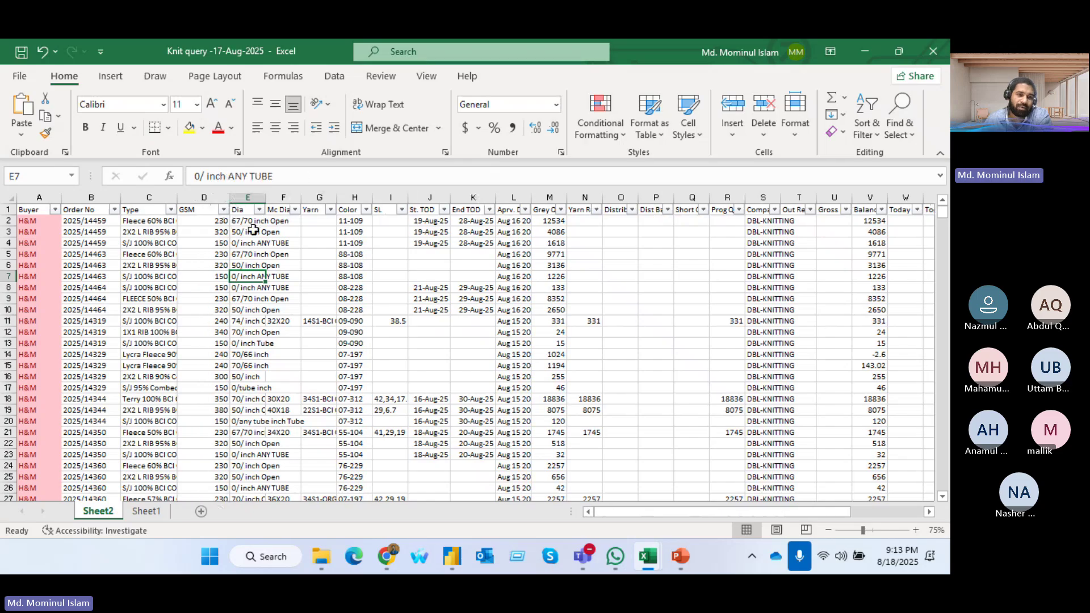
- Widen the Dia column on Sheet2 so that its full entries fit
drag(302, 199, 325, 211)
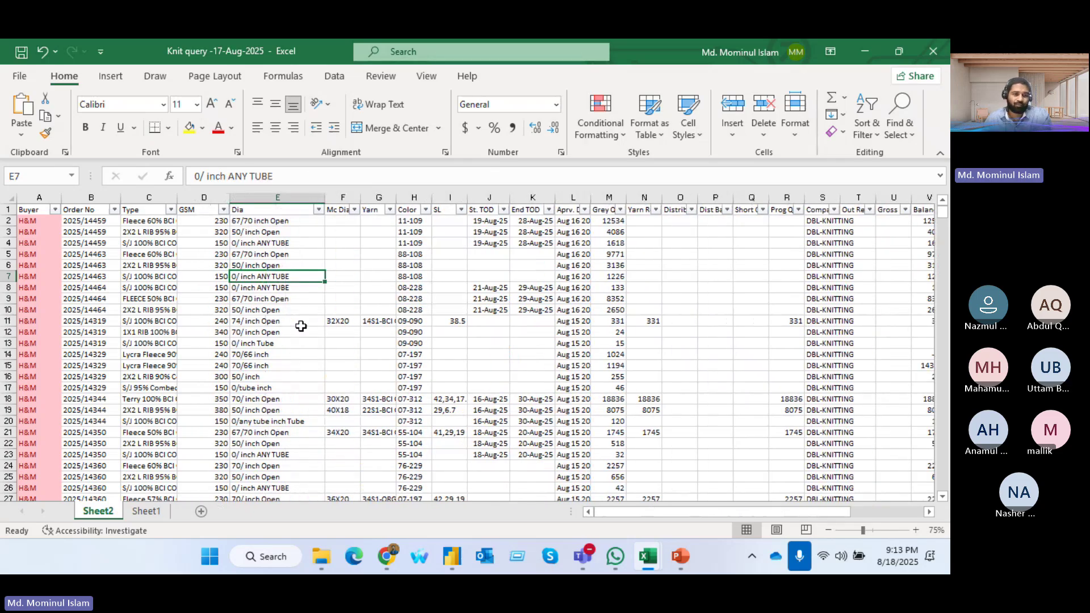
scroll(299, 321, up, 4)
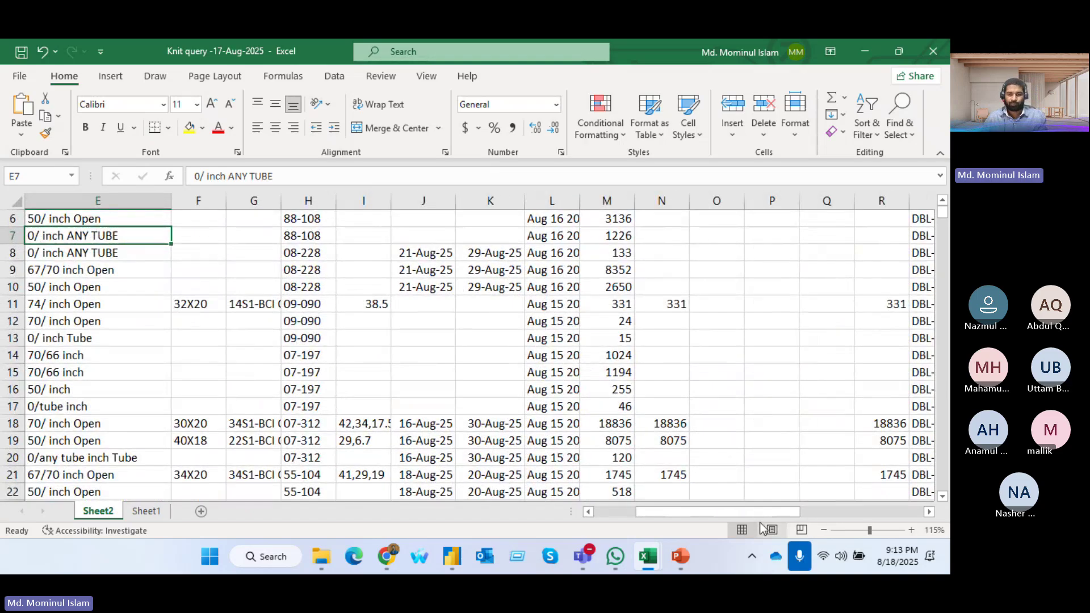
drag(730, 513, 689, 512)
scroll(416, 384, up, 2)
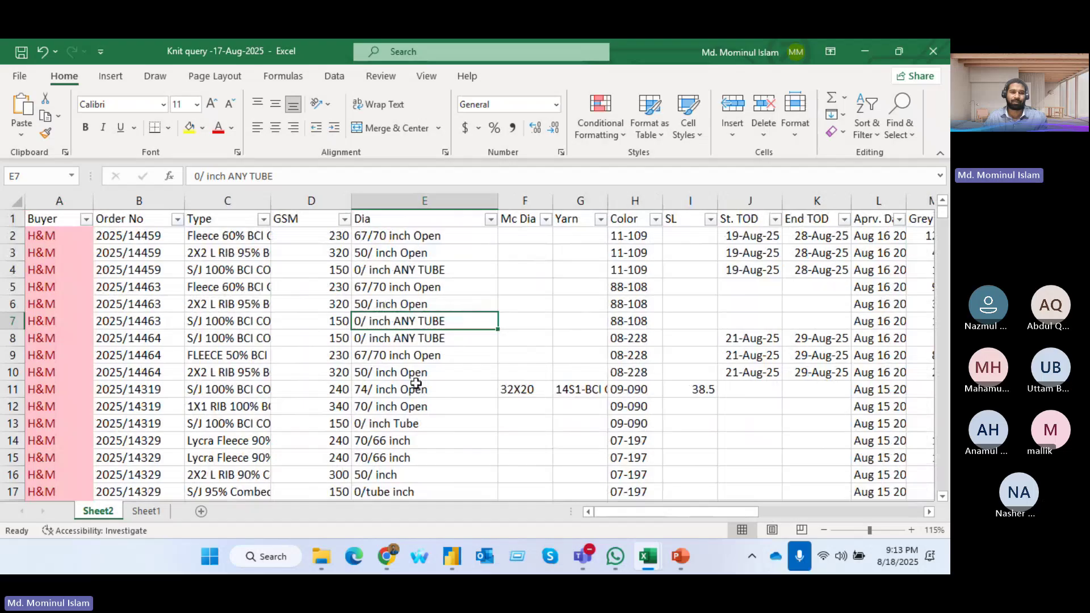
- Change the Dia value in cell E10 to "55/ inch Open"
click(359, 376)
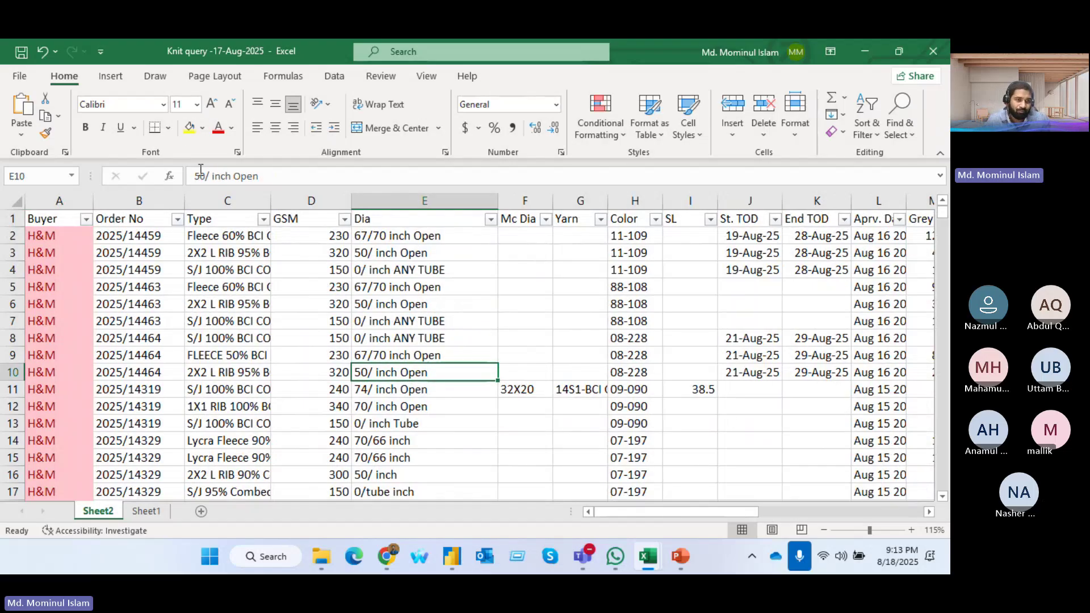
drag(200, 176, 205, 178)
text(5)
key(Return)
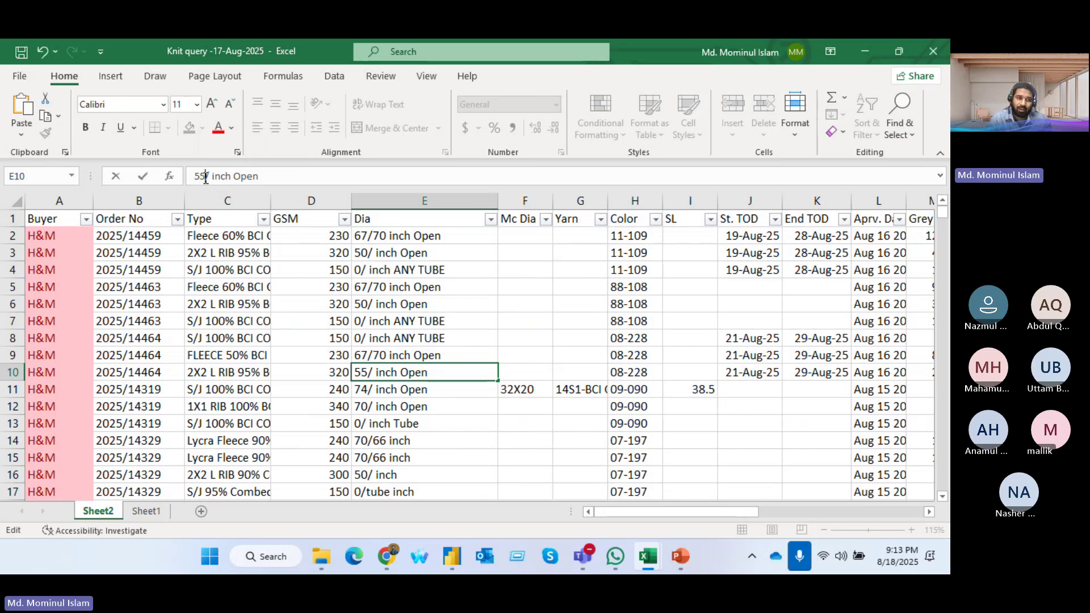
key(Up)
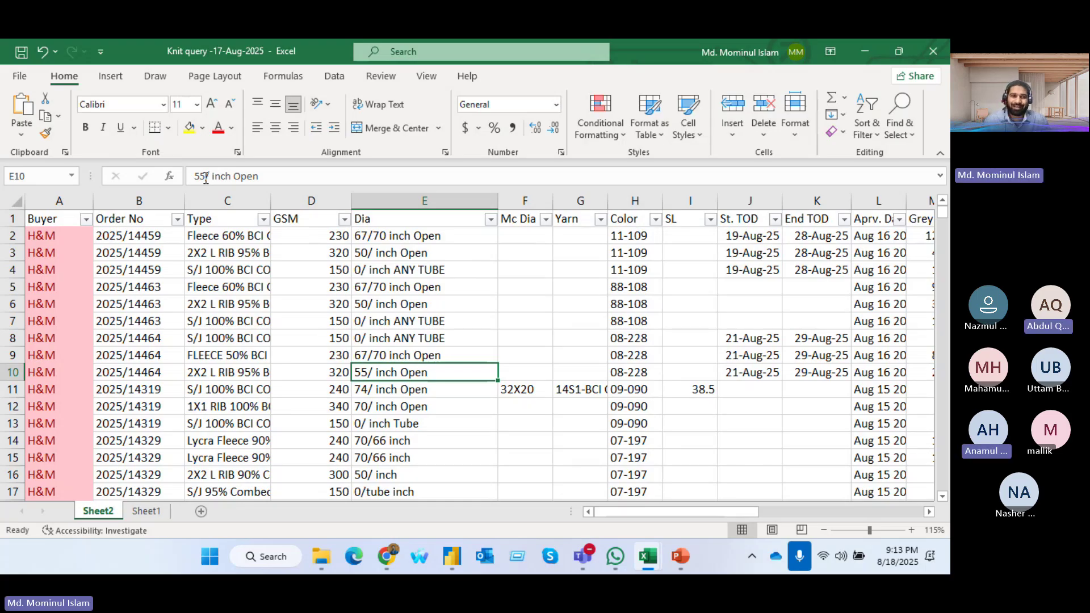
- Review the Type, GSM, Dia, Mc Dia, Yarn, Color and Order No columns one at a time
click(228, 201)
click(309, 199)
click(382, 199)
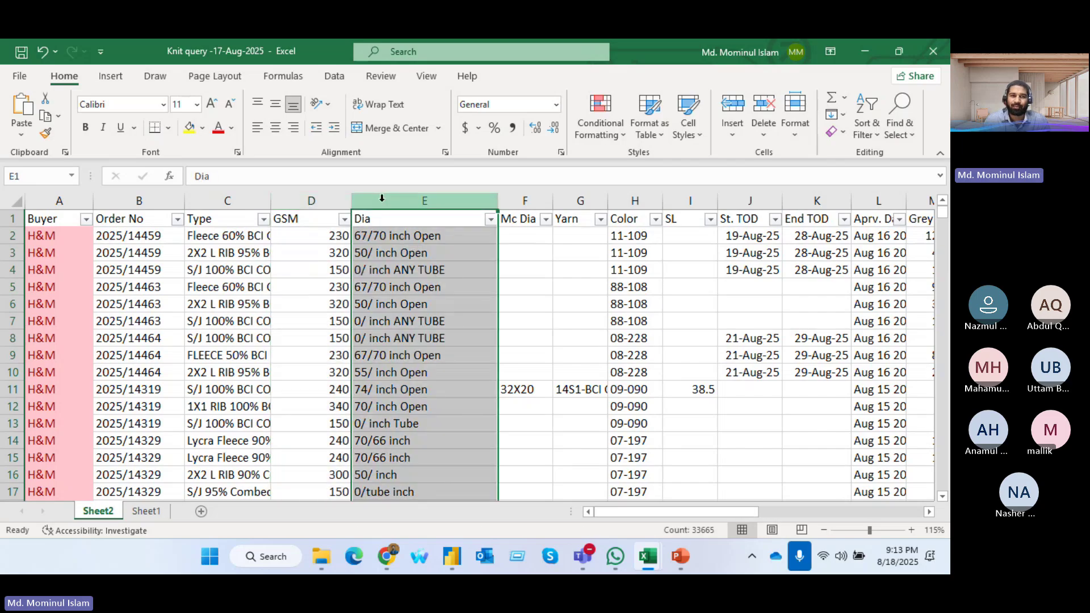
click(524, 200)
click(579, 200)
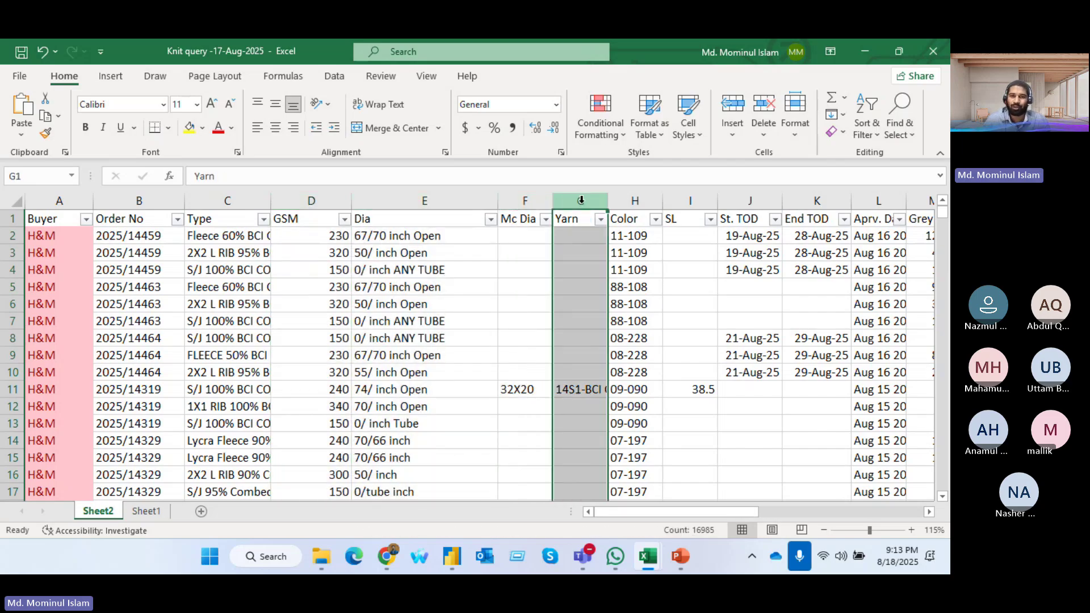
click(630, 201)
click(579, 201)
click(524, 201)
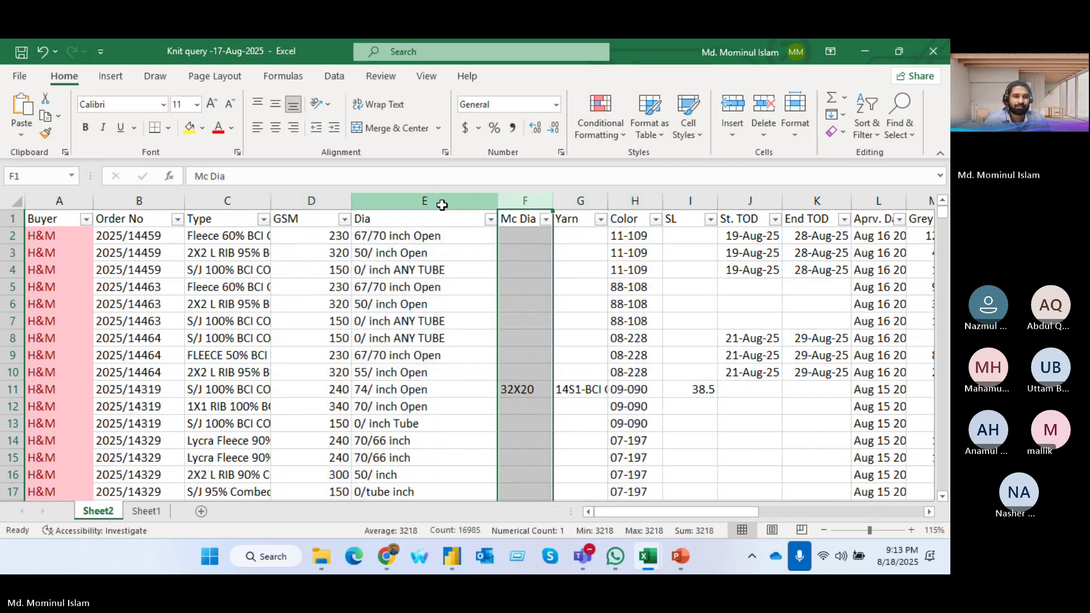
click(420, 200)
click(305, 199)
click(227, 201)
click(140, 202)
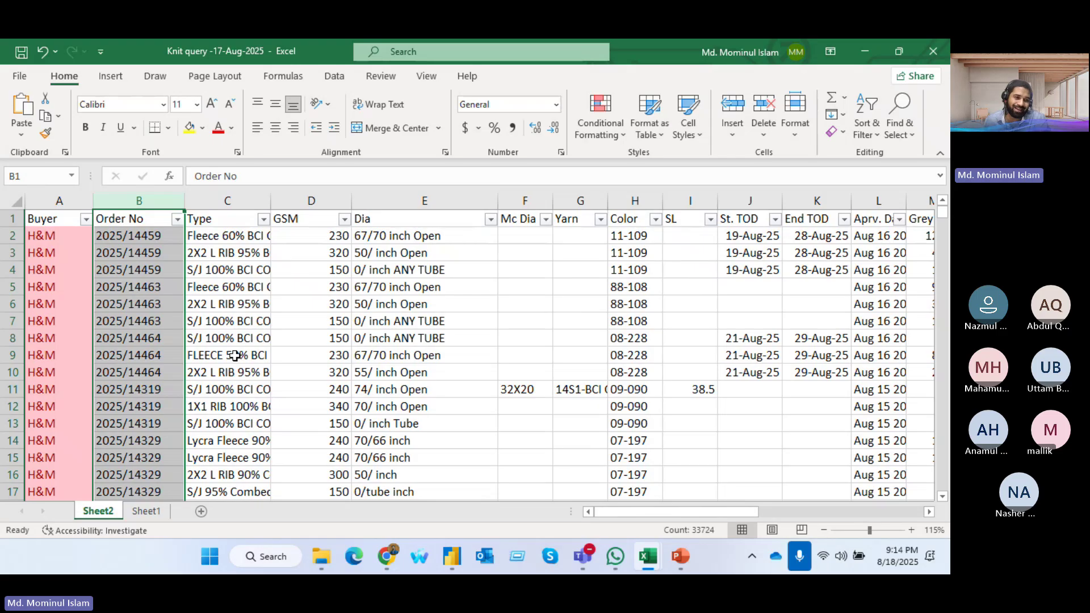
- Examine how far the data reaches in the Order No column and where the worksheet's last row and column lie
key(Down)
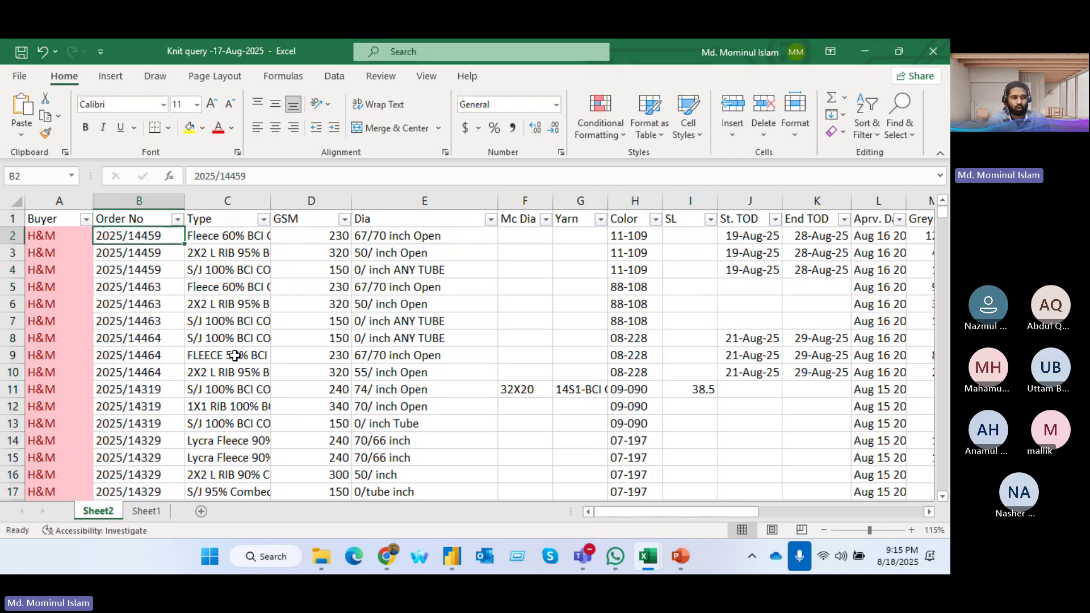
key(ctrl+Down)
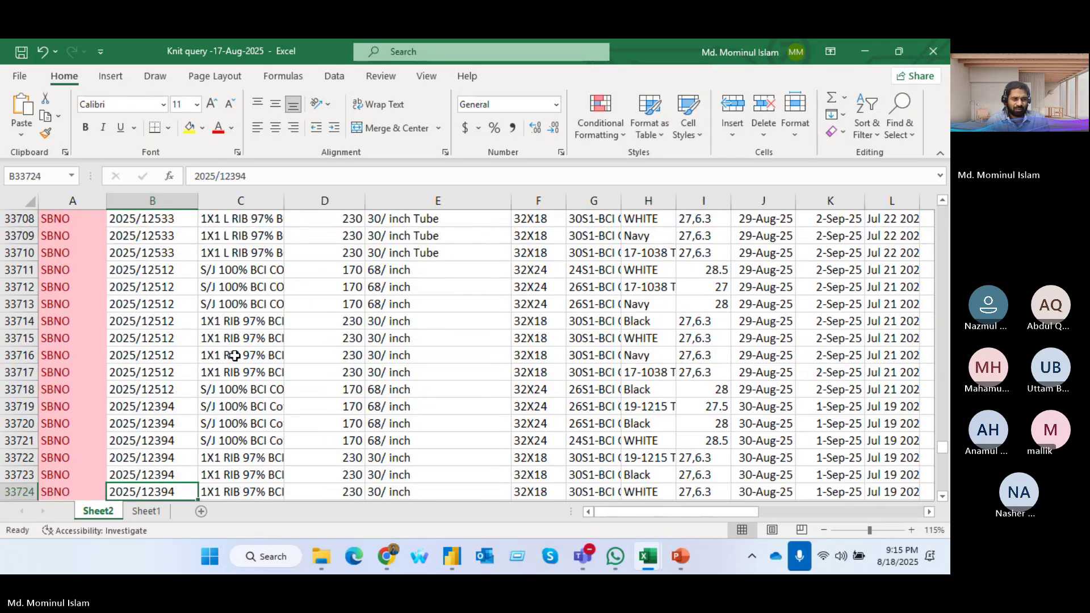
key(ctrl+Down)
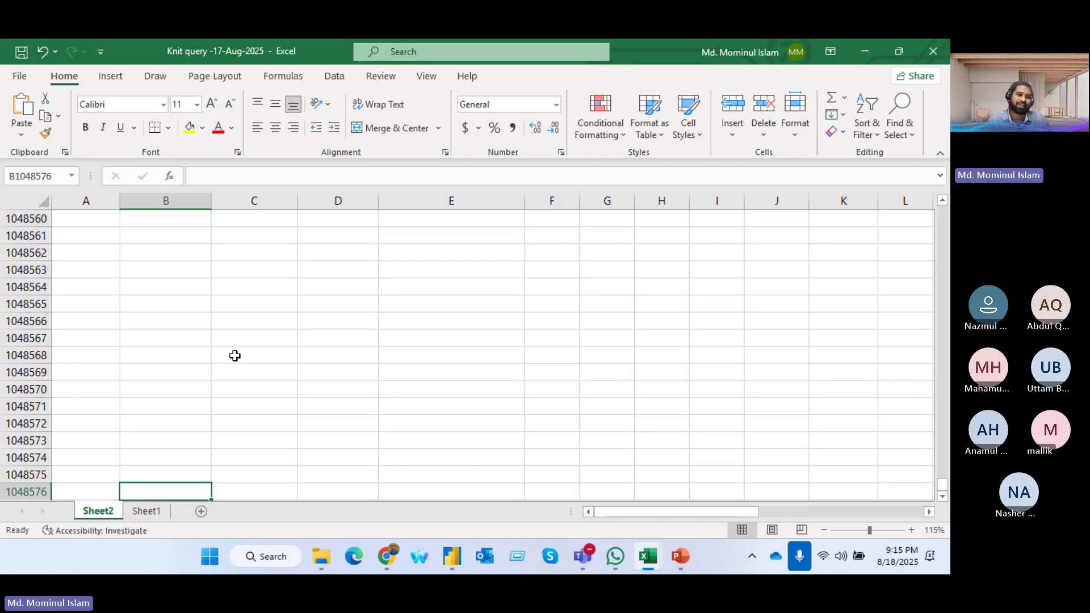
key(ctrl+Right)
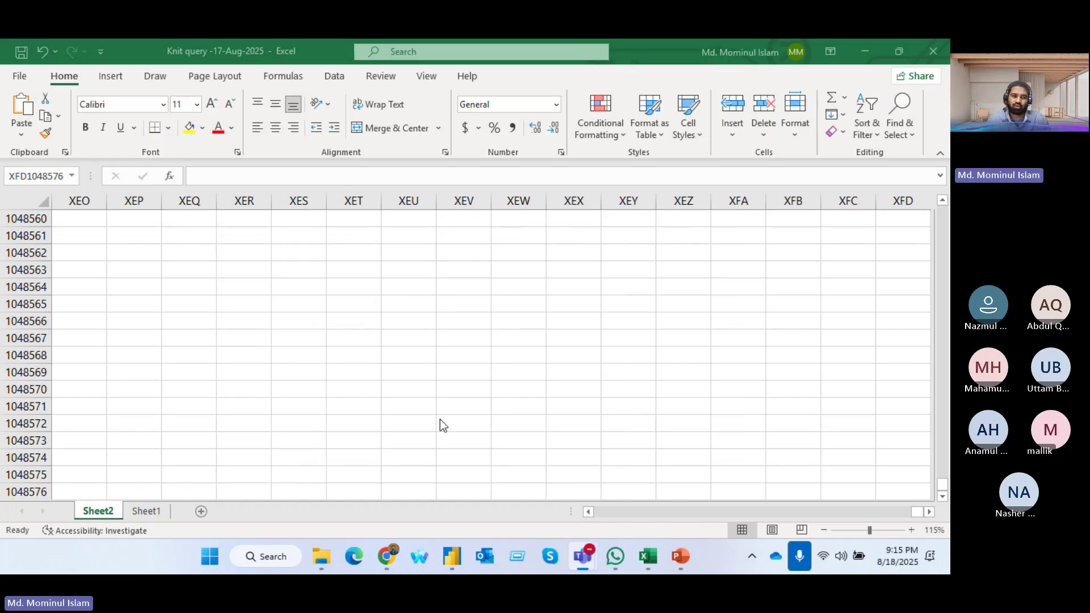
click(929, 513)
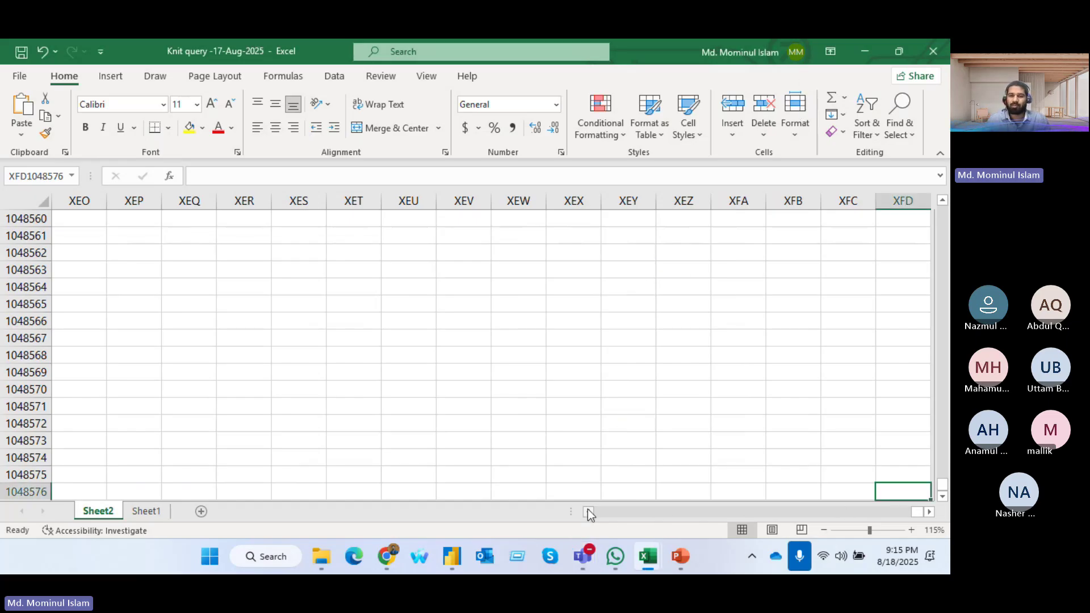
mouse_move(589, 512)
mouse_down()
mouse_move(913, 514)
mouse_move(567, 513)
mouse_up()
drag(8, 419, 23, 491)
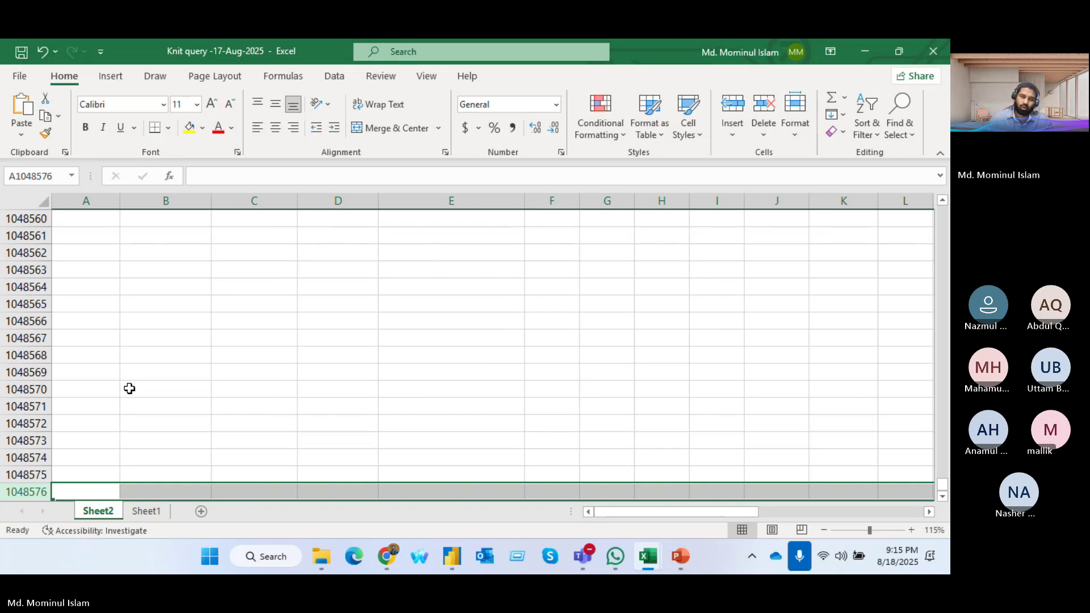
- Go back up the Buyer column through the last data row to the header in cell A1
click(86, 355)
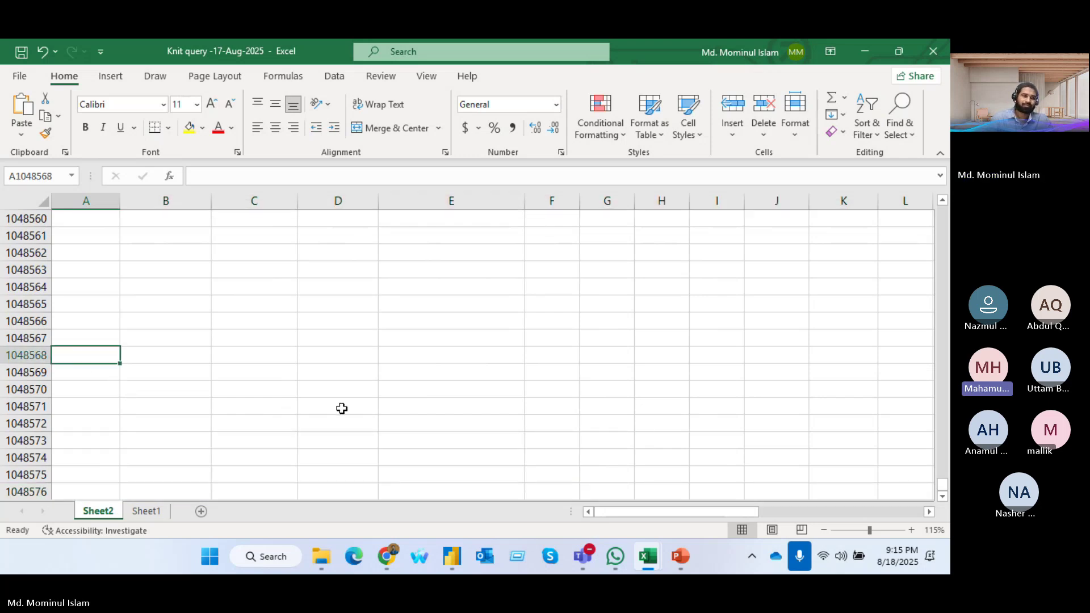
key(ctrl+Up)
scroll(341, 409, up, 4)
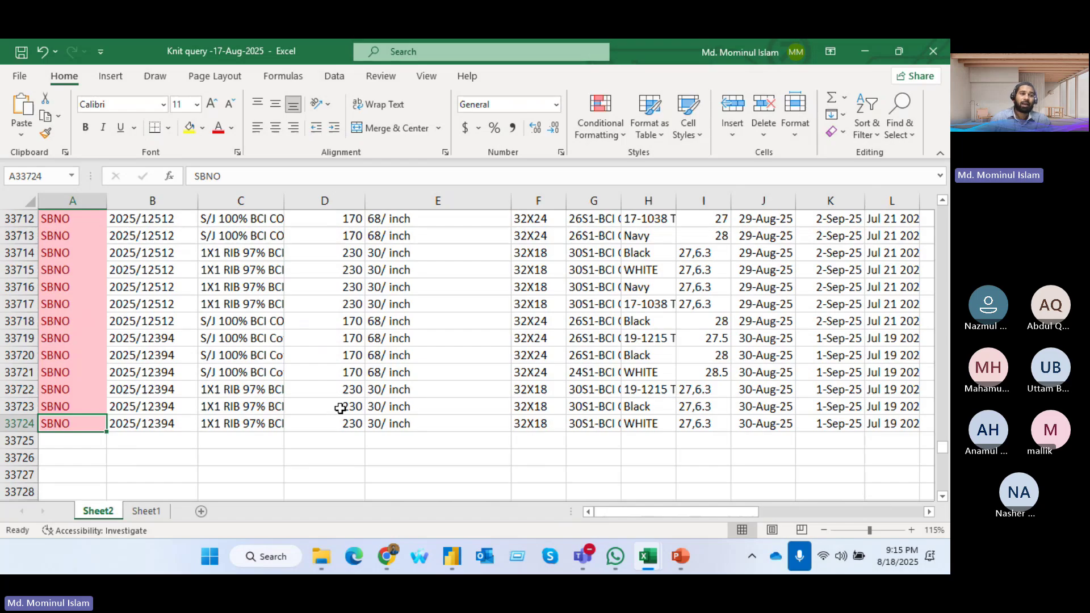
key(ctrl+Up)
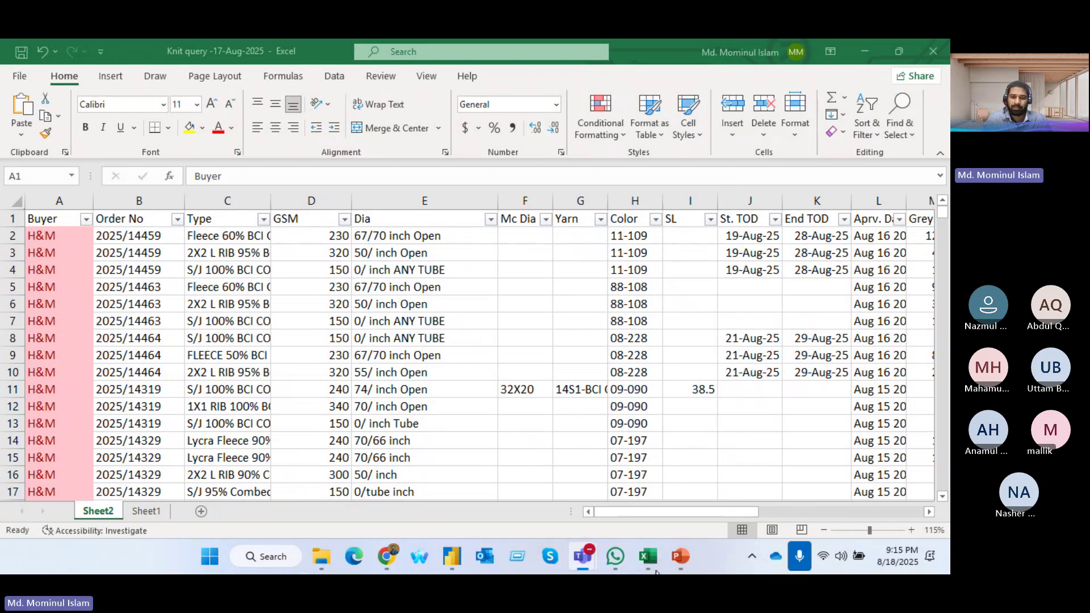
- Switch to the Teams meeting to view the participants and one attendee's contact card, and return to the Knit query -17-Aug-2025 workbook
mouse_move(582, 556)
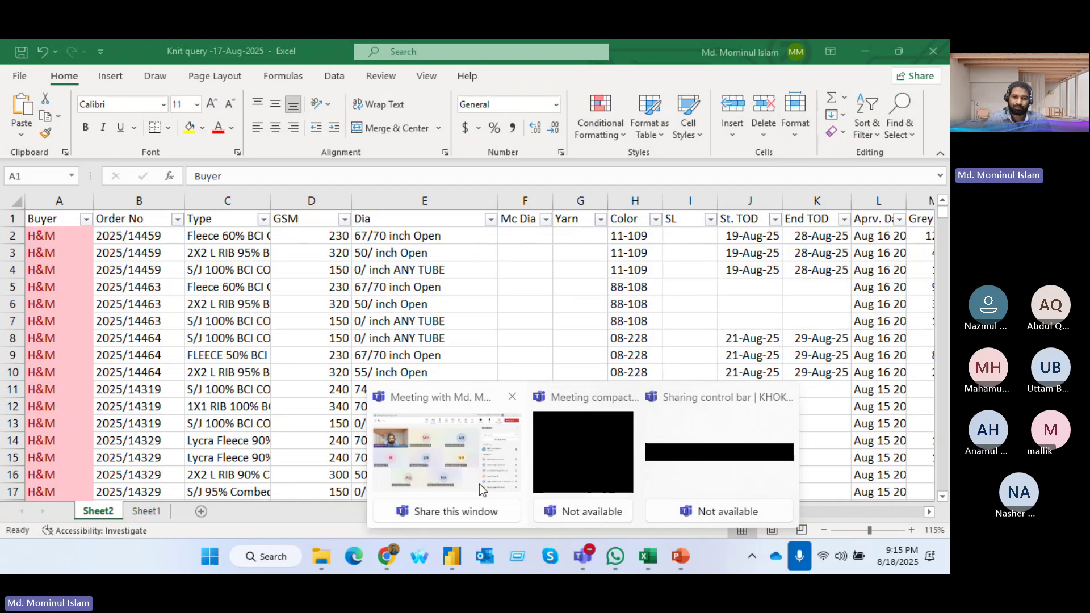
click(462, 400)
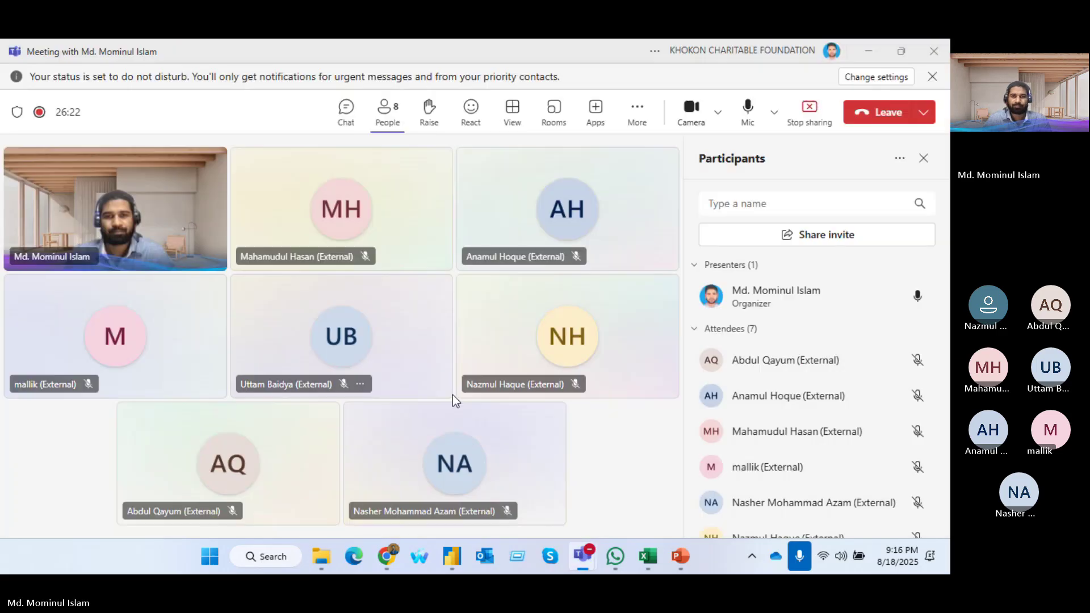
click(128, 345)
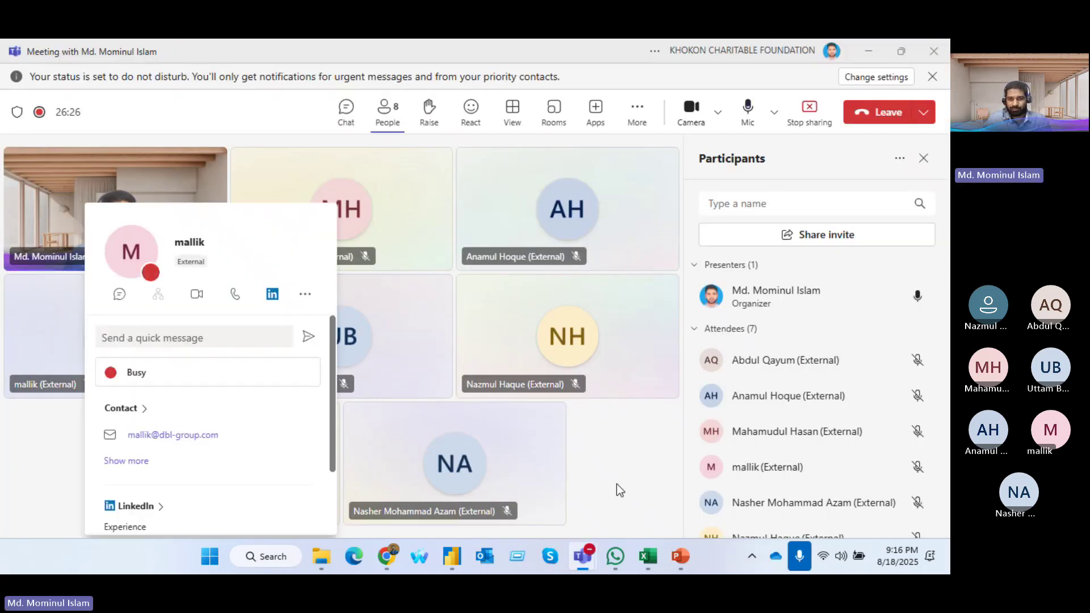
click(620, 490)
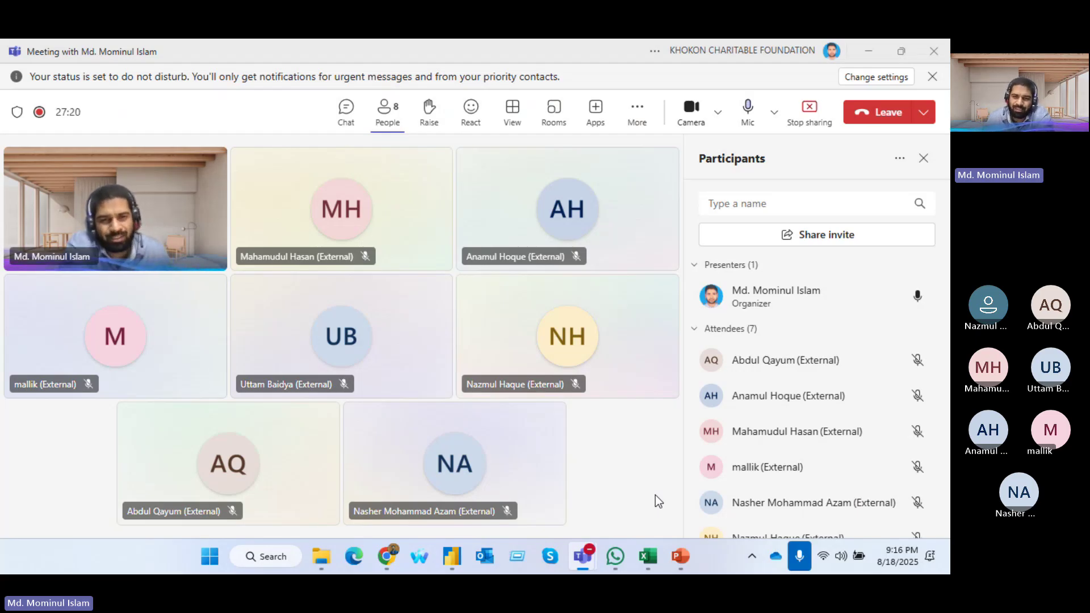
mouse_move(654, 564)
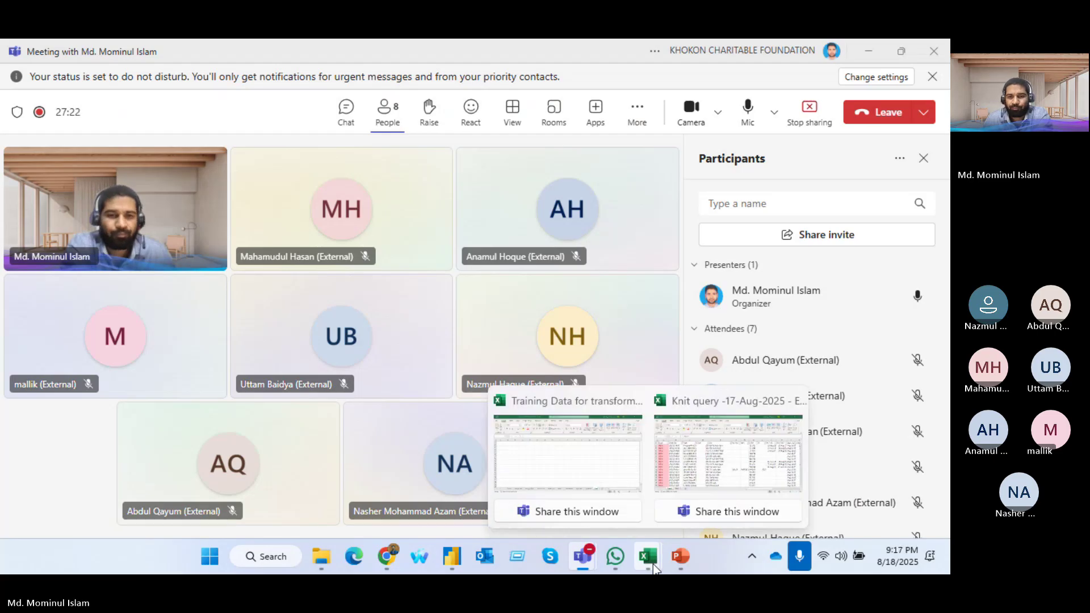
click(720, 494)
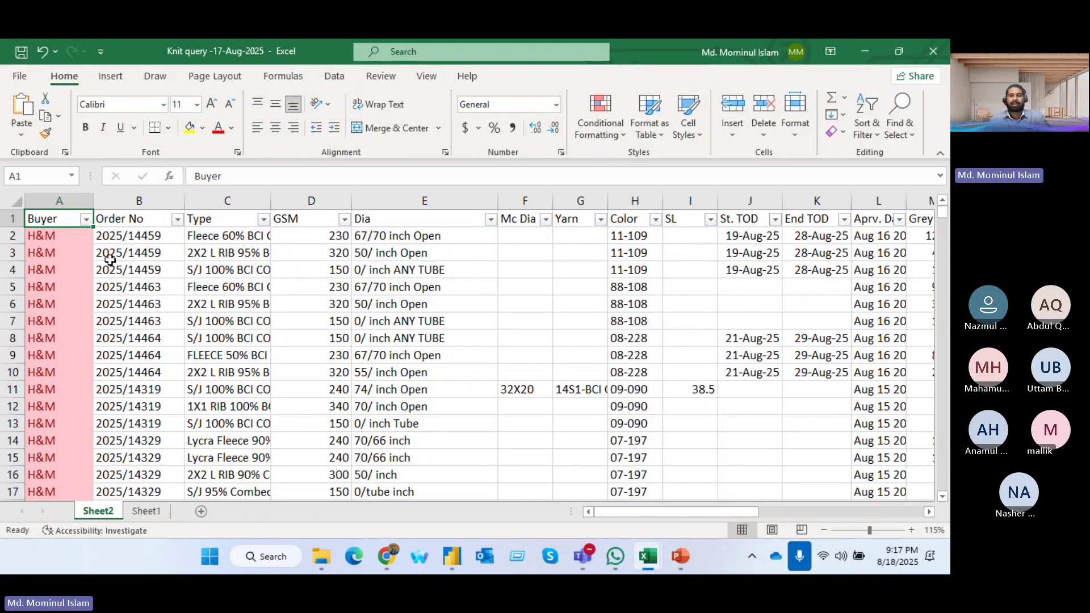
- Admit the attendee waiting in the Teams meeting lobby and return to the Knit query -17-Aug-2025 workbook
mouse_move(584, 546)
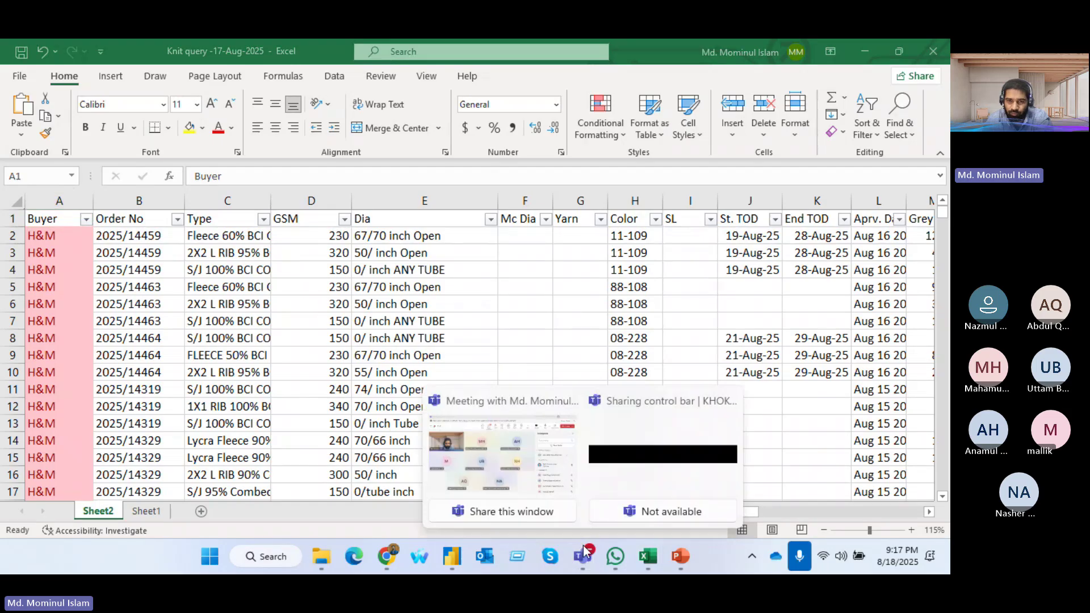
click(589, 557)
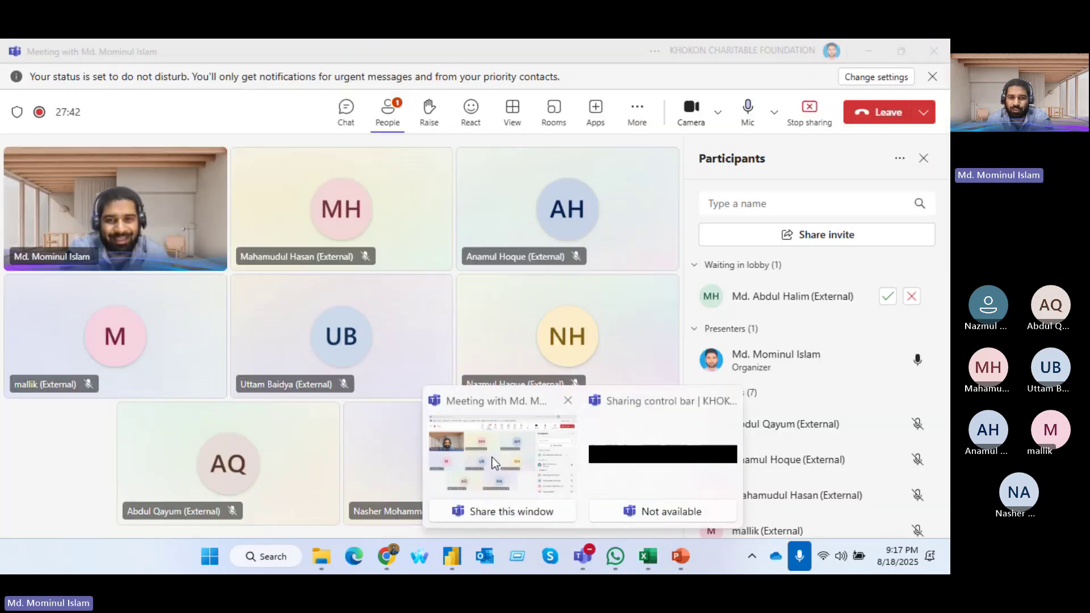
click(492, 458)
click(883, 302)
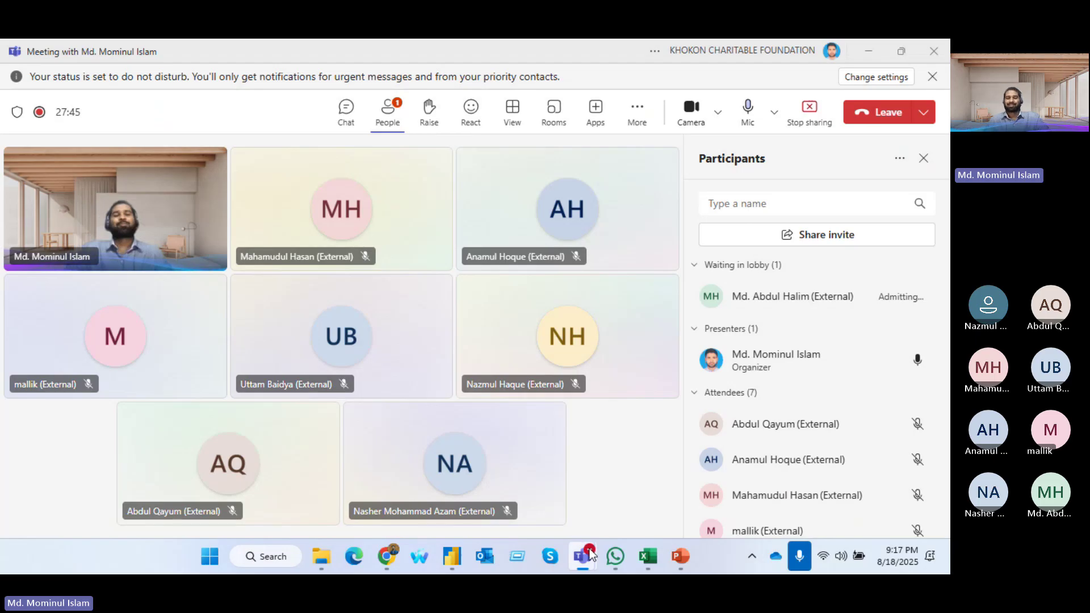
mouse_move(642, 555)
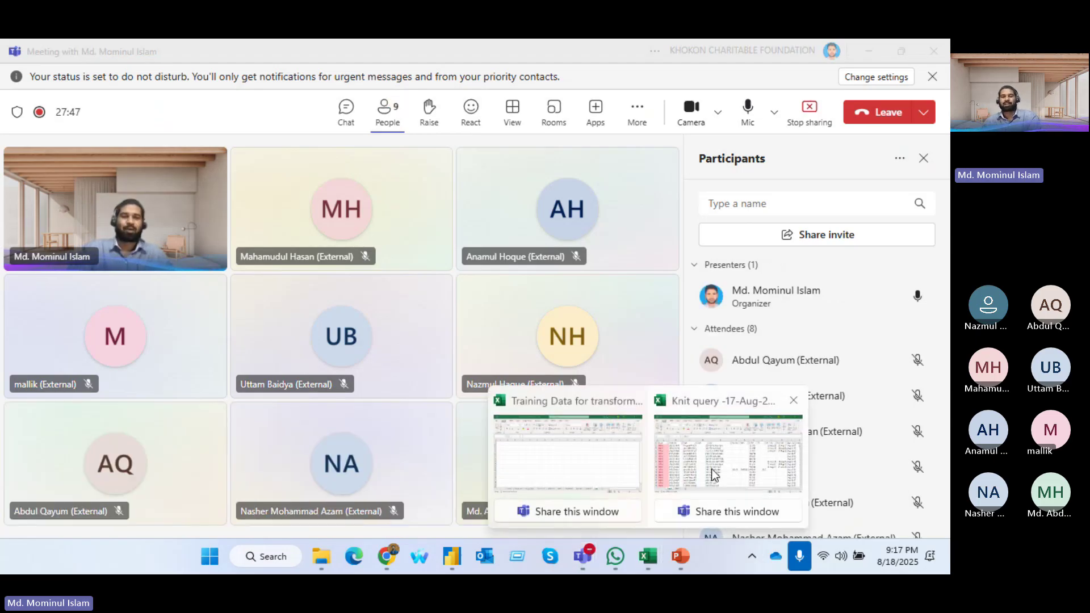
mouse_move(710, 473)
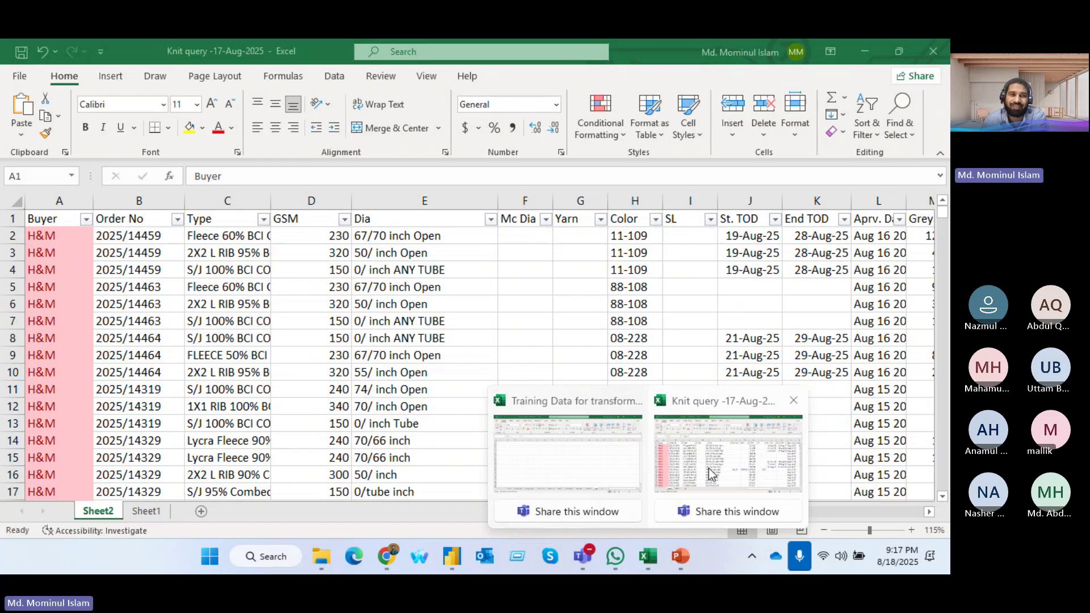
click(710, 472)
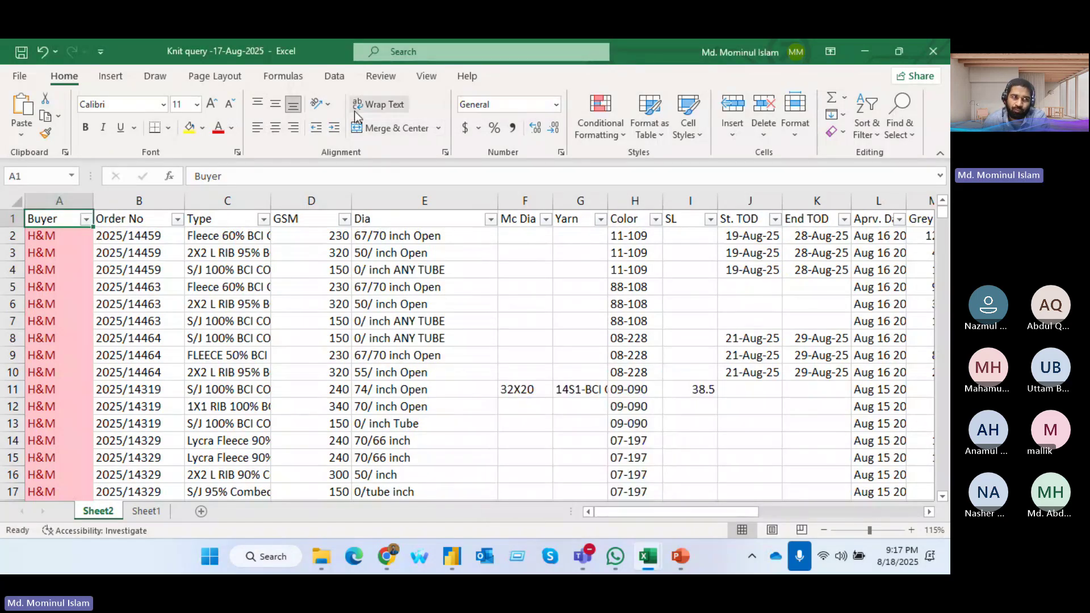
- Look over the Get Data sources available for importing data into the workbook, and close the list
click(334, 79)
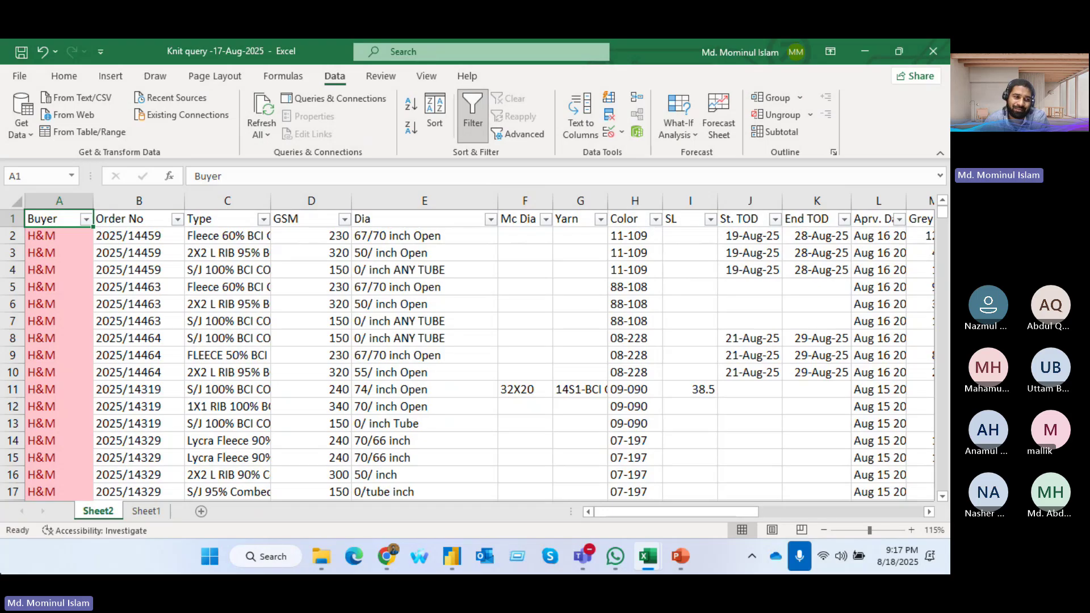
mouse_move(61, 572)
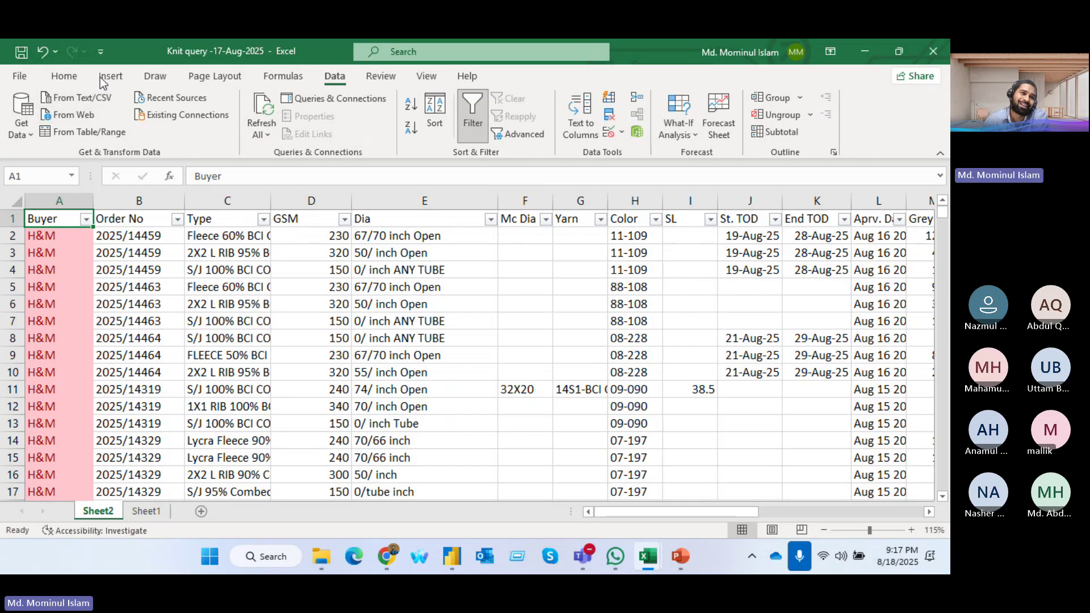
click(30, 134)
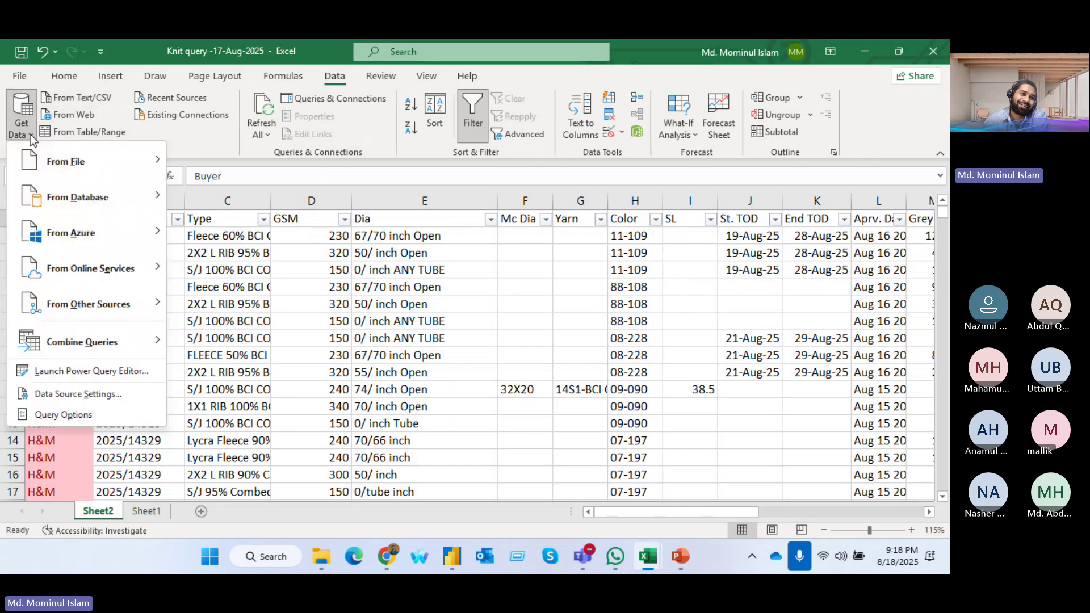
click(30, 134)
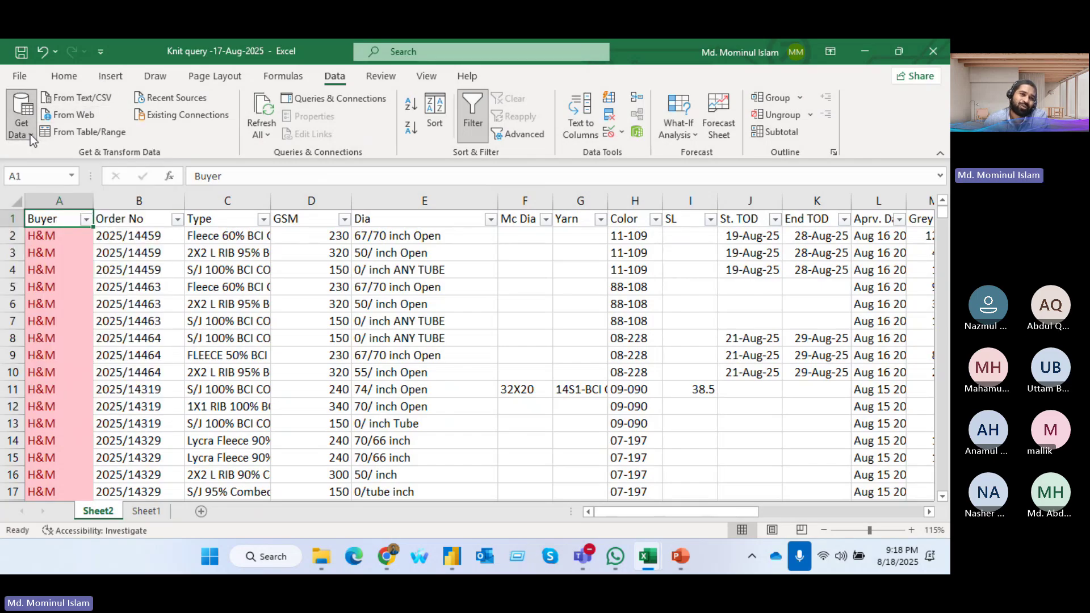
- Convert the whole knitting dataset on Sheet2, range A1:AF33724, into a table with headers
drag(51, 220, 779, 276)
key(ctrl+shift+Down)
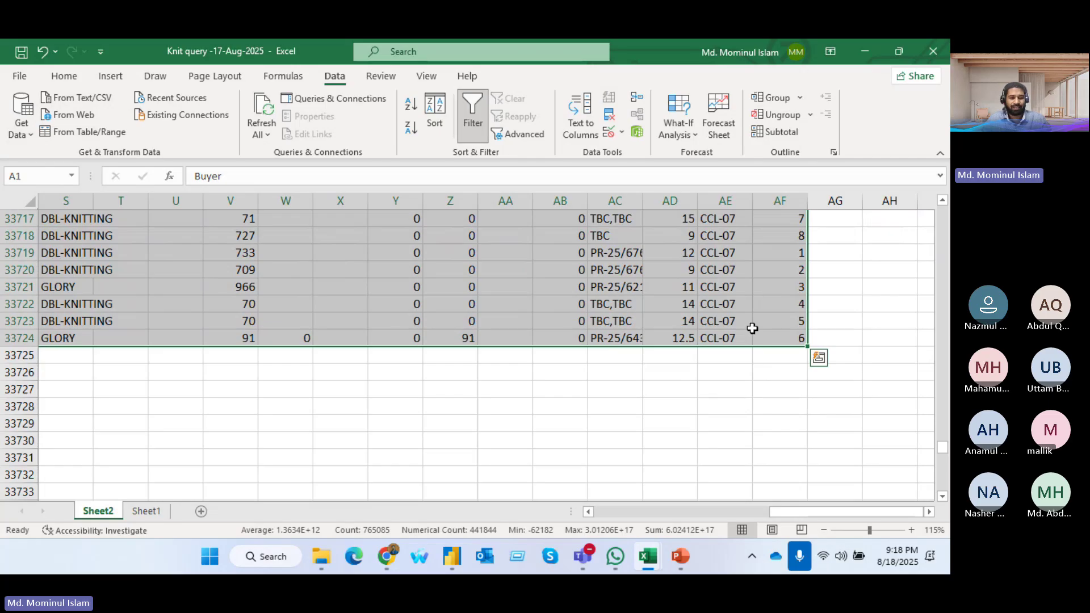
key(ctrl+t)
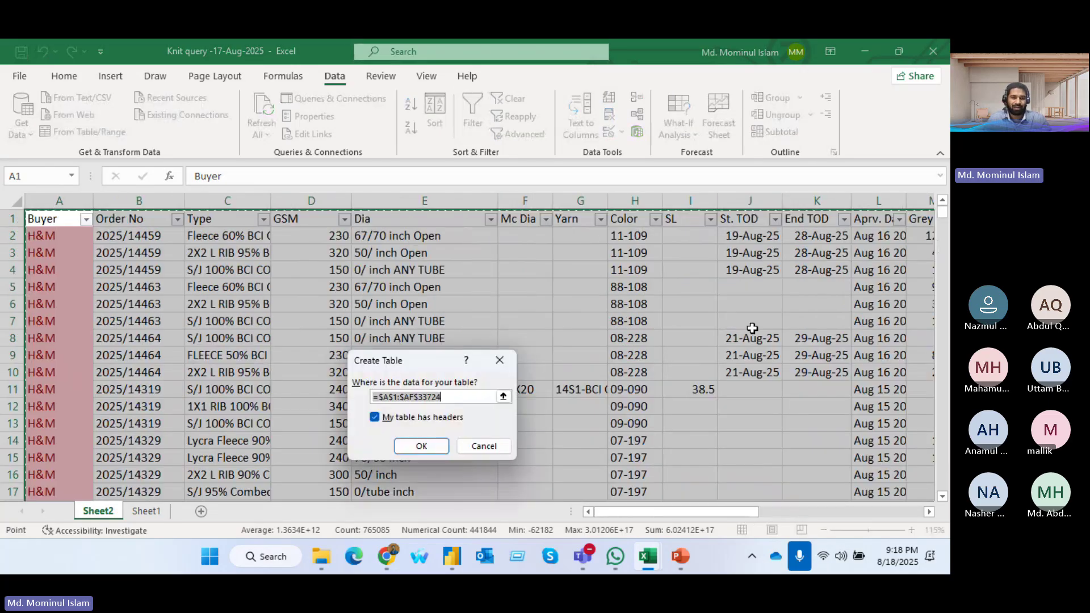
click(423, 442)
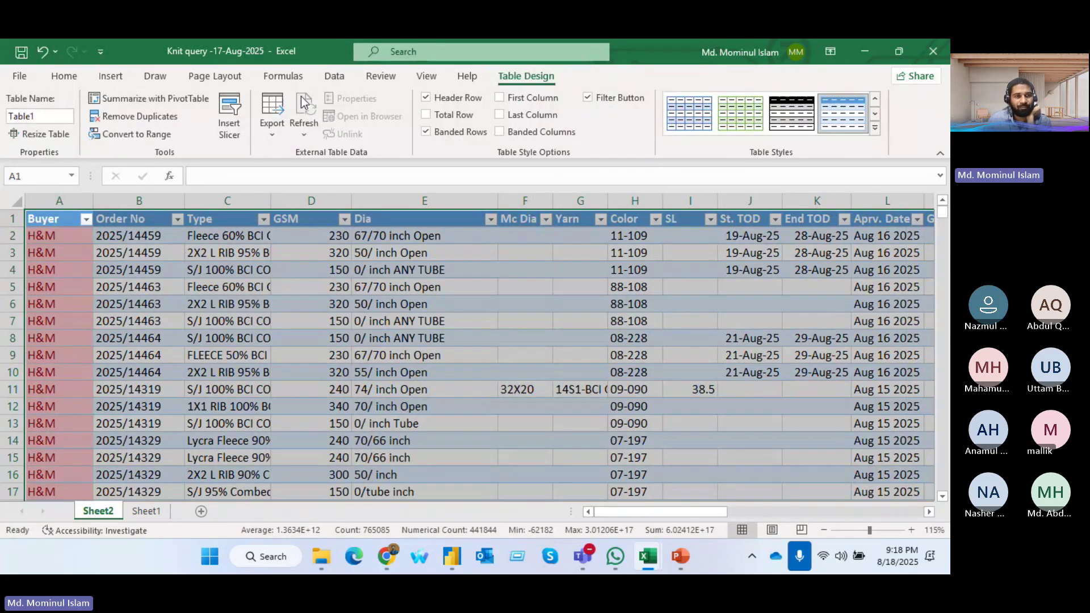
- Open the table in the Power Query Editor, load the query to a new worksheet, and dismiss the query list
click(334, 77)
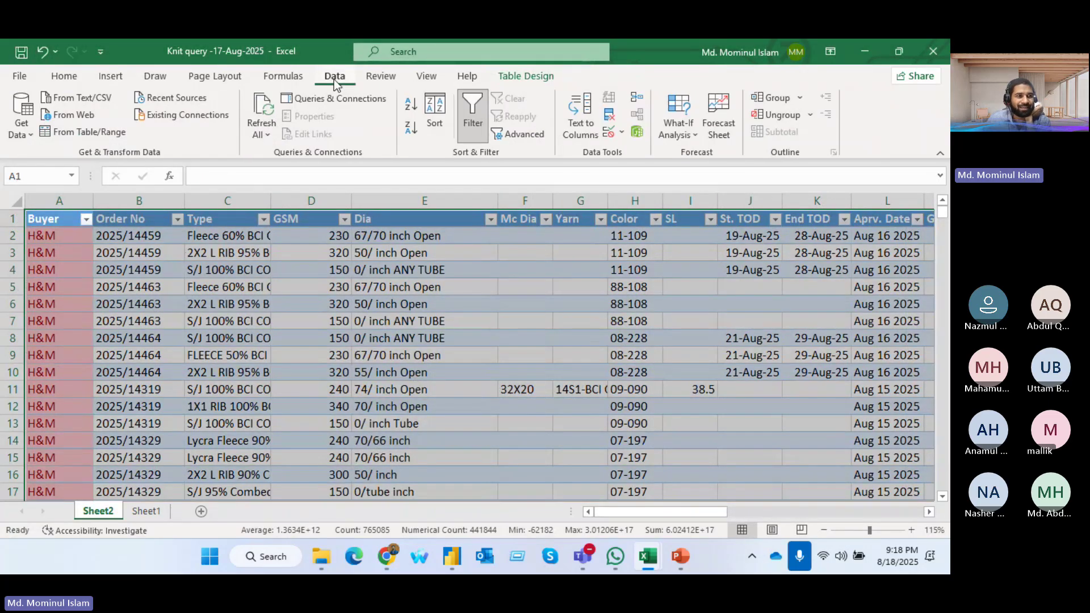
click(79, 132)
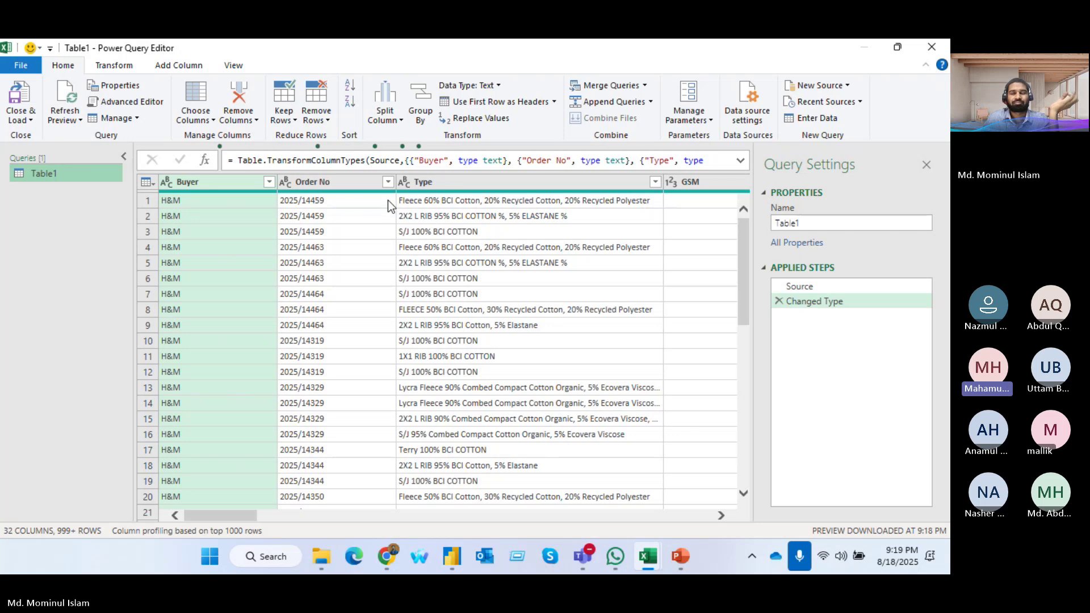
click(19, 100)
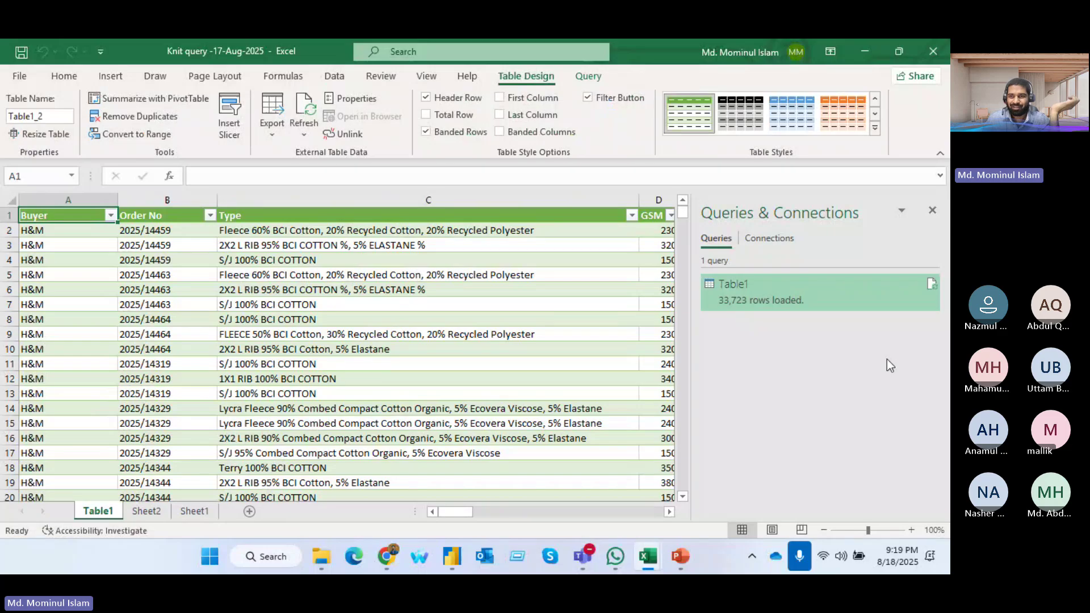
click(932, 210)
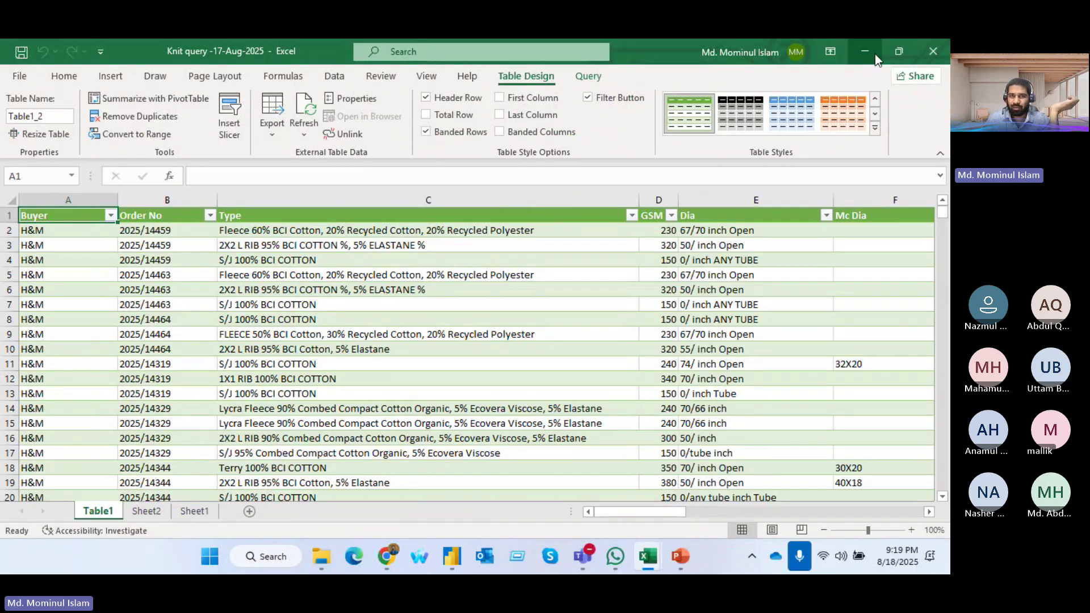
- Switch to Power BI Desktop to view its blank report, and open the Training Data for transform workbook in Excel
click(449, 566)
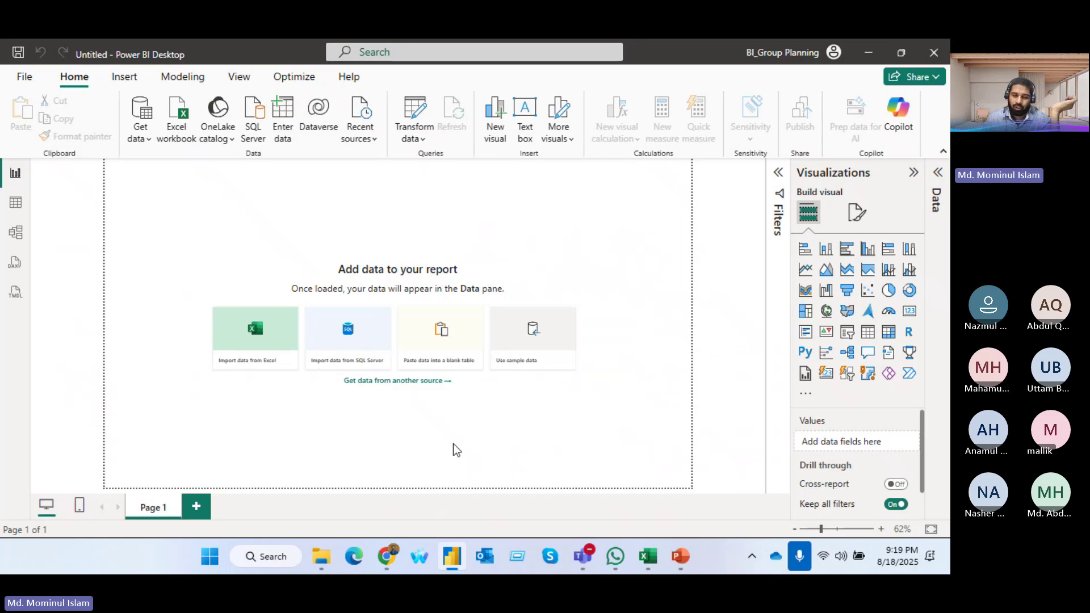
mouse_move(650, 566)
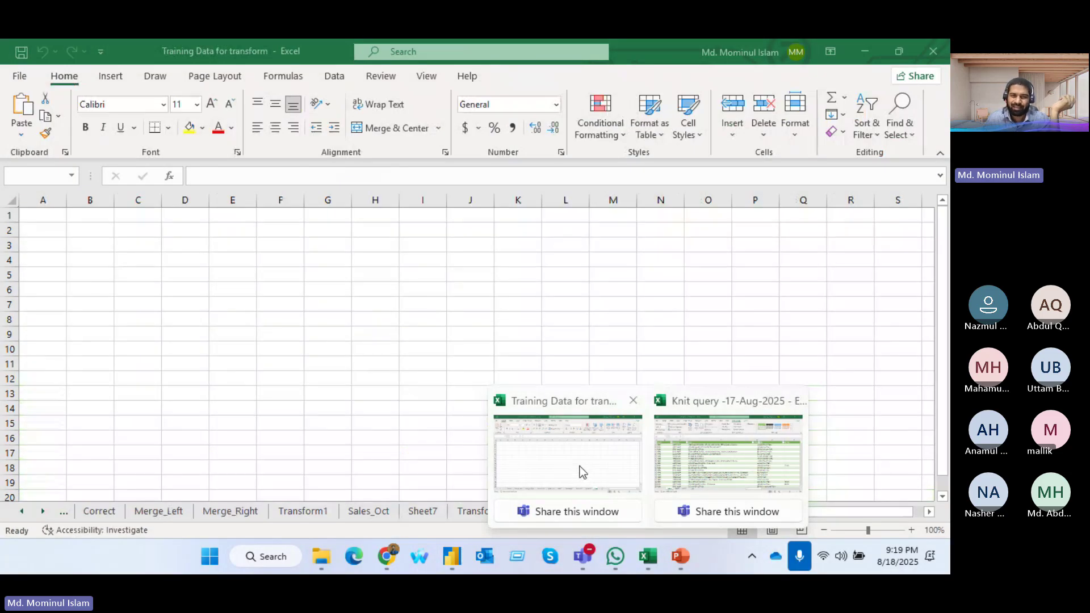
click(580, 466)
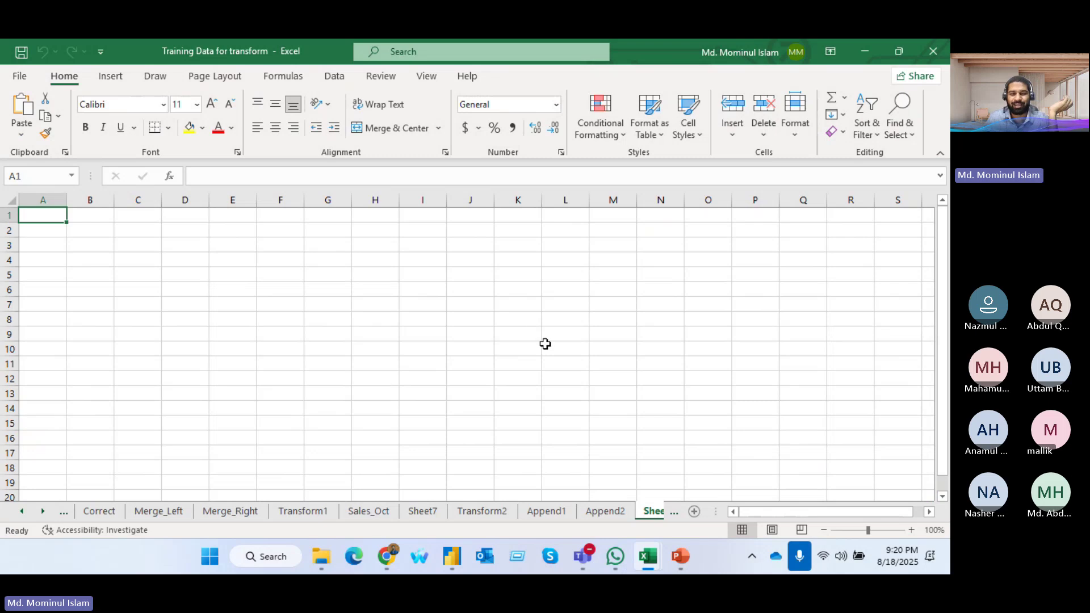
- Check the participants in the Teams meeting and return to the Training Data for transform workbook
mouse_move(582, 556)
click(549, 488)
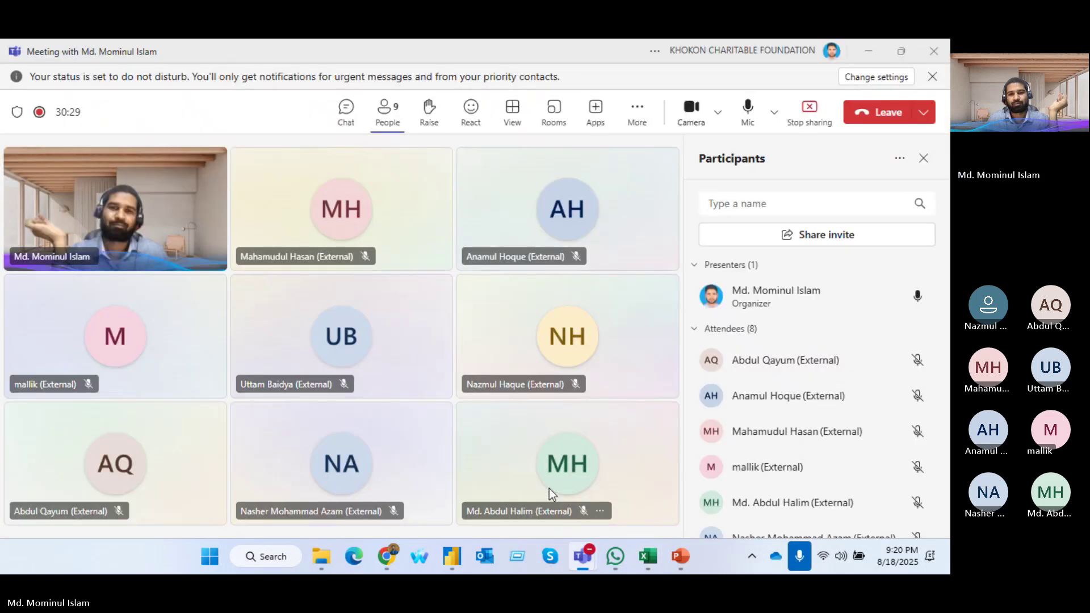
mouse_move(549, 489)
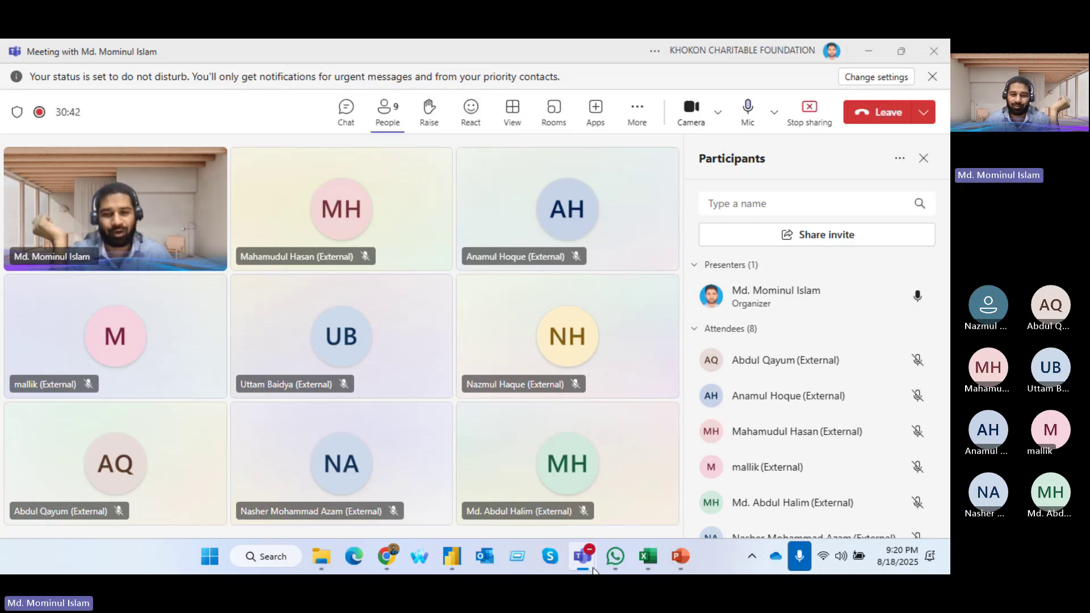
mouse_move(643, 562)
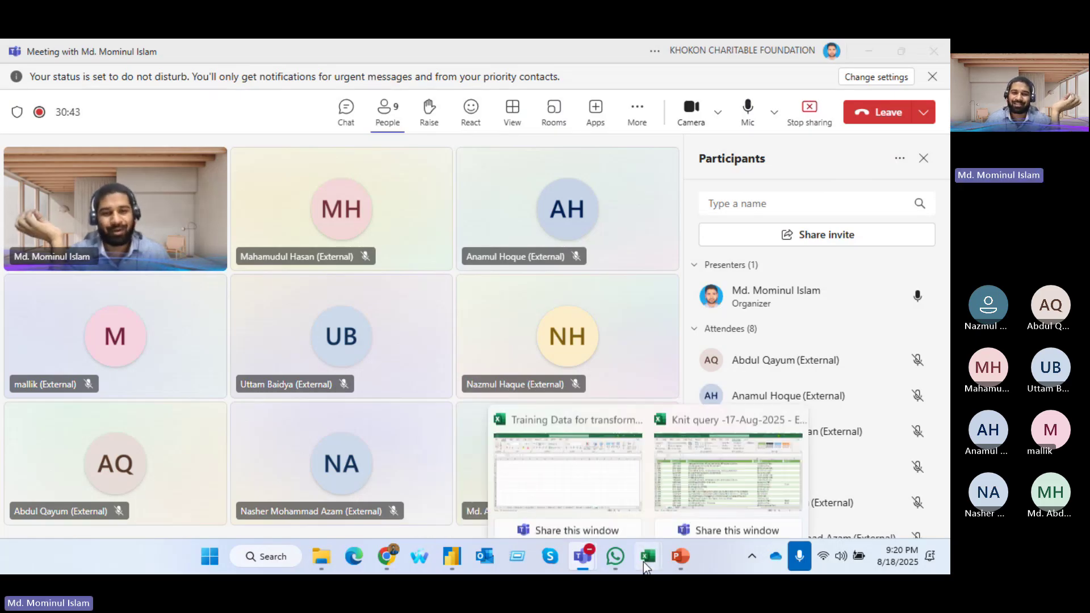
click(582, 467)
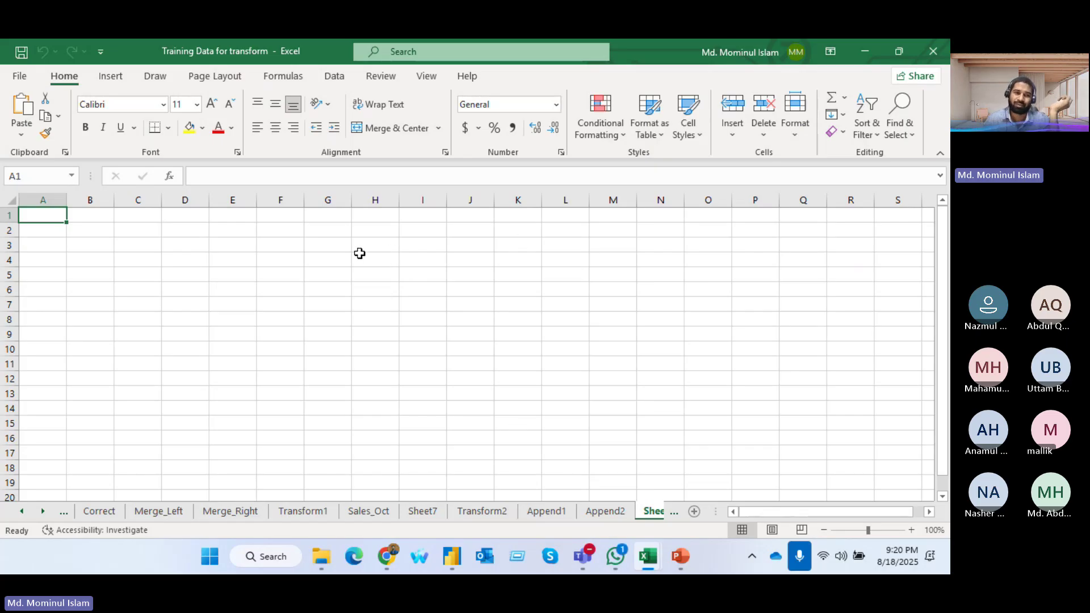
click(389, 246)
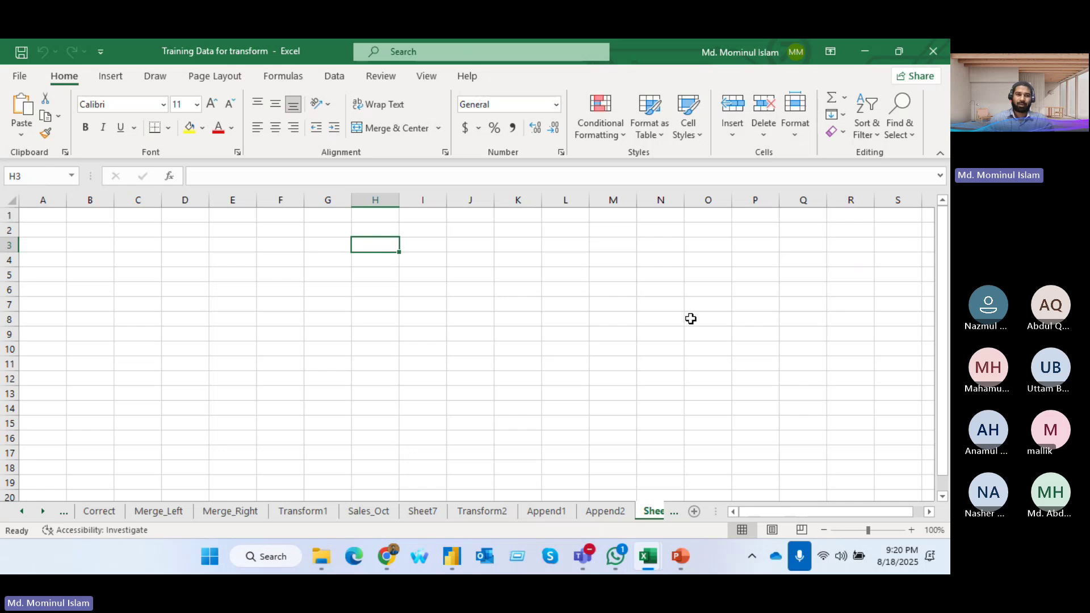
text(=)
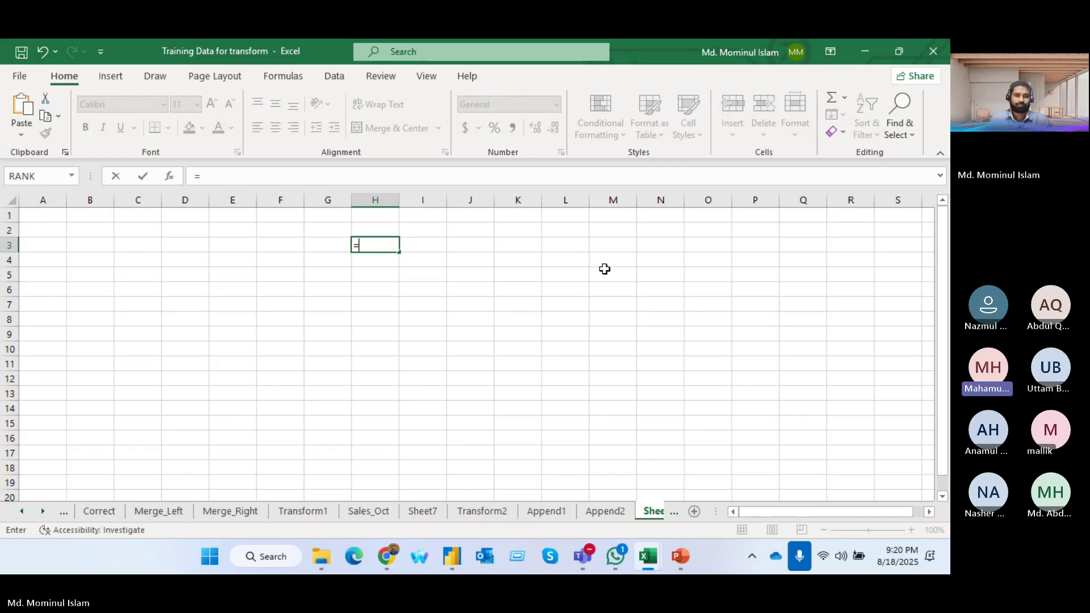
click(393, 309)
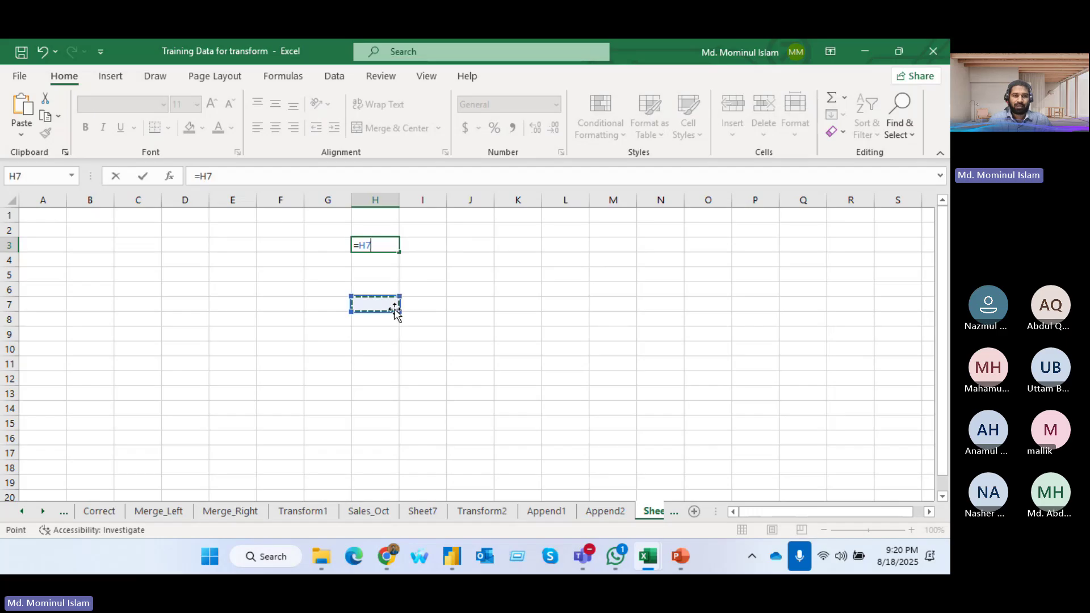
key(Escape)
- Start an IF formula in cell F3 to show its argument hint, and remove the function name
ctrl+scroll(334, 294, up, 2)
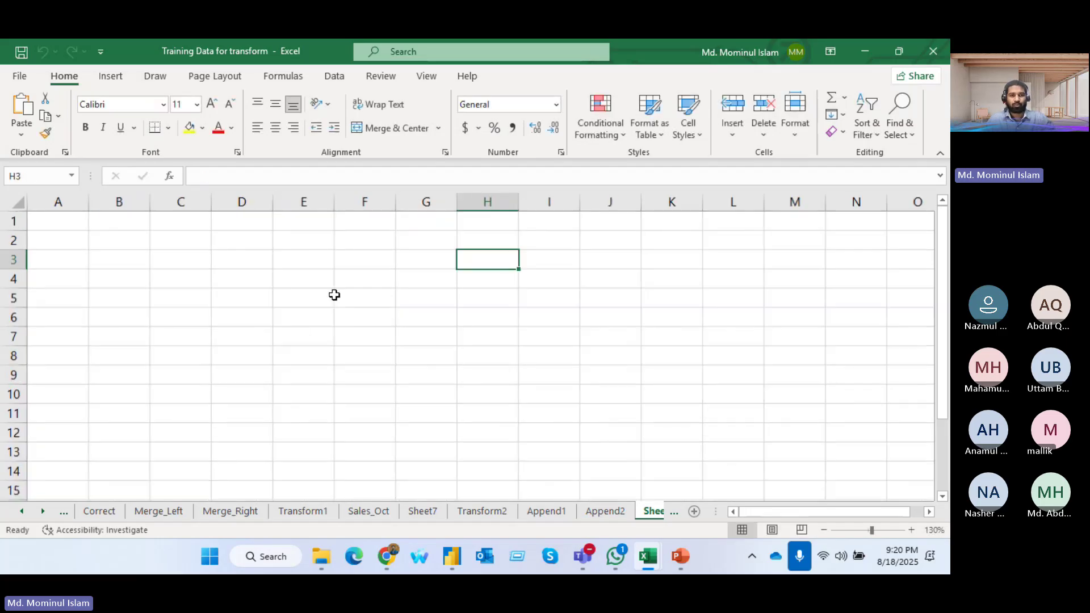
click(369, 261)
text(=)
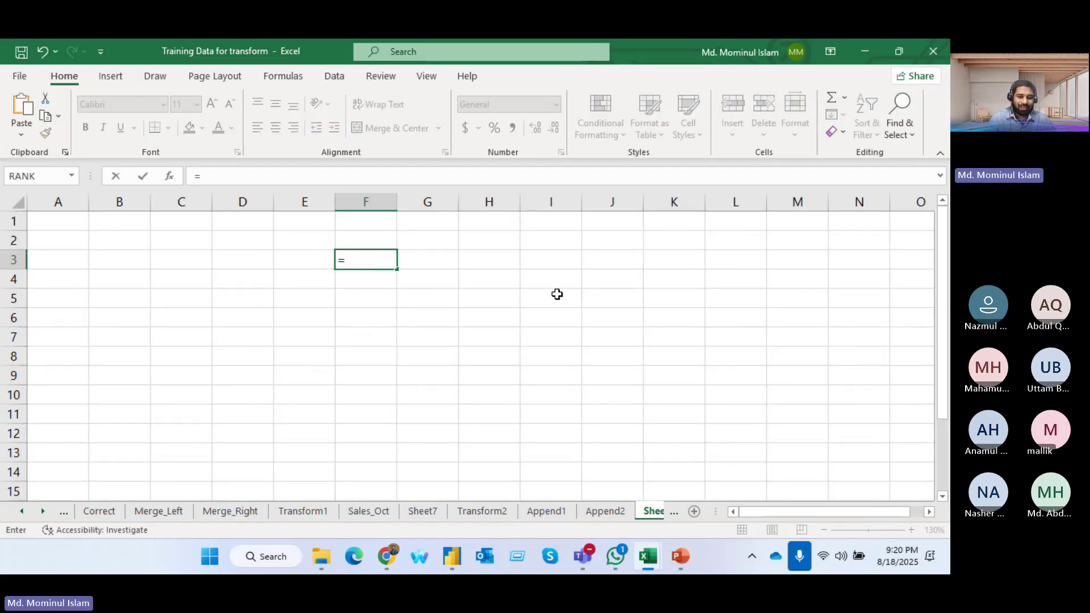
text(IF)
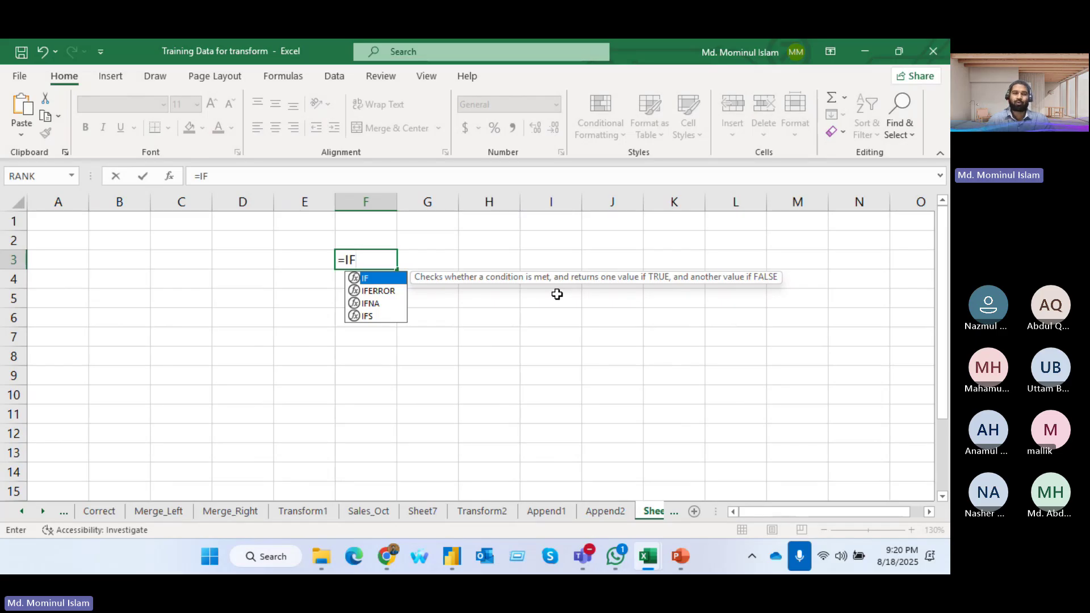
text(()
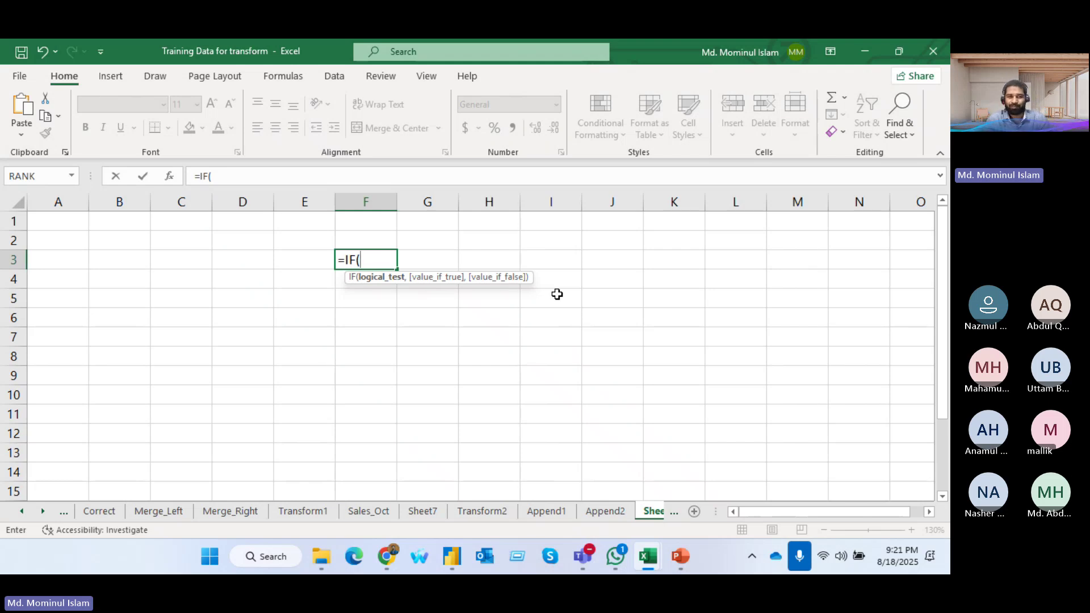
key(BackSpace)
key(BackSpace)
key(BackSpace)
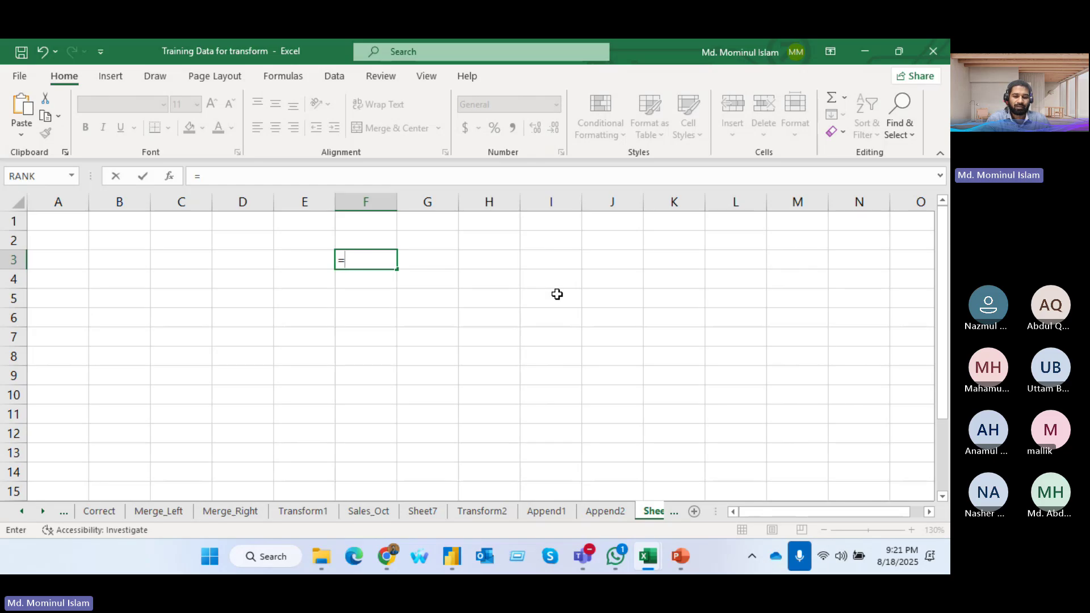
- Start a VLOOKUP formula in cell F3 to show its arguments, and discard the entry
text(Vlo)
key(Tab)
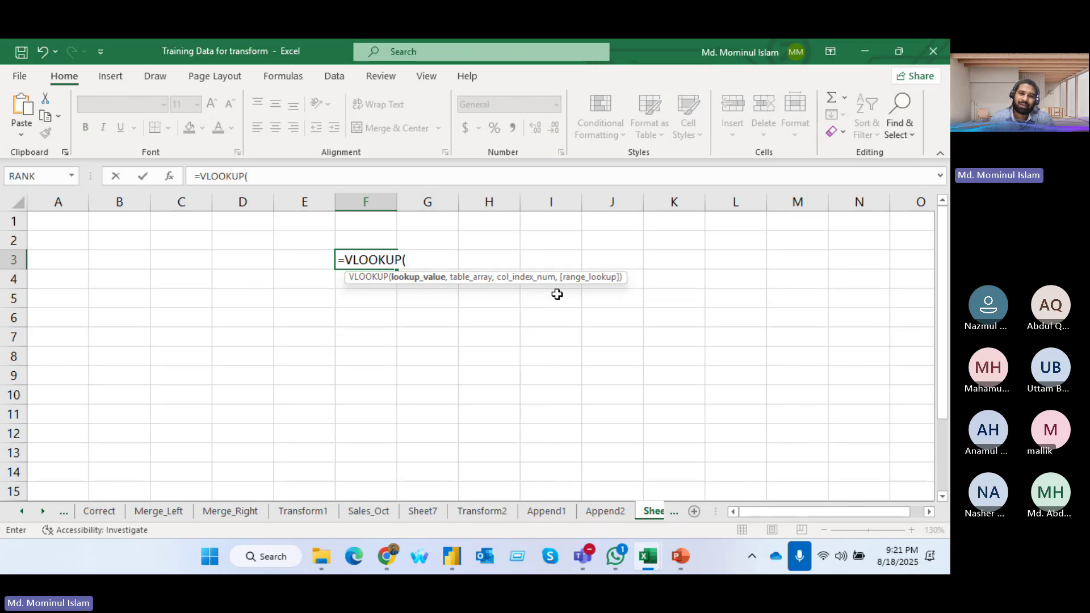
key(BackSpace)
key(BackSpace)
key(BackSpace)
key(BackSpace)
key(BackSpace)
key(BackSpace)
key(BackSpace)
key(BackSpace)
key(BackSpace)
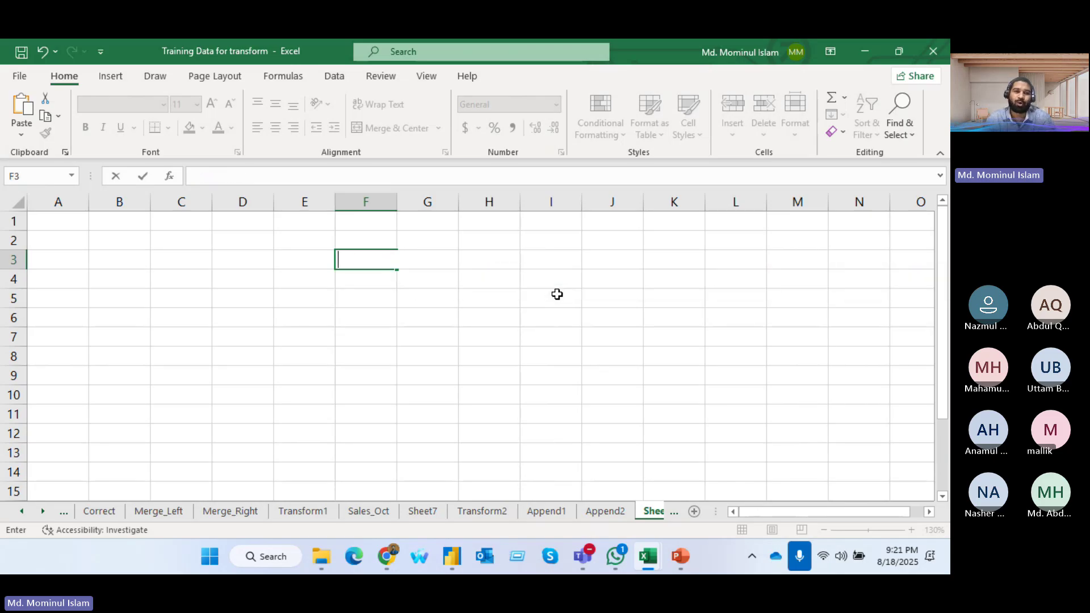
key(Escape)
- Look over the Financial, Logical and Text function categories in the function library with cell F7 selected
click(387, 335)
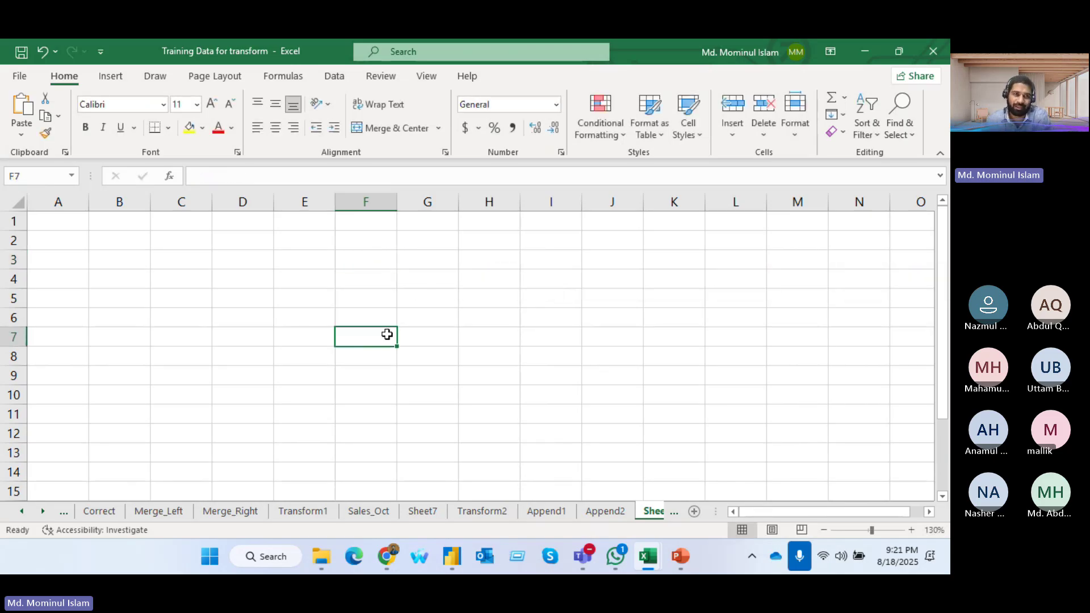
click(283, 77)
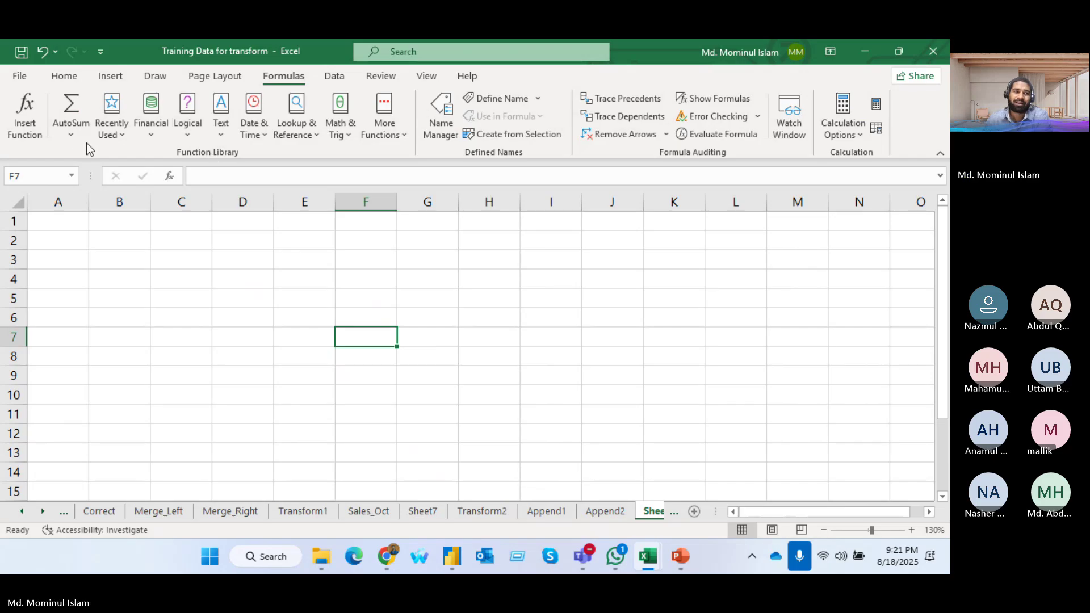
click(151, 134)
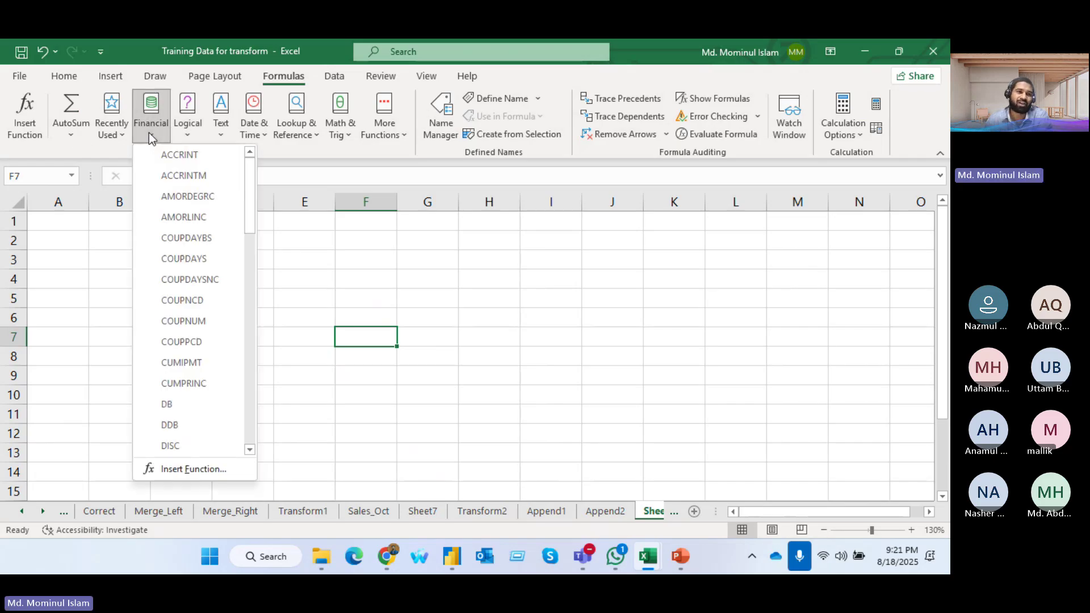
click(197, 134)
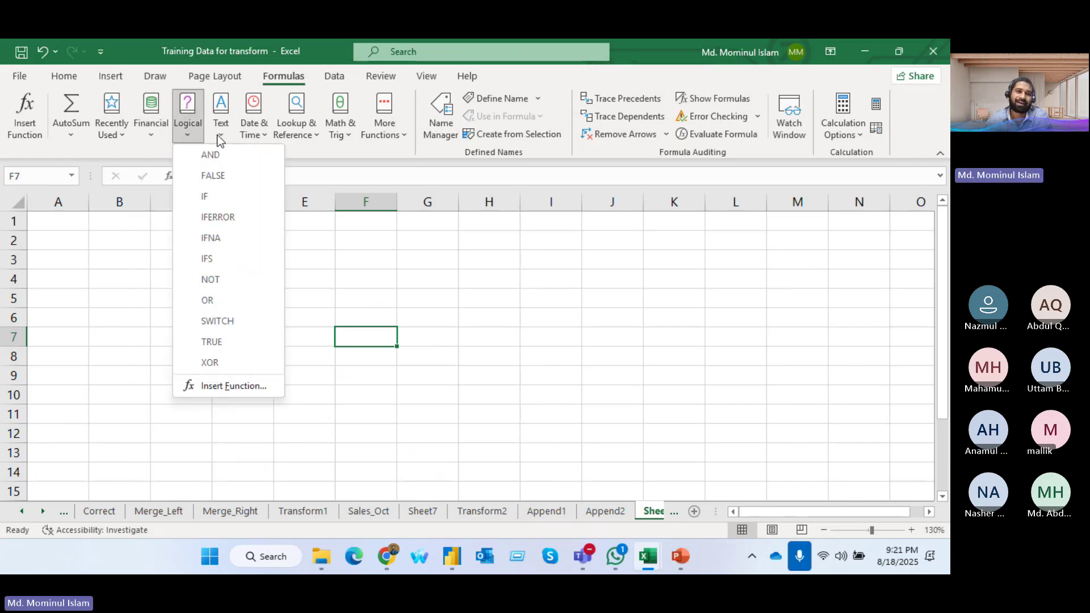
click(219, 135)
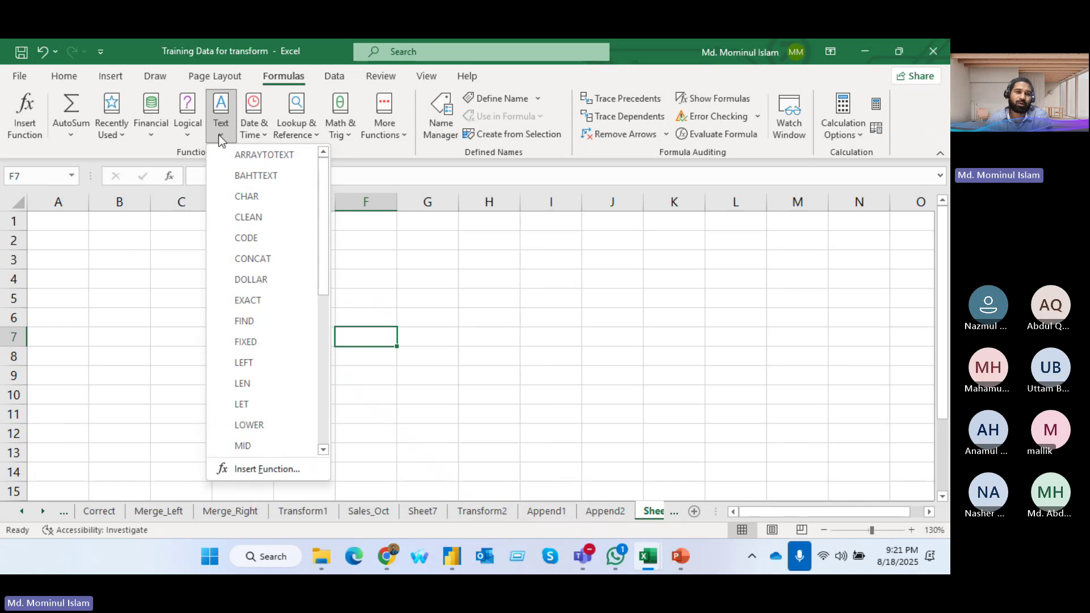
- View the arguments of the logical AND function for cell F7 and close them without inserting it
click(180, 133)
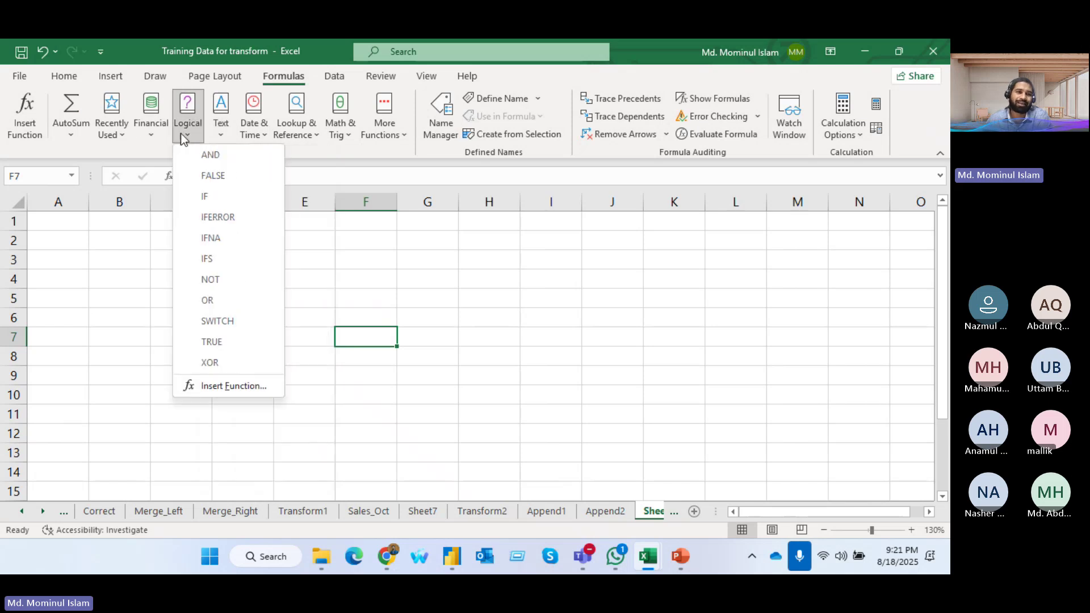
click(219, 158)
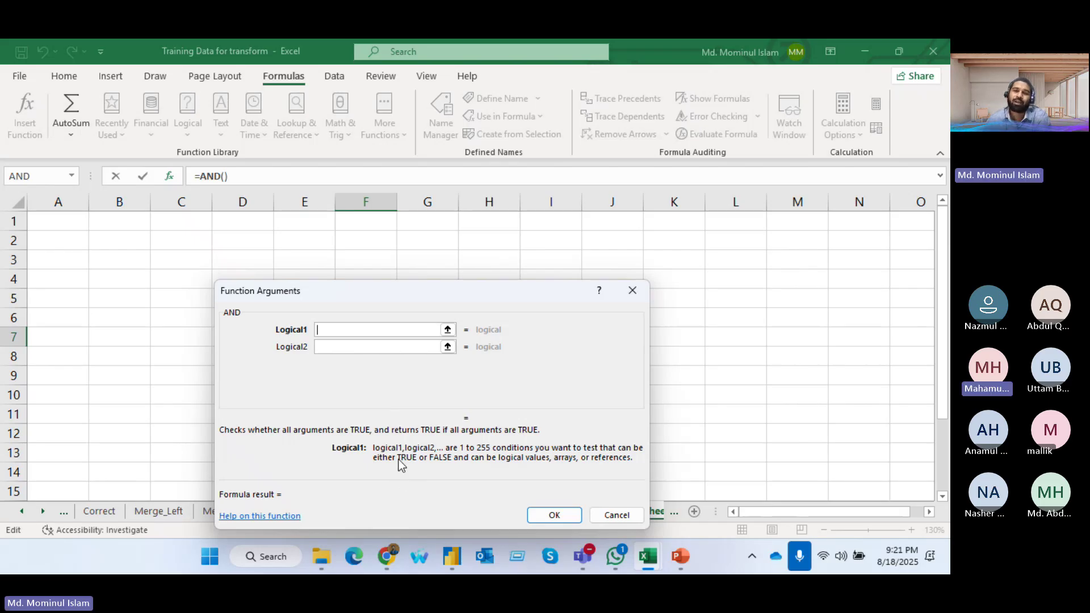
click(632, 292)
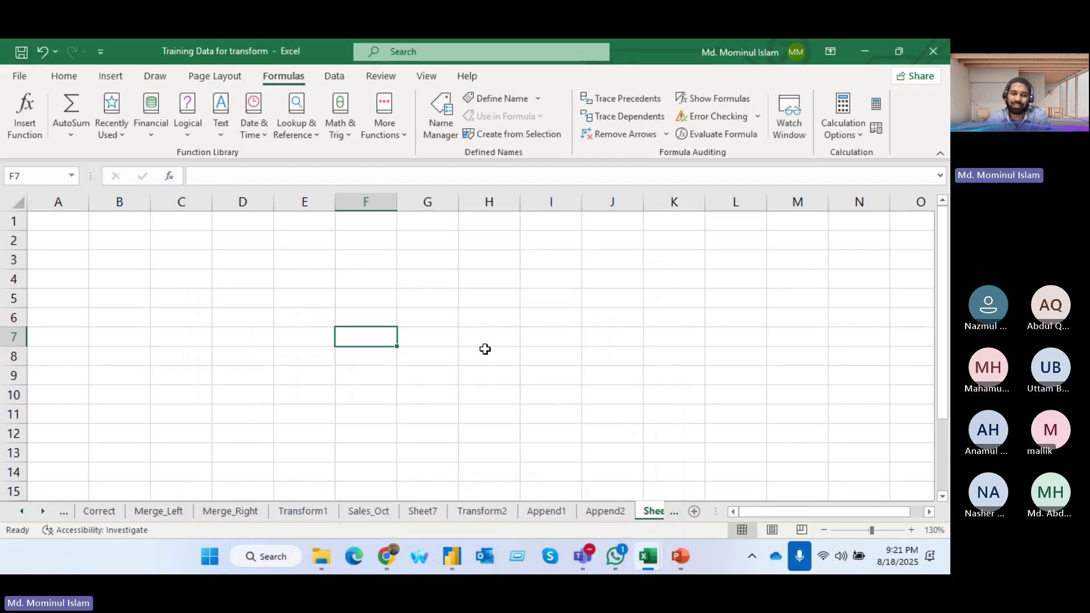
- Delete the blank Sheet1 from the workbook and bring the first worksheets, starting with Test, into reach
right_click(642, 513)
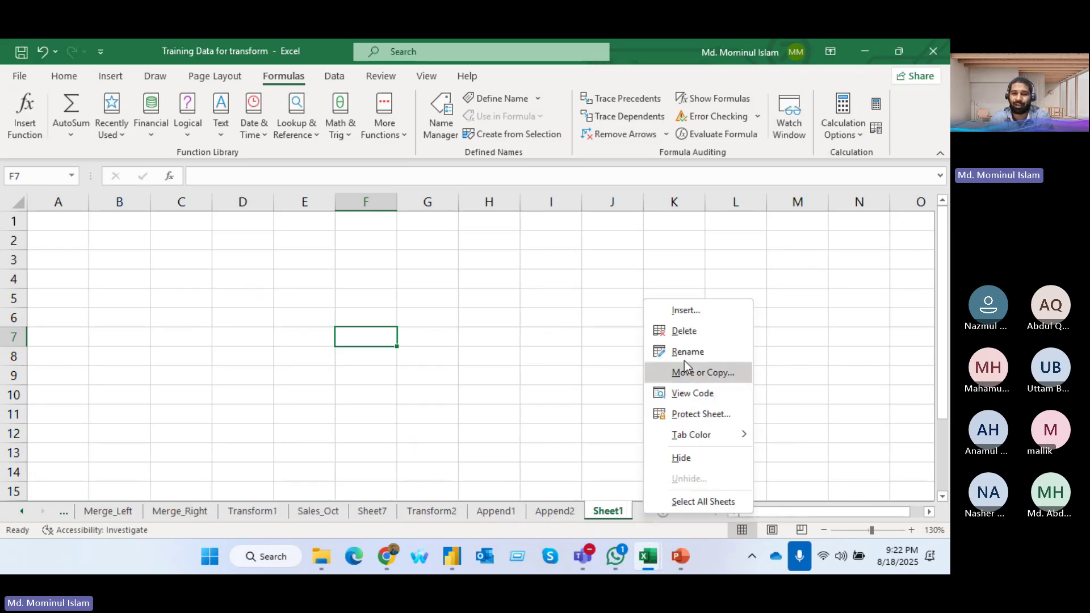
click(684, 330)
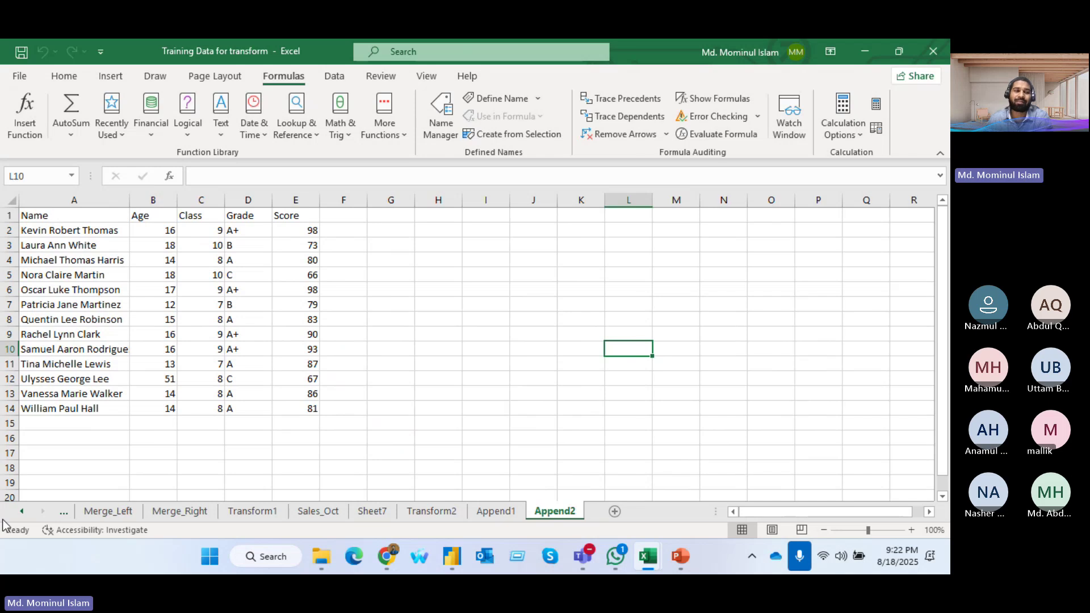
click(20, 515)
click(19, 514)
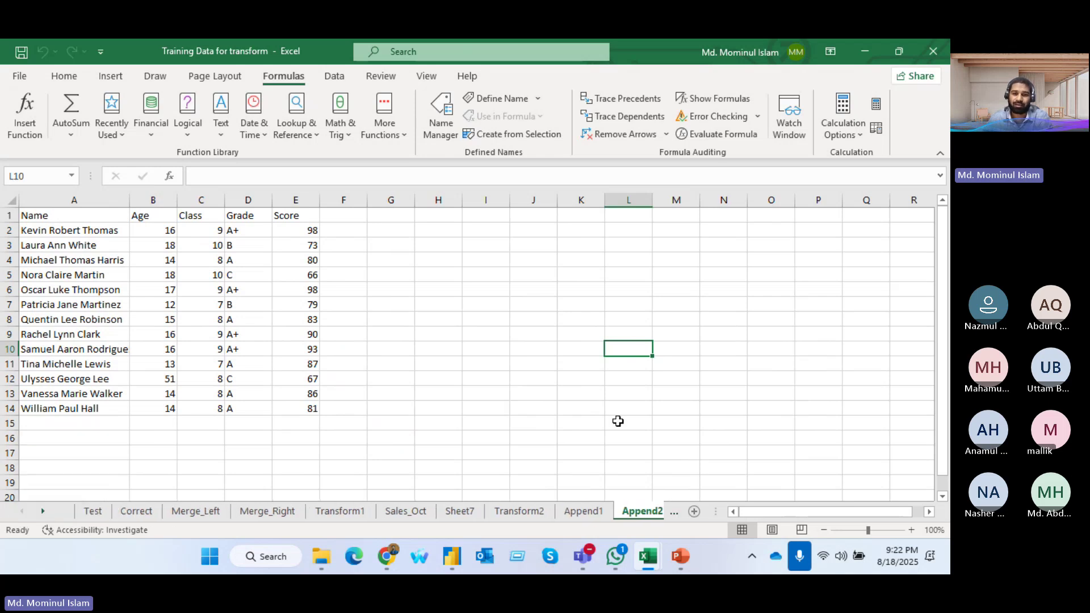
- Switch to the blank Power BI Desktop report, view the common data sources and choose Excel workbook as the source
click(546, 423)
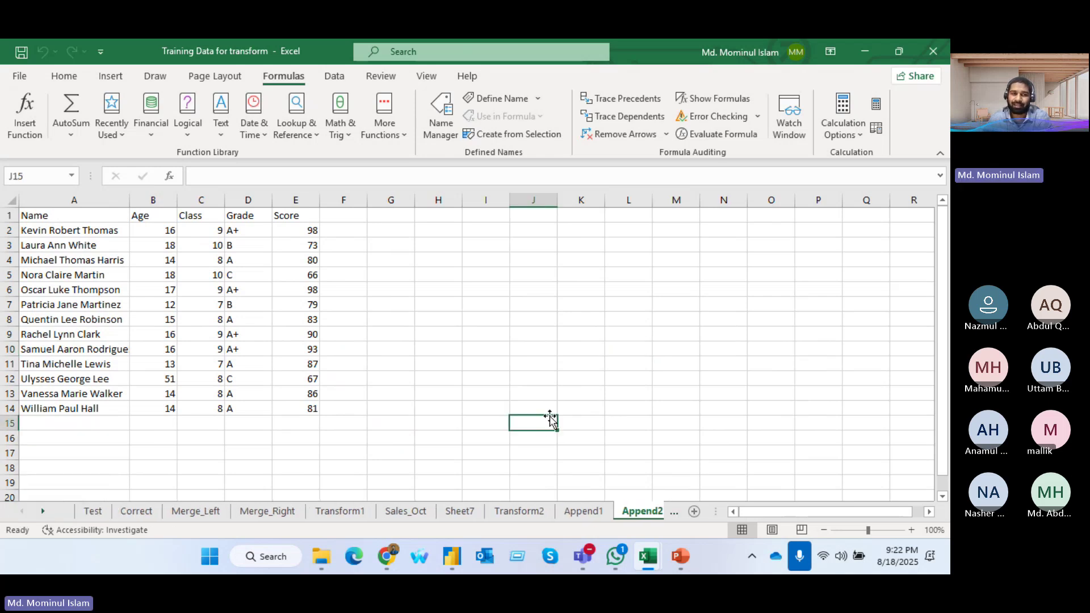
click(453, 568)
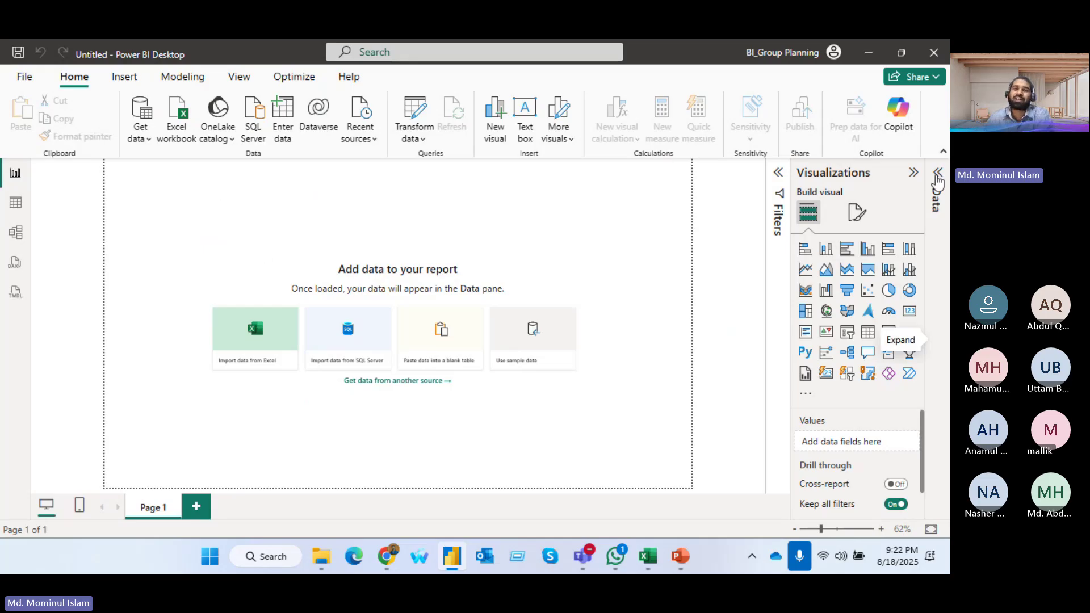
click(150, 143)
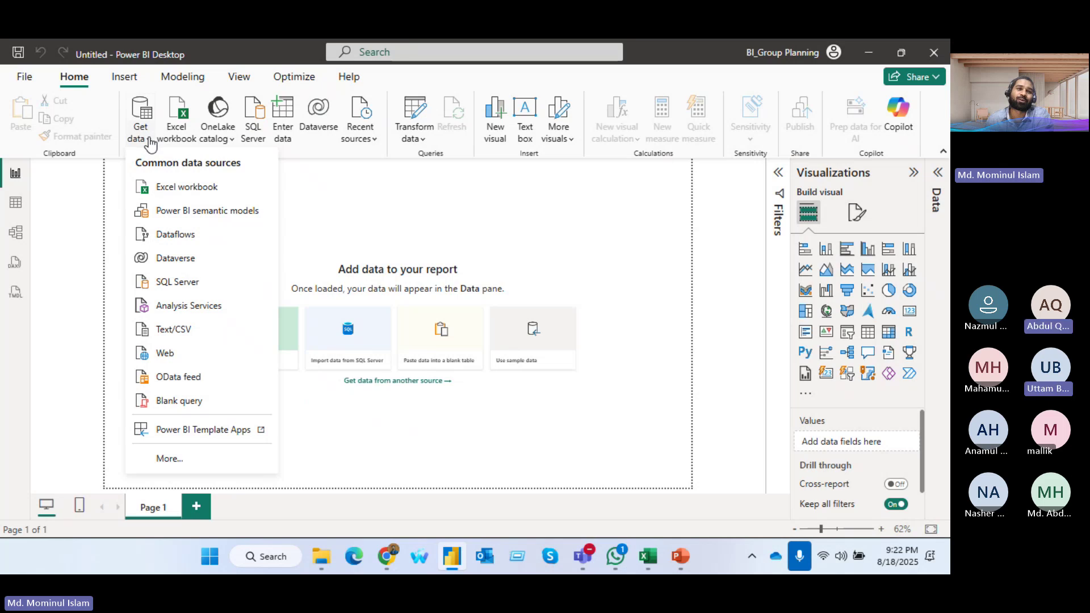
click(189, 189)
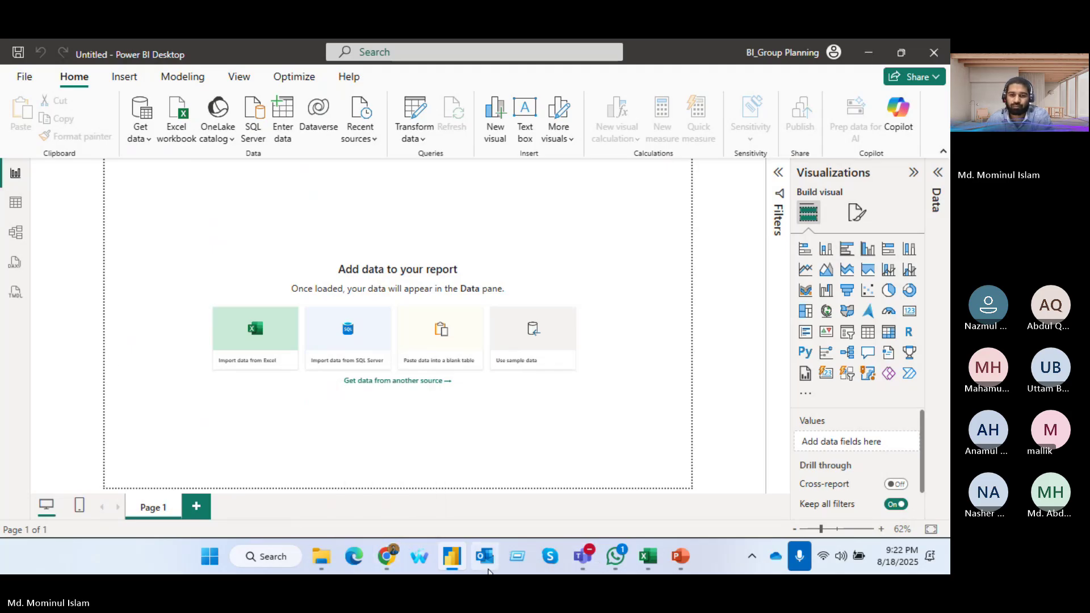
- Open the Excel workbook Training Data for transform from the Training with DBL Planning folder as a data source
mouse_move(452, 555)
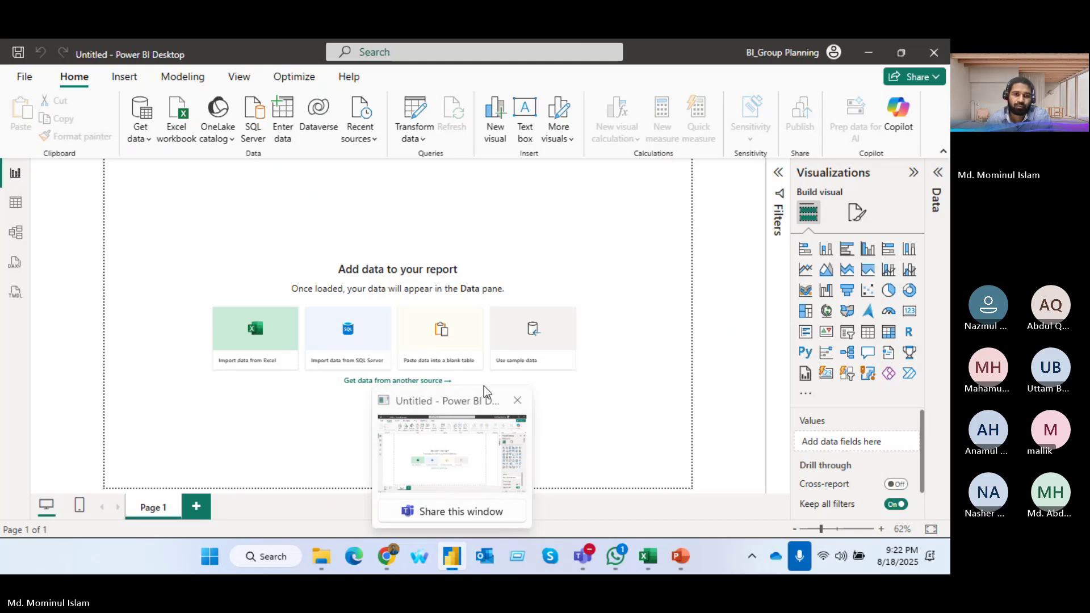
click(255, 332)
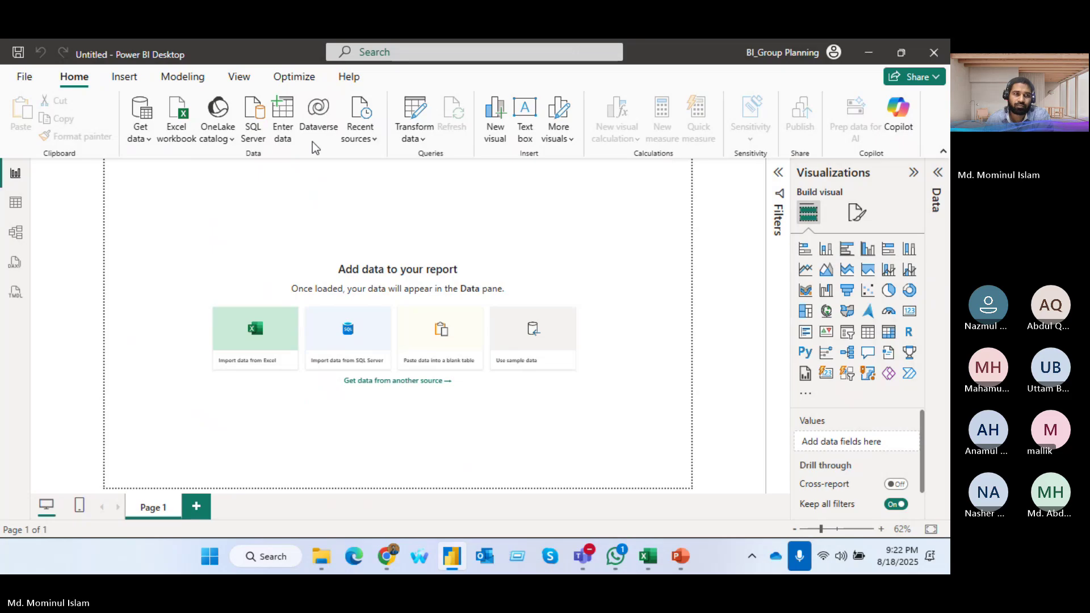
scroll(85, 323, down, 5)
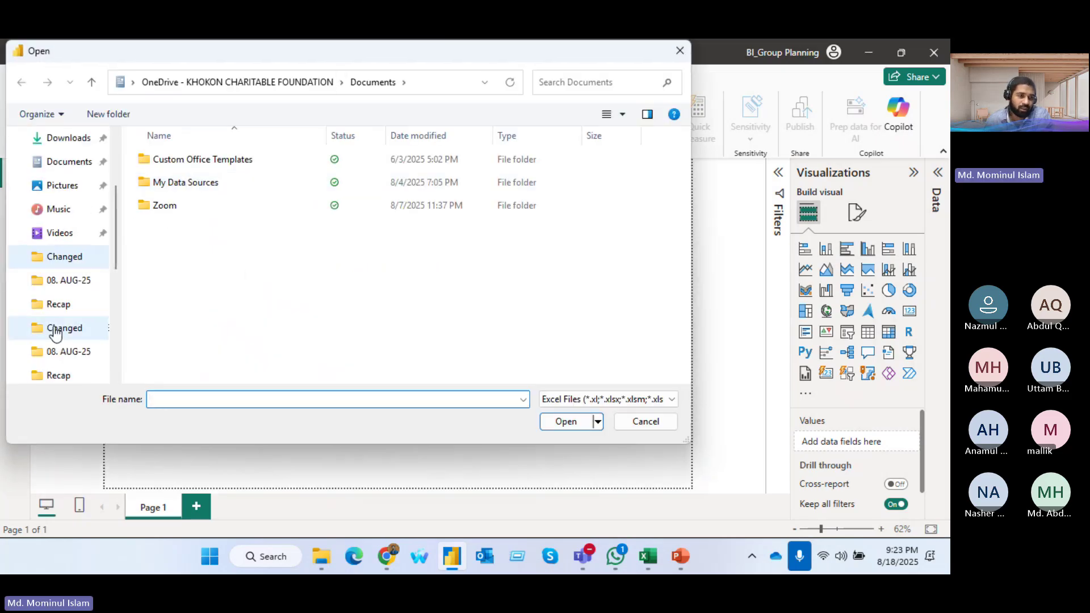
scroll(105, 279, up, 1)
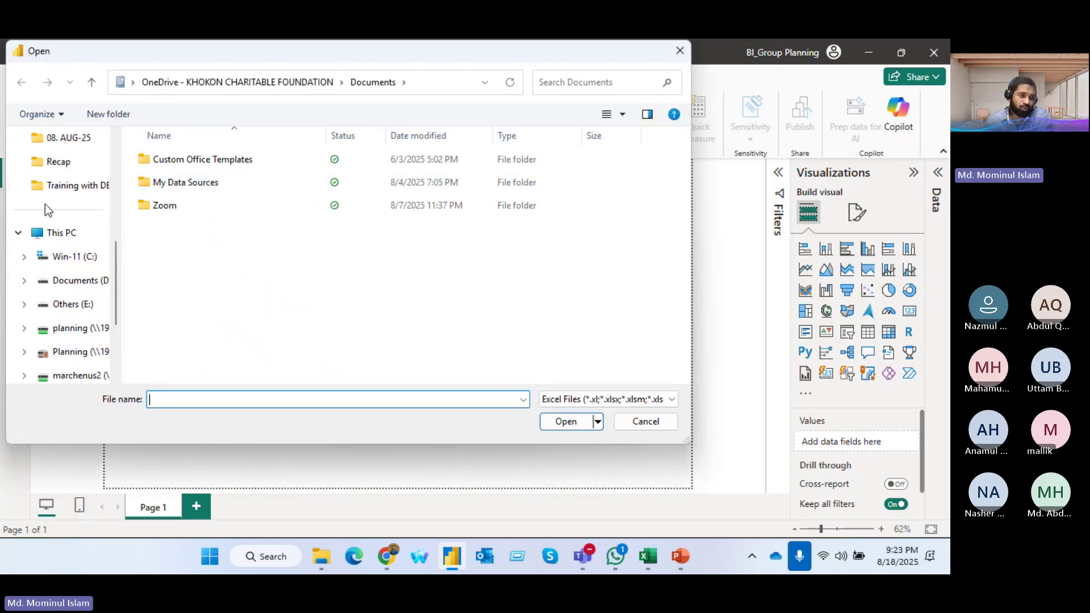
click(73, 192)
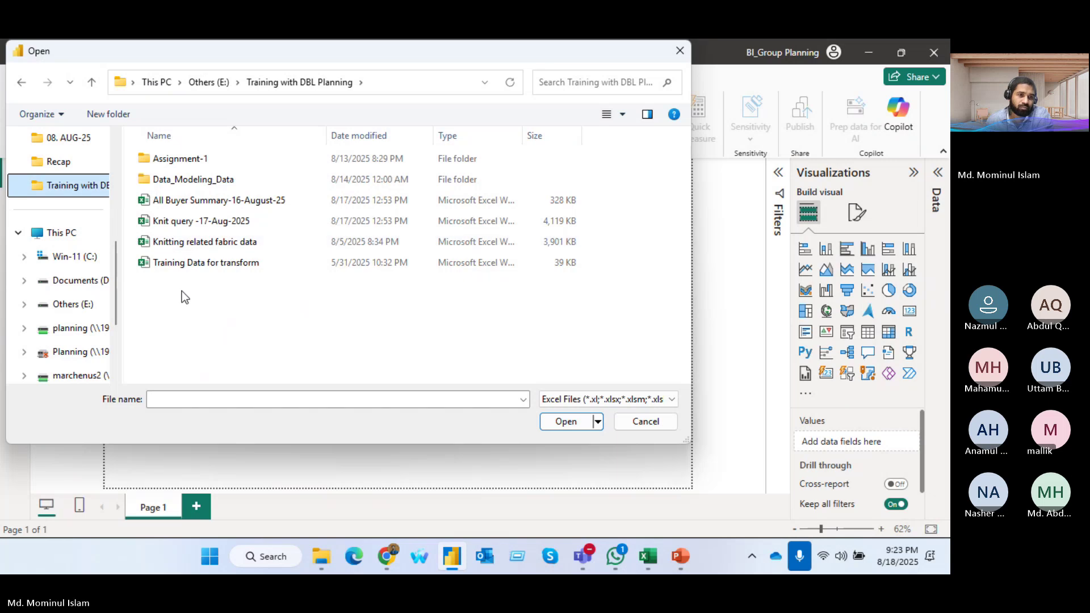
click(205, 266)
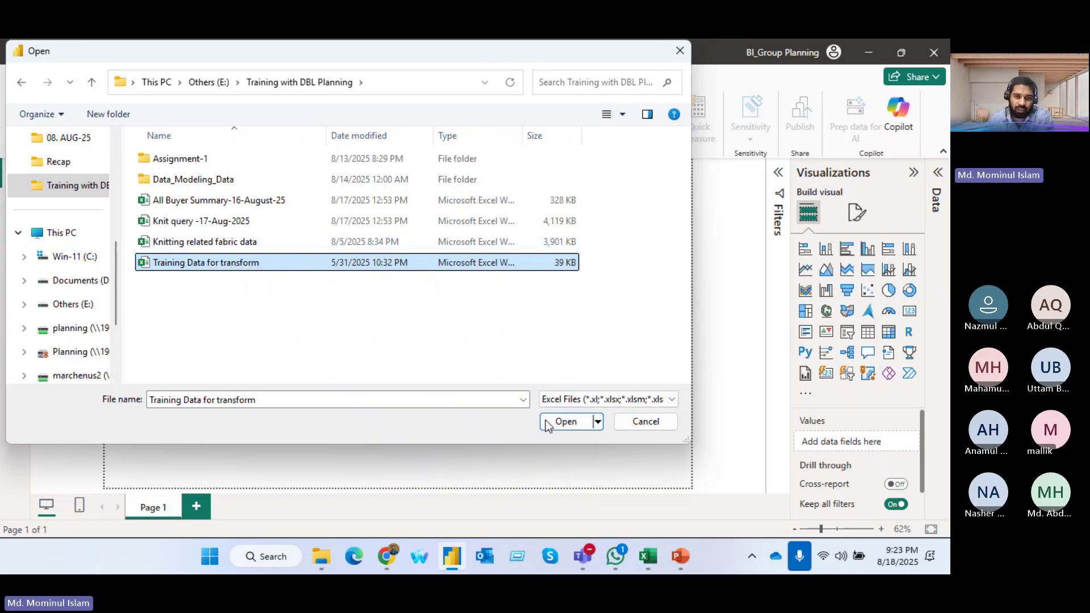
click(565, 421)
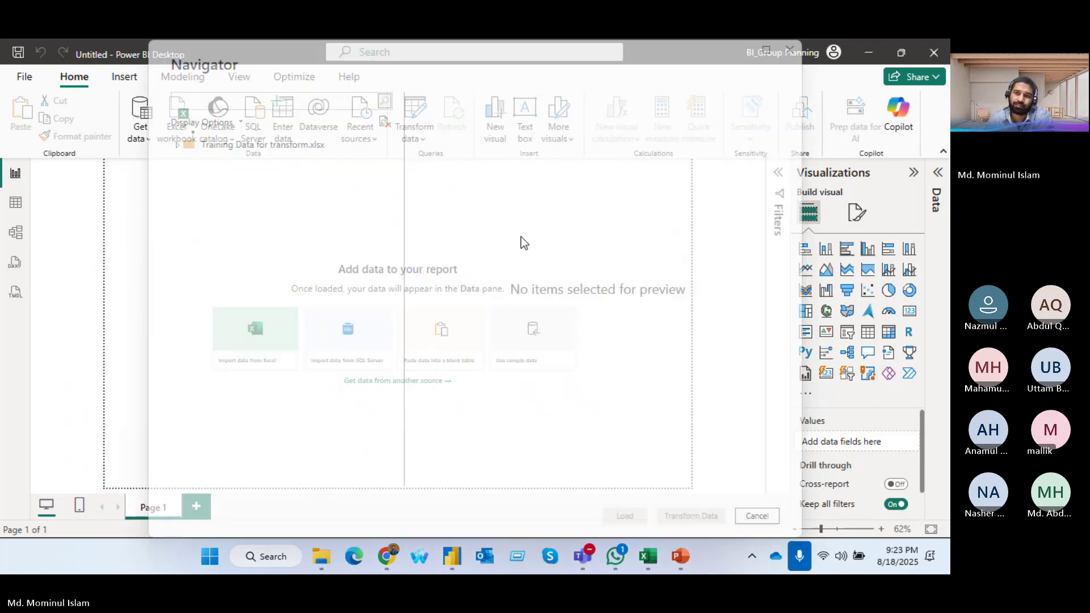
- Include all ten sheets, Append1 through Transform2, without the suggested Bangladesh table, and load them into the report
click(194, 163)
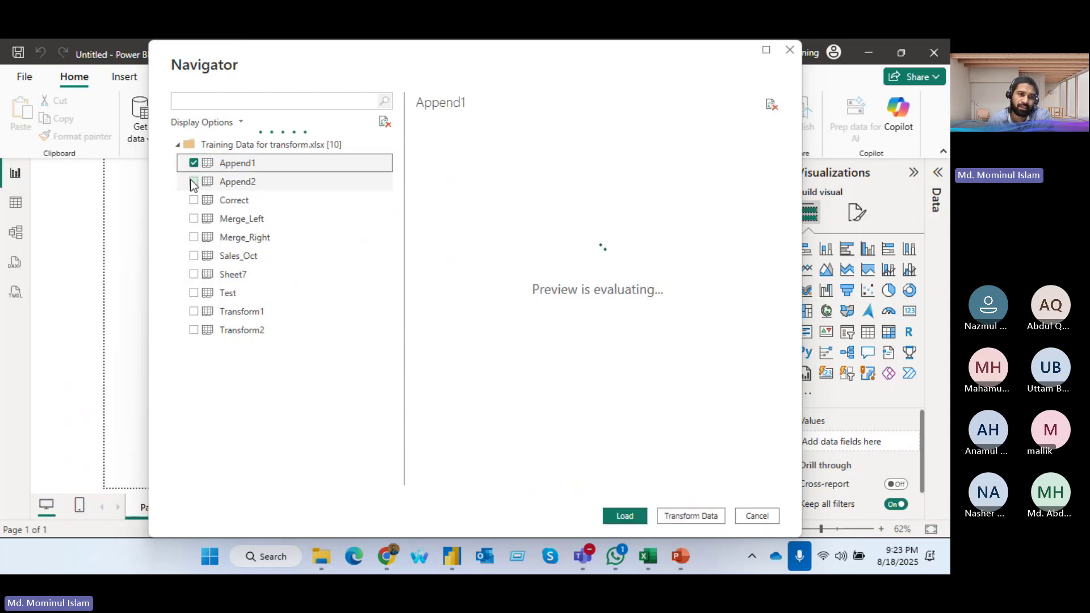
click(194, 182)
click(193, 203)
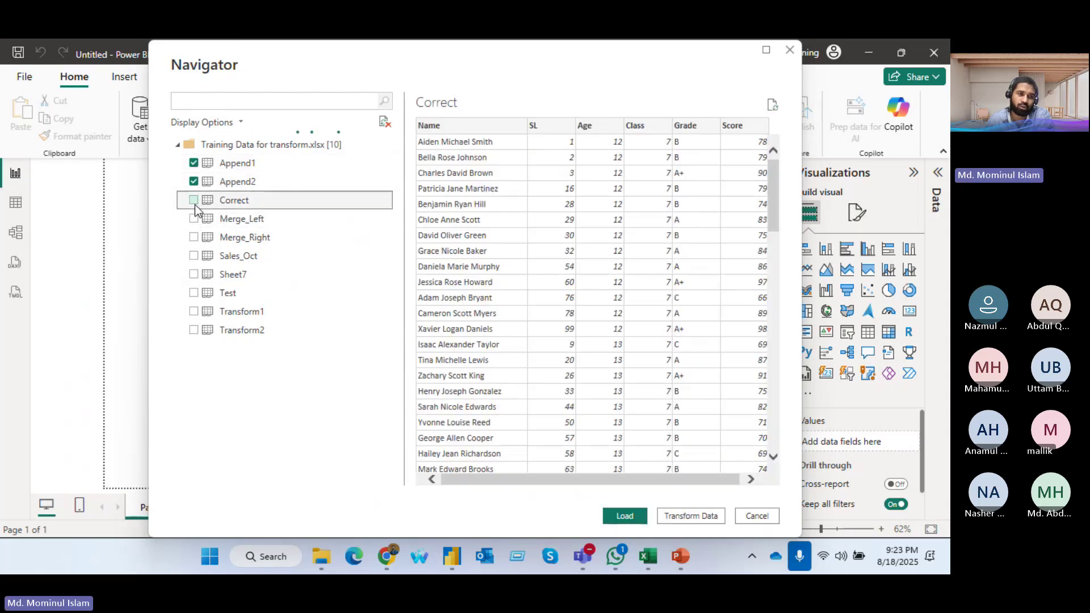
click(193, 218)
click(194, 237)
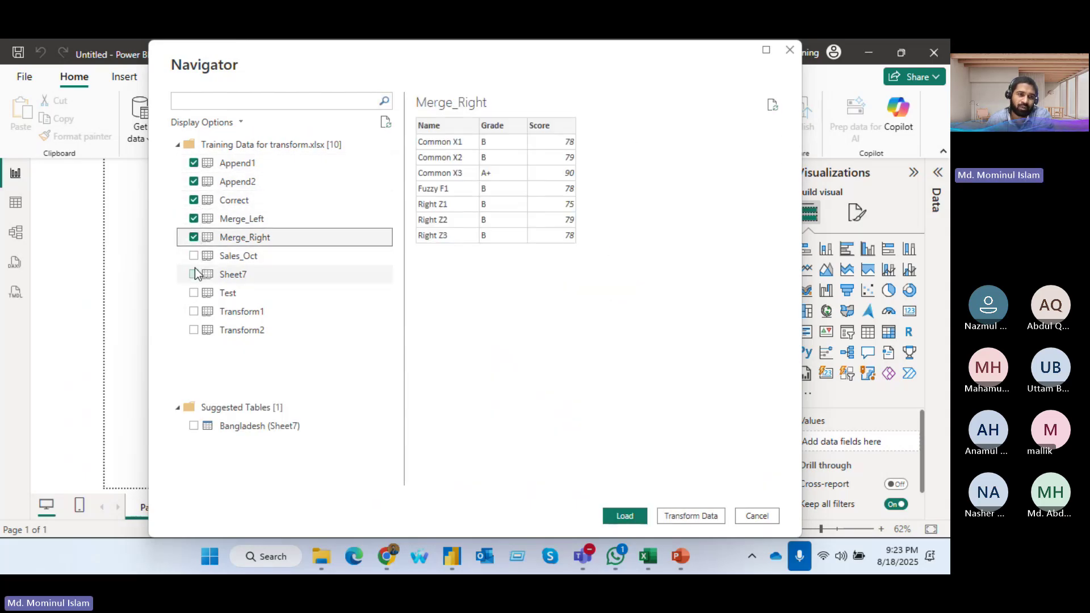
click(194, 255)
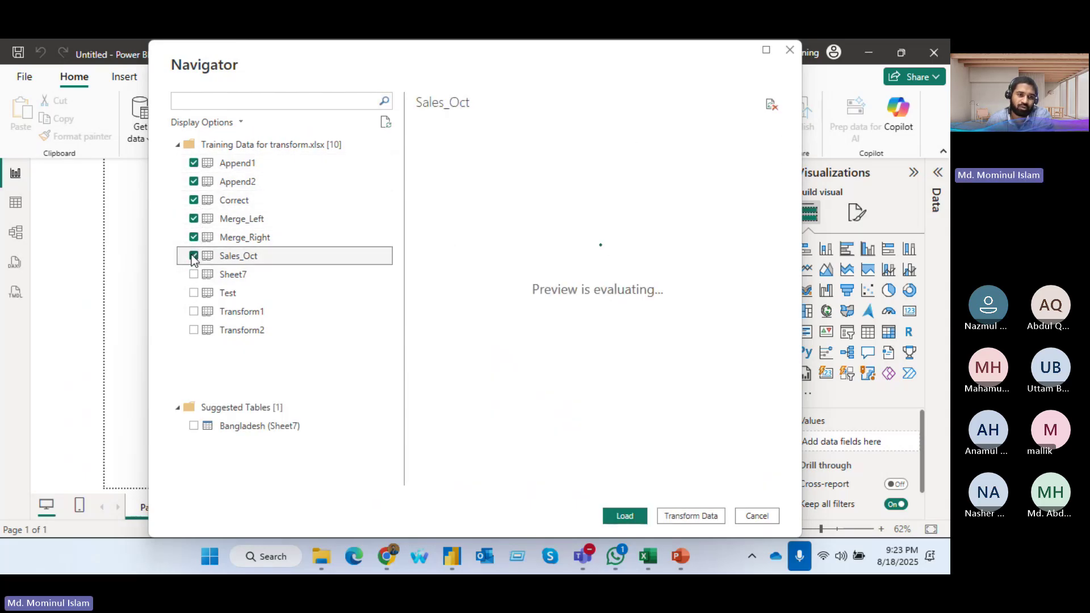
click(218, 275)
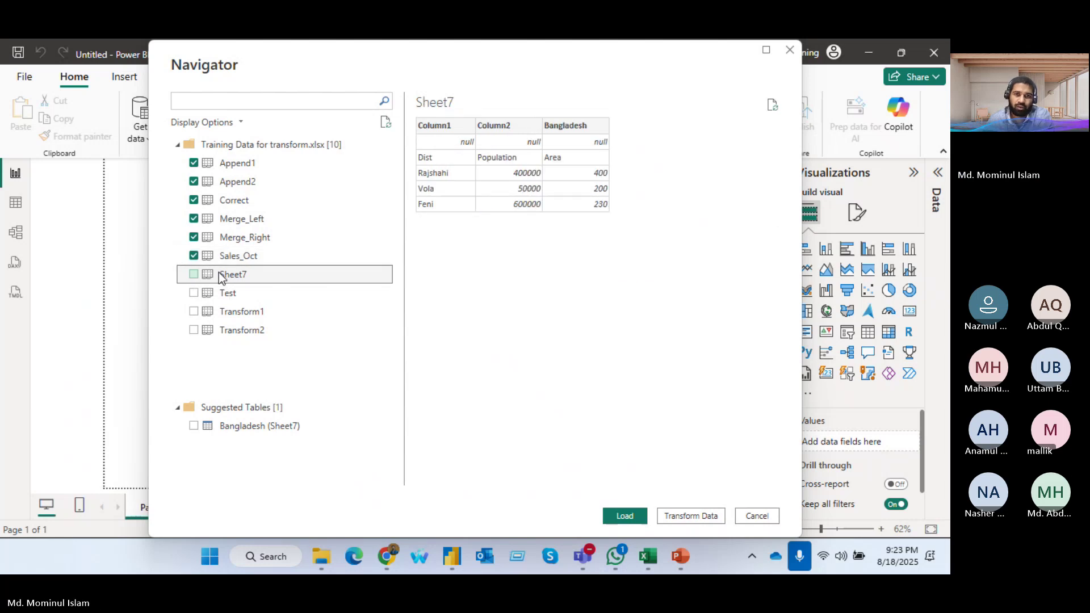
click(193, 275)
click(194, 293)
click(194, 312)
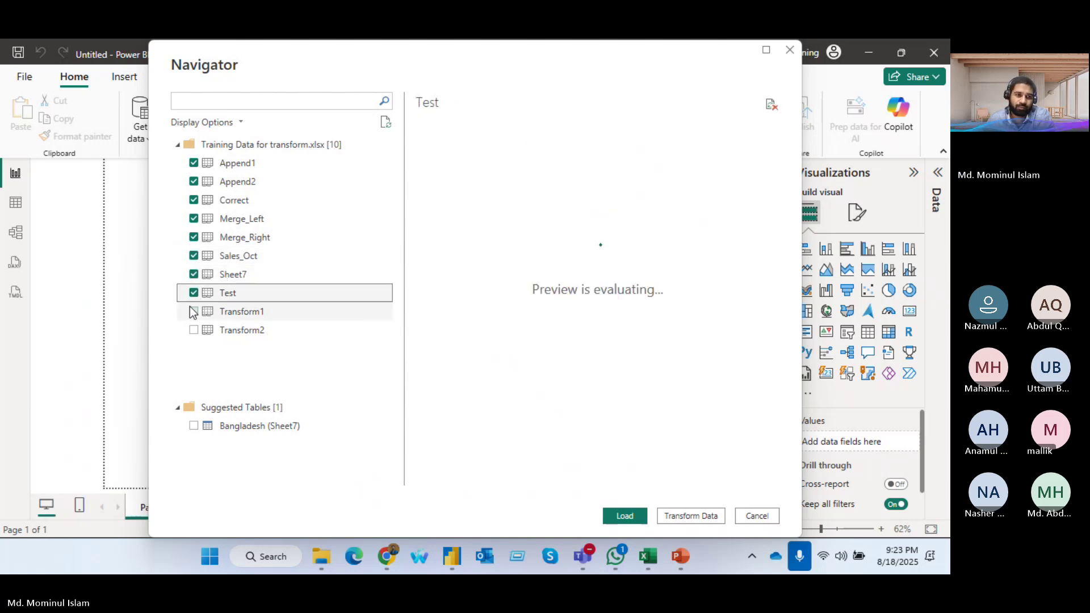
click(193, 330)
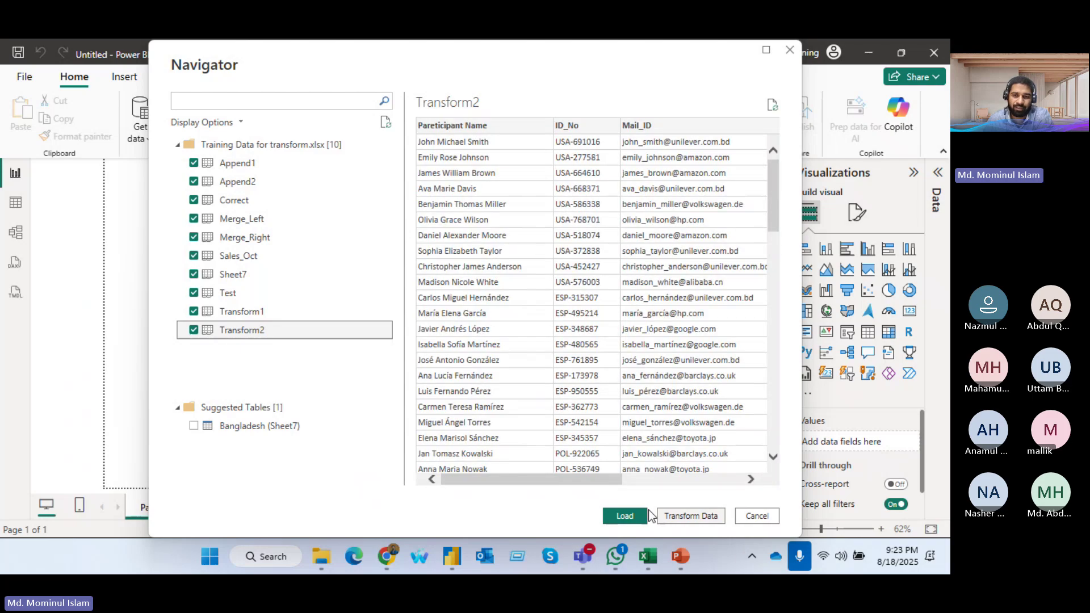
click(618, 516)
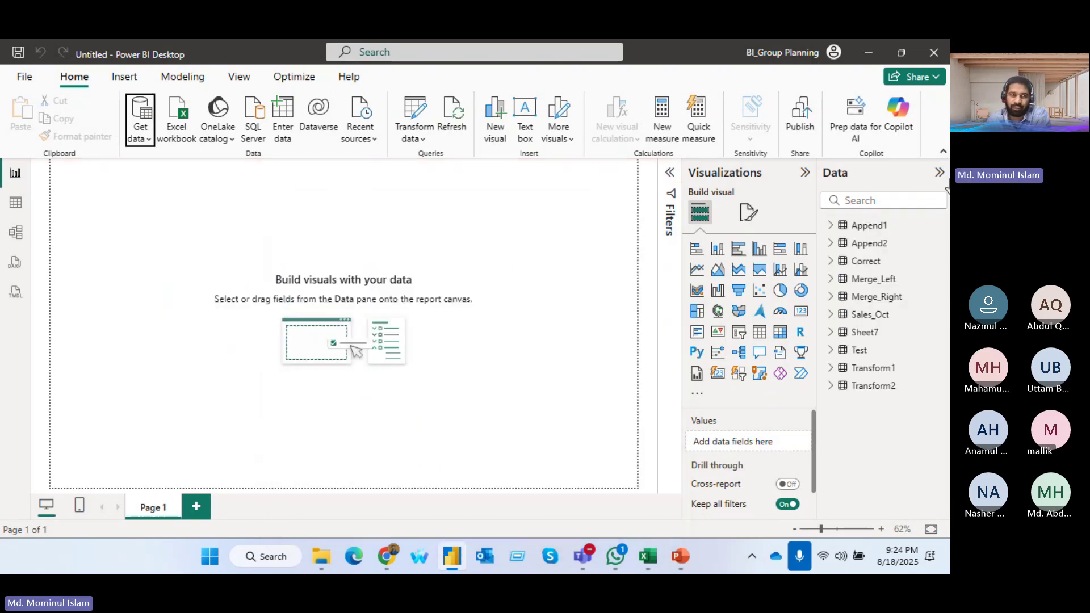
- Preview the sheets of the Excel workbook Knit query -17-Aug-2025 and load only Sheet2 into the report
click(176, 116)
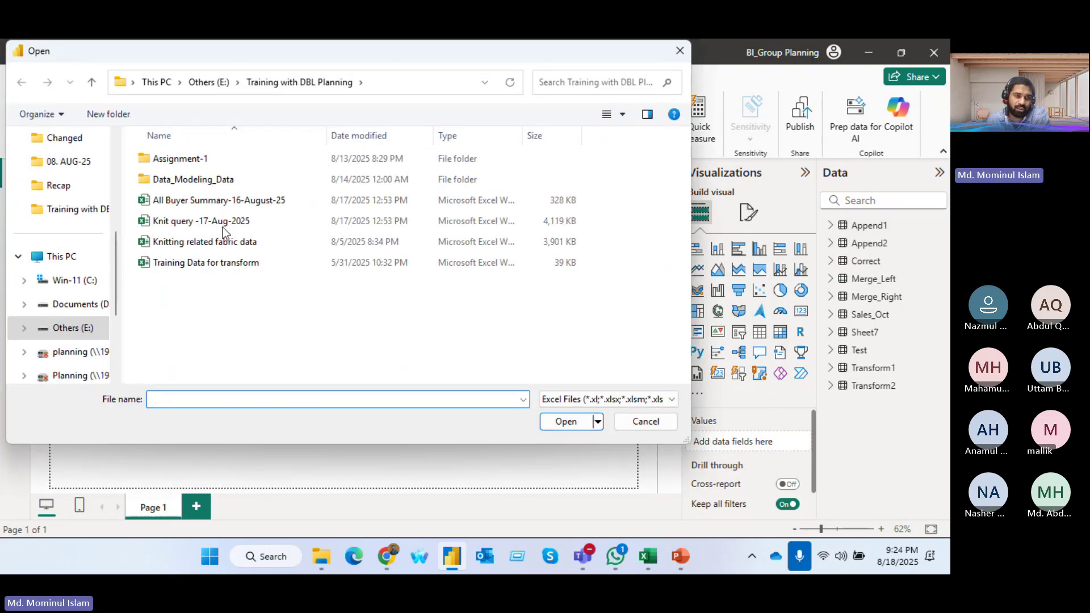
click(193, 226)
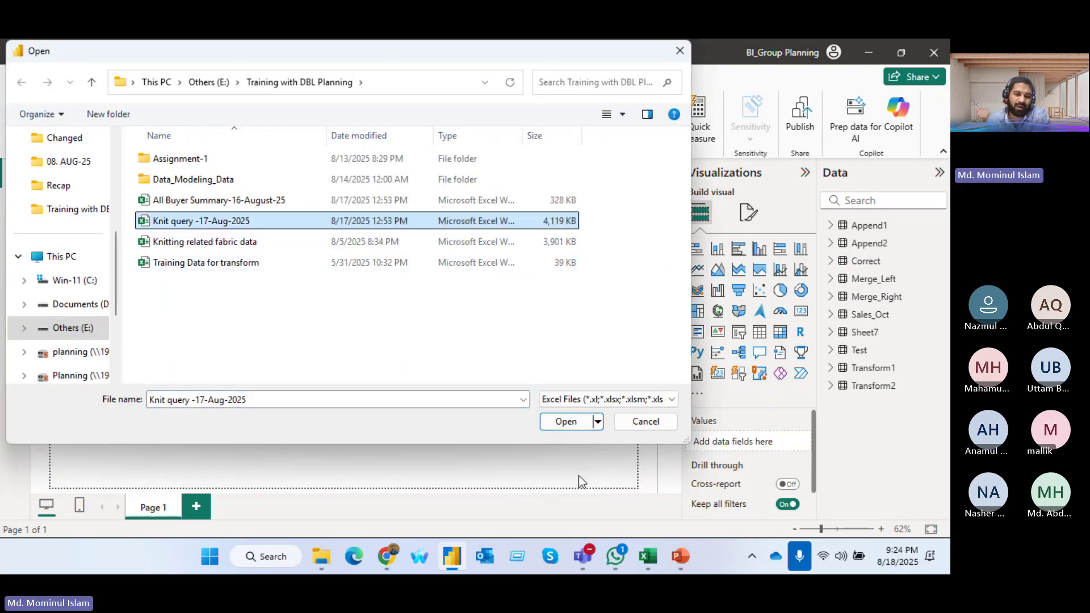
click(559, 423)
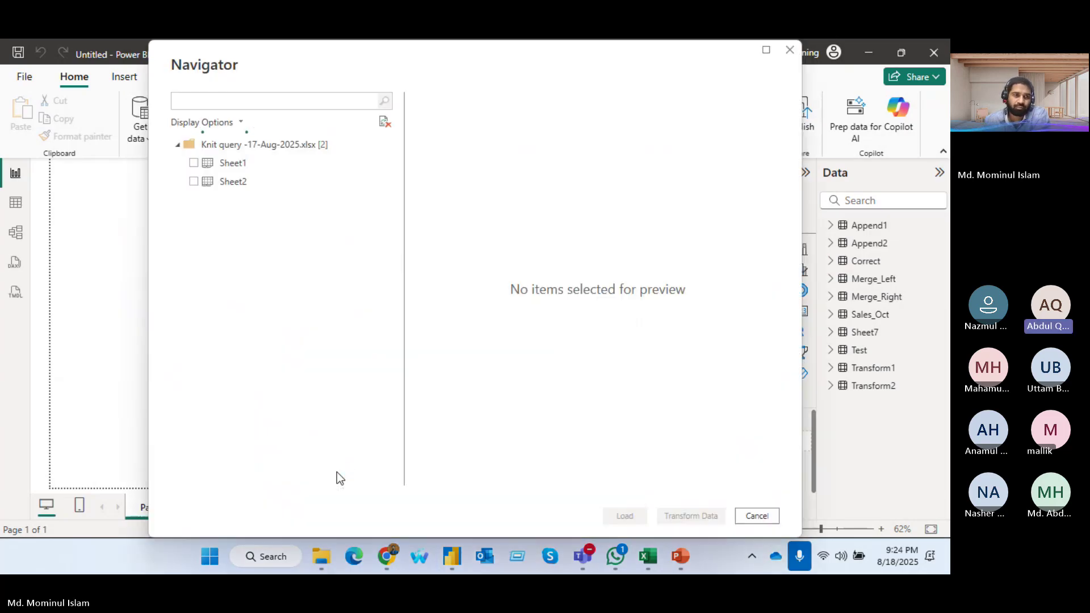
click(239, 164)
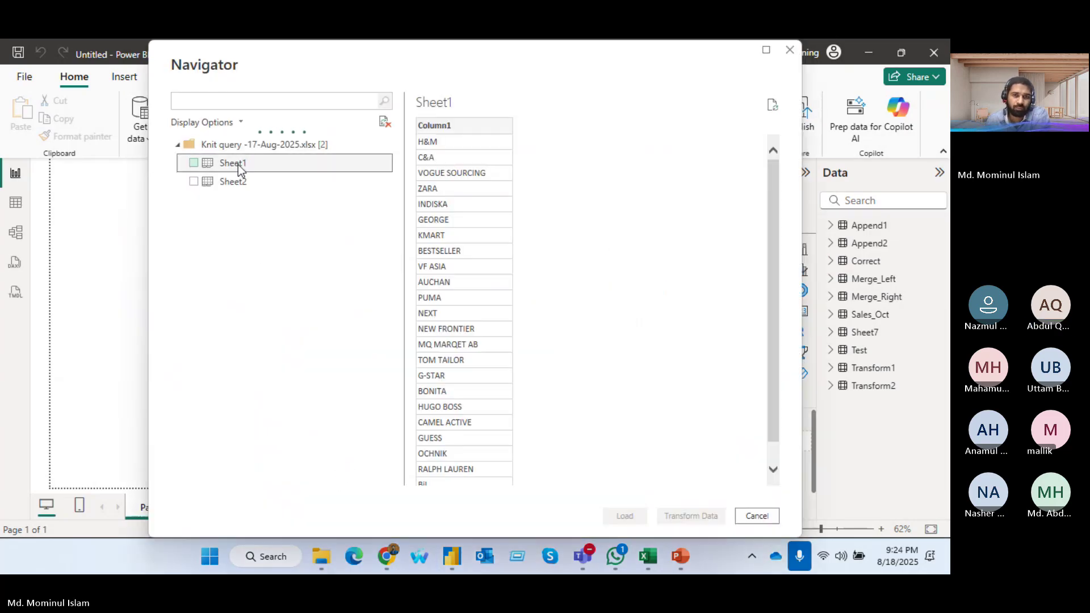
click(242, 182)
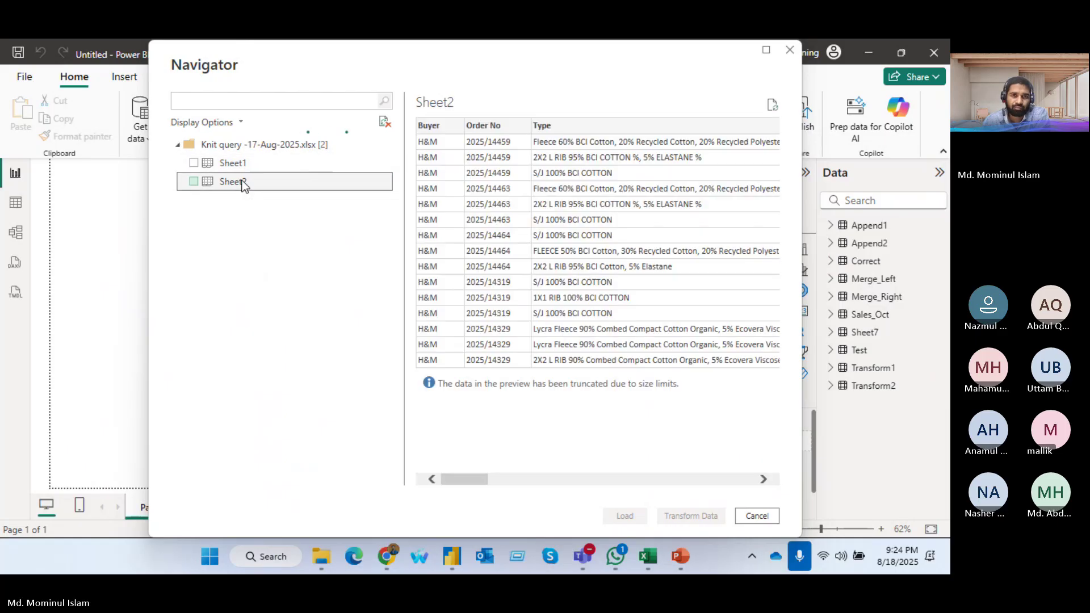
click(193, 181)
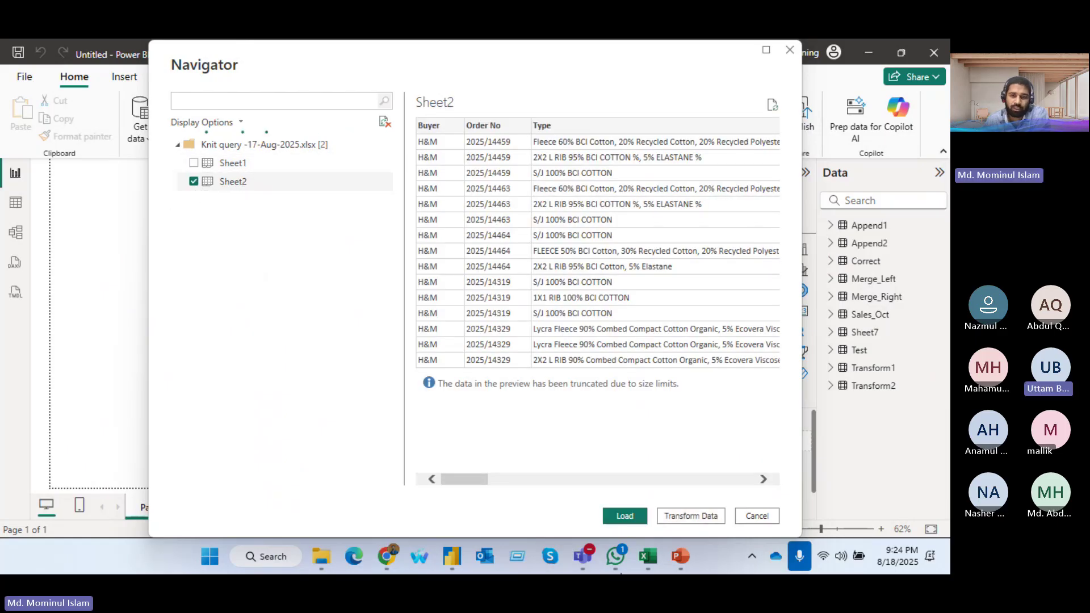
click(624, 516)
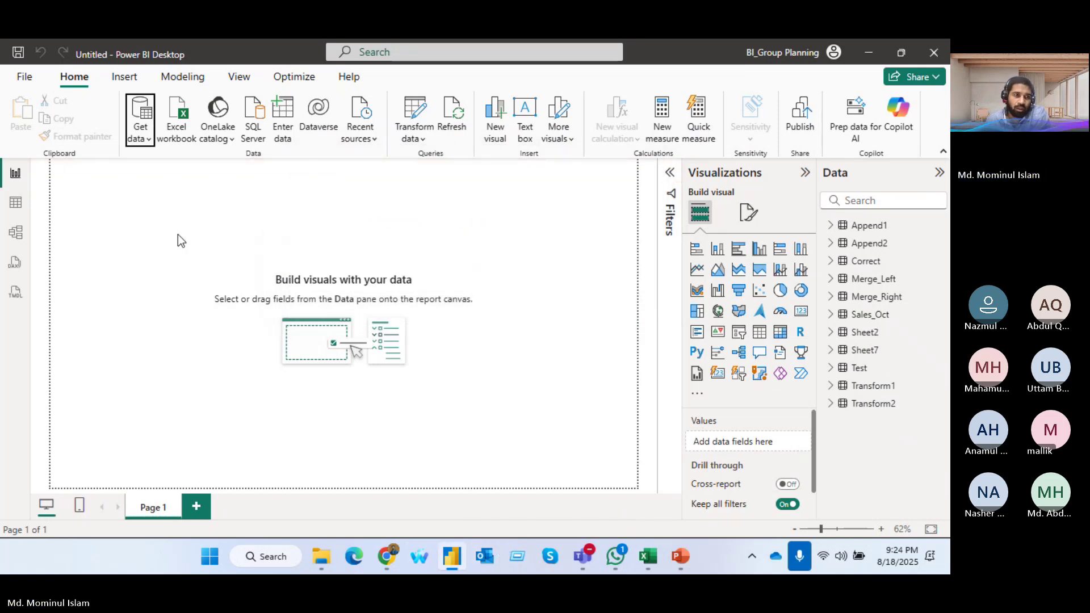
click(143, 141)
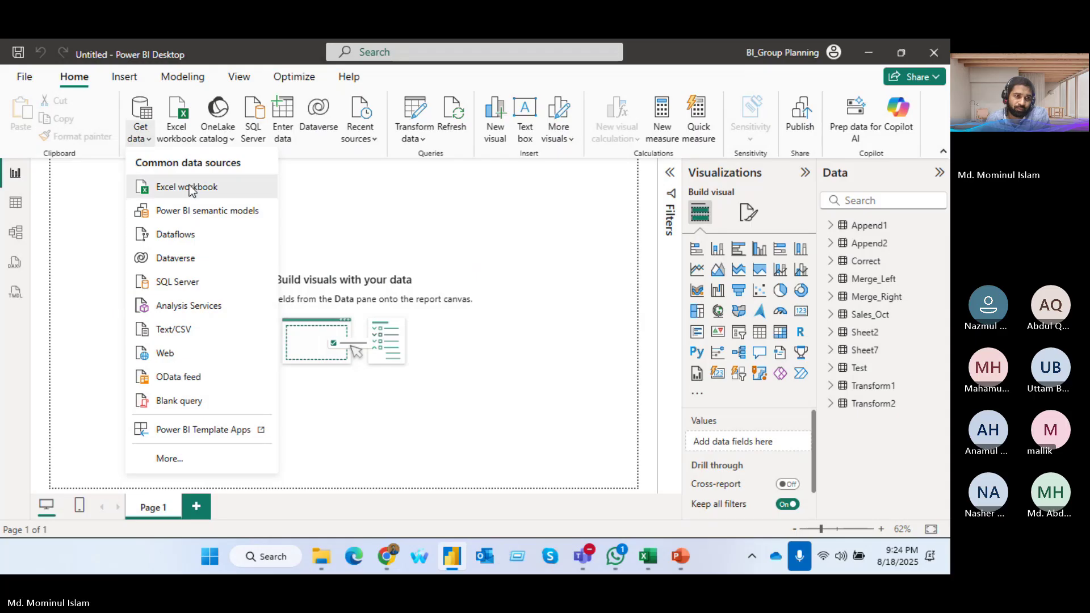
click(183, 186)
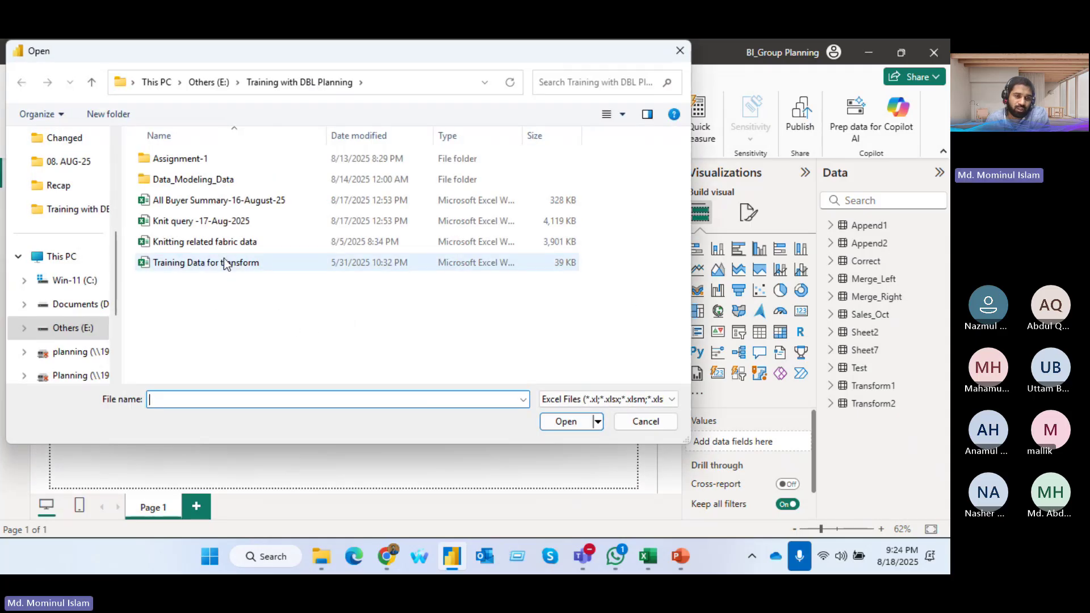
click(201, 242)
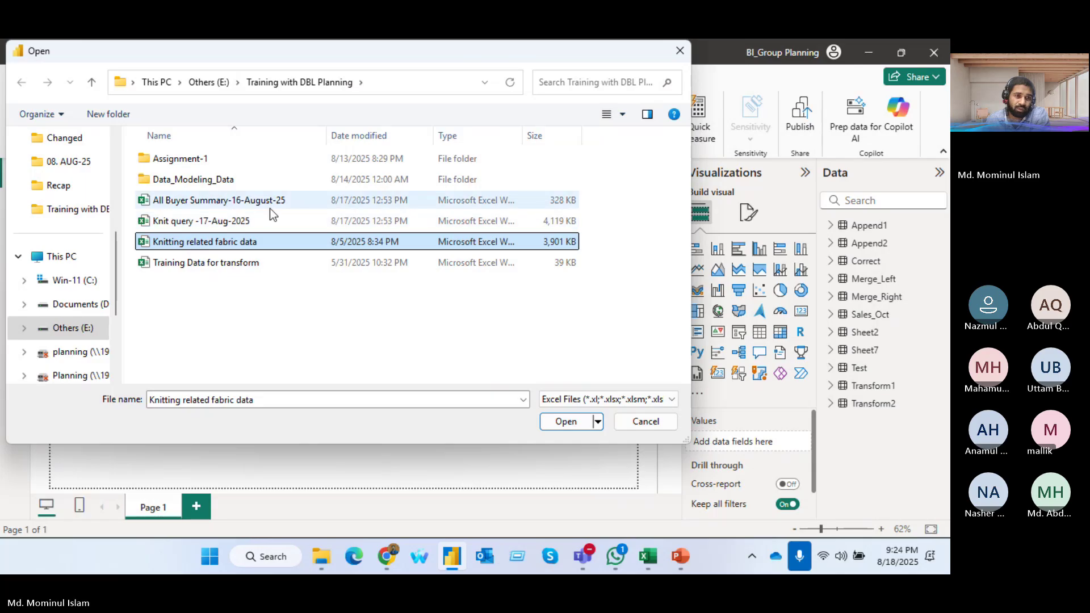
click(239, 205)
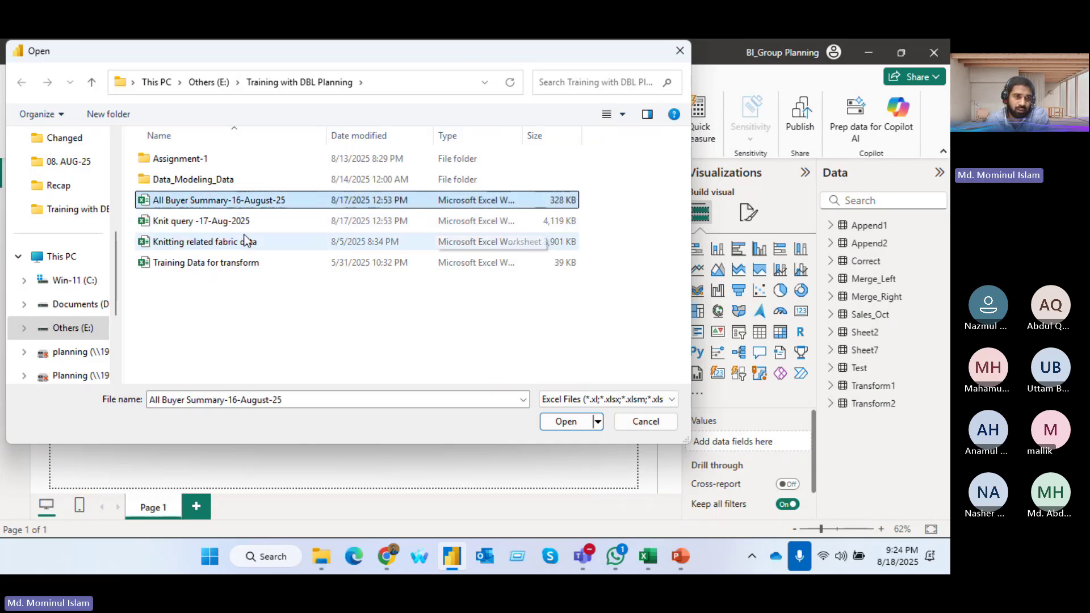
click(231, 223)
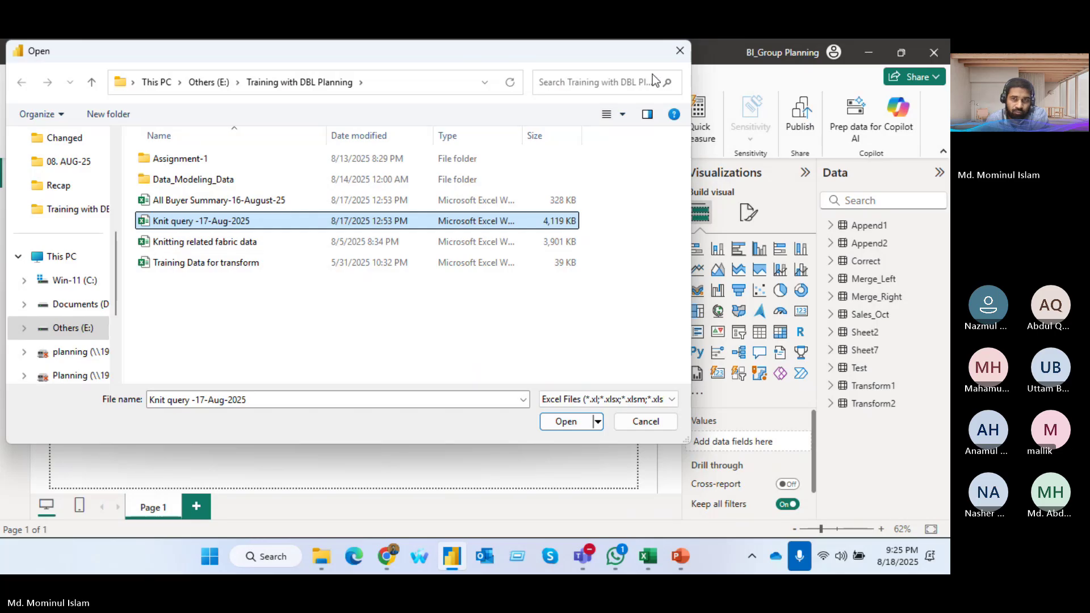
click(679, 51)
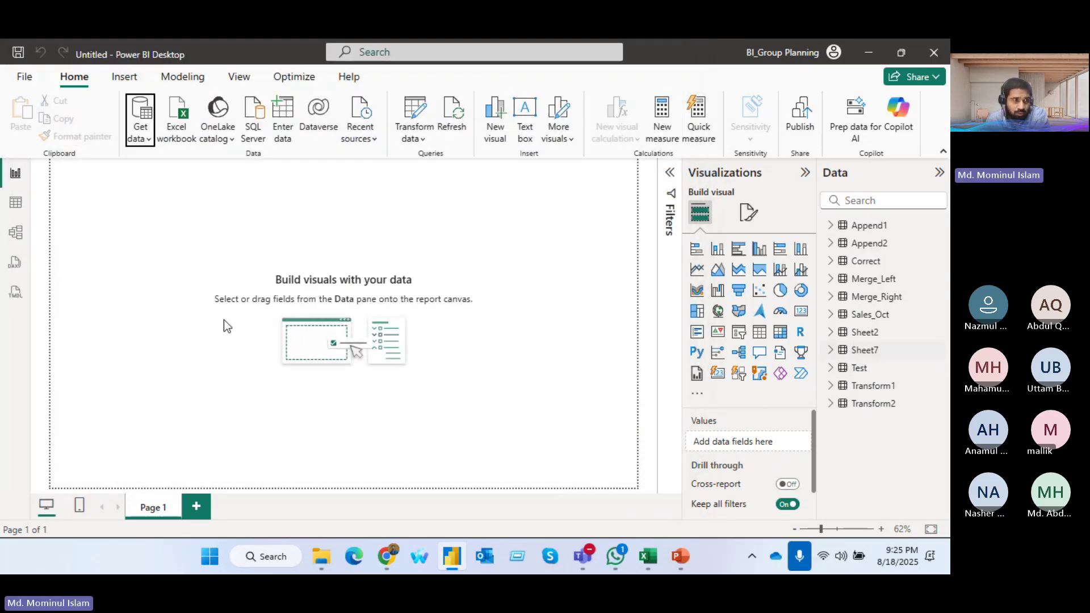
- View the rows of the loaded Sheet2 table in Table view and return to the report canvas
click(15, 202)
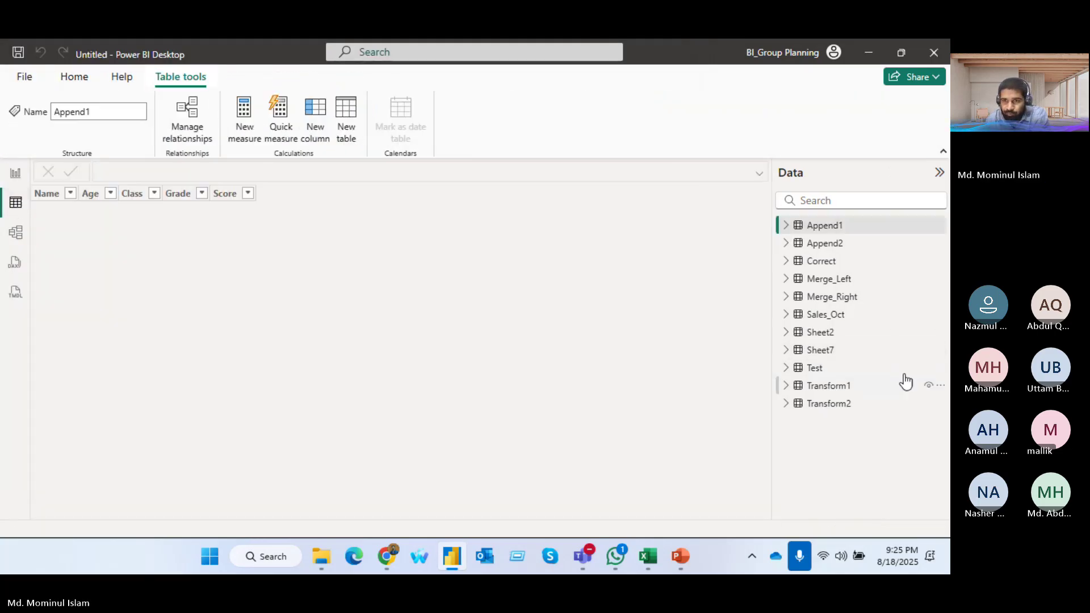
click(824, 333)
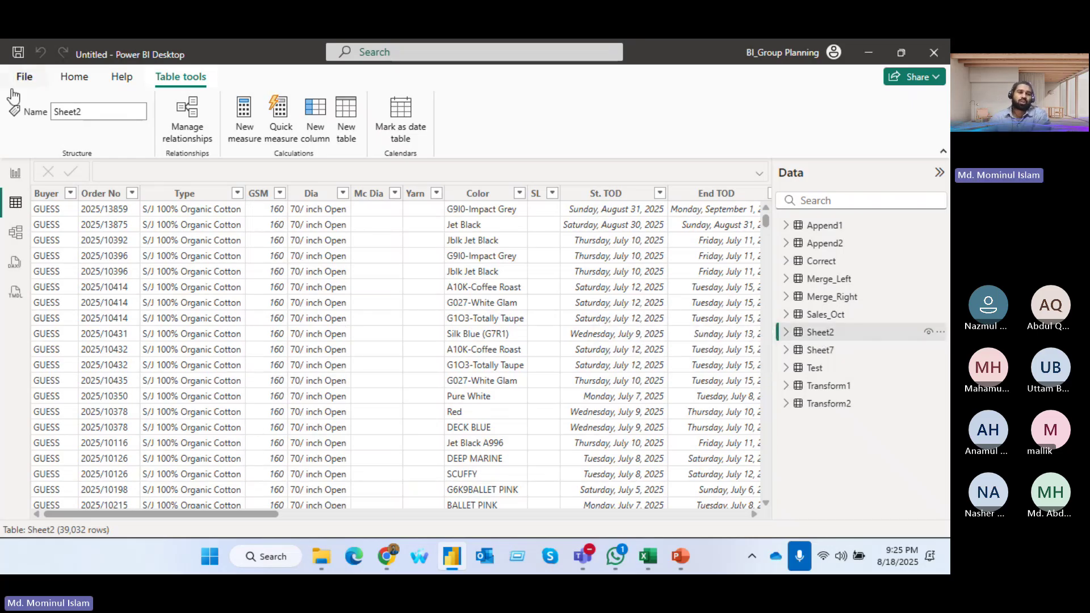
click(16, 174)
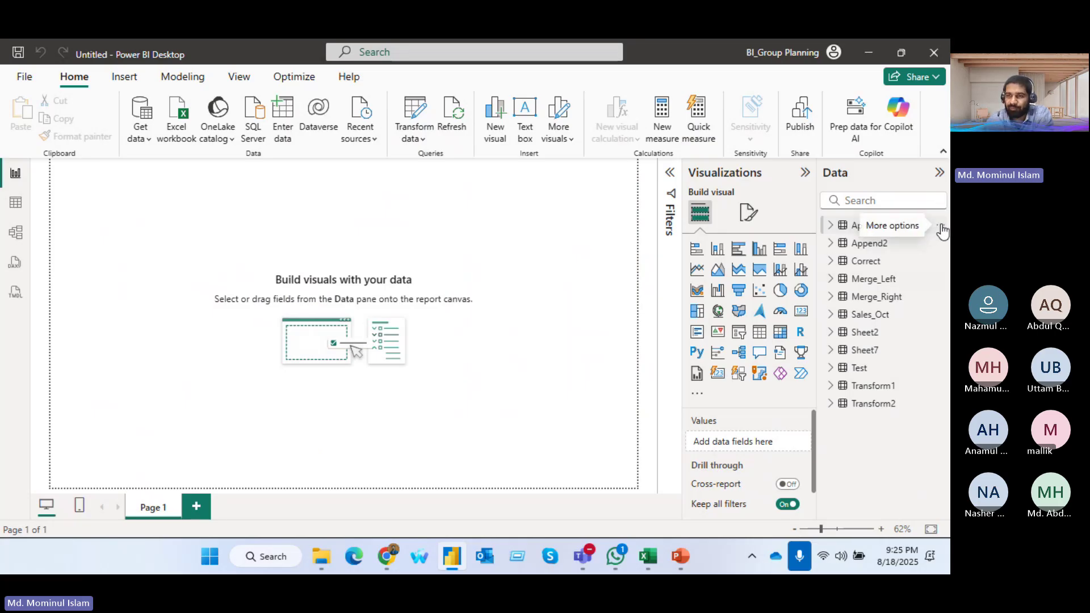
- Switch to the PowerPoint deck and start the slide show from slide 3, Why prepare data?
click(940, 226)
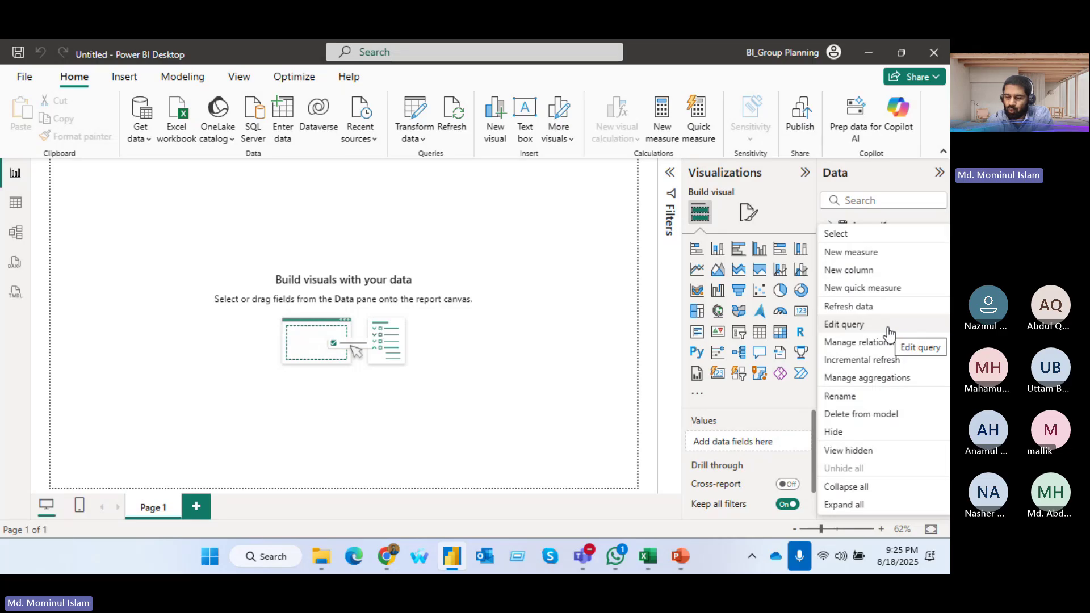
click(642, 382)
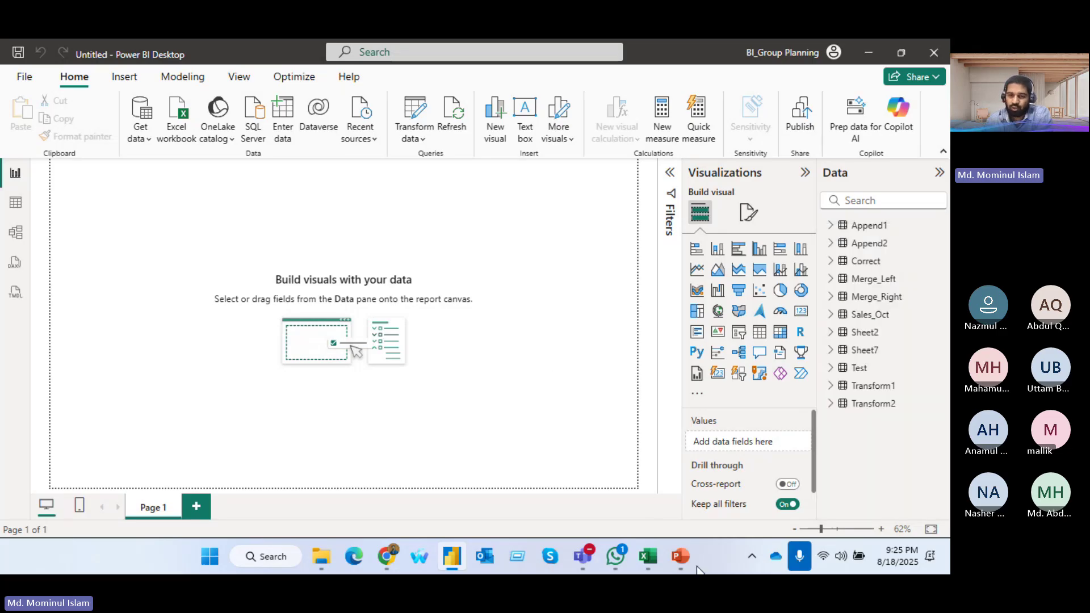
click(681, 556)
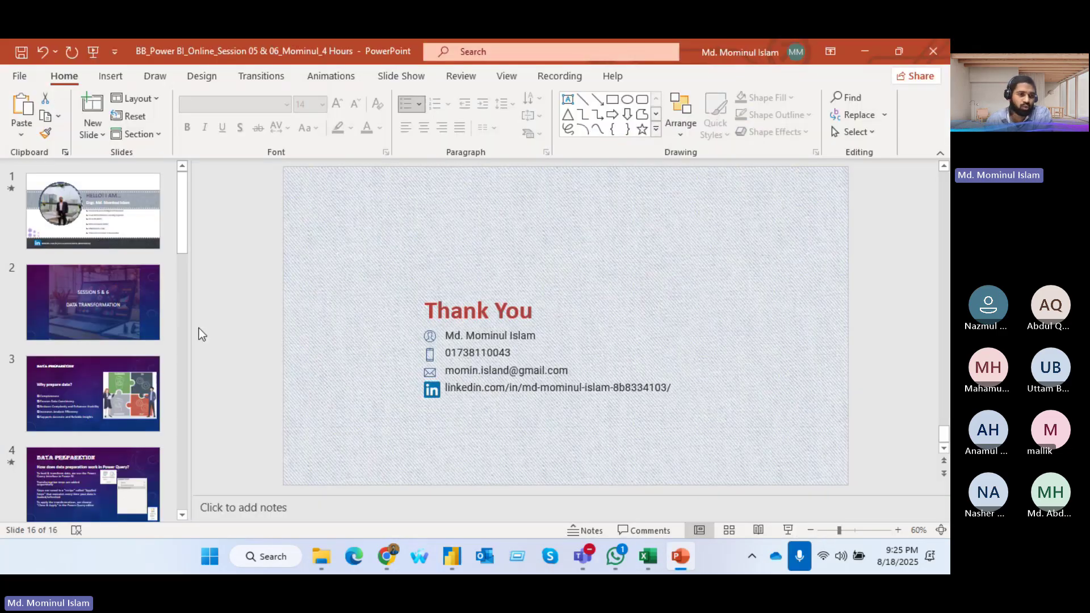
click(94, 363)
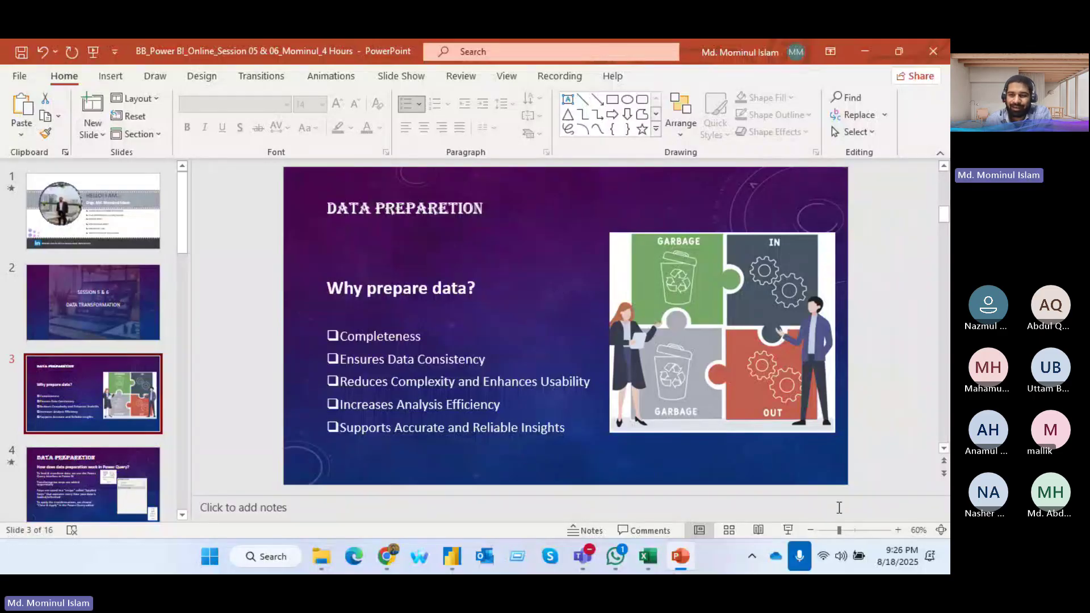
click(787, 530)
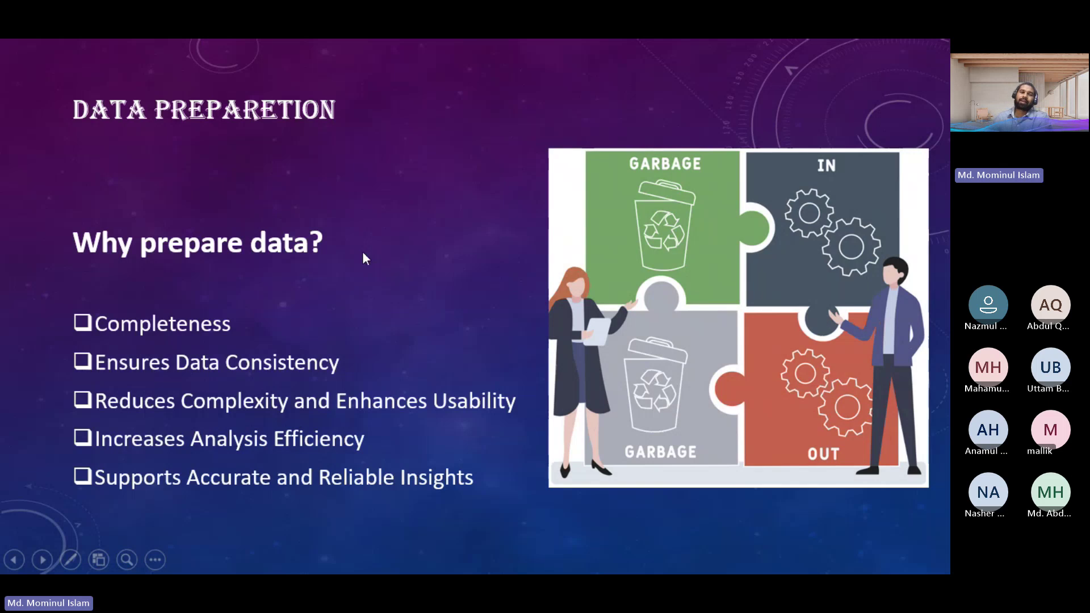
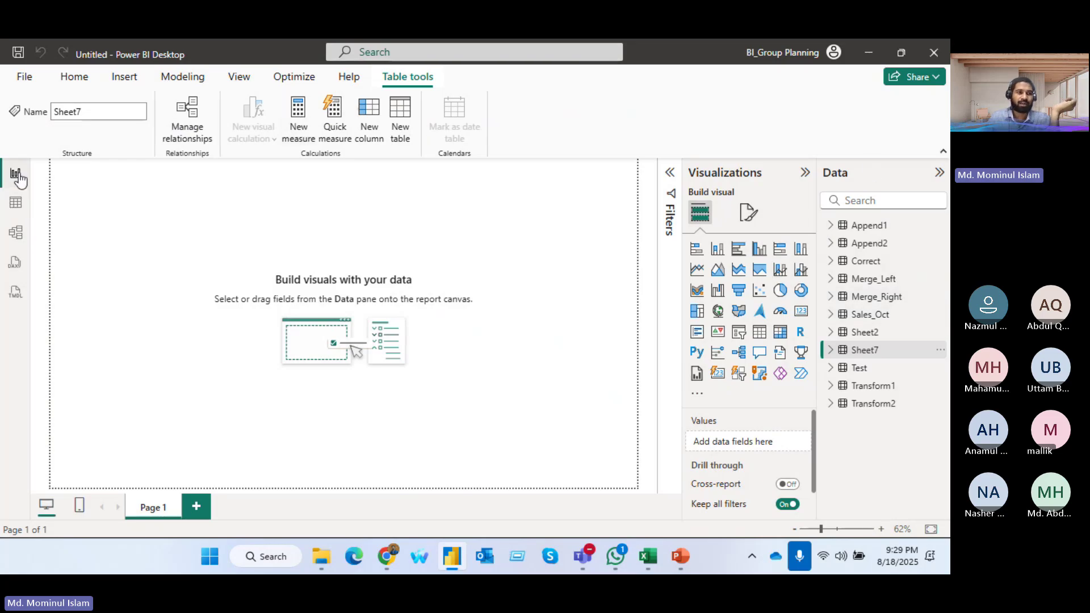
- Open the Power Query Editor from the Power BI report and turn off the Column quality and Column distribution previews
click(72, 77)
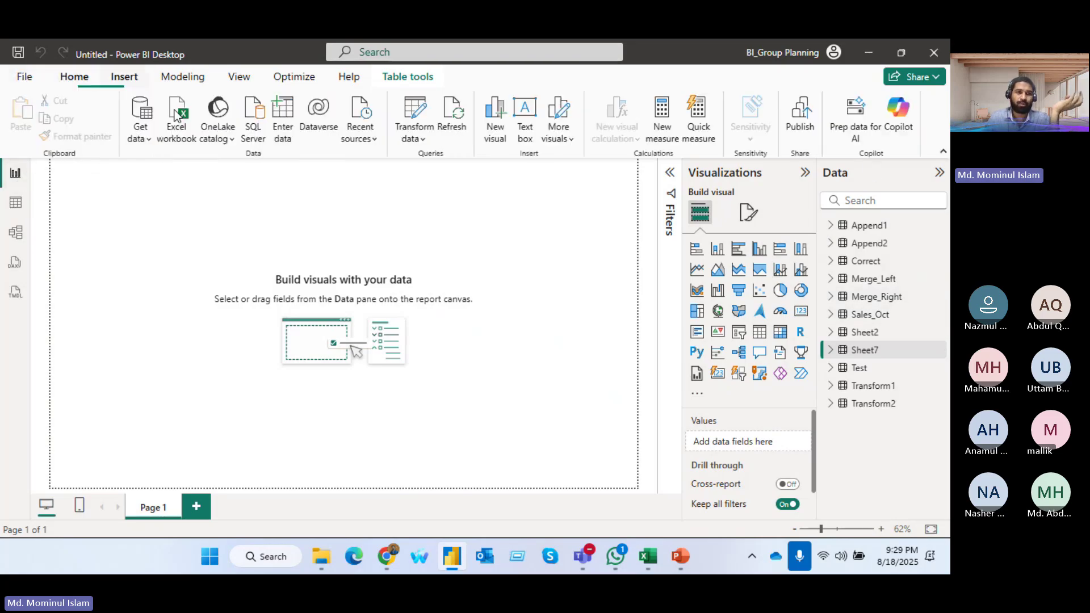
click(410, 111)
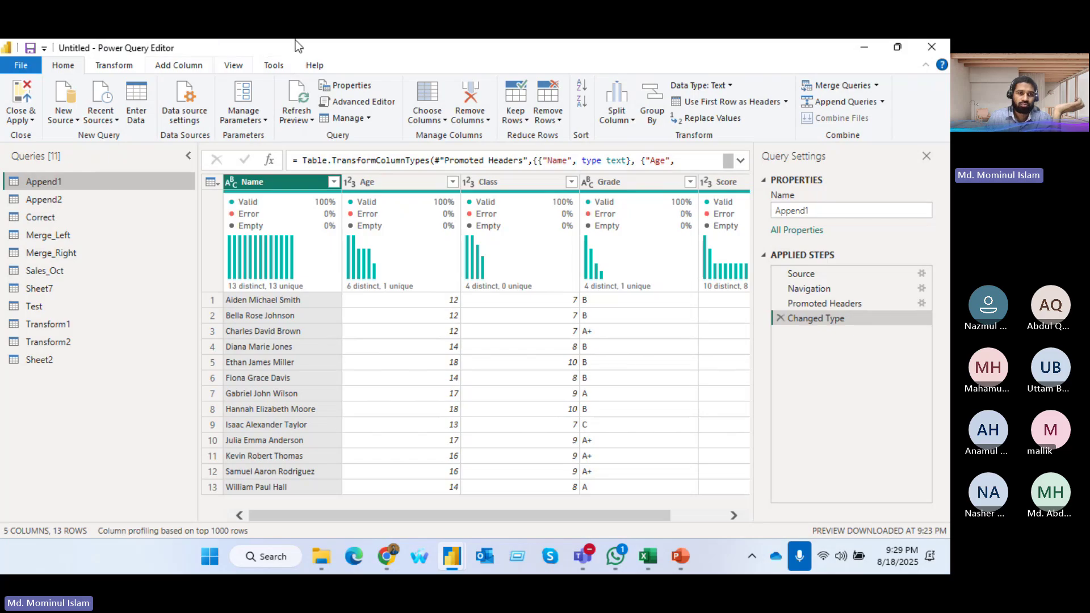
click(233, 65)
click(123, 118)
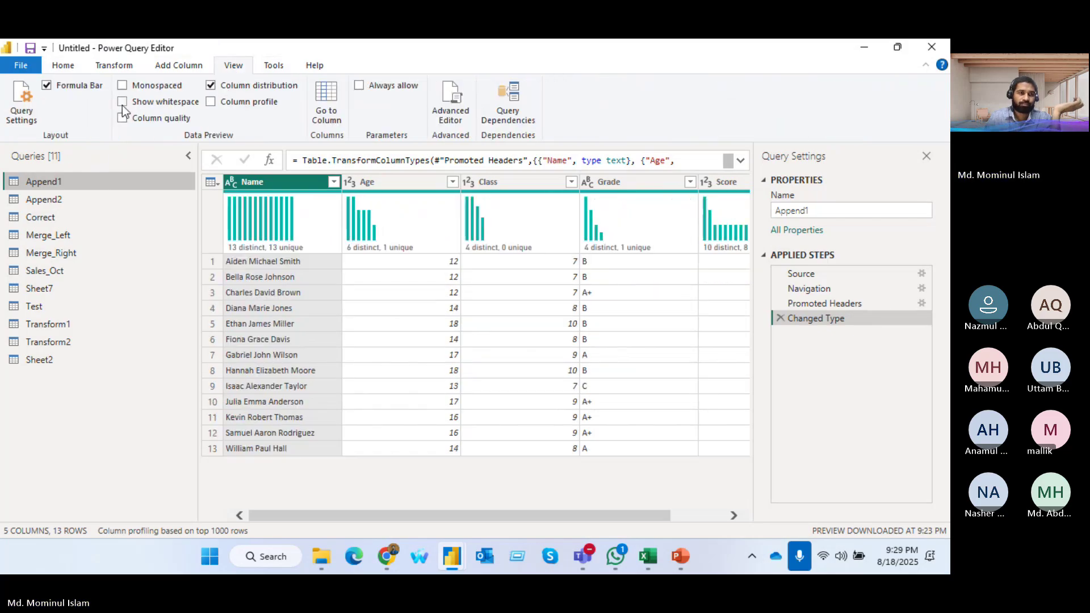
click(210, 85)
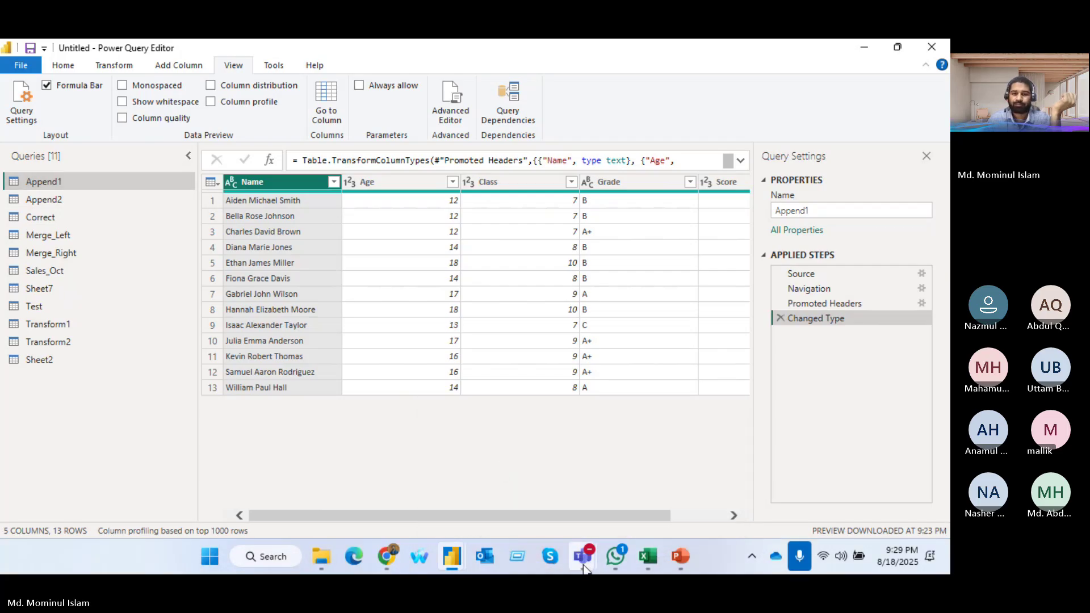
- Switch to the Teams meeting, look through the participants list, and return to the Power Query Editor
mouse_move(584, 568)
click(550, 486)
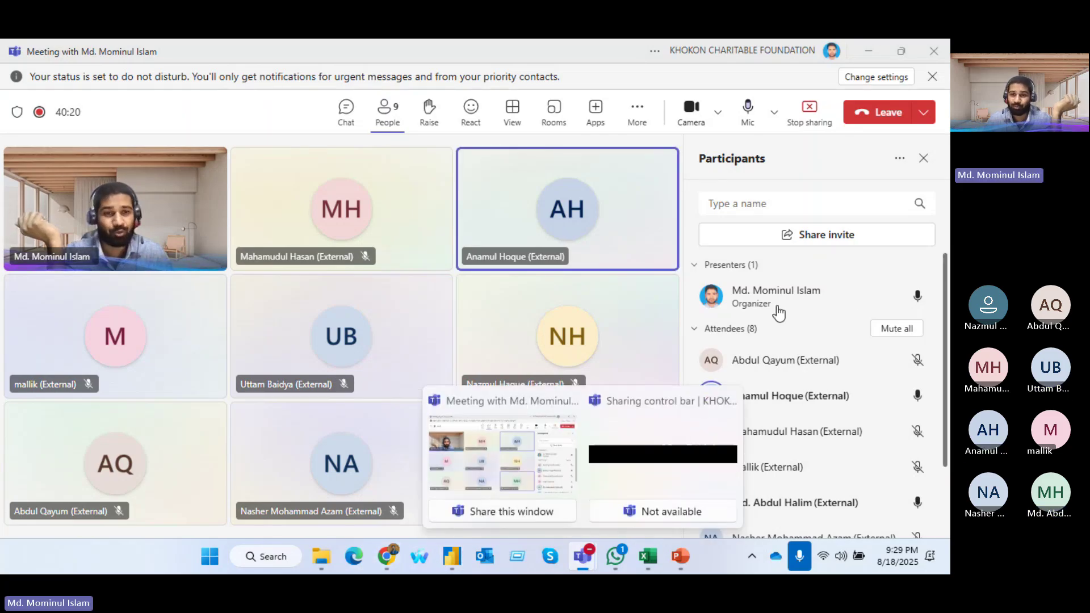
scroll(850, 329, down, 3)
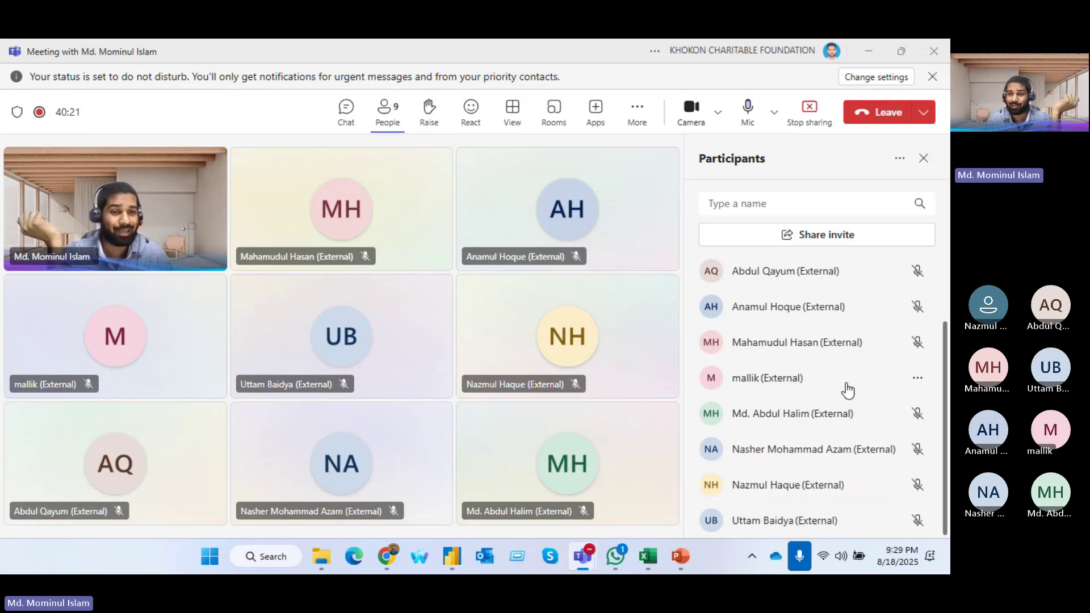
scroll(846, 389, up, 3)
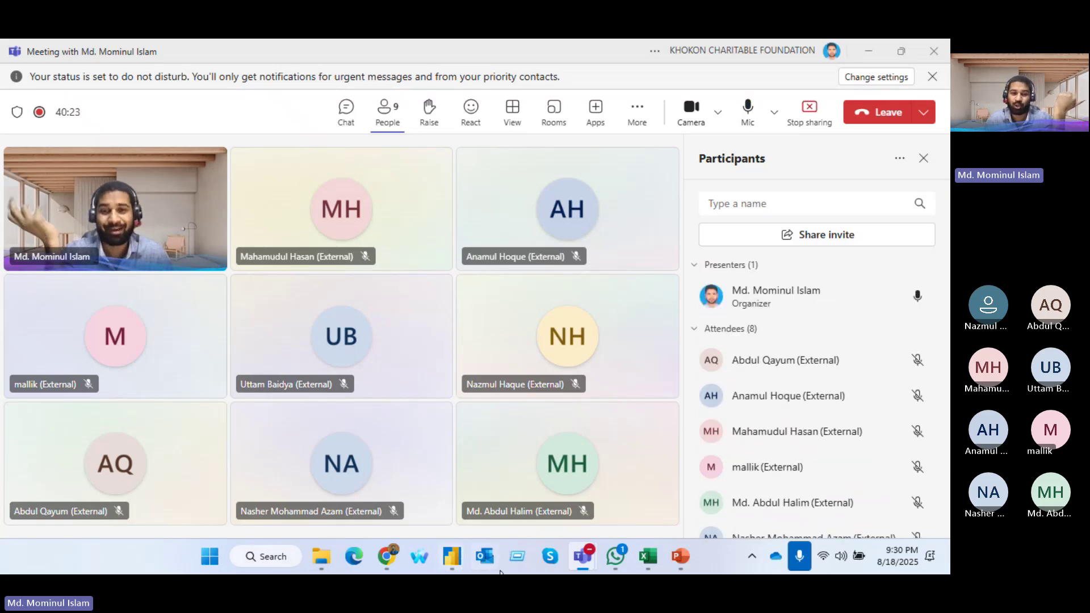
mouse_move(452, 558)
mouse_move(404, 412)
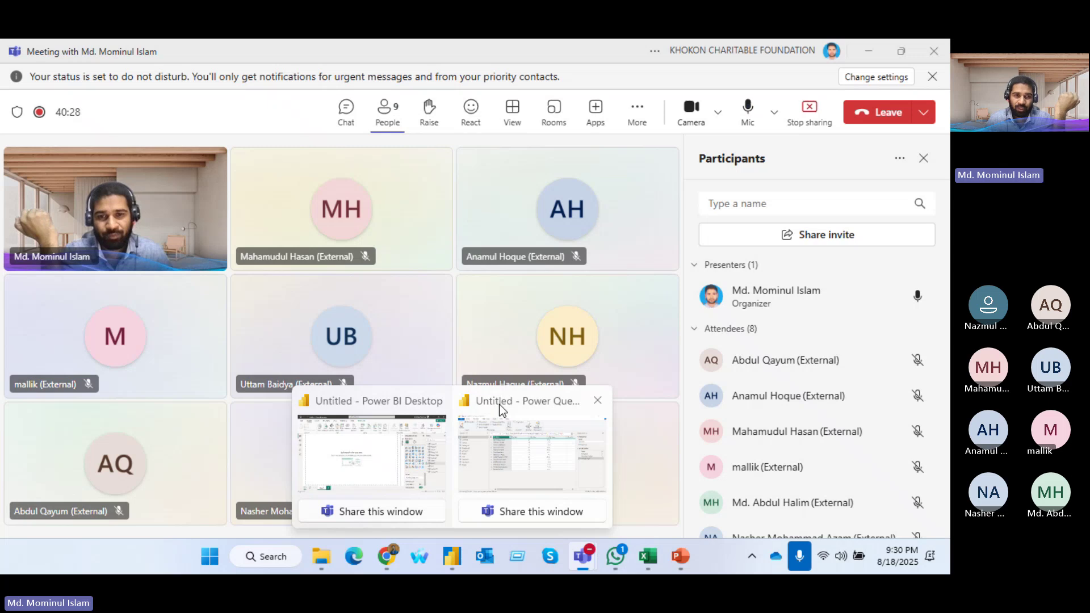
click(498, 404)
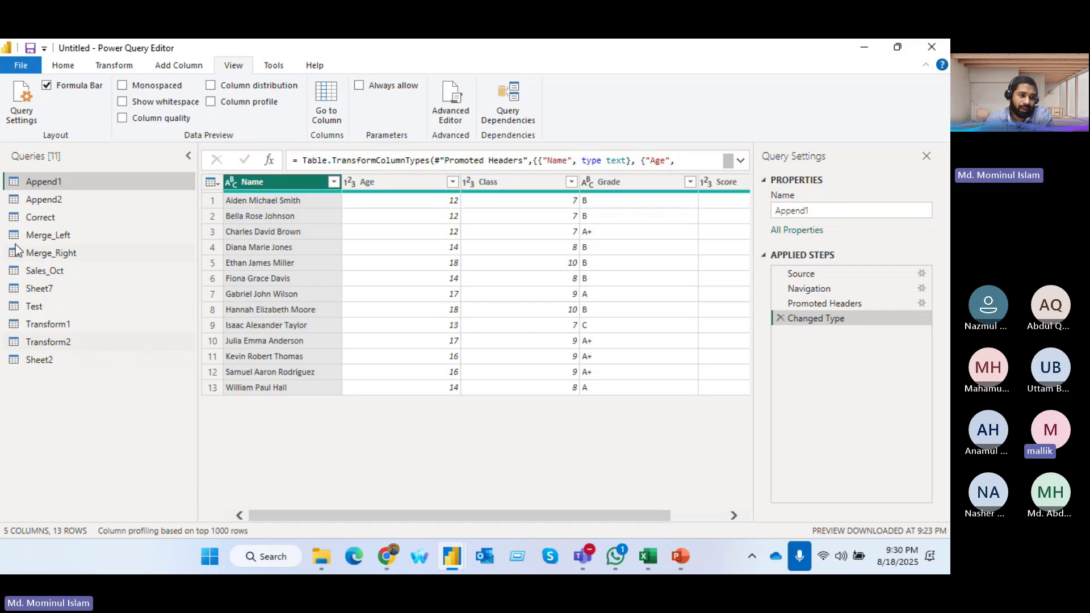
- View the Sheet7 and Sheet2 queries and try the Monospaced and Show whitespace options on Sheet2, turning each back off
click(61, 289)
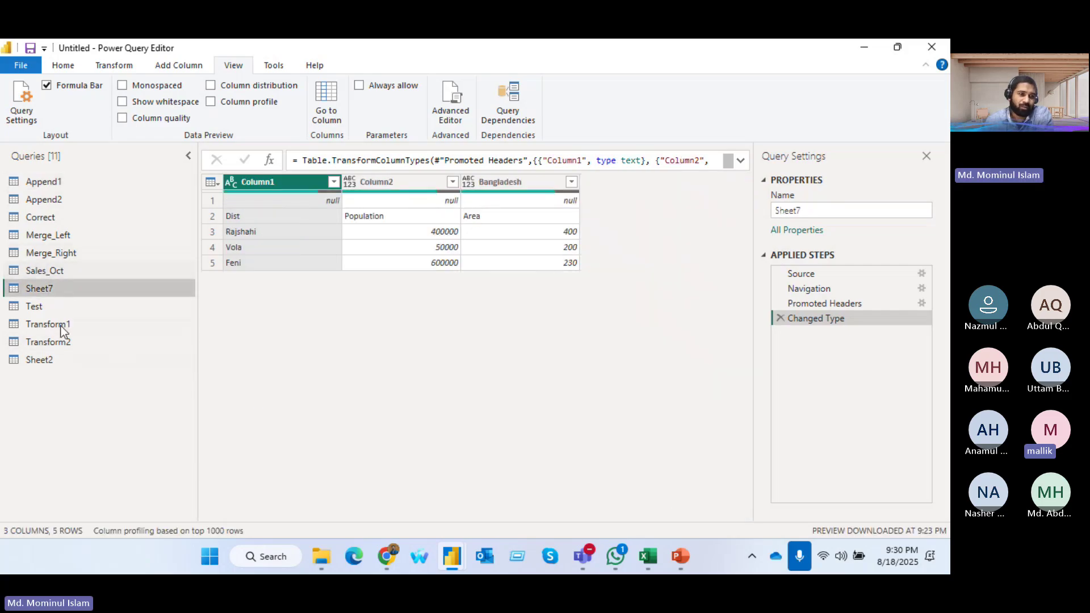
click(59, 362)
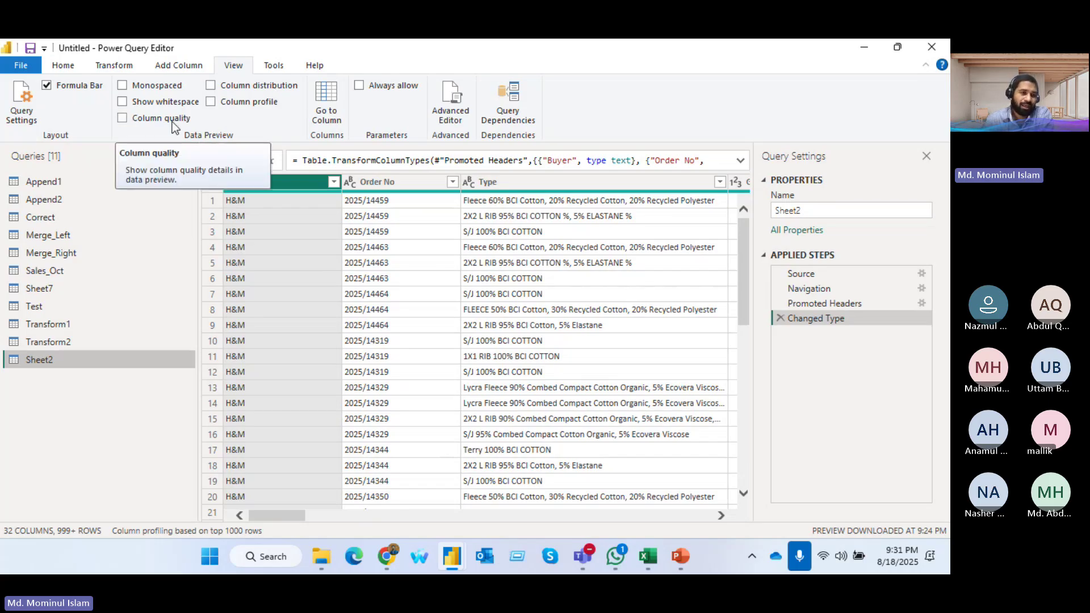
click(123, 86)
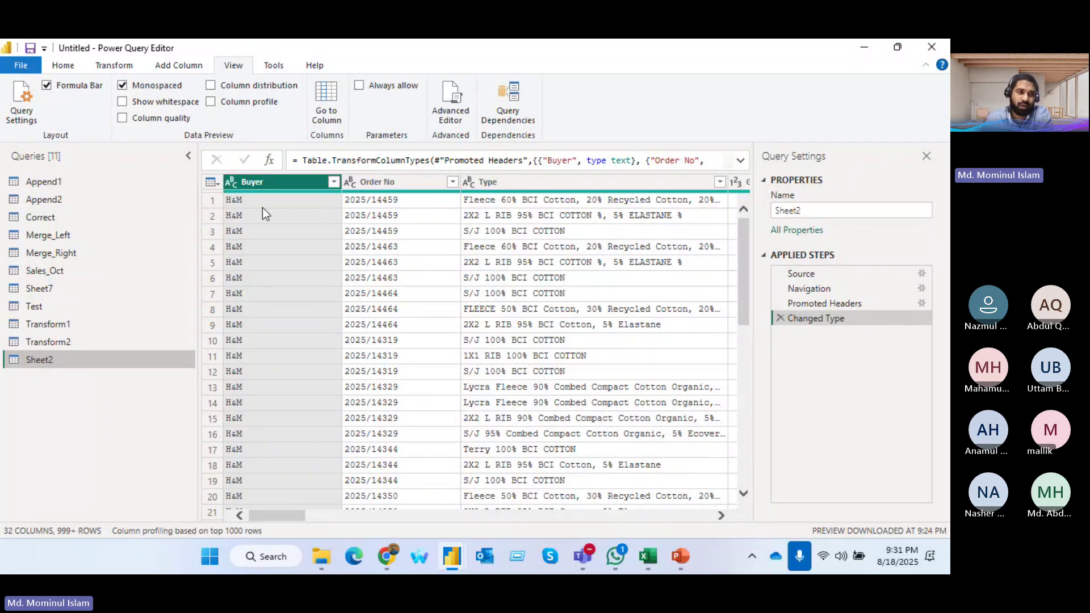
click(122, 85)
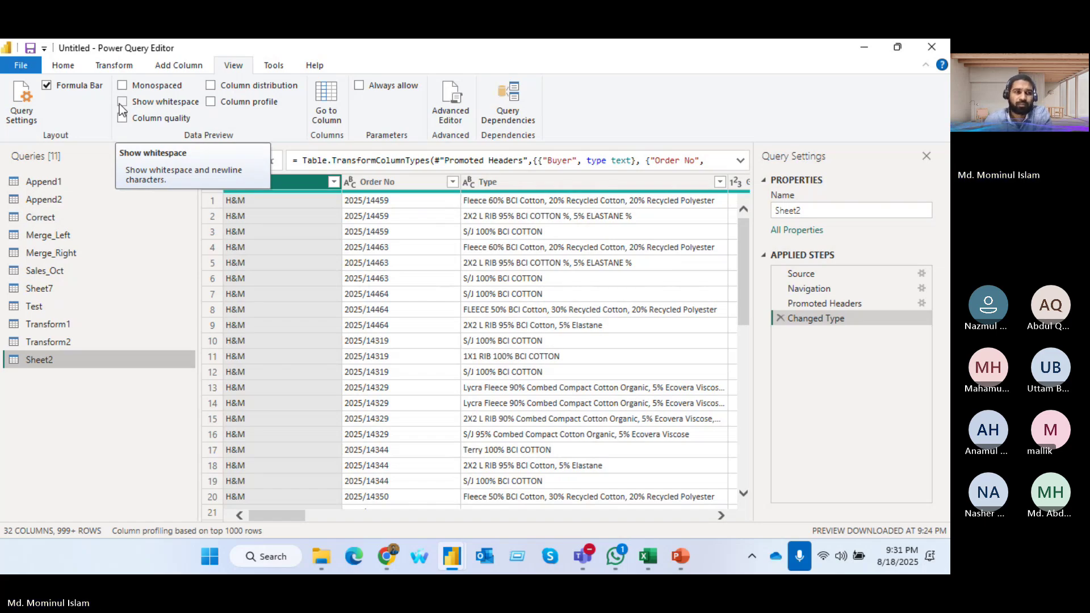
click(122, 102)
click(122, 102)
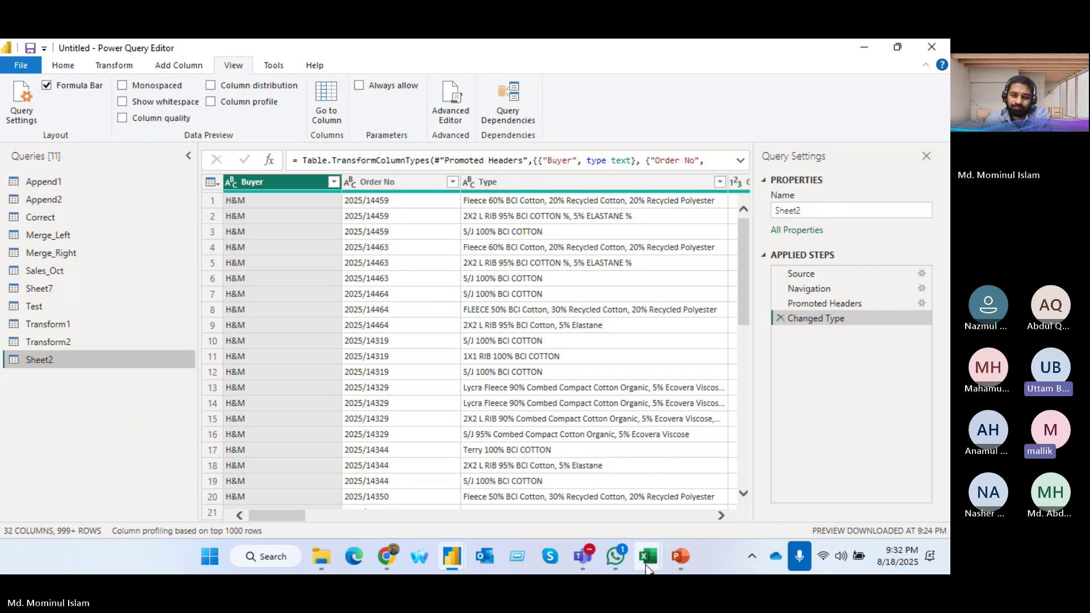
- Switch to the Excel workbook Training Data for transform and add a new blank sheet after Append2
mouse_move(647, 567)
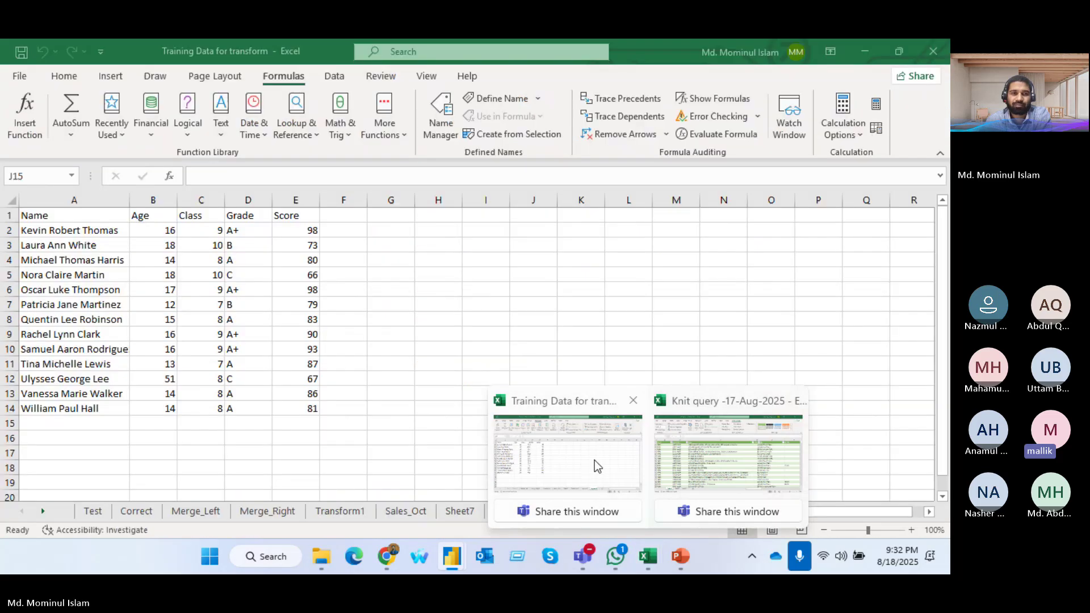
click(594, 460)
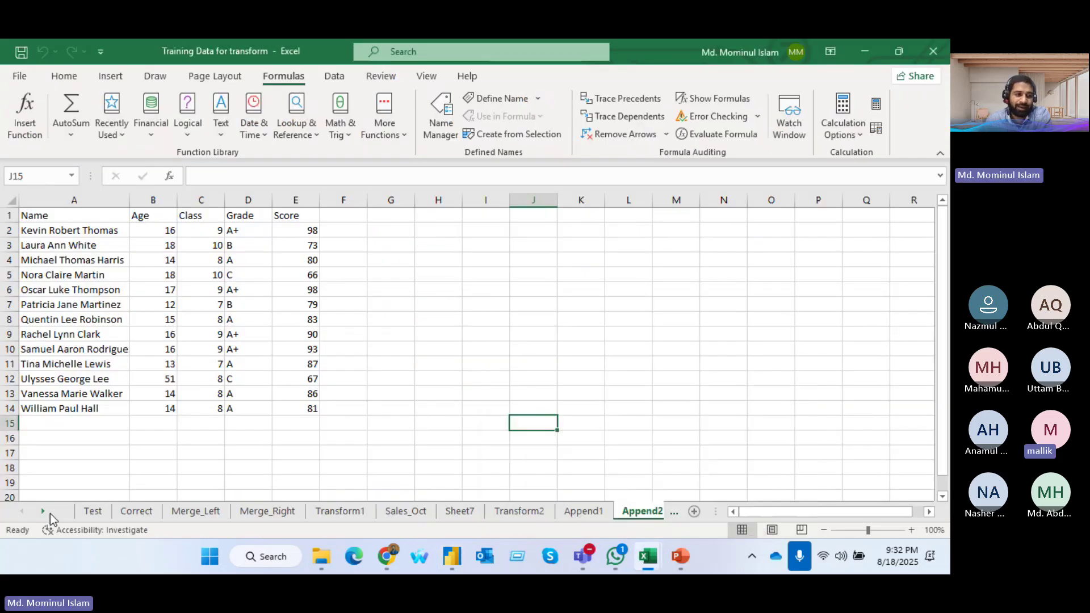
click(45, 511)
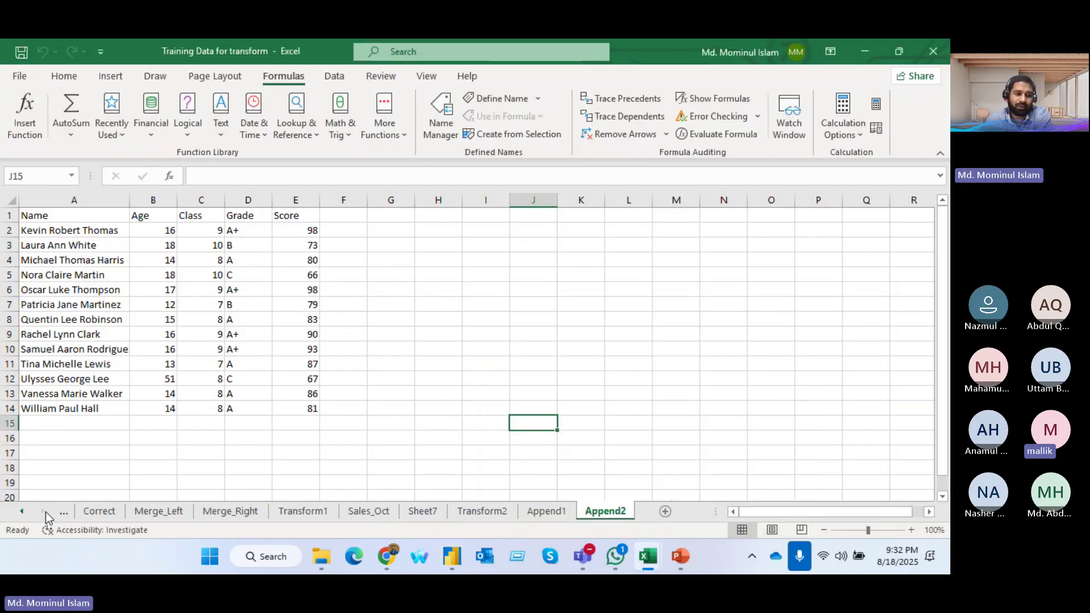
click(665, 512)
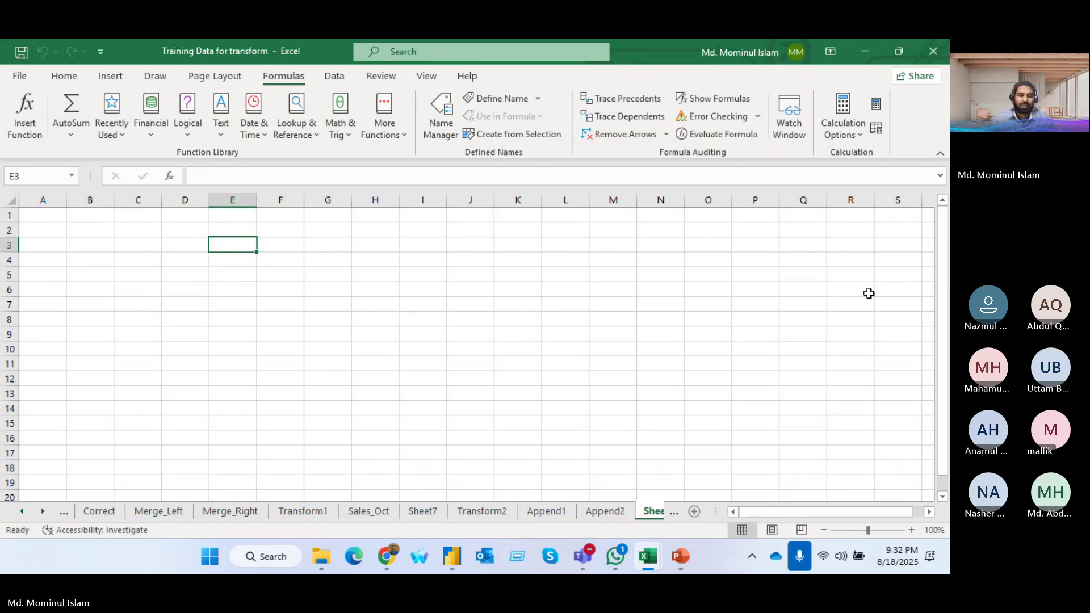
- Enter a first name in capitals in cell E3, with spaces before and after it
click(227, 176)
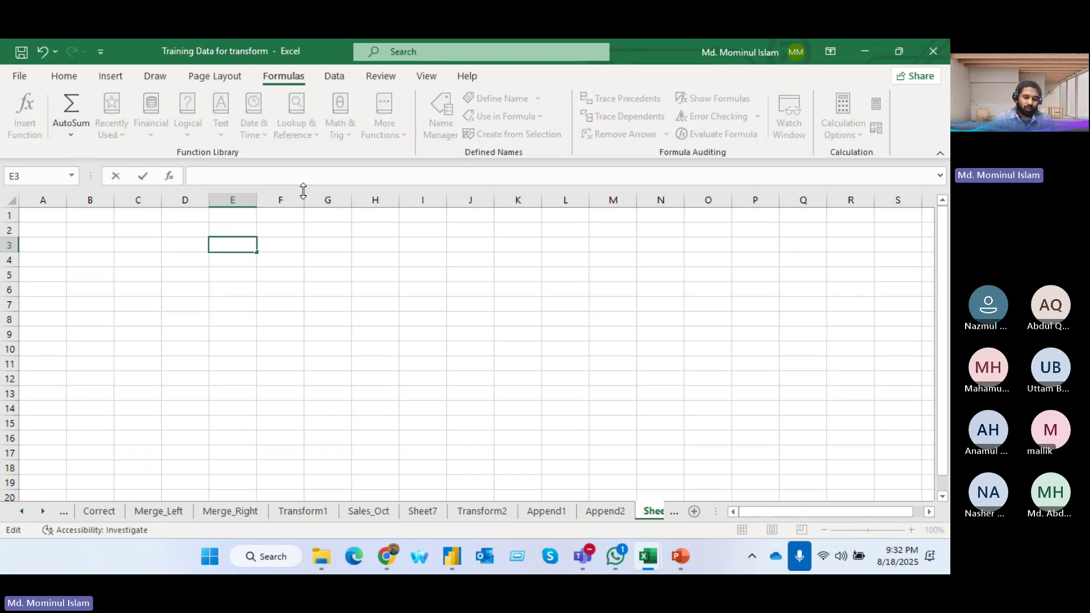
text(MOM)
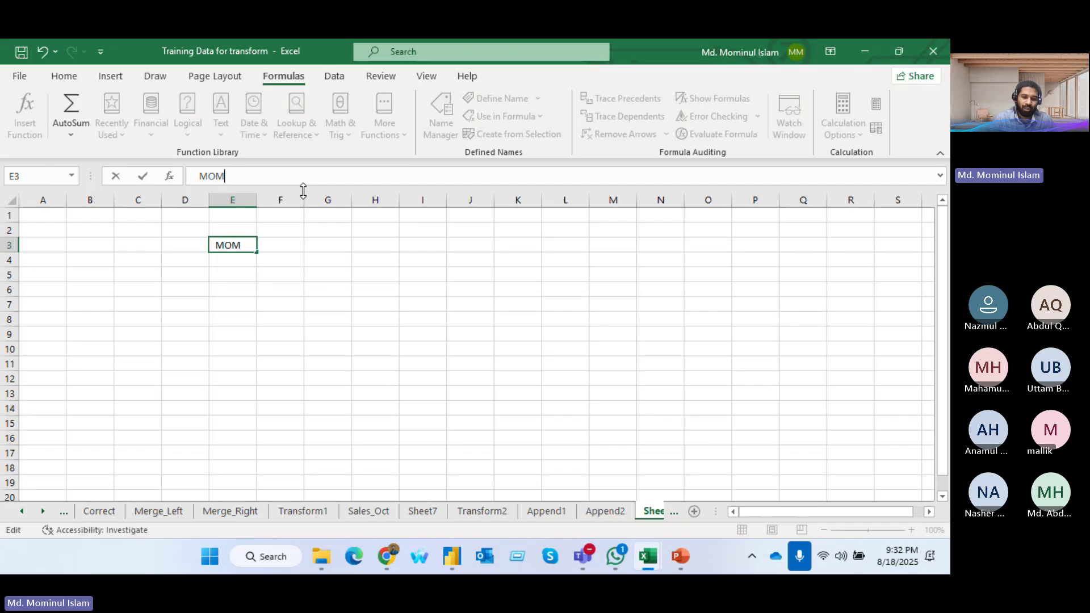
text(INUL)
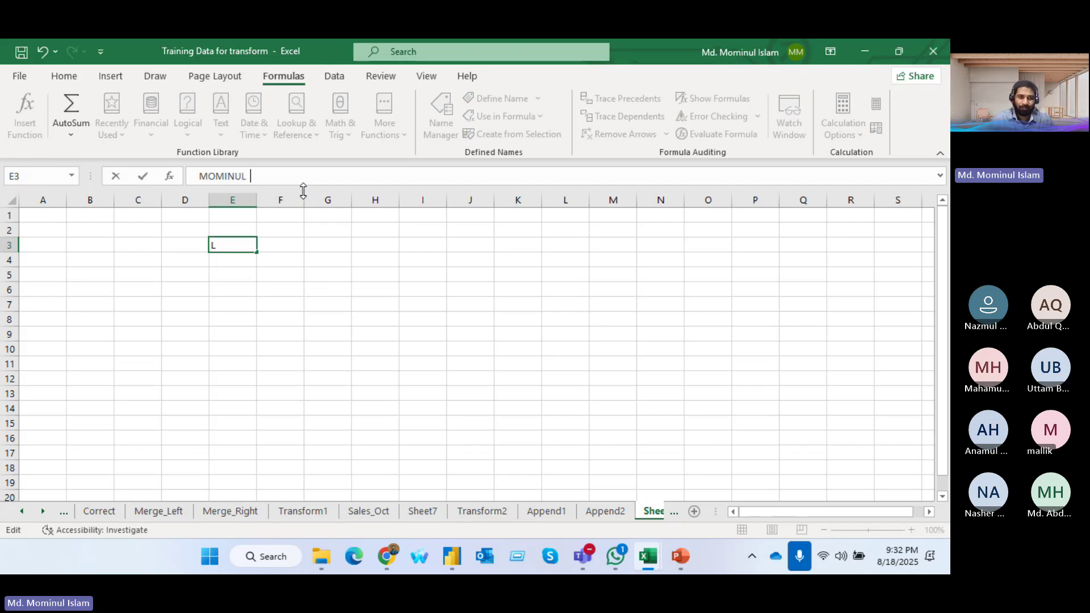
key(Return)
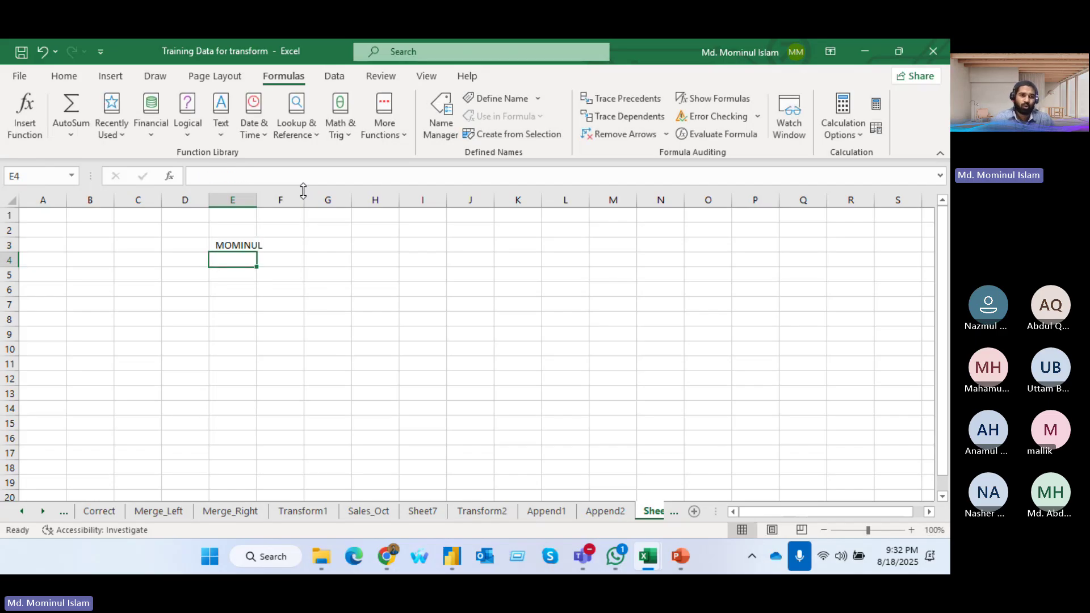
- Fit column E to the name and widen it slightly further
double_click(257, 201)
click(285, 335)
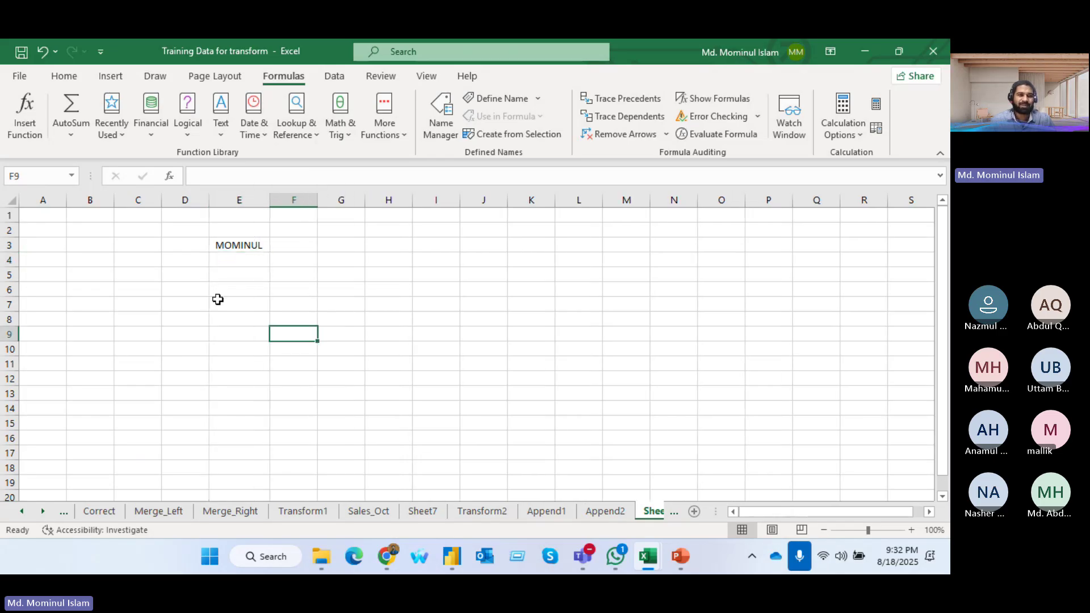
click(237, 248)
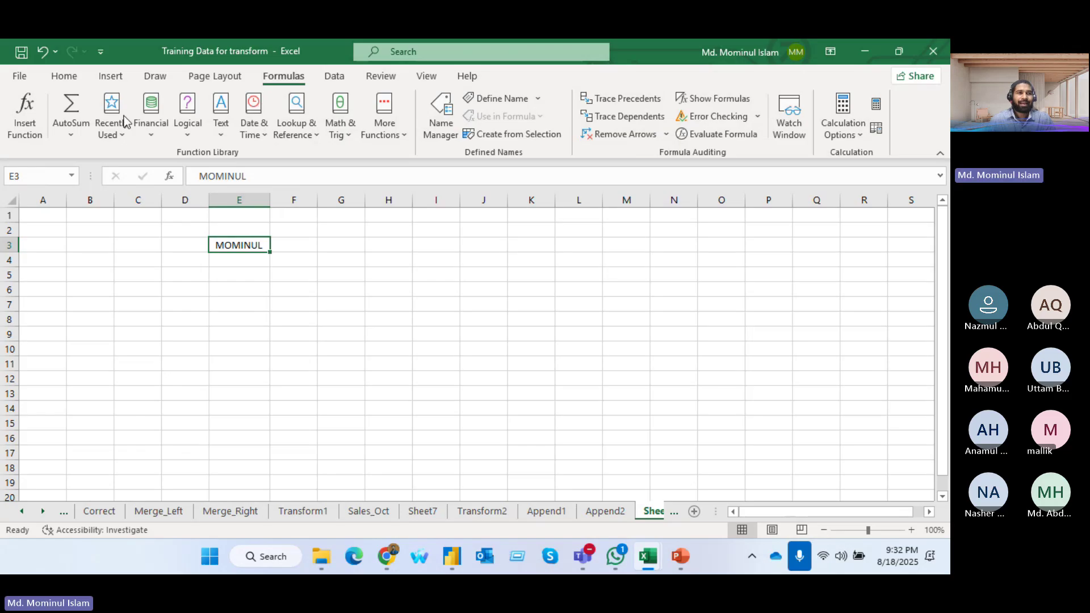
click(64, 76)
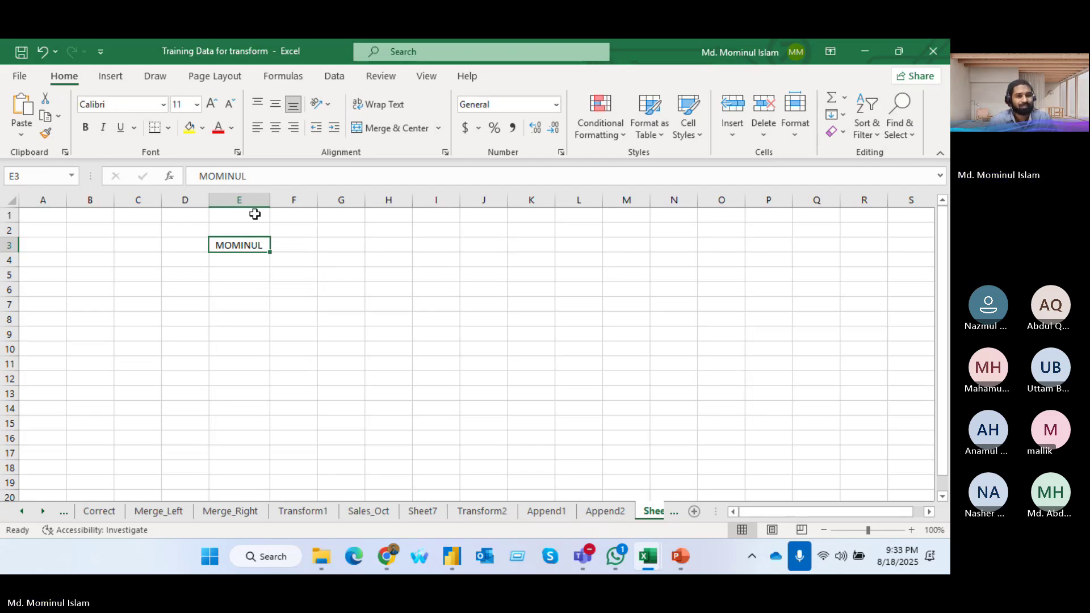
drag(270, 202, 277, 204)
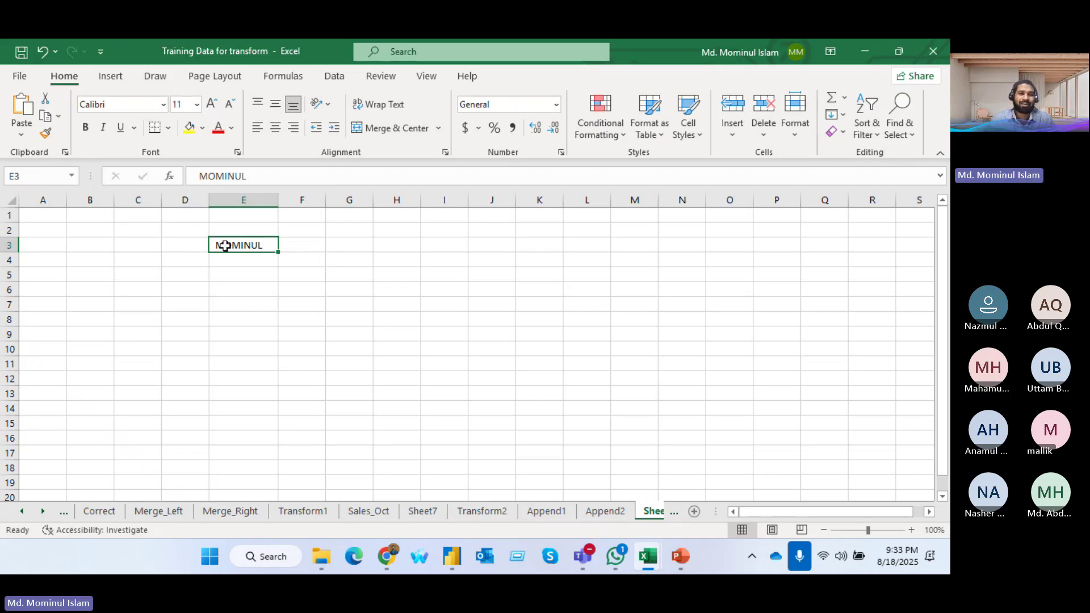
- Count the characters of the name in E3 by entering =LEN(E3) in cell F3
click(300, 246)
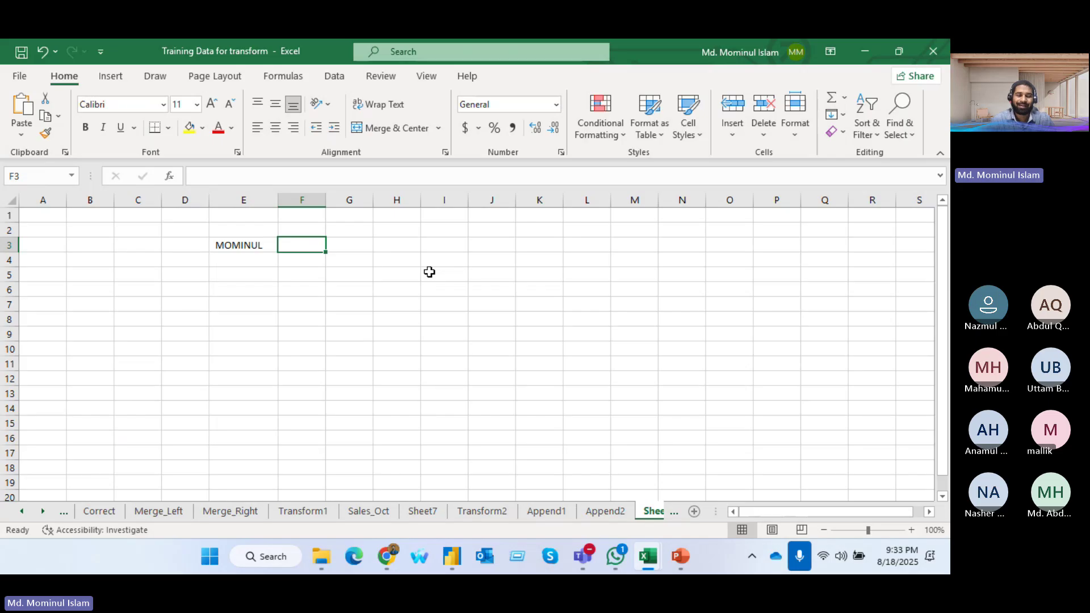
text(=)
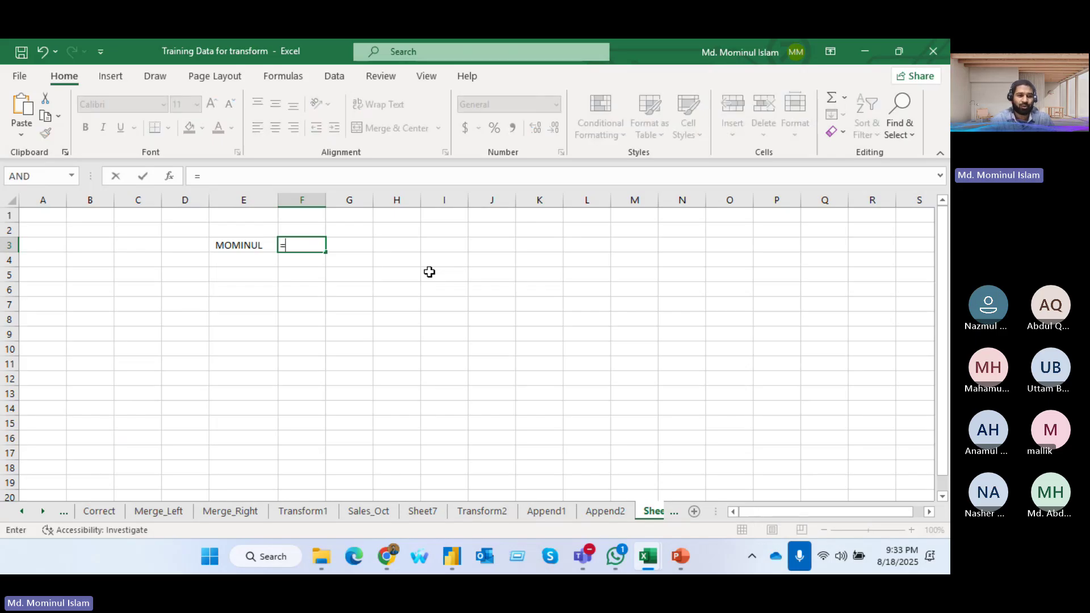
text(len)
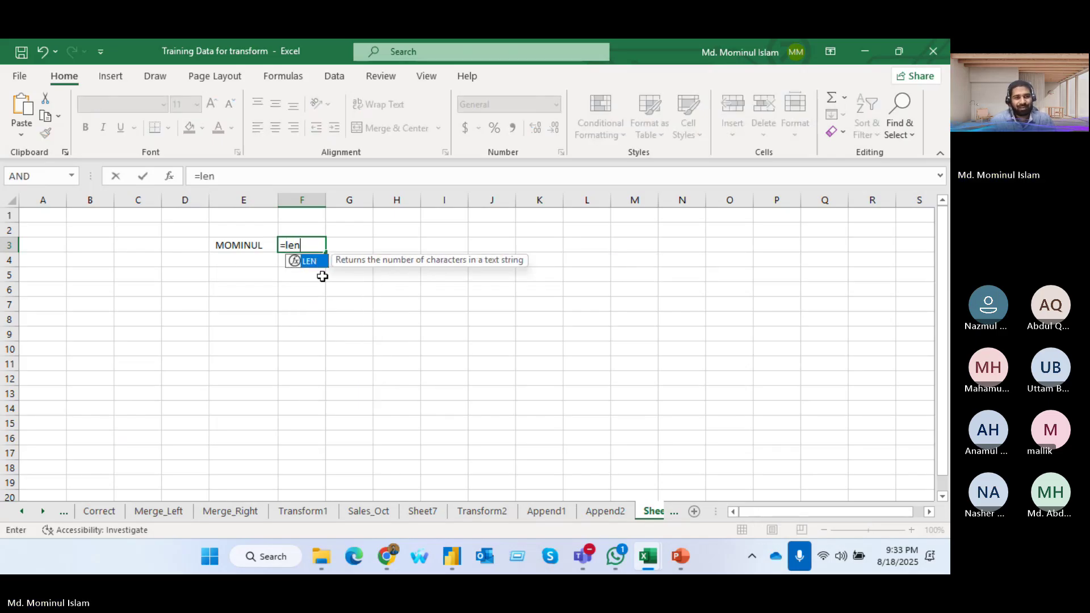
double_click(314, 261)
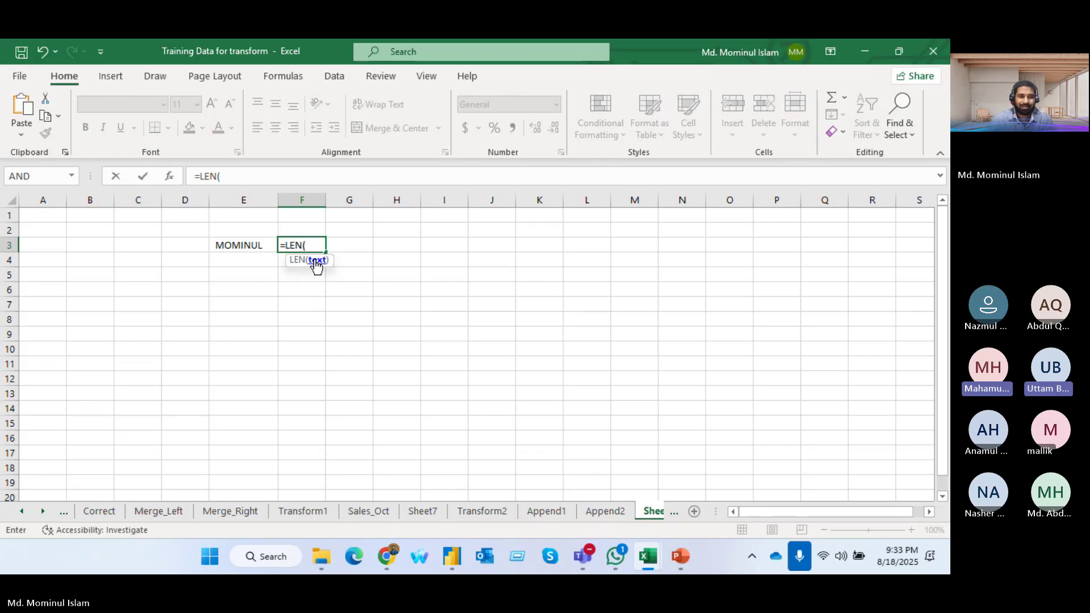
key(Left)
text())
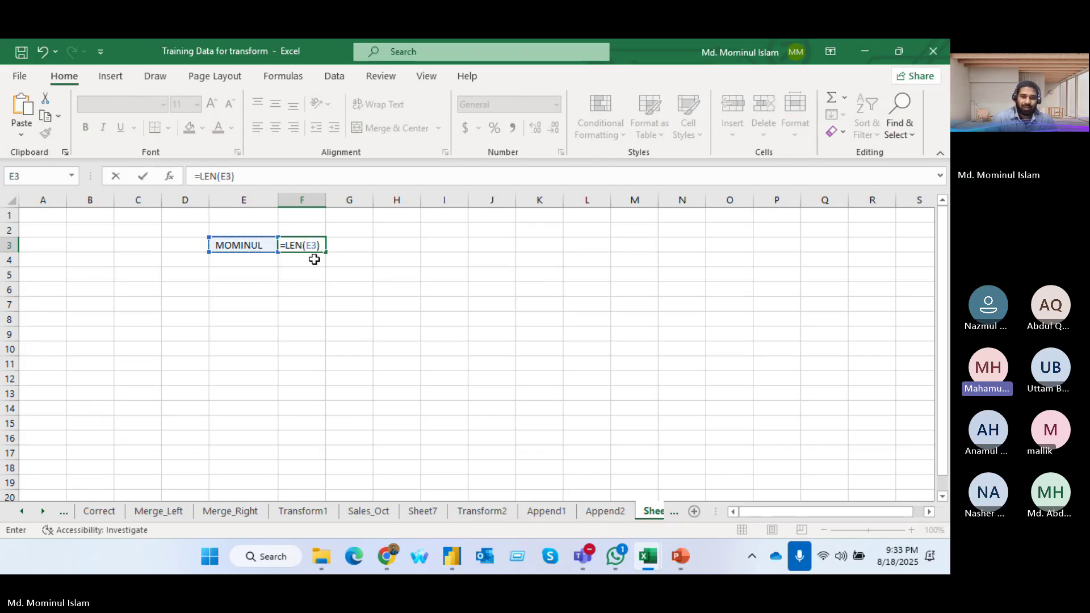
key(Return)
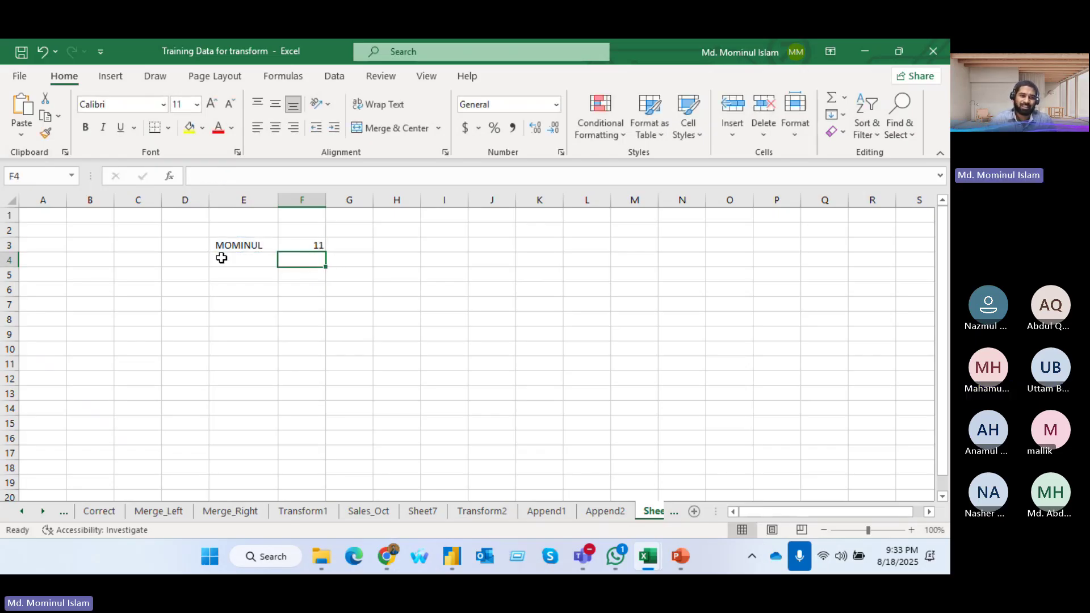
- Left-align the name in cell E3
click(234, 246)
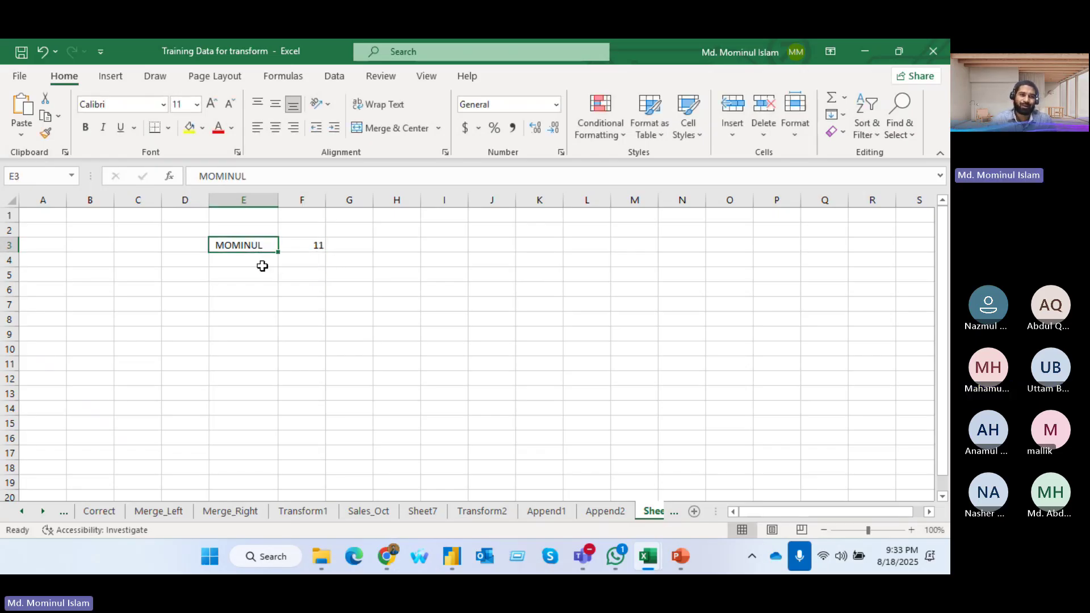
click(256, 132)
click(397, 275)
click(460, 290)
- Delete the two trailing spaces after the name in cell E3
click(259, 248)
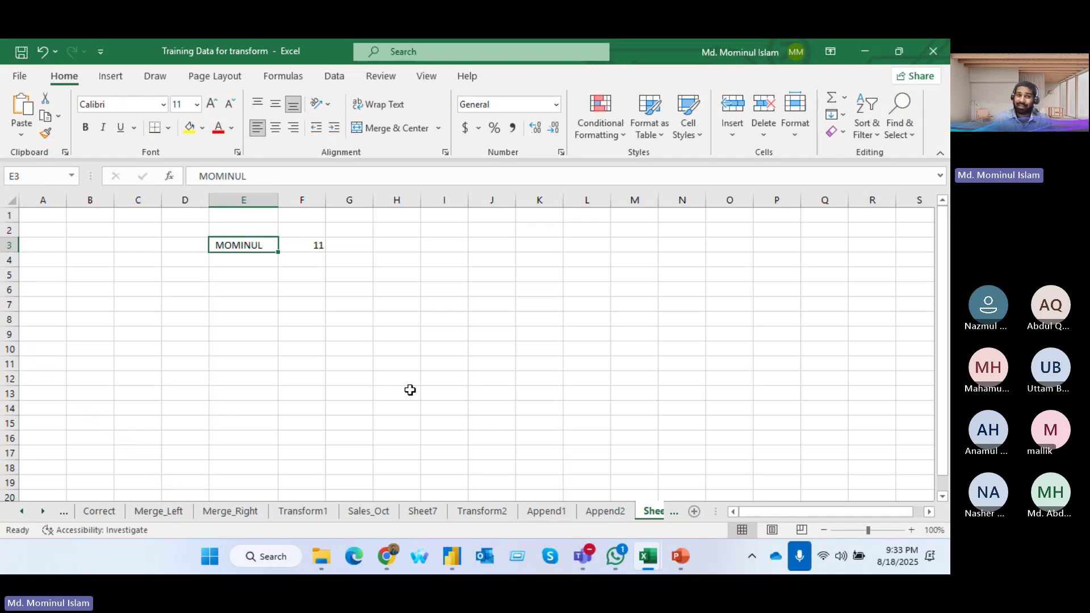
click(256, 176)
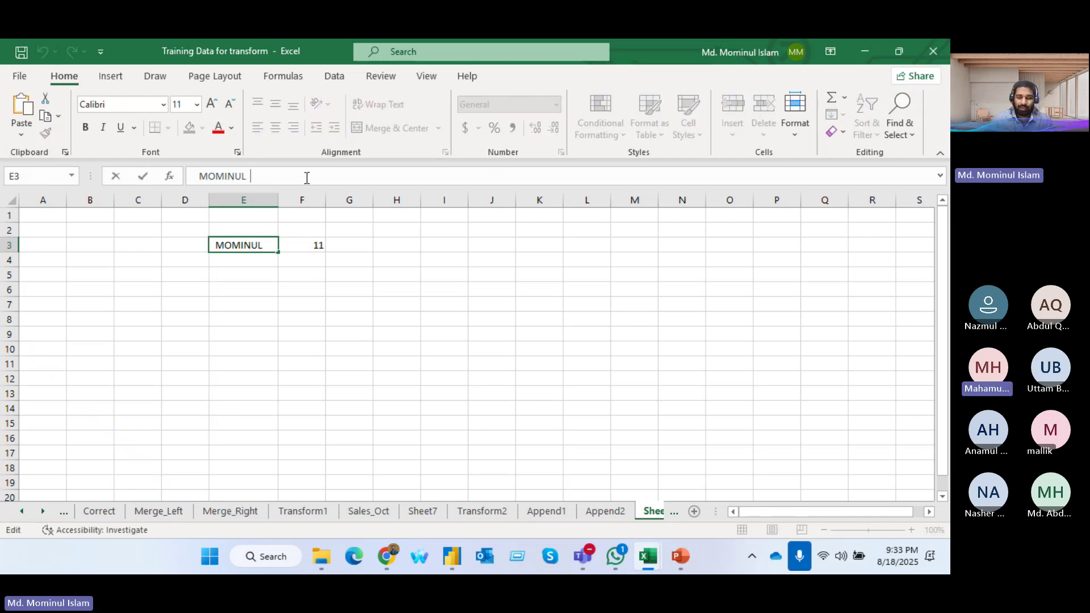
key(BackSpace)
key(BackSpace)
key(Return)
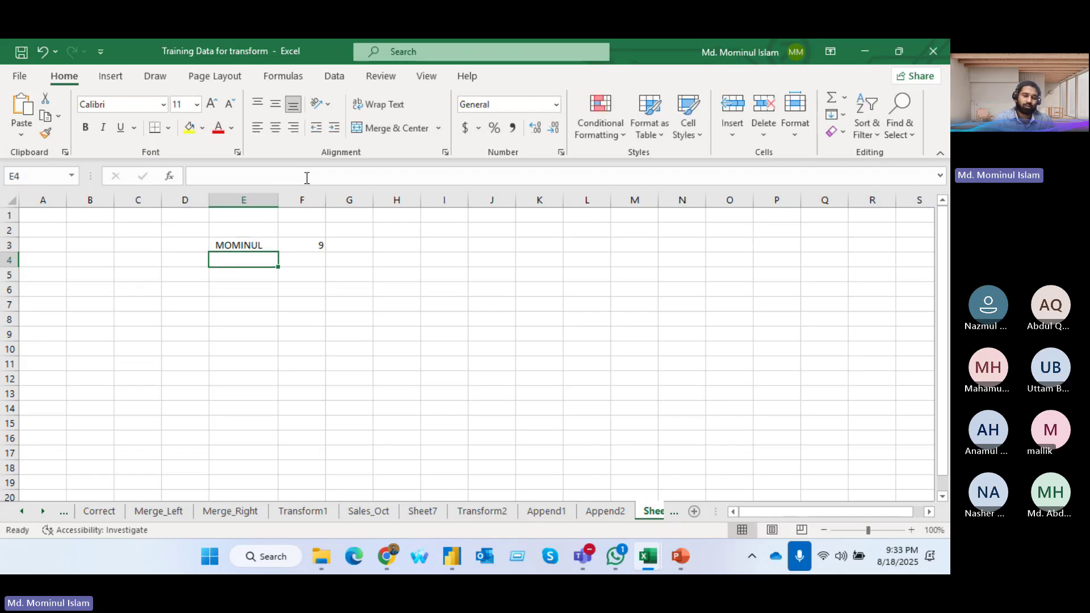
- Insert a line break after the third letter of the name in cell E3, keeping the leading spaces
click(253, 244)
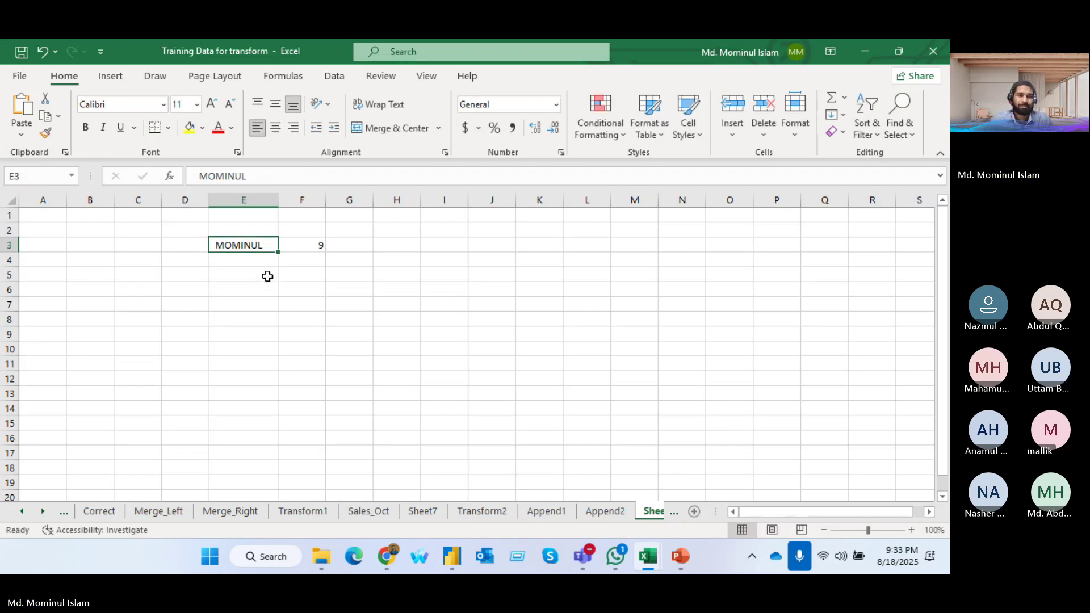
click(223, 176)
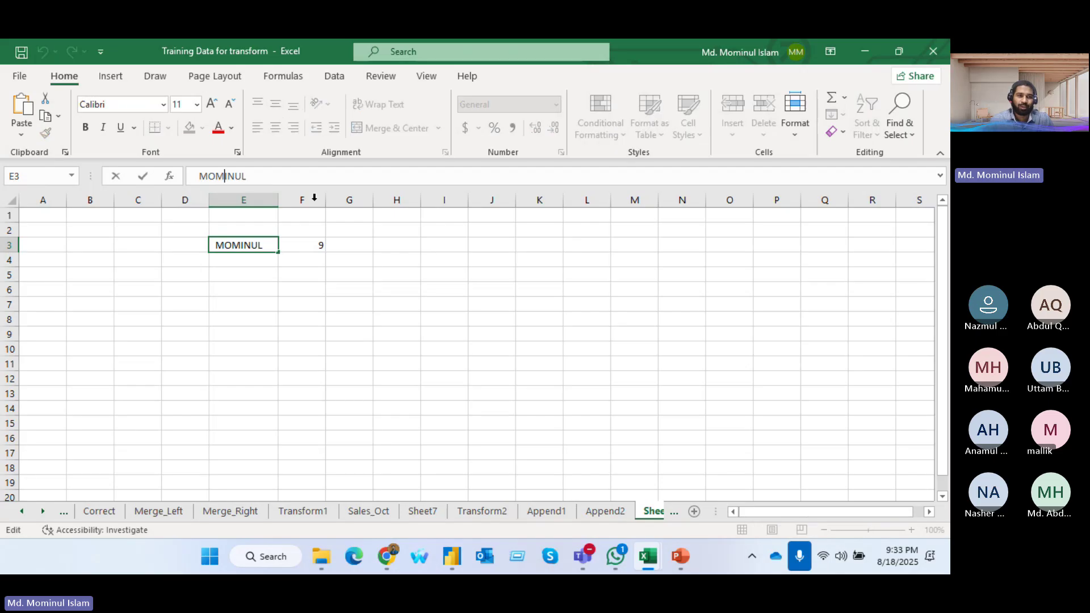
key(BackSpace)
key(BackSpace)
key(BackSpace)
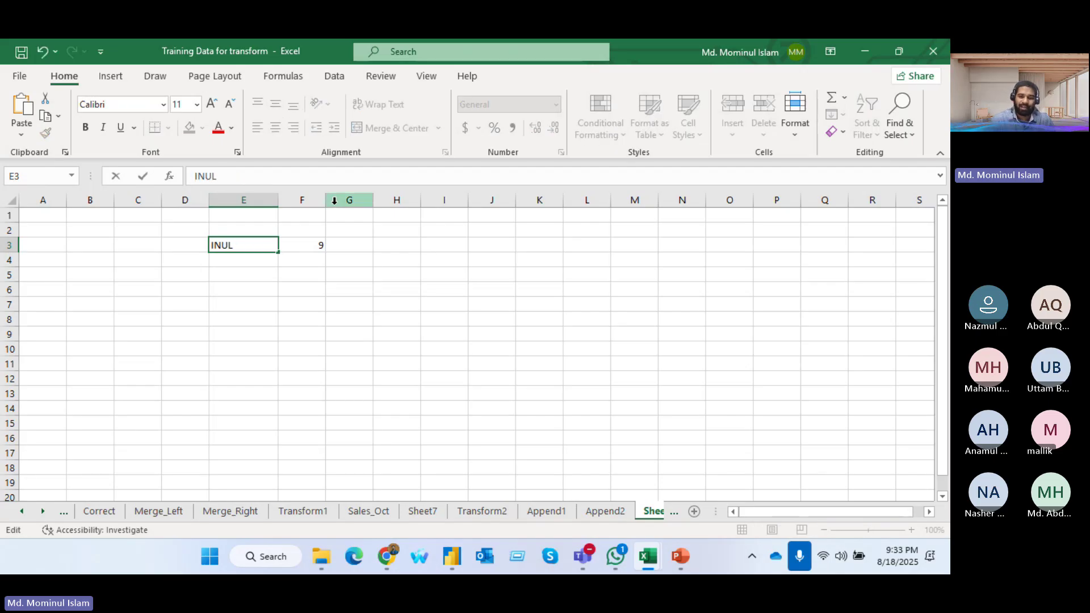
text(MOM)
key(alt+Return)
key(Return)
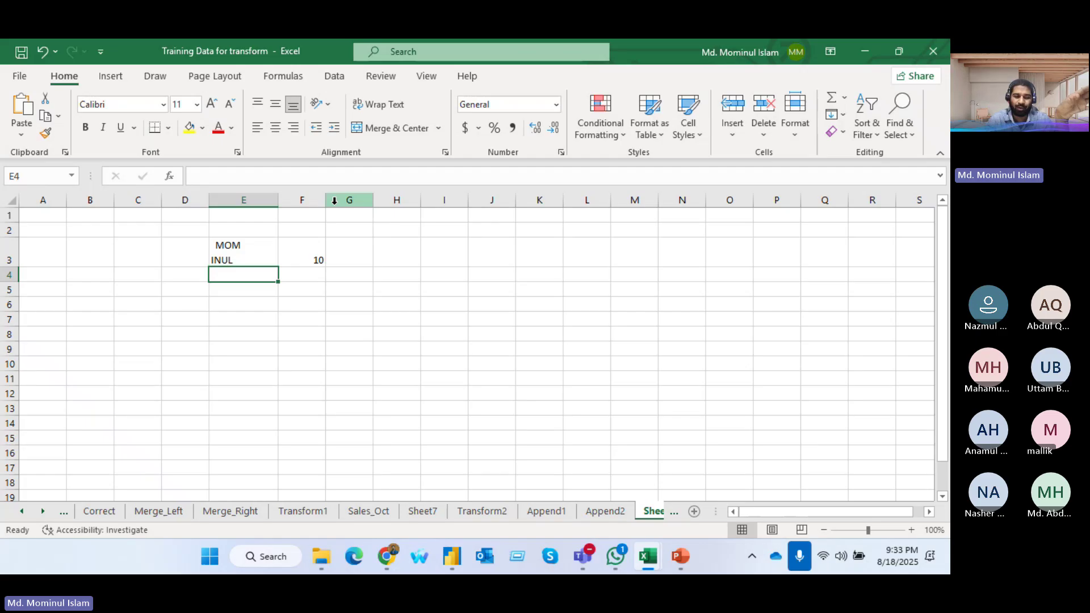
- Check the LEN formula in F3, expand the formula bar and remove the line break from the name in E3
click(260, 254)
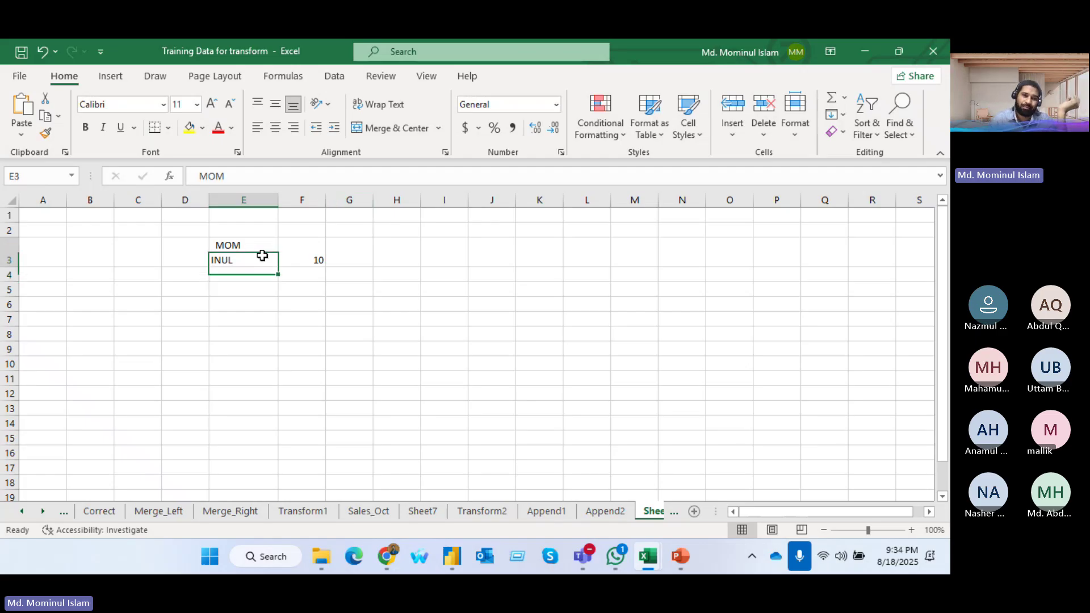
click(317, 262)
key(ctrl+v)
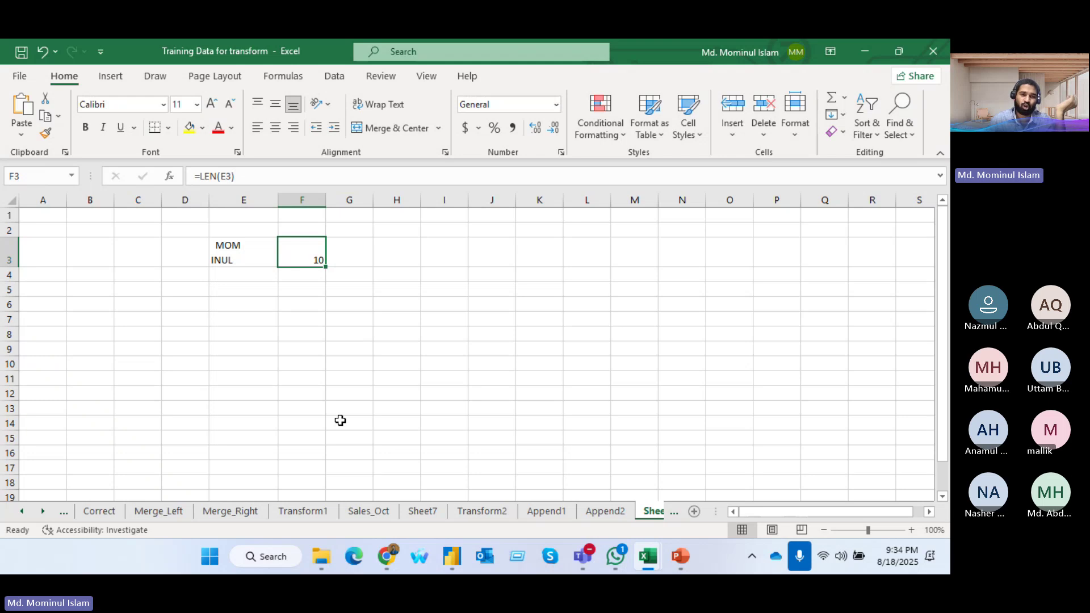
click(240, 248)
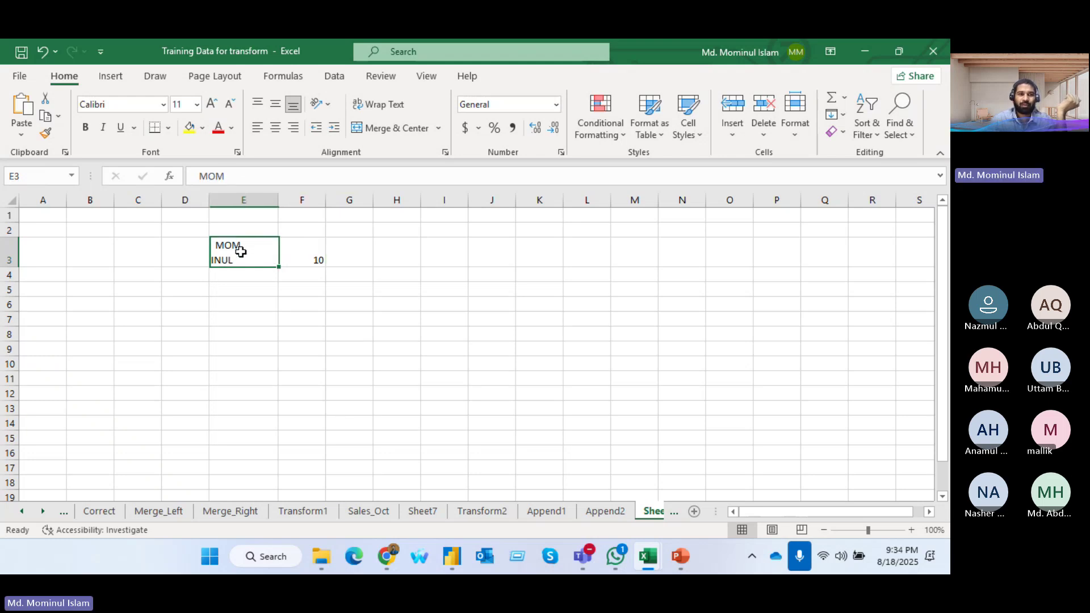
click(940, 175)
click(196, 193)
key(BackSpace)
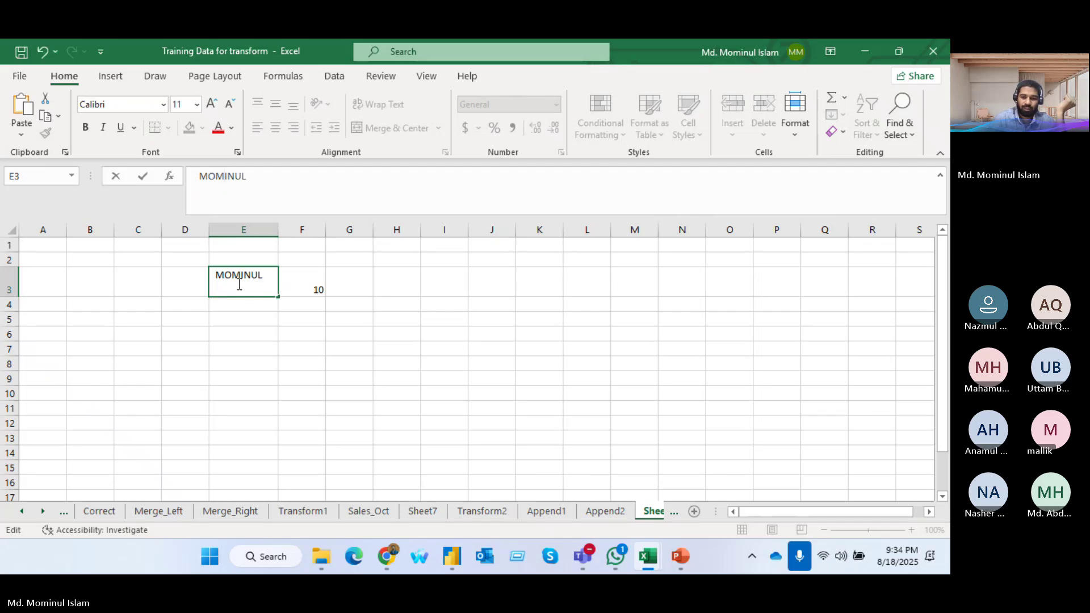
key(Return)
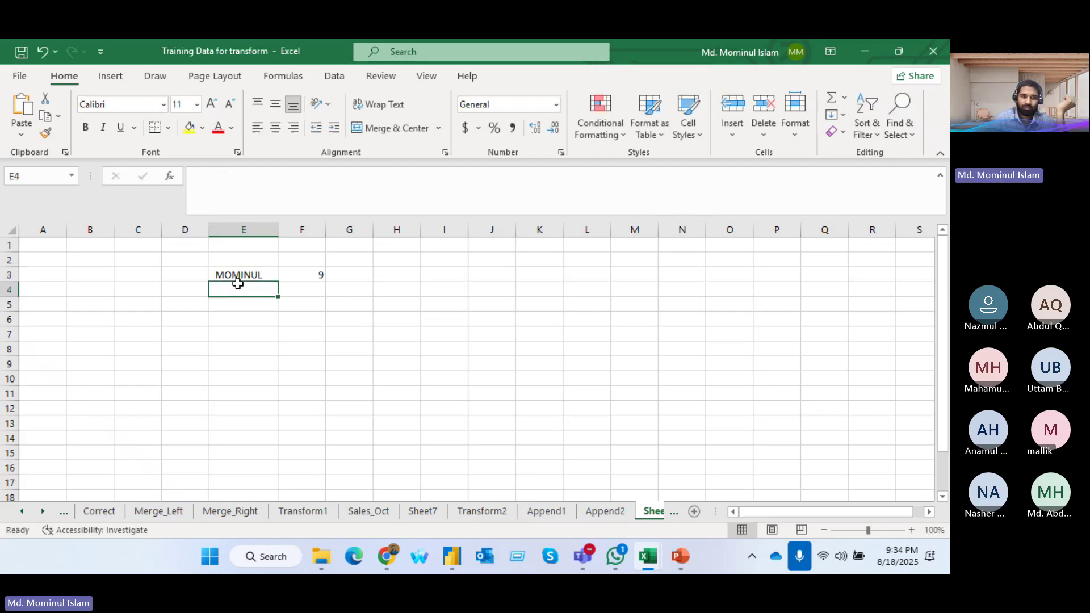
- Delete the two leading spaces before the name in cell E3
click(275, 277)
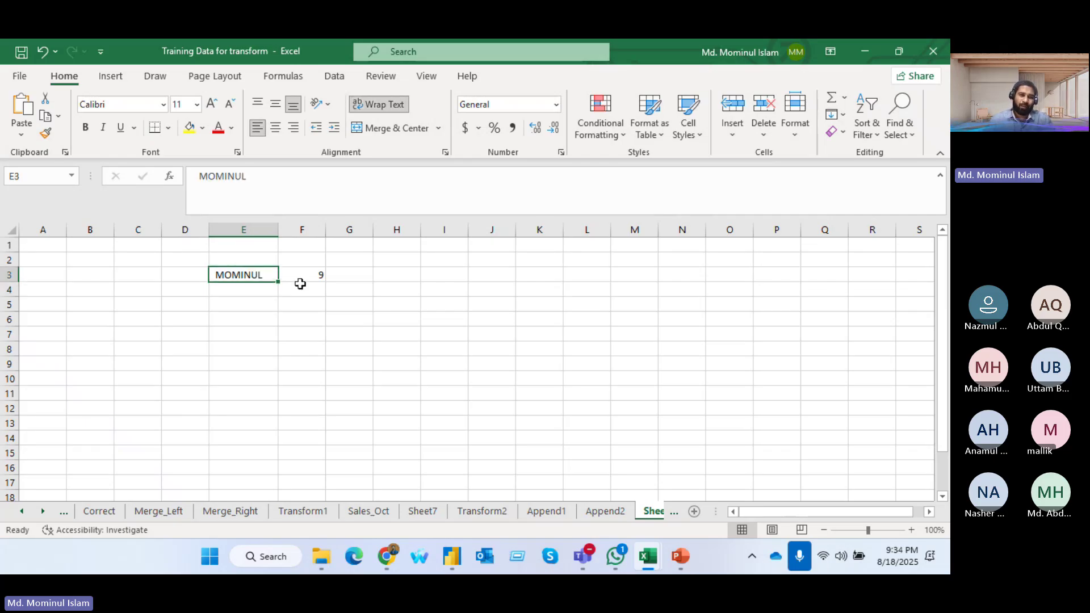
drag(200, 178, 168, 181)
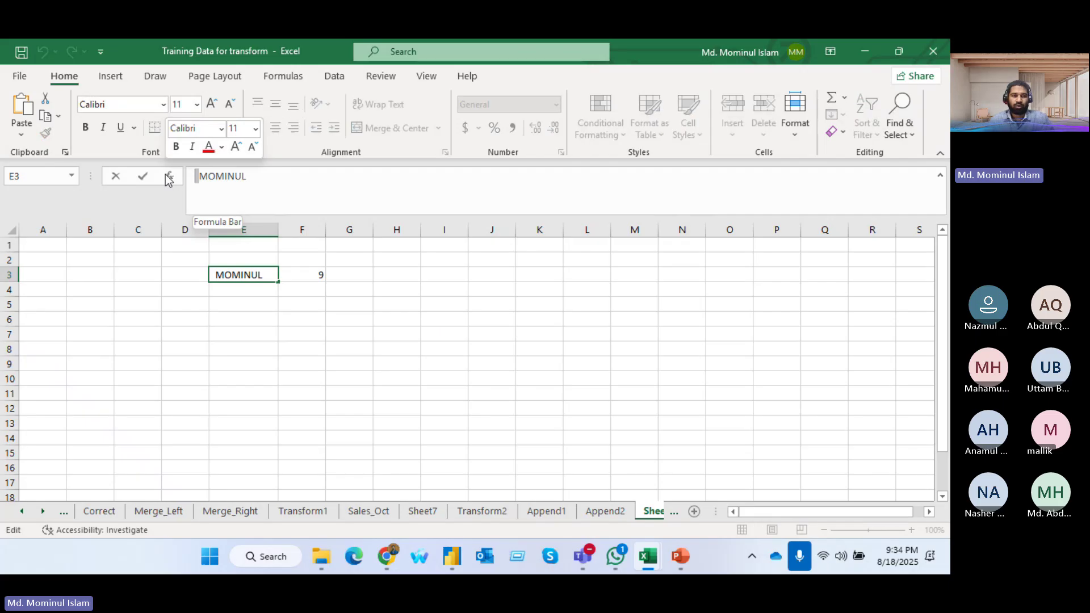
key(BackSpace)
click(296, 322)
- Add two trailing spaces after the name in cell E3
click(229, 278)
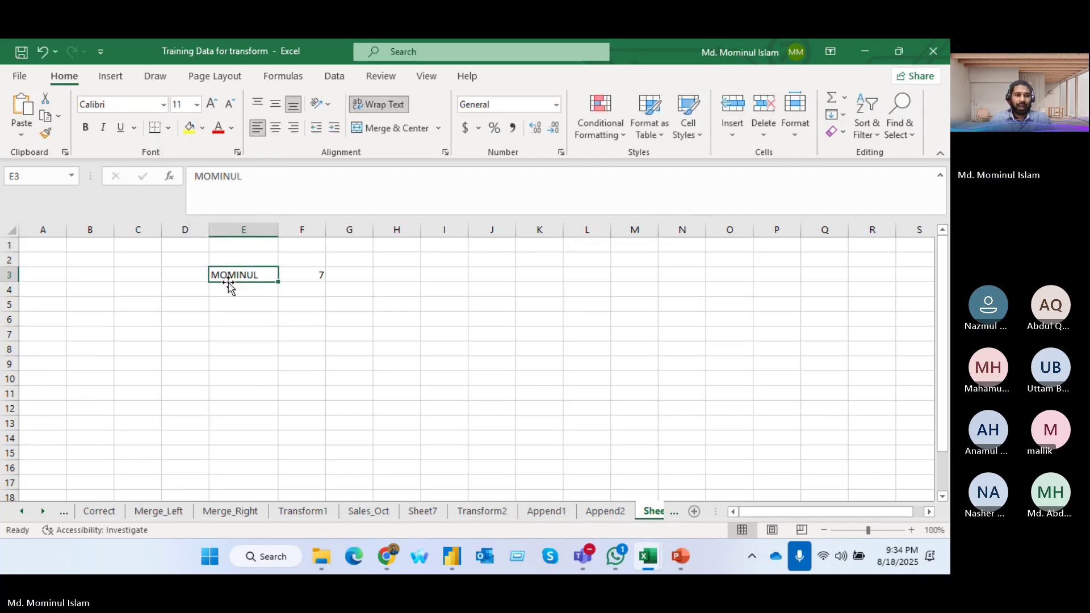
click(275, 178)
key(Return)
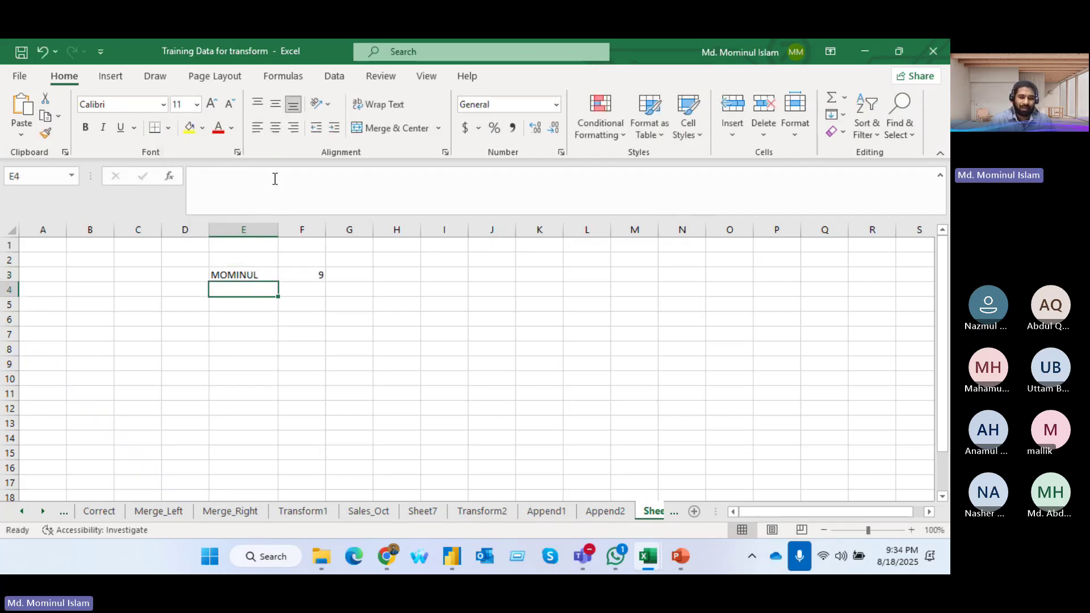
- Enter the same name in capitals in cell E4, without any trailing spaces
text(MoMINUL)
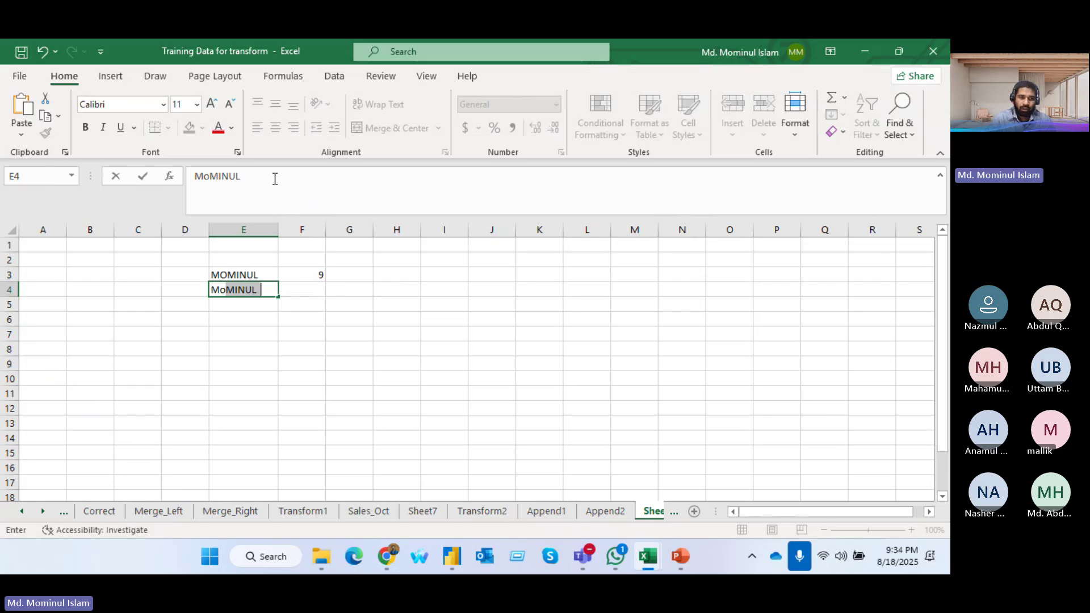
key(Return)
key(Up)
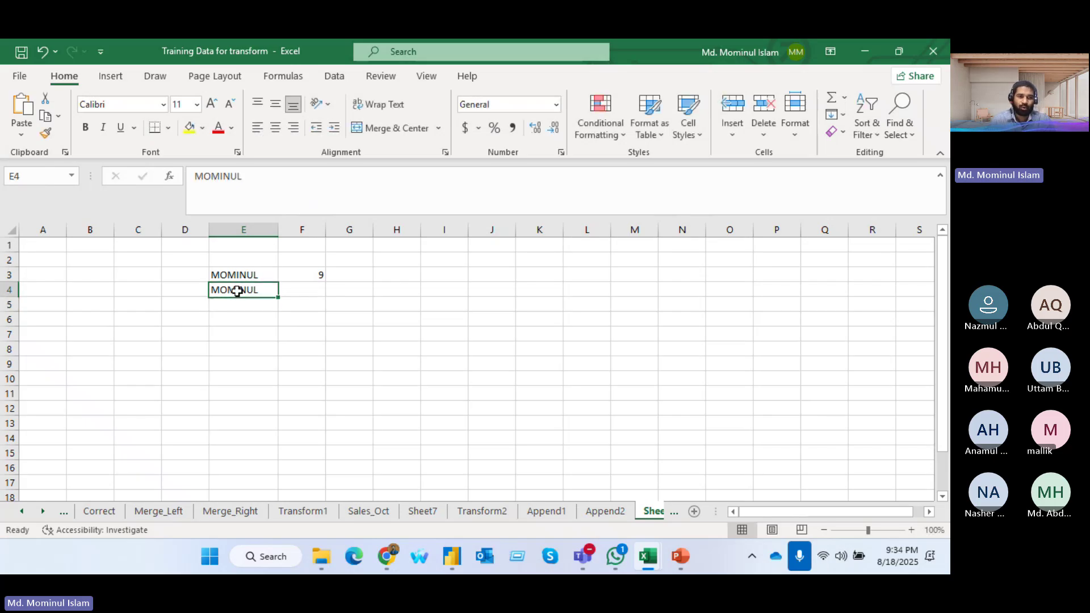
click(276, 177)
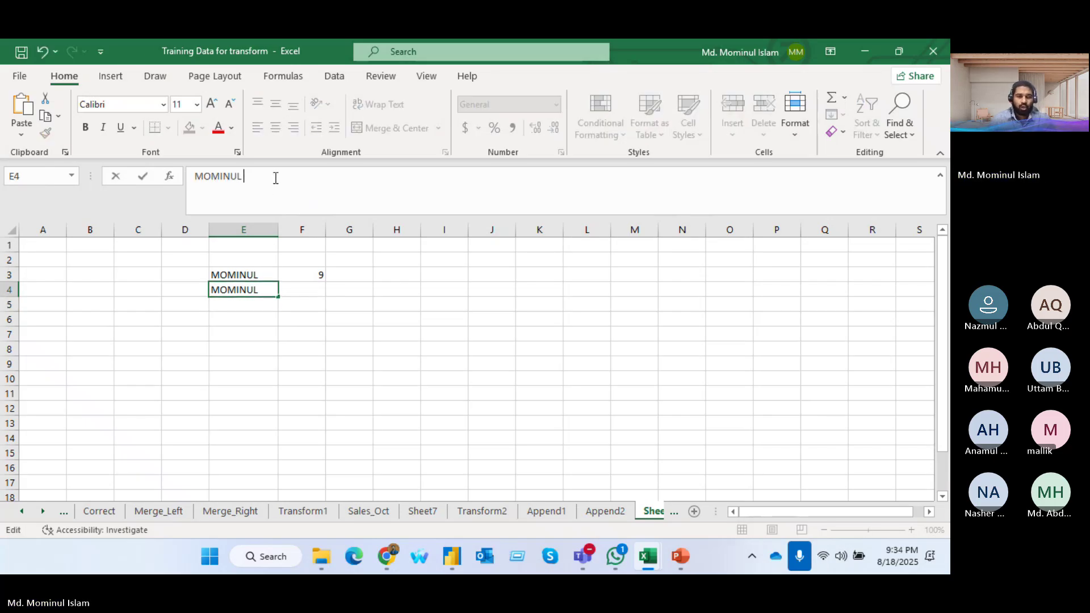
key(Return)
- Fill the LEN formula from F3 down to F4 and select the two names in E3:E4 for comparison
click(312, 274)
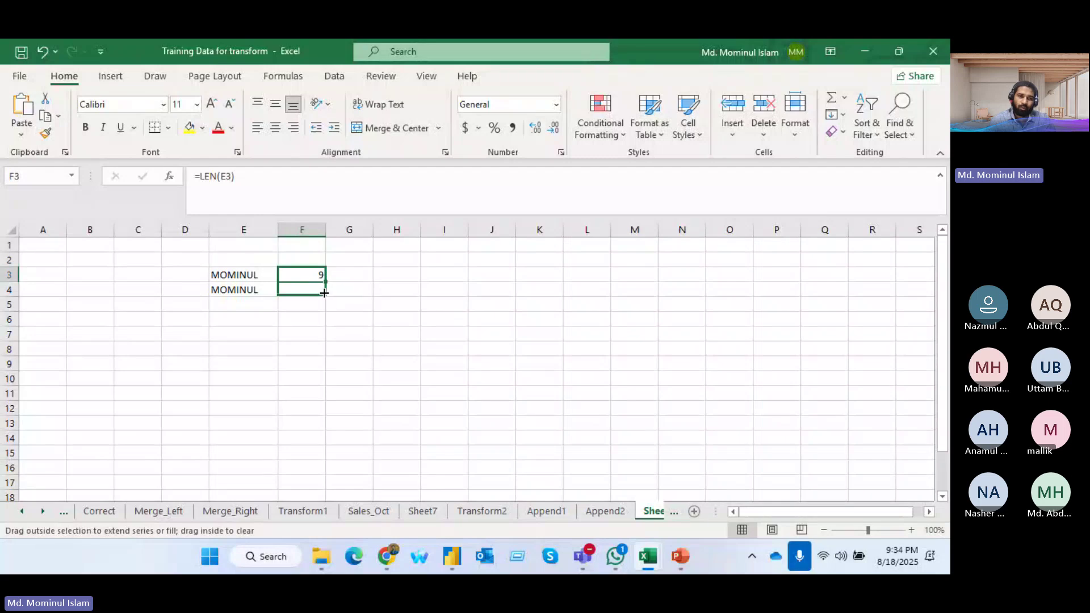
drag(326, 281, 324, 293)
click(461, 301)
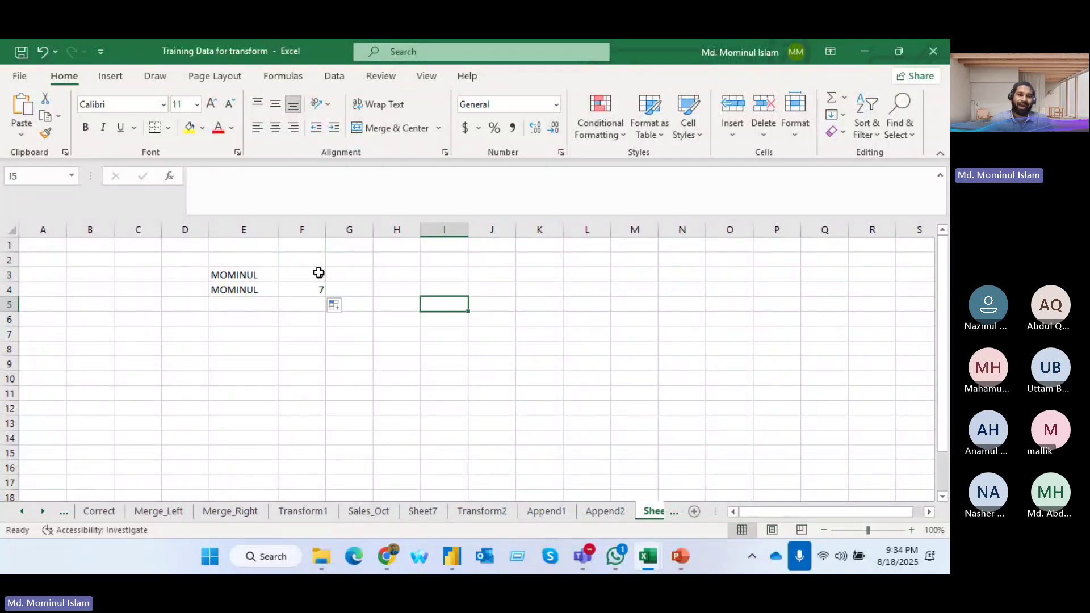
click(318, 273)
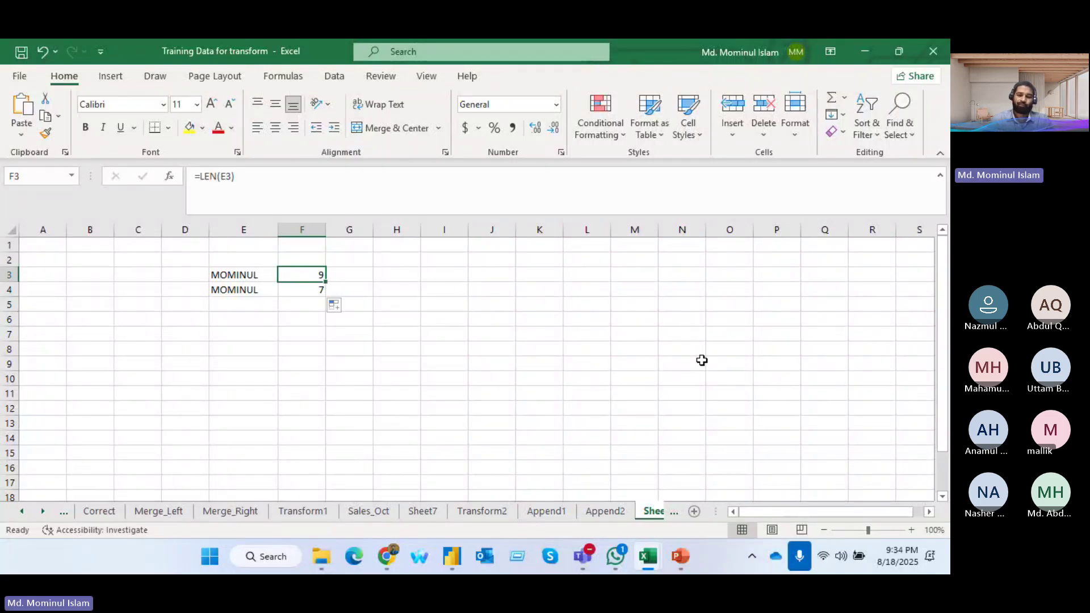
key(Left)
key(shift+Down)
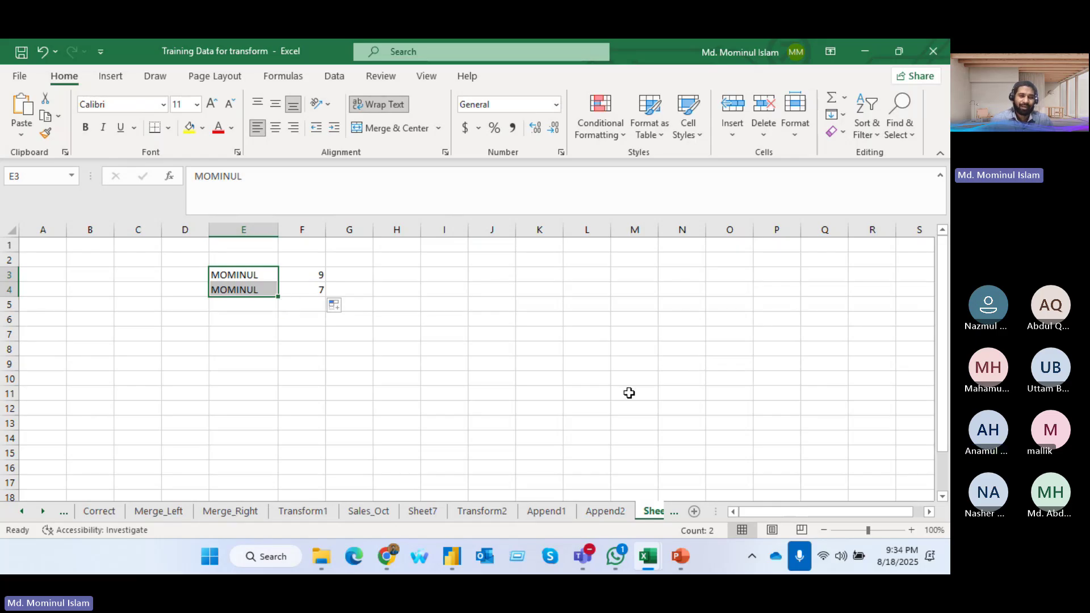
- Enter the amounts 500 in cell G3 and 300 in cell G4
click(351, 275)
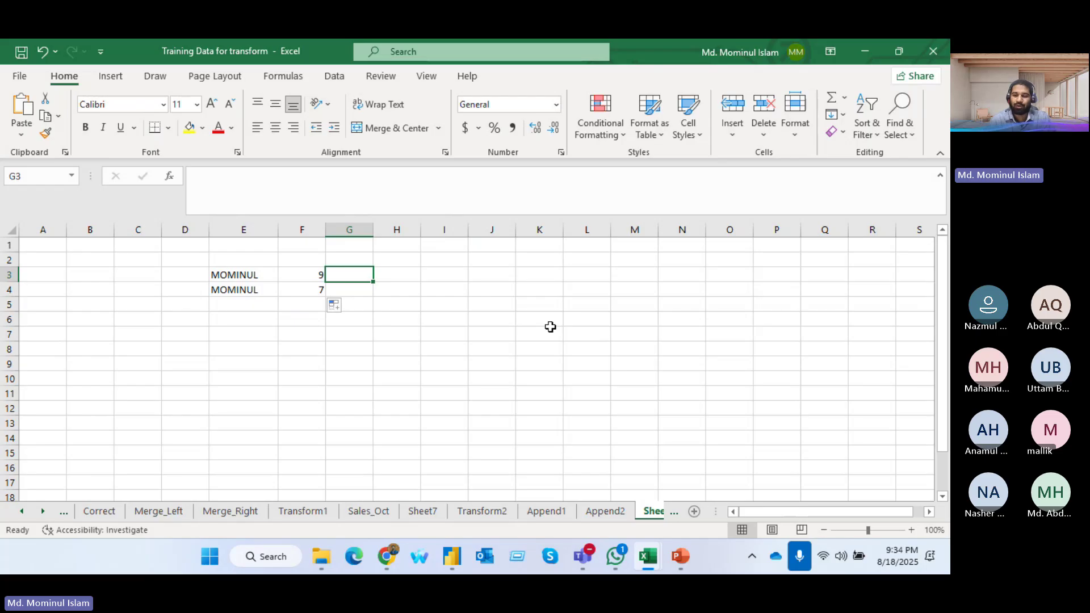
text(500)
key(Return)
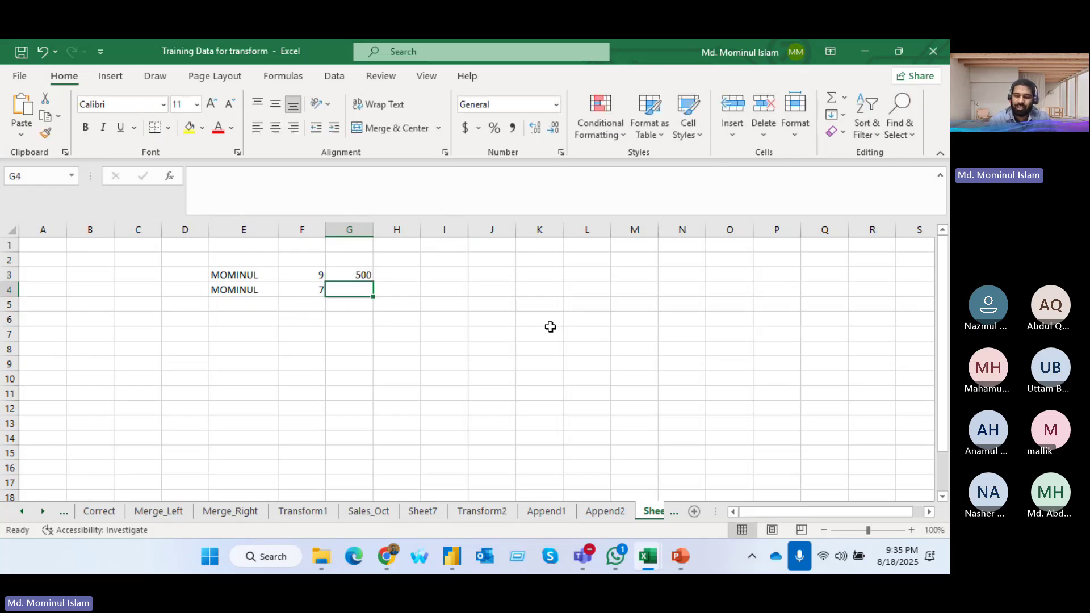
text(300)
key(Return)
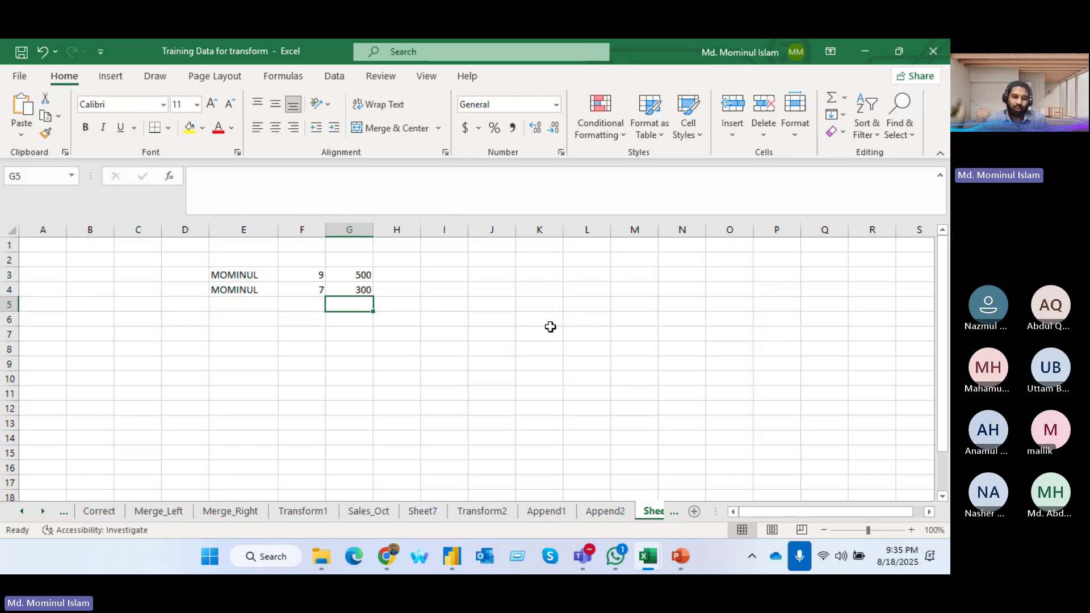
- Clear the contents of cells D2:H6 and switch back to the Power Query Editor
drag(188, 260, 410, 315)
key(Delete)
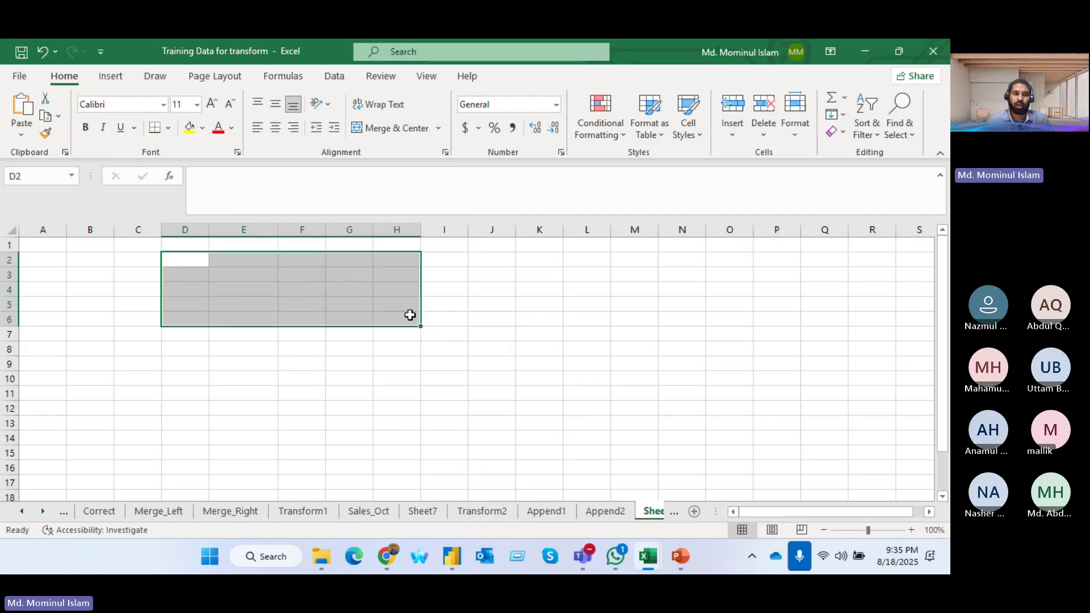
key(alt+Tab)
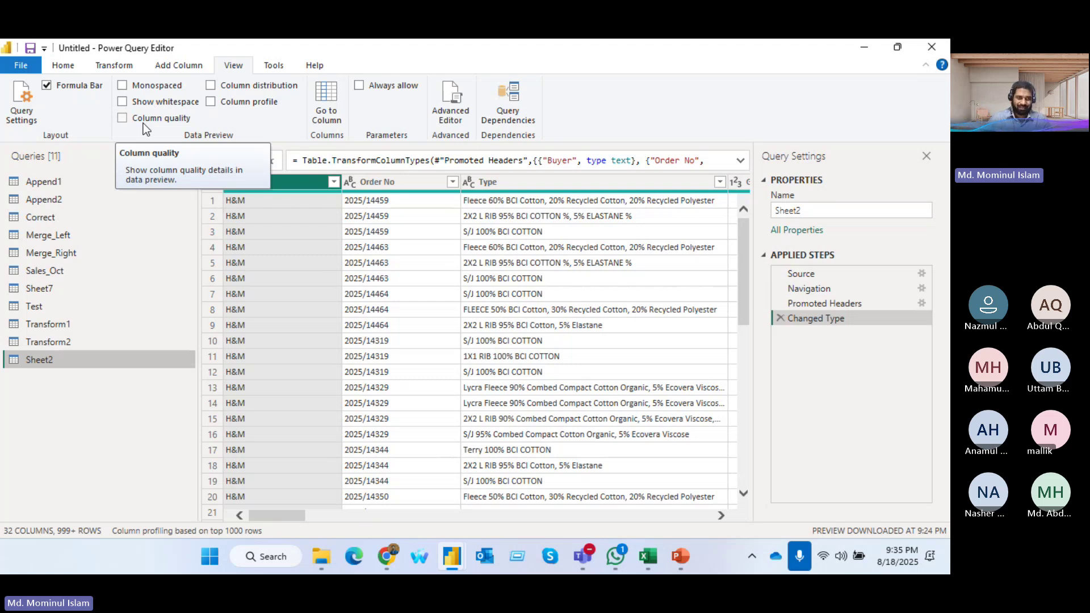
- Turn on column quality details in the data preview of the Sheet2 query
click(123, 118)
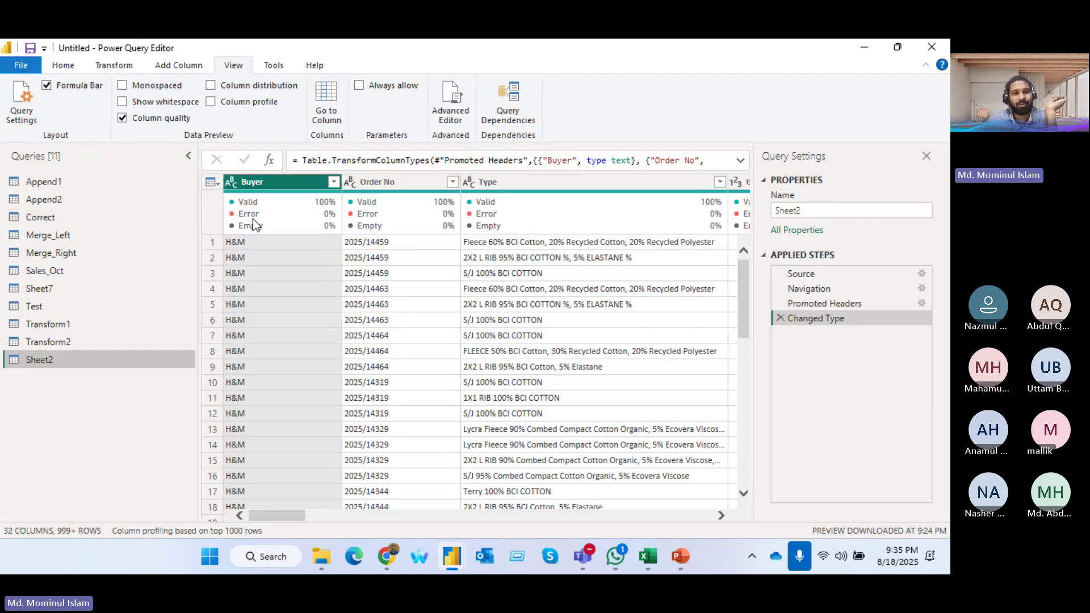
mouse_move(625, 228)
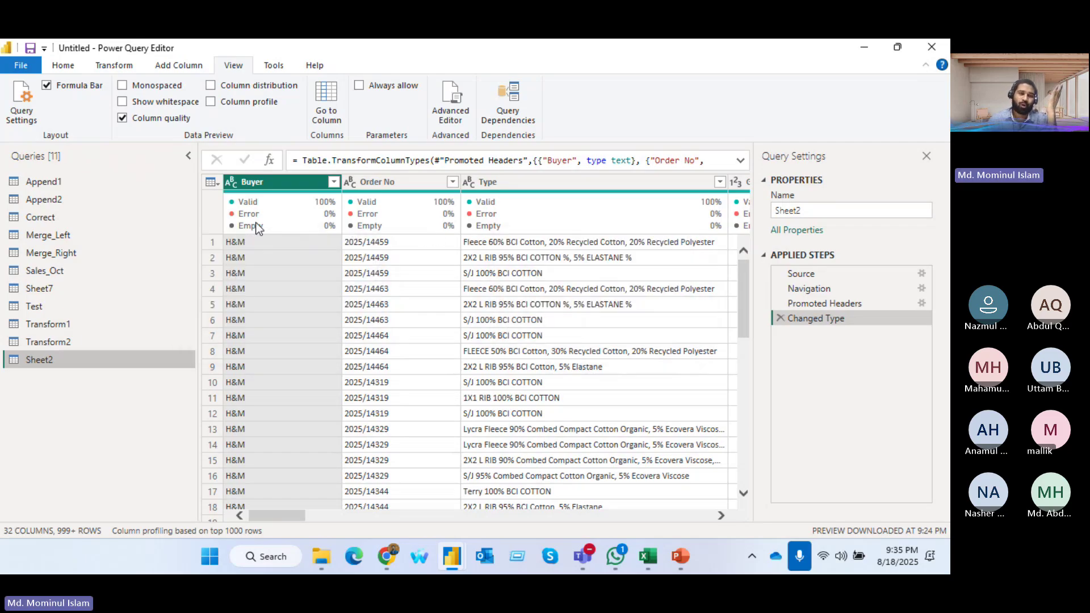
mouse_move(271, 240)
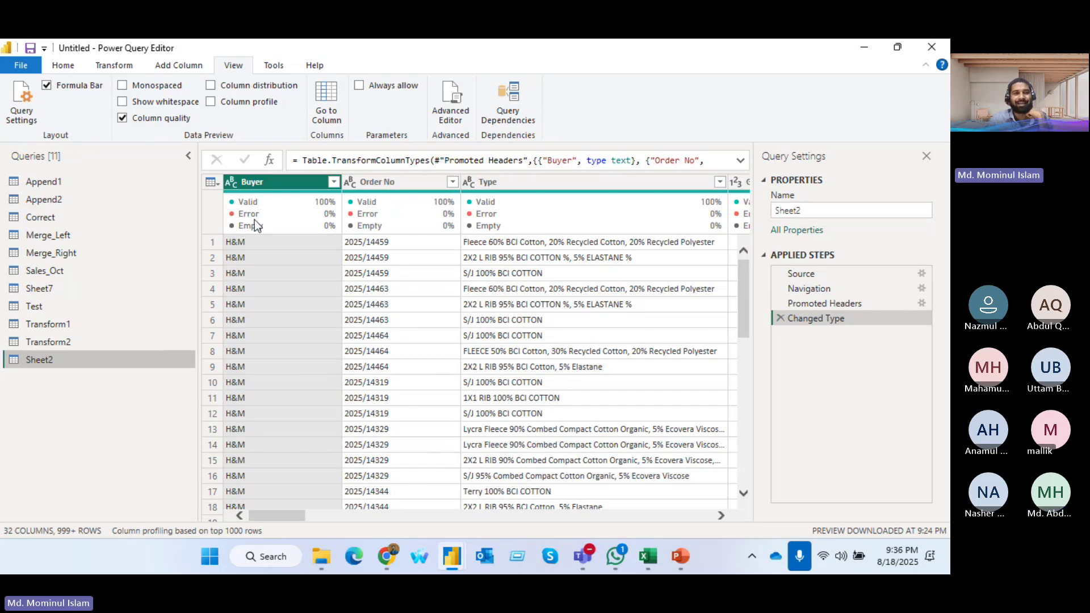
mouse_move(262, 230)
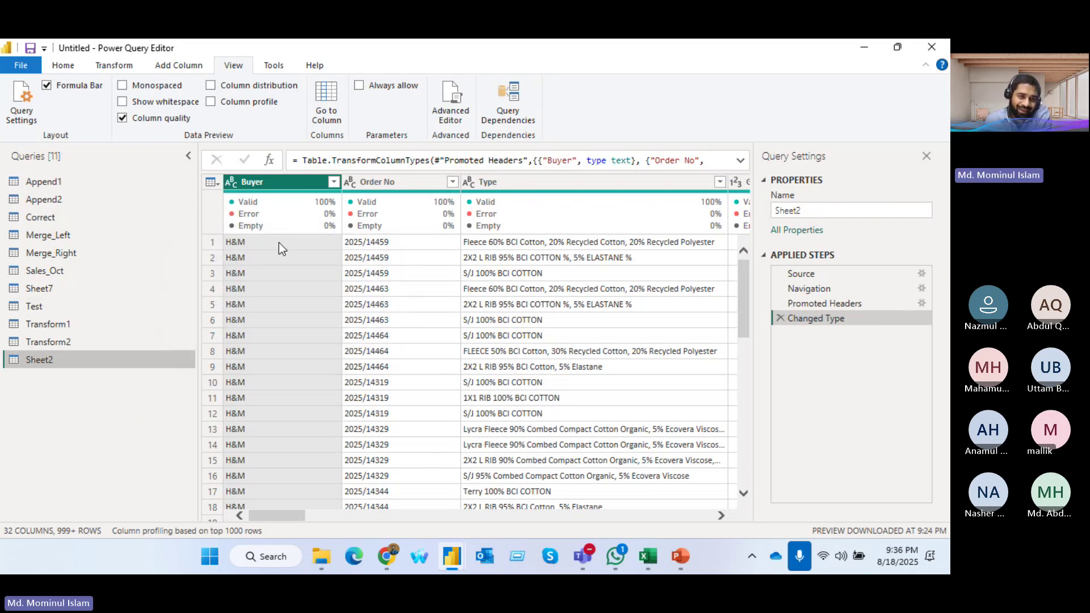
- View the data types available for the Buyer column and keep the Sheet2 query selected
click(230, 183)
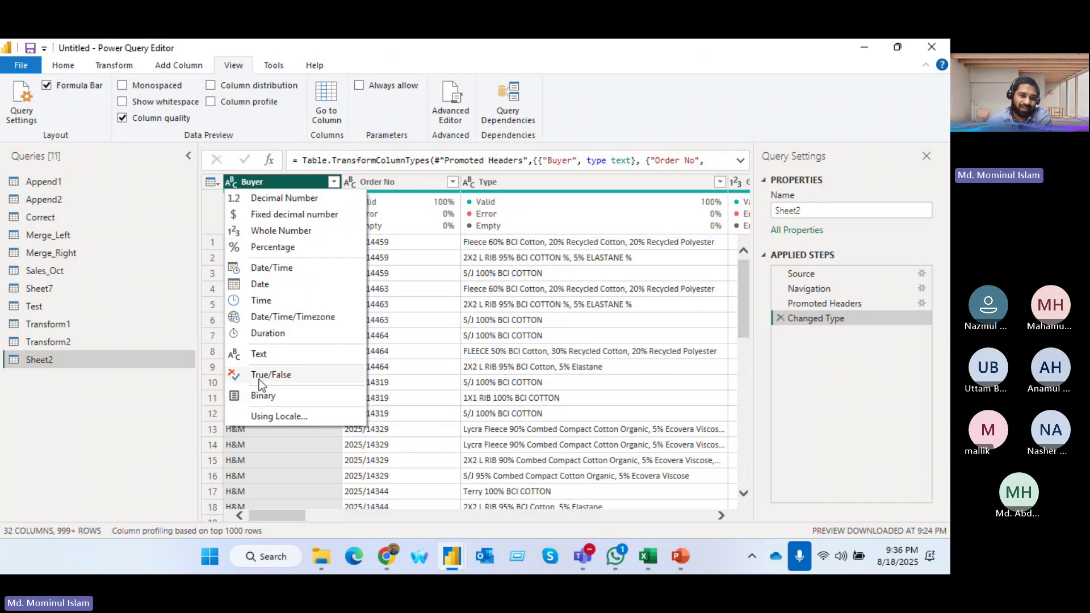
click(231, 183)
click(231, 183)
click(170, 238)
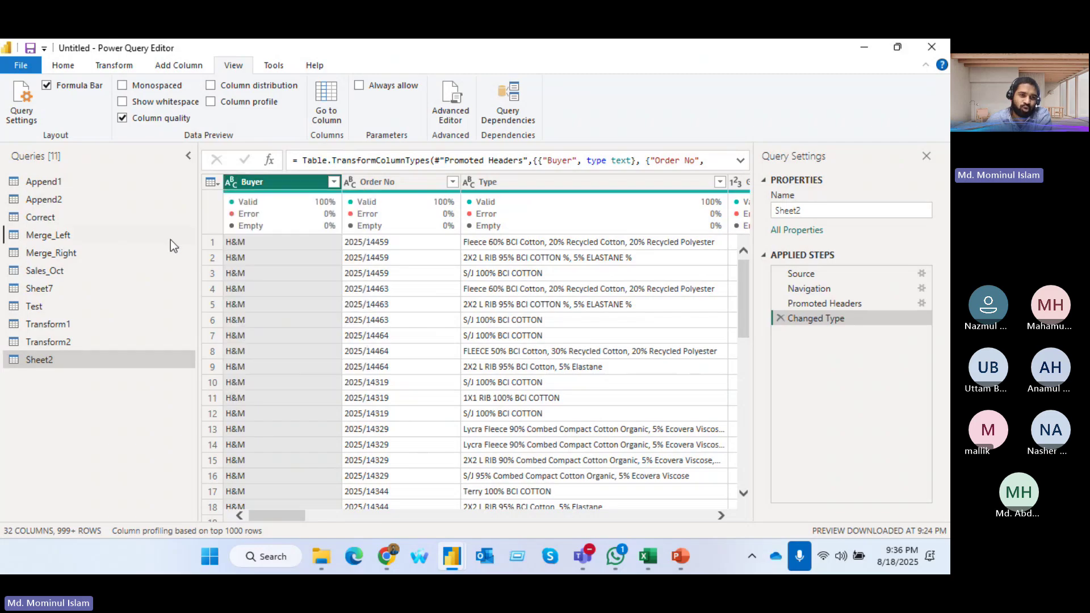
click(170, 235)
click(34, 358)
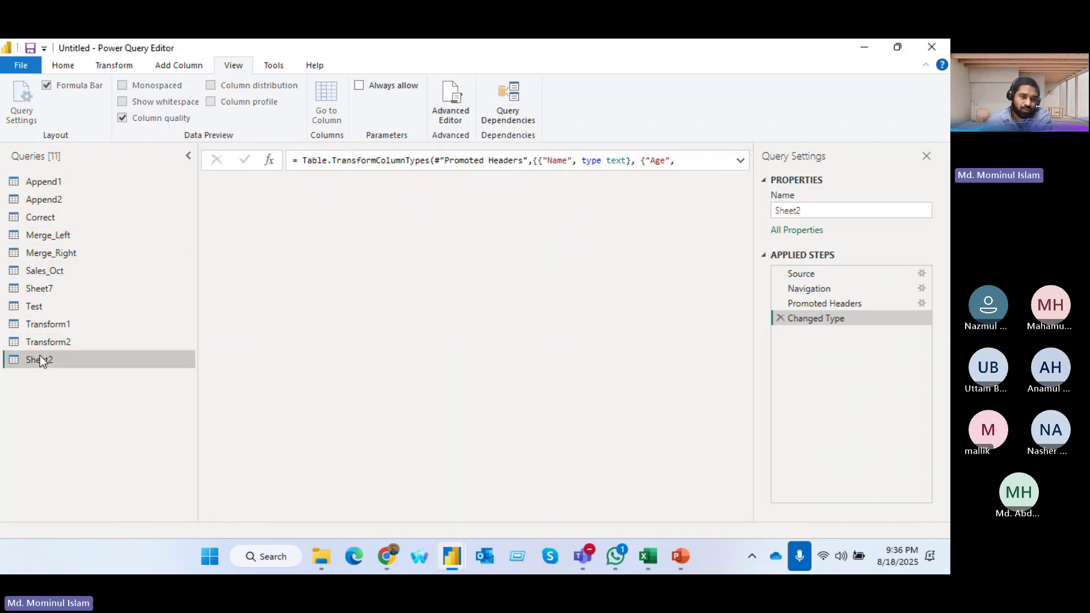
- Admit the participant waiting in the Teams meeting lobby and return to the Power Query Editor
mouse_move(584, 552)
click(571, 531)
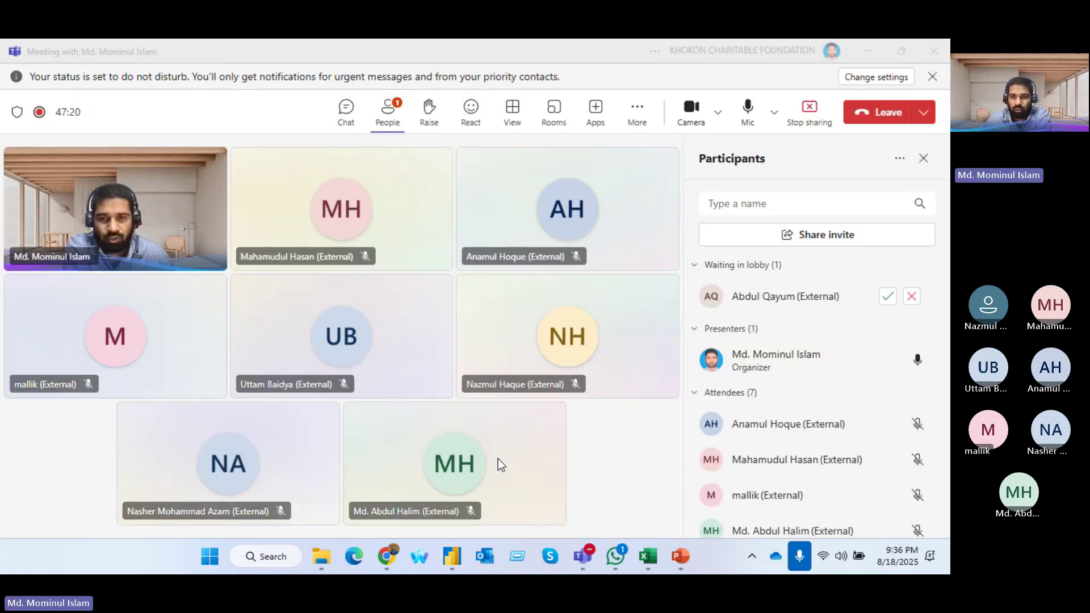
click(883, 297)
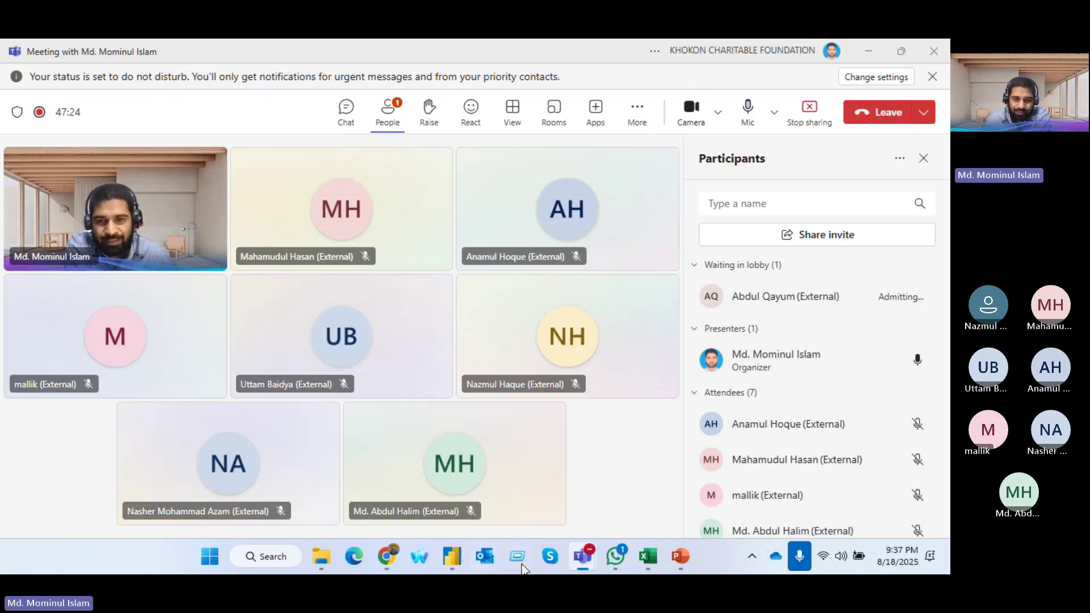
click(452, 556)
click(529, 476)
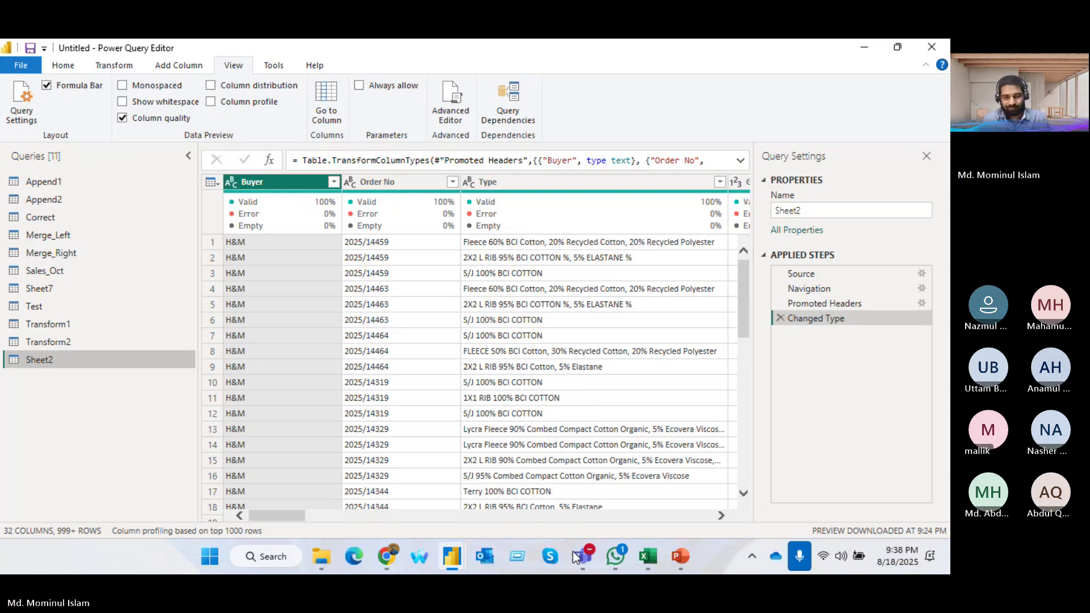
- Check the participants in the Teams meeting and return to the Power Query Editor
mouse_move(580, 560)
click(509, 451)
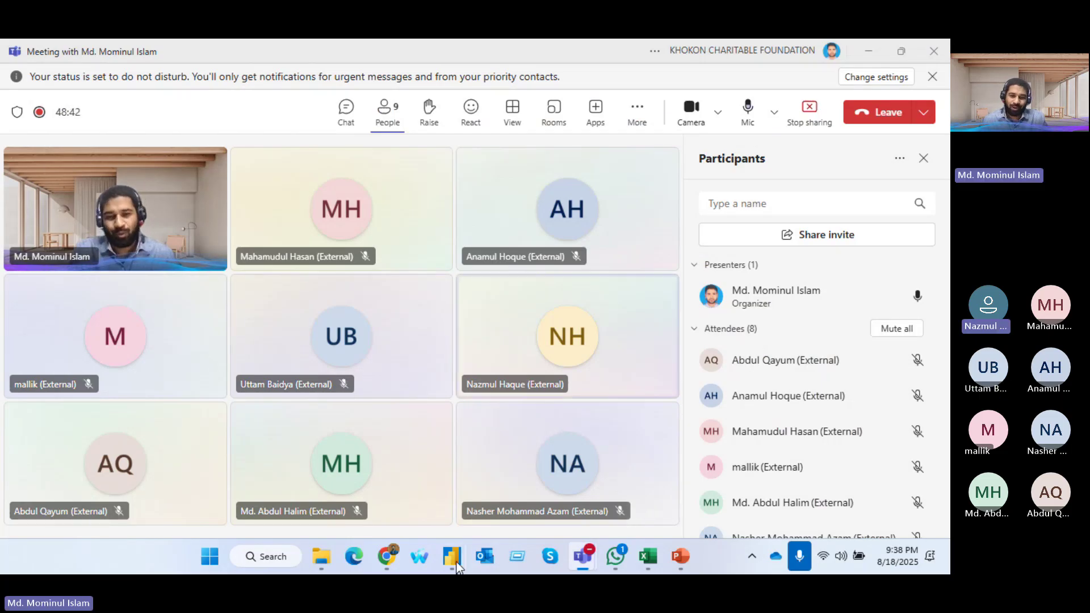
mouse_move(452, 559)
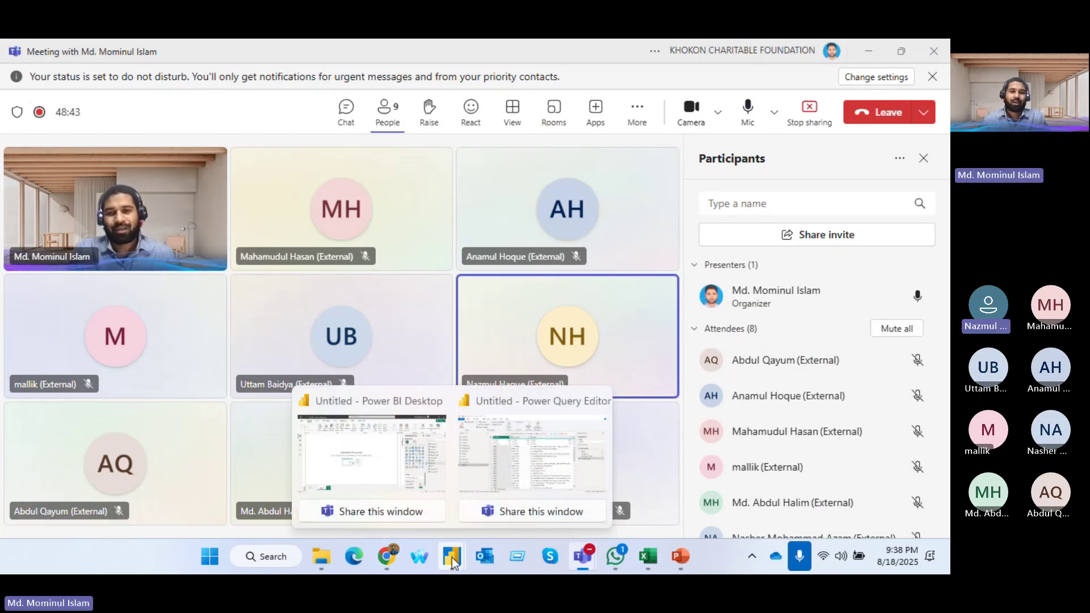
click(509, 400)
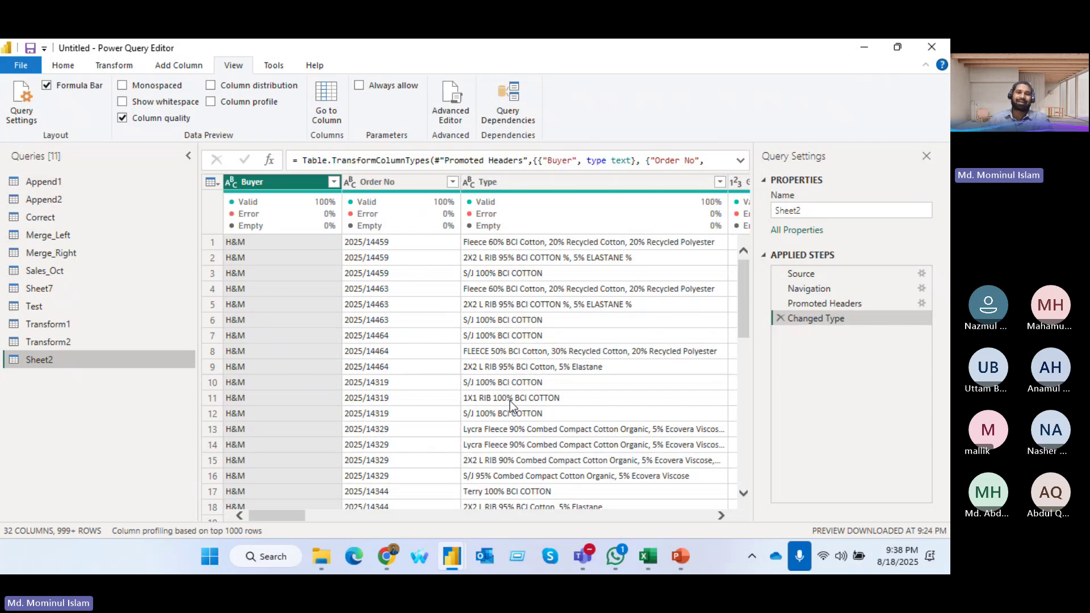
- Base the column profiling on the entire data set
click(250, 529)
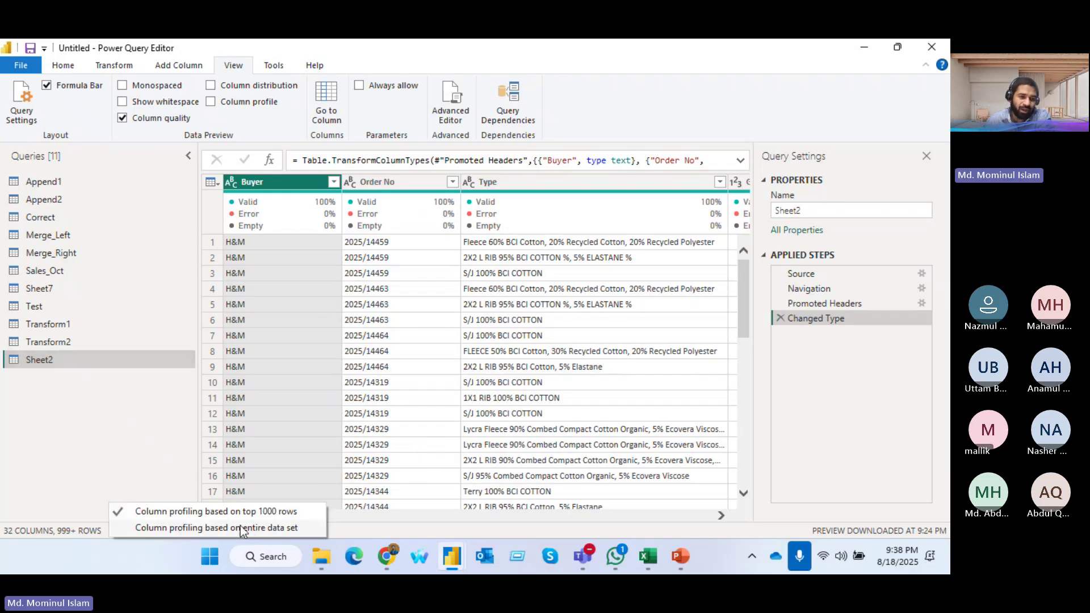
click(279, 528)
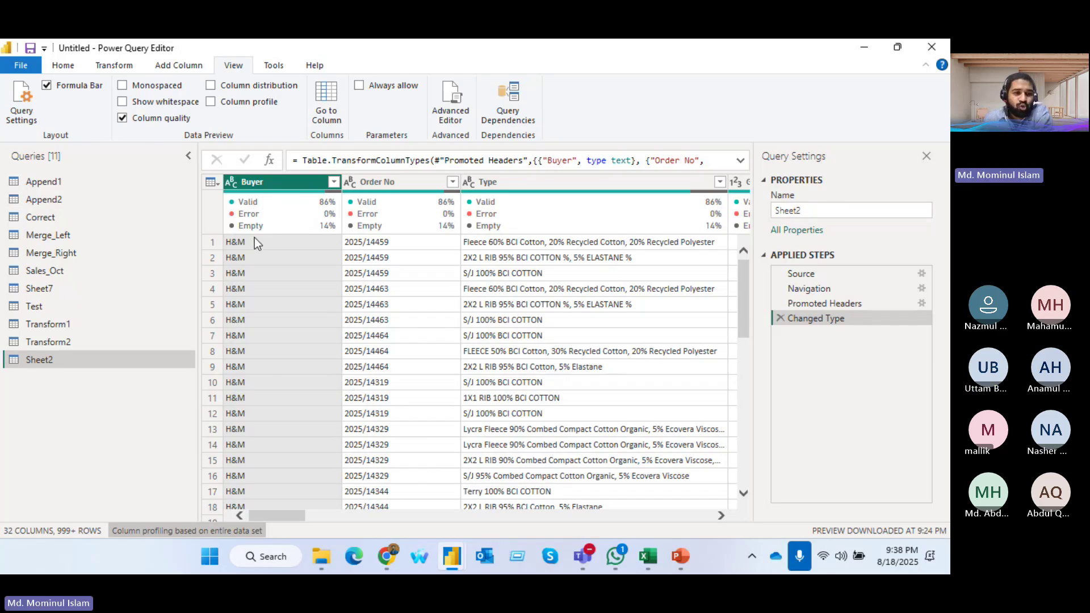
mouse_move(260, 226)
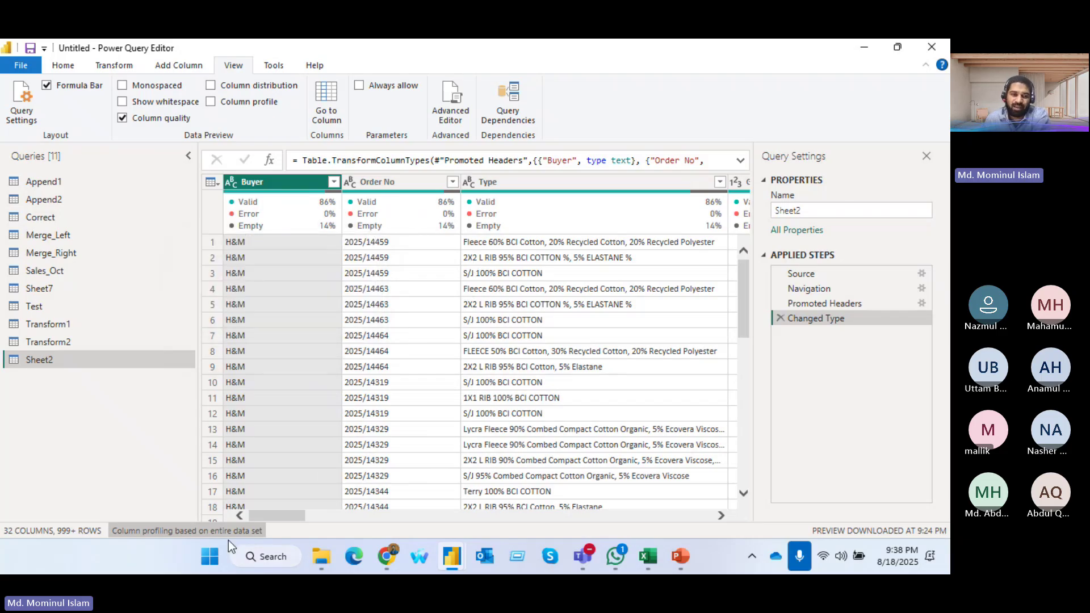
drag(273, 514, 250, 508)
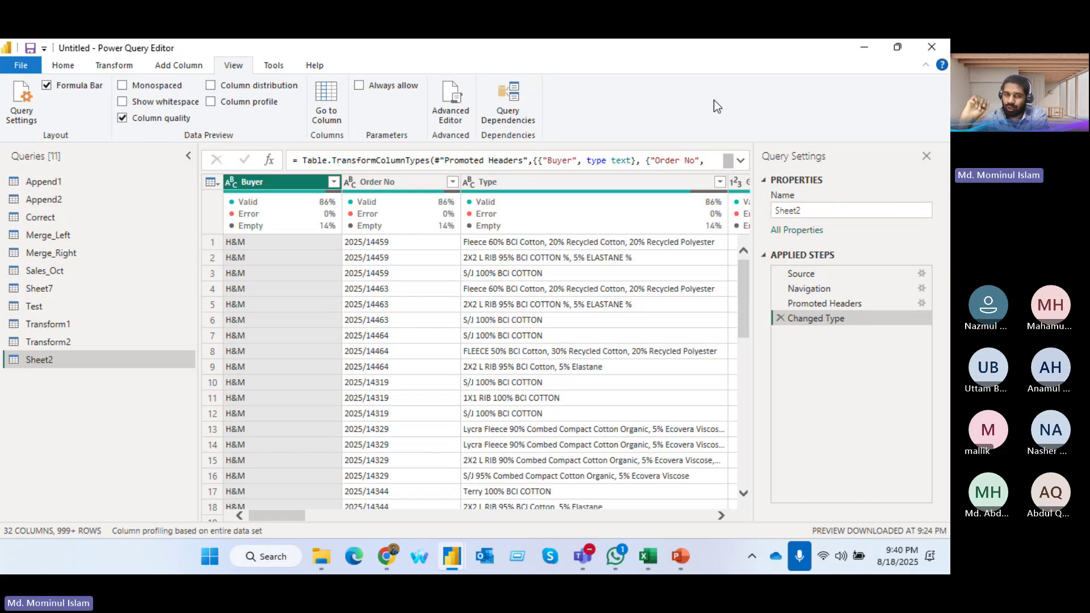
- Switch to the Training Data for transform workbook in Excel and enter fvsdj in G4 and zmdvfg in I4 on the Append2 sheet
mouse_move(648, 557)
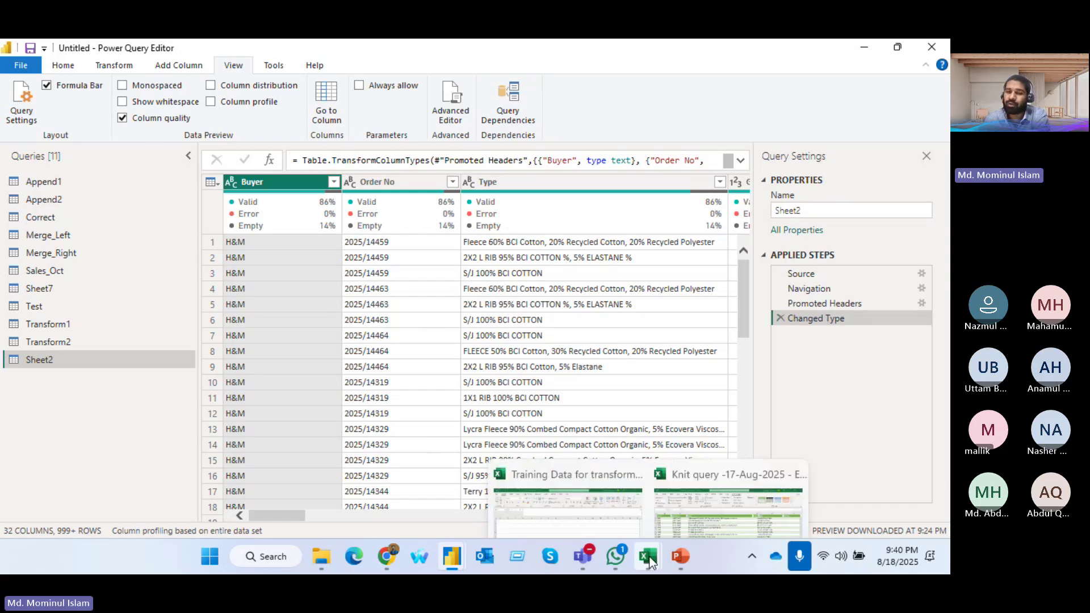
click(577, 476)
click(605, 510)
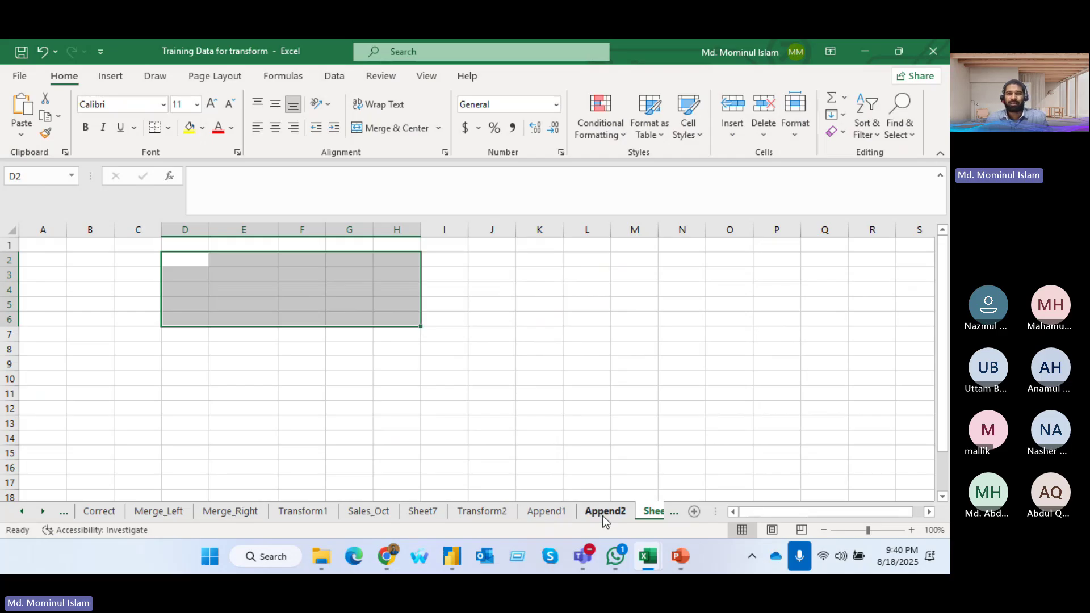
click(404, 287)
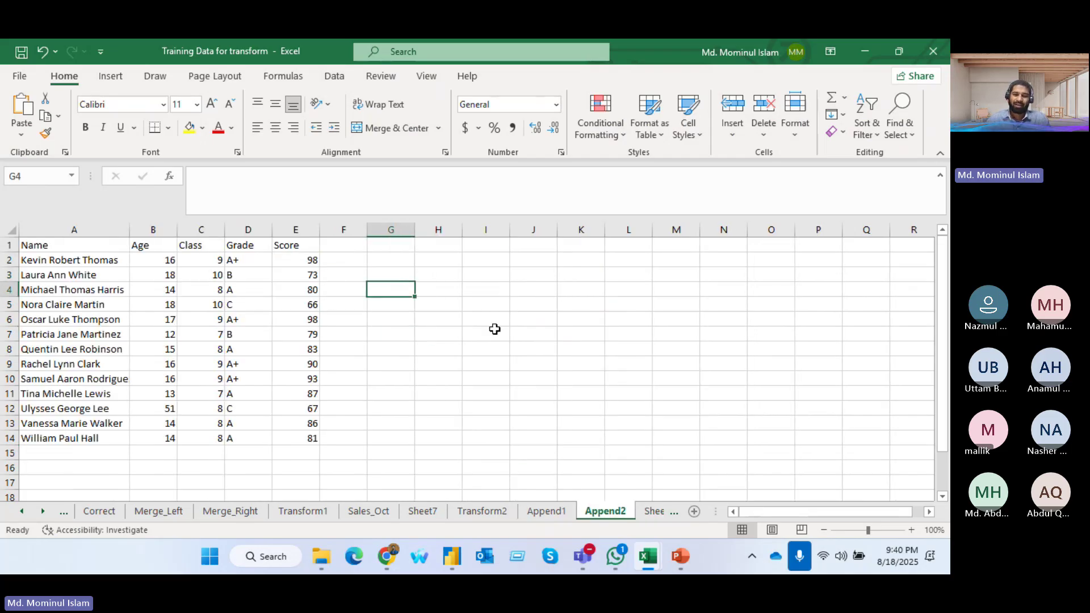
text(fvsdj)
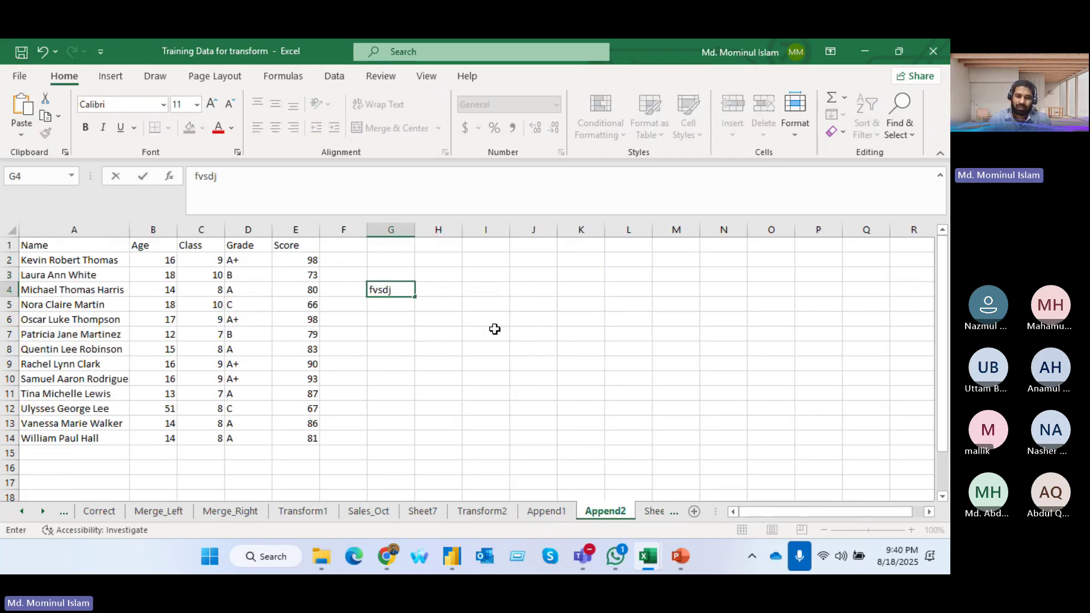
key(Tab)
key(Tab)
text(zmdvfg)
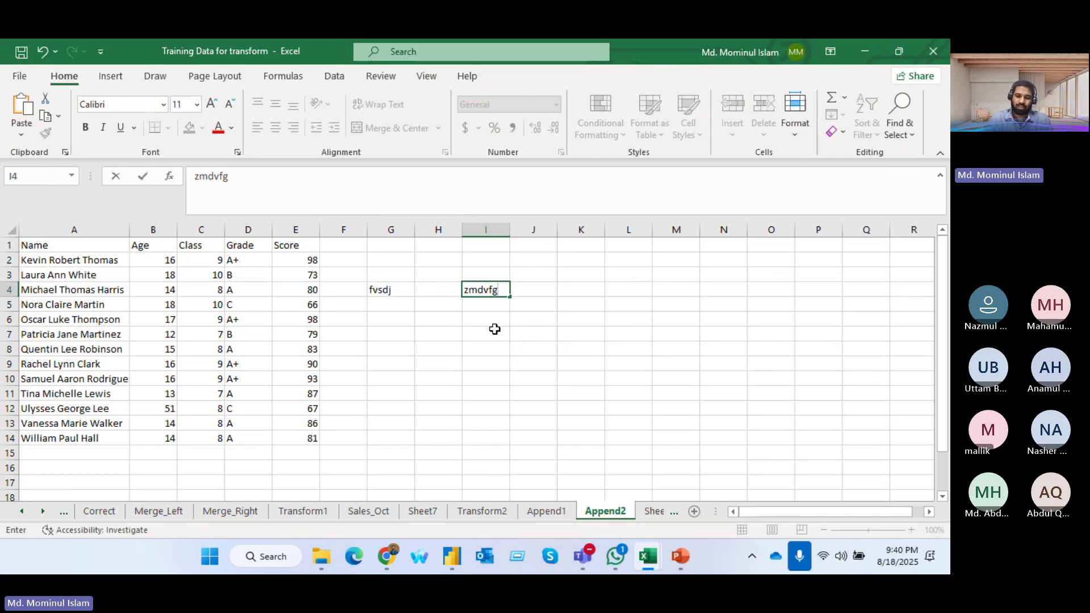
- Enter the formula =5+10 in cell K4 of the Append2 sheet
key(Tab)
key(Tab)
text(5)
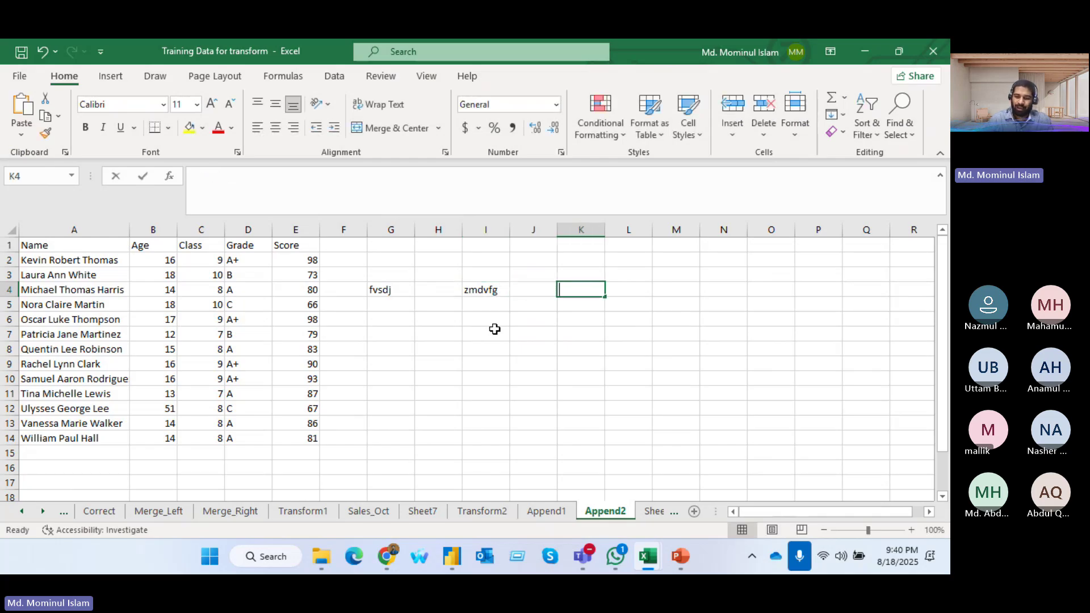
key(BackSpace)
text(=5+10)
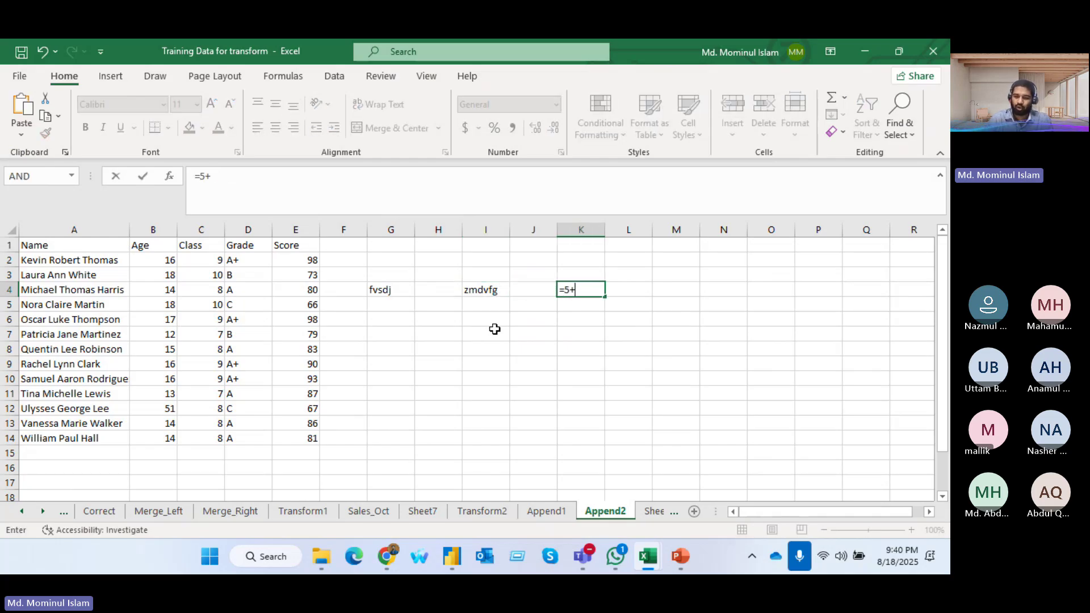
key(Return)
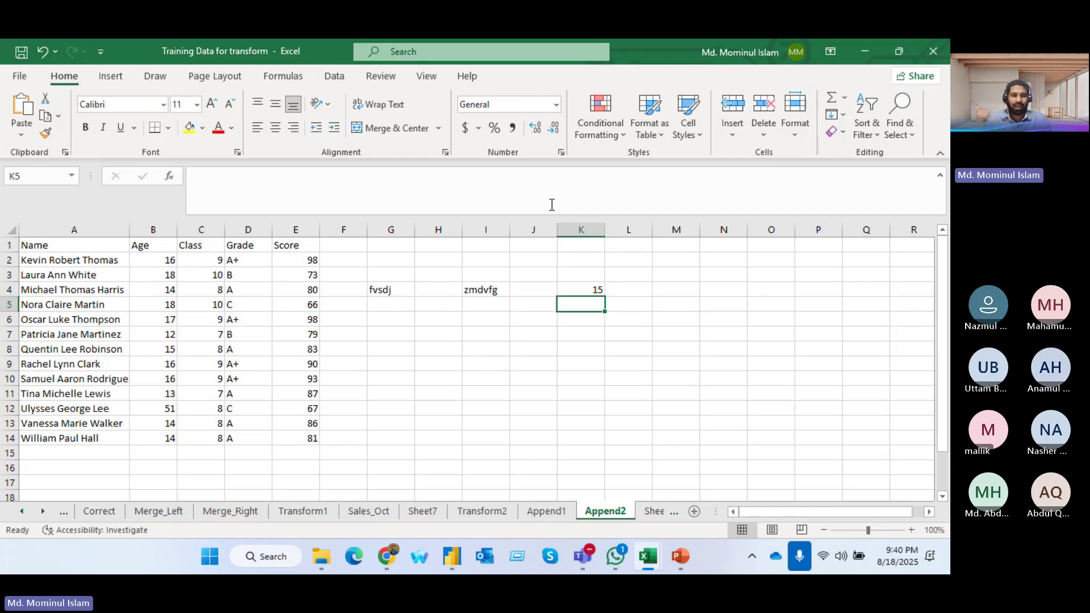
- Clear cells G4:K5 and highlight the empty columns F to M beside the table
drag(391, 290, 585, 303)
key(Delete)
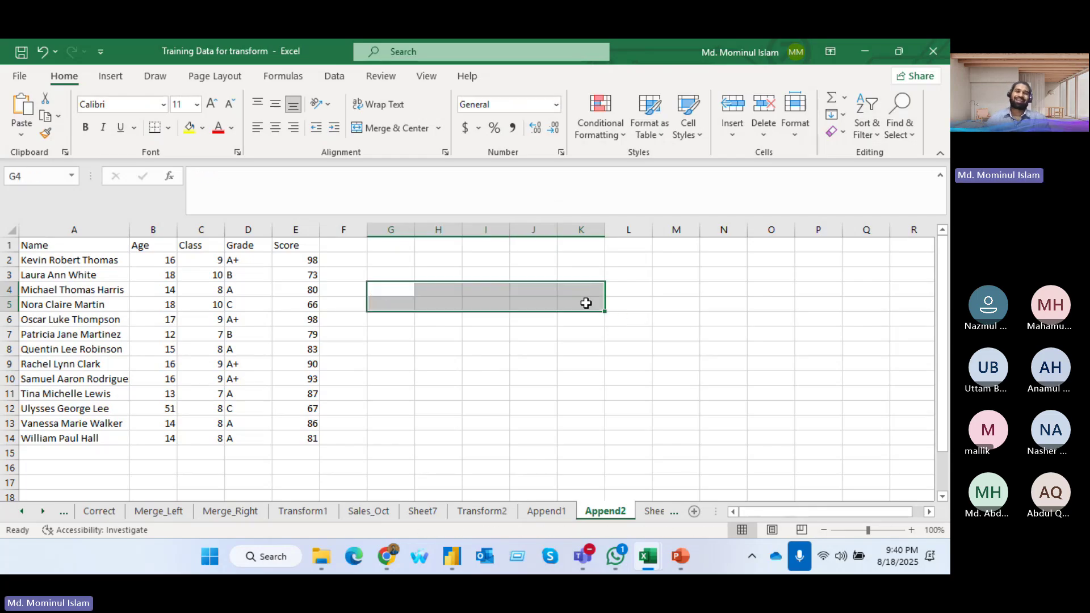
drag(346, 230, 662, 237)
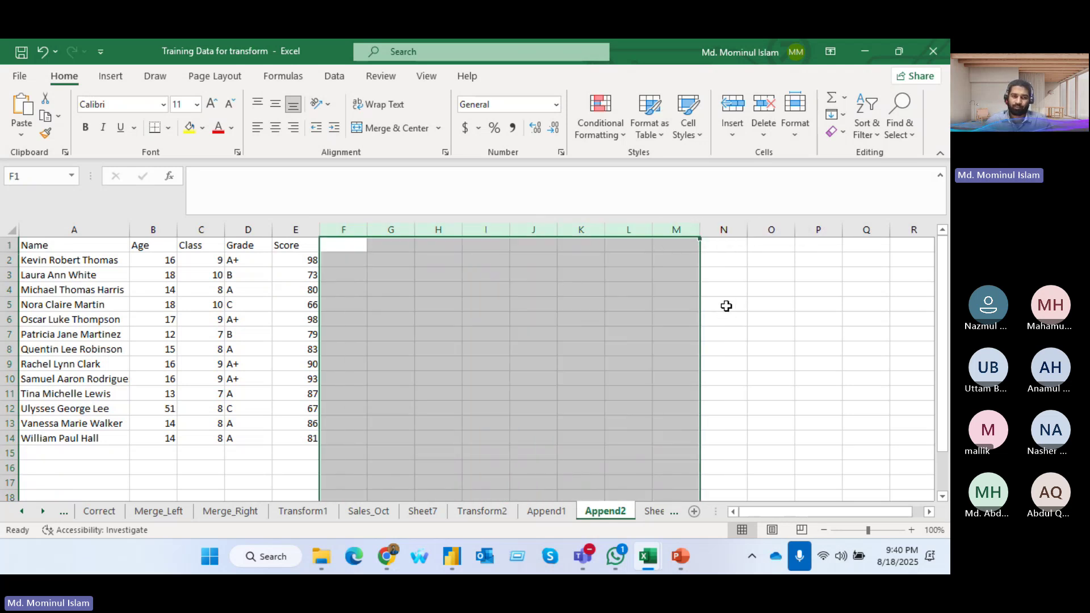
click(550, 361)
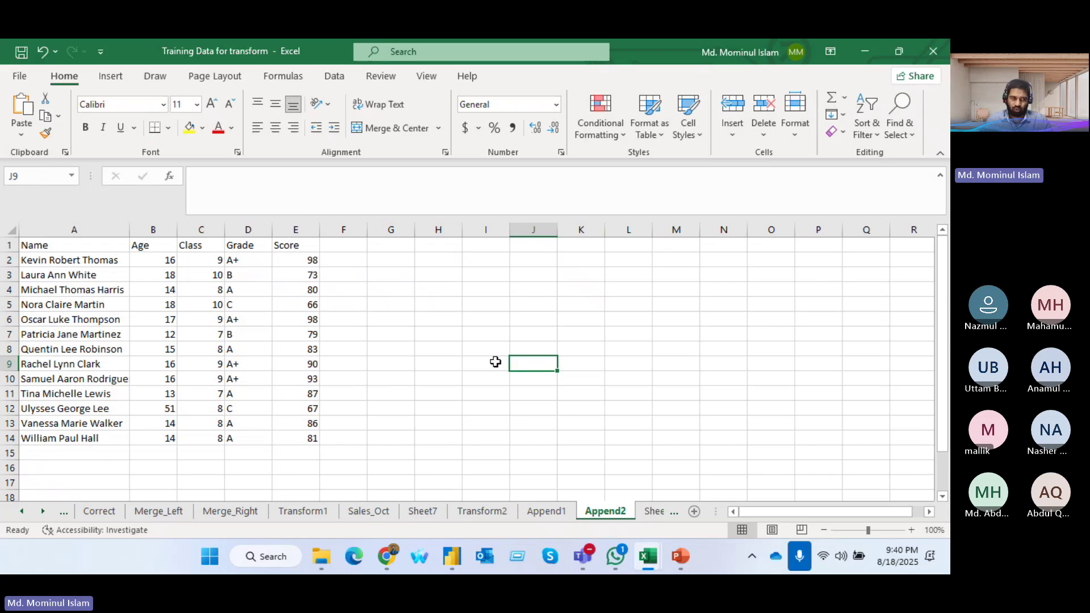
- Highlight the empty rows 15 to 21 below the Append2 table
click(89, 453)
drag(89, 452, 88, 483)
drag(2, 452, 23, 517)
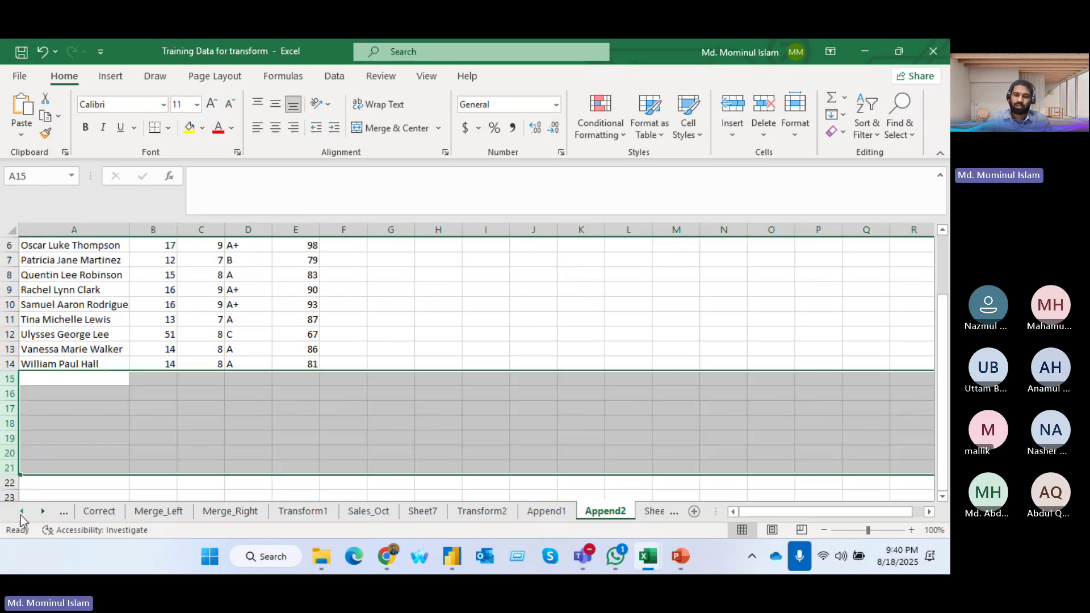
scroll(472, 425, up, 2)
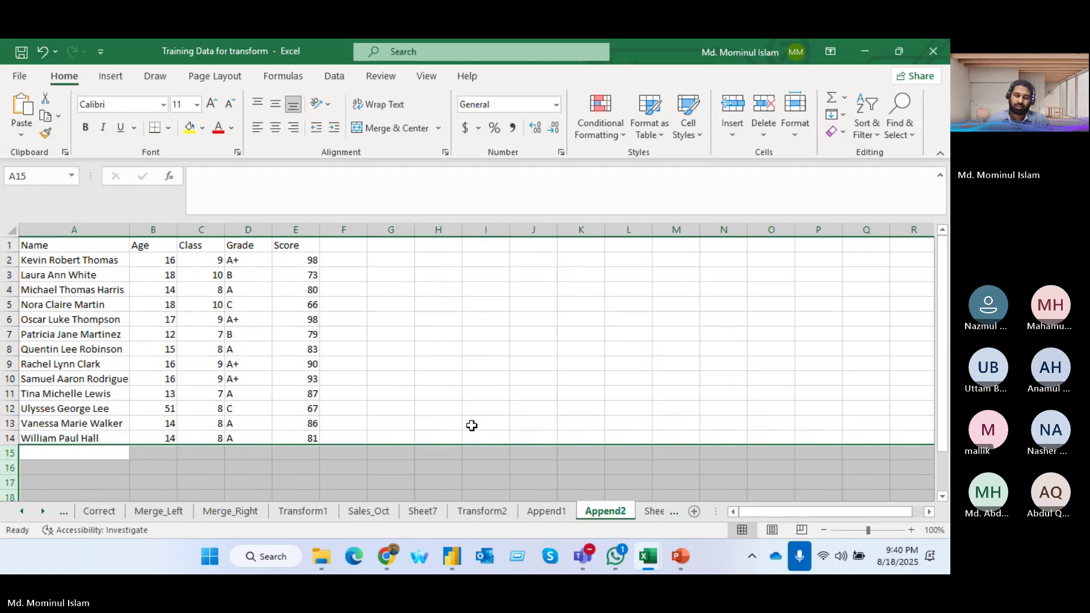
click(472, 426)
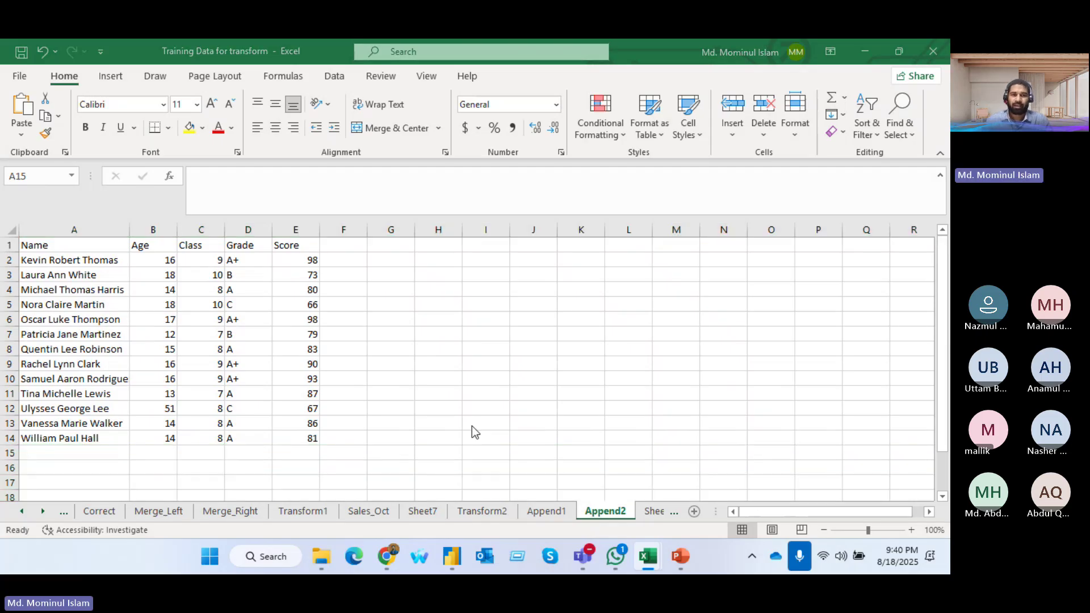
- Switch back to the Power Query Editor and select the Mc Dia column to examine its quality figures
key(alt+Tab)
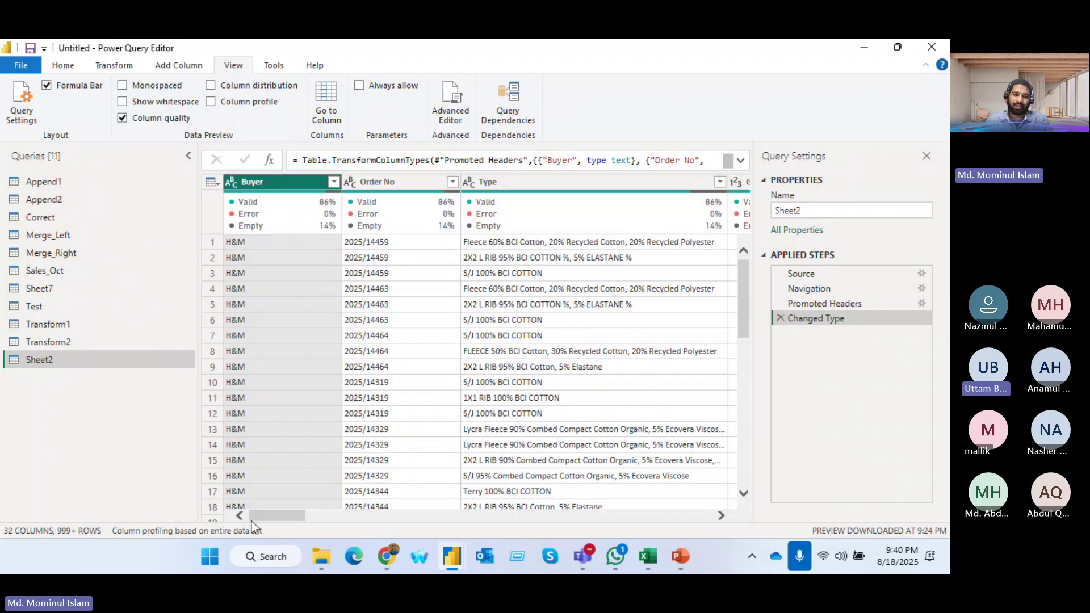
mouse_move(261, 517)
mouse_down()
mouse_move(277, 517)
mouse_move(258, 518)
mouse_up()
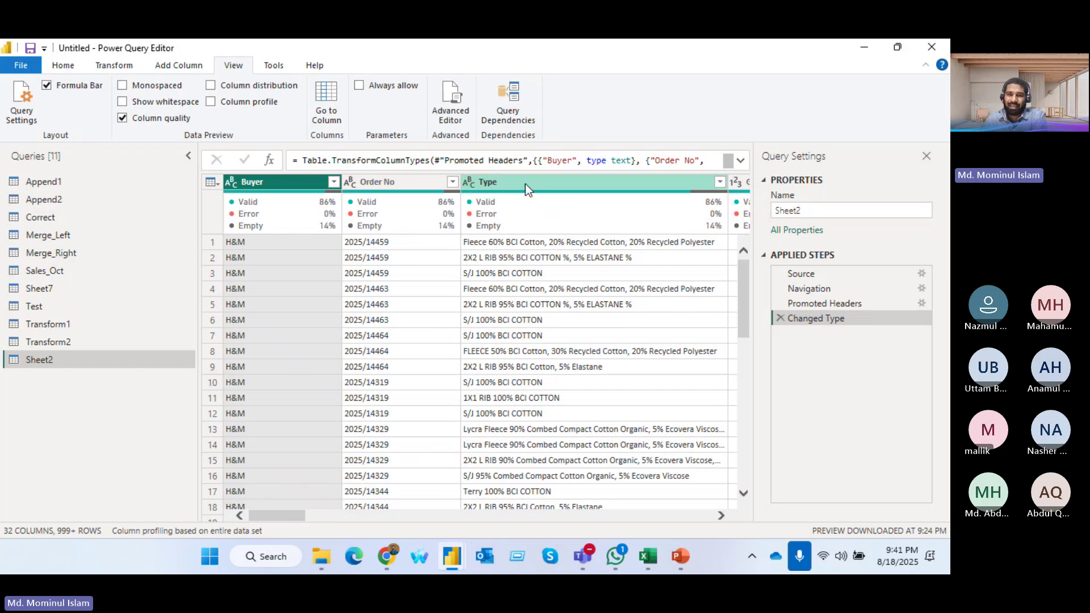
drag(284, 517, 348, 511)
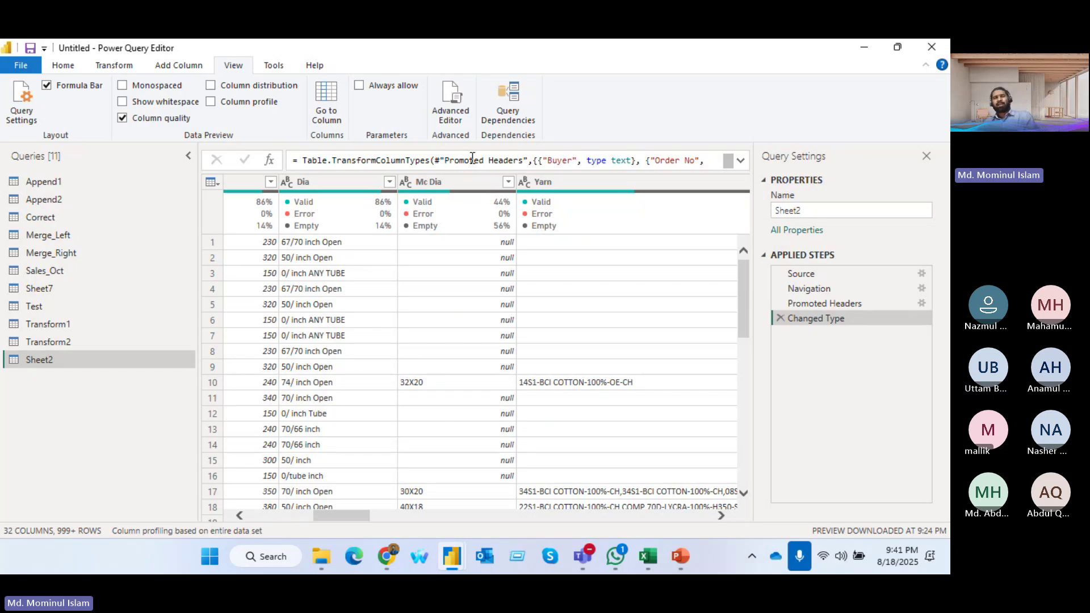
click(429, 182)
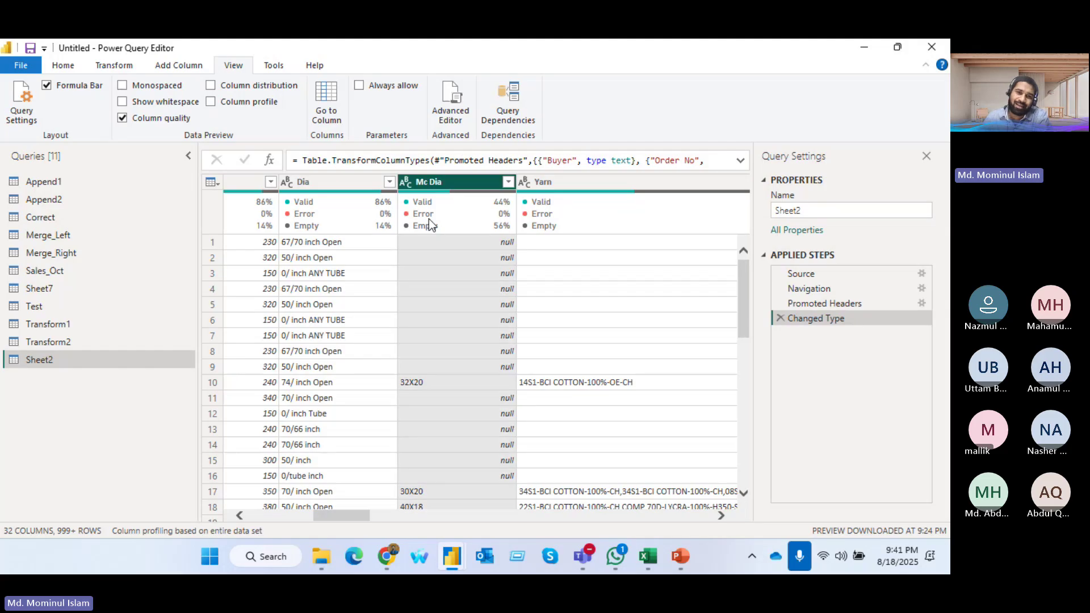
- Examine the column quality figures of the Sheet2 columns from Mc Dia across to Out Recv
mouse_move(434, 227)
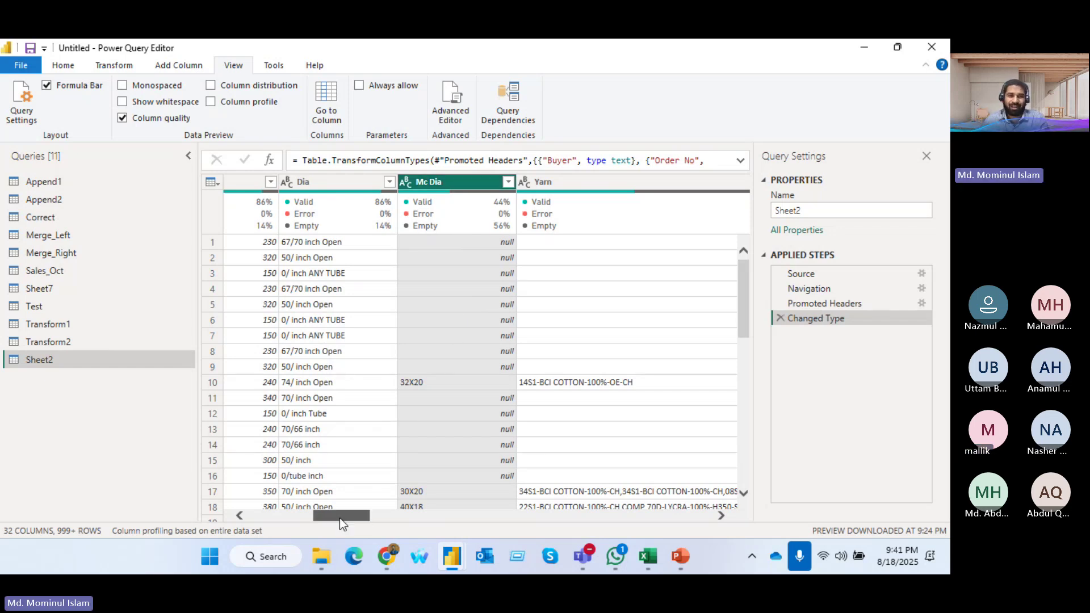
drag(340, 518, 436, 520)
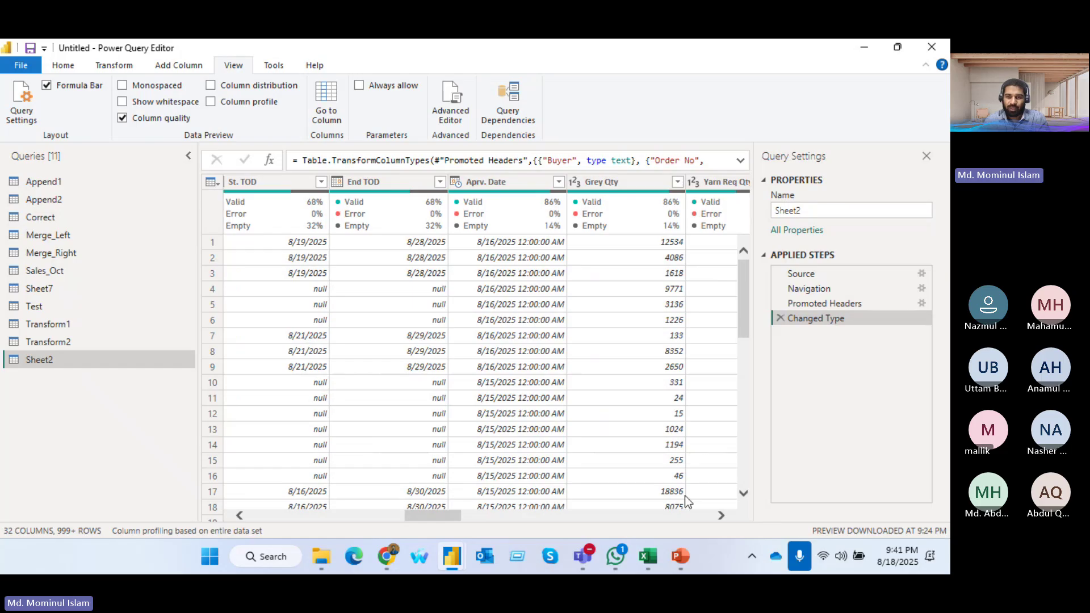
click(720, 516)
click(720, 516)
click(719, 516)
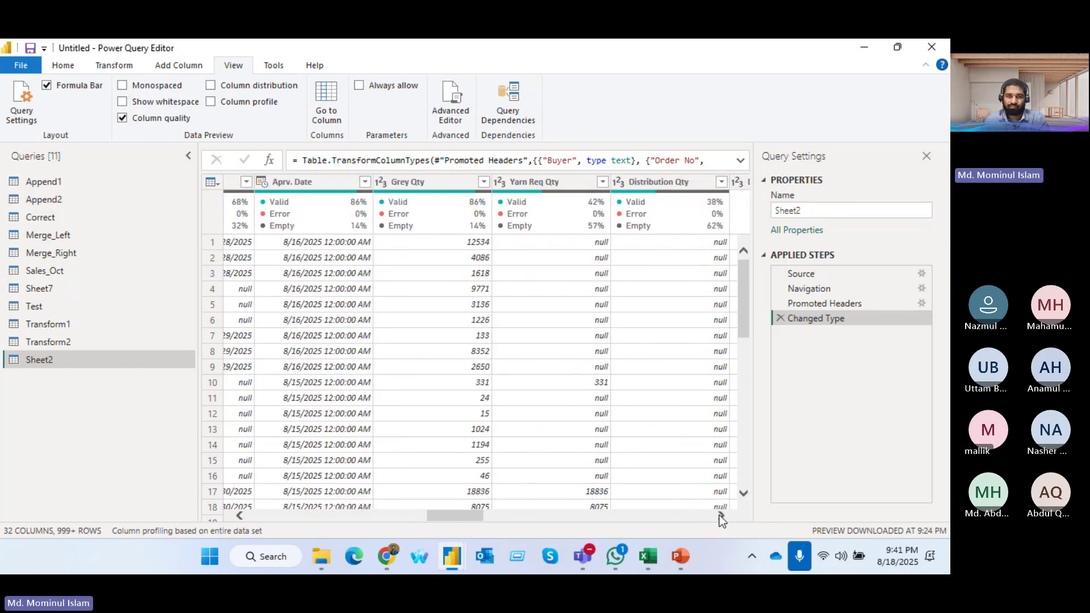
click(720, 516)
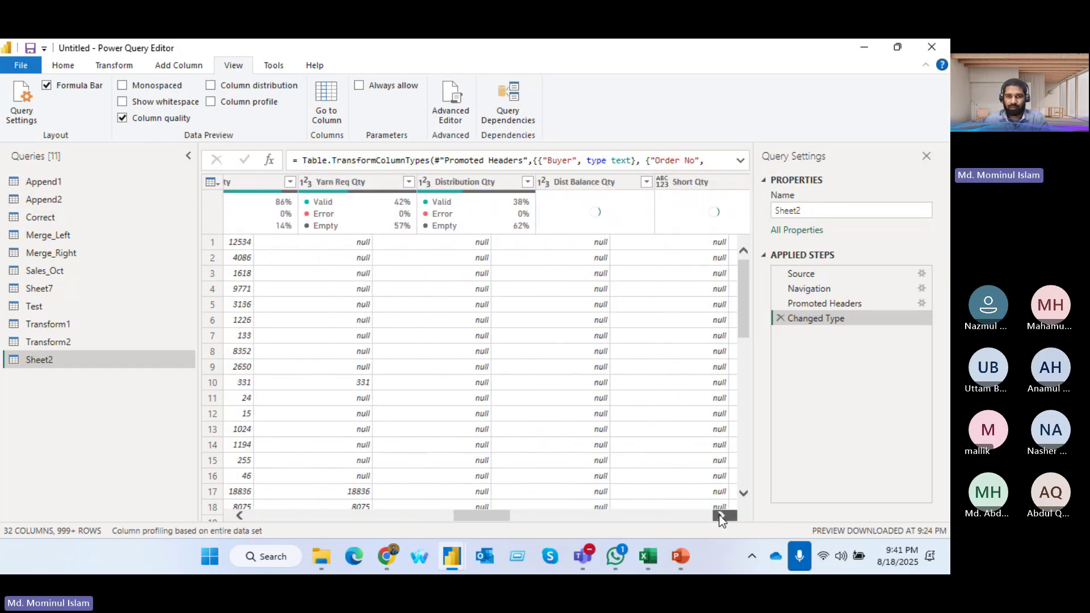
click(720, 515)
click(719, 515)
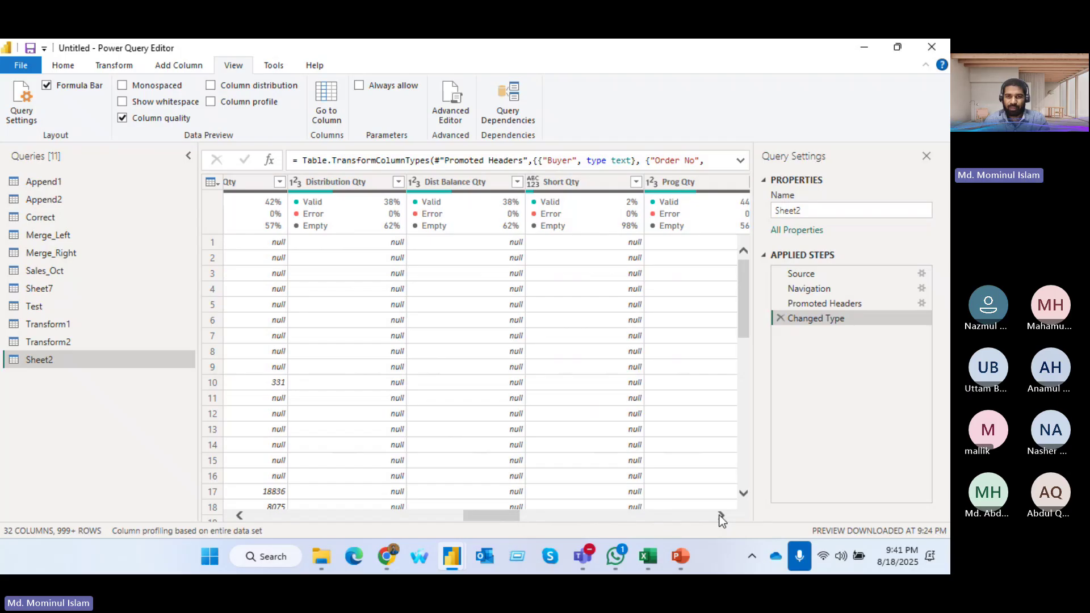
click(720, 516)
click(719, 516)
click(720, 515)
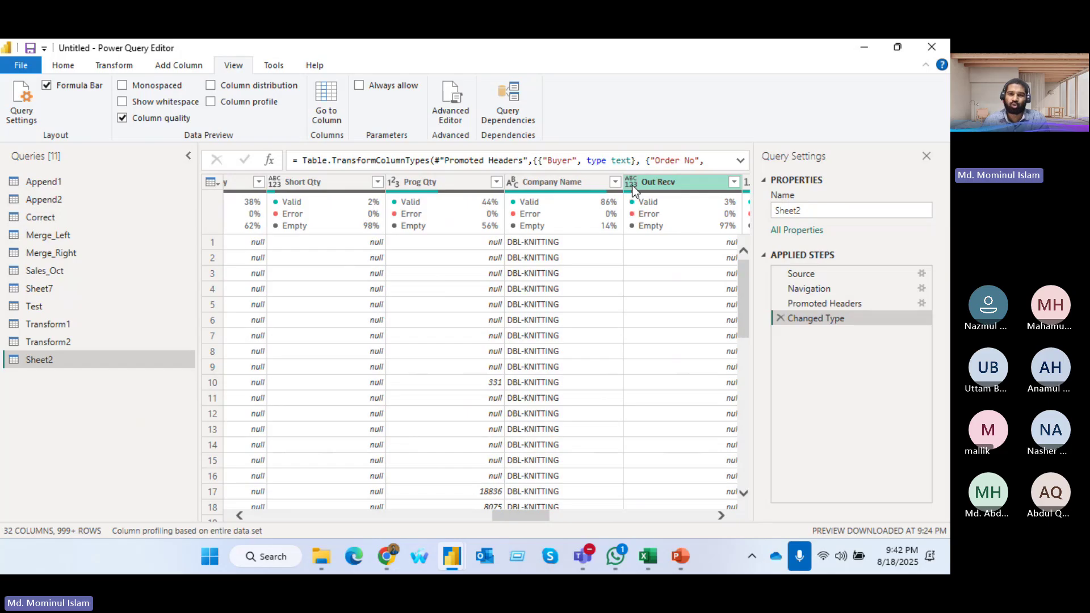
drag(510, 512, 519, 513)
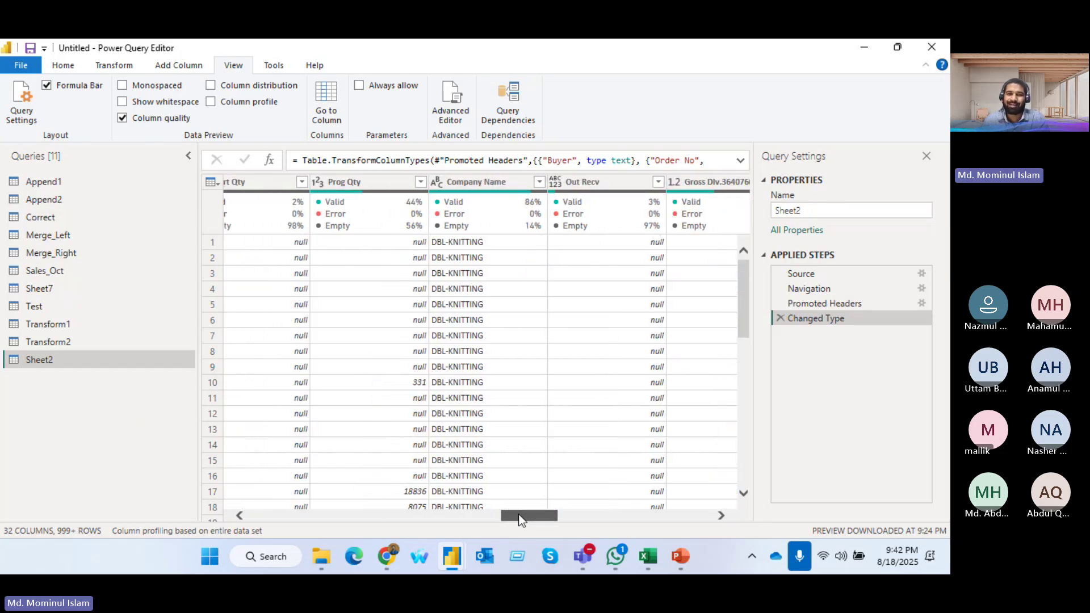
- Load and review the full list of Out Recv filter values, and set the column's data type to Decimal Number
click(554, 182)
click(657, 182)
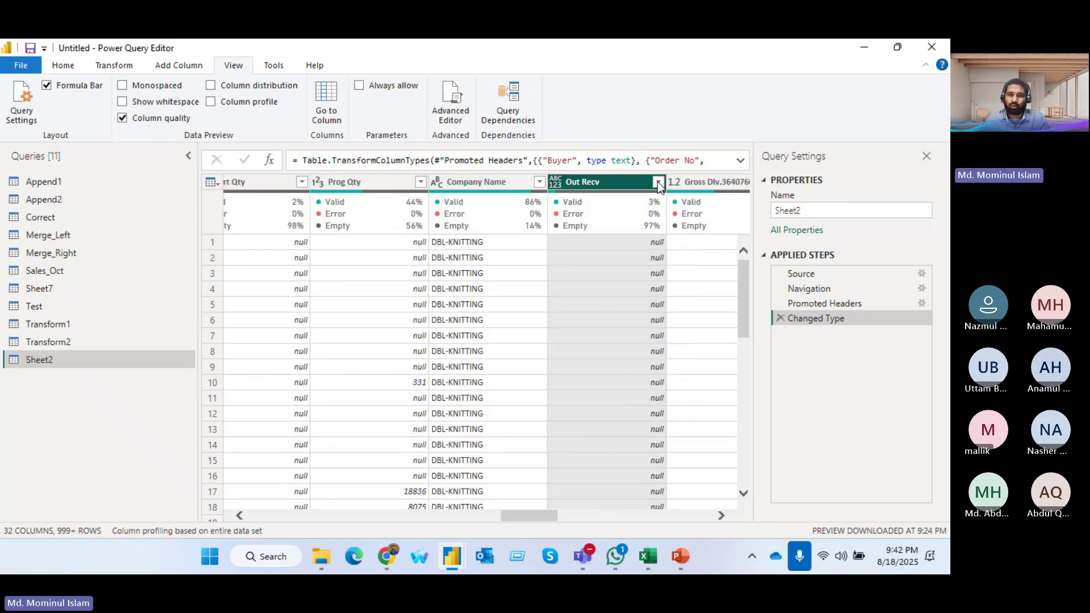
click(657, 182)
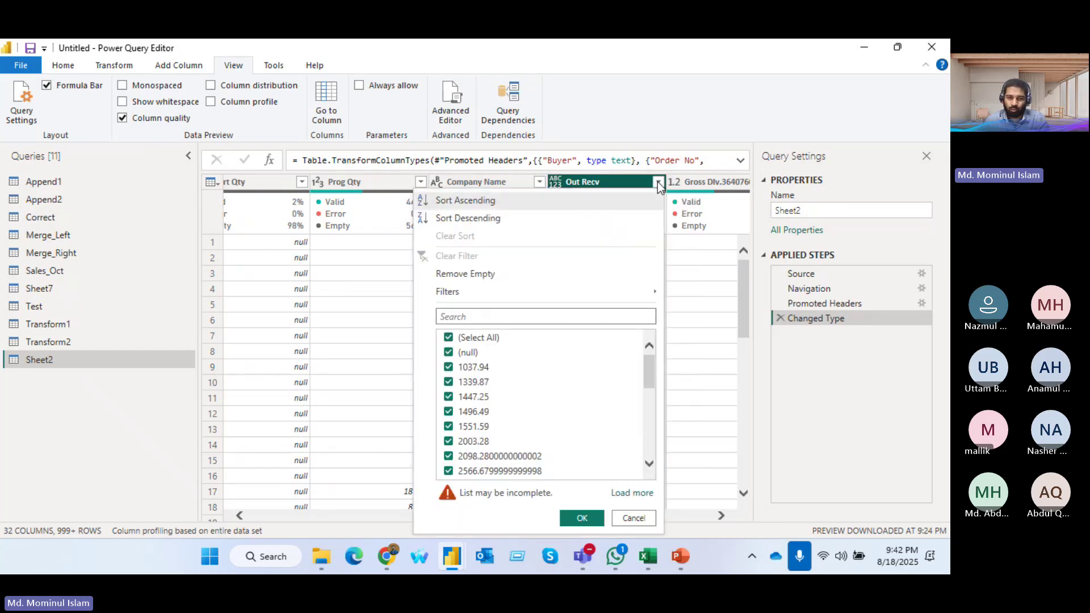
click(629, 492)
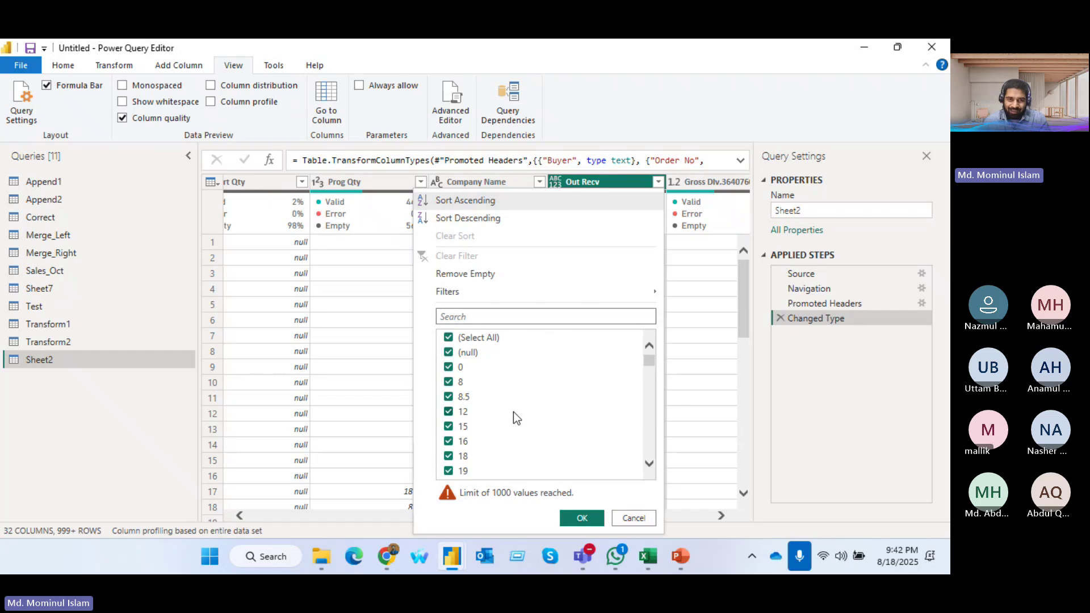
scroll(476, 382, down, 10)
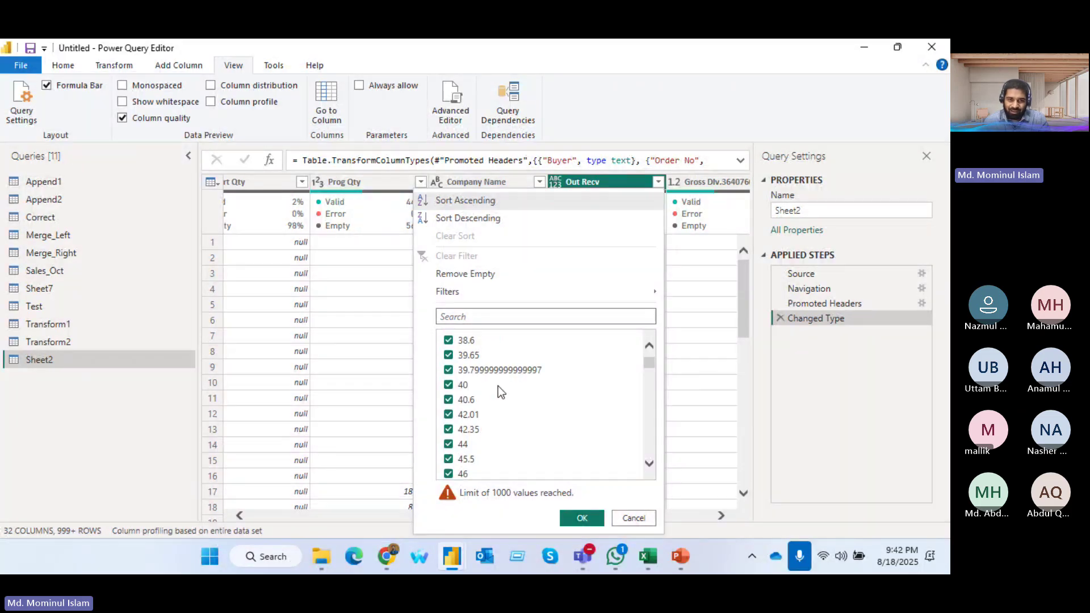
scroll(491, 417, down, 20)
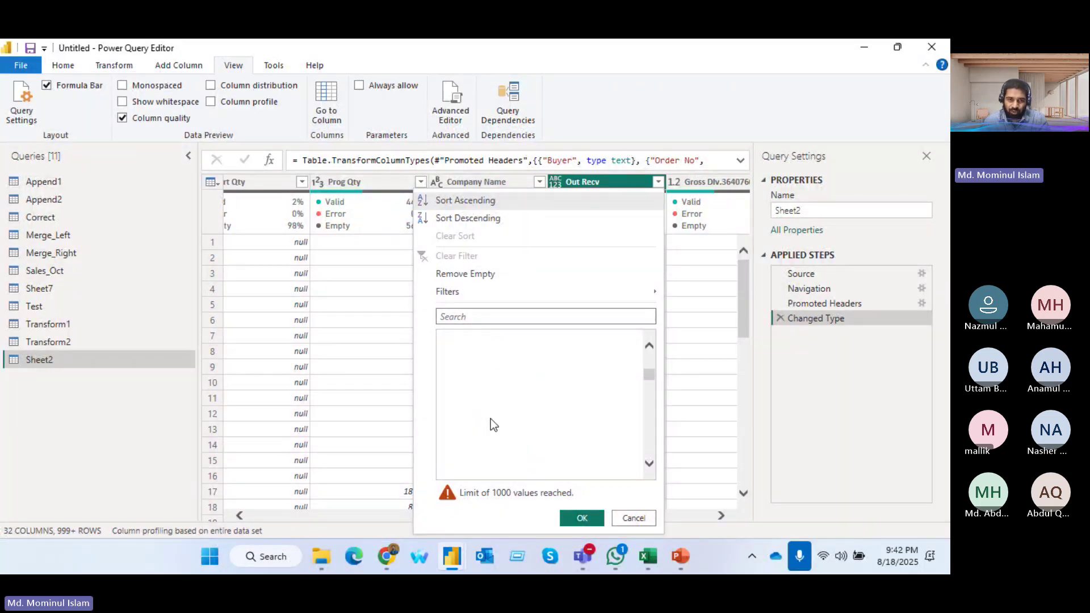
scroll(490, 424, down, 3)
drag(652, 379, 642, 444)
scroll(643, 444, down, 1)
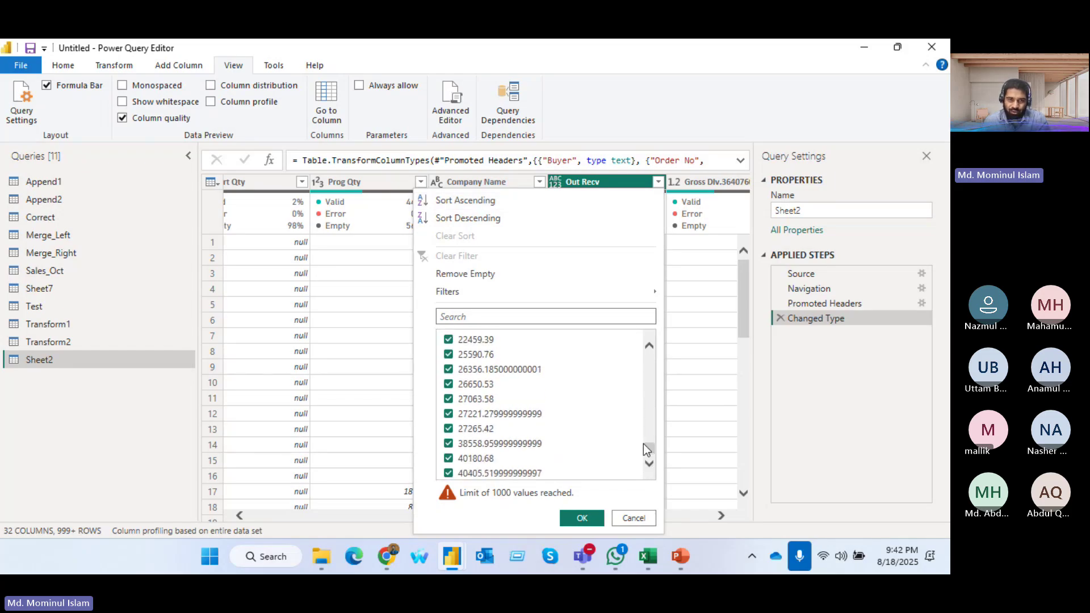
click(681, 398)
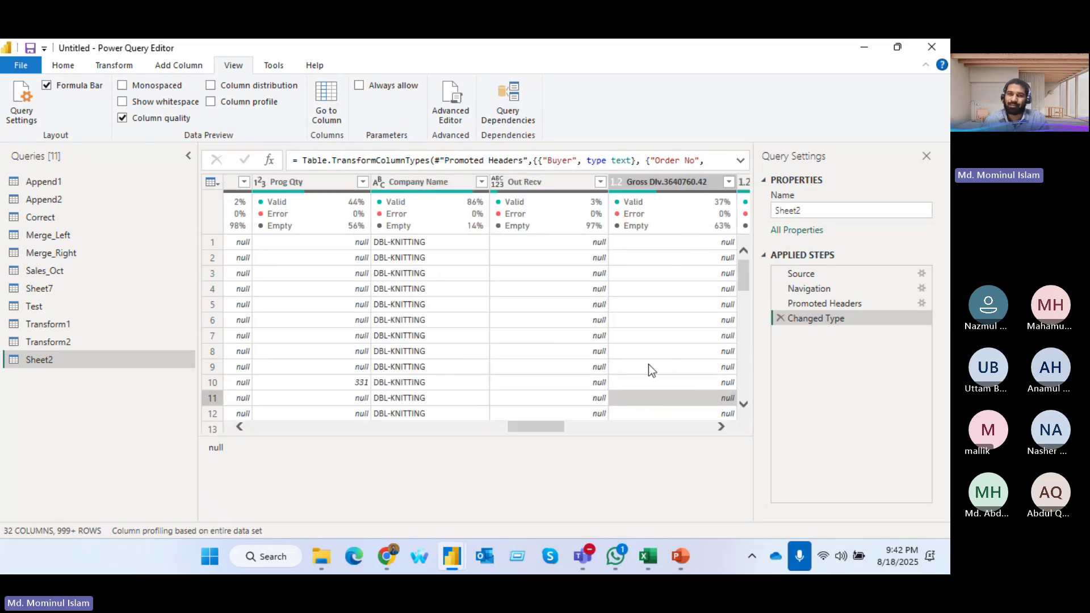
click(498, 182)
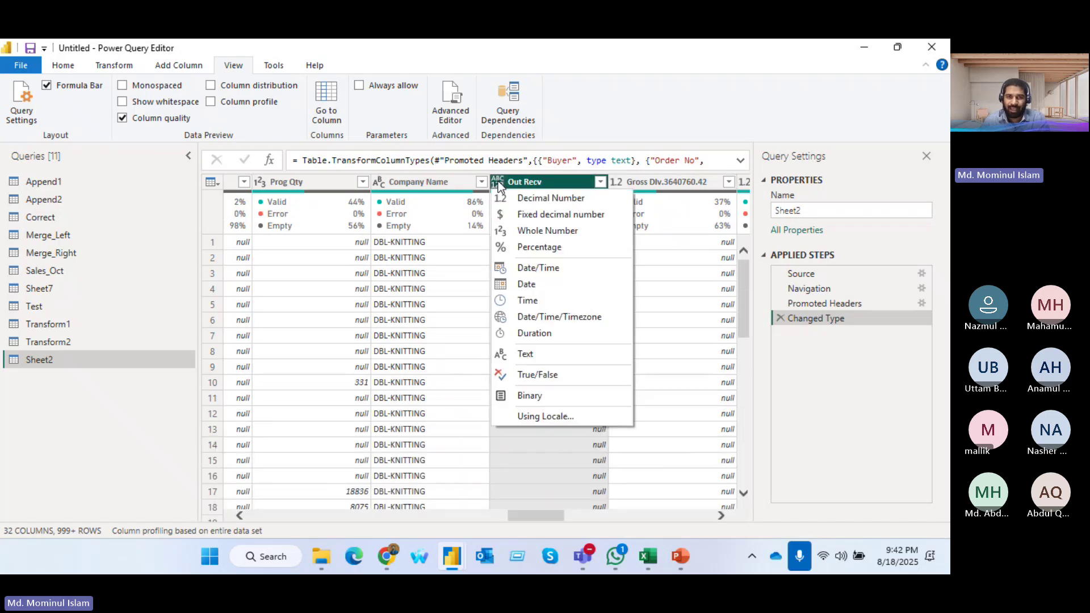
click(552, 198)
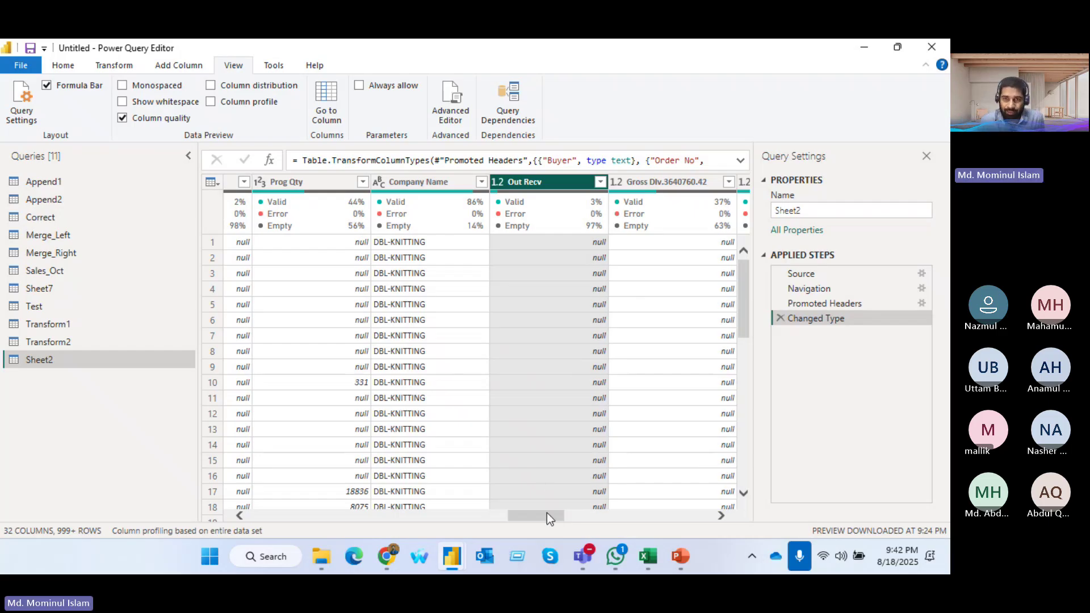
- Examine the column quality figures of the remaining columns through Row SL and return to the Short Qty column
drag(547, 513, 723, 513)
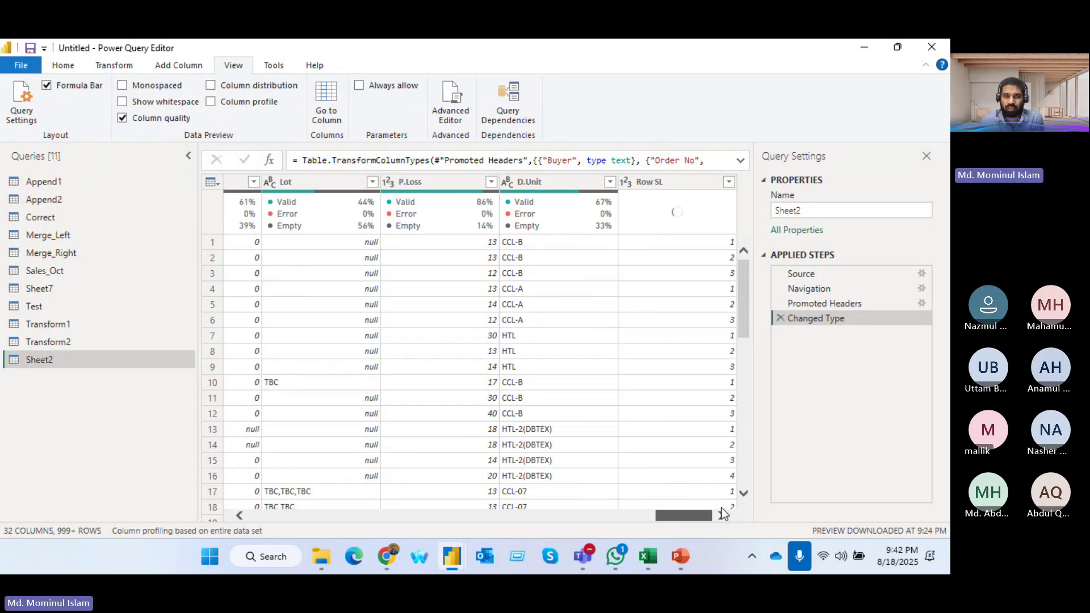
mouse_move(570, 215)
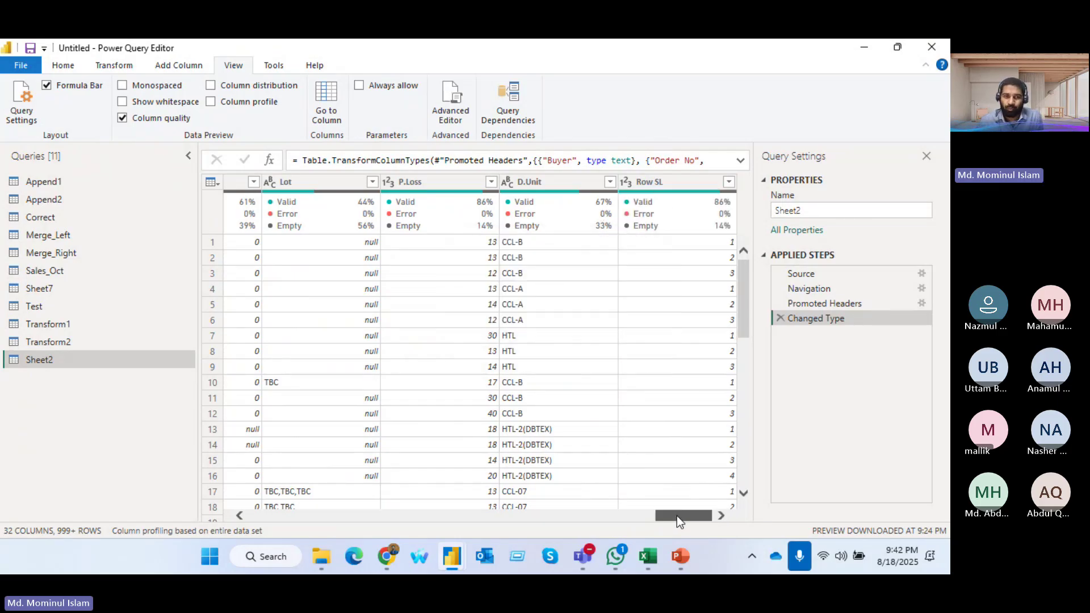
drag(679, 516, 476, 494)
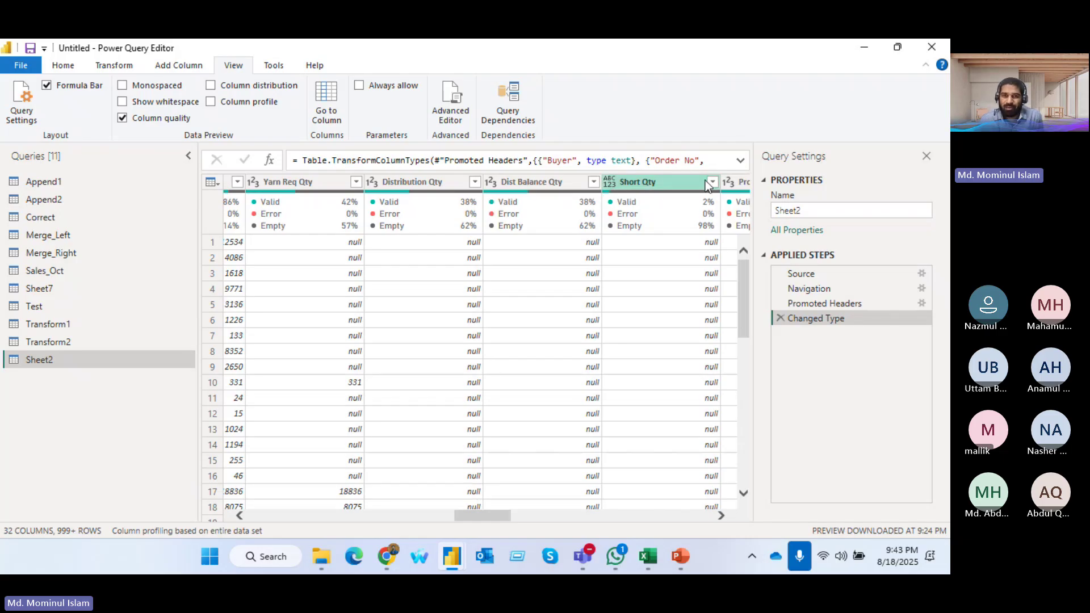
- Load and review the full list of Short Qty filter values, and set the column's data type to Text
click(608, 184)
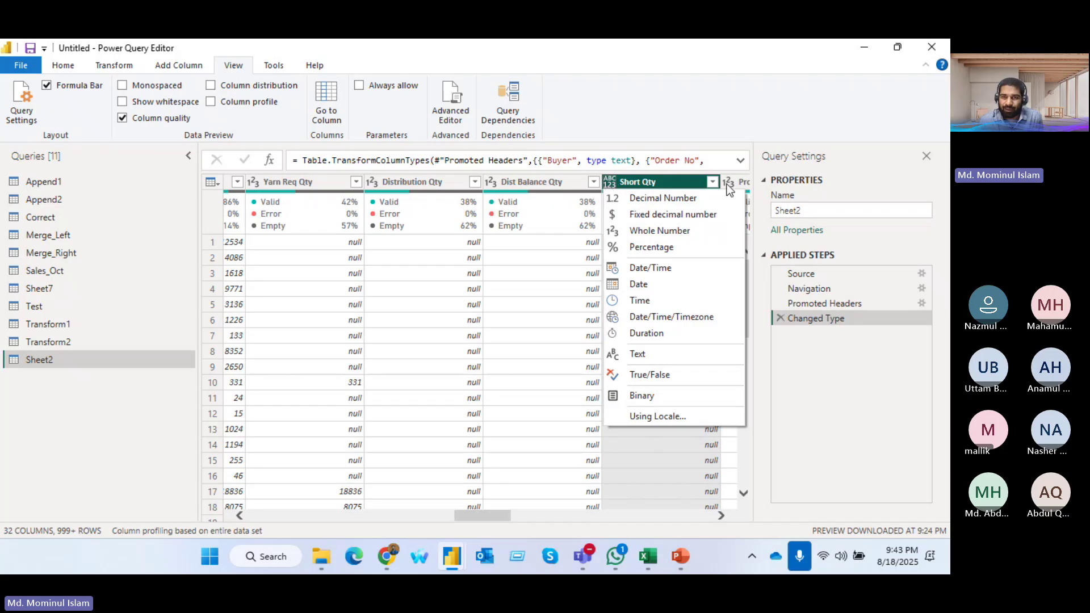
click(712, 181)
click(712, 182)
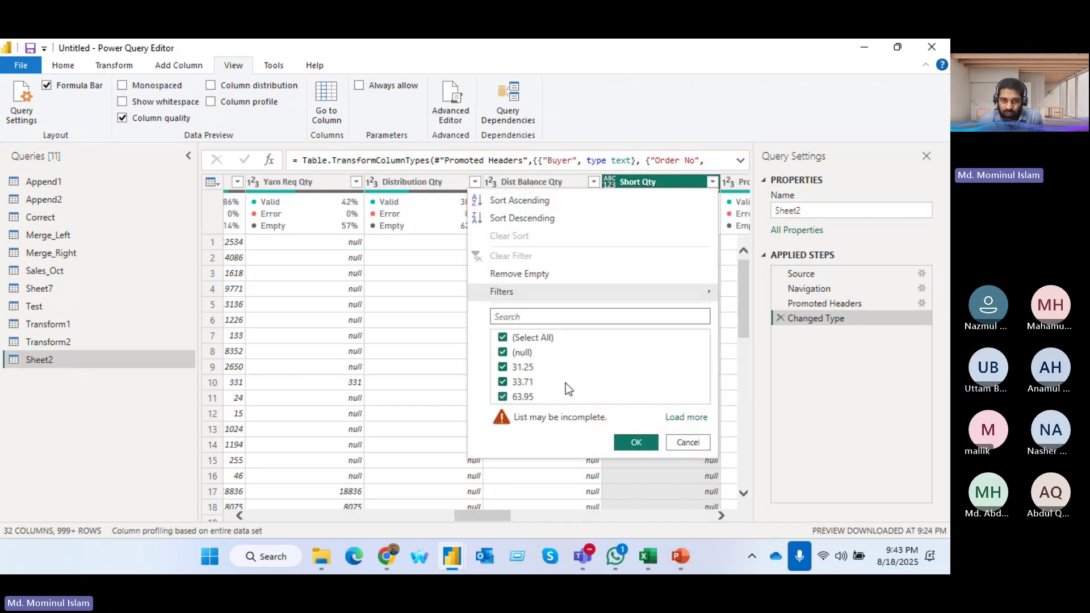
click(686, 417)
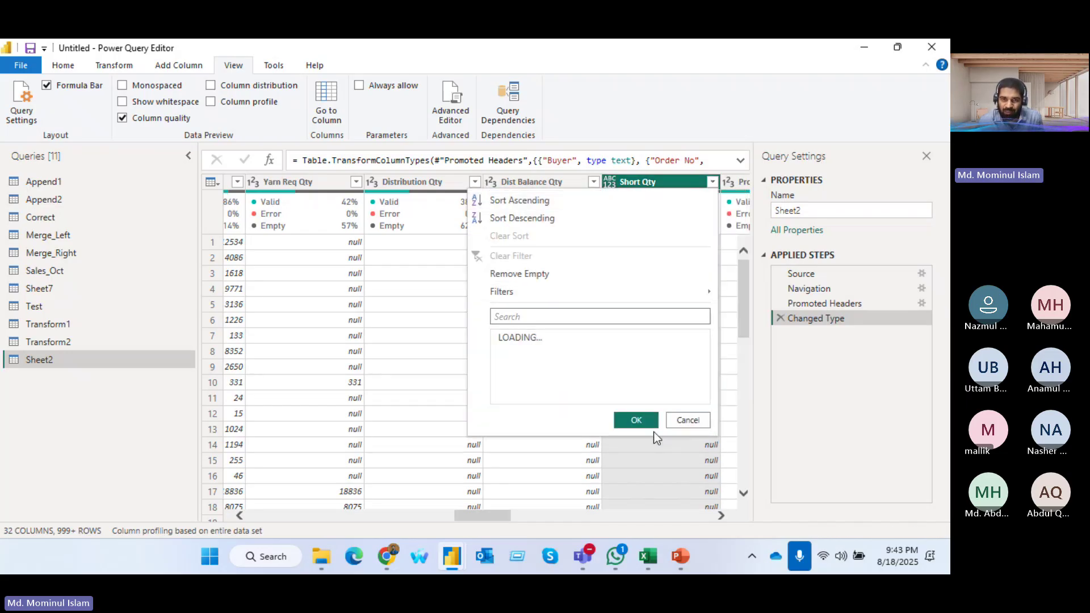
scroll(513, 471, down, 3)
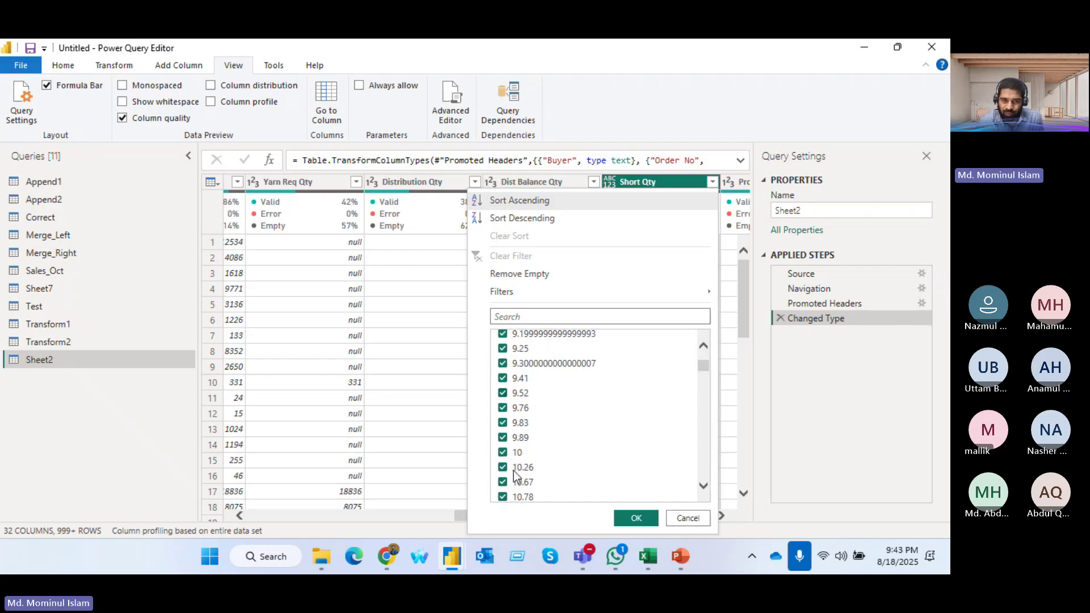
scroll(517, 471, down, 3)
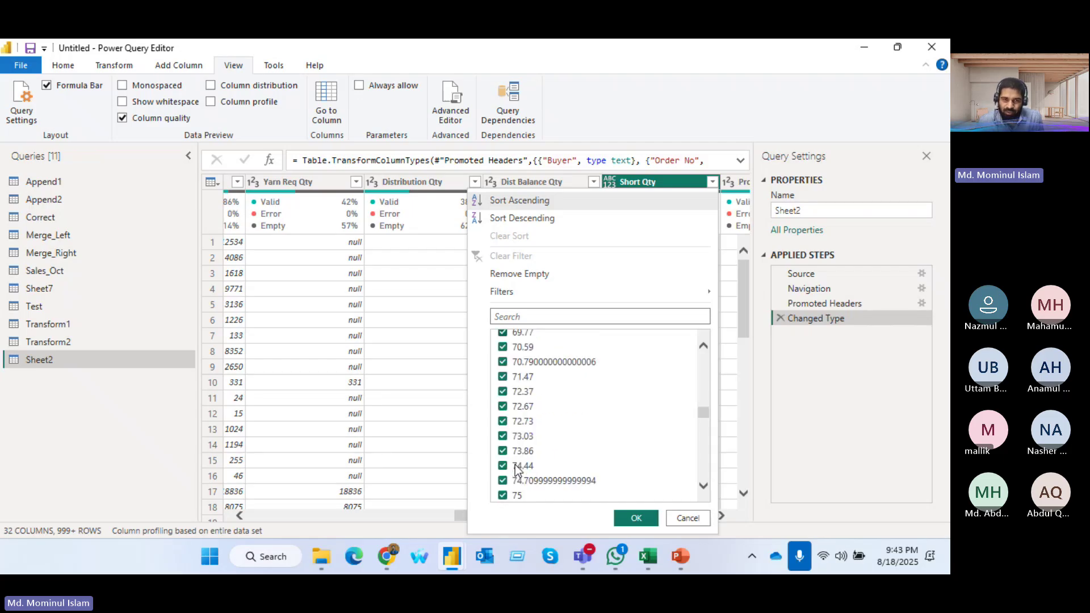
drag(698, 425, 702, 471)
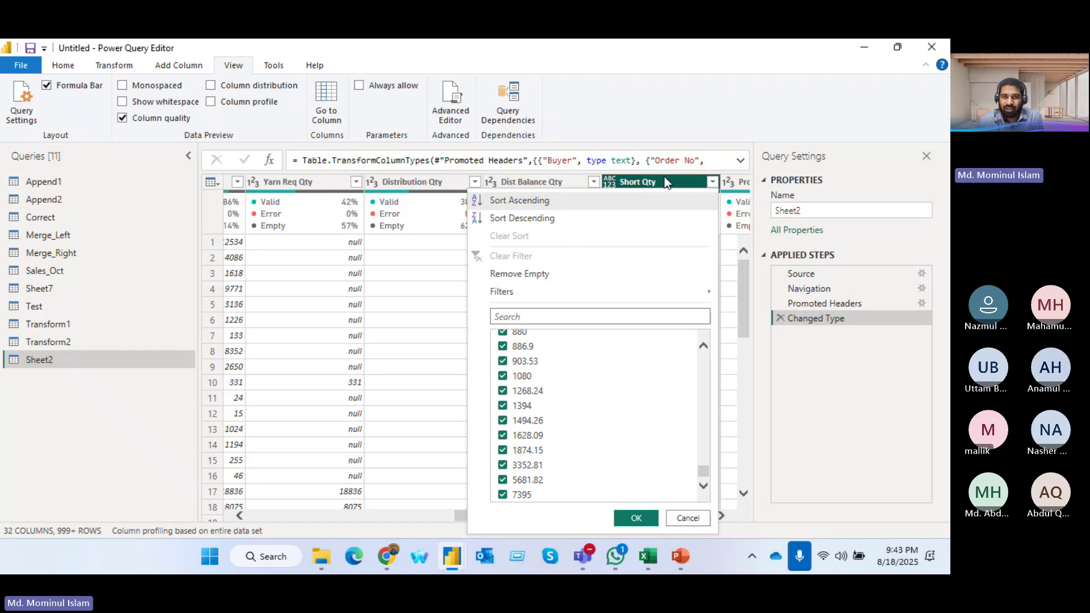
click(617, 185)
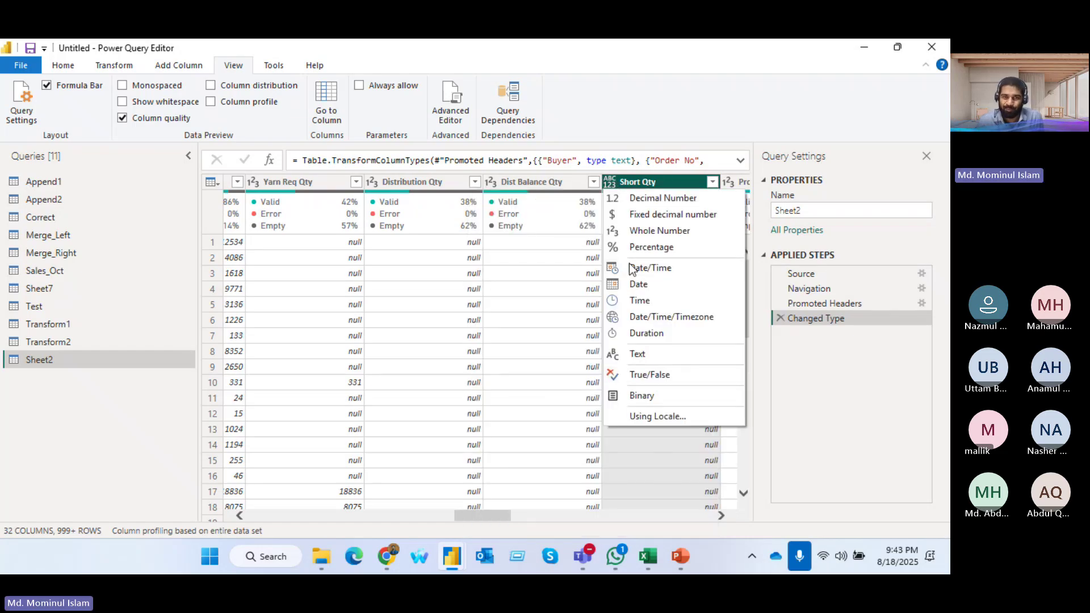
click(613, 354)
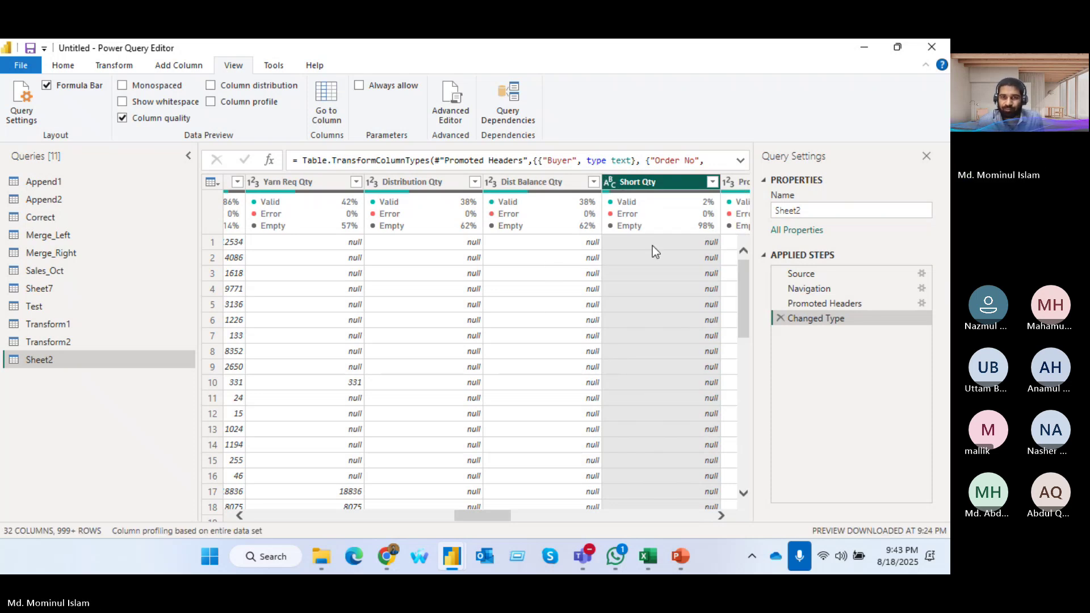
- Reload the complete list of Short Qty filter values and apply the filter with all values selected
click(534, 182)
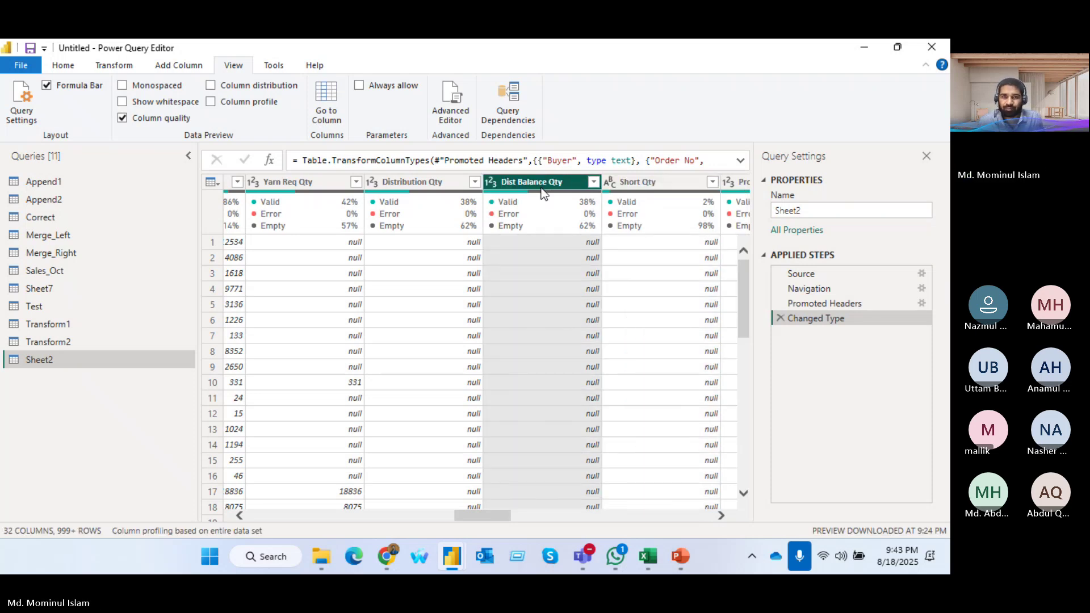
click(651, 181)
click(713, 181)
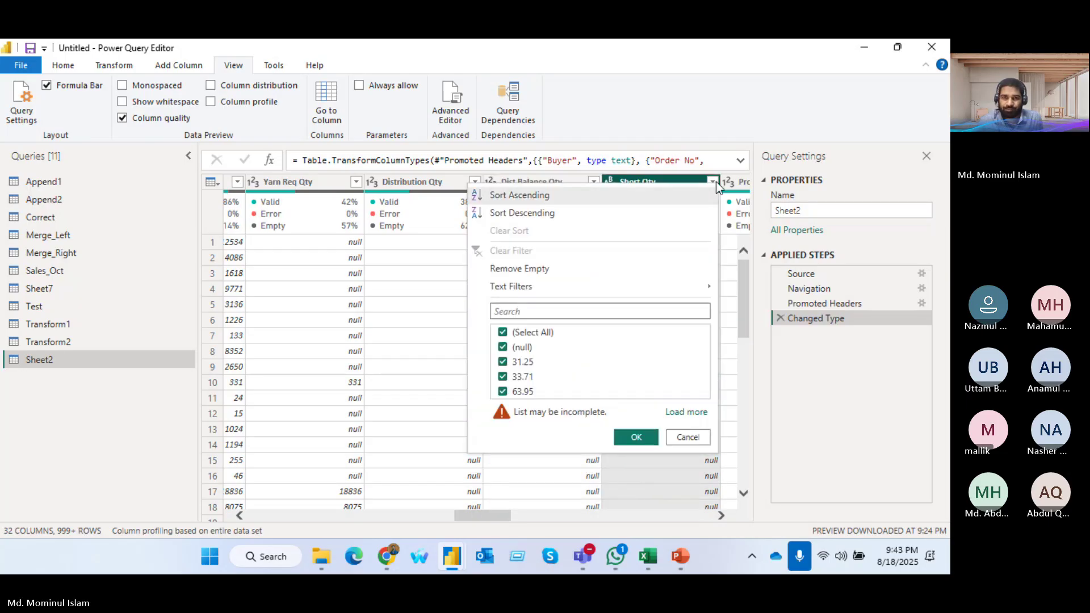
click(685, 412)
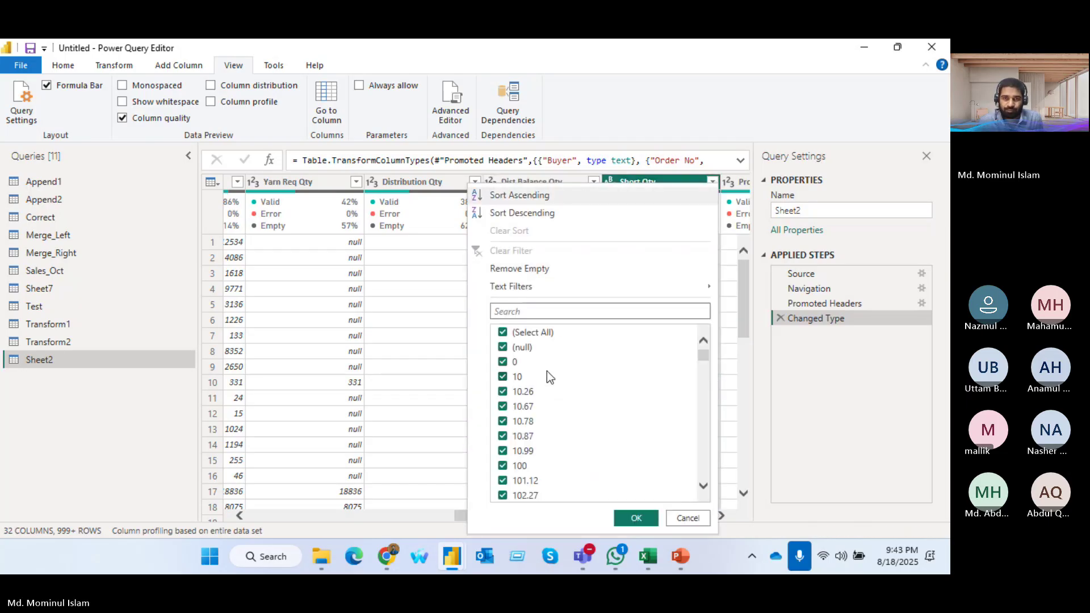
click(636, 519)
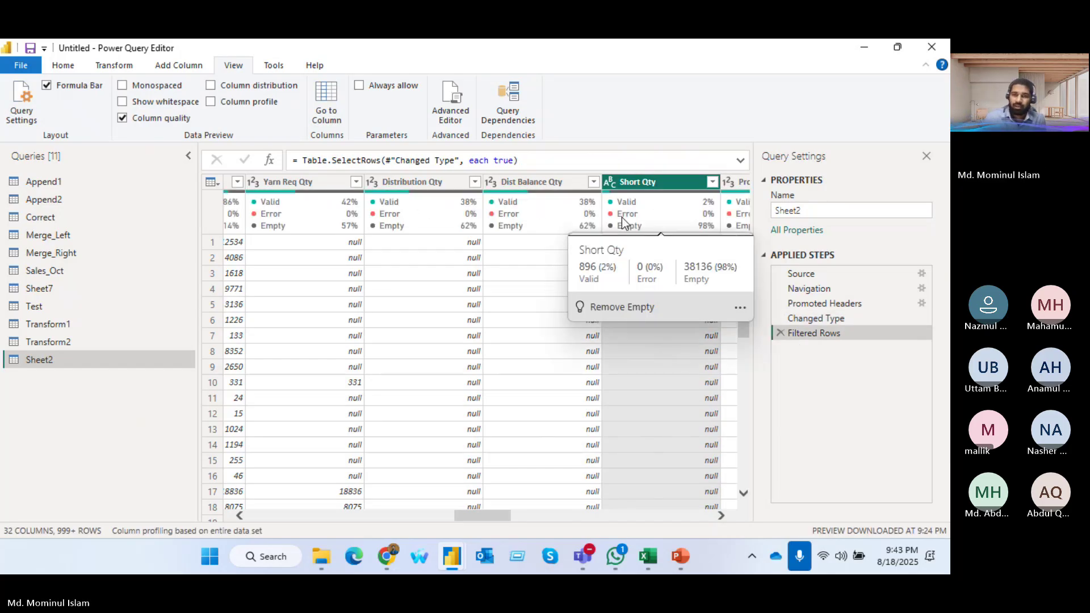
- Review the Short Qty values down the rows and set the column's data type to Decimal Number
scroll(686, 393, down, 20)
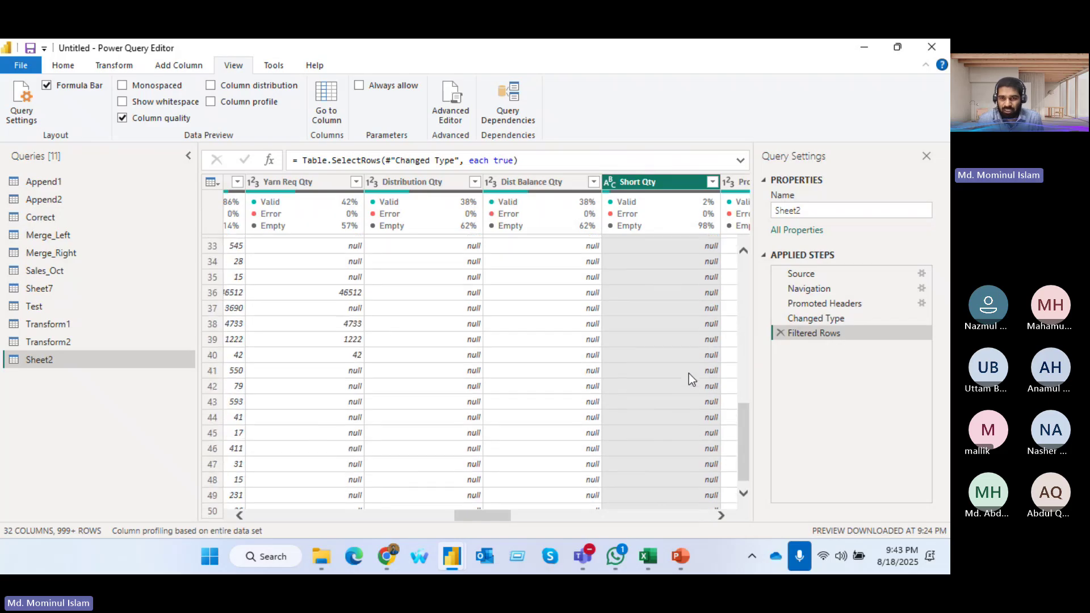
scroll(693, 435, down, 10)
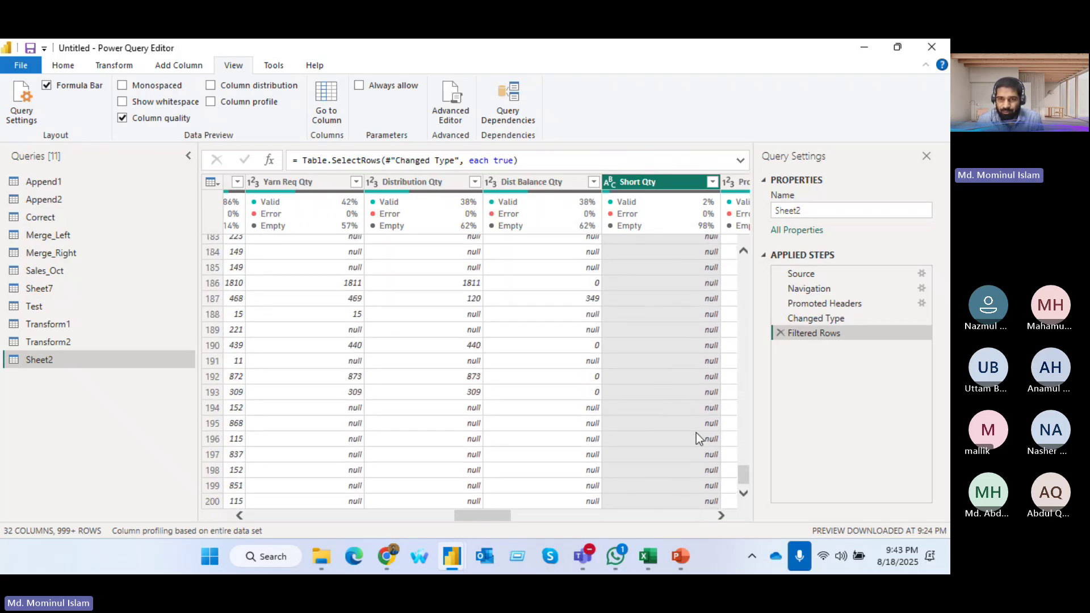
drag(743, 476, 757, 246)
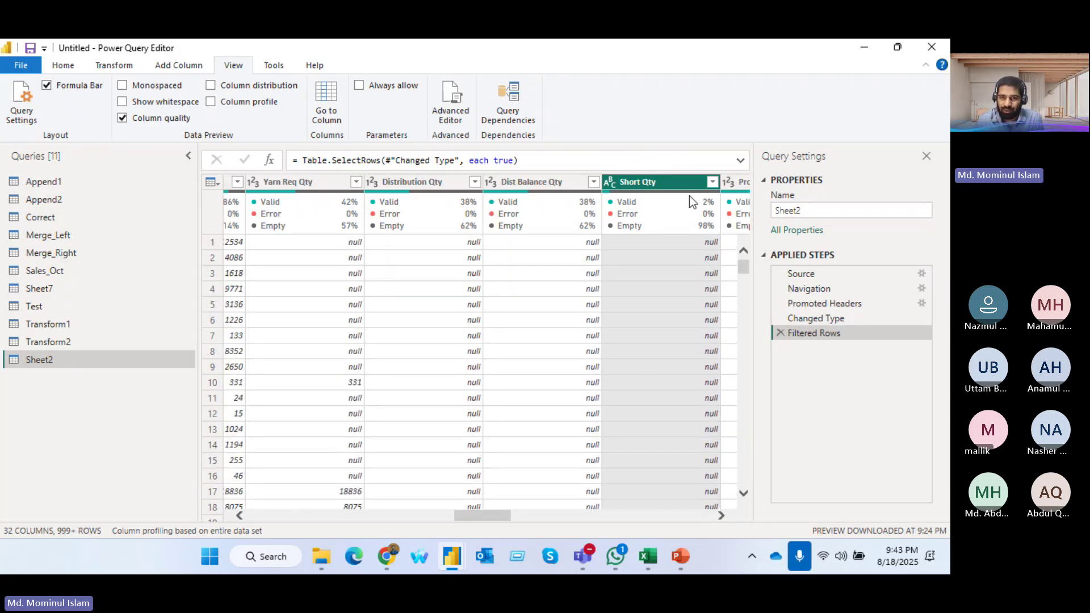
click(611, 182)
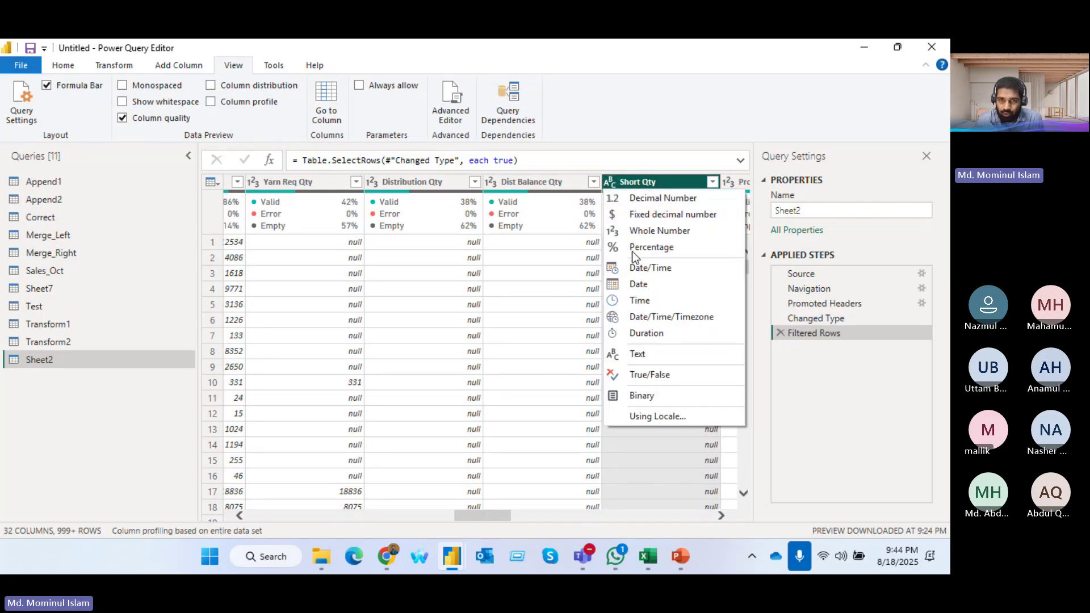
click(614, 199)
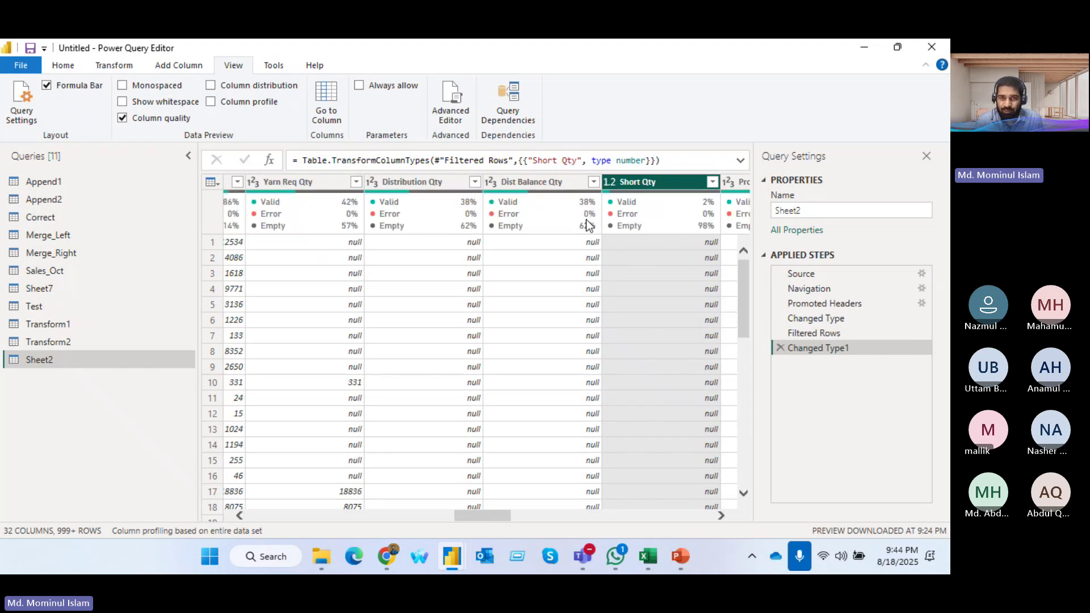
- Change the Short Qty column's data type to Text, replacing the current conversion, and check its column quality figures
click(609, 182)
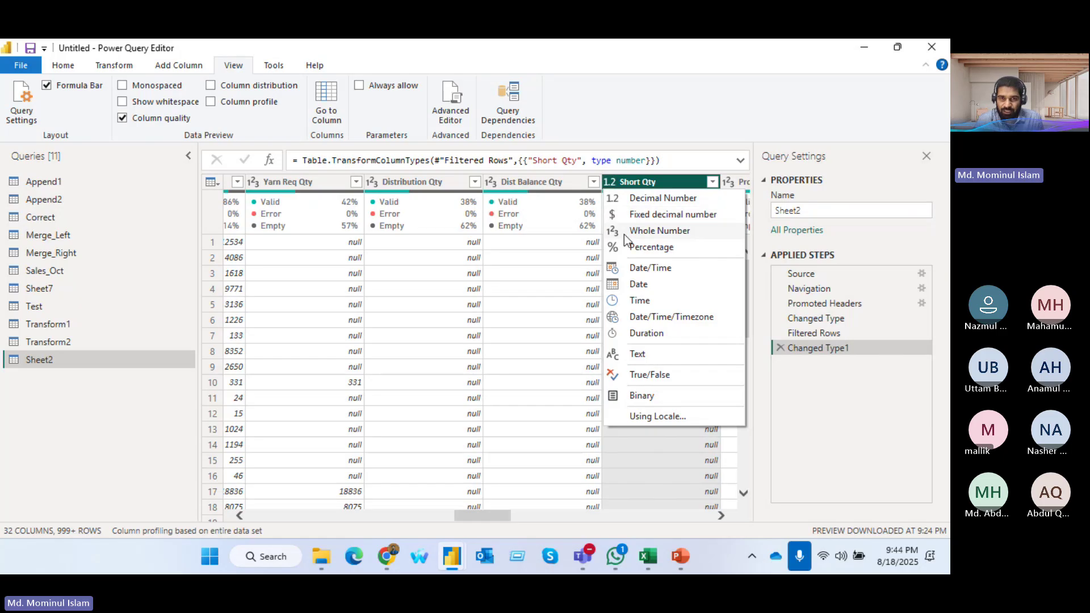
click(637, 353)
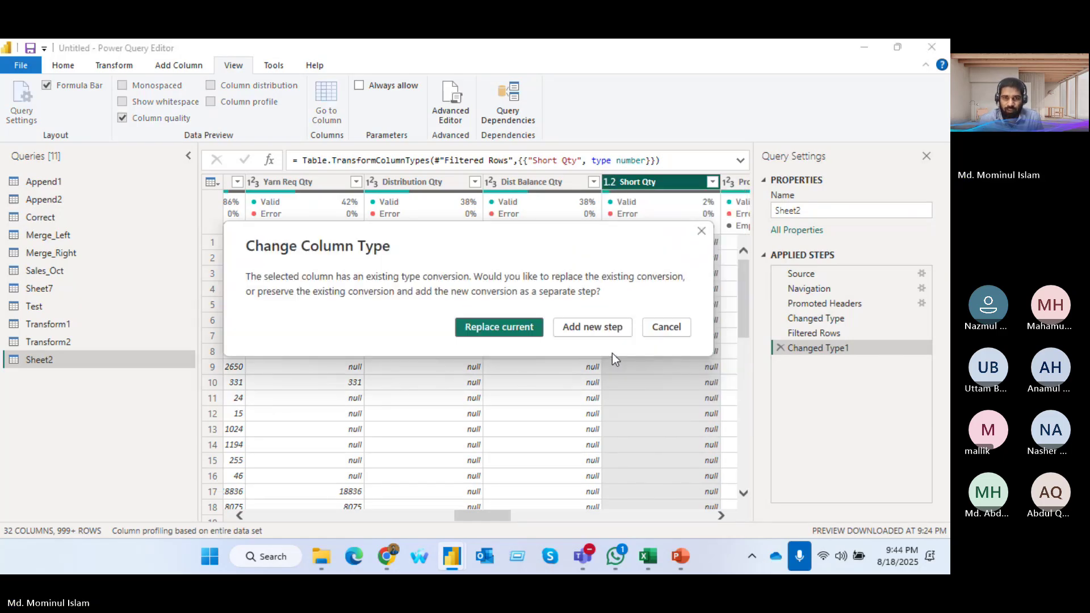
click(491, 327)
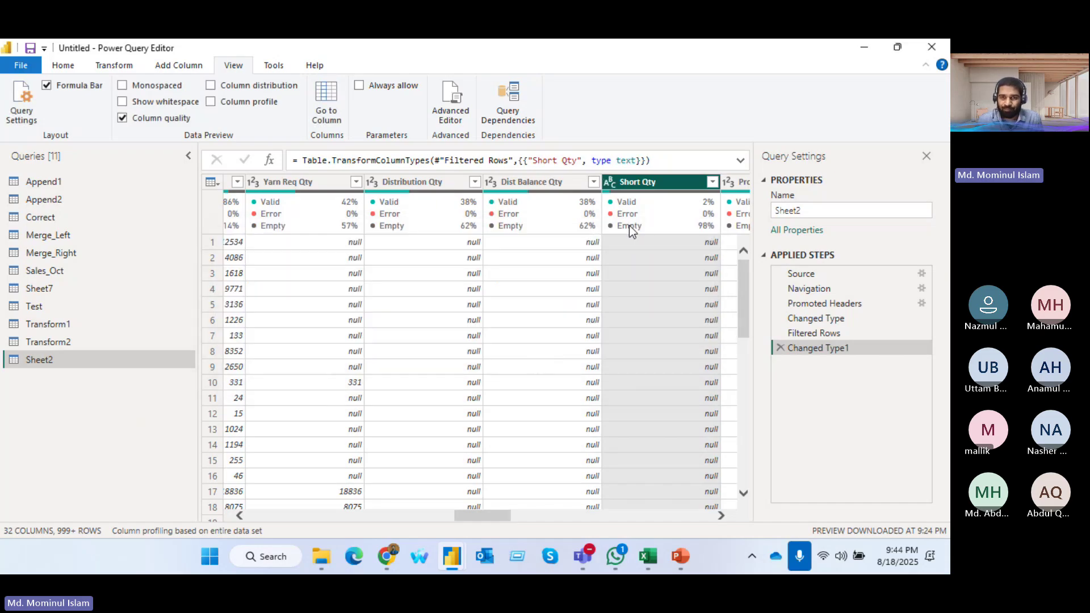
mouse_move(608, 202)
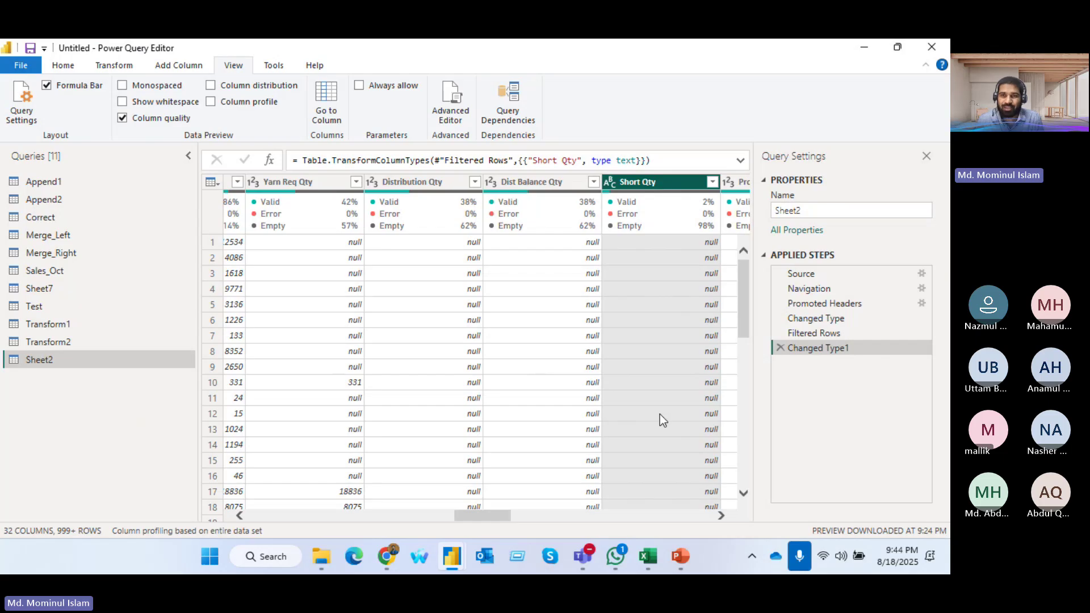
mouse_move(644, 218)
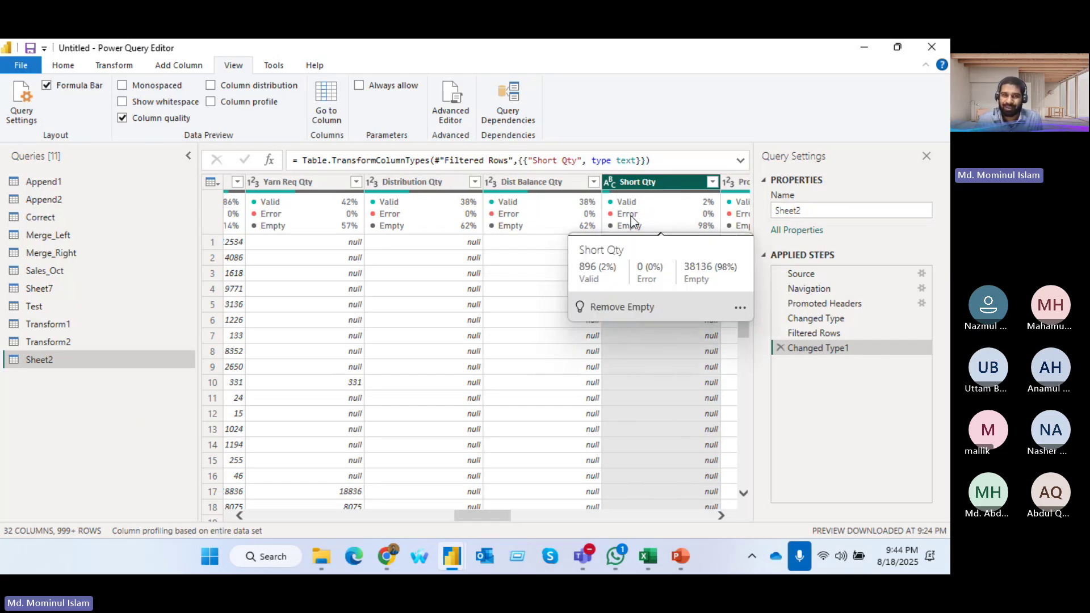
click(508, 187)
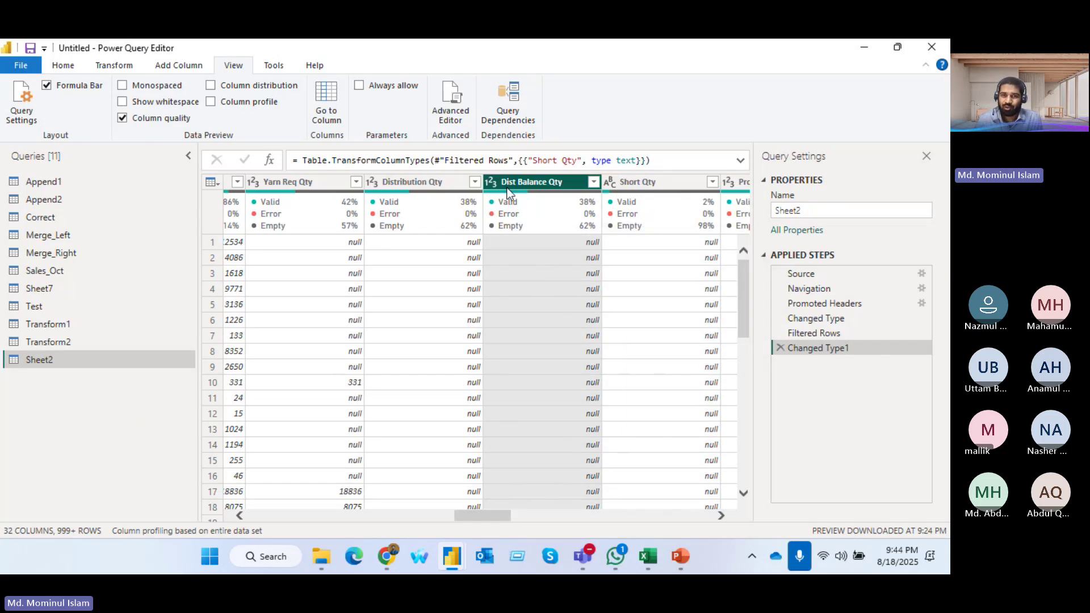
click(643, 182)
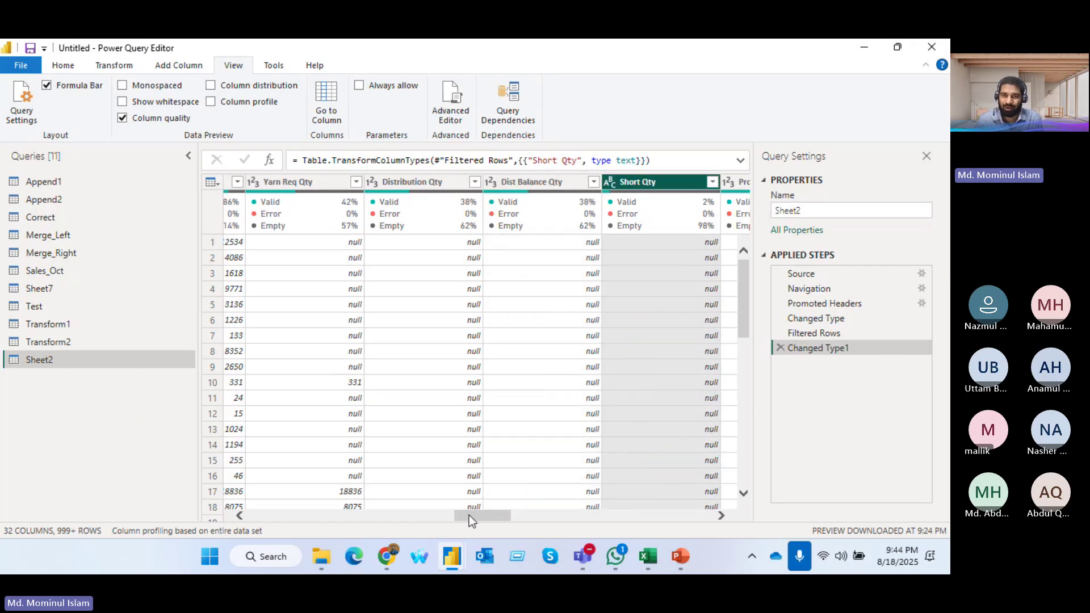
- Review the values in the SL column and set its data type to Decimal Number
drag(473, 516, 219, 526)
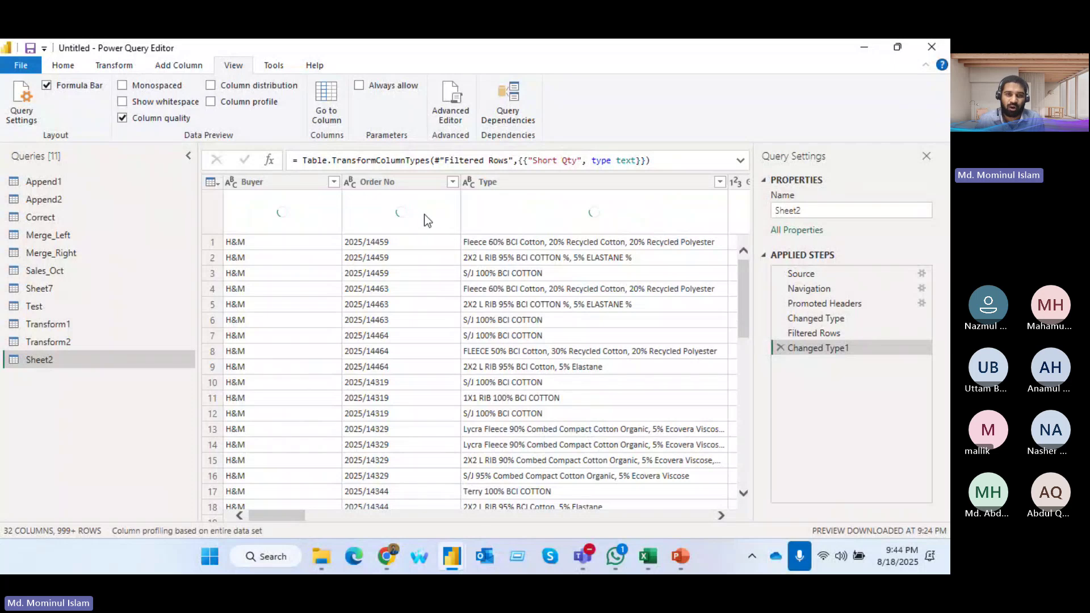
mouse_move(425, 214)
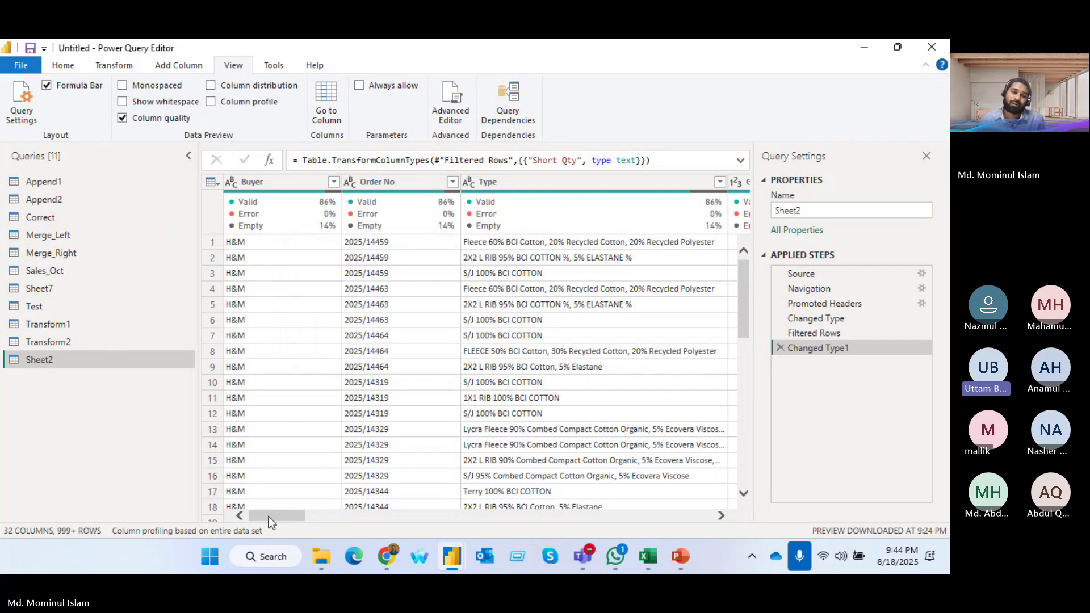
drag(268, 516, 382, 503)
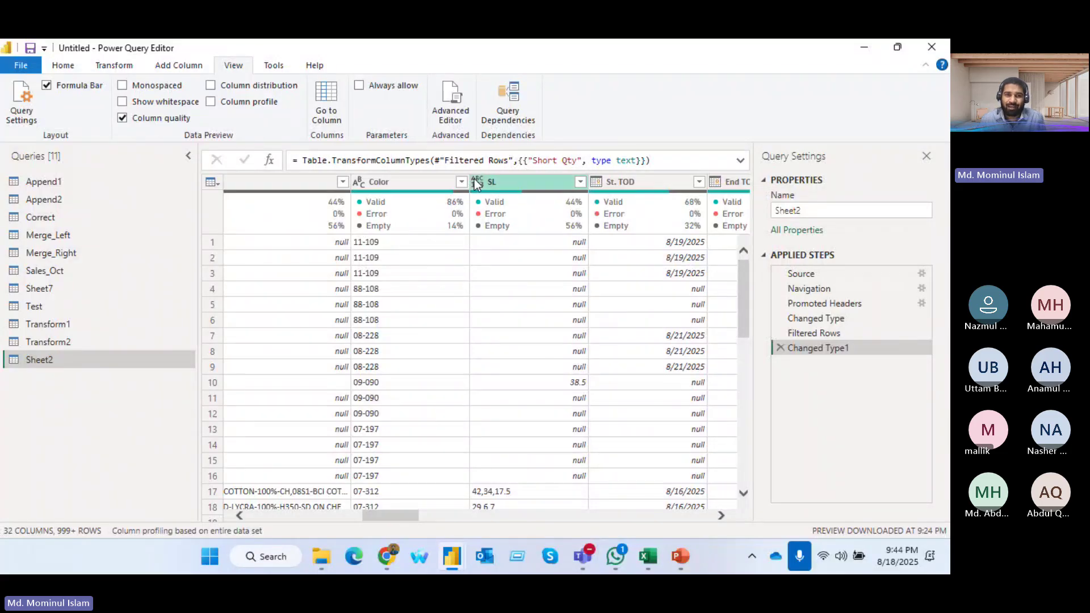
scroll(525, 377, down, 3)
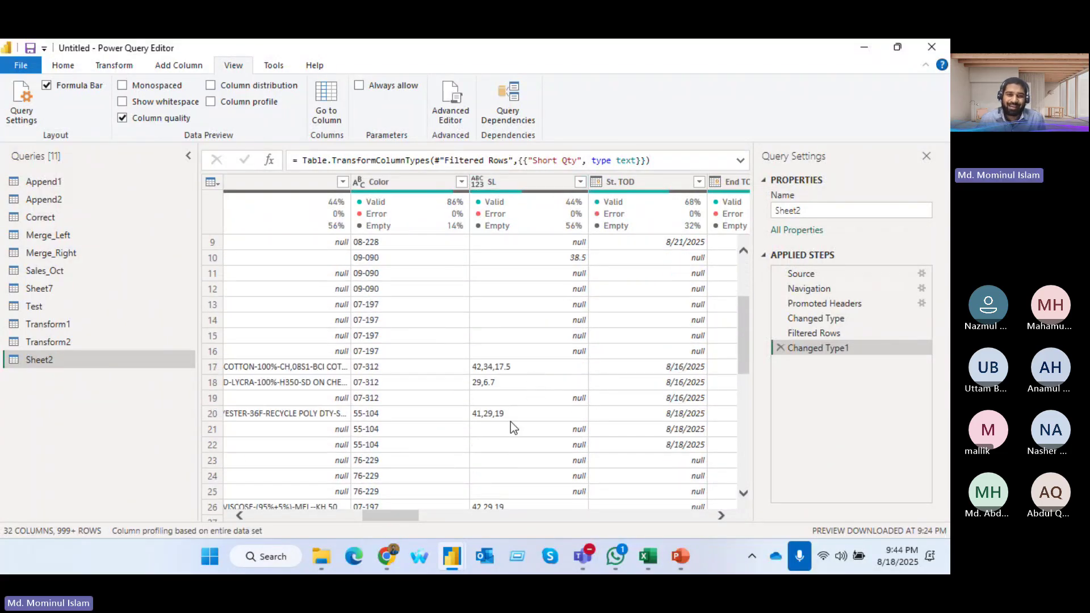
scroll(510, 421, up, 3)
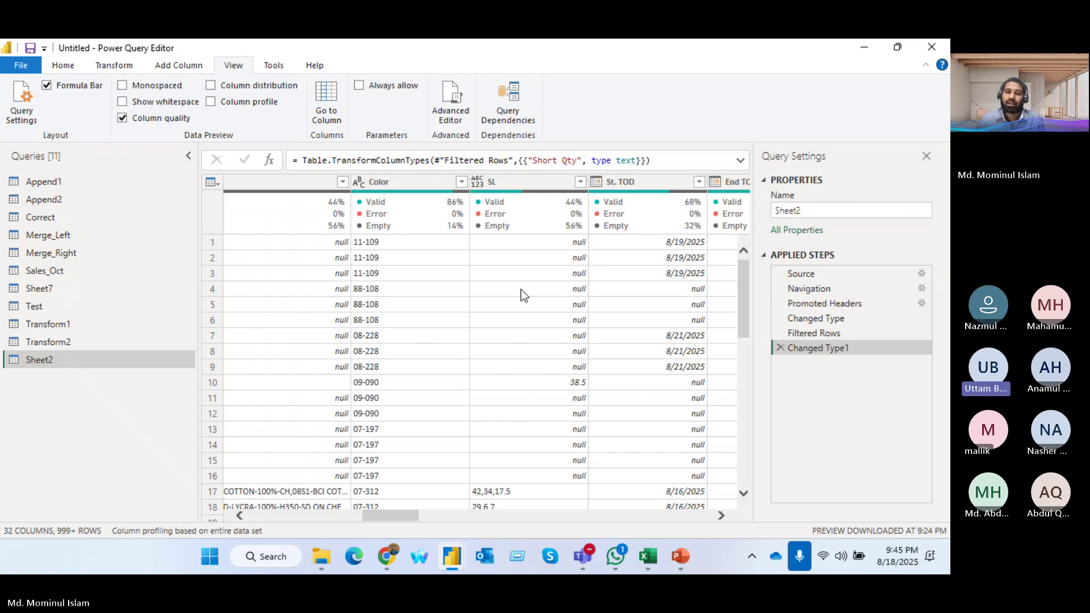
scroll(520, 288, down, 2)
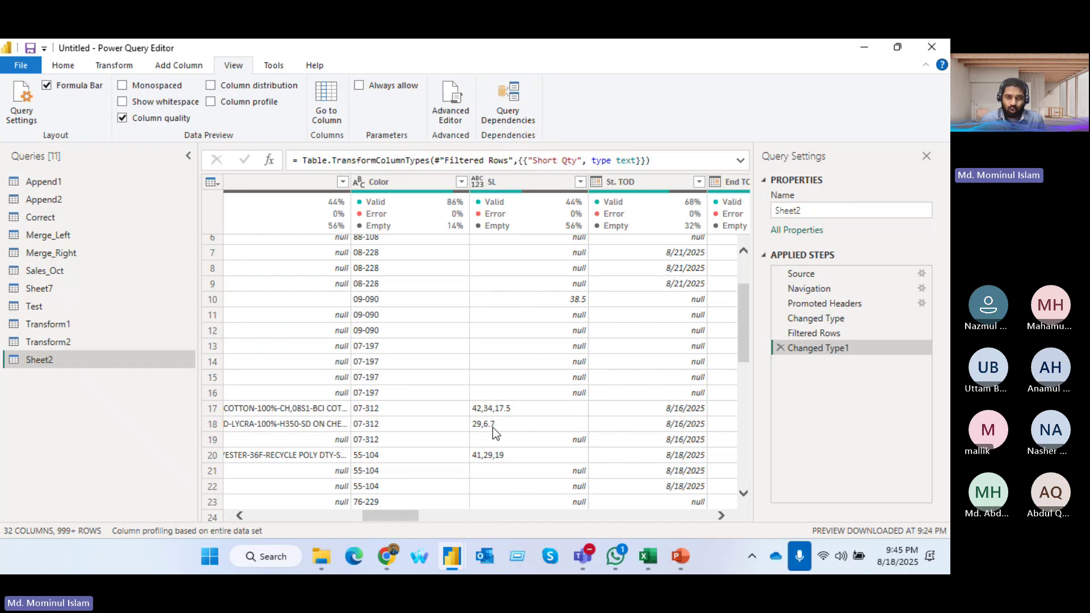
click(479, 182)
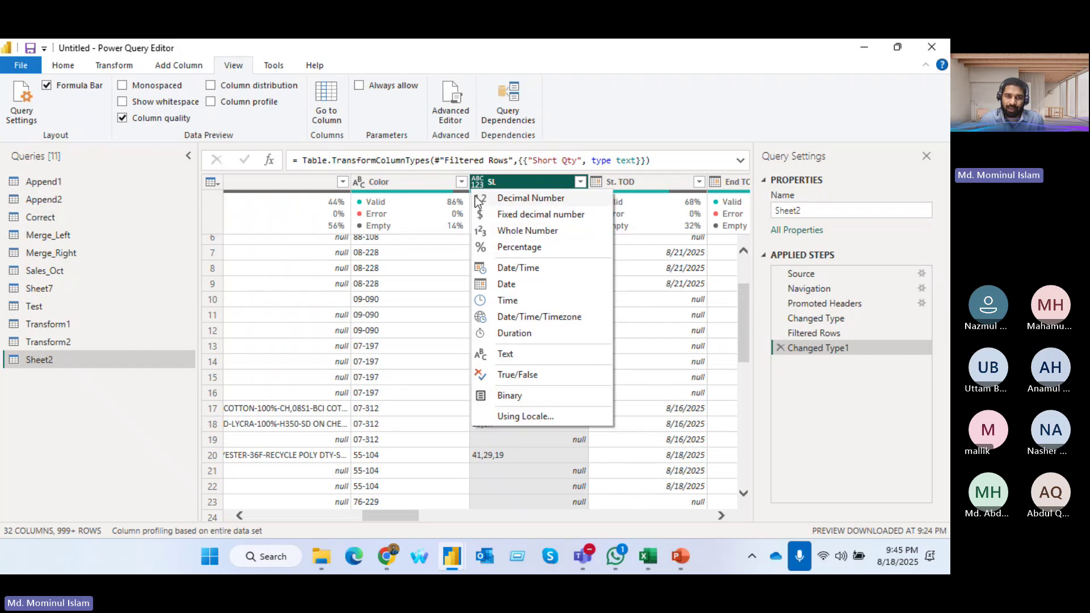
click(530, 197)
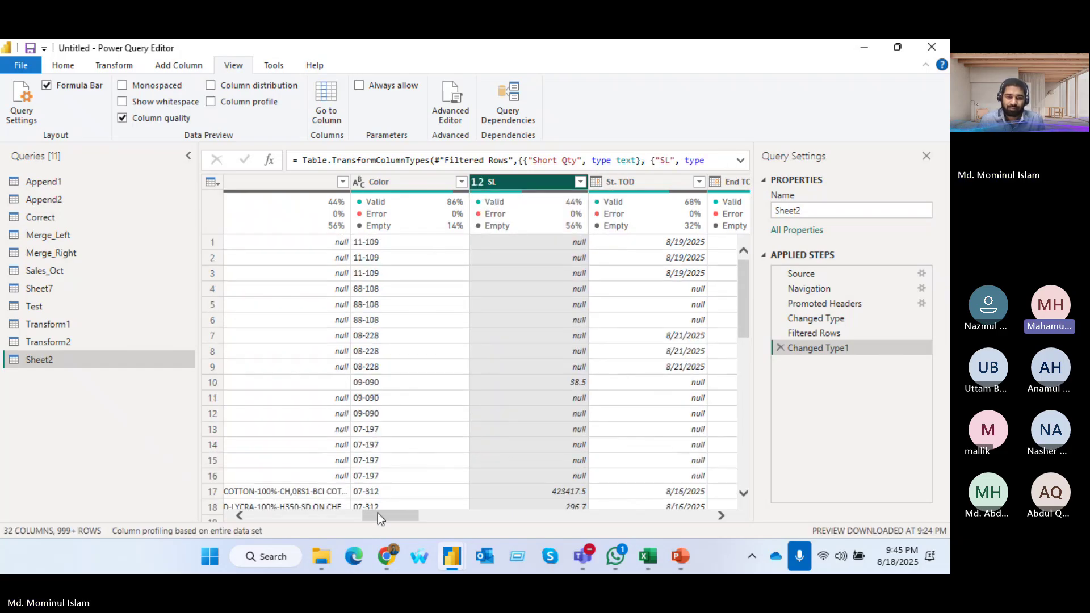
- Examine the converted SL values in the rows and in the column's filter list, leaving the filter unapplied
scroll(493, 346, down, 6)
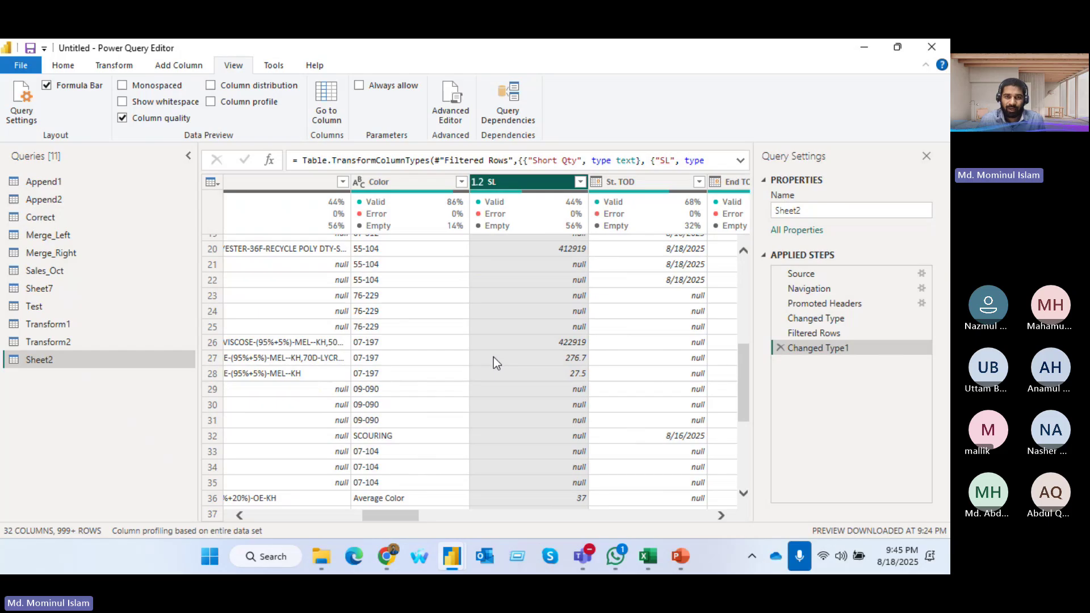
scroll(491, 358, up, 6)
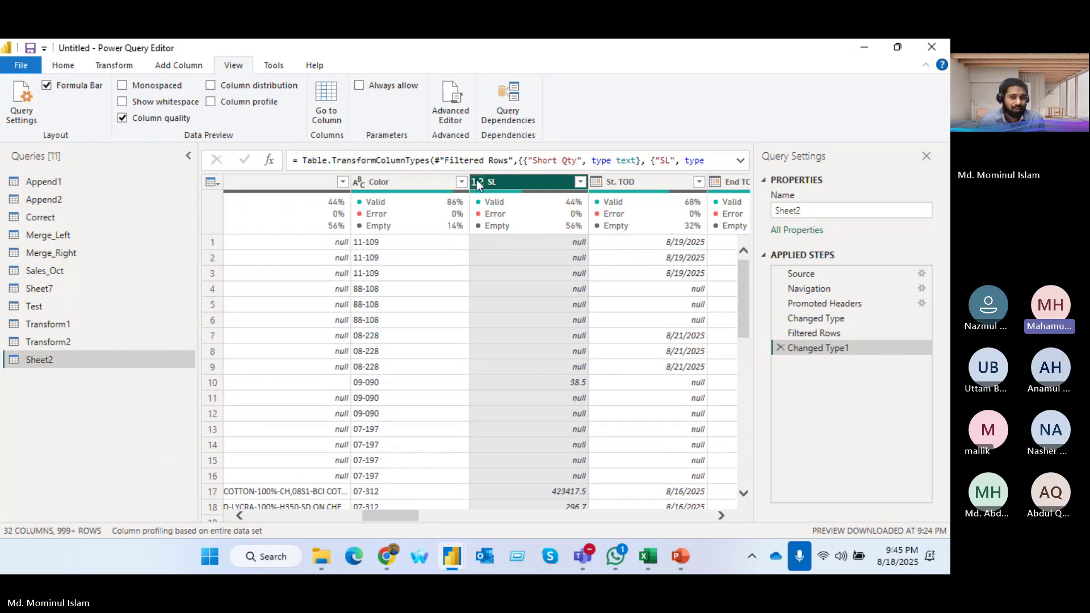
scroll(546, 375, down, 10)
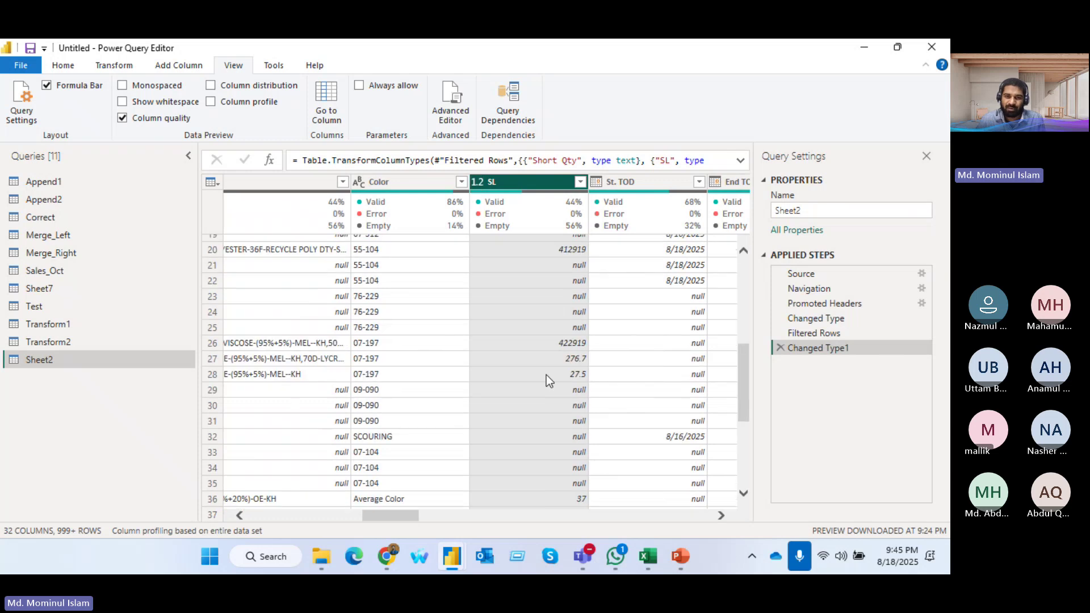
click(580, 182)
scroll(476, 411, down, 15)
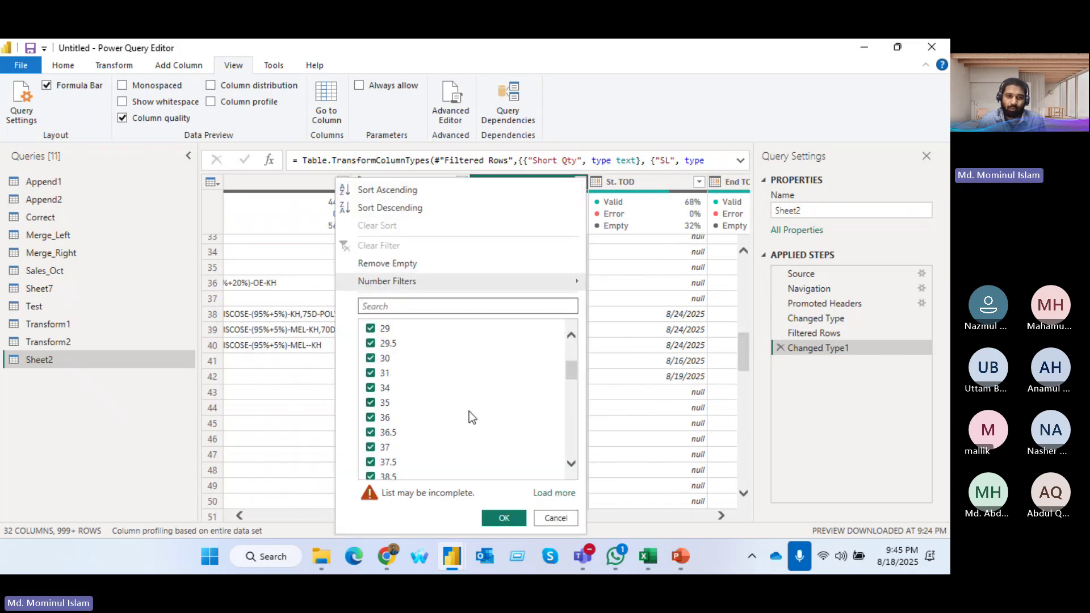
click(794, 385)
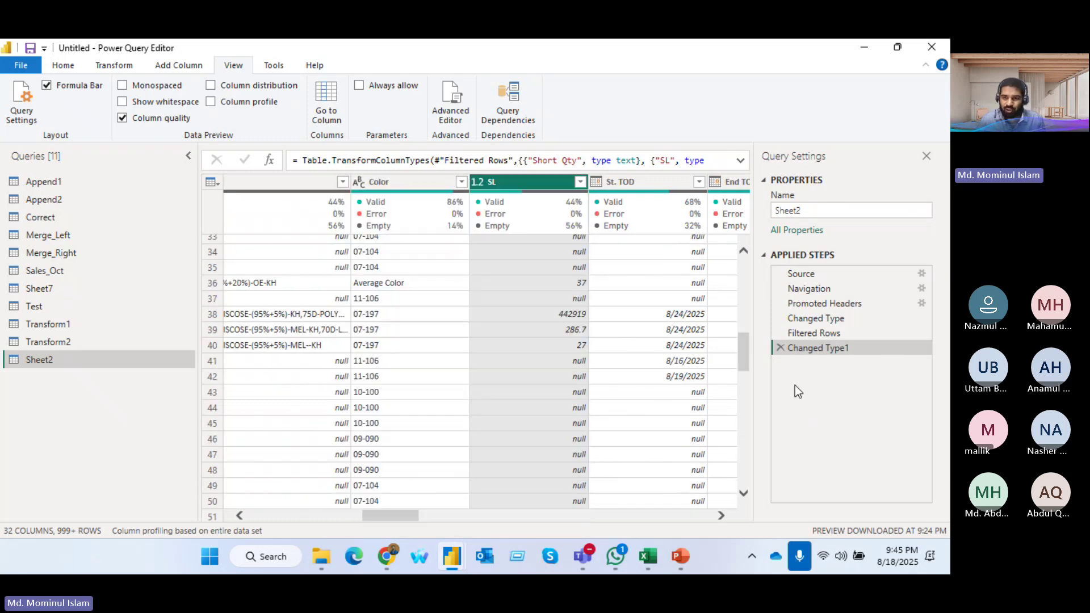
- Delete the Changed Type1 applied step and set the SL column's data type to Text
click(780, 347)
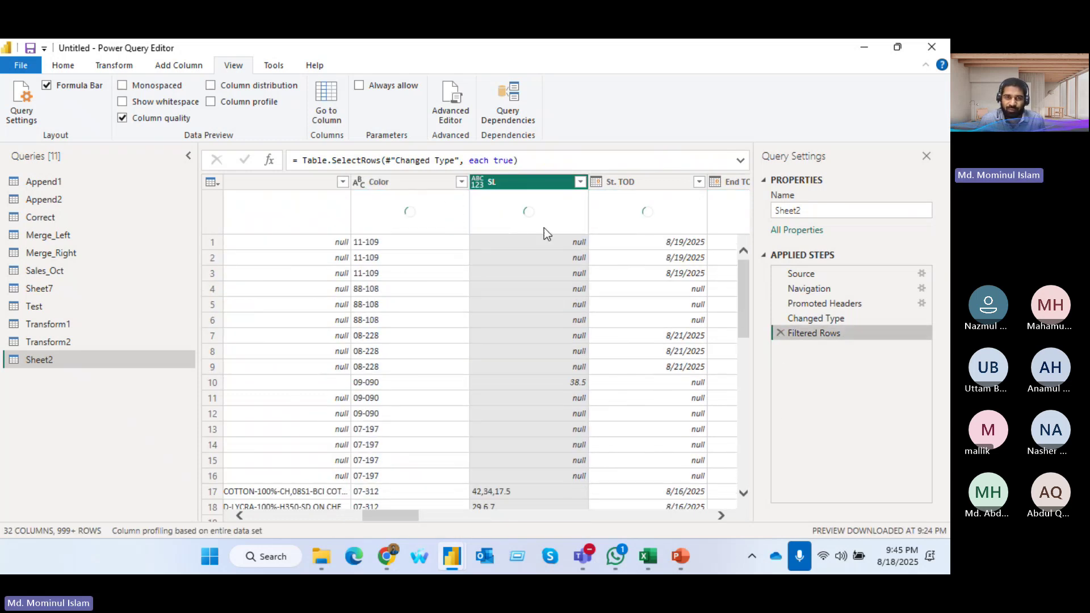
click(478, 182)
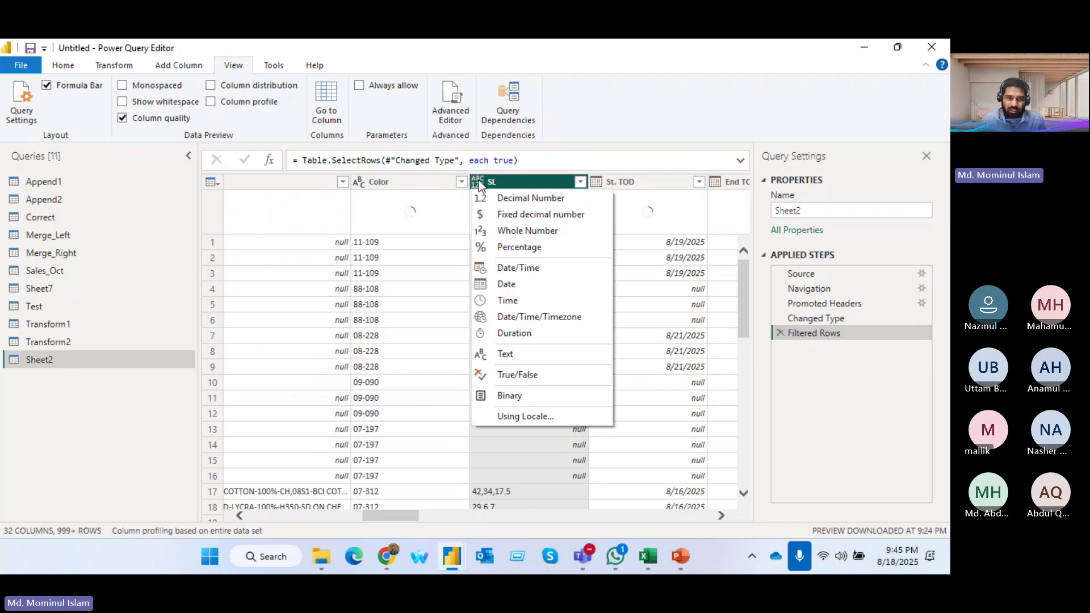
click(482, 353)
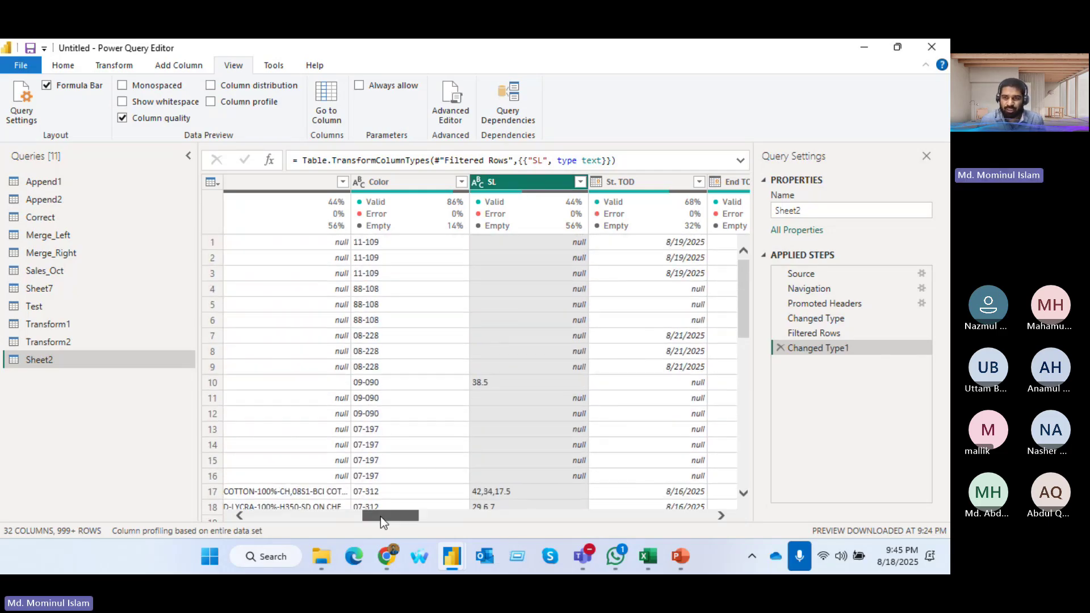
- Examine the data types and column quality figures of the columns after SL through P.Loss, and return to the first columns
drag(380, 516, 452, 517)
drag(452, 517, 570, 513)
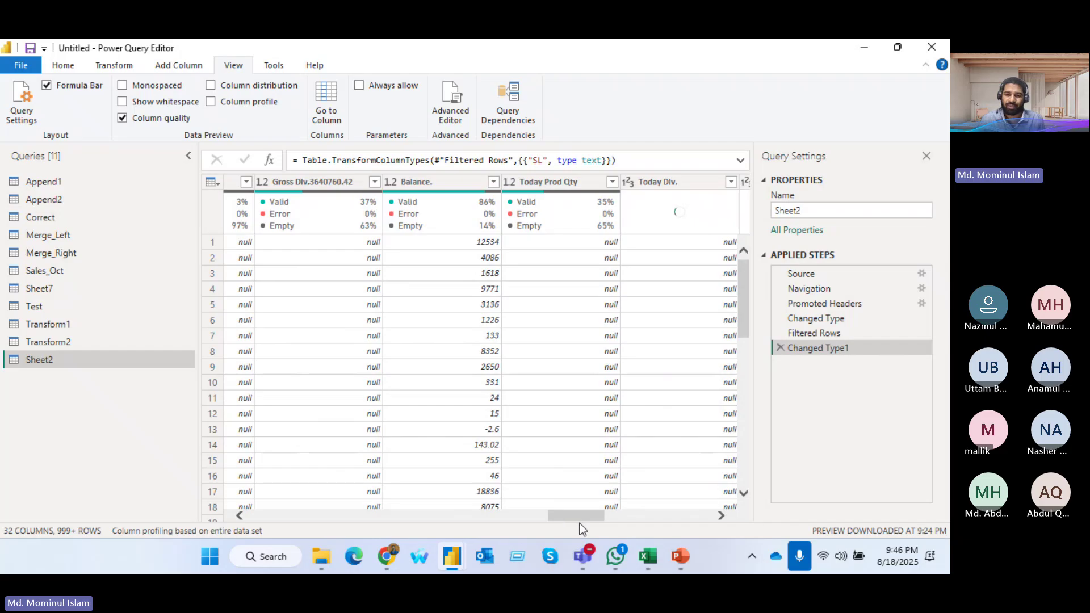
drag(569, 512, 648, 514)
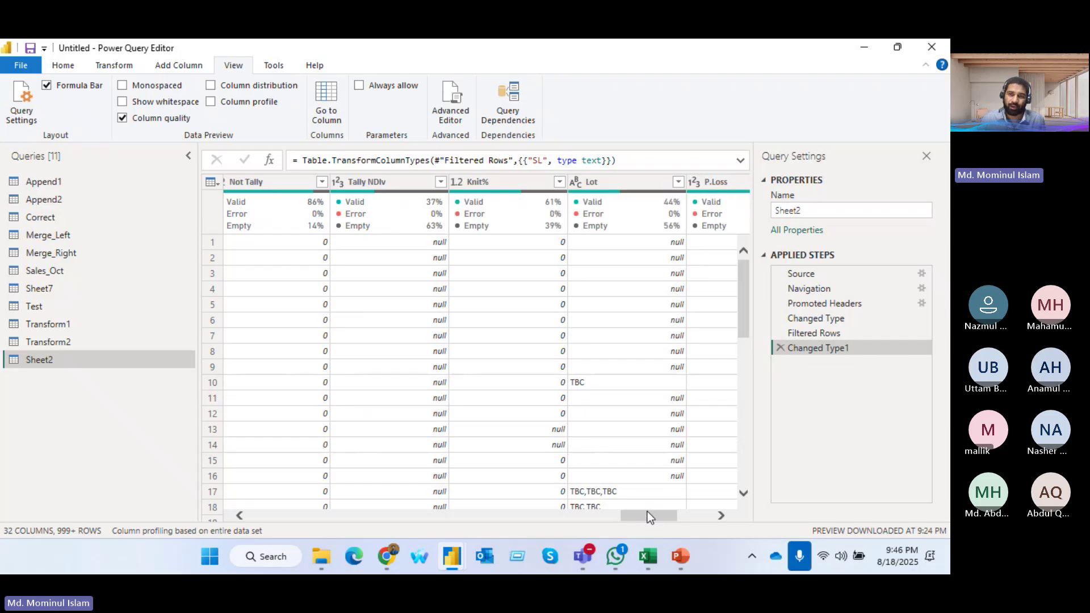
drag(646, 513, 222, 514)
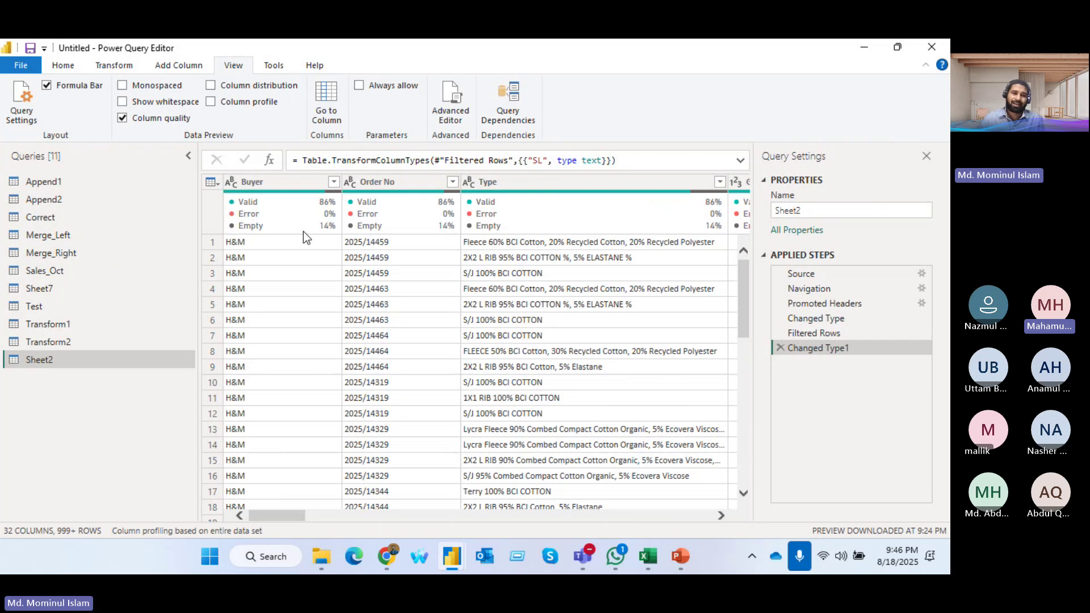
mouse_move(409, 222)
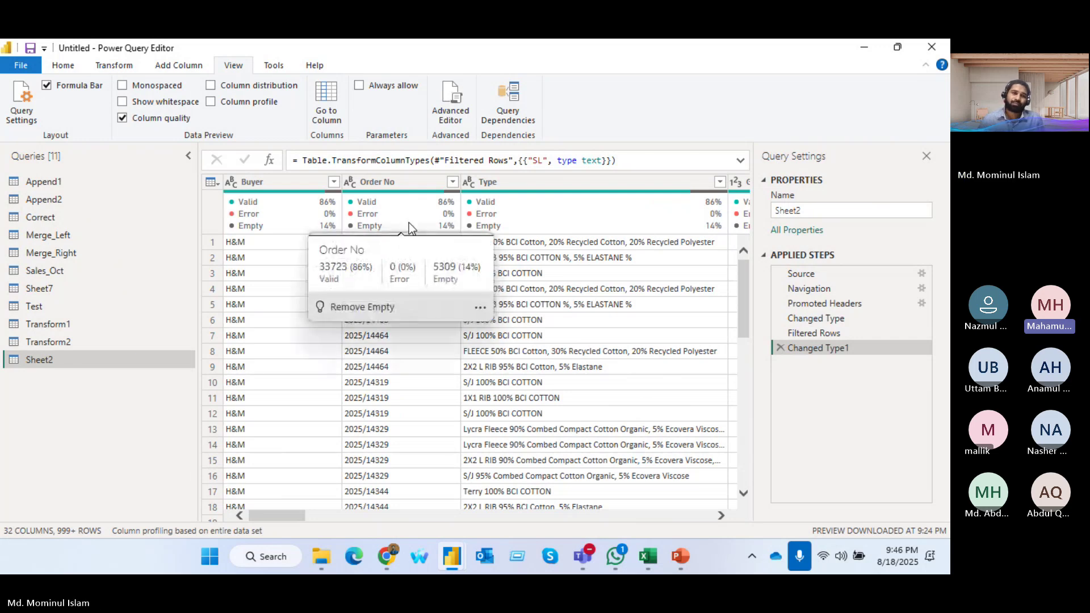
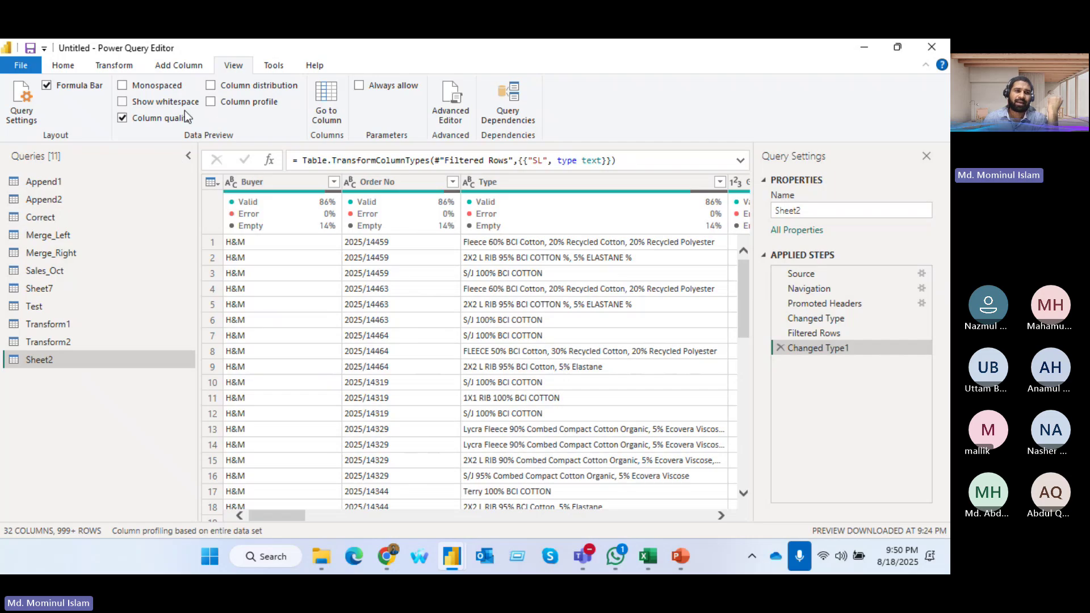
- Turn on column distribution in the data preview and inspect the Buyer column's distribution chart
click(210, 86)
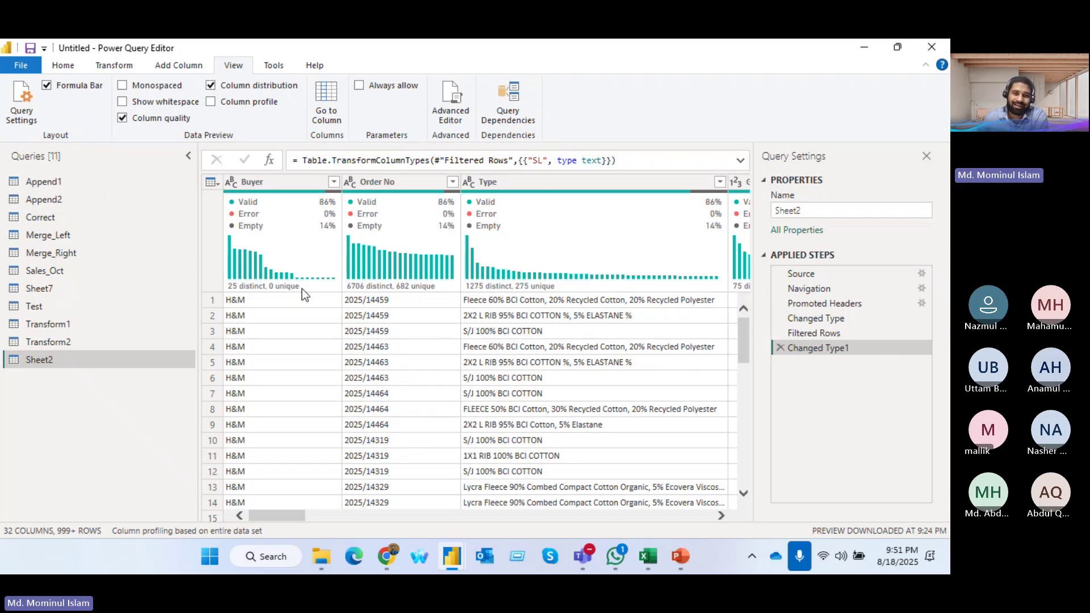
mouse_move(286, 272)
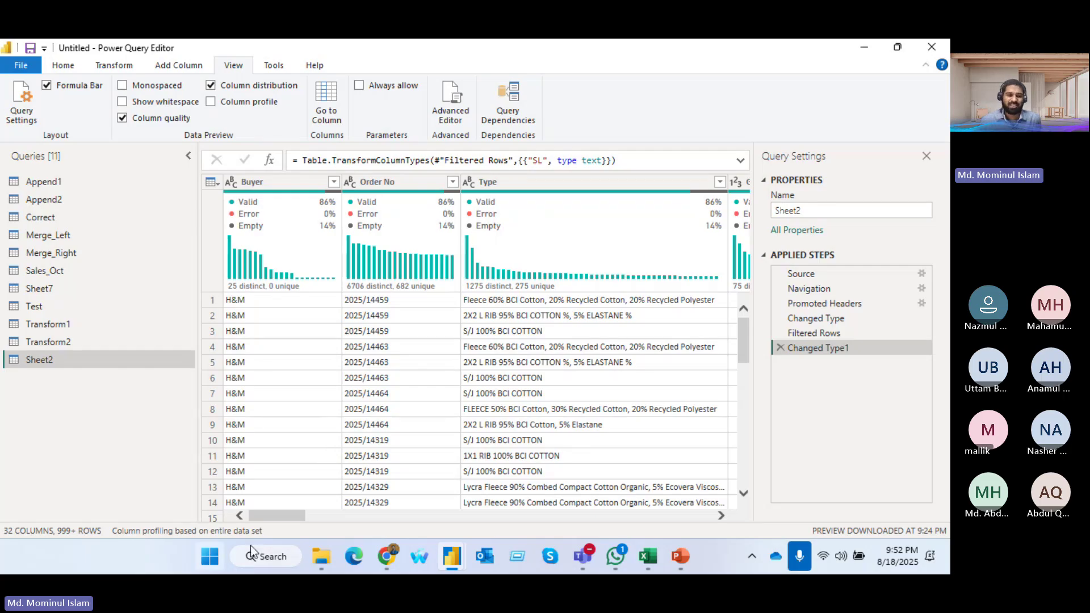
- Compare the column distribution charts from Buyer through Yarn, selecting the Type column along the way
drag(267, 516, 318, 514)
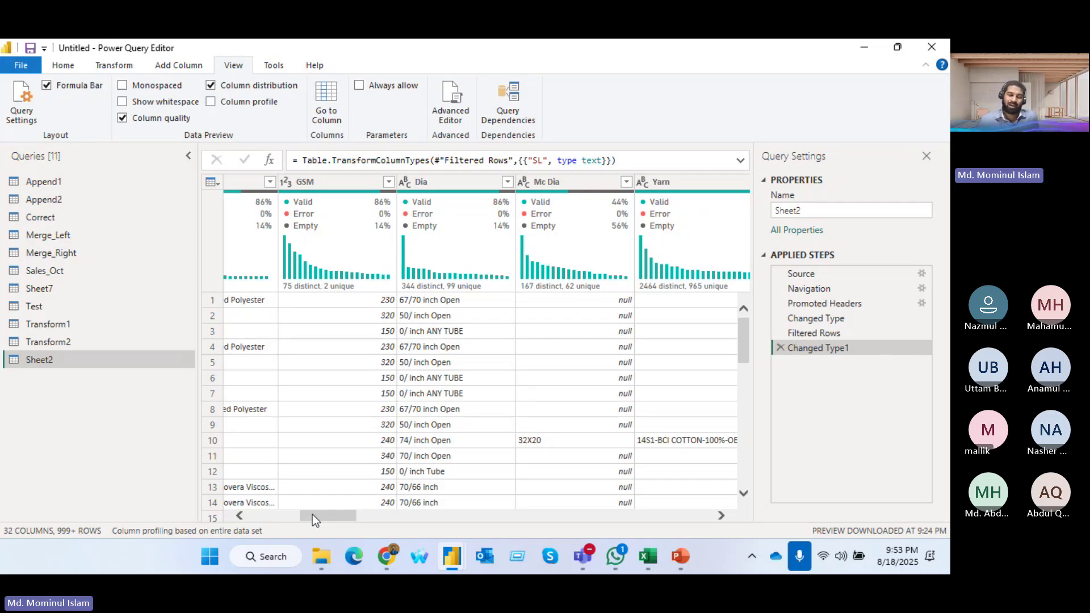
drag(340, 516, 290, 519)
click(267, 182)
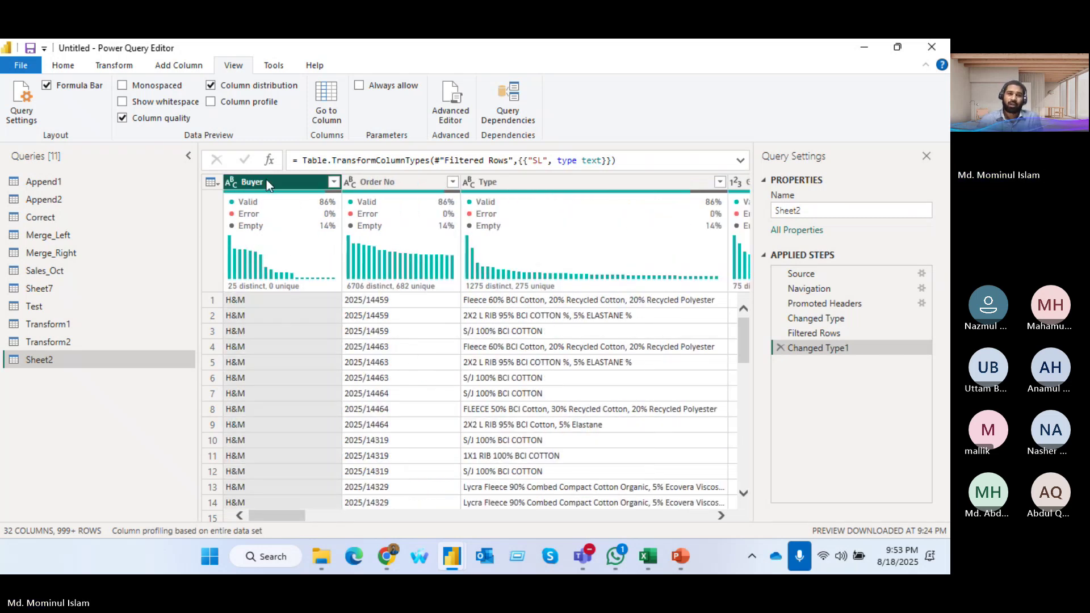
click(537, 180)
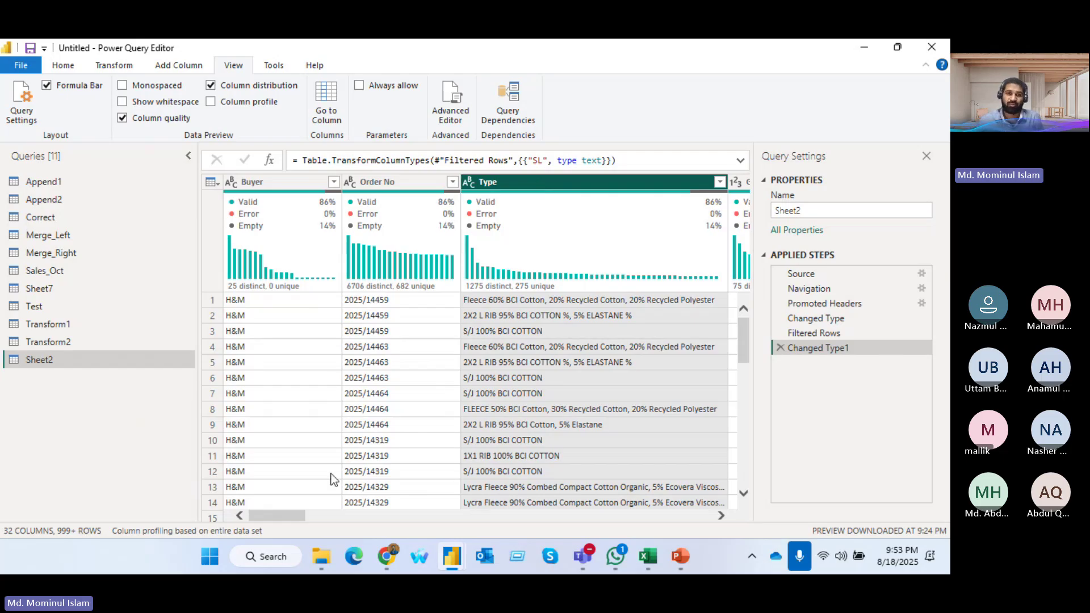
drag(264, 515, 309, 519)
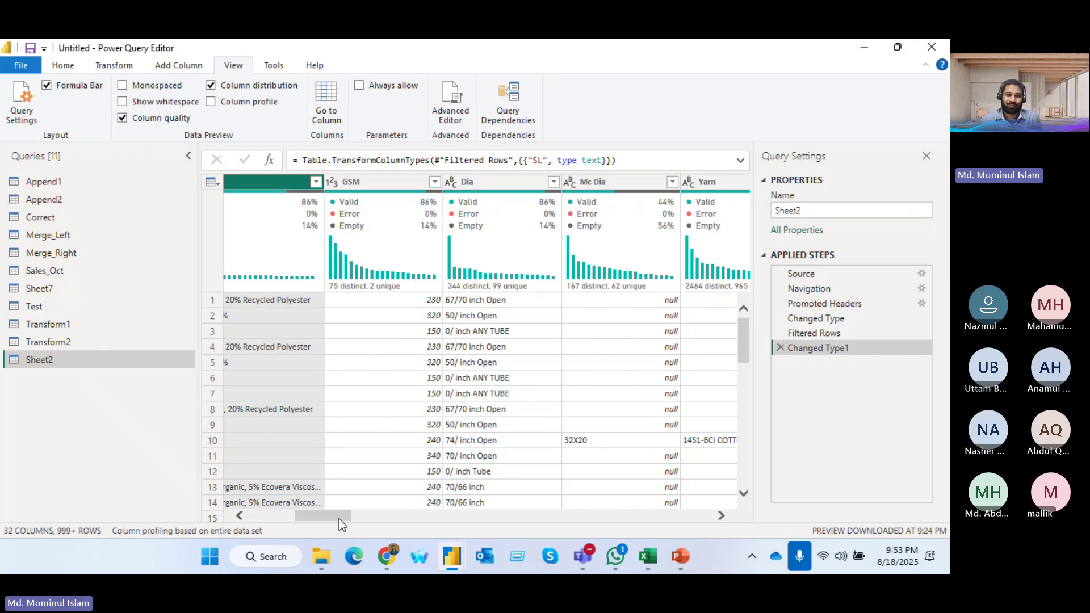
drag(319, 513, 262, 515)
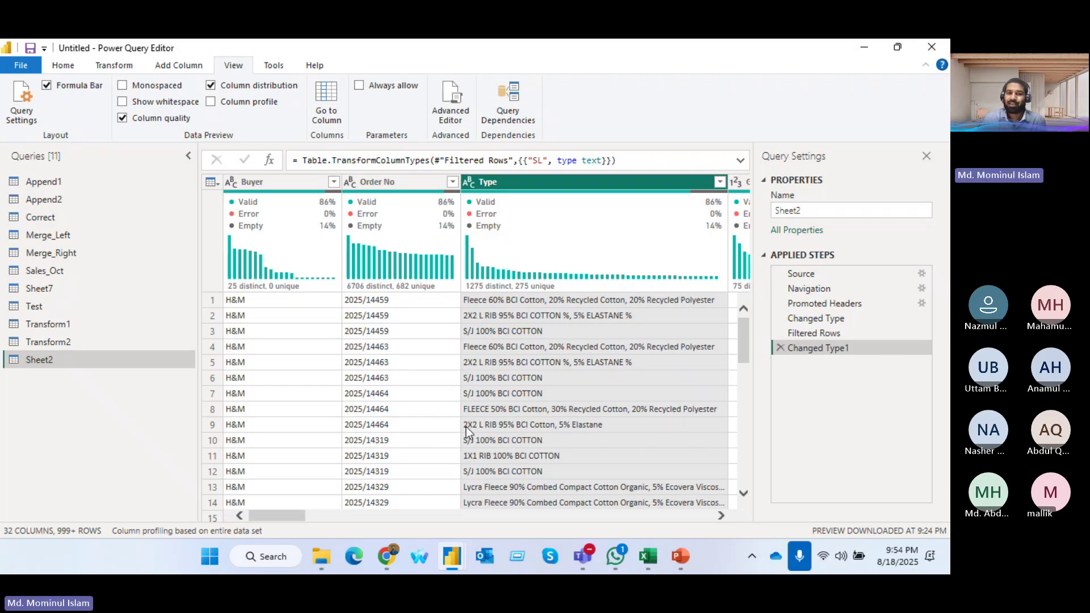
- Review the fabric descriptions in the Type column's rows and return to the first row
scroll(475, 397, down, 2)
scroll(485, 434, up, 2)
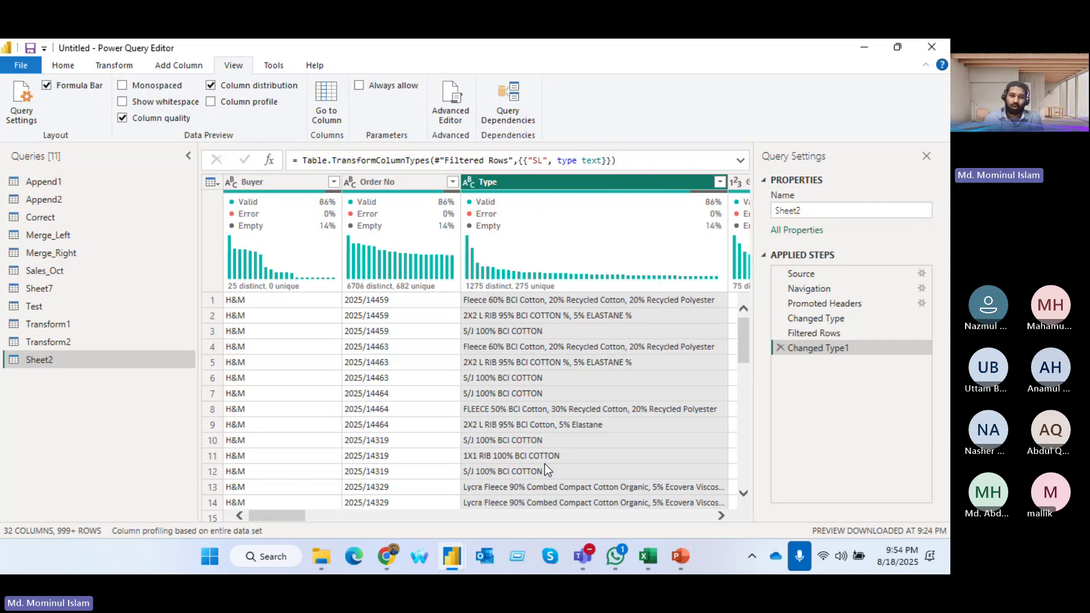
scroll(477, 496, down, 1)
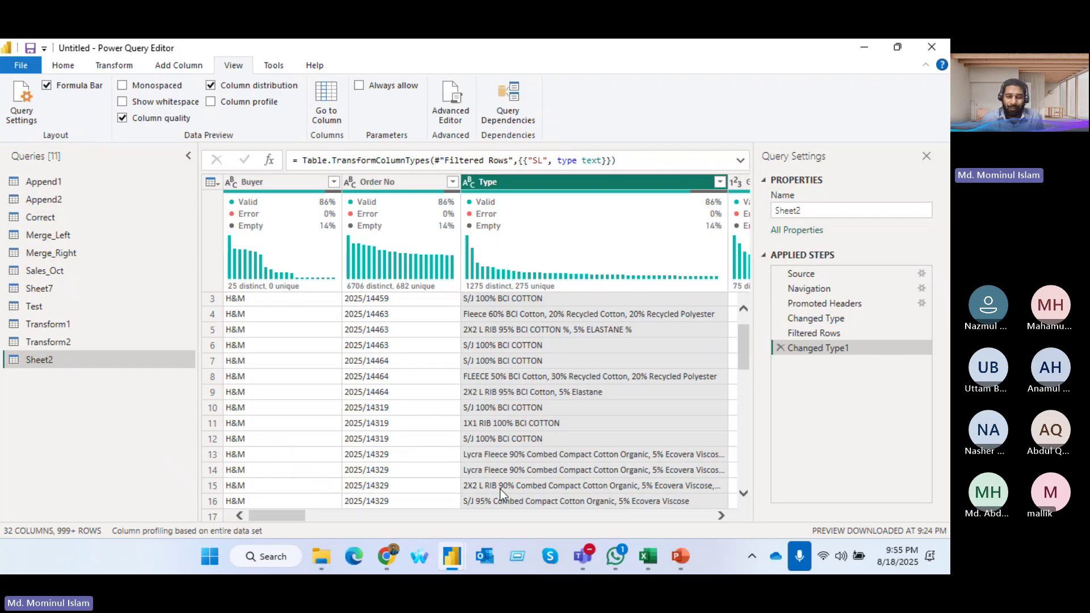
scroll(558, 395, down, 7)
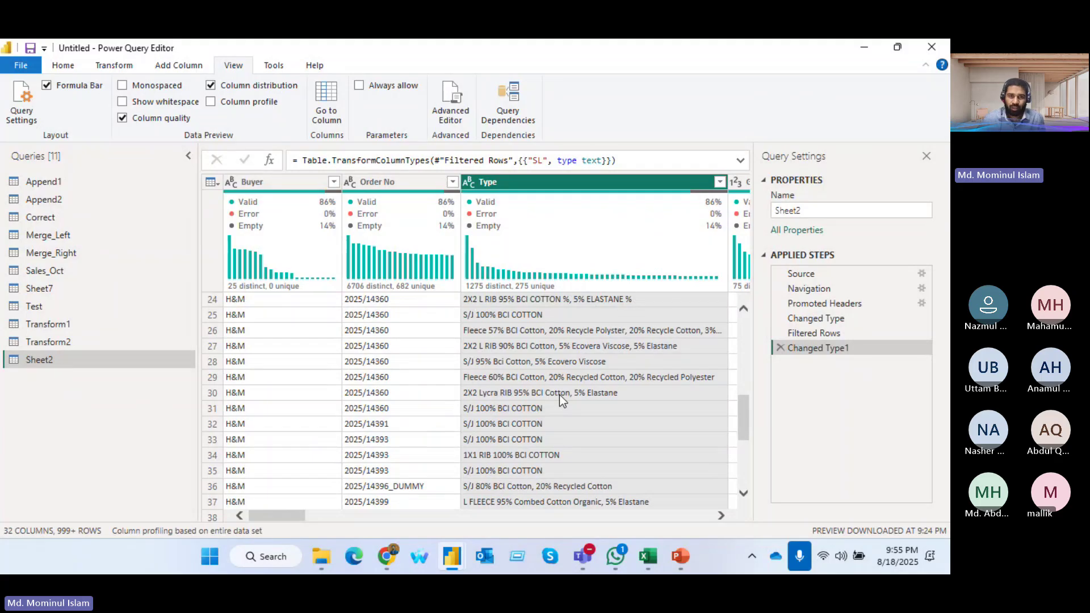
scroll(560, 393, up, 8)
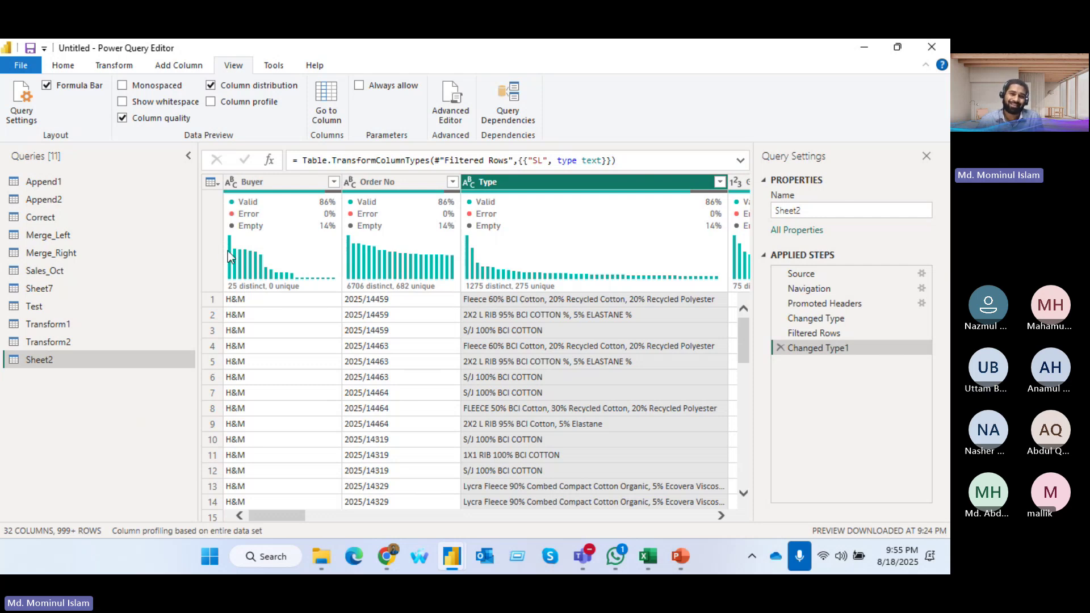
- Inspect the bars of the Buyer distribution chart and the charts across to the SL column, returning to Buyer
mouse_move(229, 248)
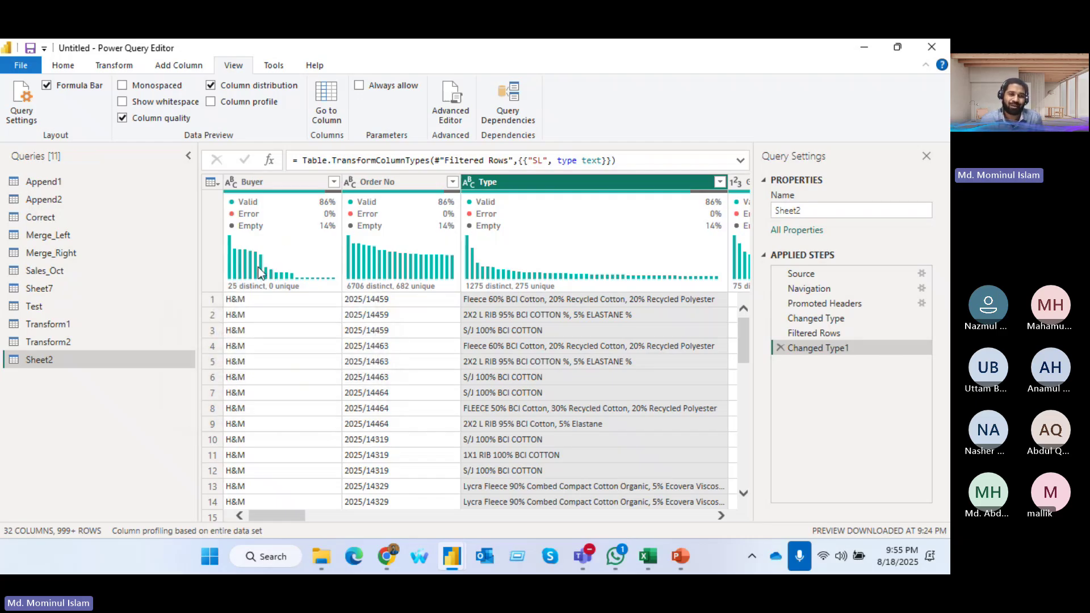
mouse_move(266, 230)
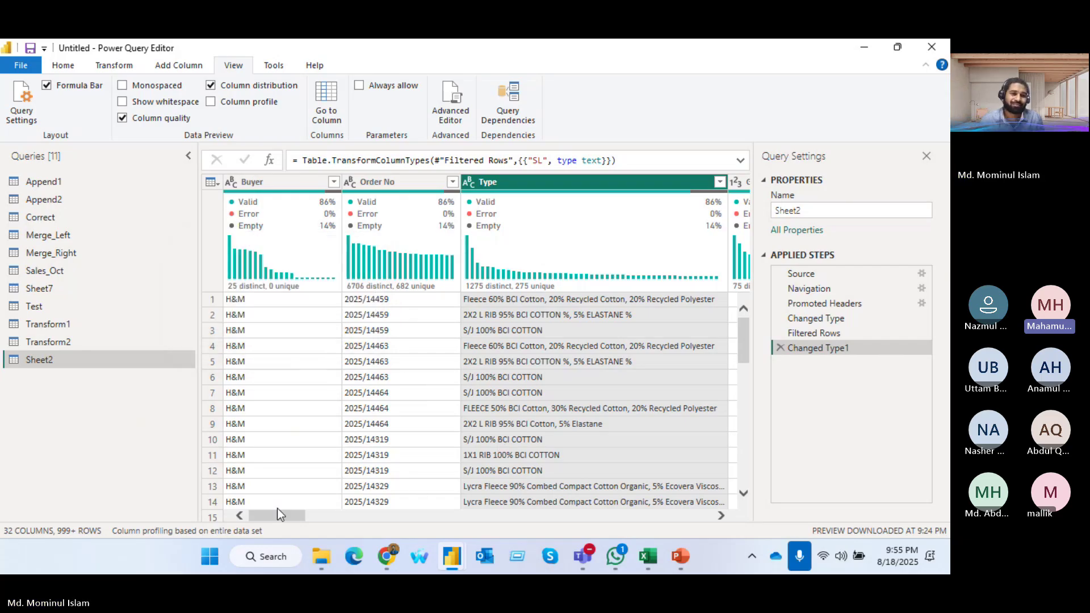
drag(289, 515, 274, 514)
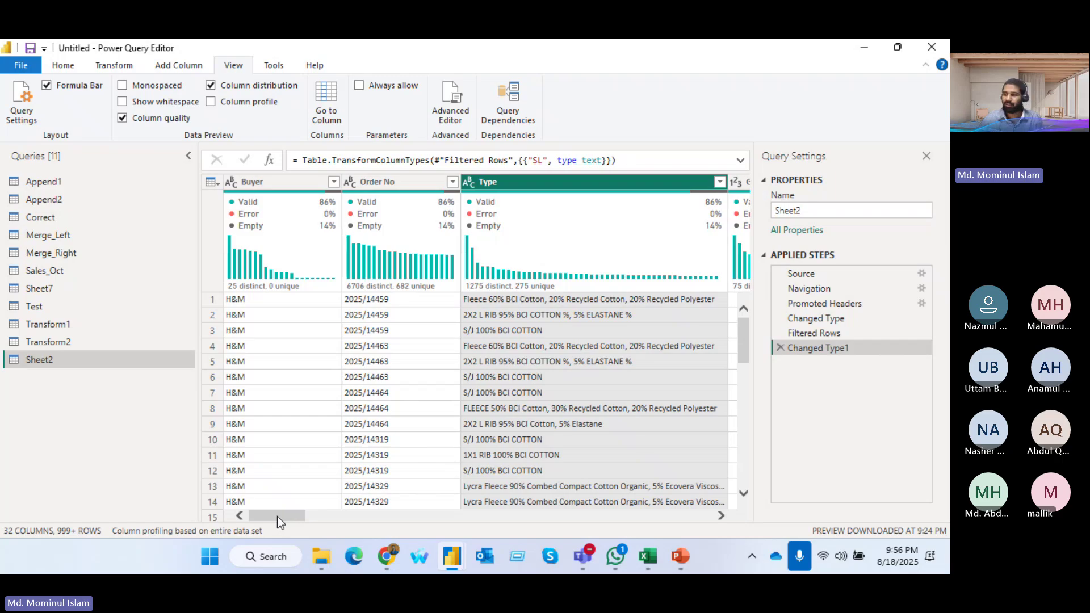
drag(277, 516, 353, 489)
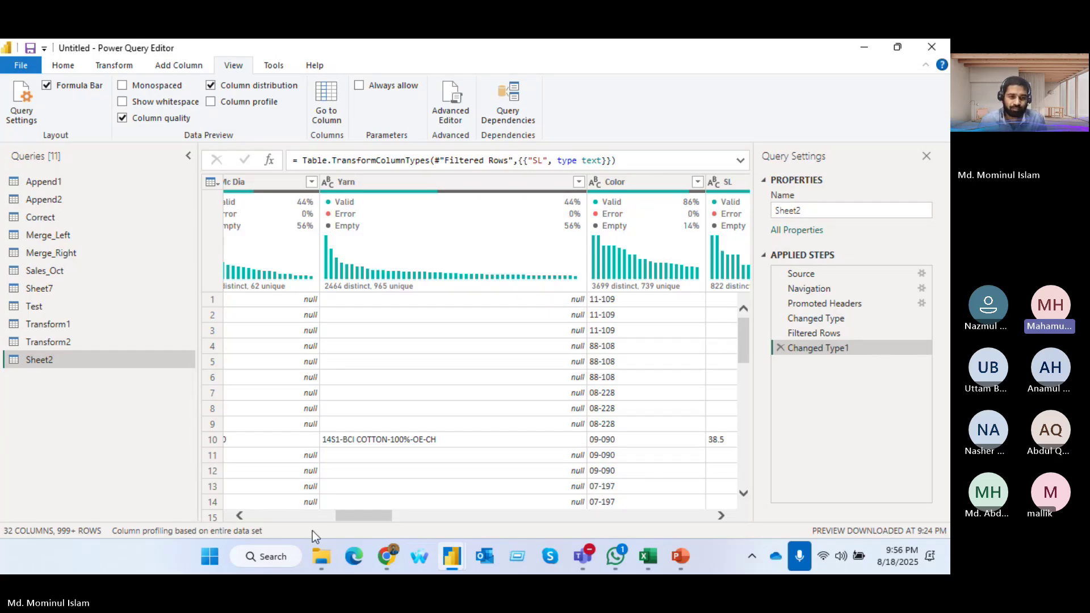
drag(346, 517, 264, 530)
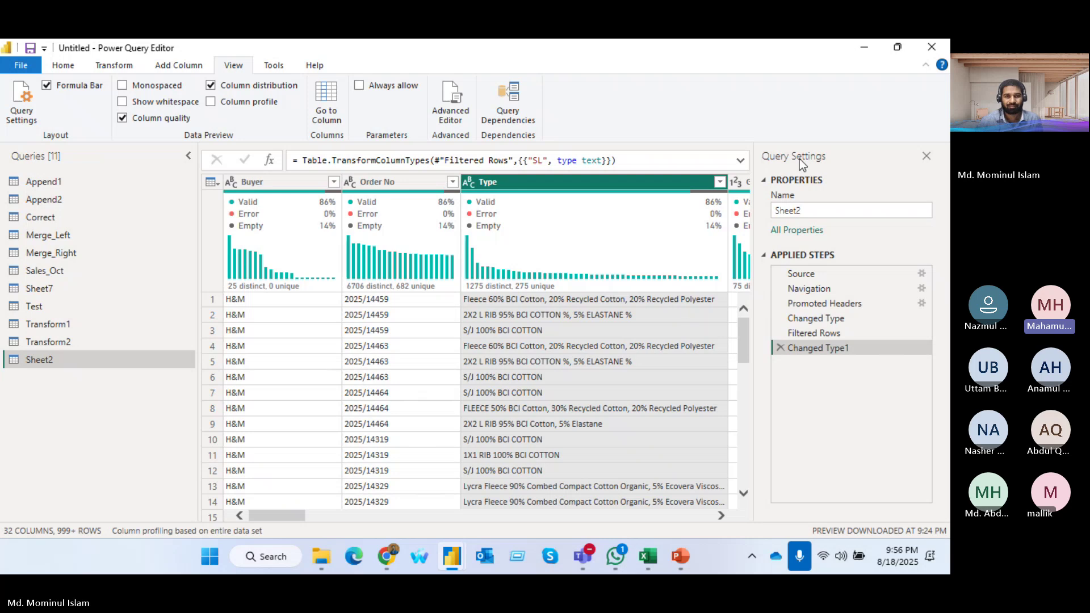
- Search the Type column's filter values for "fleece", review the matching entries, and close the list without applying a filter
click(720, 182)
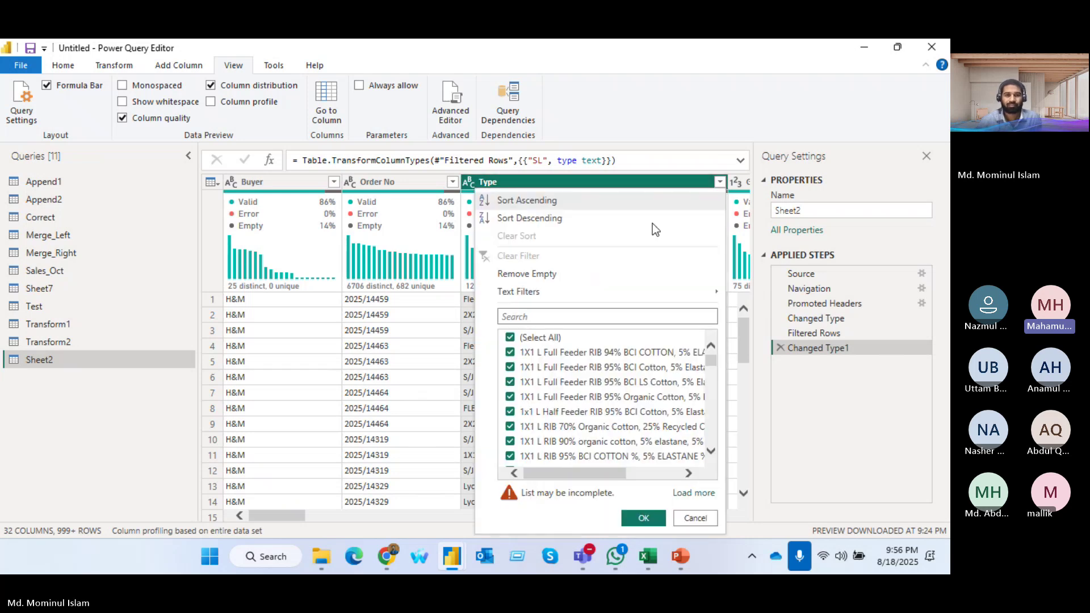
click(557, 318)
text(fleece)
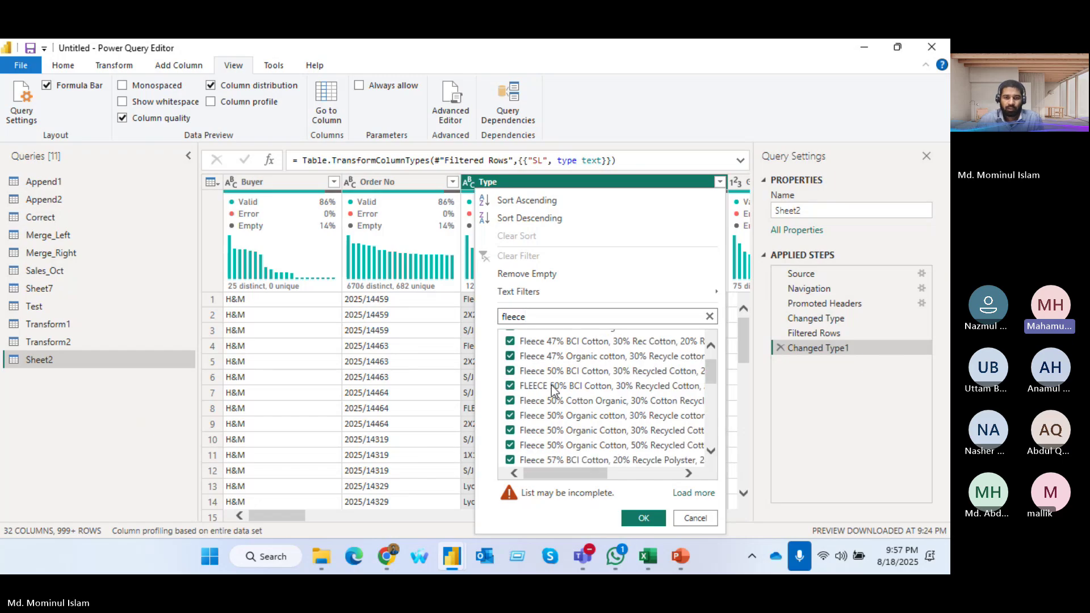
scroll(552, 394, down, 2)
scroll(552, 394, down, 5)
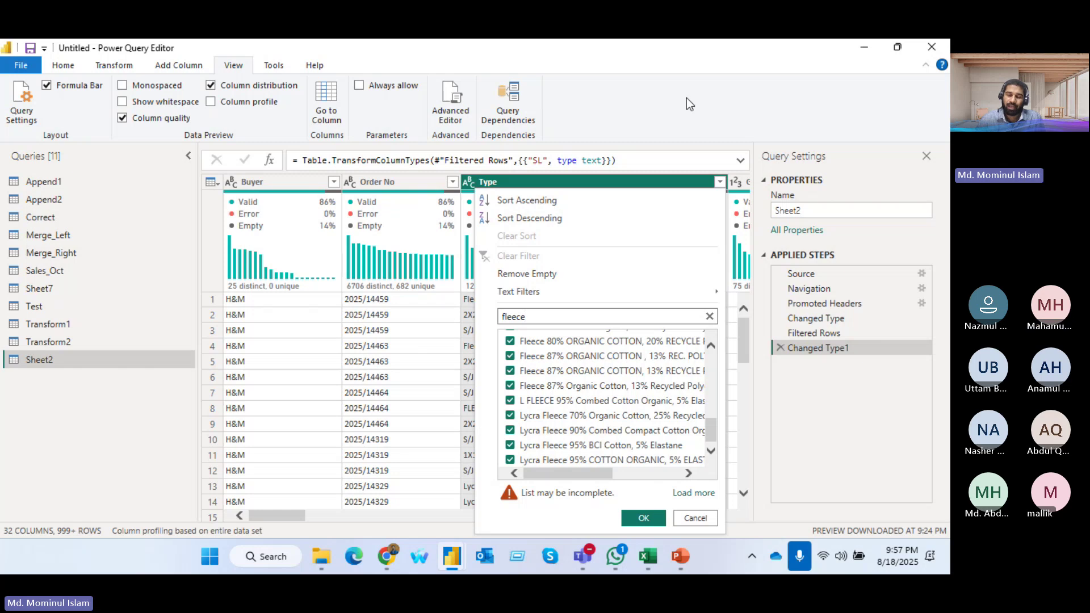
click(595, 179)
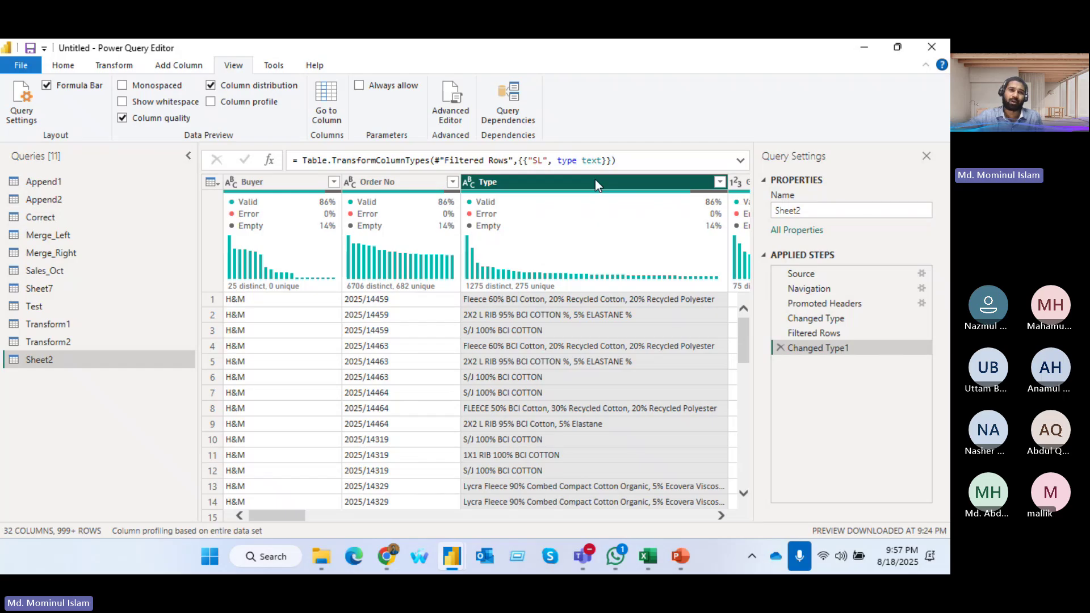
- Turn on column profile in the data preview and view the statistics of the Type and Order No columns
click(211, 102)
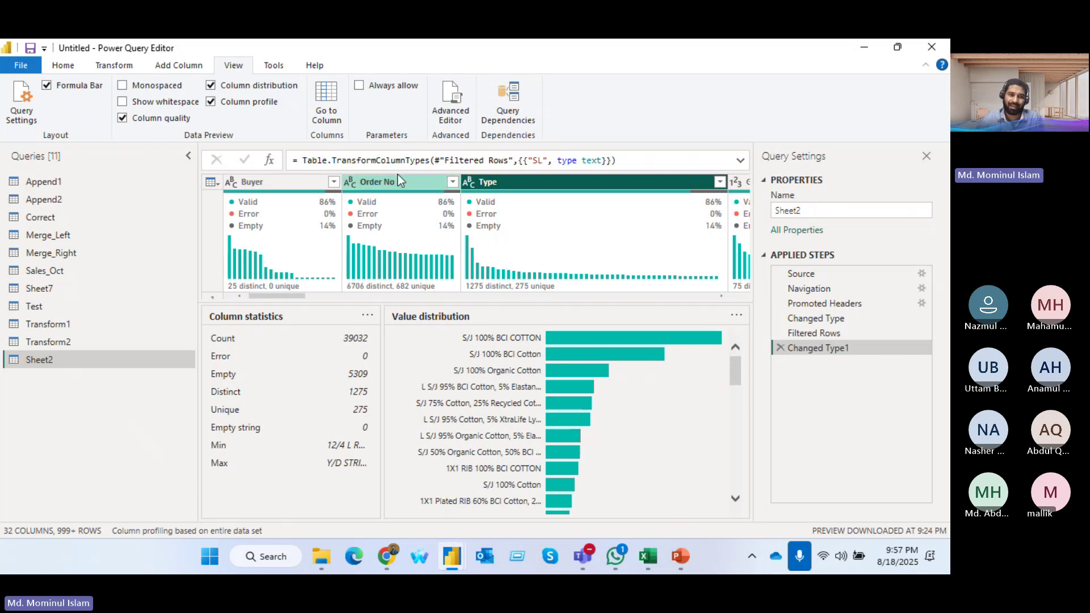
click(383, 180)
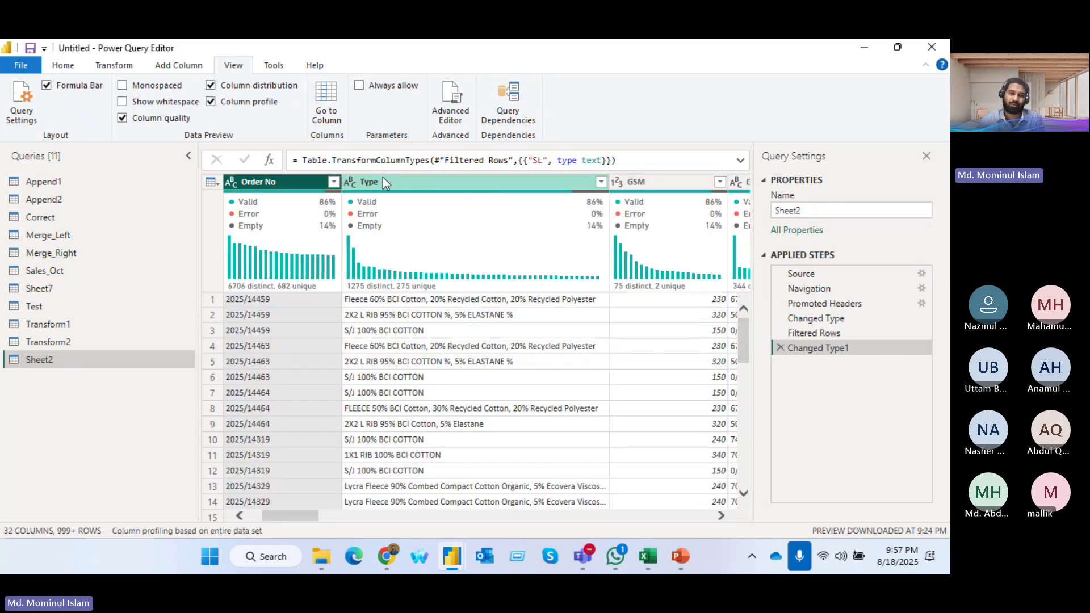
click(396, 183)
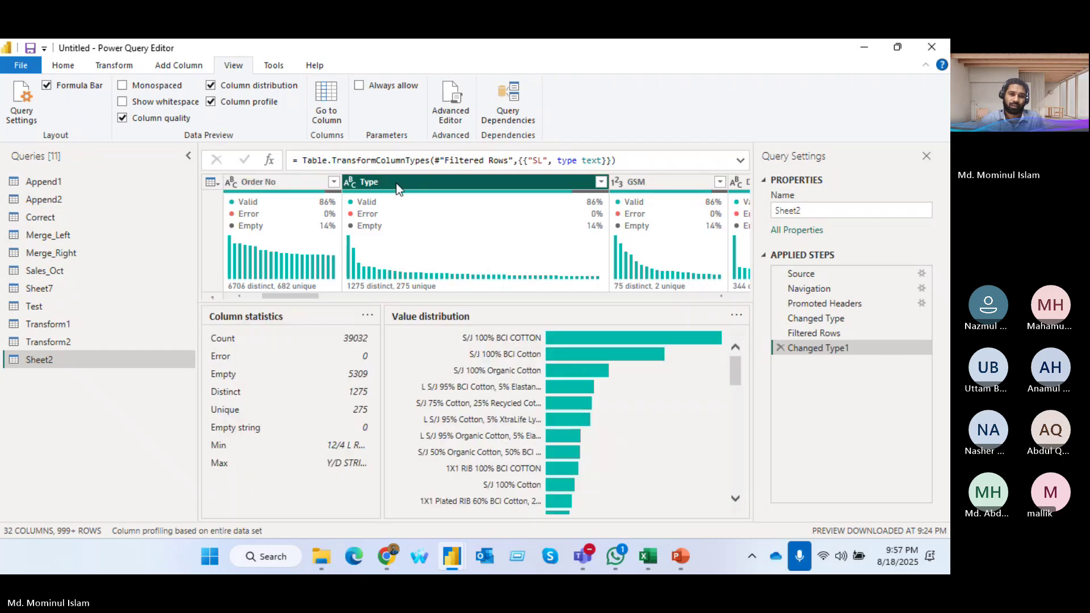
click(269, 185)
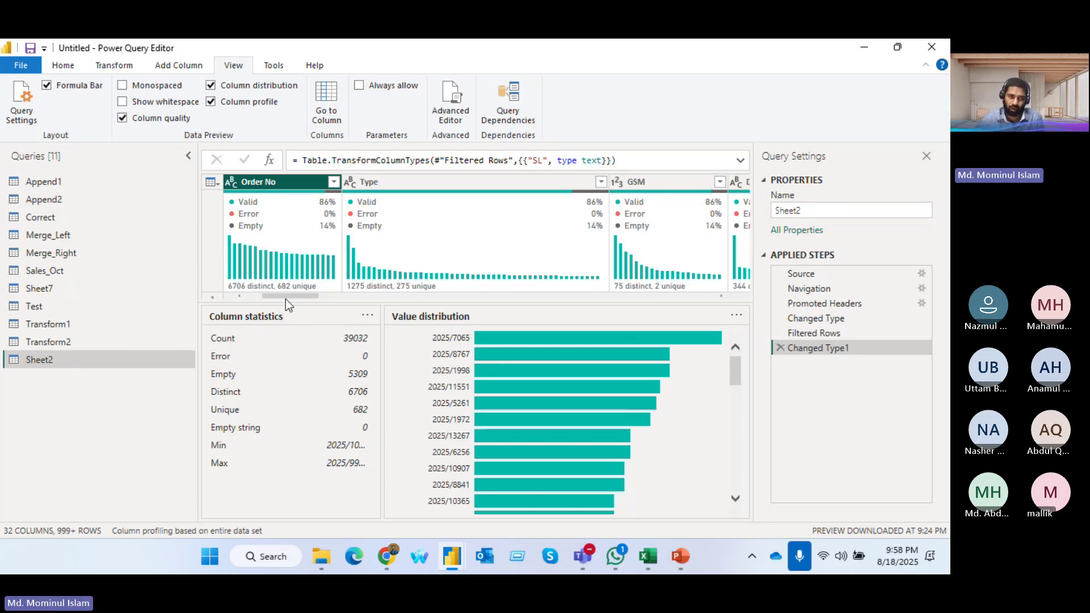
- Examine the Buyer column's statistics and its full value distribution, including the H&M and VF ASIA bars
scroll(286, 300, left, 1)
scroll(286, 305, left, 1)
click(271, 189)
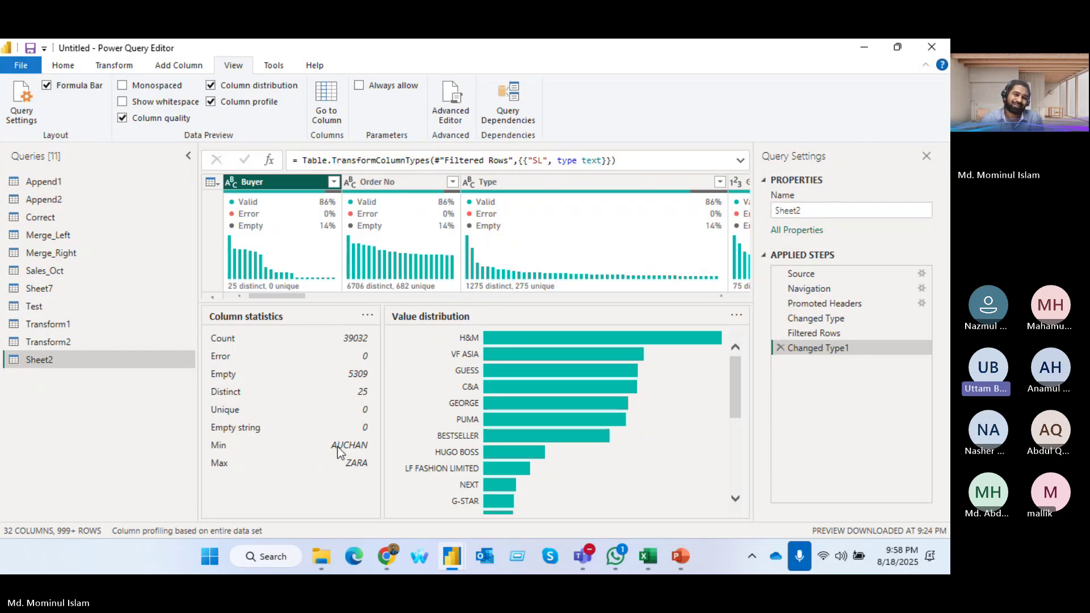
scroll(520, 401, down, 5)
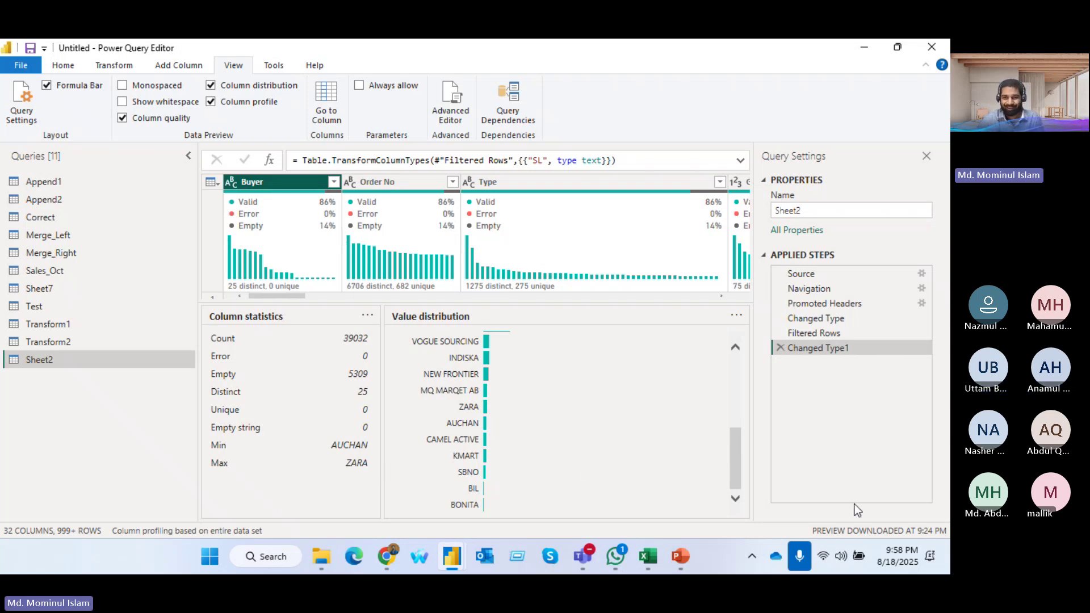
drag(735, 468, 748, 359)
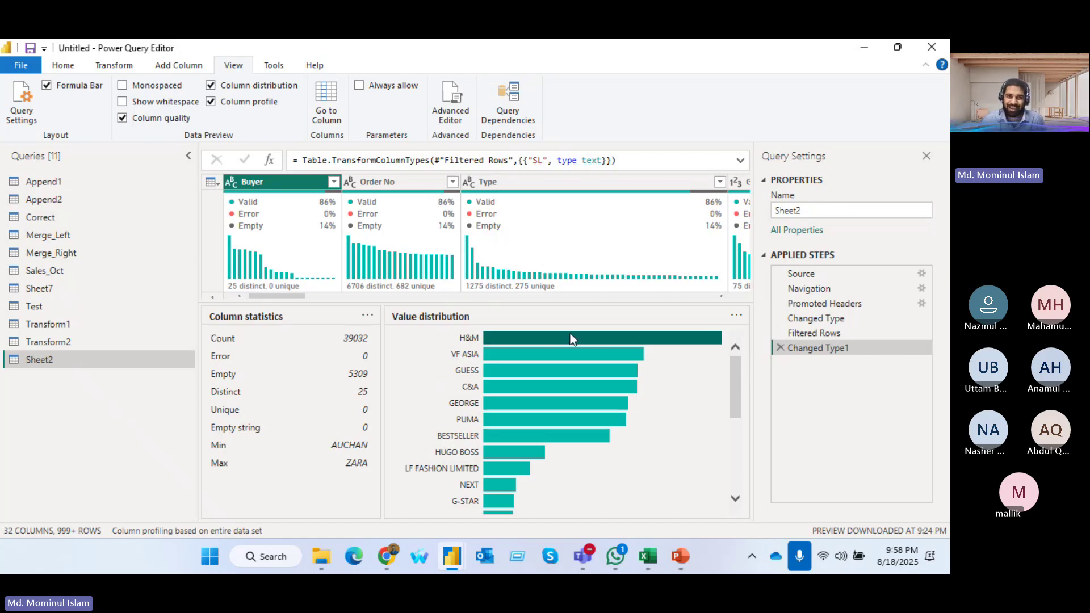
mouse_move(556, 339)
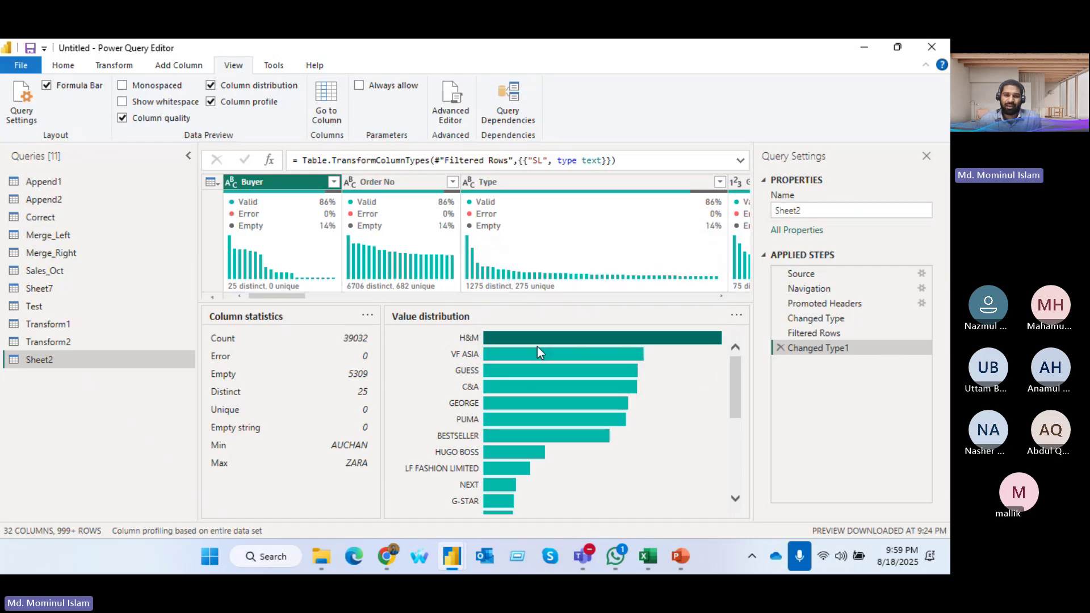
mouse_move(534, 353)
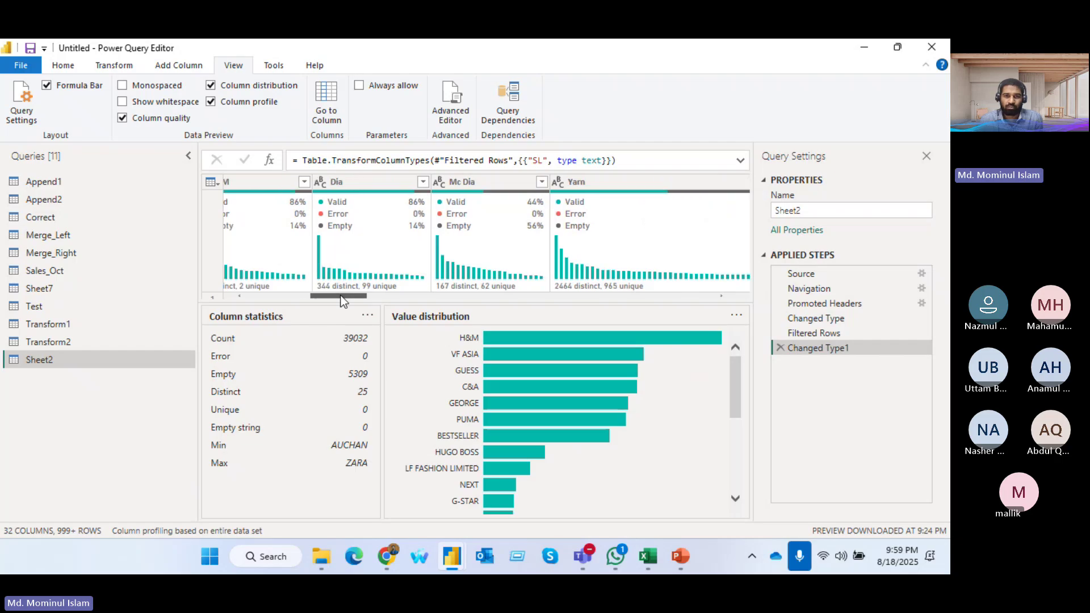
- Examine the Distribution Qty column's full statistics list and the zero bar in its value distribution
drag(332, 294, 453, 290)
click(492, 183)
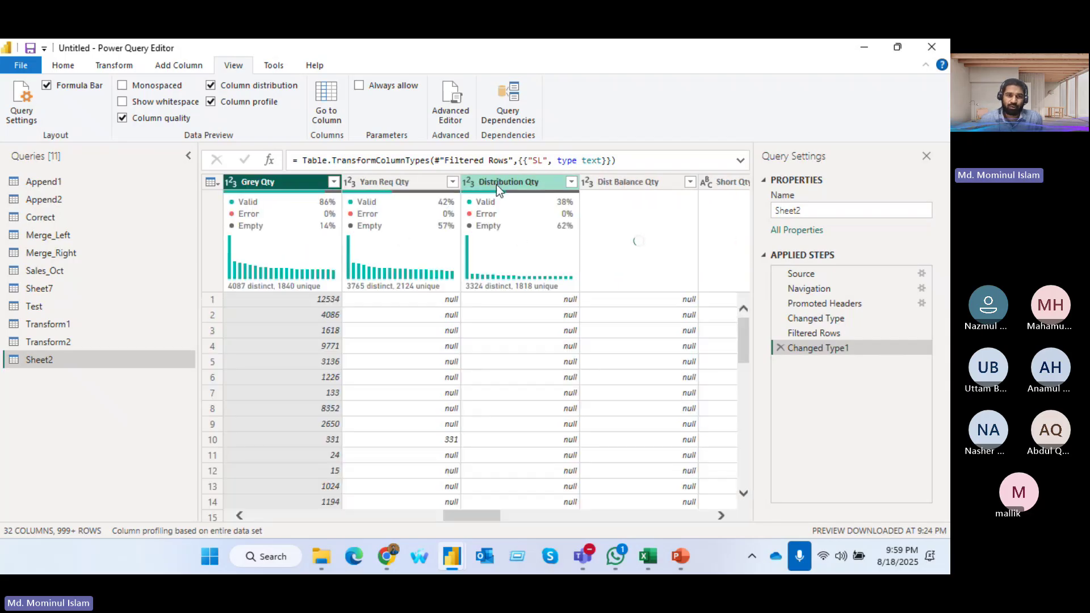
click(496, 185)
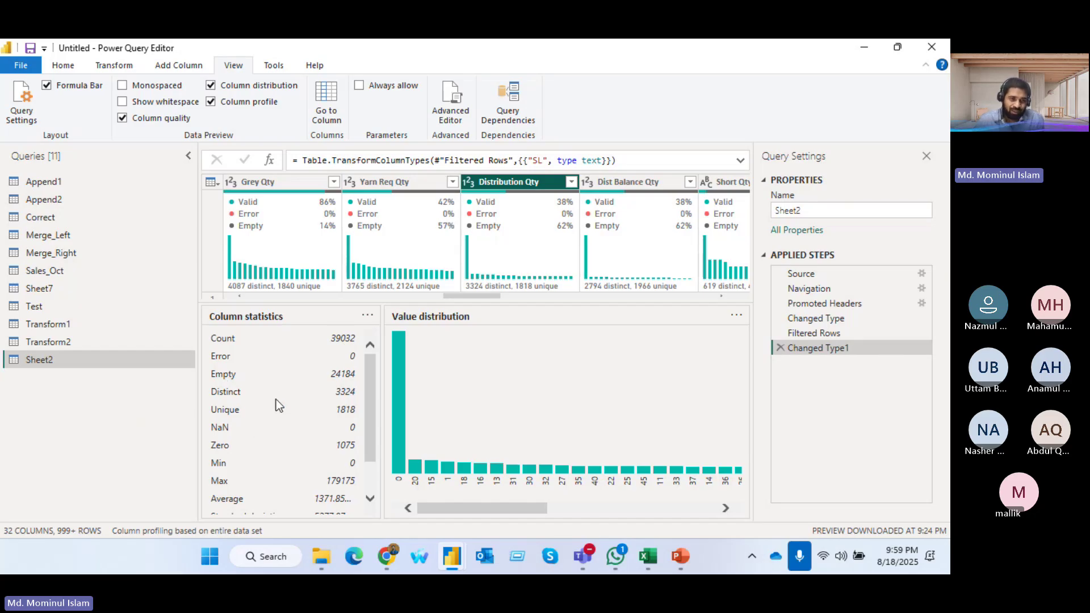
scroll(368, 431, down, 1)
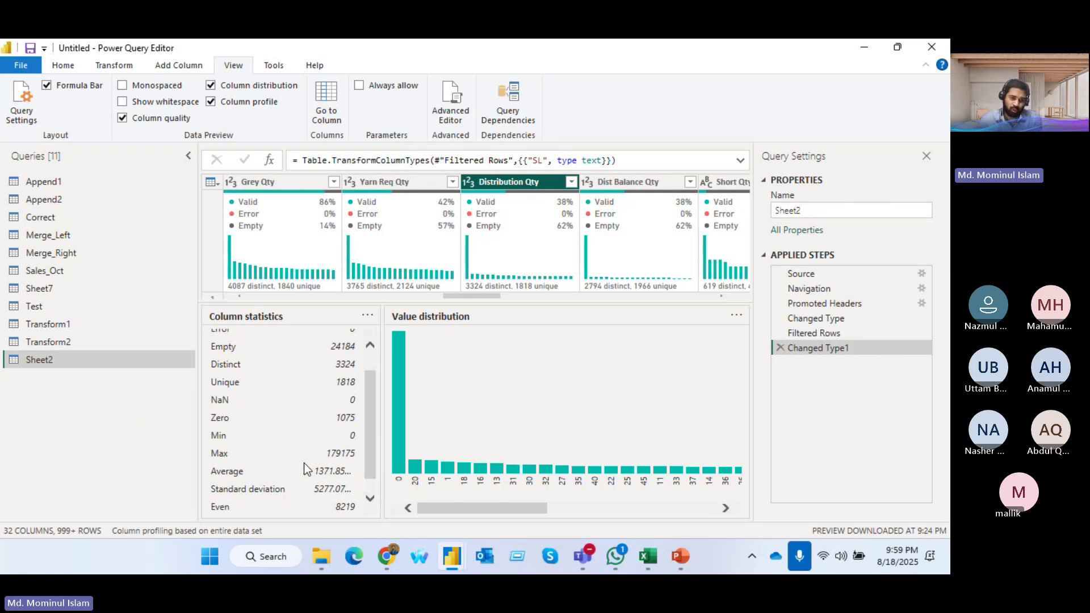
scroll(247, 493, down, 1)
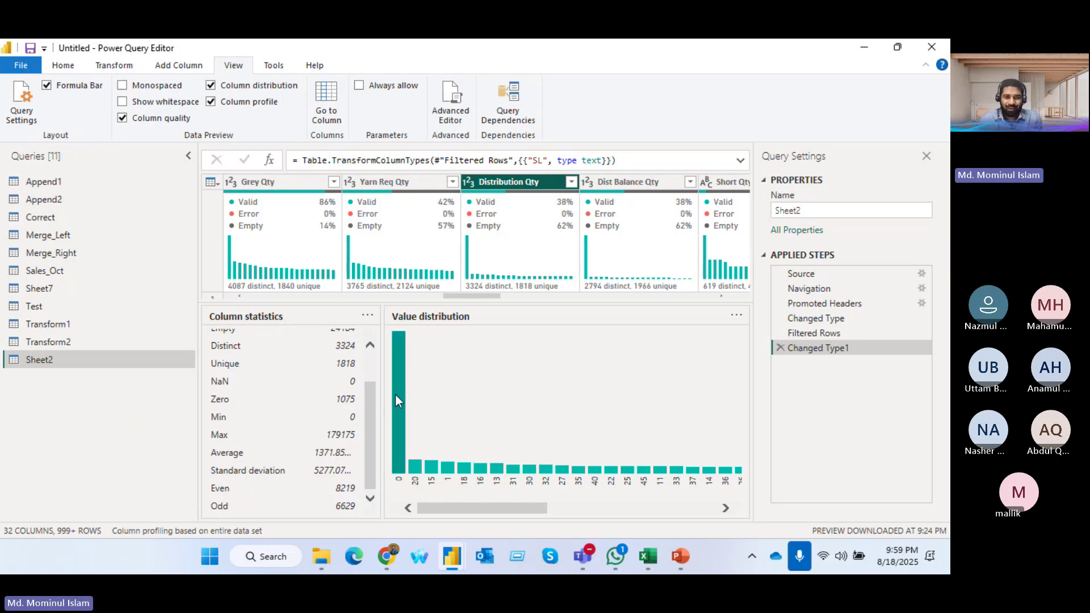
mouse_move(393, 398)
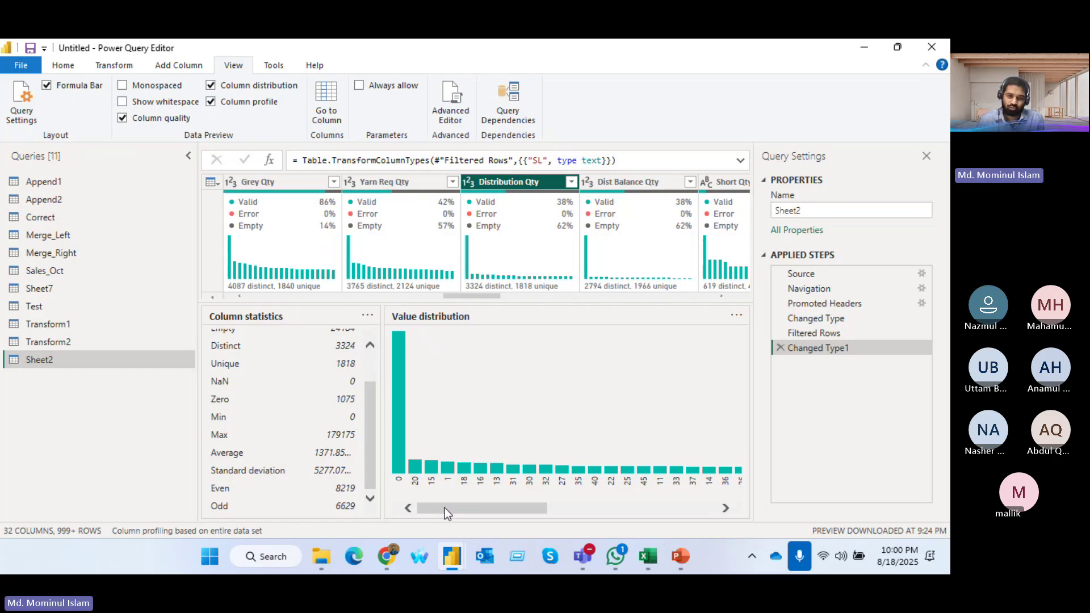
mouse_move(444, 507)
mouse_down()
mouse_move(615, 508)
mouse_move(431, 513)
mouse_up()
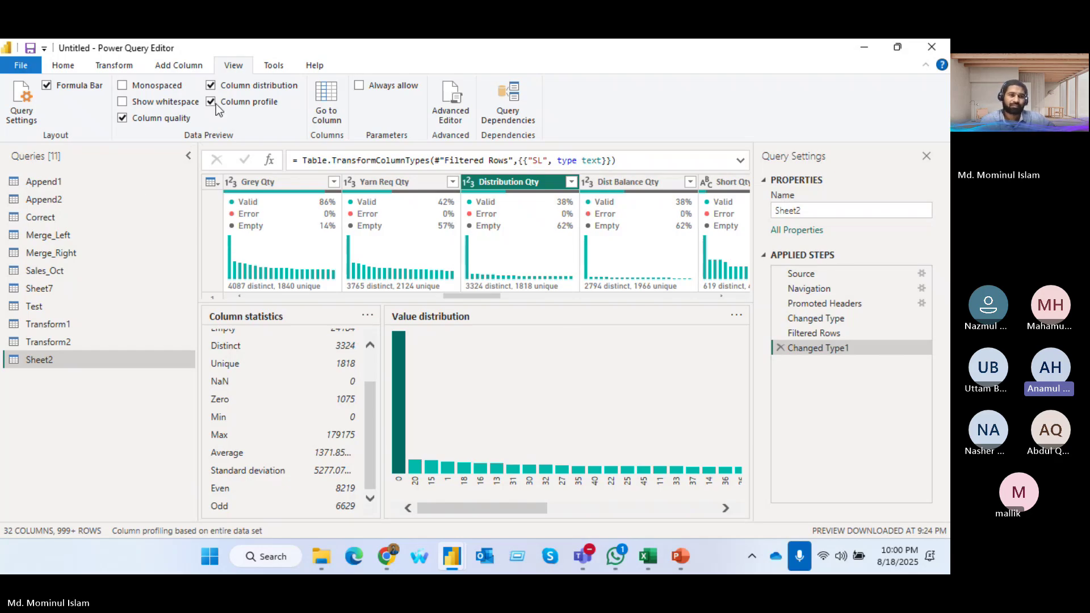
- Turn off column distribution and column quality in the data preview
click(211, 85)
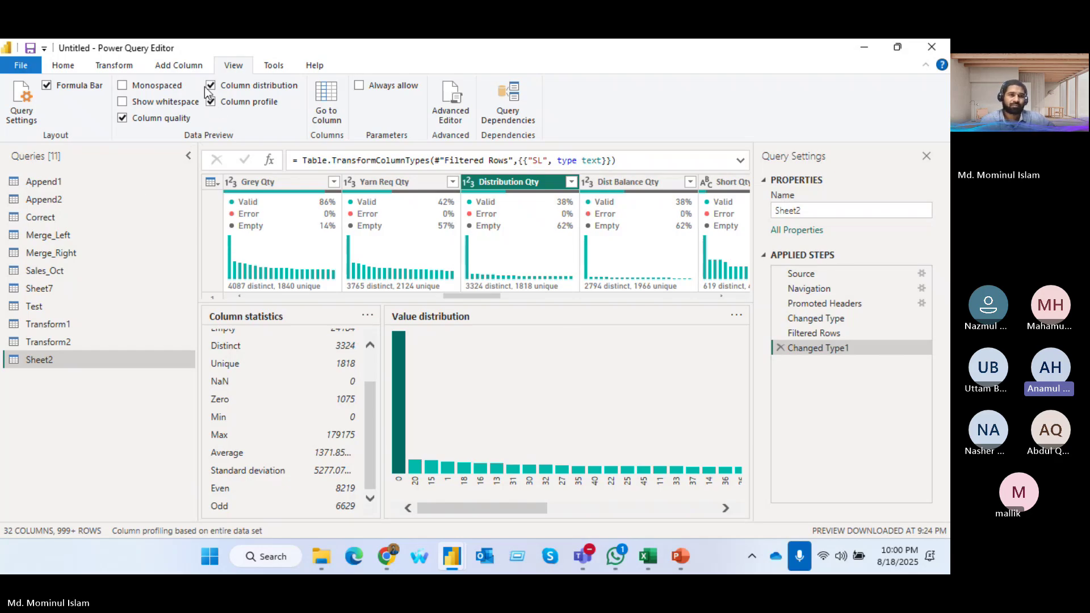
click(122, 118)
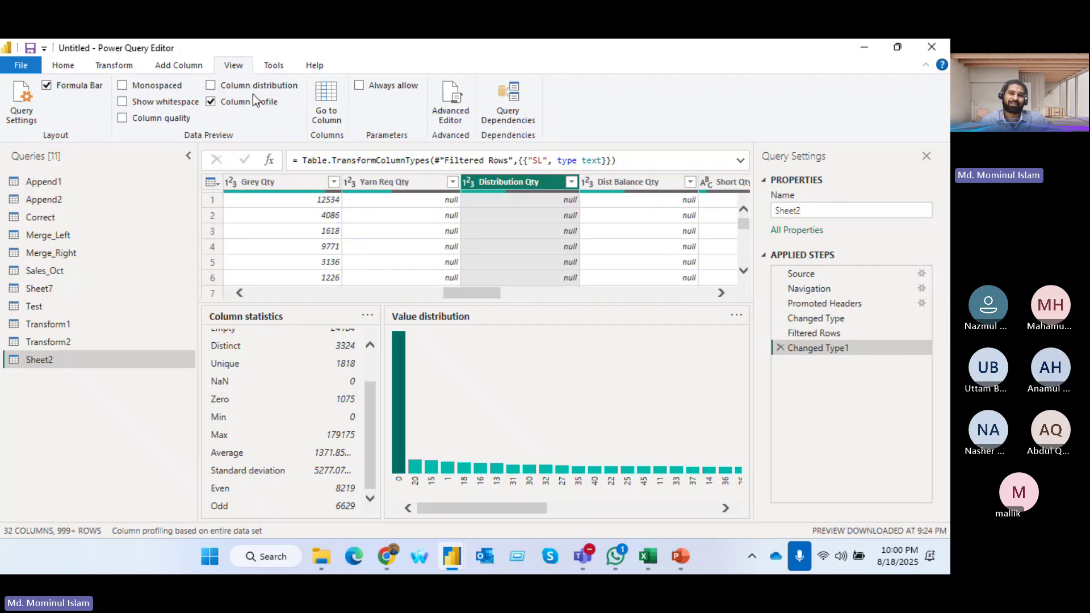
- View the column statistics and value distribution of the Yarn Req Qty, Distribution Qty and Dist Balance Qty columns
click(386, 182)
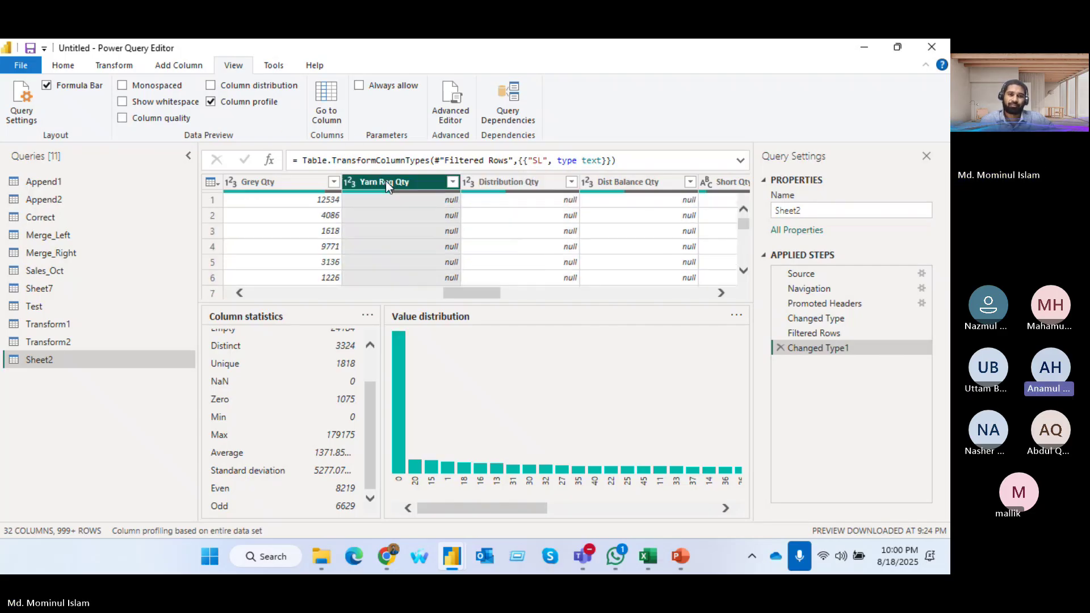
click(485, 182)
click(615, 182)
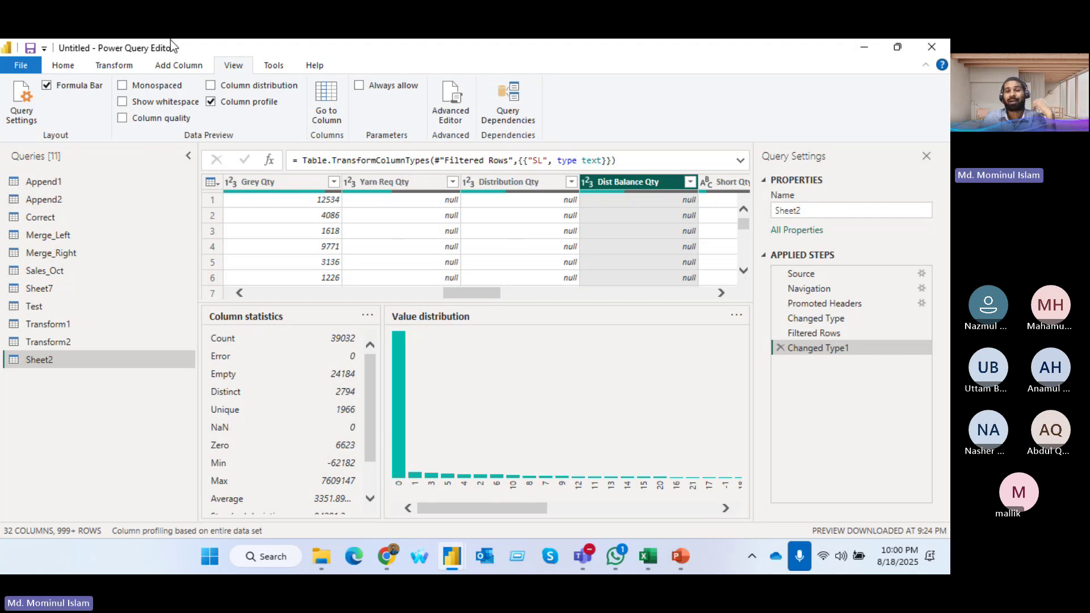
- Turn off column profile in the data preview and look across the Sheet2 columns from Row SL back to Buyer
click(211, 103)
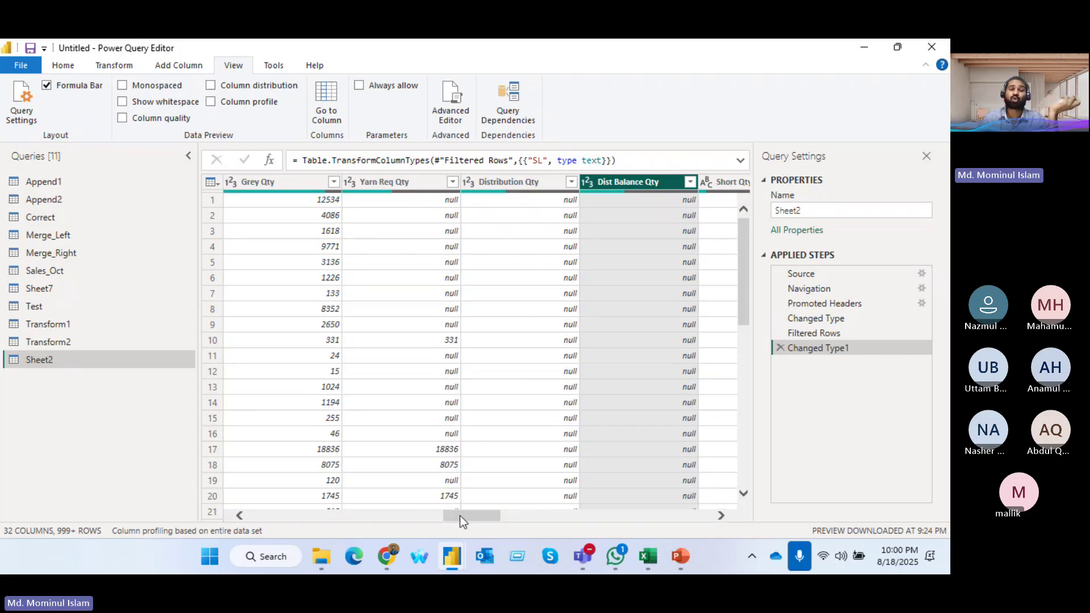
drag(459, 516, 685, 524)
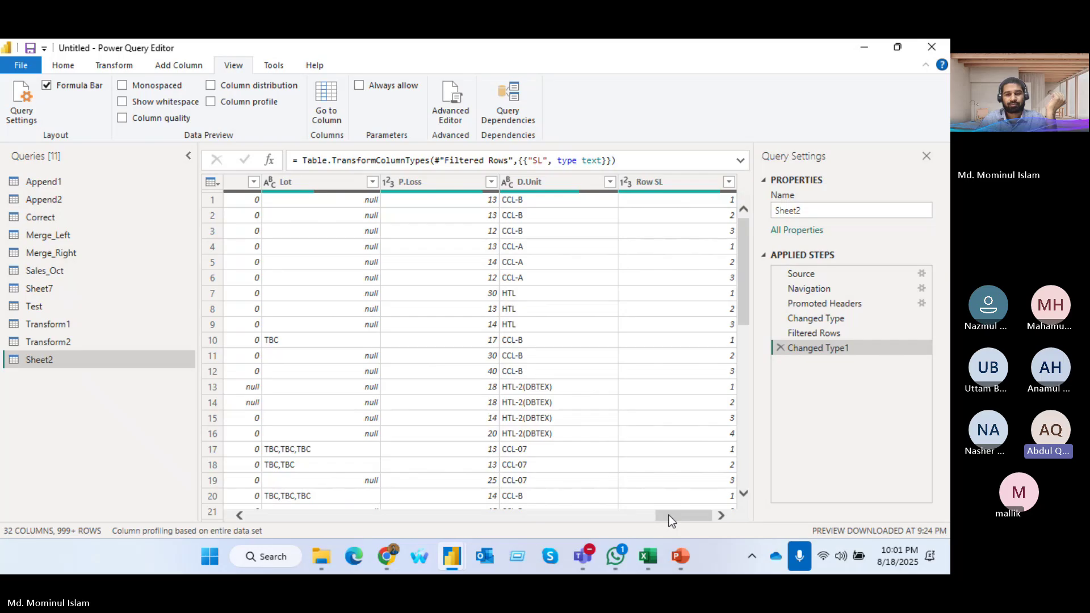
drag(669, 517, 265, 515)
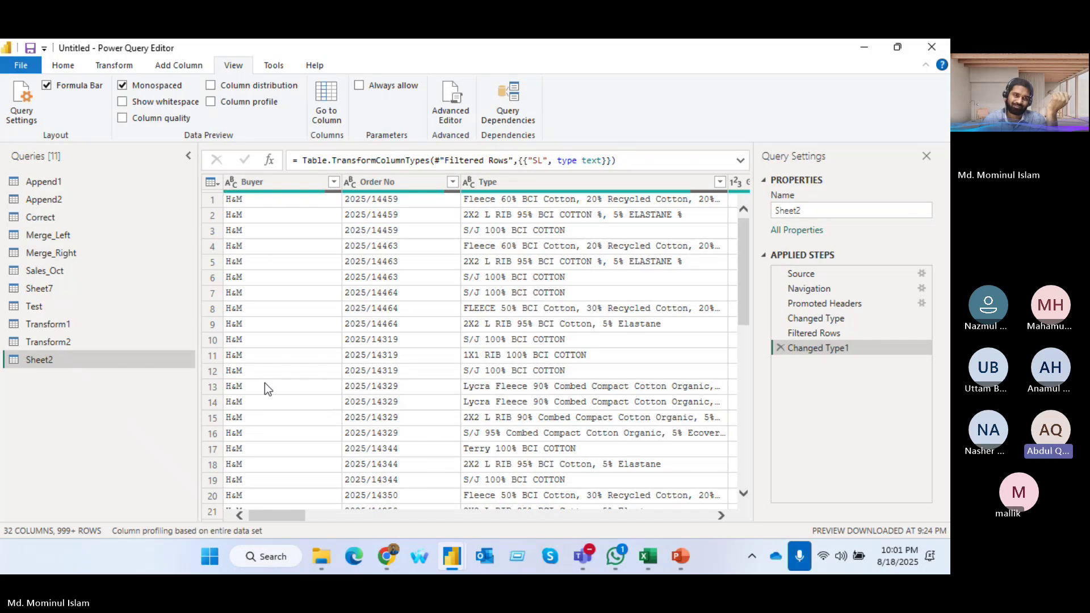
- Switch the data preview's monospaced font on and off repeatedly to compare how the text is displayed
click(122, 86)
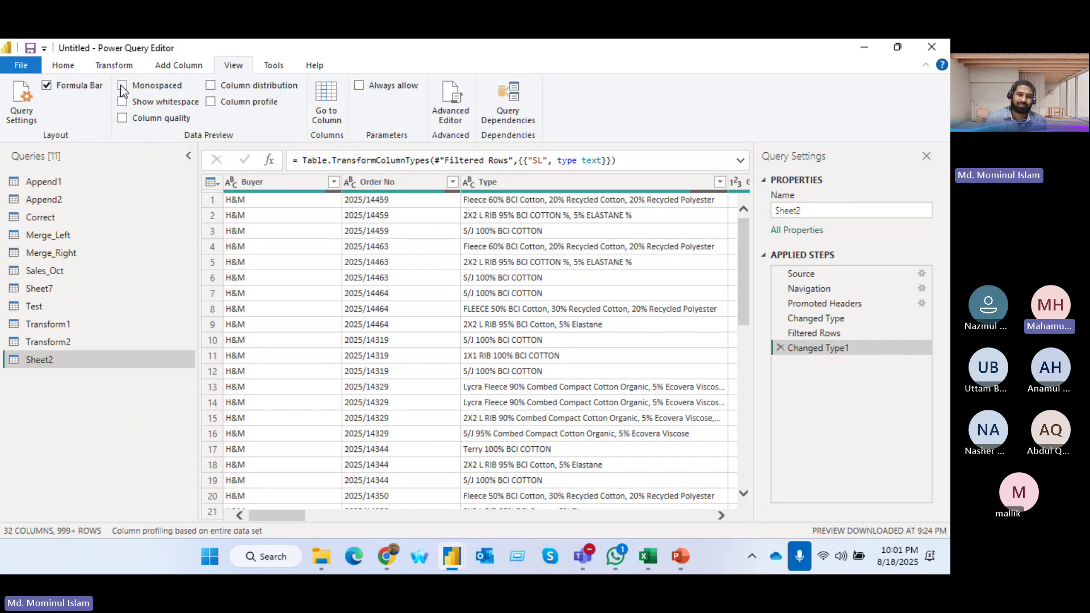
click(122, 86)
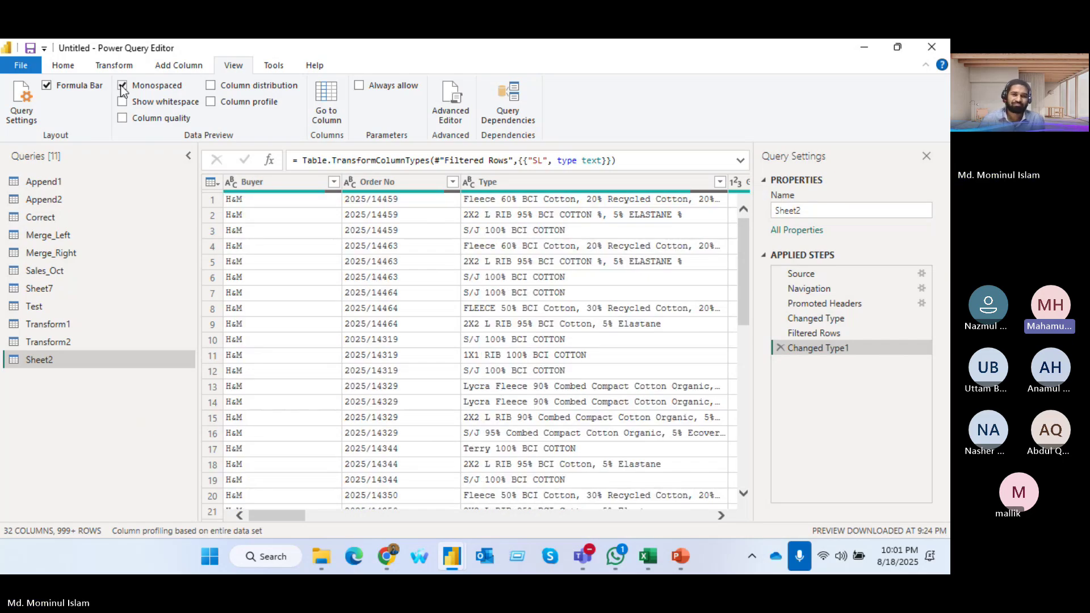
click(121, 86)
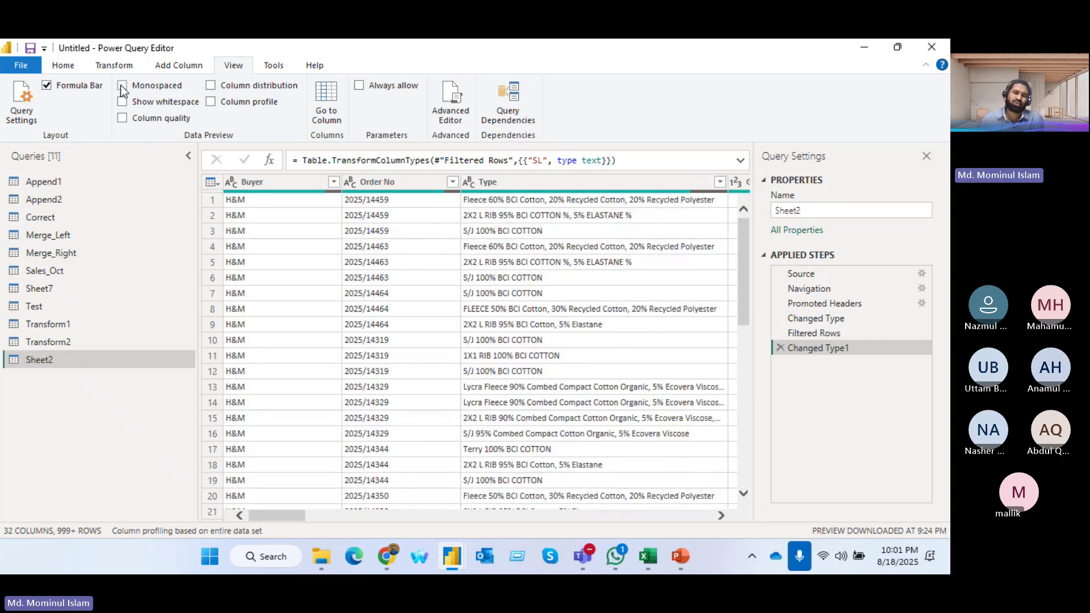
click(122, 88)
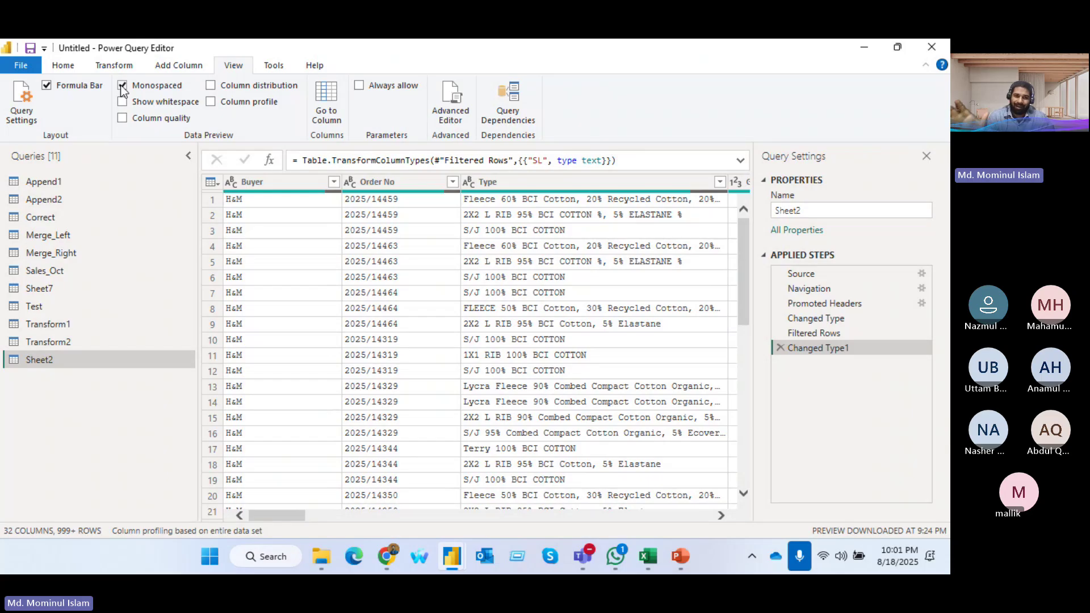
click(121, 87)
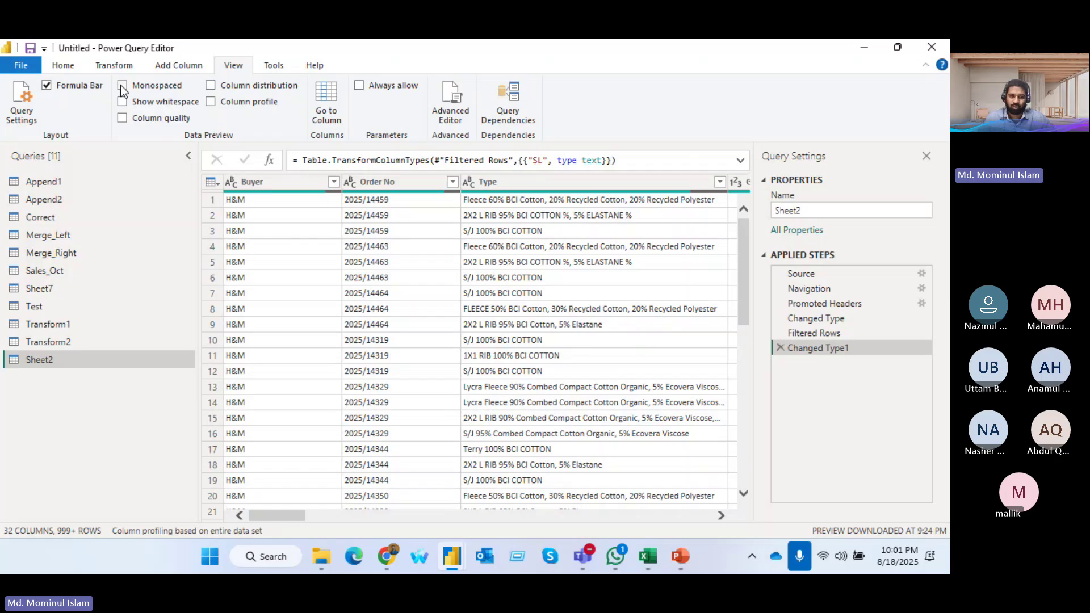
click(122, 88)
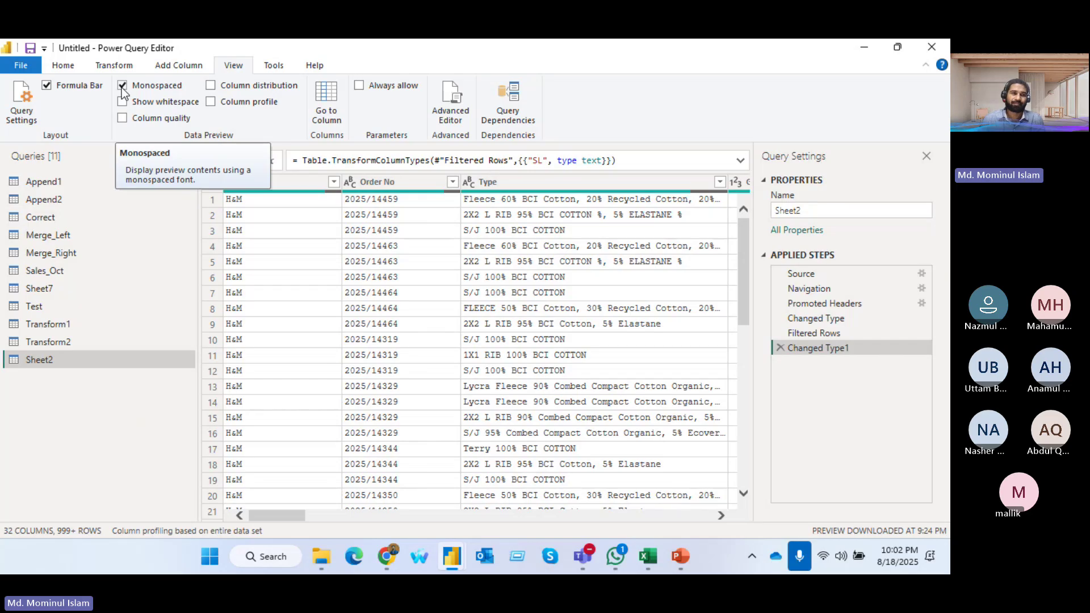
click(121, 87)
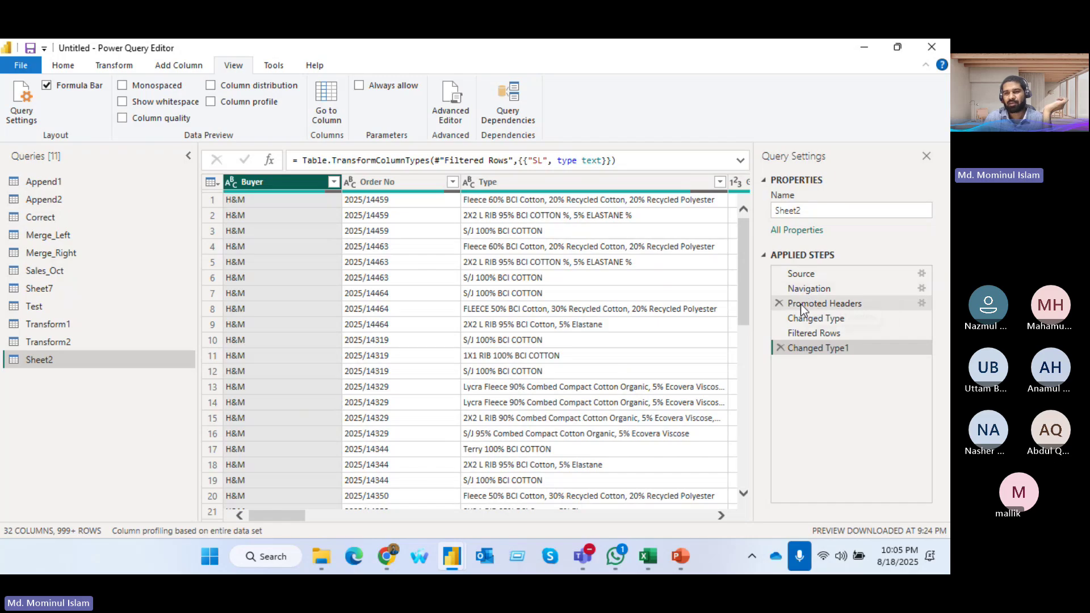
- Delete the Changed Type1, Filtered Rows and Changed Type steps from the Sheet2 query, keeping Promoted Headers as its last step
click(781, 348)
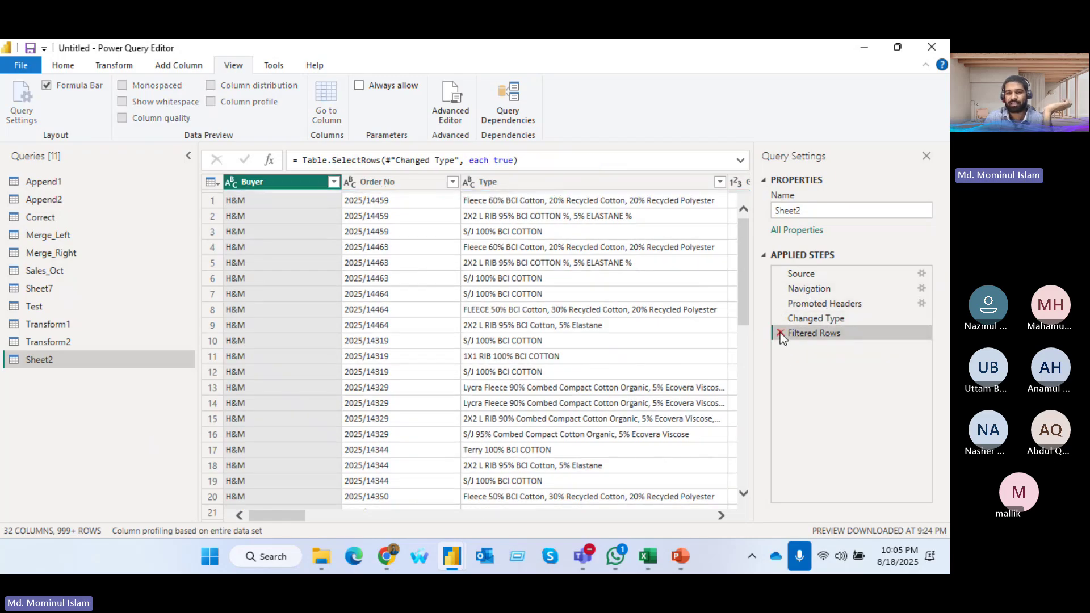
click(780, 333)
click(781, 318)
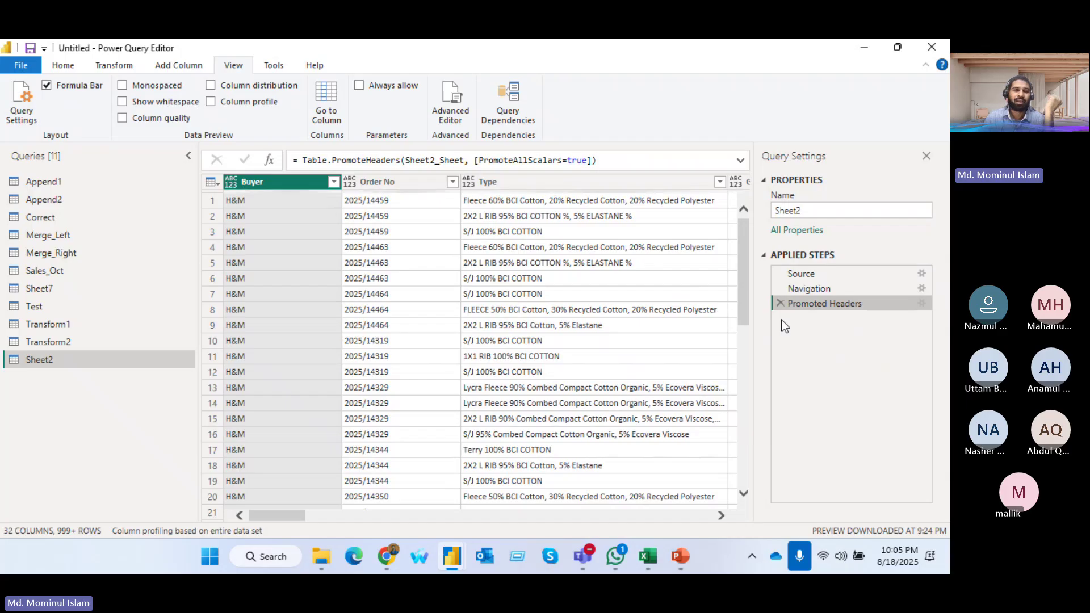
- Examine the available transform commands and the options for adding a new source, managing parameters and refreshing the preview
click(111, 65)
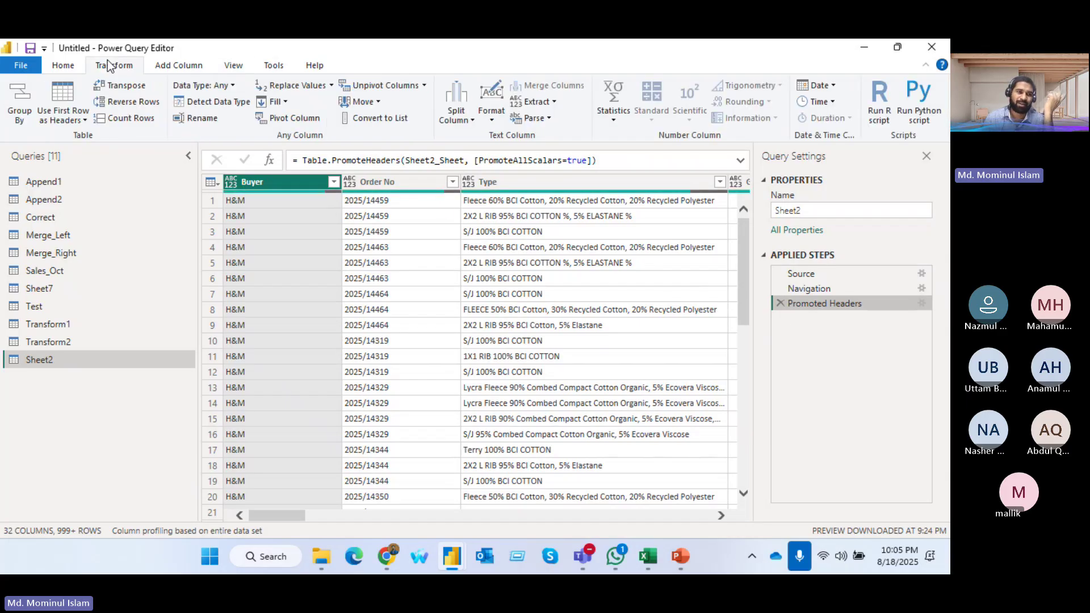
click(64, 65)
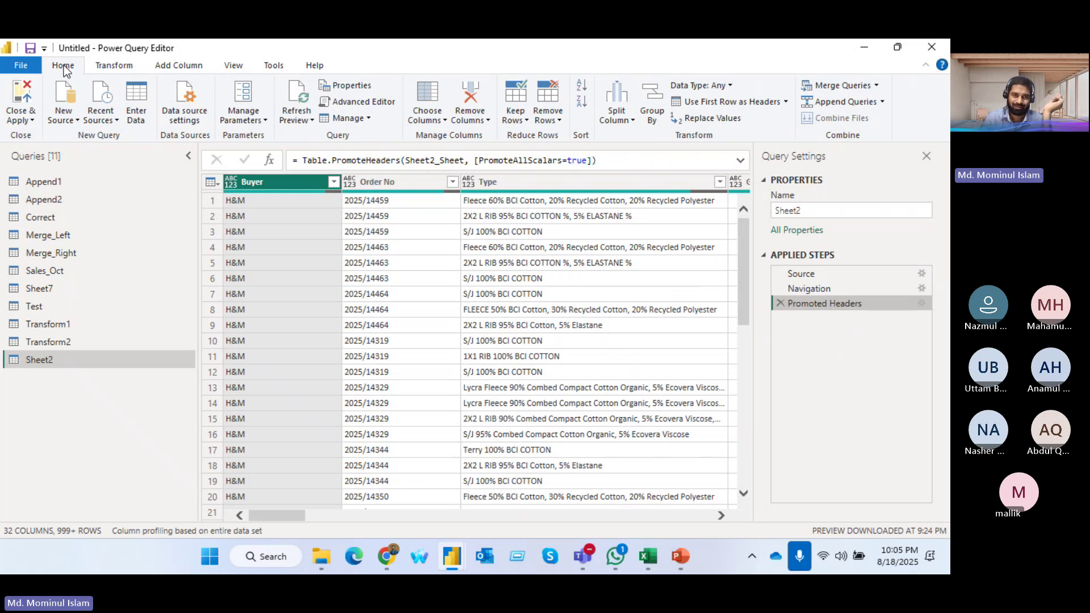
click(101, 65)
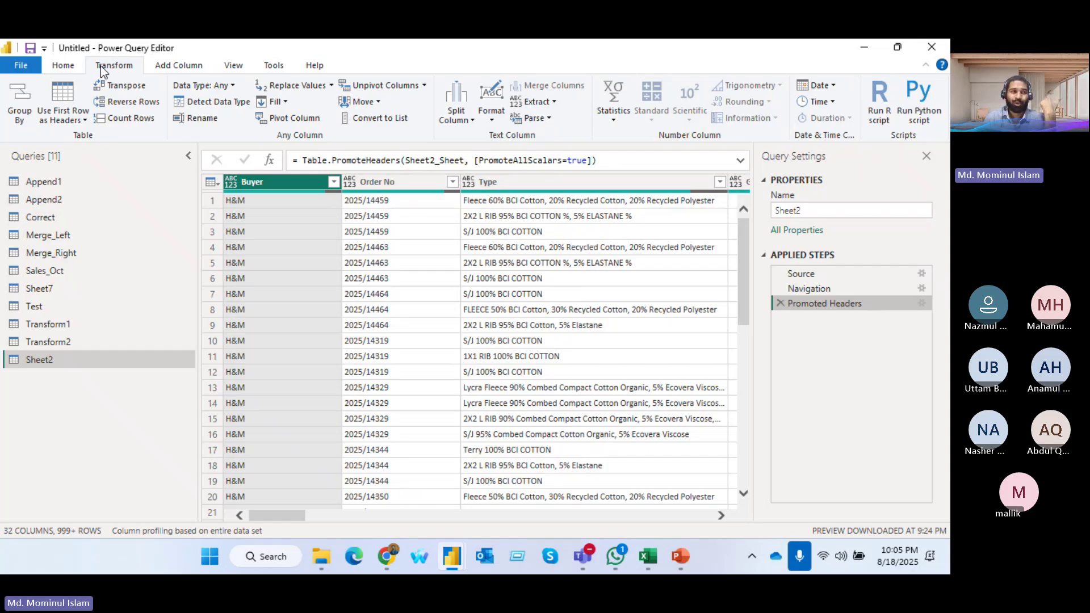
click(70, 66)
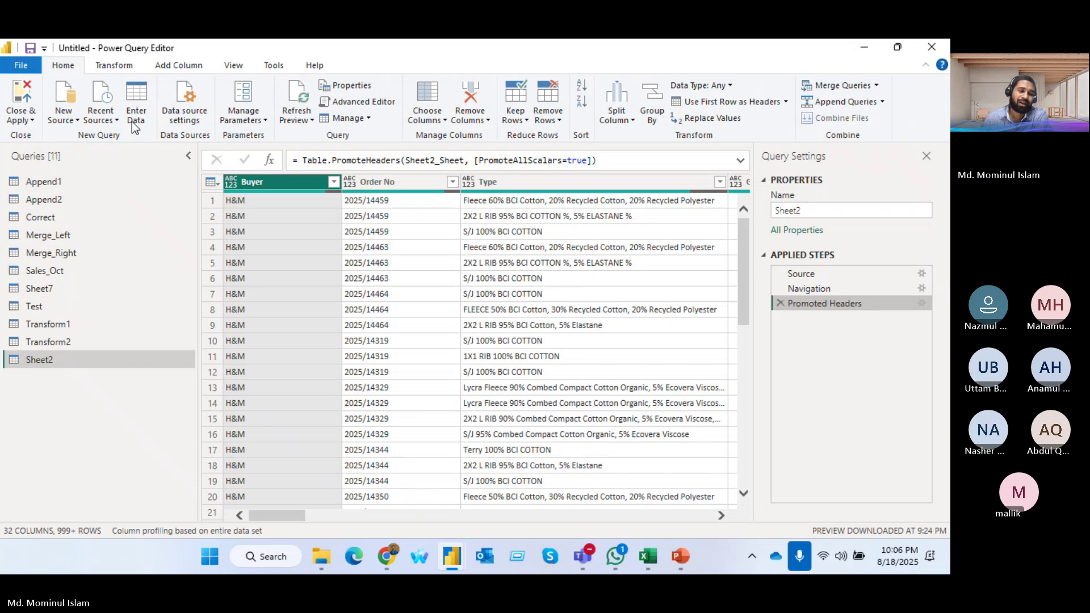
click(76, 119)
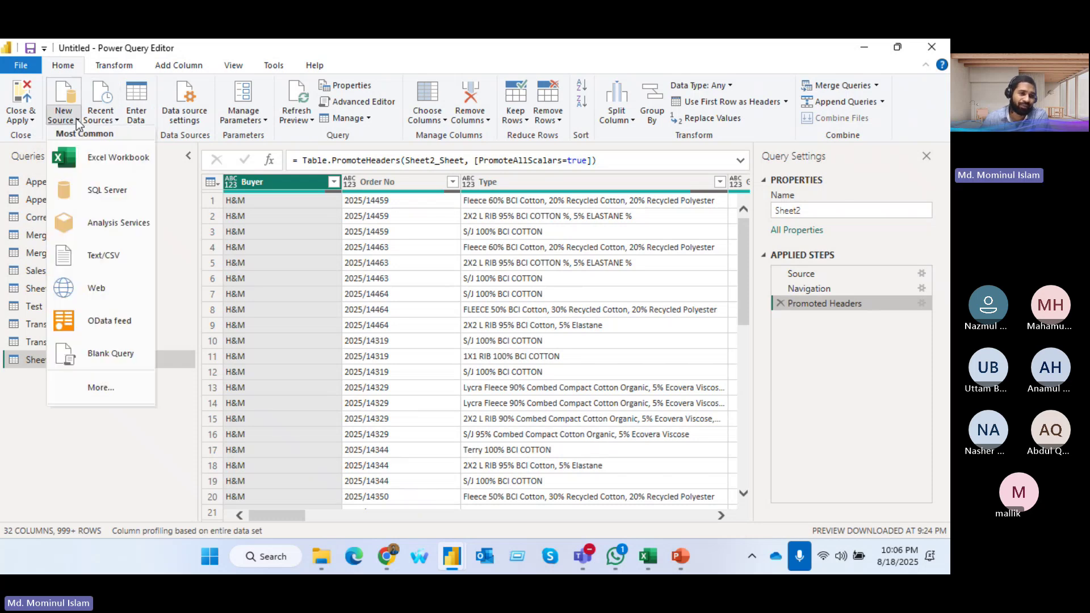
click(179, 197)
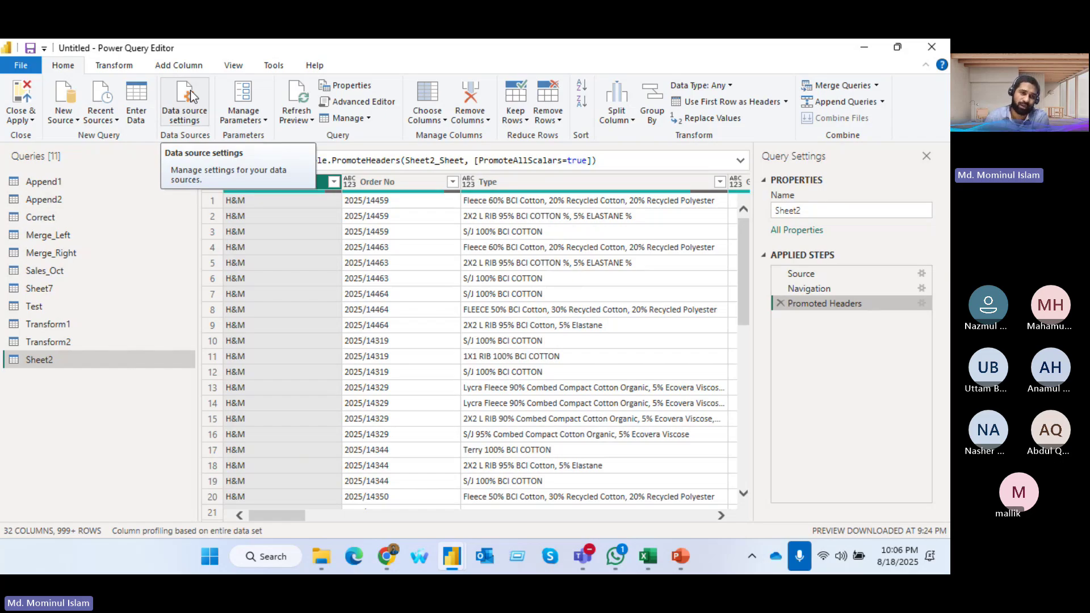
click(265, 117)
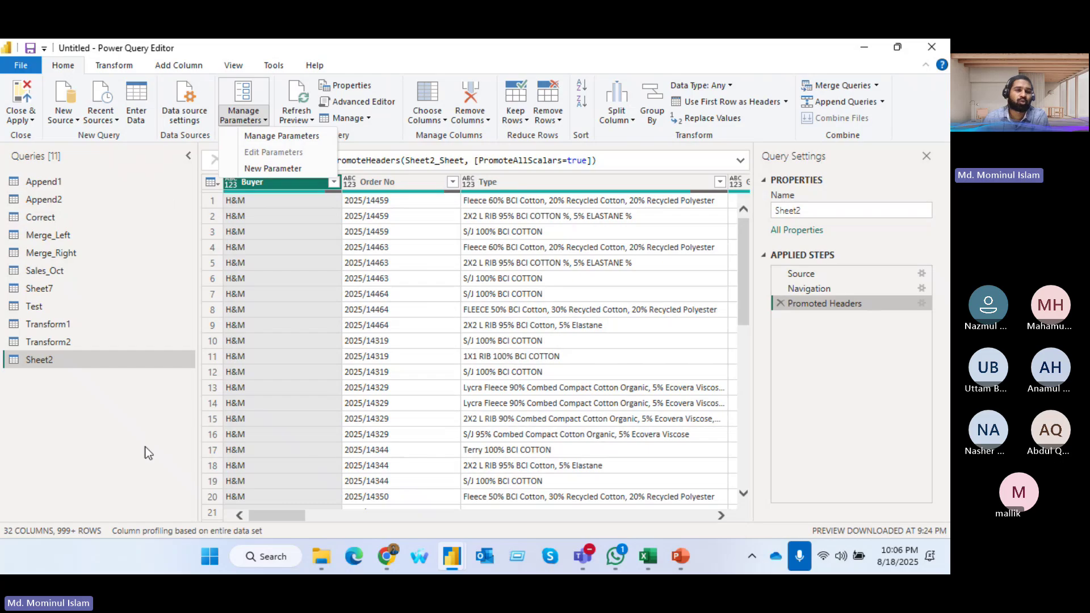
click(129, 457)
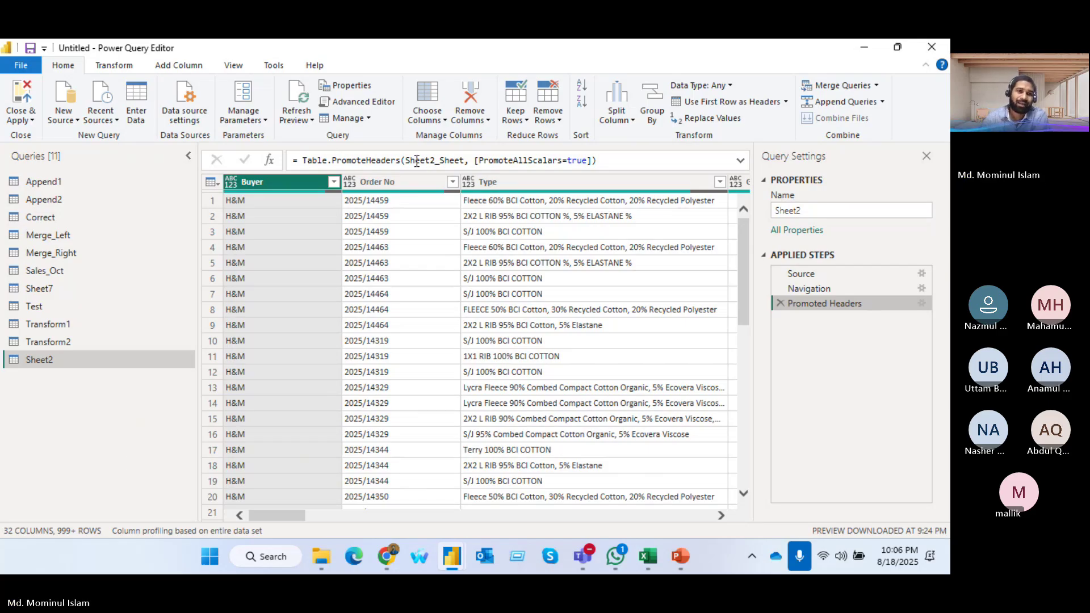
click(311, 120)
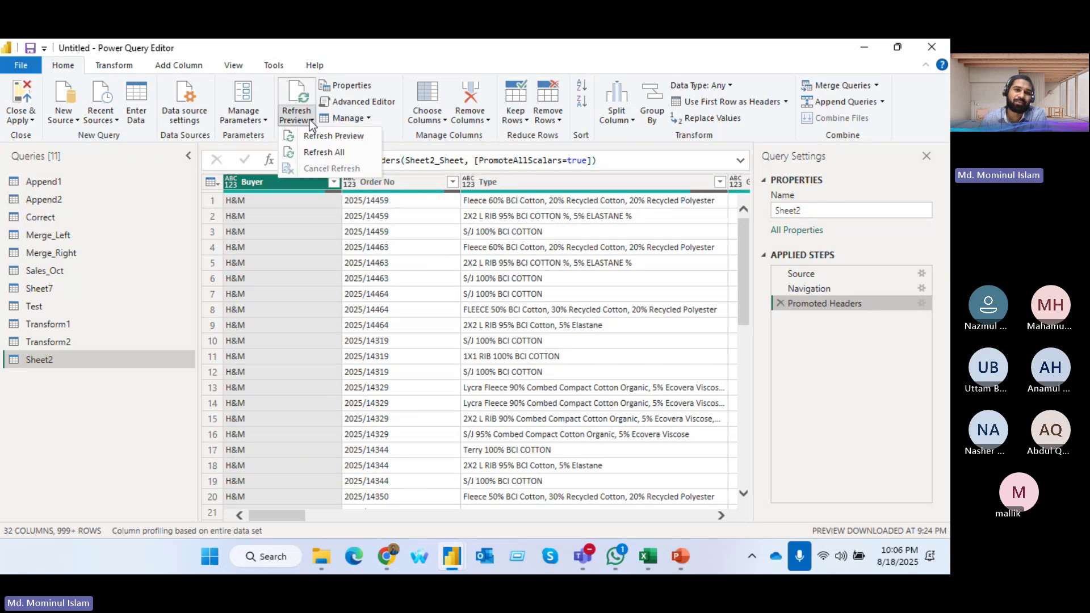
click(310, 120)
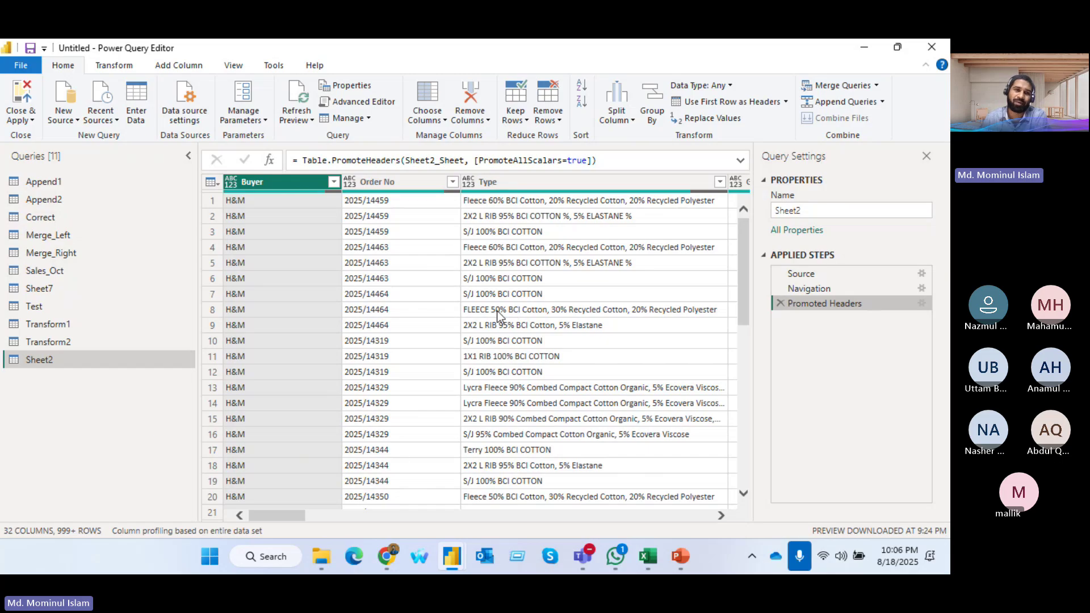
- Try disabling load to report in Sheet2's query properties, re-enable it and close the properties without saving
click(352, 85)
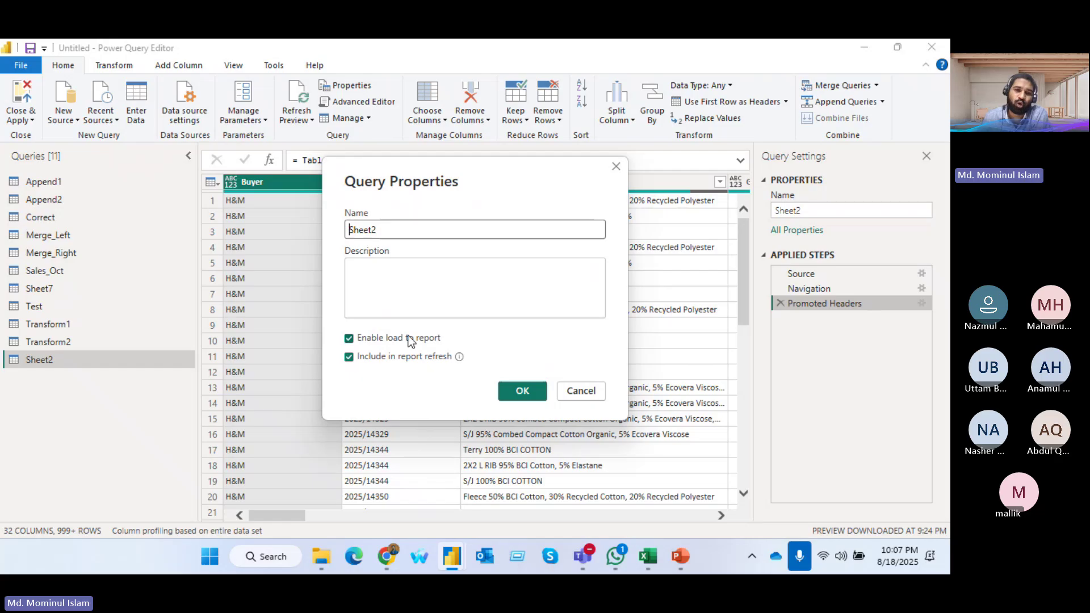
click(349, 339)
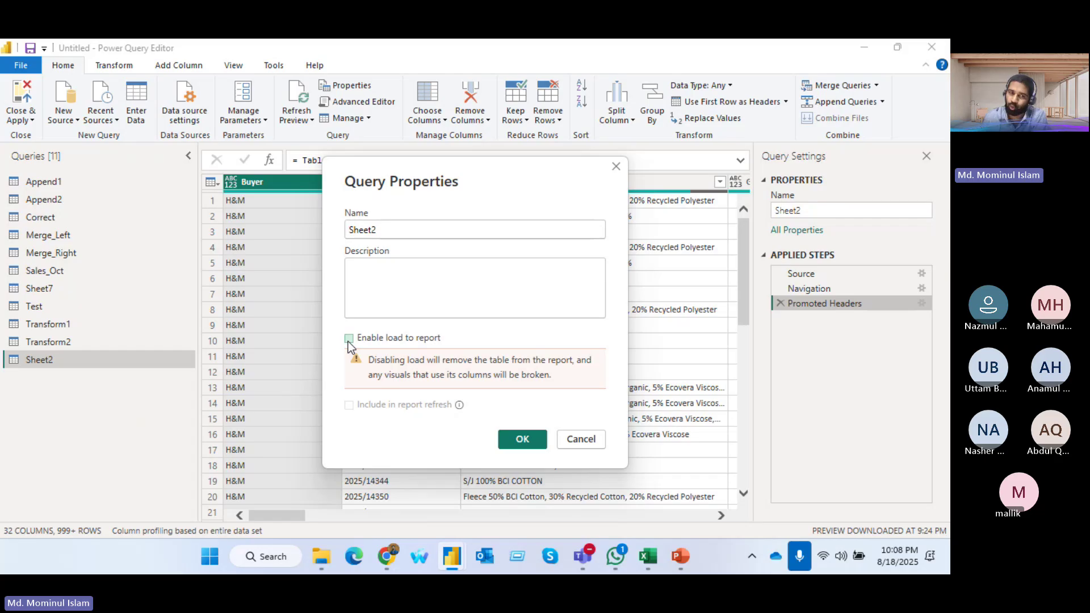
click(349, 338)
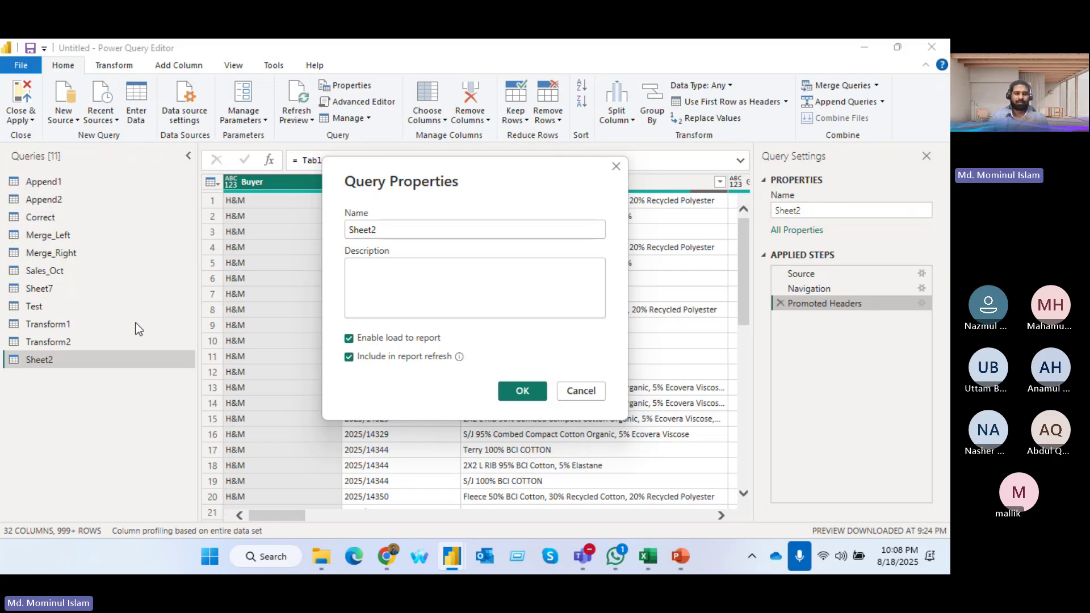
click(617, 167)
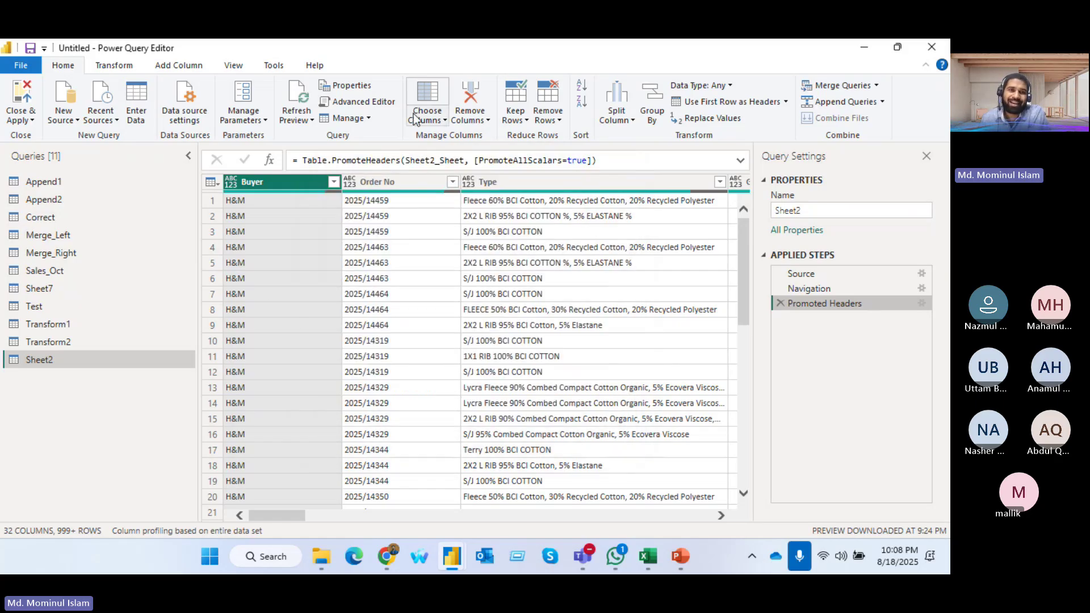
- Examine Sheet2's M code in the Advanced Editor line by line: Source, Sheet2_Sheet, Promoted Headers and the final output
click(374, 101)
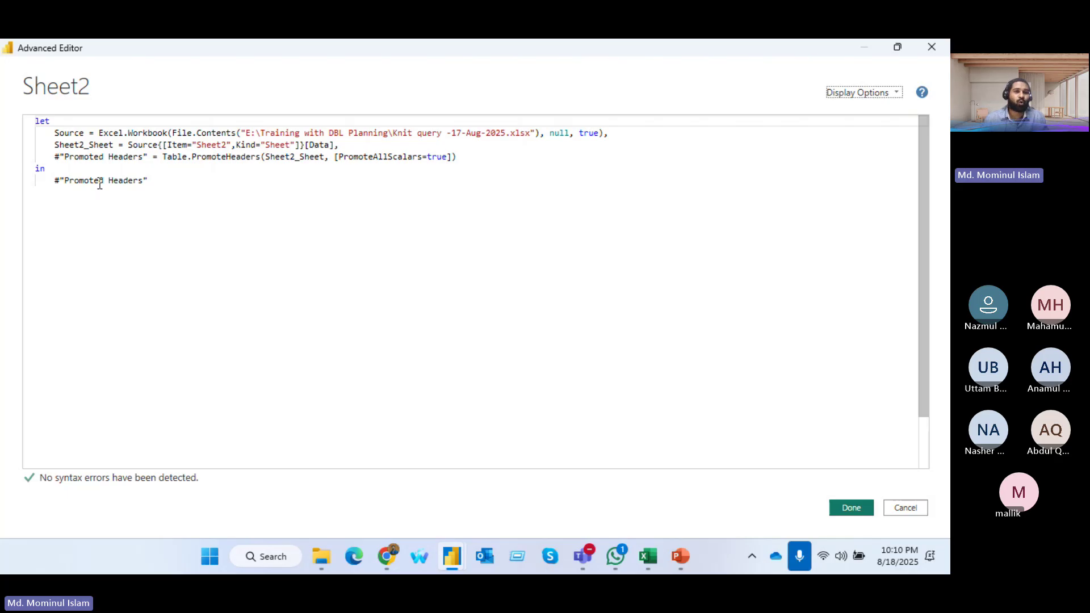
drag(54, 121, 87, 348)
click(88, 347)
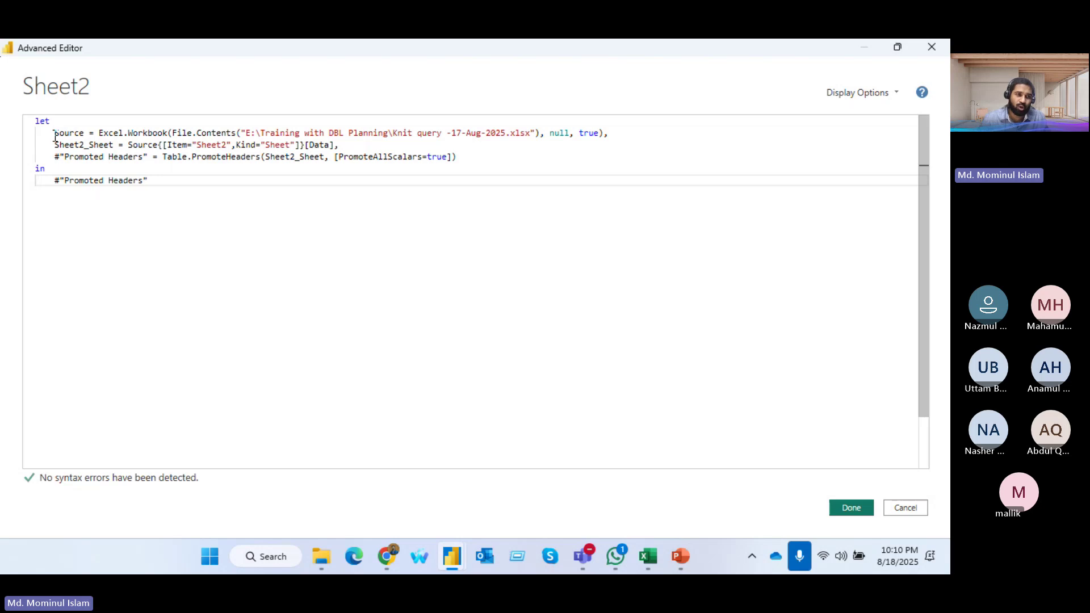
drag(55, 137, 649, 133)
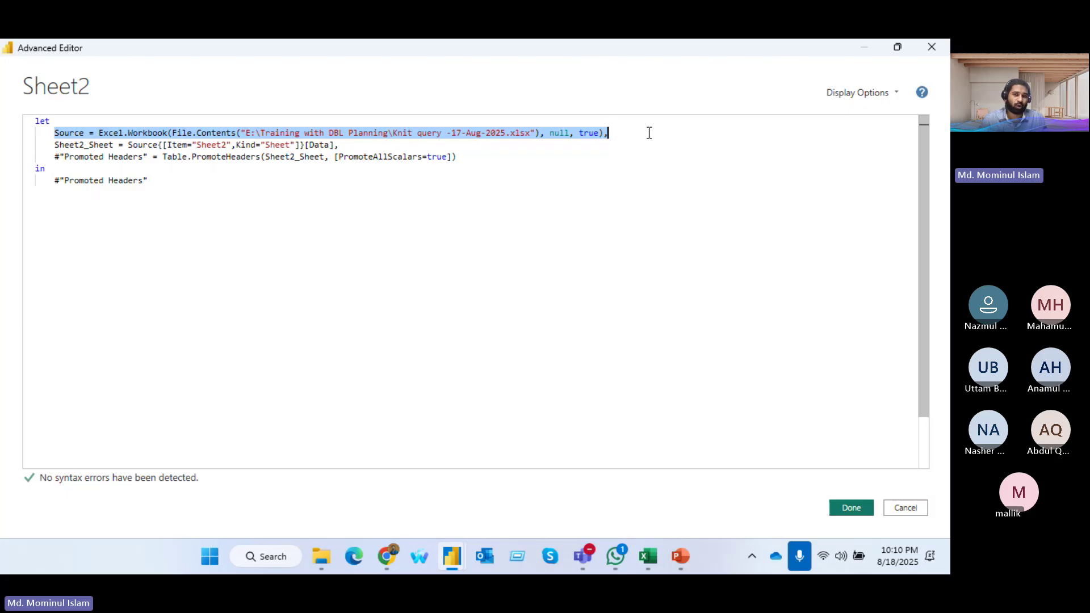
click(263, 132)
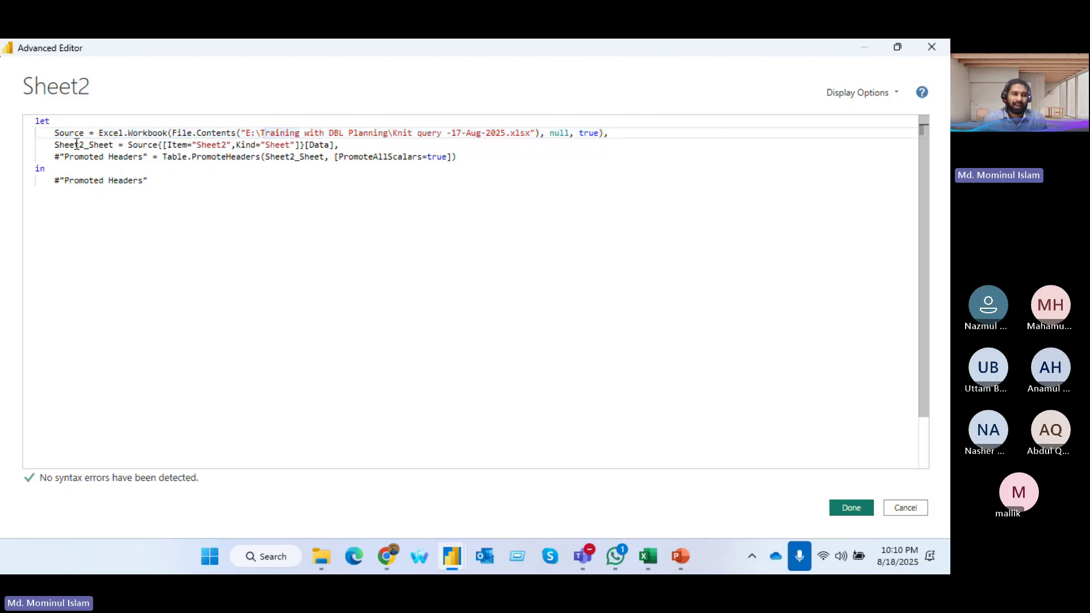
drag(52, 144, 345, 144)
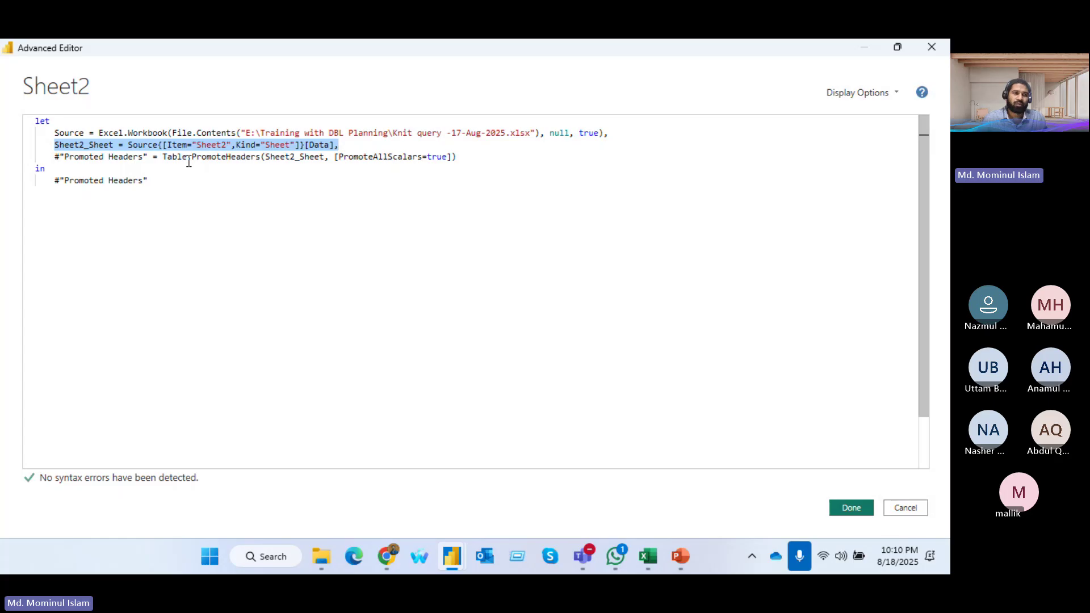
drag(55, 156, 469, 156)
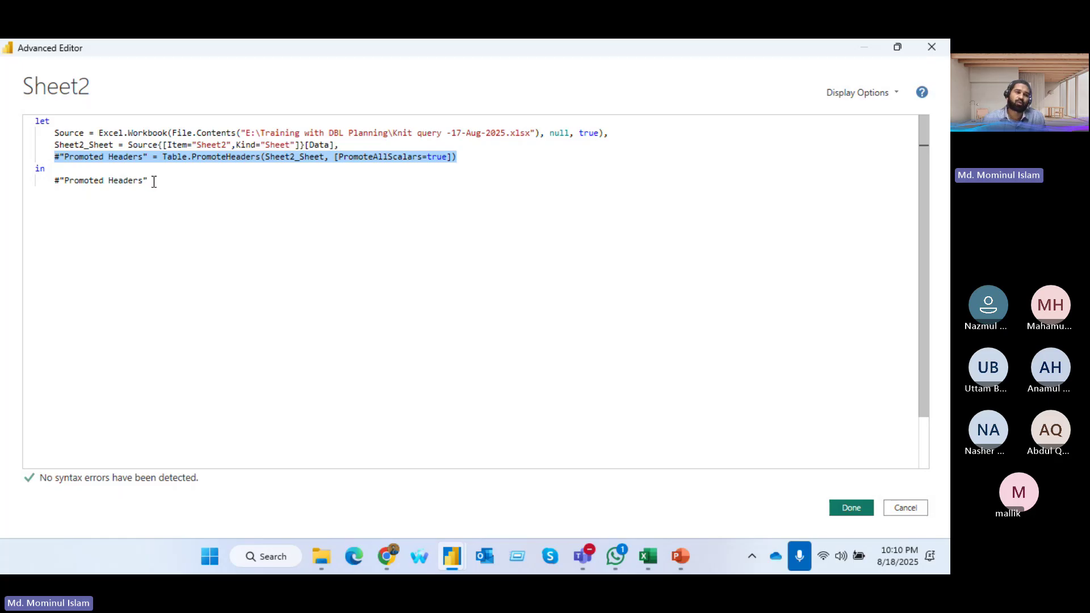
drag(149, 180, 41, 181)
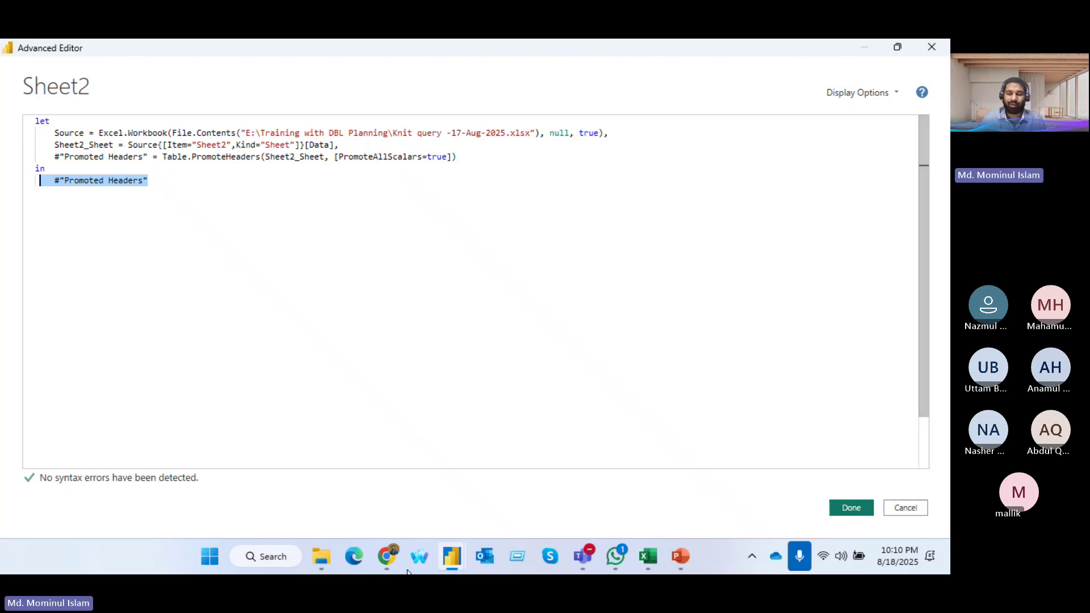
- Switch to Chrome and search Google in a new tab for "powerbi mcode library"
click(376, 555)
click(583, 61)
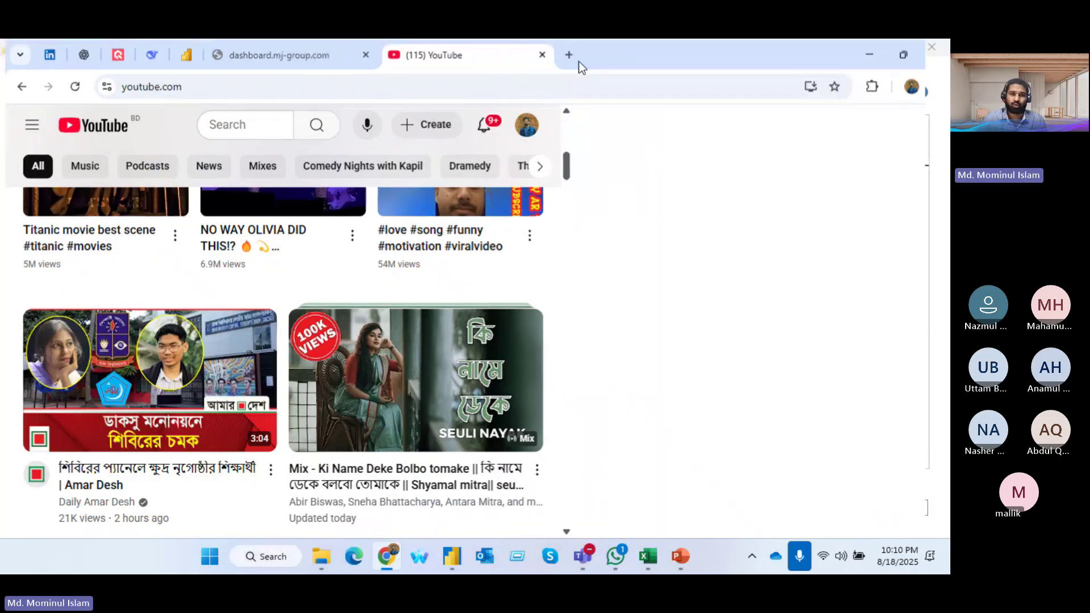
click(568, 54)
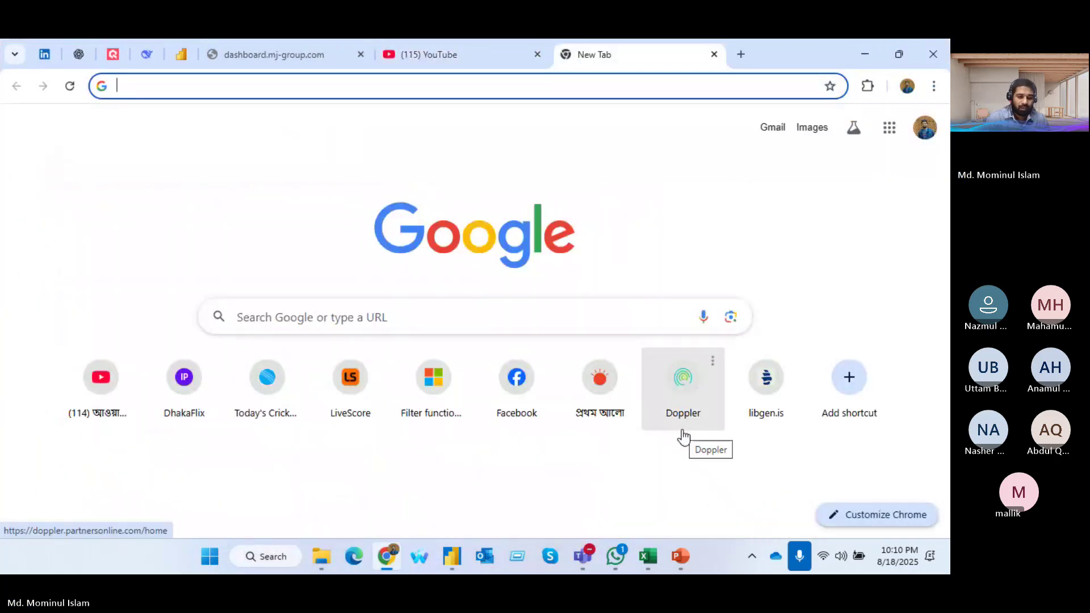
text(power)
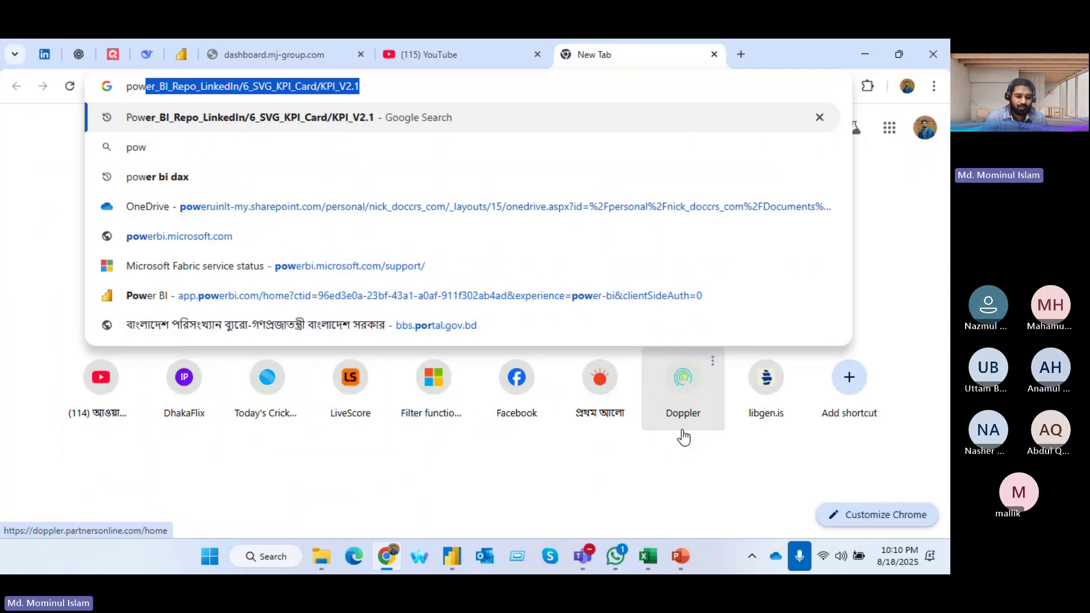
text(b)
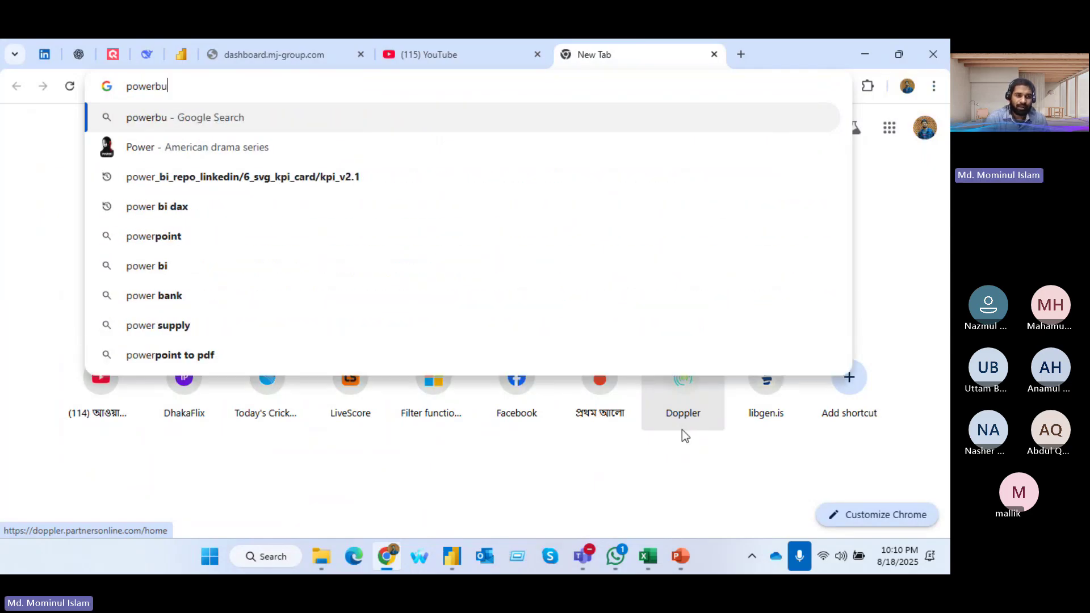
text(i mcode )
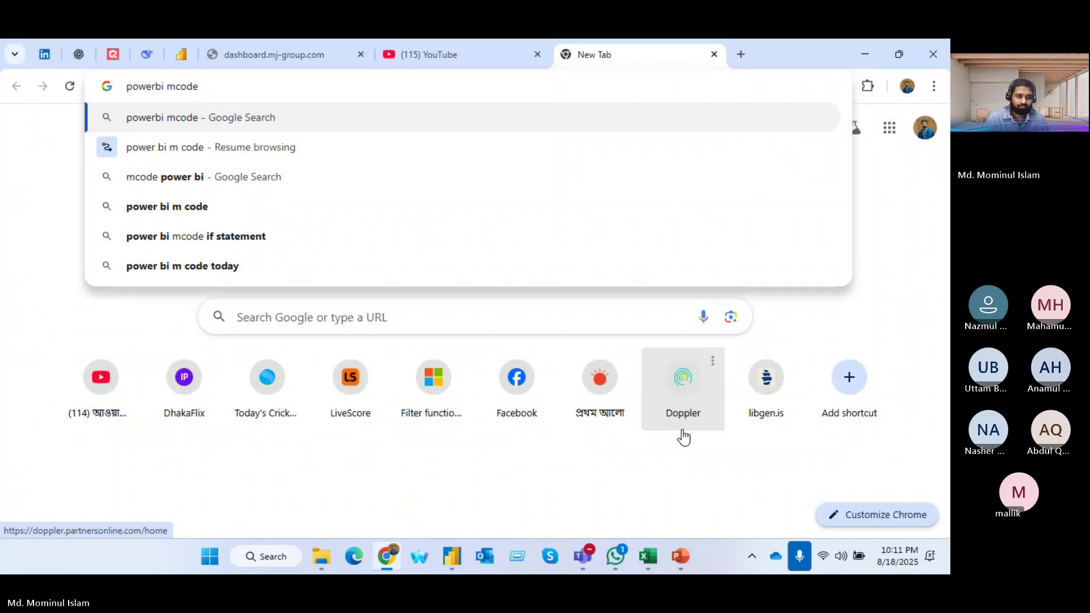
text(libr)
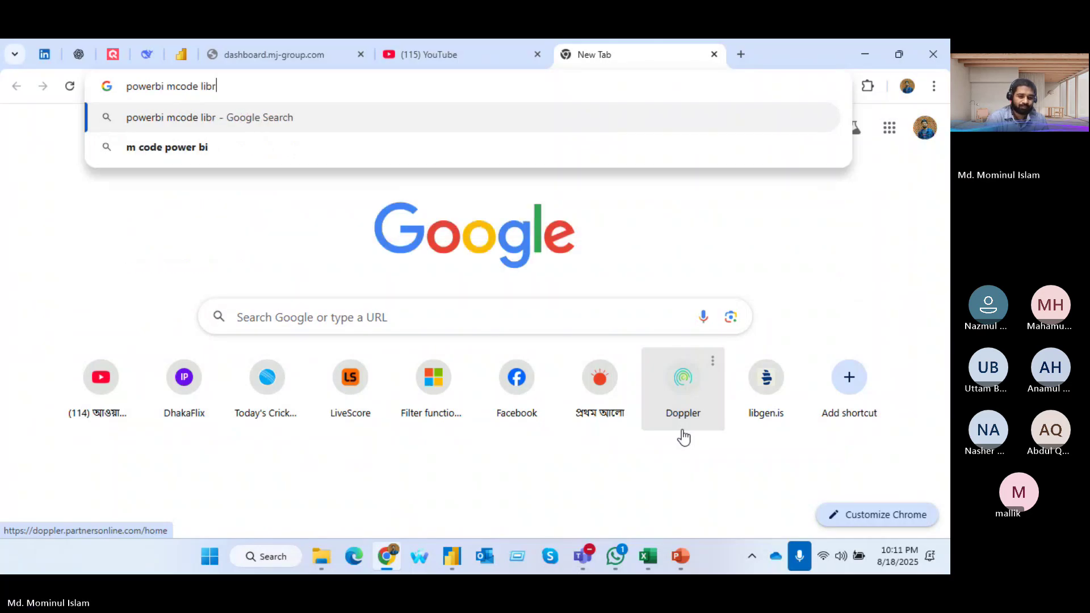
text(ary)
key(Return)
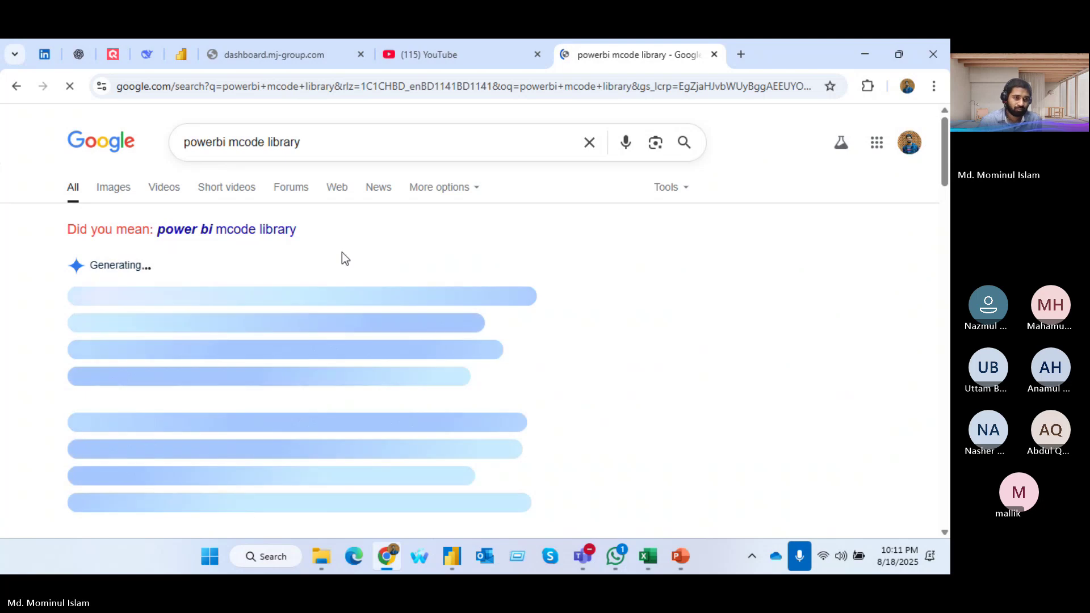
- Open Microsoft Learn's Power Query M formula language reference and browse the topics under Power Query M language specification
scroll(341, 258, down, 5)
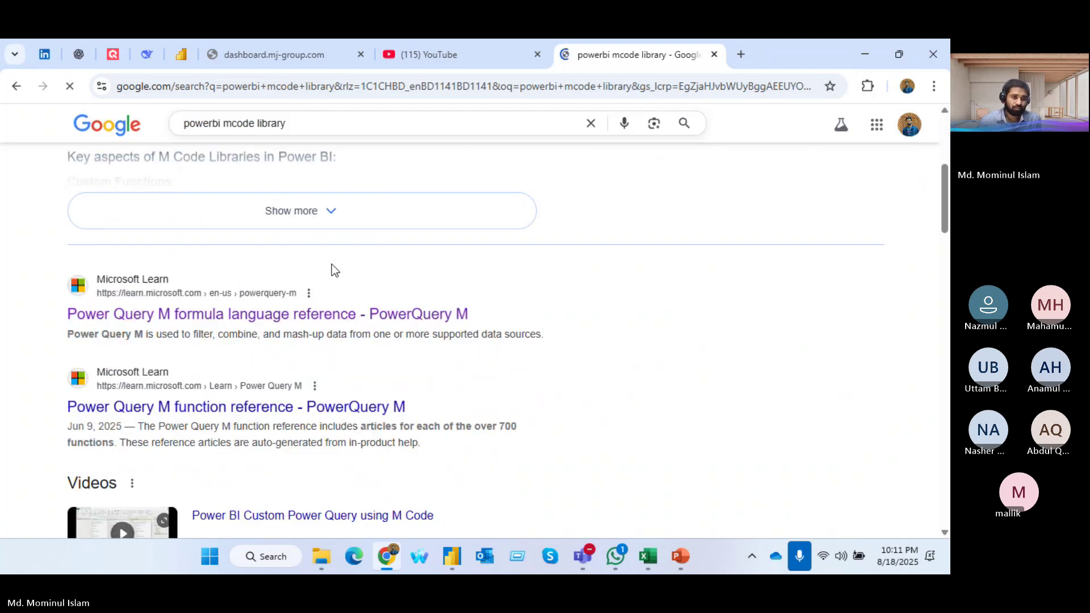
click(202, 318)
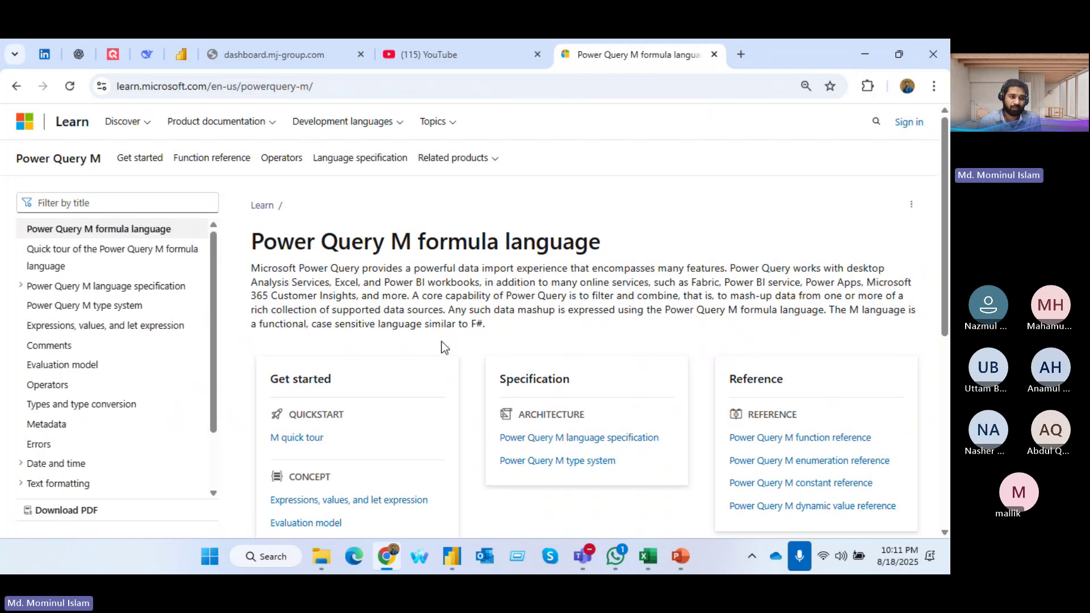
scroll(74, 320, down, 5)
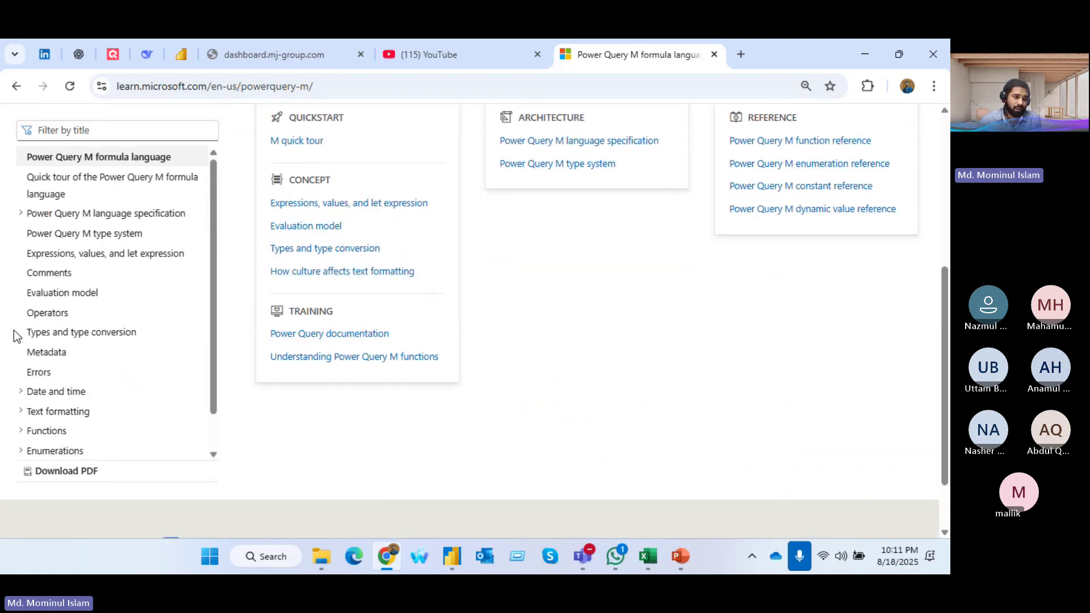
scroll(14, 332, up, 1)
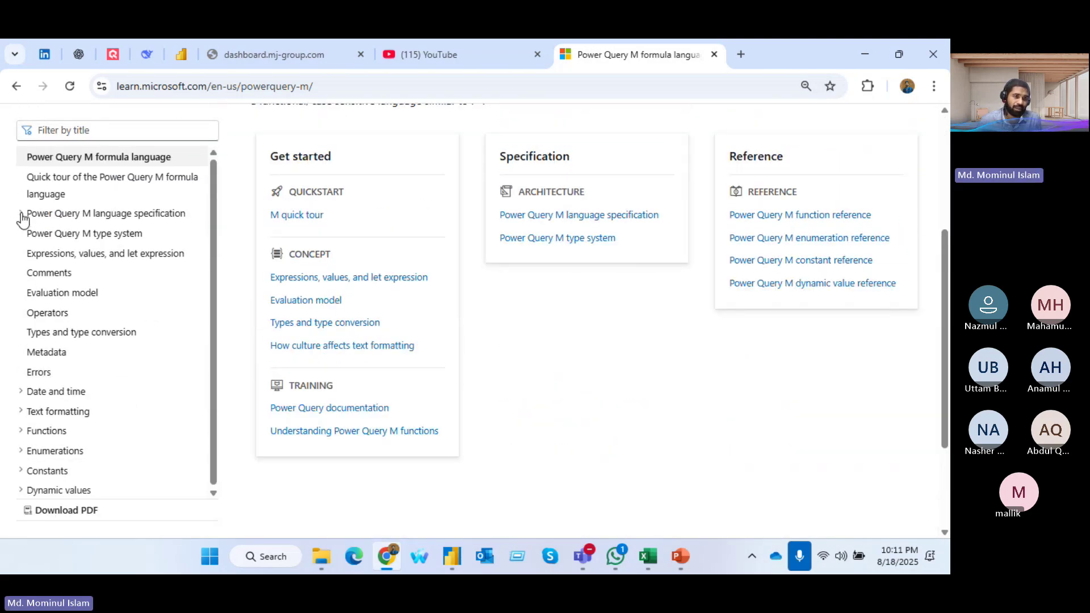
click(20, 215)
scroll(25, 306, down, 3)
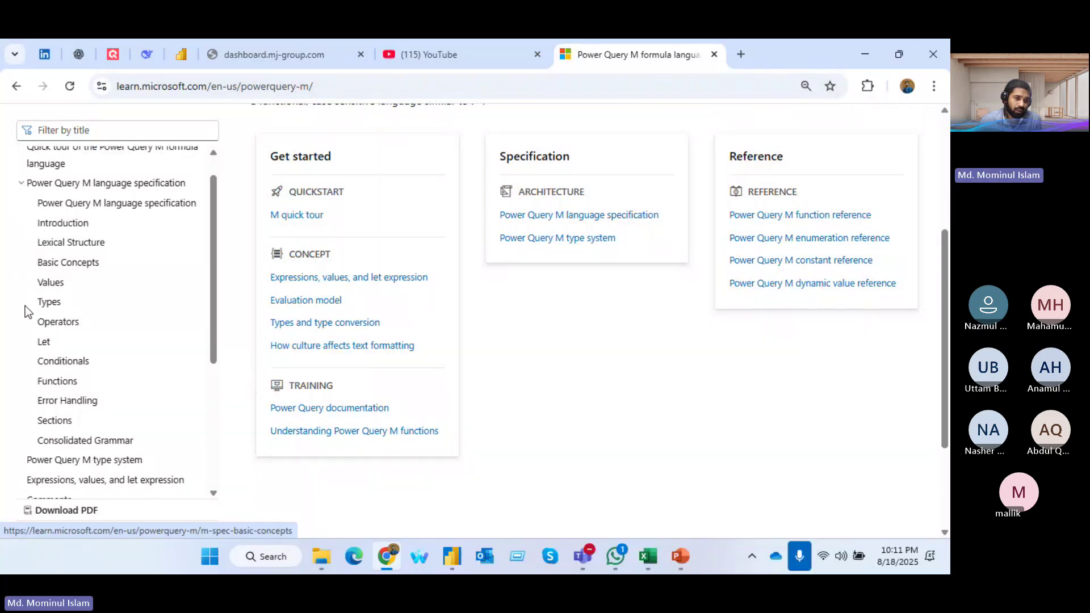
scroll(8, 397, down, 2)
scroll(8, 397, up, 6)
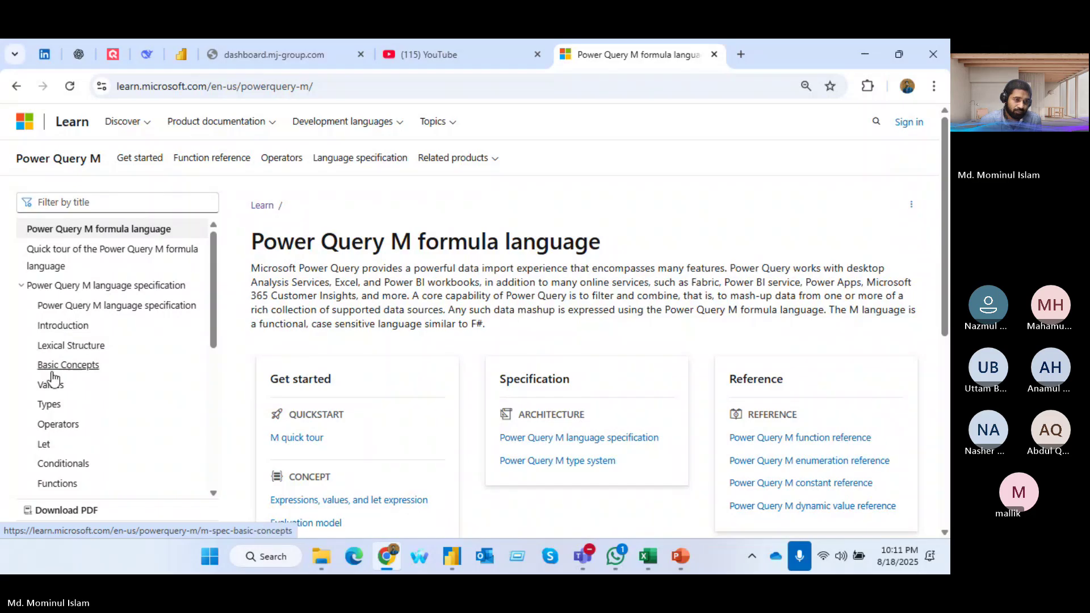
- View the Basic Concepts and Operators articles of the Power Query M language specification
click(55, 367)
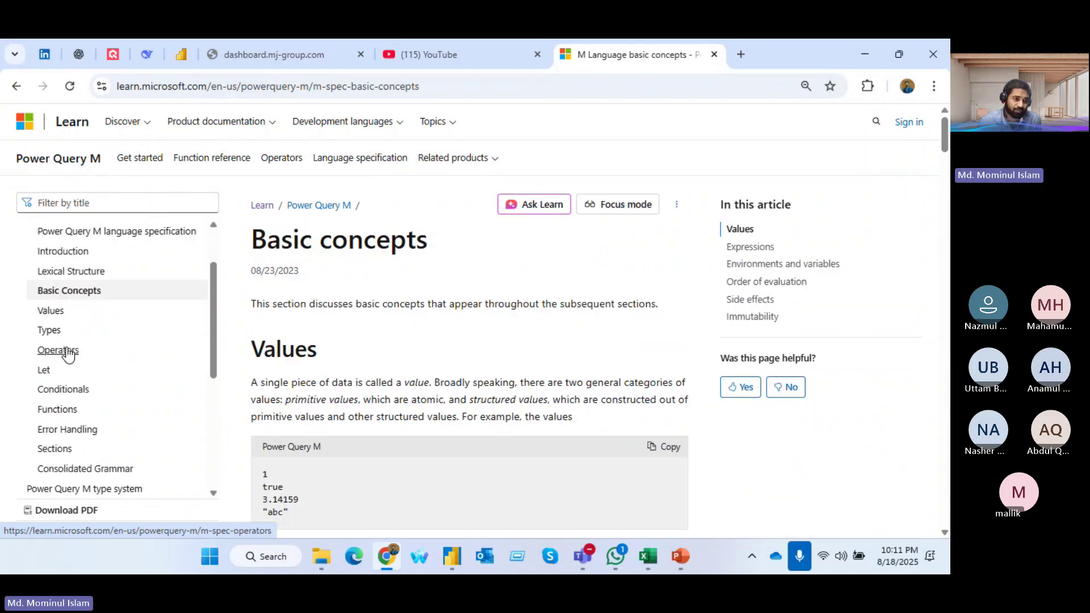
click(66, 347)
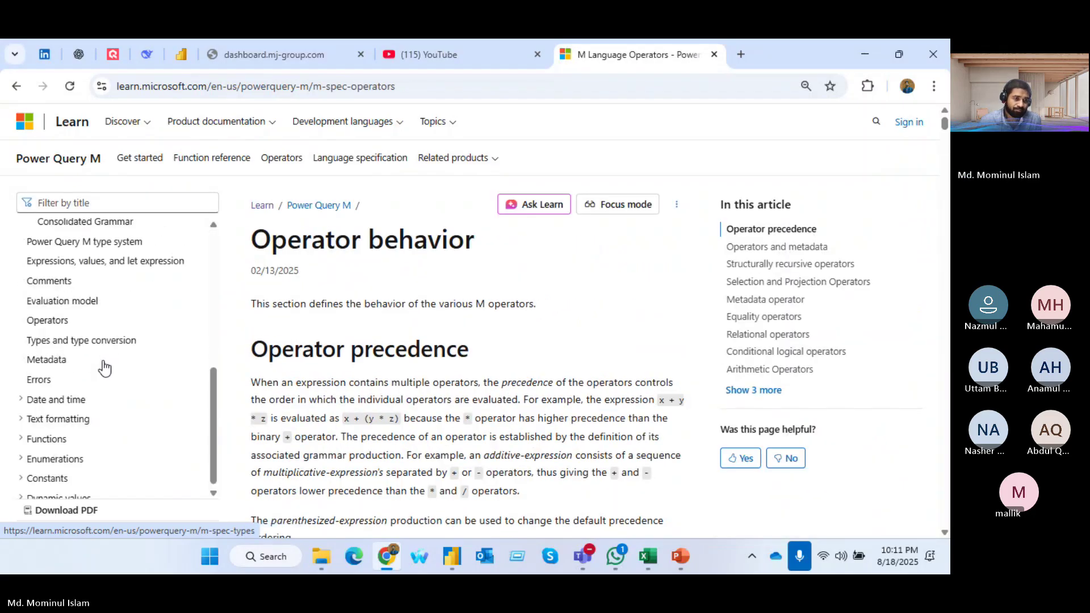
scroll(146, 377, down, 3)
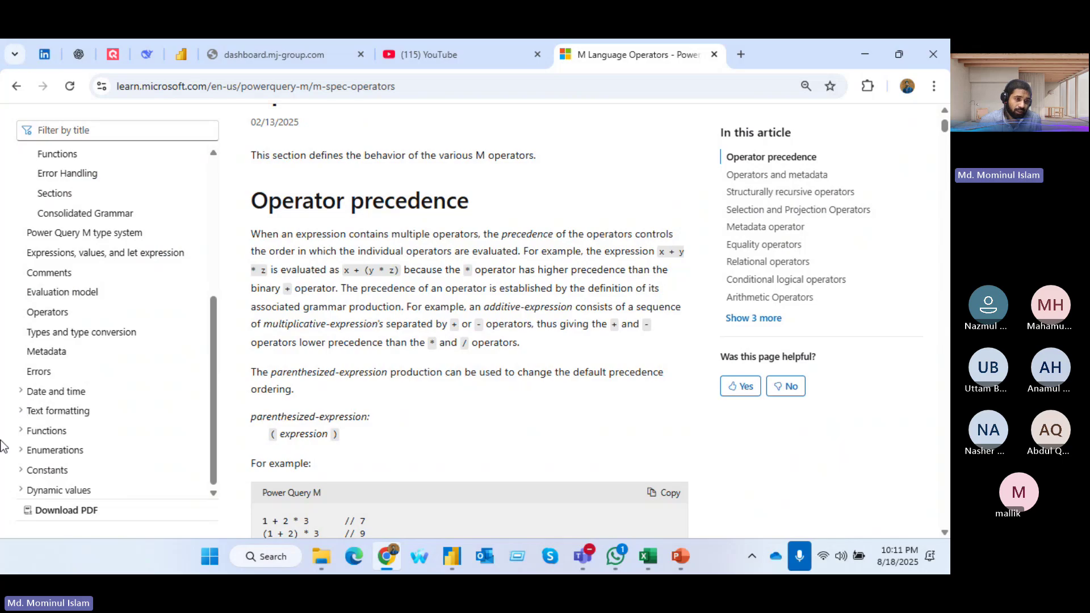
- Open the Durations in Power Query M article under Date and time, and expand the Functions topics
click(24, 395)
scroll(85, 379, down, 1)
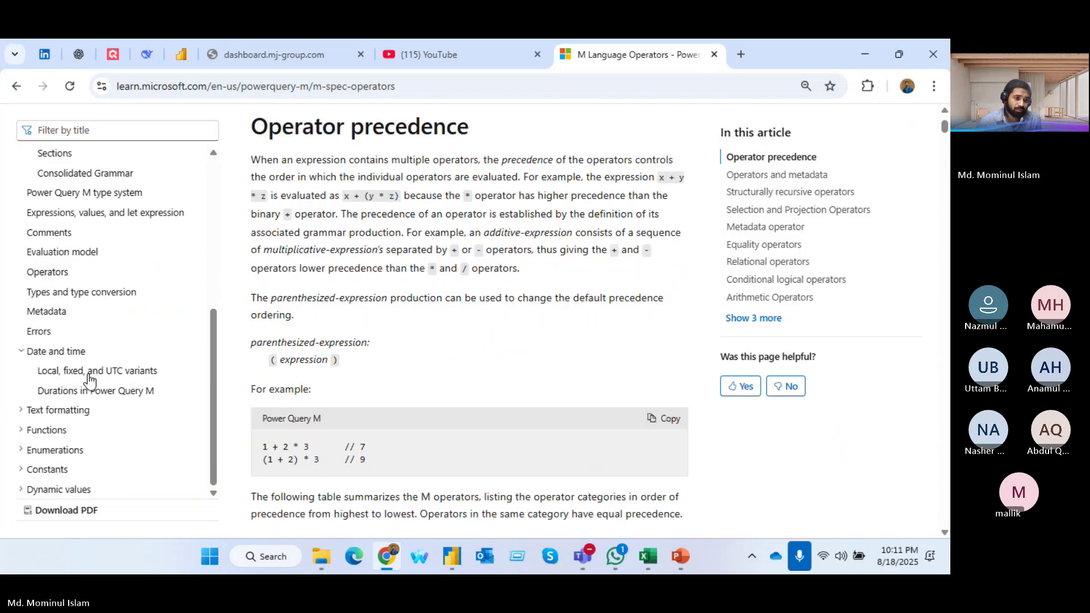
click(77, 395)
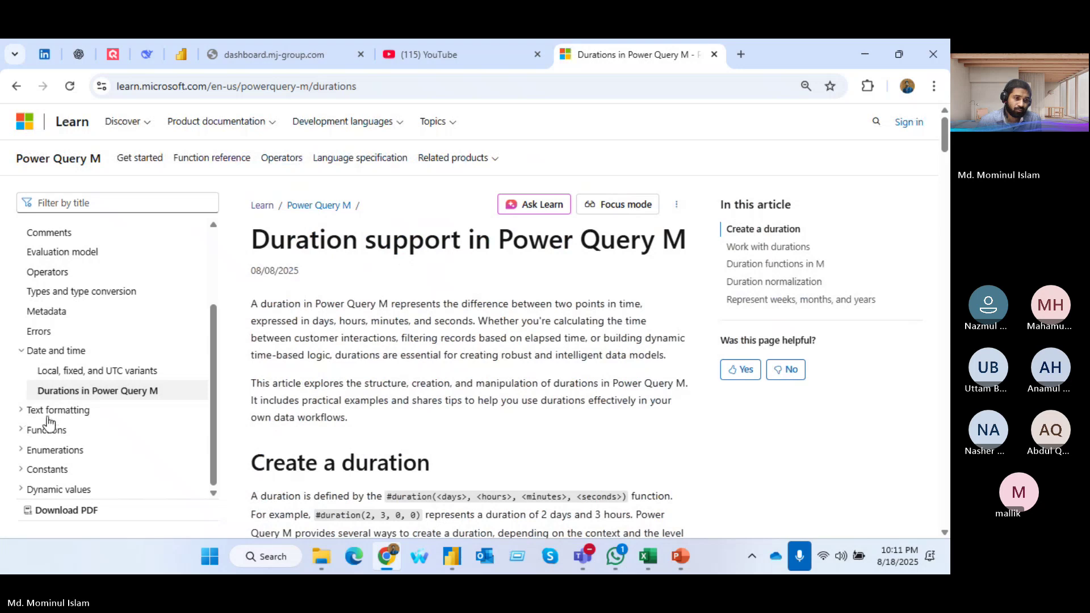
click(21, 433)
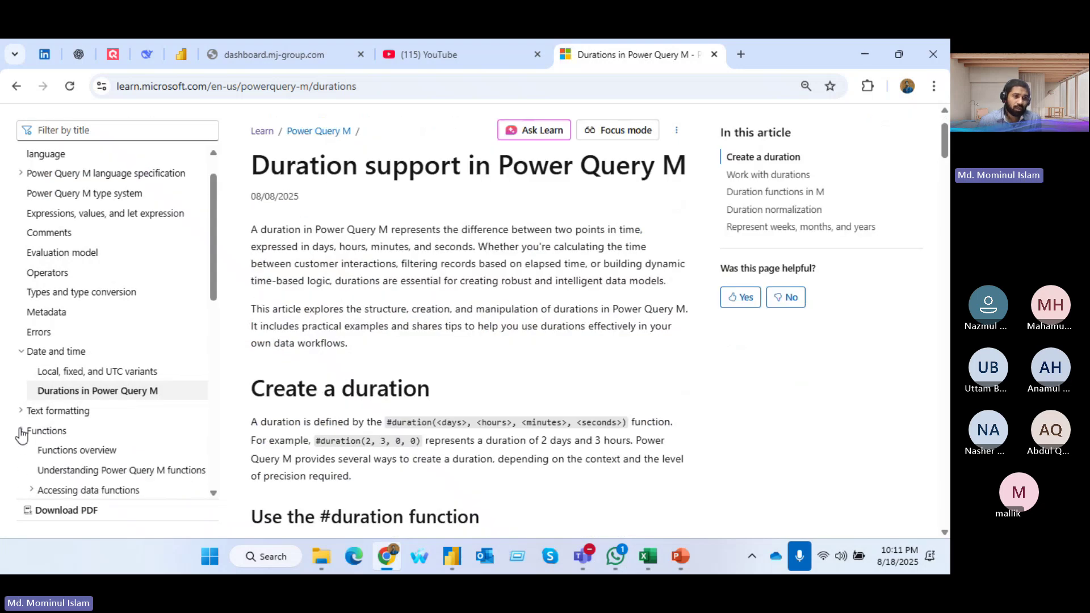
- Look over the documentation's table of contents, collapsing Functions and checking the entries under Constants
scroll(129, 298, down, 4)
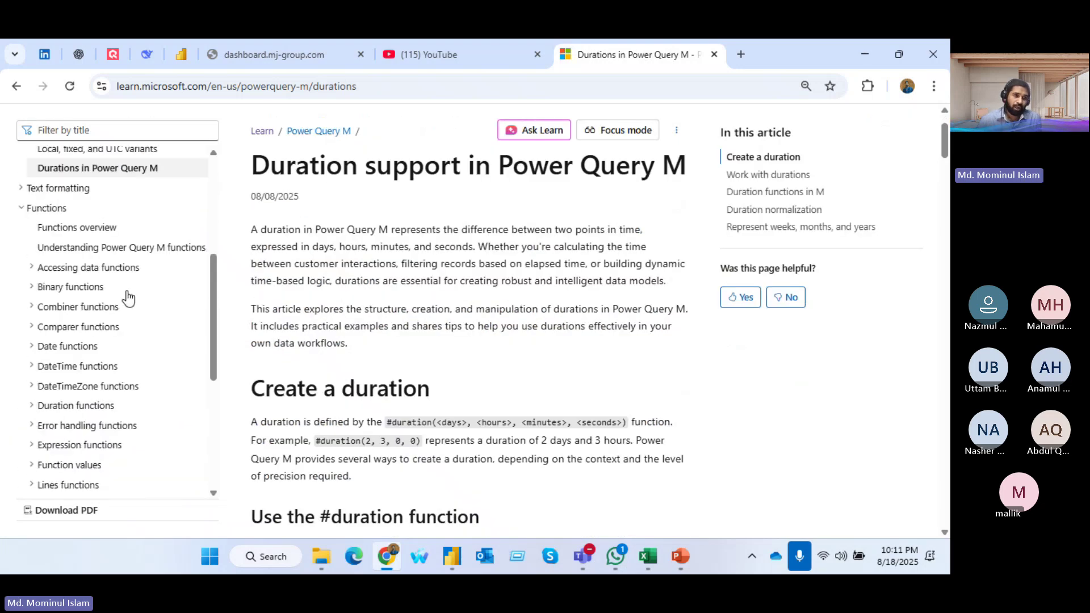
click(22, 209)
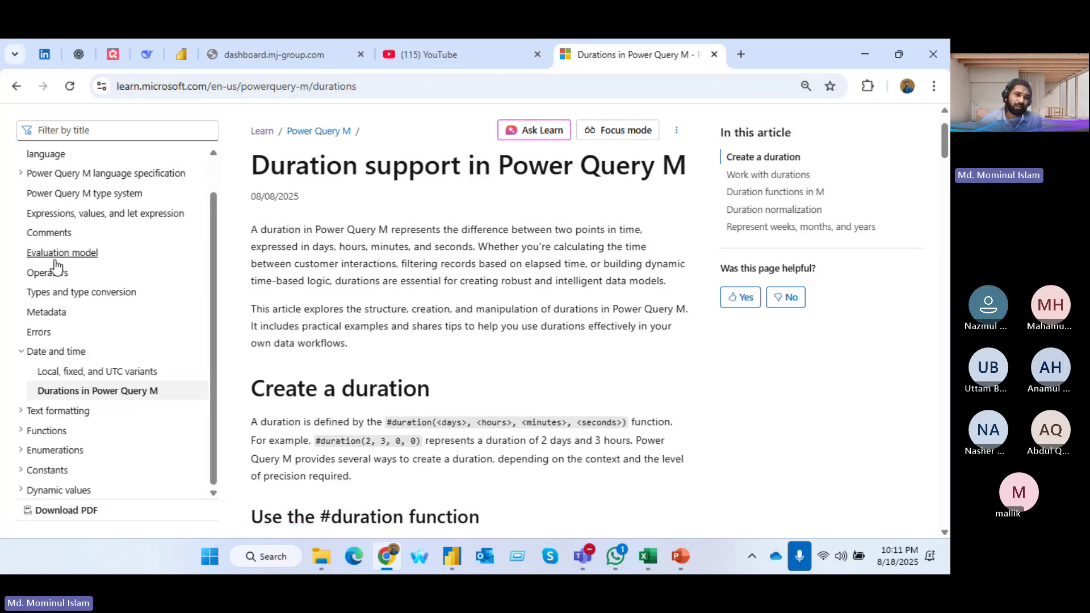
scroll(82, 295, up, 1)
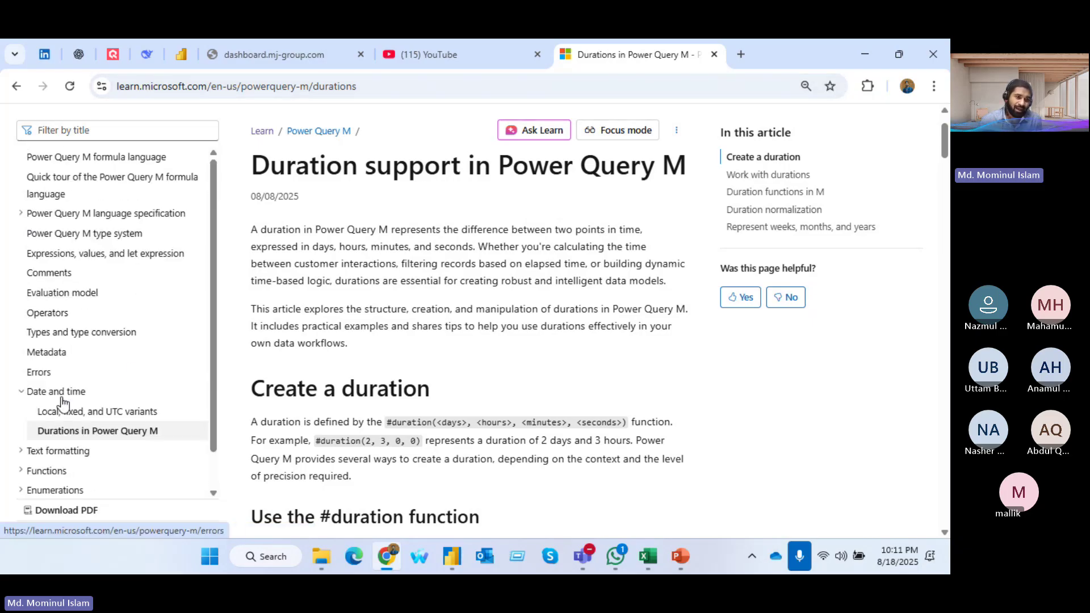
scroll(60, 295, down, 1)
scroll(57, 292, up, 3)
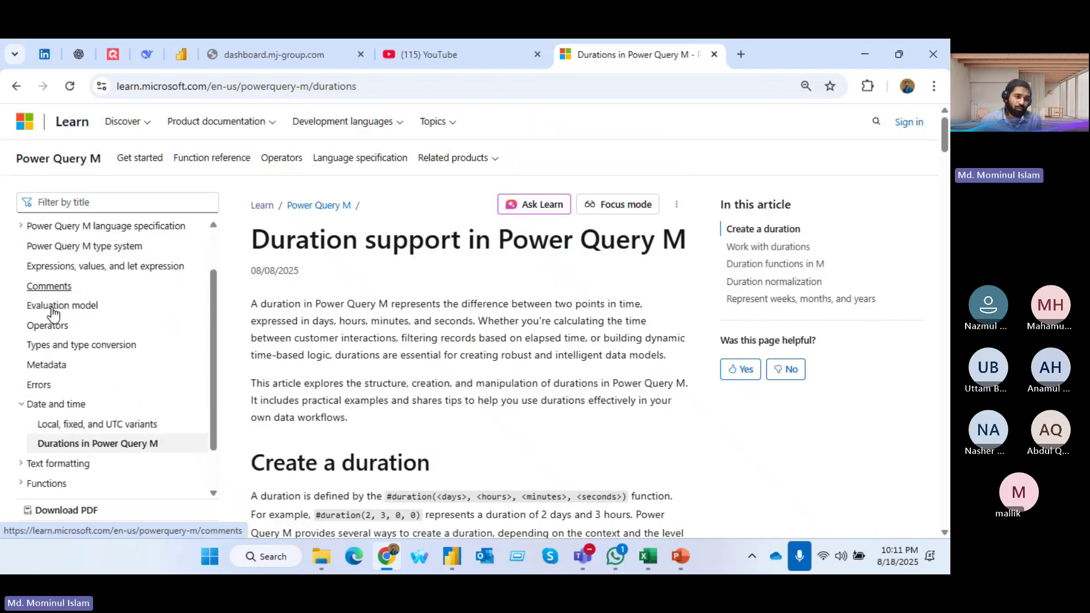
scroll(57, 292, down, 2)
click(21, 471)
scroll(151, 302, down, 5)
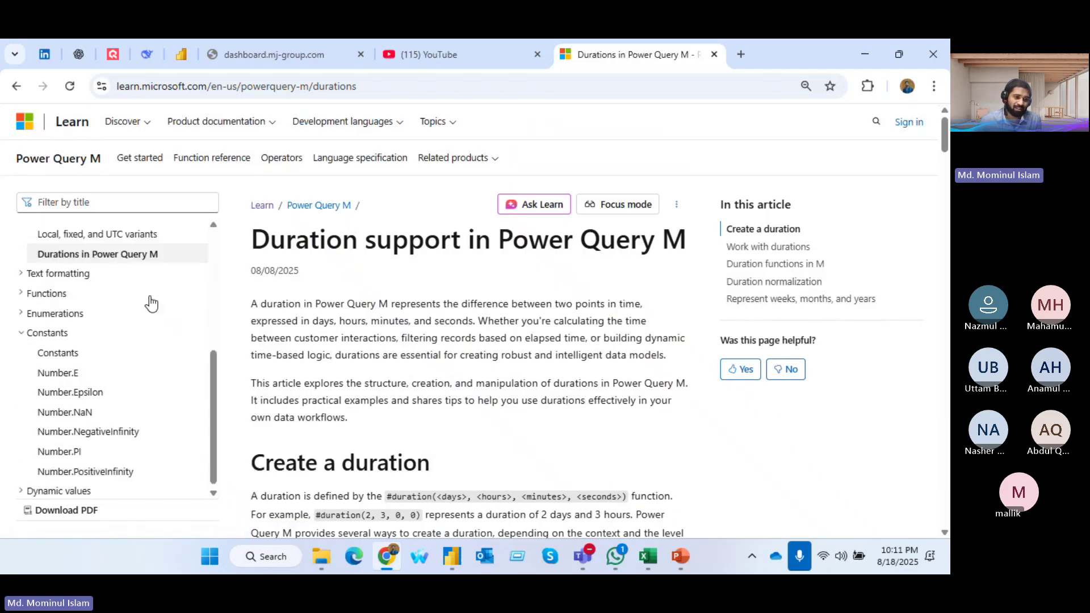
click(21, 331)
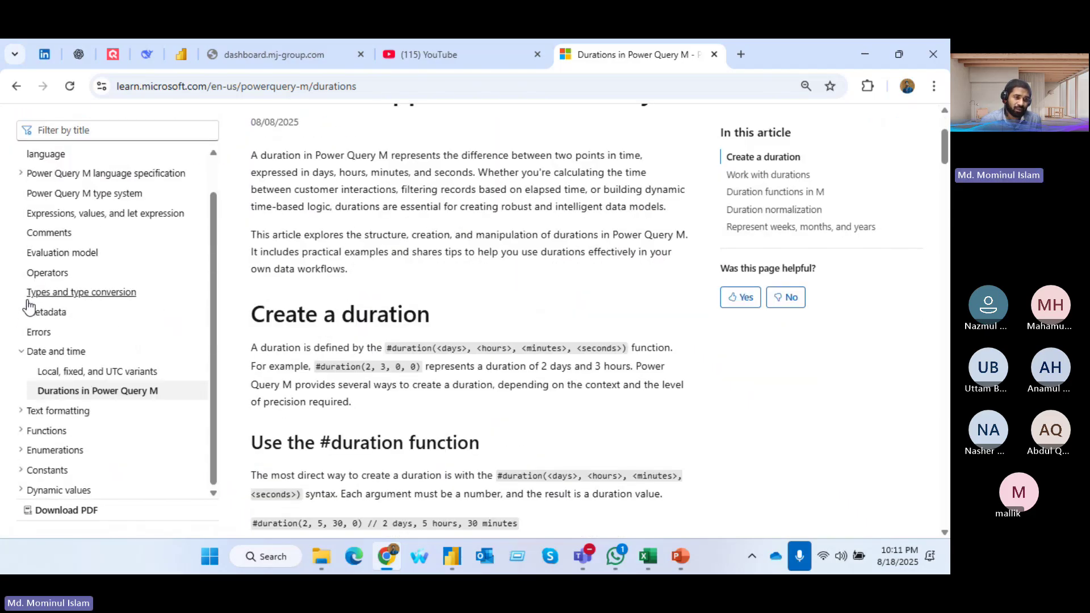
- Expand the Functions section of the table of contents and review the available function categories
click(22, 431)
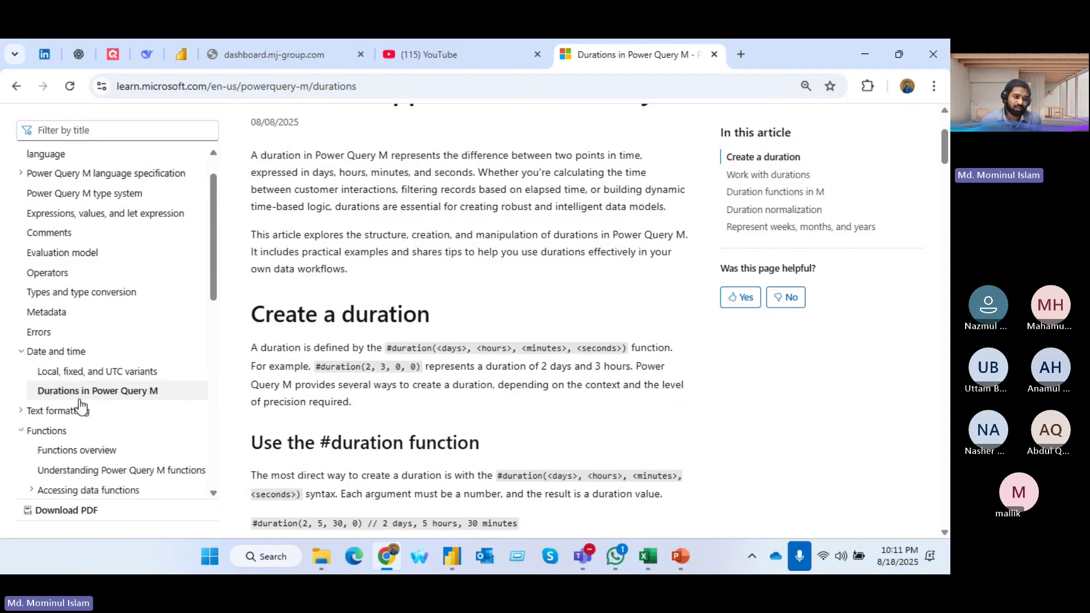
scroll(165, 292, down, 6)
scroll(105, 245, down, 3)
scroll(90, 326, up, 5)
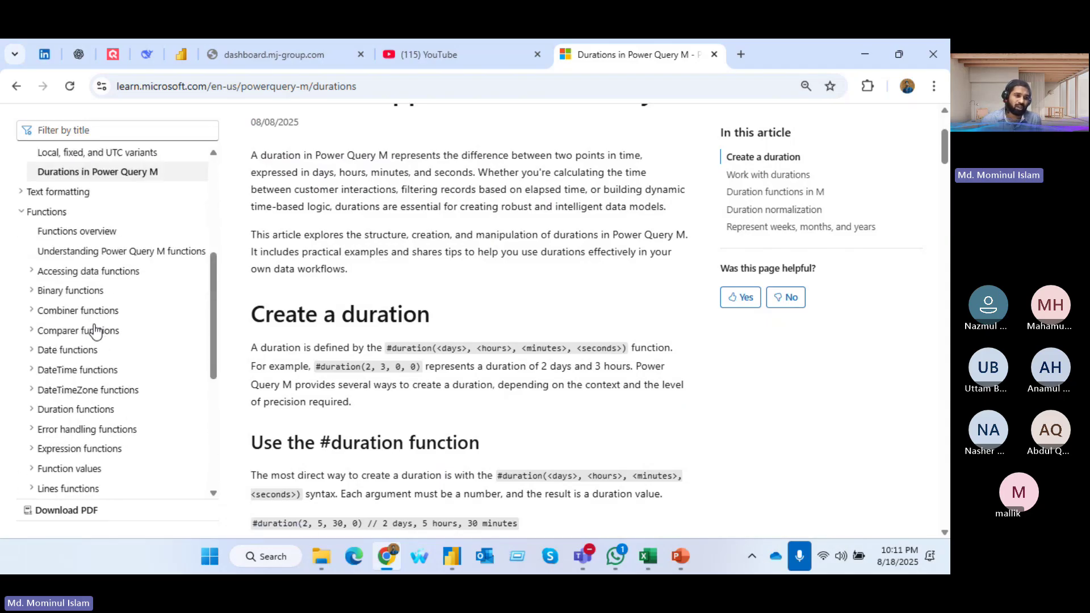
scroll(111, 339, down, 4)
scroll(108, 339, up, 6)
scroll(68, 324, down, 5)
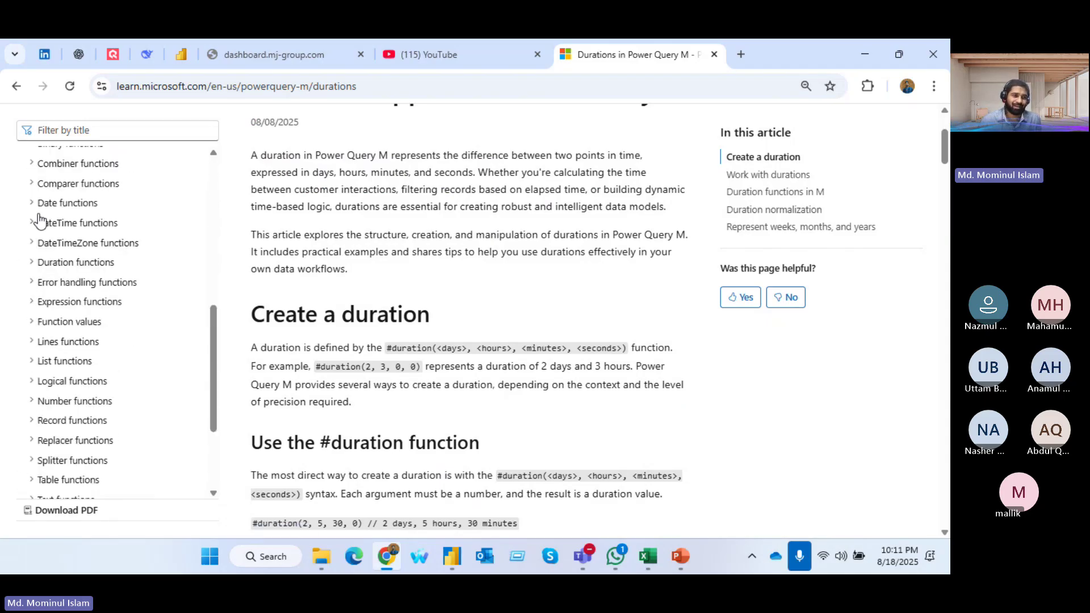
scroll(51, 218, up, 3)
scroll(62, 256, up, 2)
scroll(80, 318, down, 1)
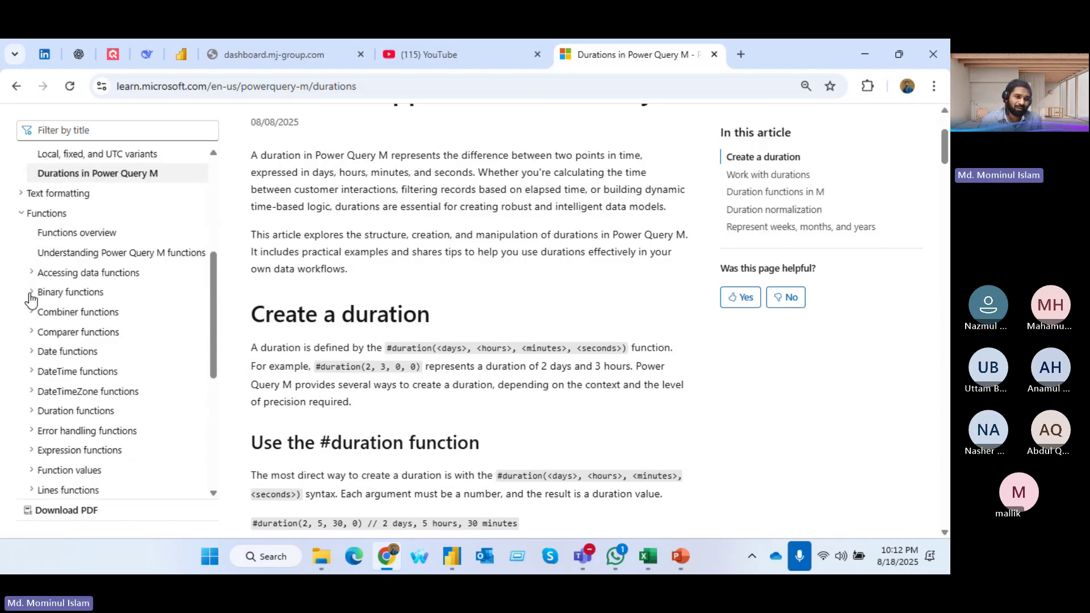
scroll(38, 355, down, 1)
scroll(128, 347, down, 1)
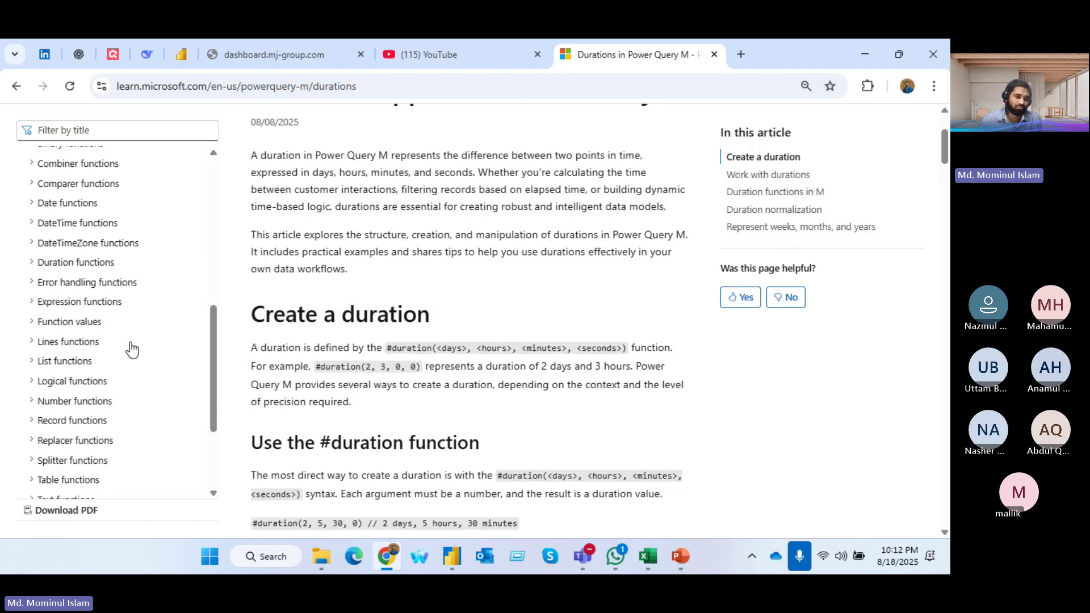
scroll(102, 348, down, 1)
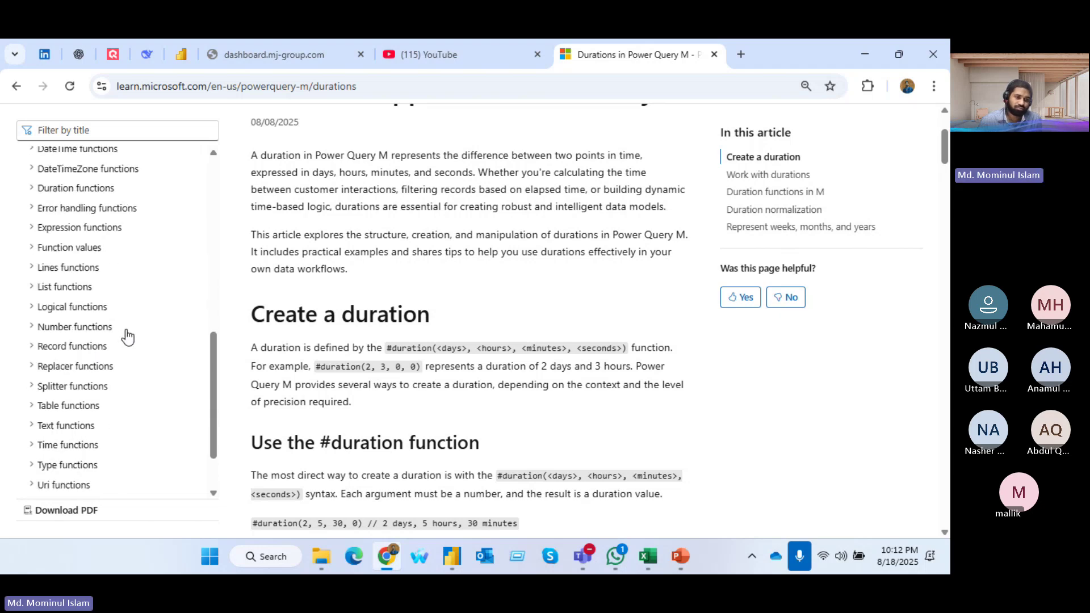
scroll(122, 346, down, 1)
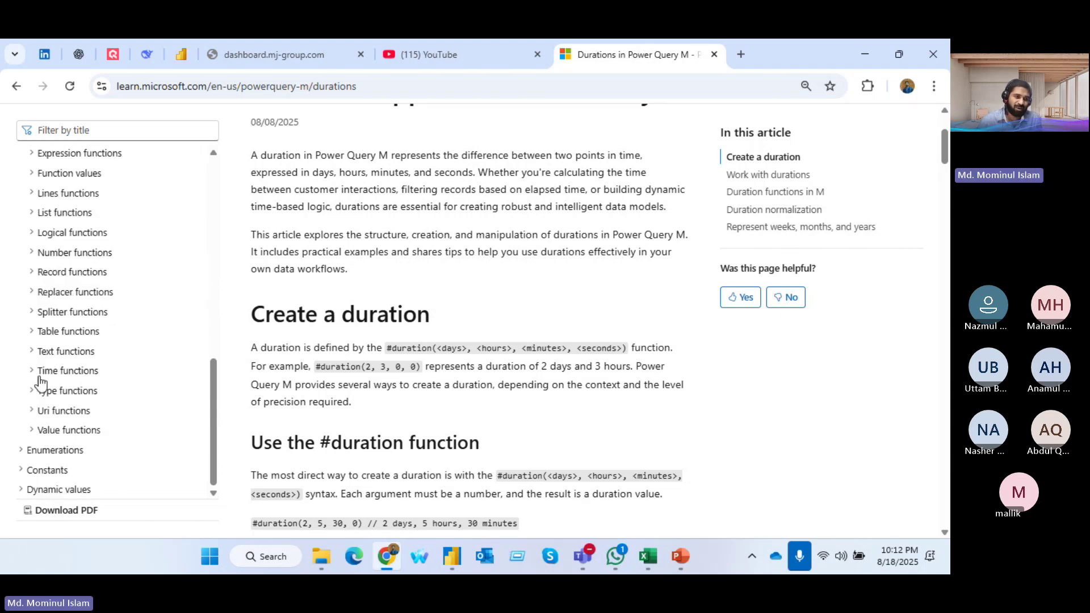
- Expand the Text functions category and look through its list of functions
click(57, 352)
scroll(97, 227, down, 3)
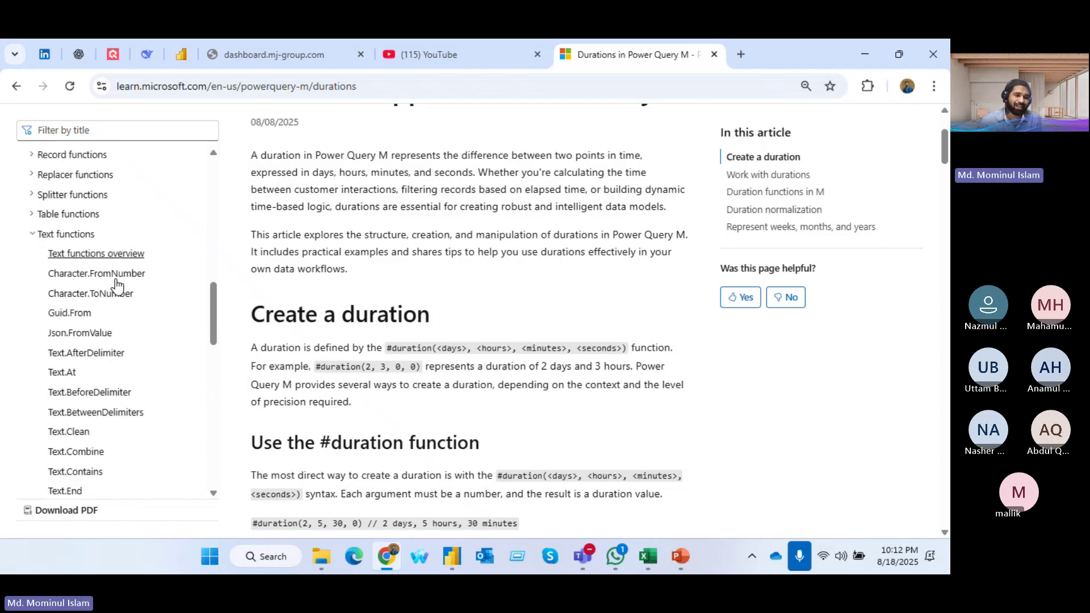
scroll(94, 214, down, 10)
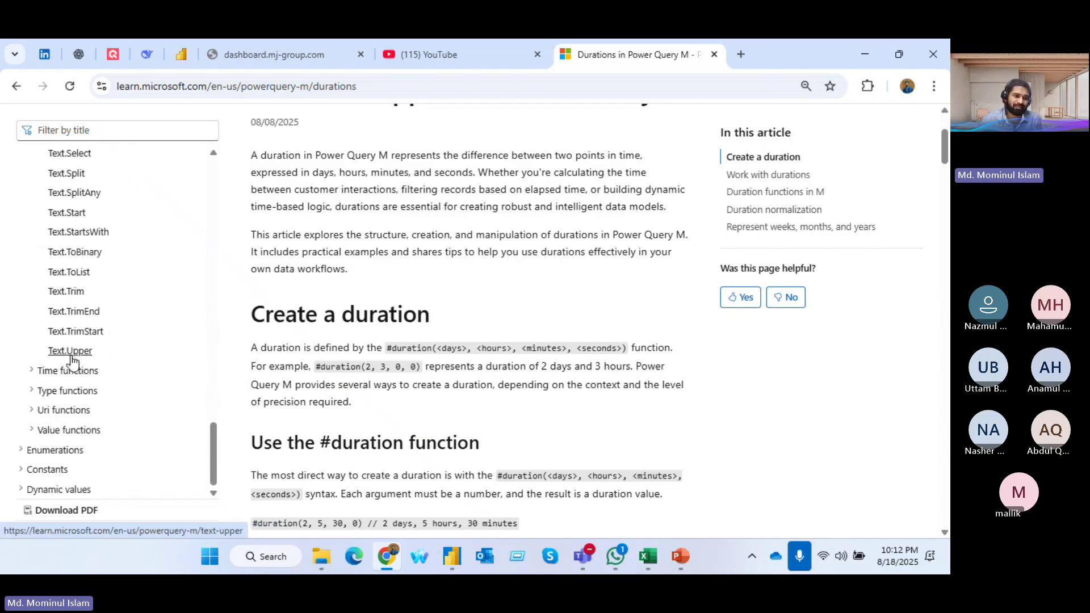
scroll(68, 346, up, 4)
scroll(73, 318, up, 5)
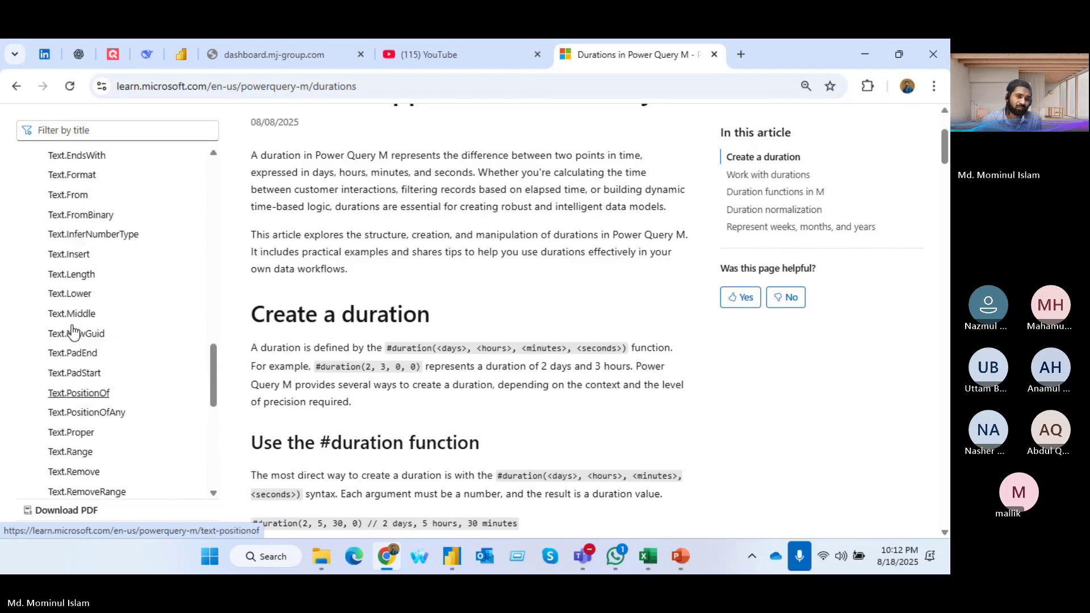
scroll(79, 290, up, 5)
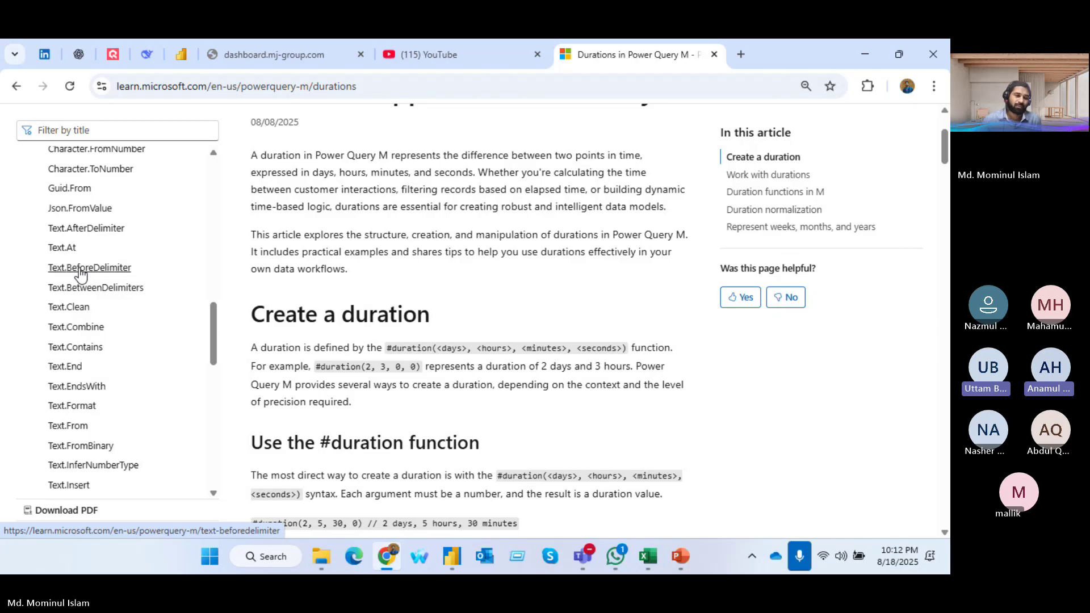
- Open the Text.EndsWith reference page and read its Syntax and About sections
scroll(73, 284, down, 1)
click(78, 313)
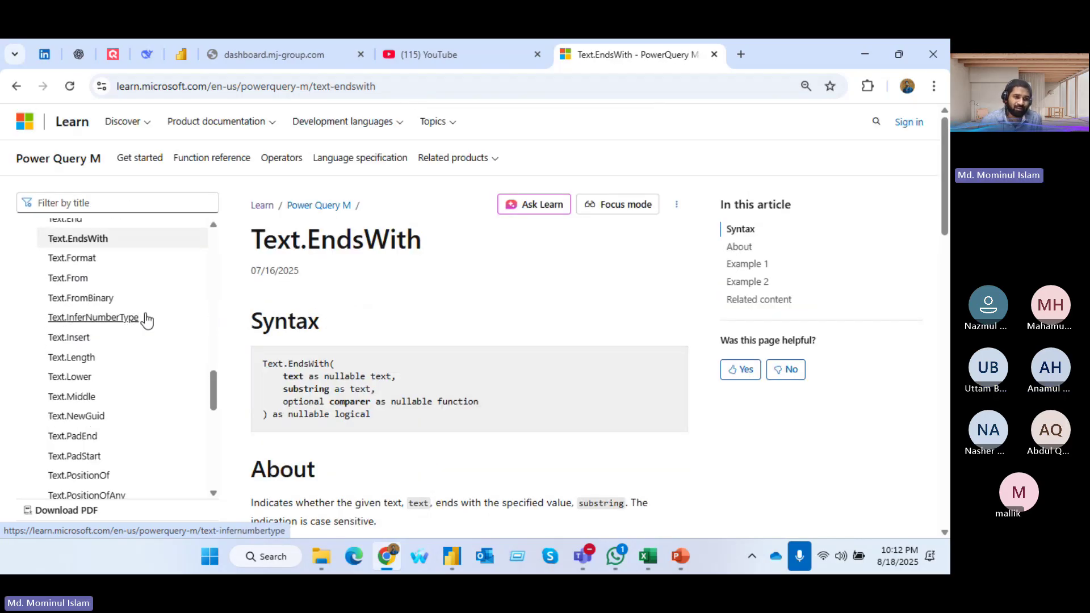
scroll(357, 314, down, 1)
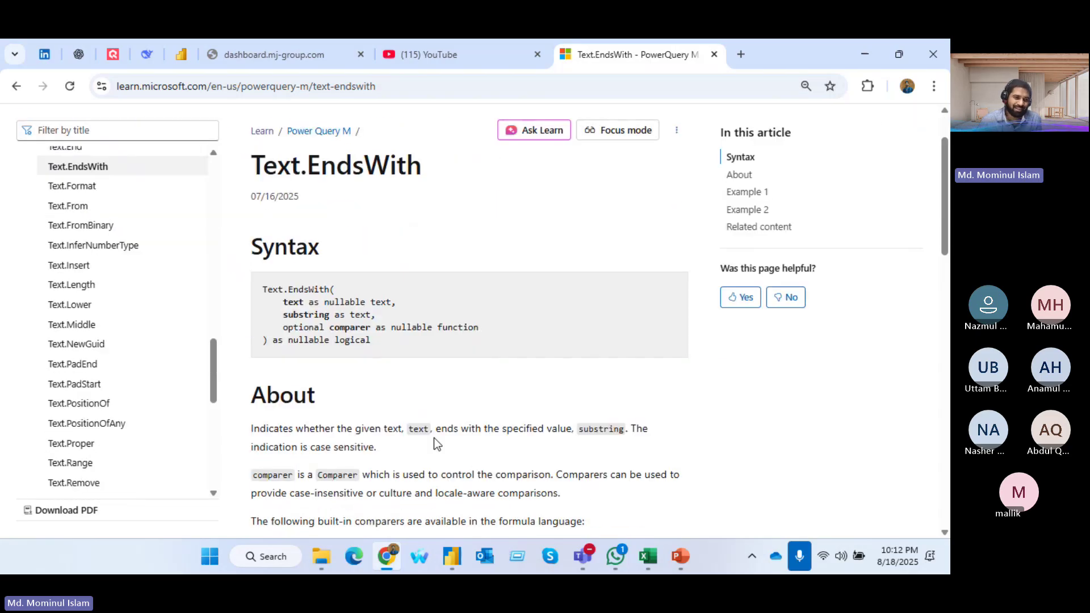
scroll(433, 437, down, 1)
- Browse the remaining text functions and open the Text.Middle reference page
scroll(80, 445, down, 2)
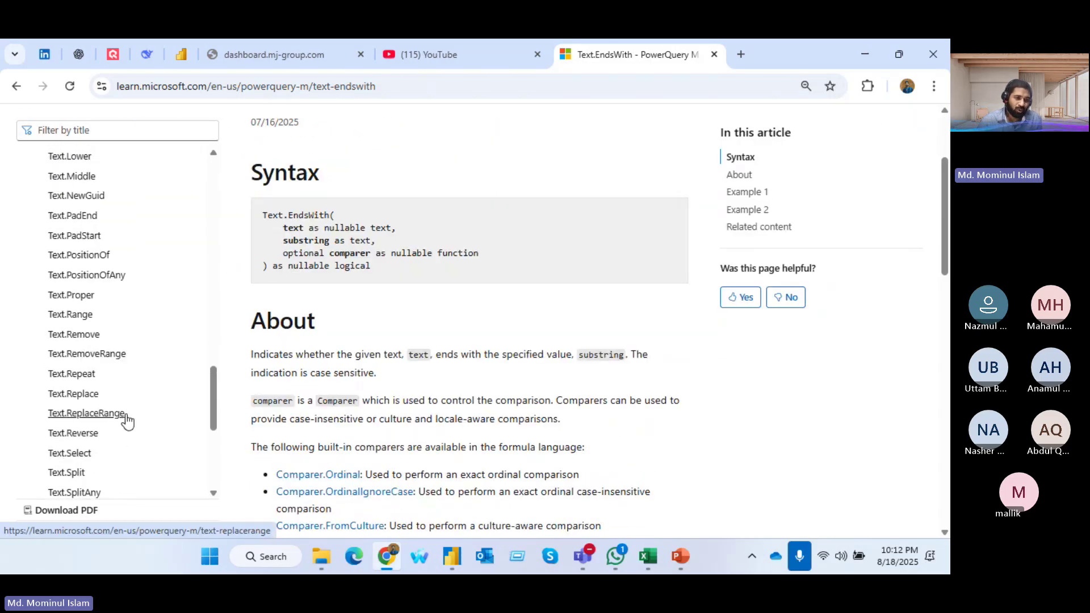
scroll(126, 420, down, 4)
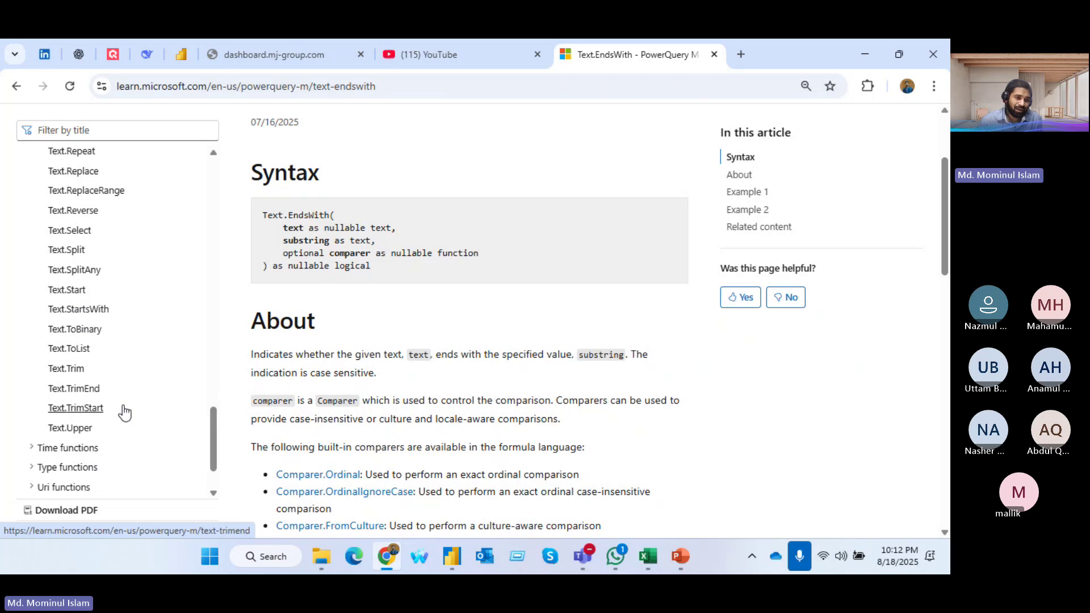
scroll(88, 366, up, 3)
scroll(72, 315, up, 1)
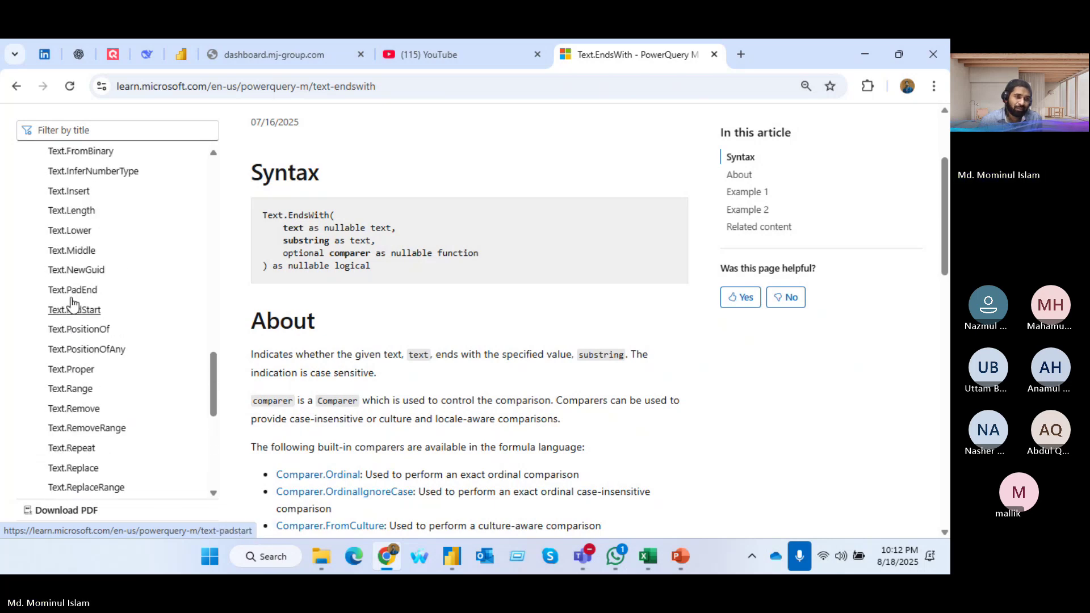
click(73, 251)
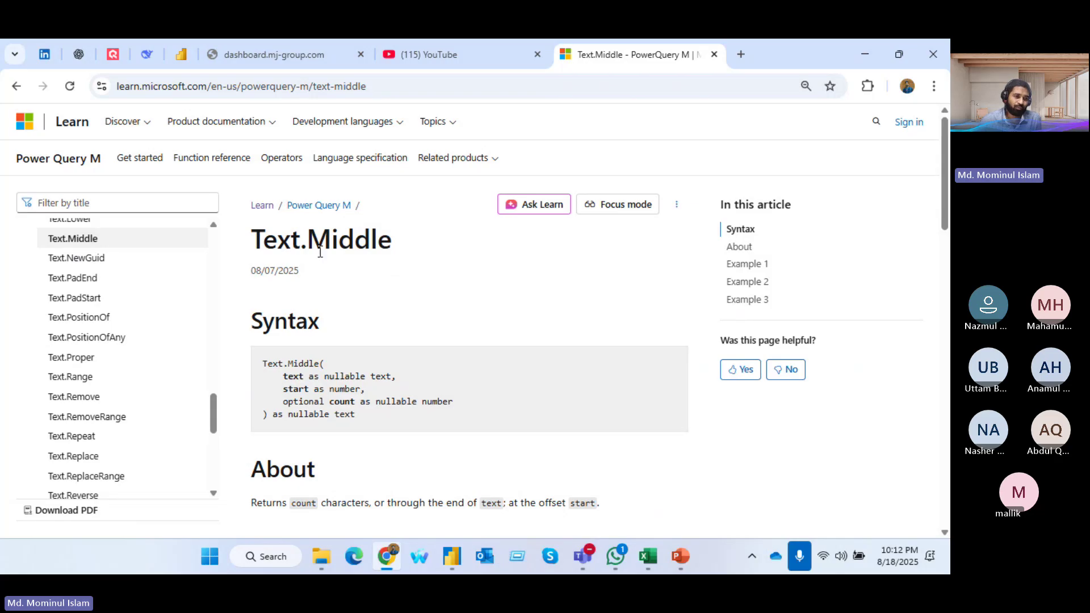
- Open the Text.Lower reference page and read its full syntax line through to the end
scroll(91, 346, up, 3)
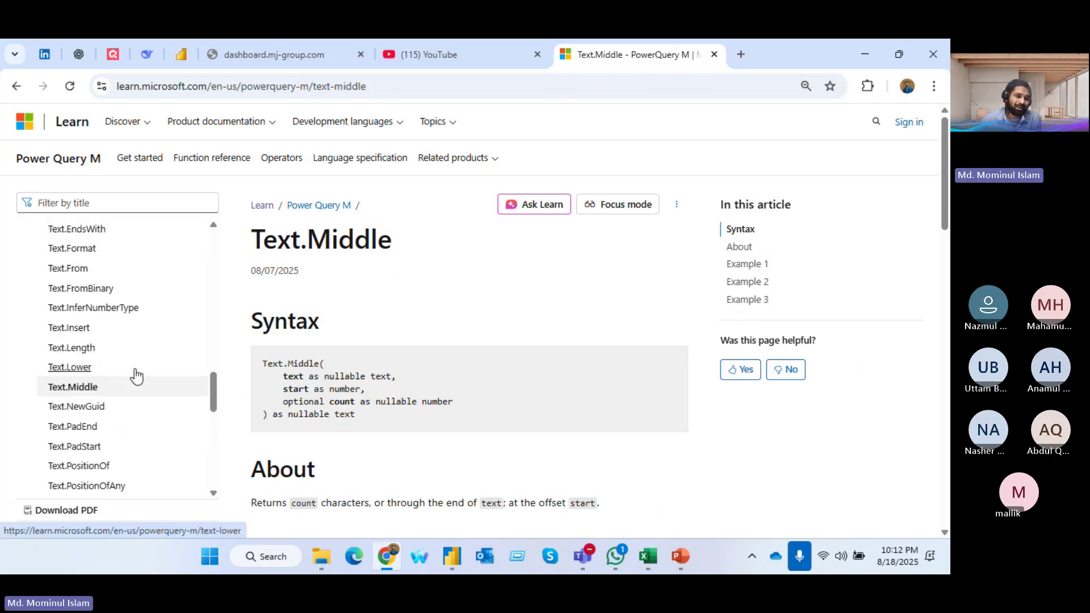
click(82, 374)
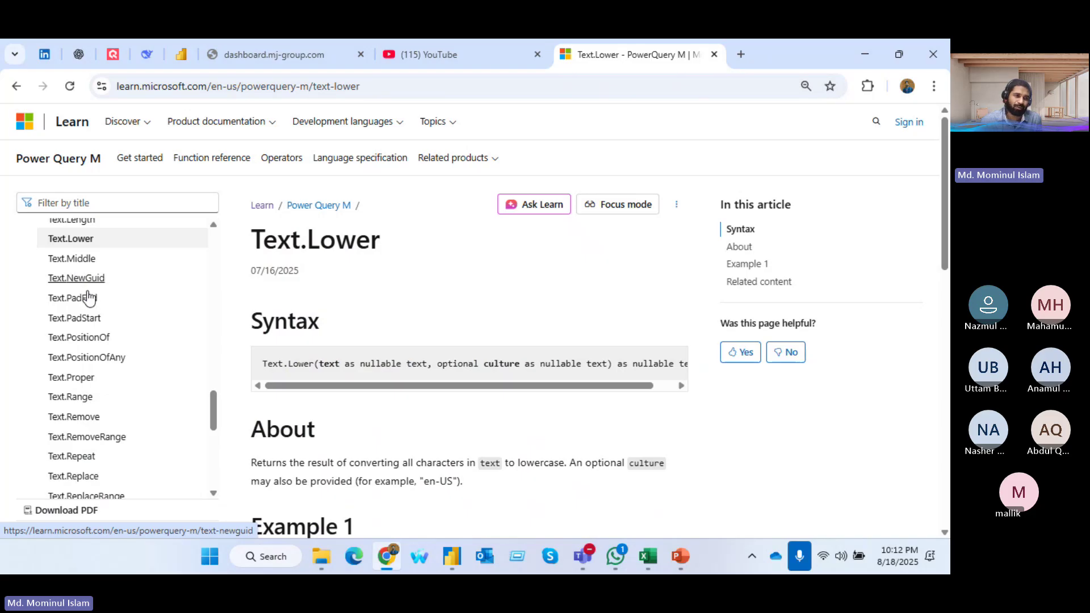
scroll(68, 317, up, 3)
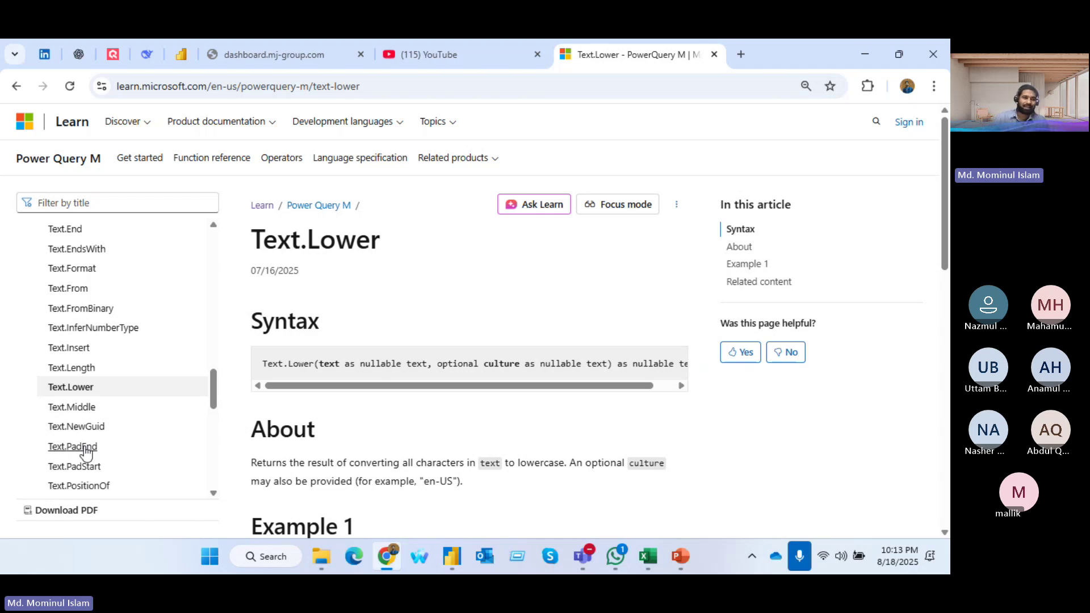
scroll(136, 420, up, 5)
scroll(142, 380, down, 6)
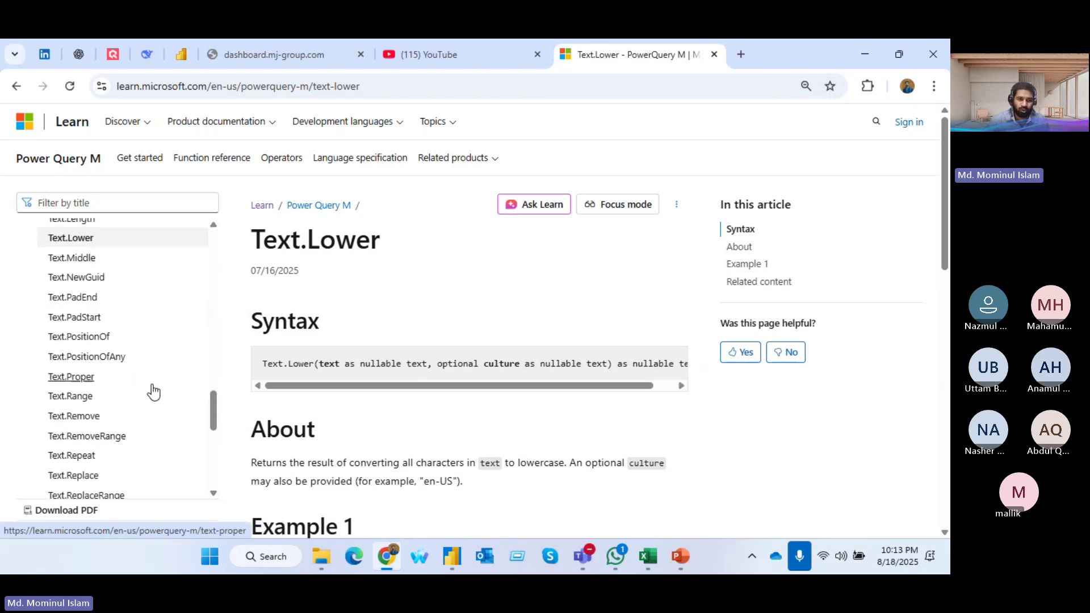
drag(421, 387, 588, 385)
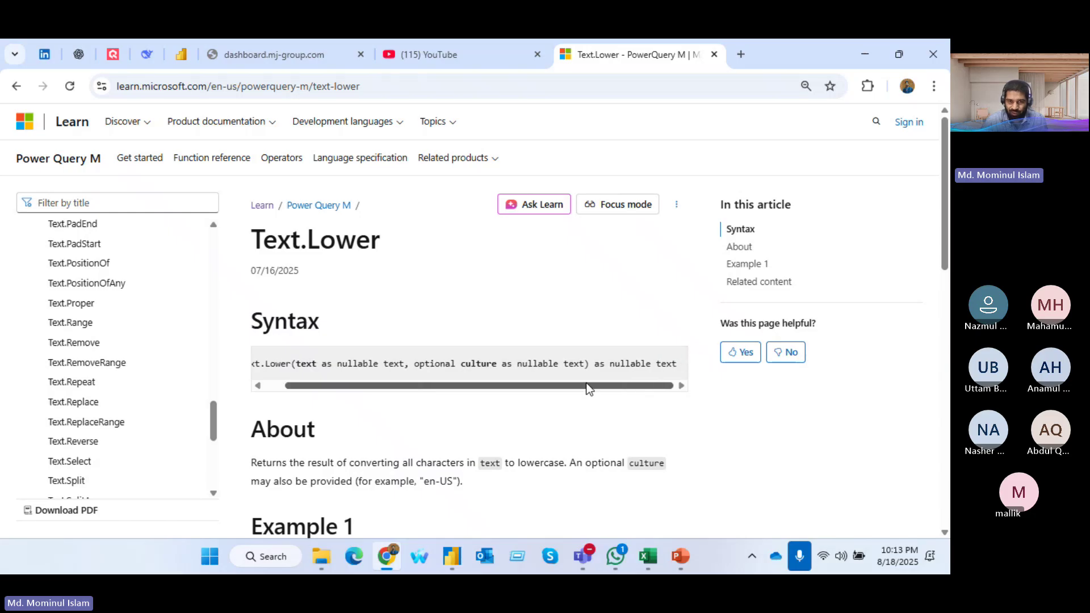
drag(496, 386, 476, 386)
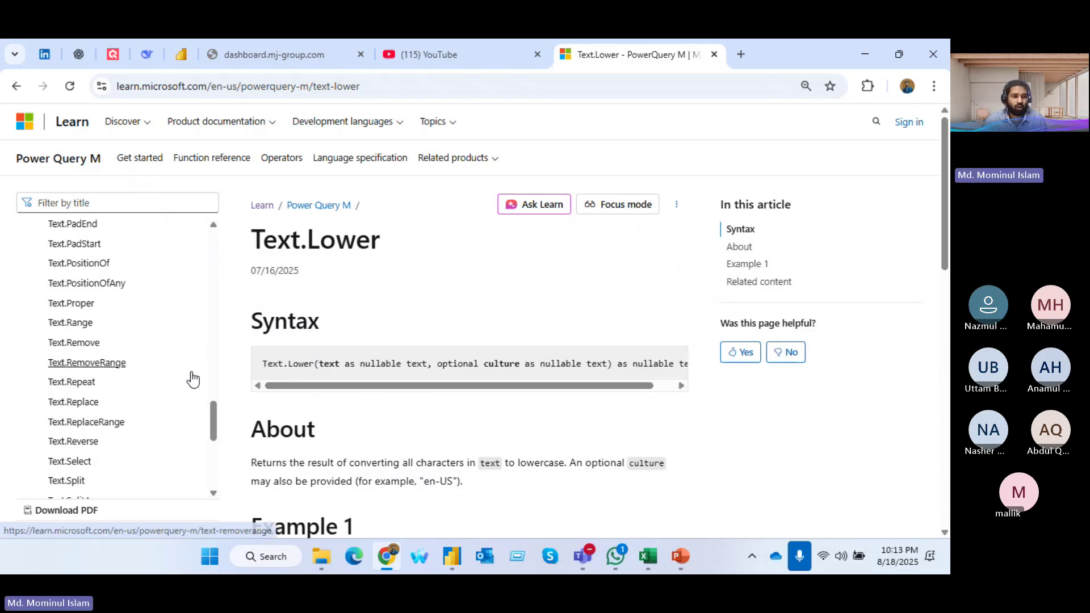
- Look through the rest of the text function list and the Text.Lower usage example
scroll(146, 413, down, 1)
scroll(85, 438, down, 6)
scroll(93, 407, up, 12)
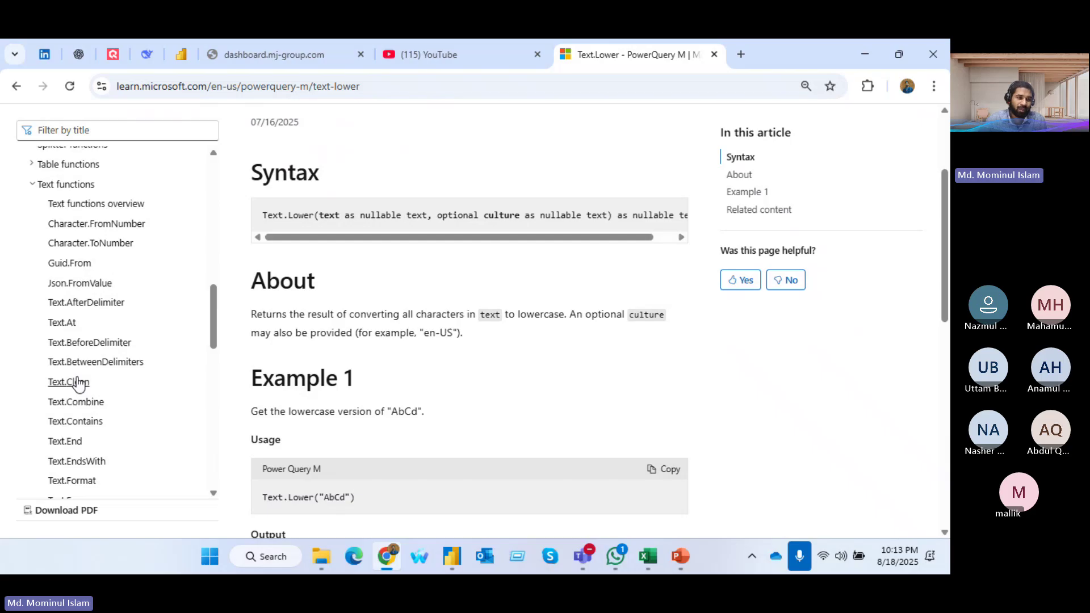
scroll(78, 383, down, 10)
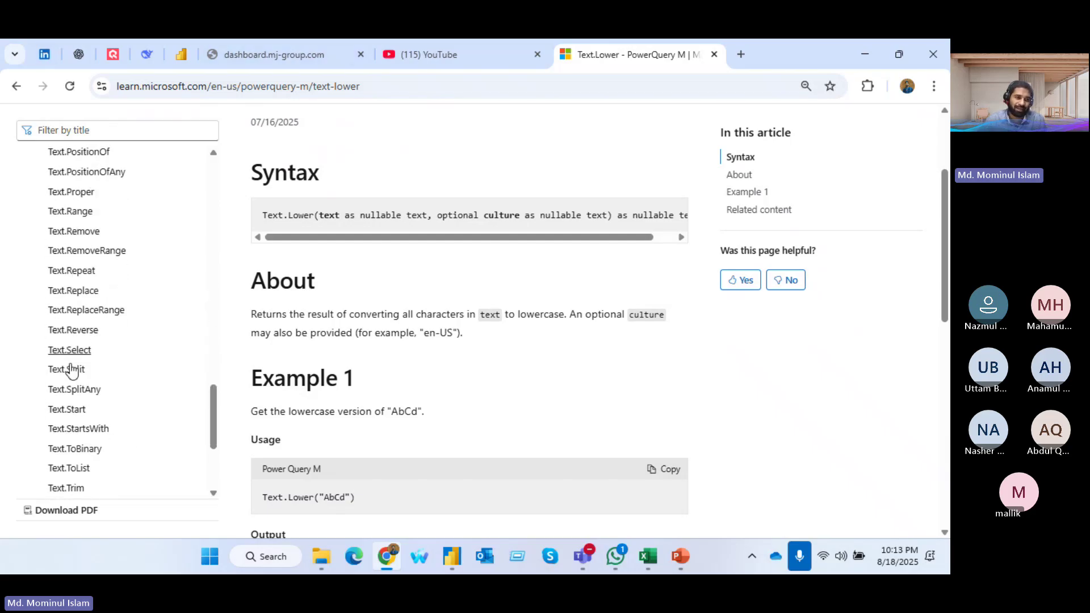
scroll(136, 352, down, 1)
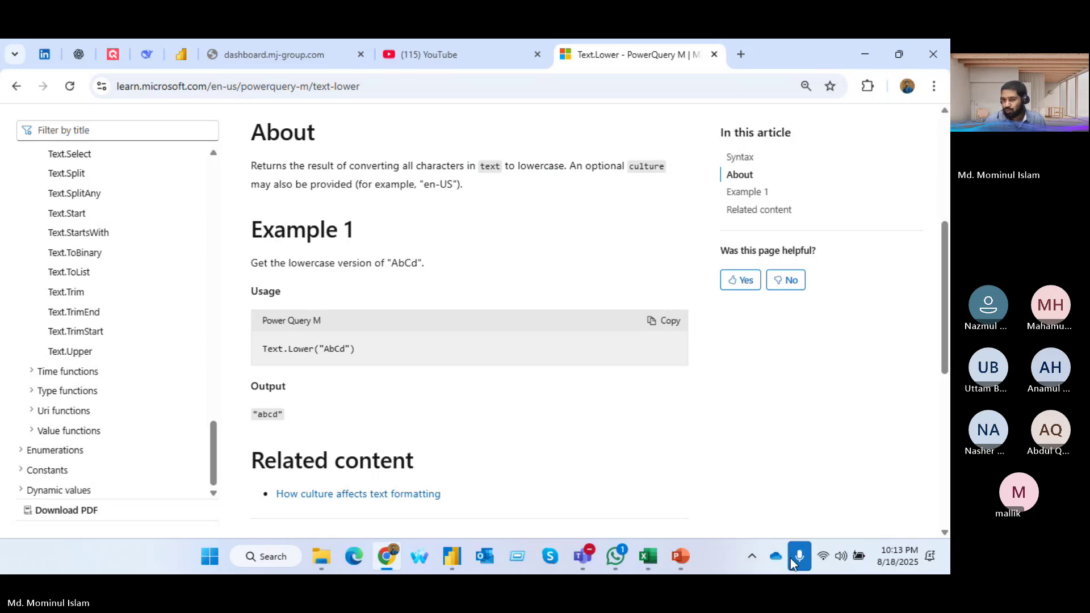
- Switch to the Power Query Editor and close the Advanced Editor of the Sheet2 query without changes
mouse_move(445, 560)
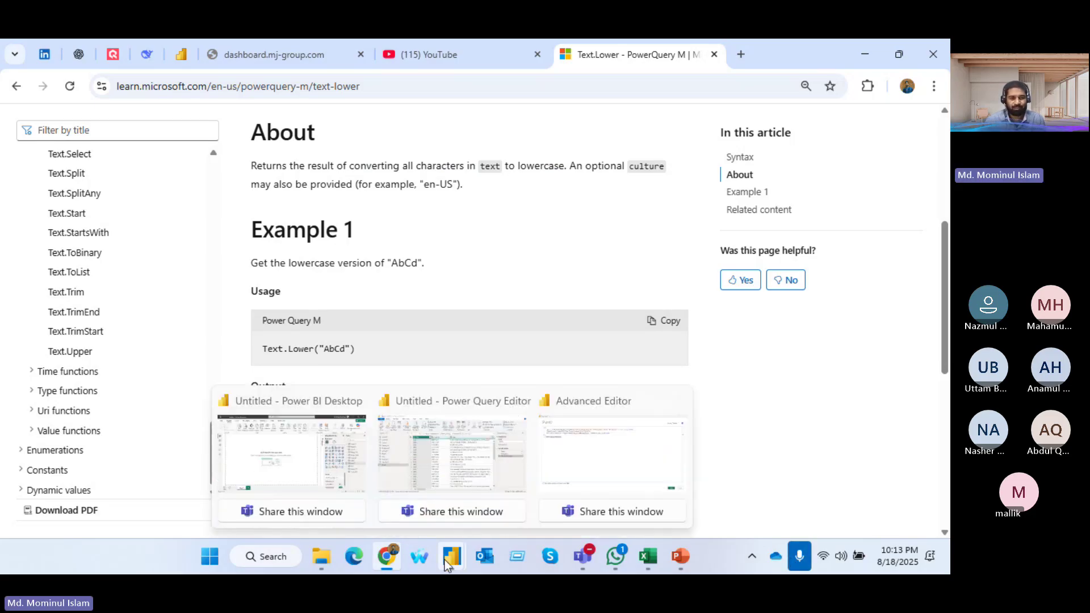
click(486, 405)
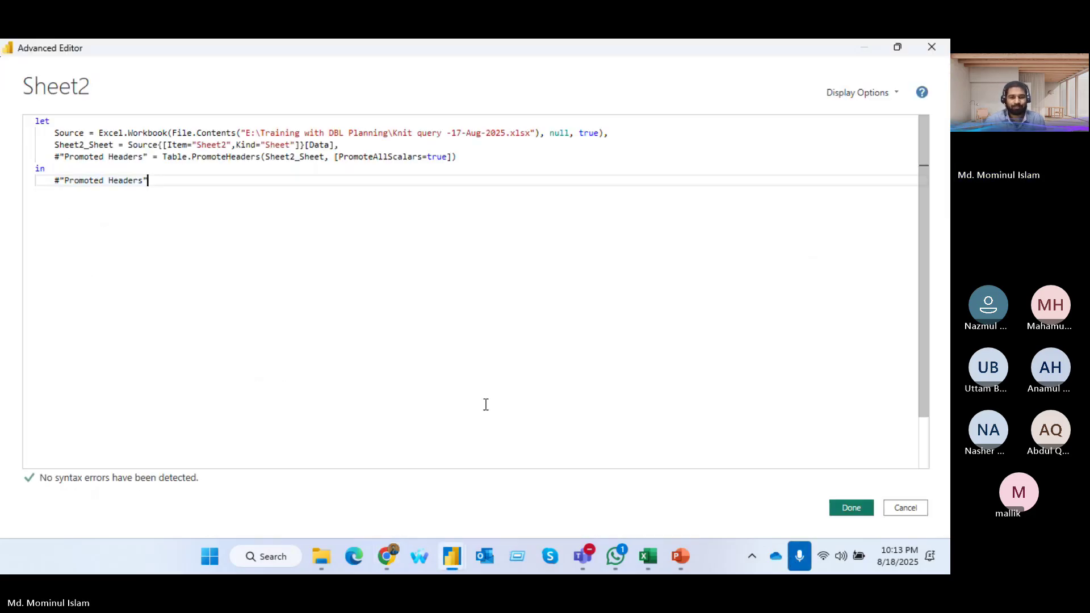
click(933, 48)
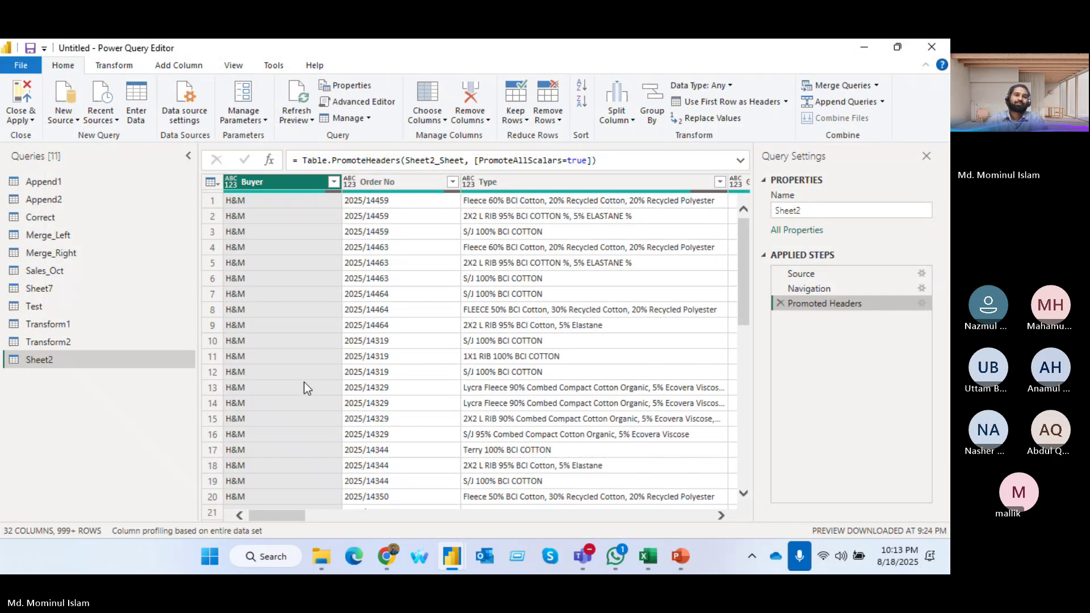
click(368, 118)
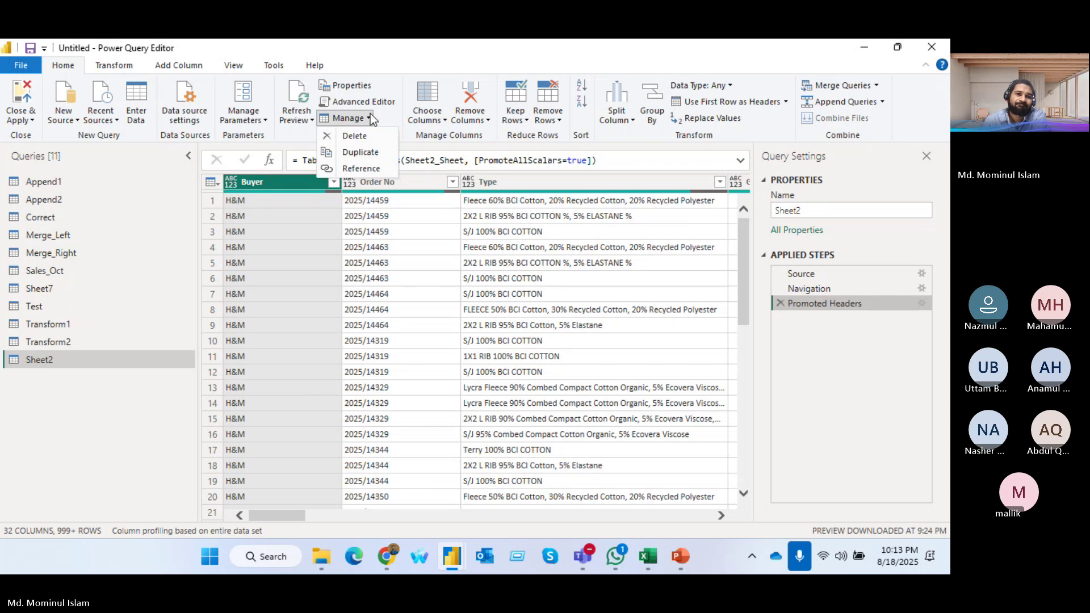
click(380, 116)
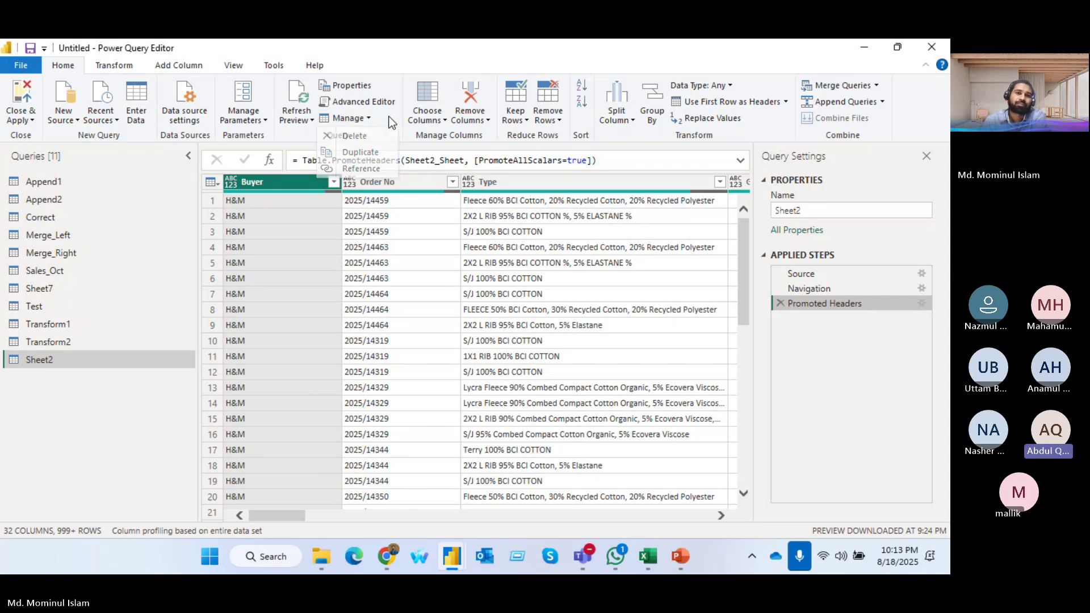
click(369, 117)
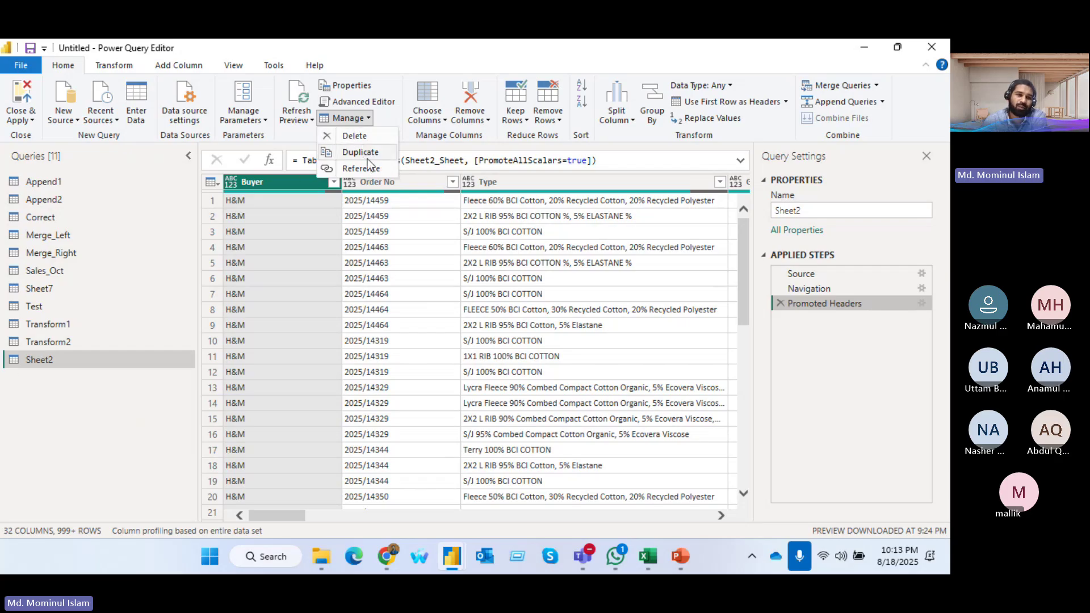
click(396, 118)
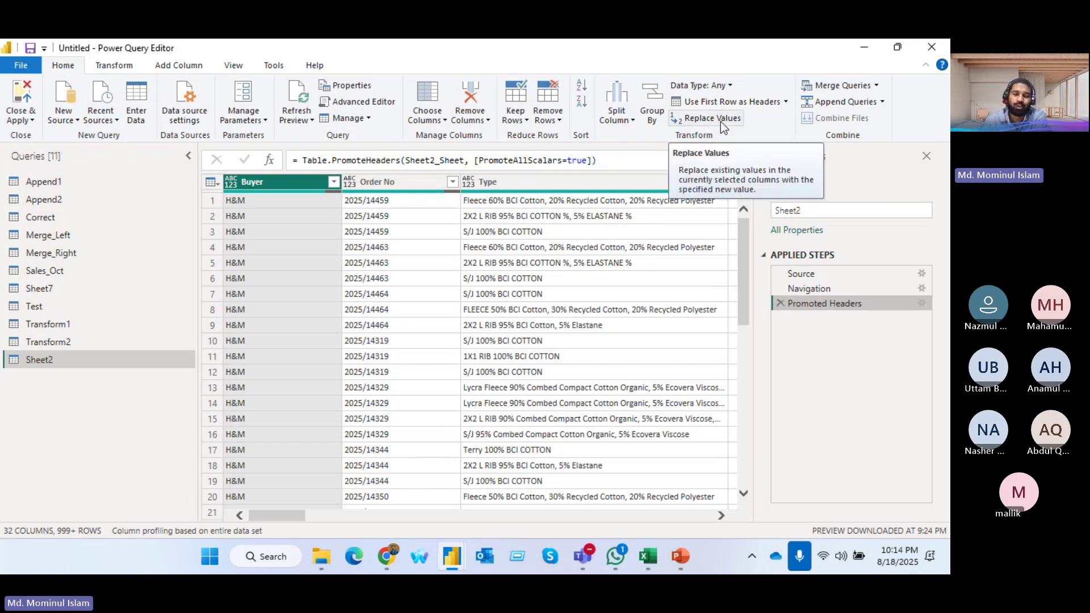
- Switch to the PowerPoint presentation and show the Data Preview slide as a full-screen slide show
click(680, 556)
click(108, 494)
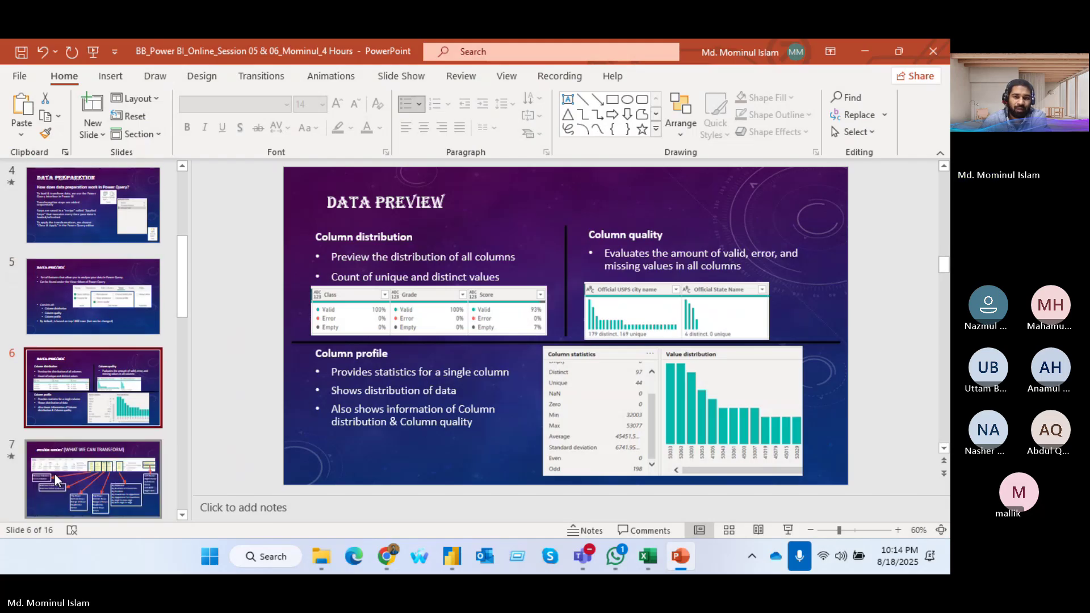
click(788, 530)
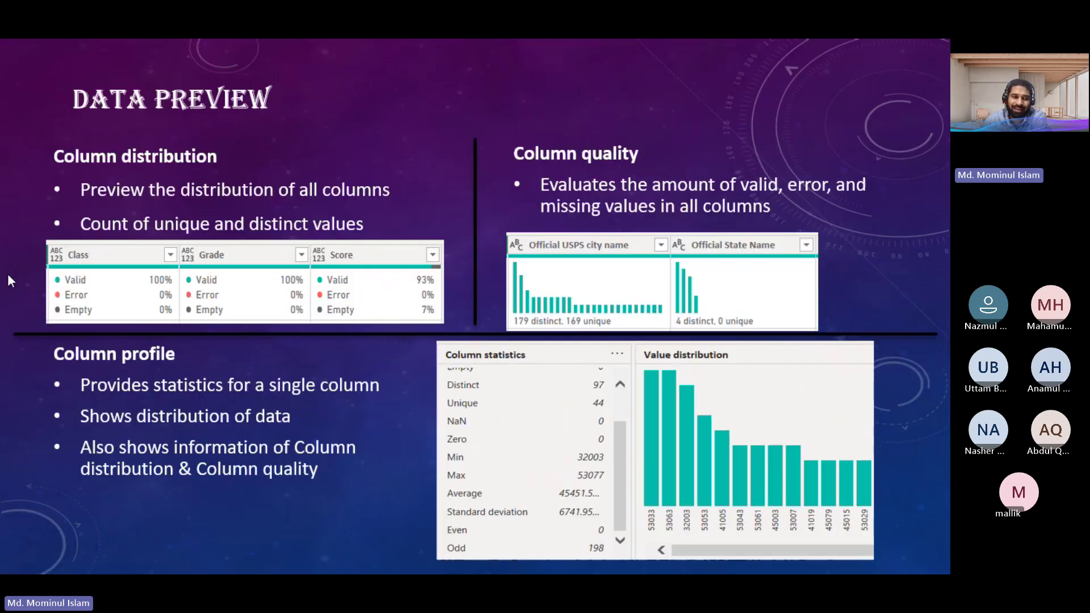
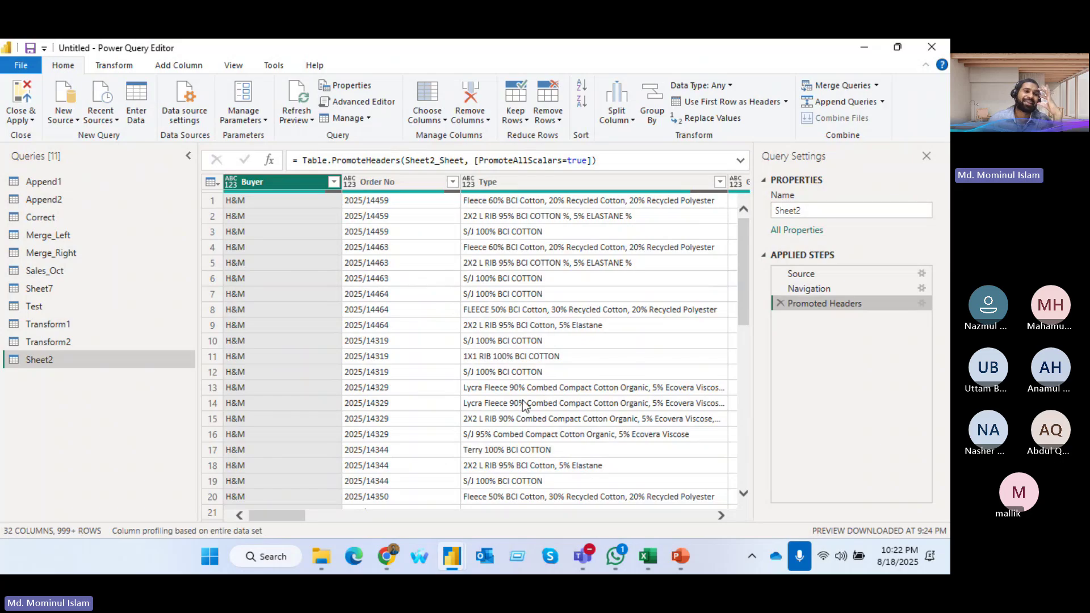
- Open the Transform2 query in the Power Query Editor and turn on whitespace display in its data preview
click(50, 340)
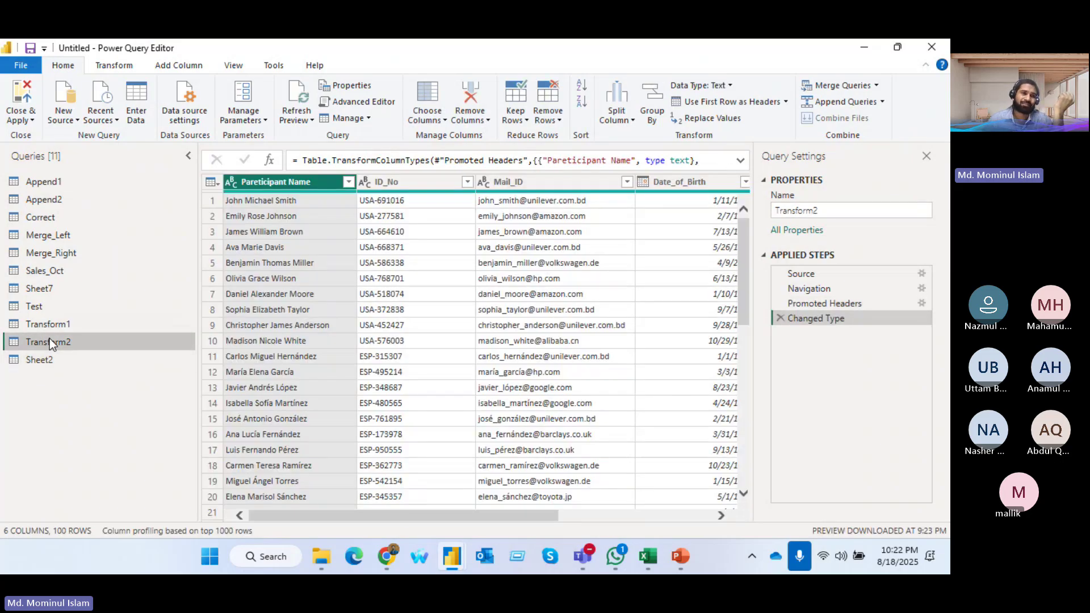
click(234, 66)
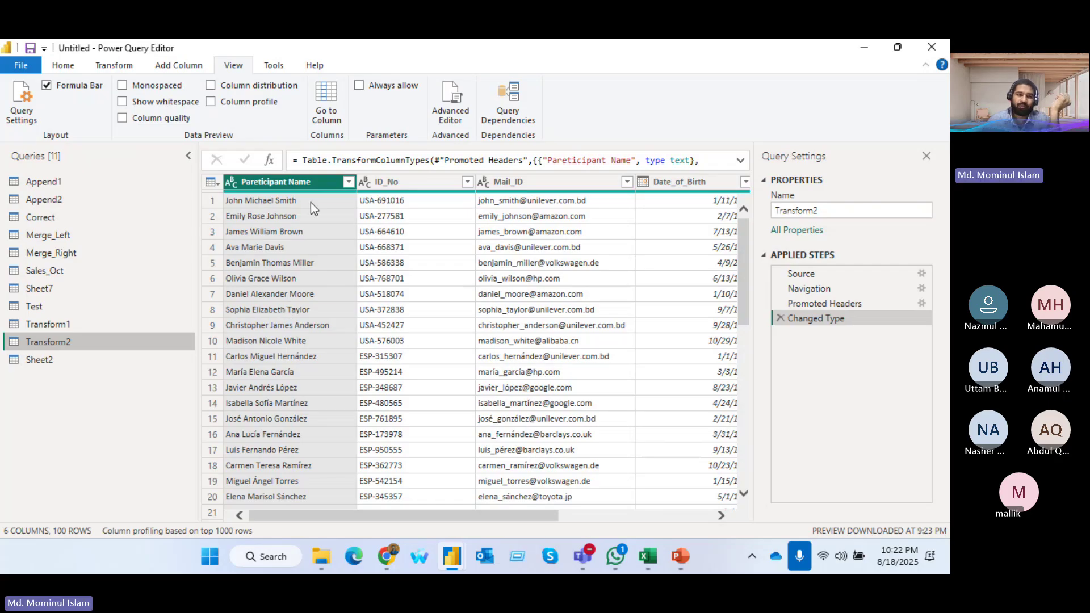
click(122, 102)
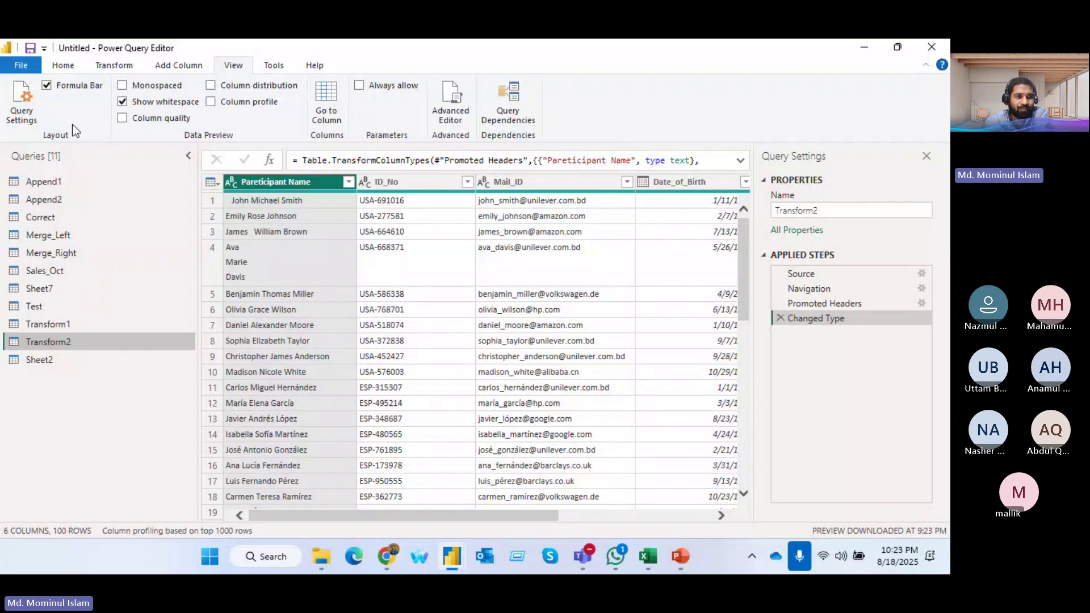
- Try the monospaced font in the Transform2 preview, then turn off both the monospaced font and whitespace display
click(122, 86)
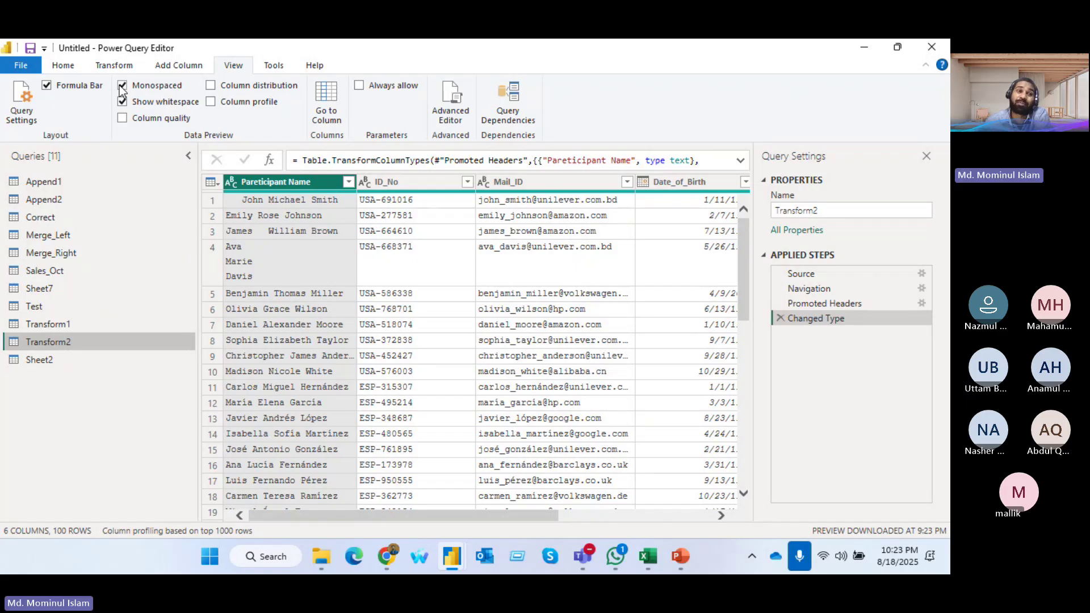
click(122, 85)
click(122, 86)
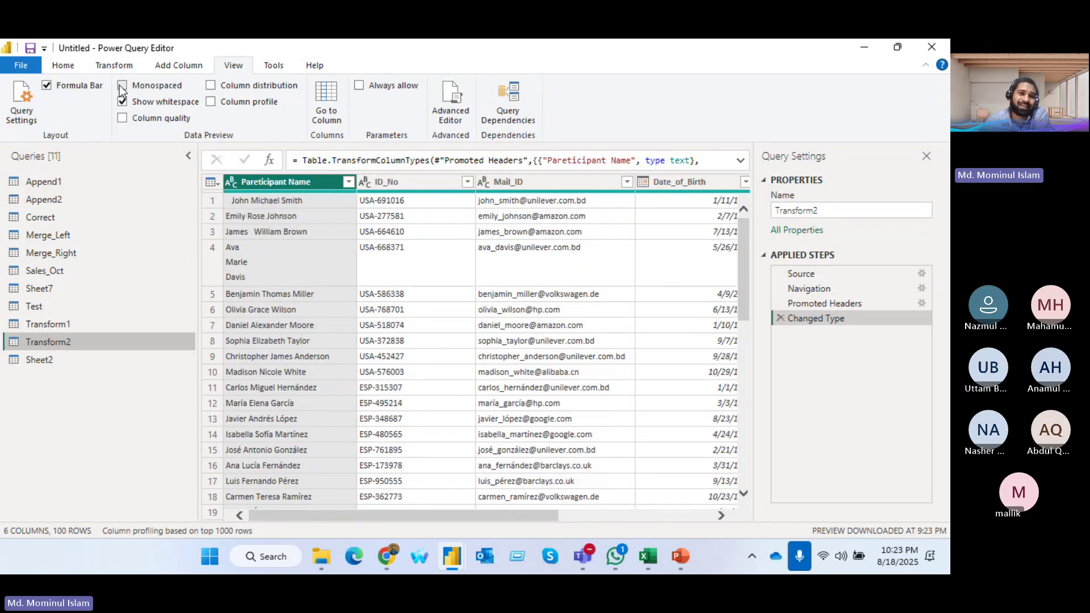
click(120, 86)
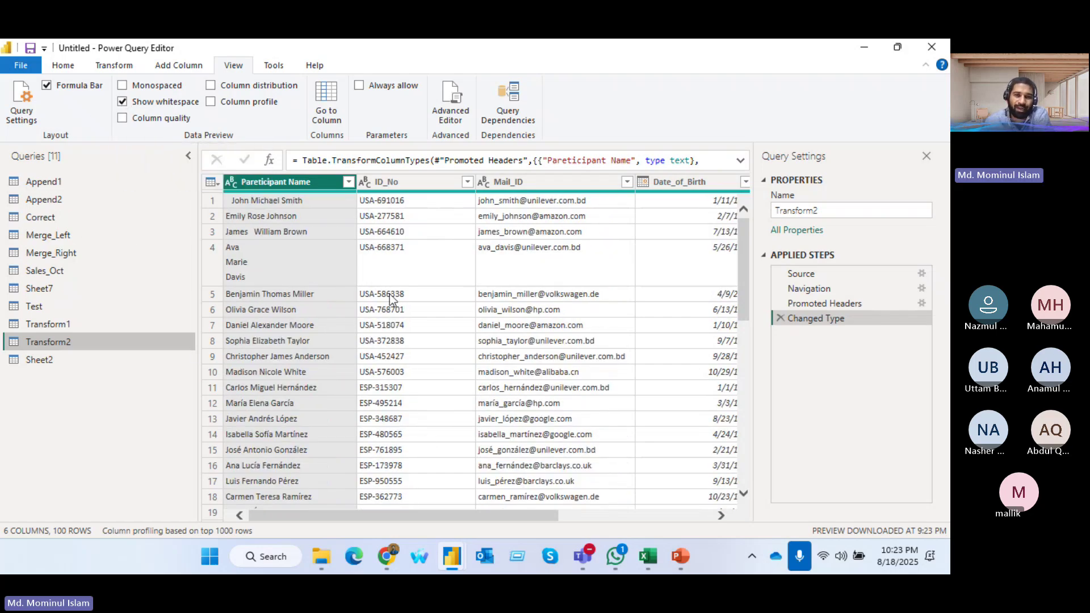
click(122, 103)
- In the Transform1 query, keep only the Pareticipant Name, ID_No, Mail_ID, Date_of_Birth and Earning columns
click(68, 321)
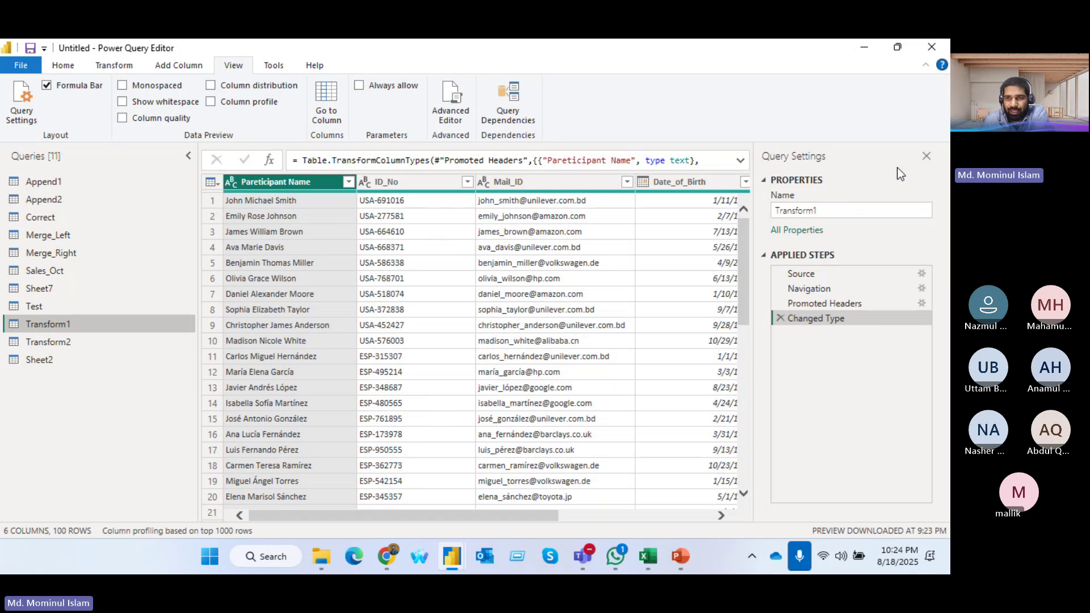
click(108, 67)
click(54, 66)
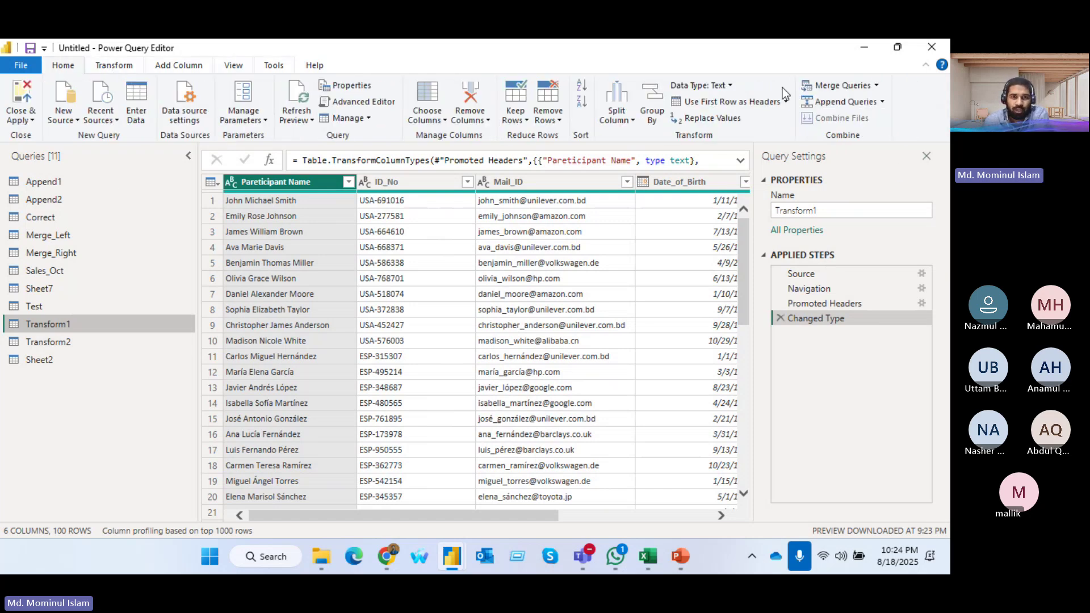
click(446, 120)
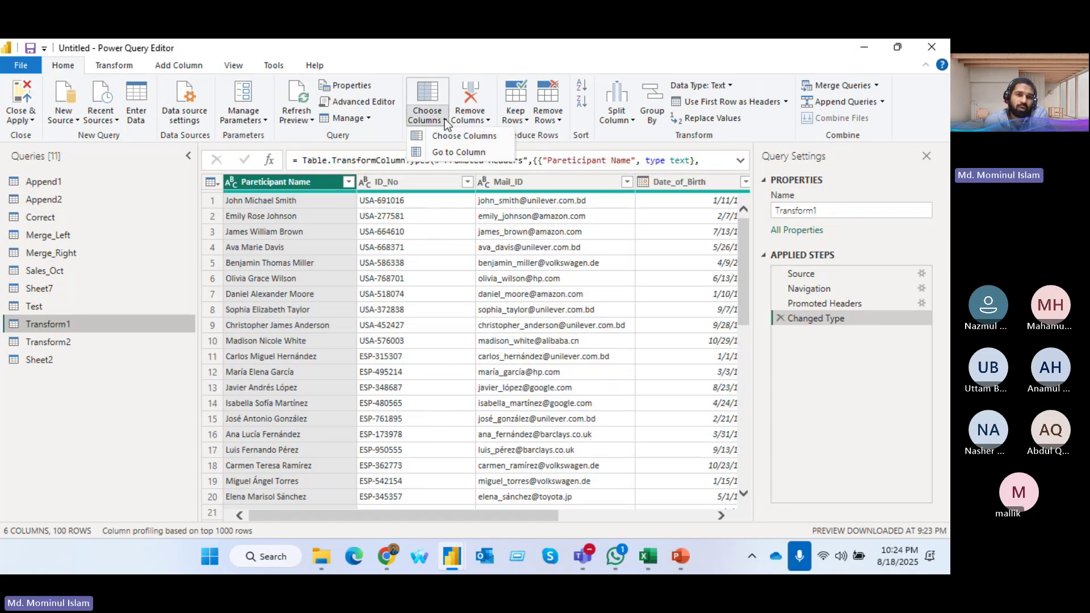
click(462, 138)
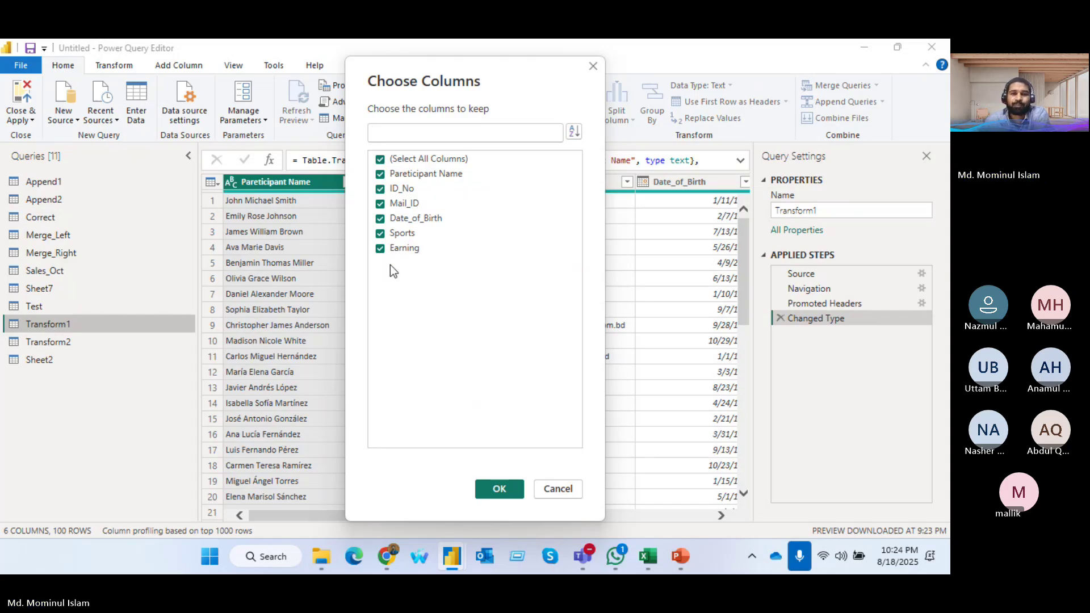
click(380, 159)
click(379, 174)
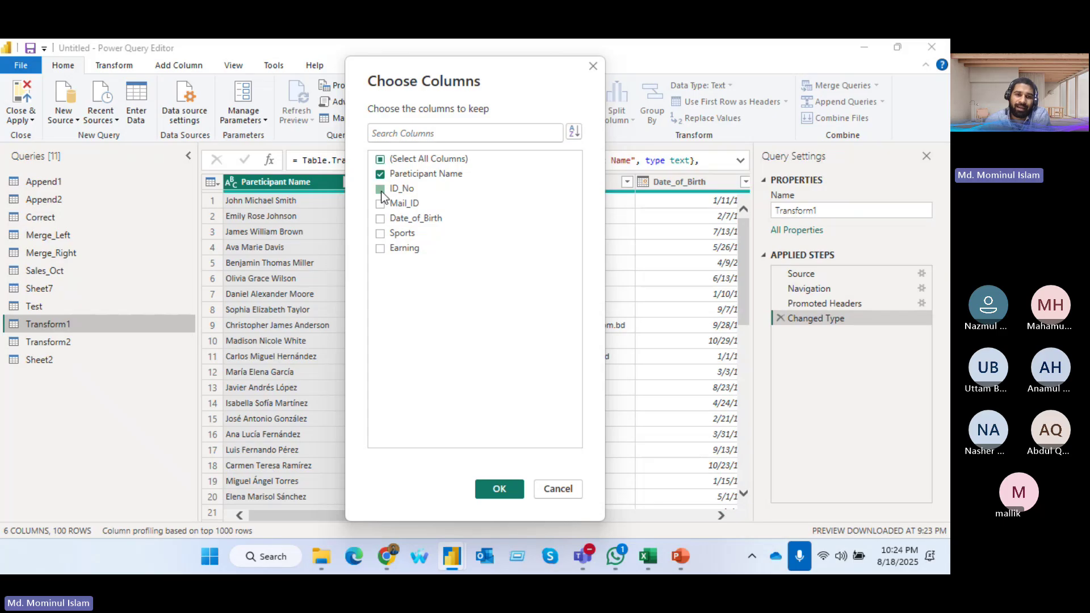
click(380, 188)
click(380, 203)
click(380, 218)
click(379, 248)
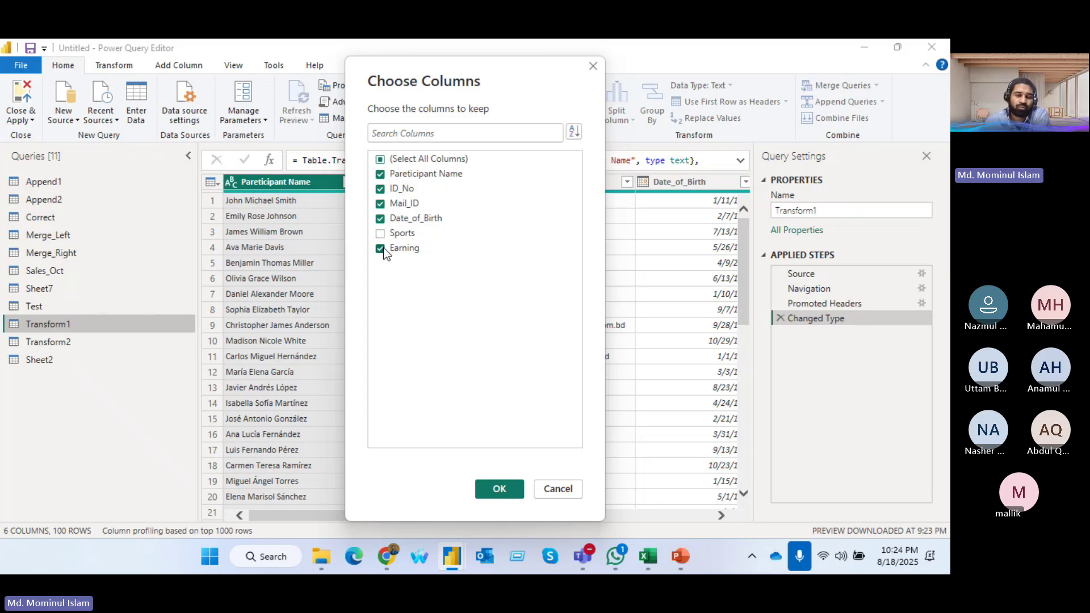
click(498, 487)
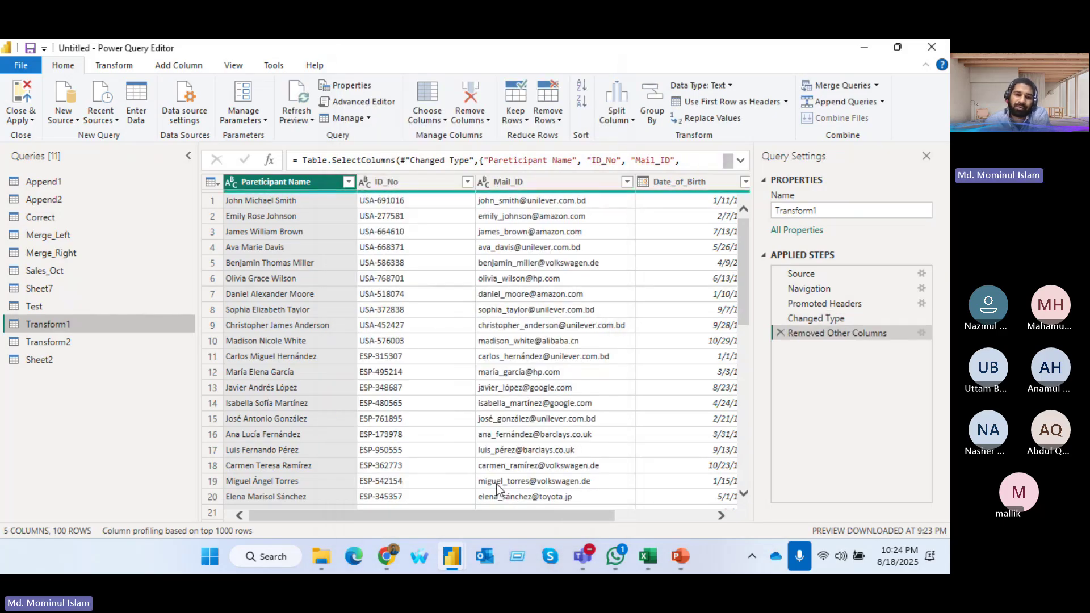
- Reduce the columns kept in Transform1 to Pareticipant Name and ID_No by also excluding Mail_ID, Date_of_Birth and Earning
drag(470, 515, 404, 513)
click(446, 121)
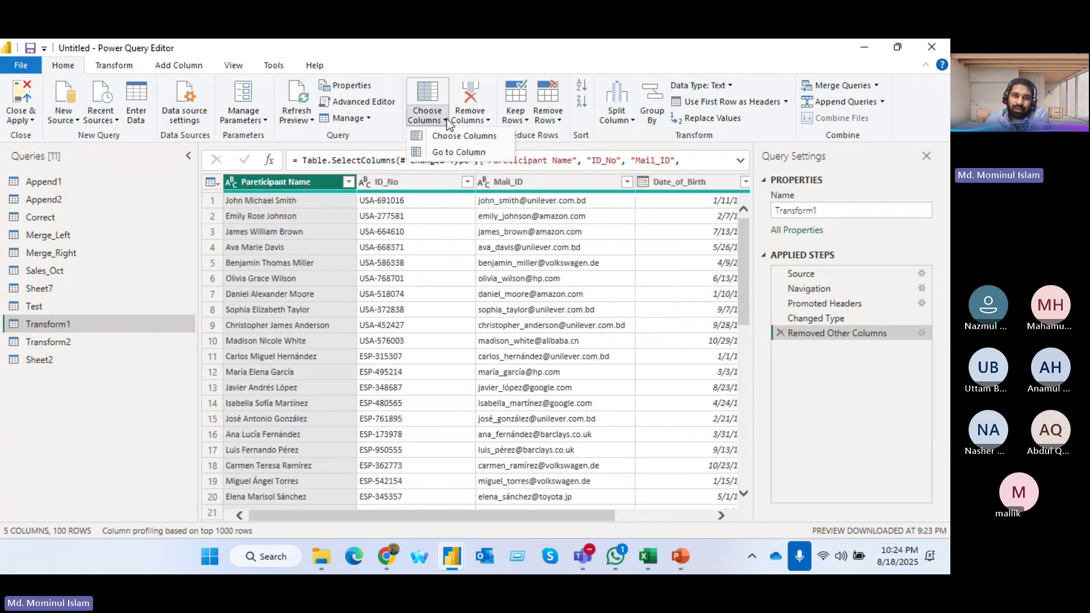
click(446, 136)
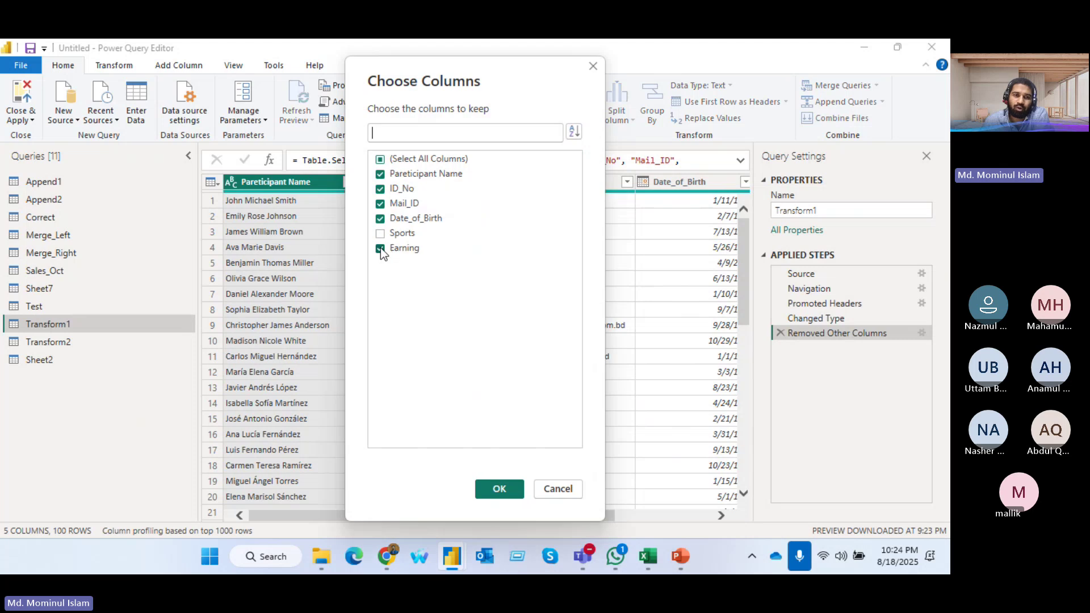
click(380, 203)
click(380, 218)
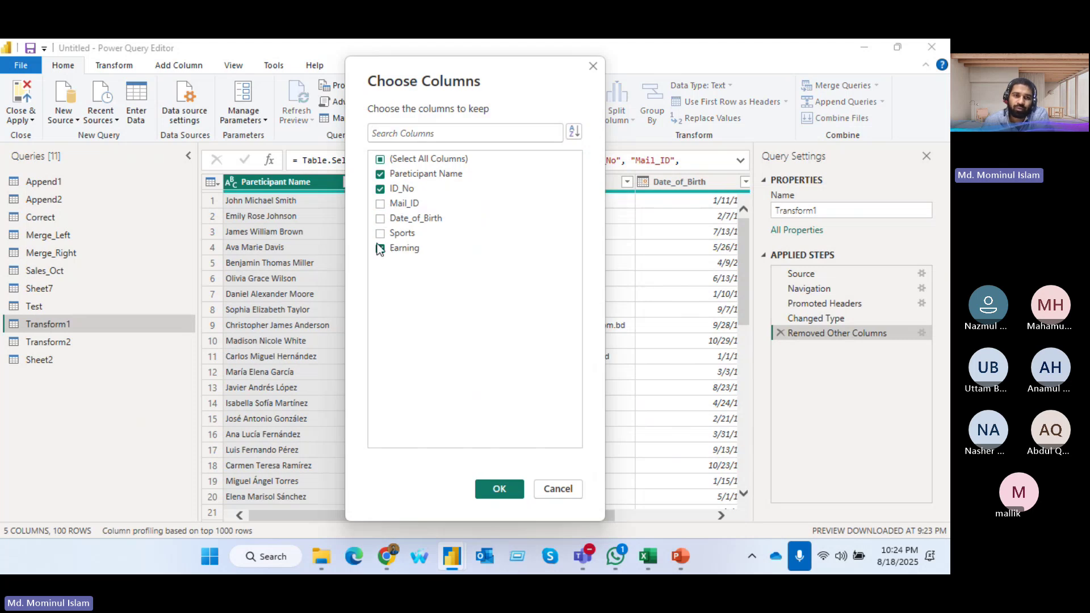
click(379, 248)
click(500, 490)
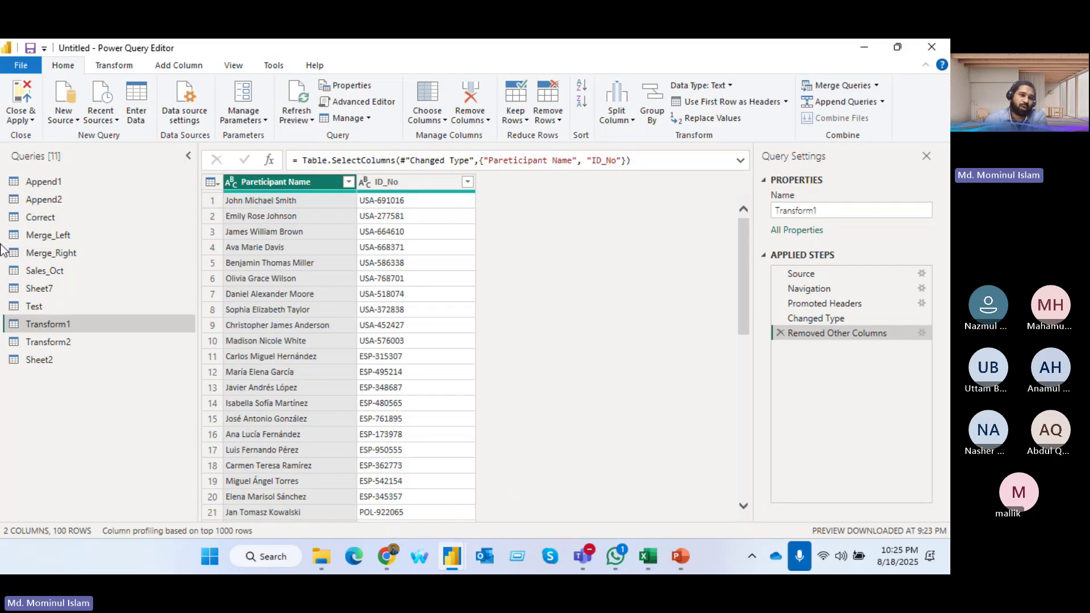
- Close the Power Query Editor applying the changes, and compare the Transform1 and Transform2 tables in Table view
click(10, 102)
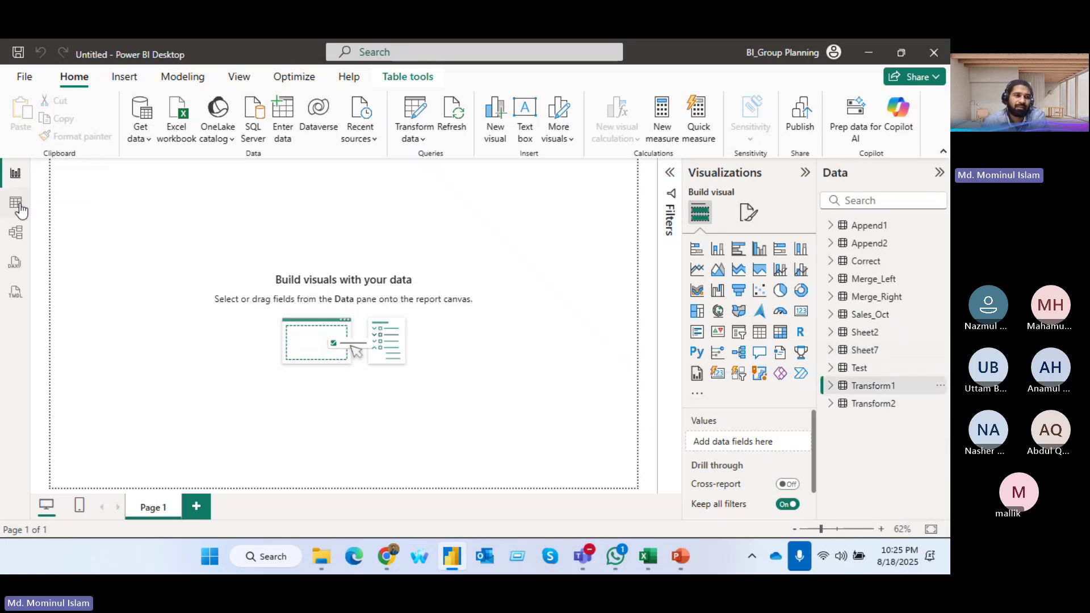
click(15, 202)
click(846, 391)
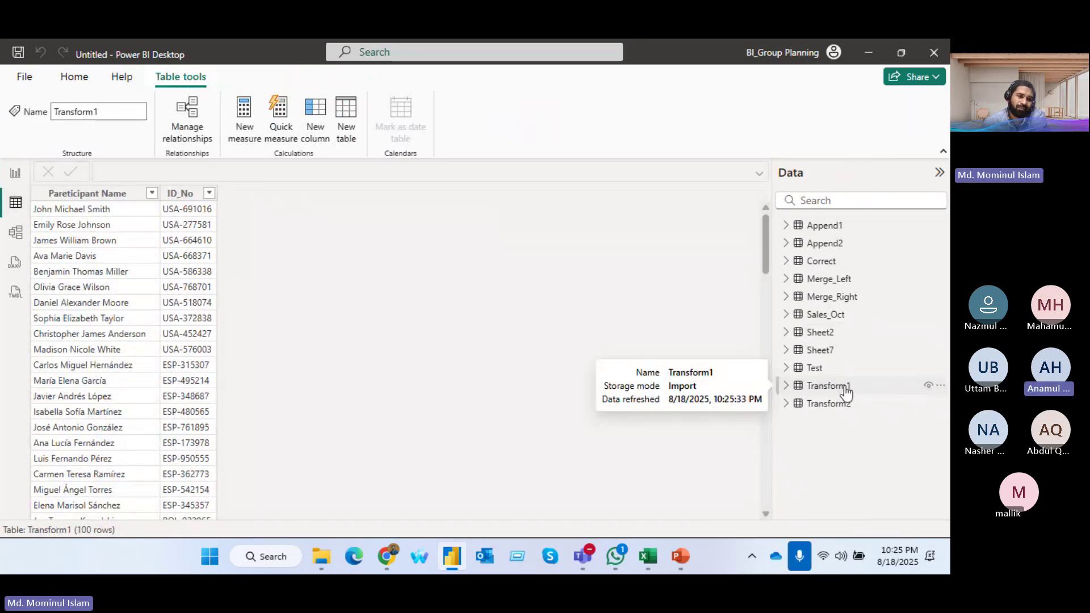
click(838, 403)
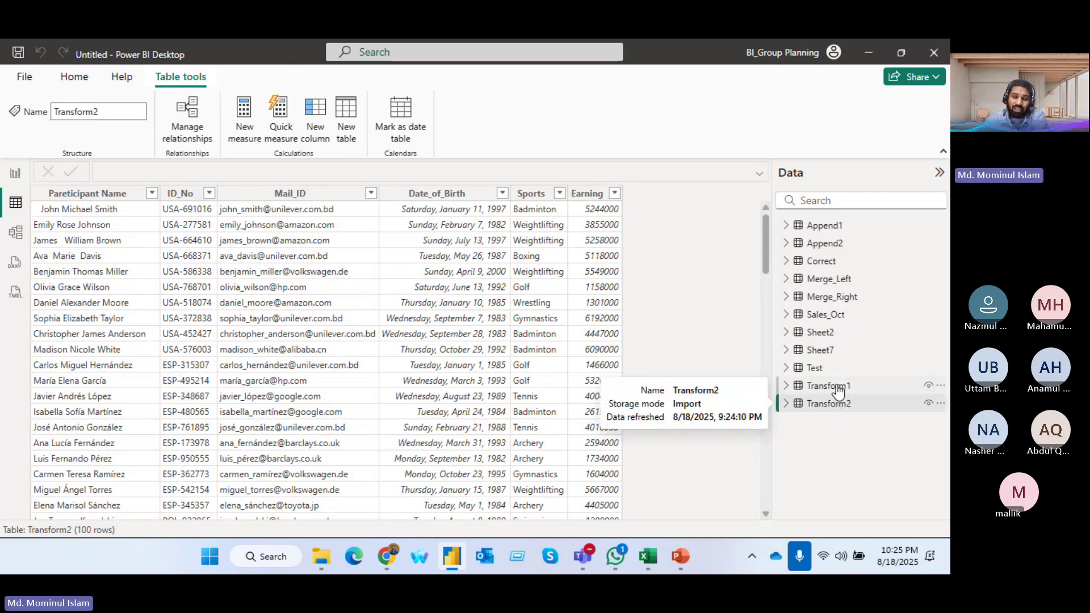
click(836, 390)
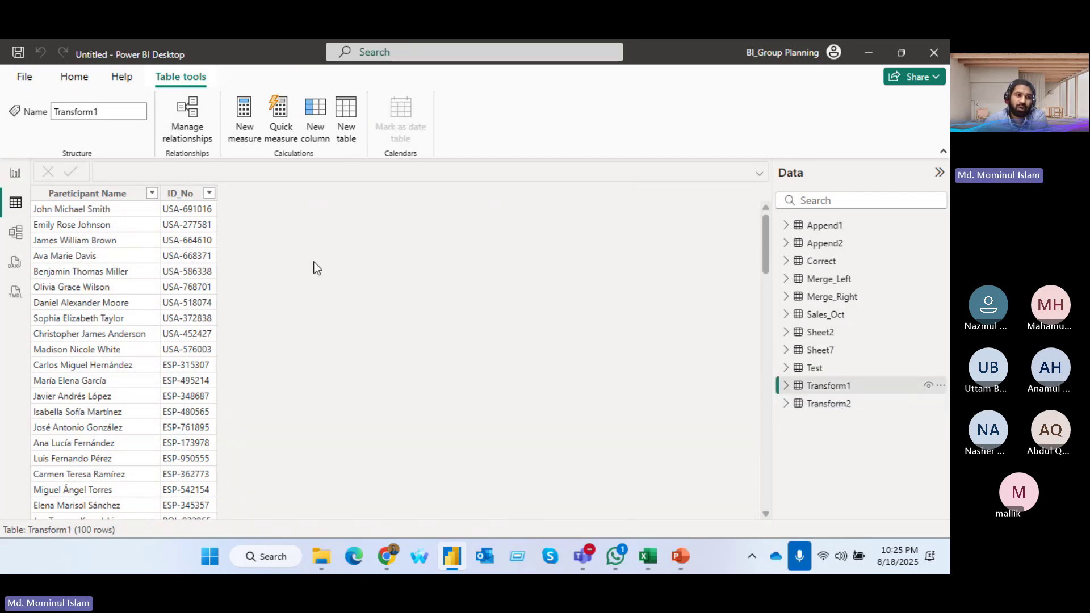
- Reopen the Power Query Editor and delete the Removed Other Columns step from the Transform1 query
click(76, 79)
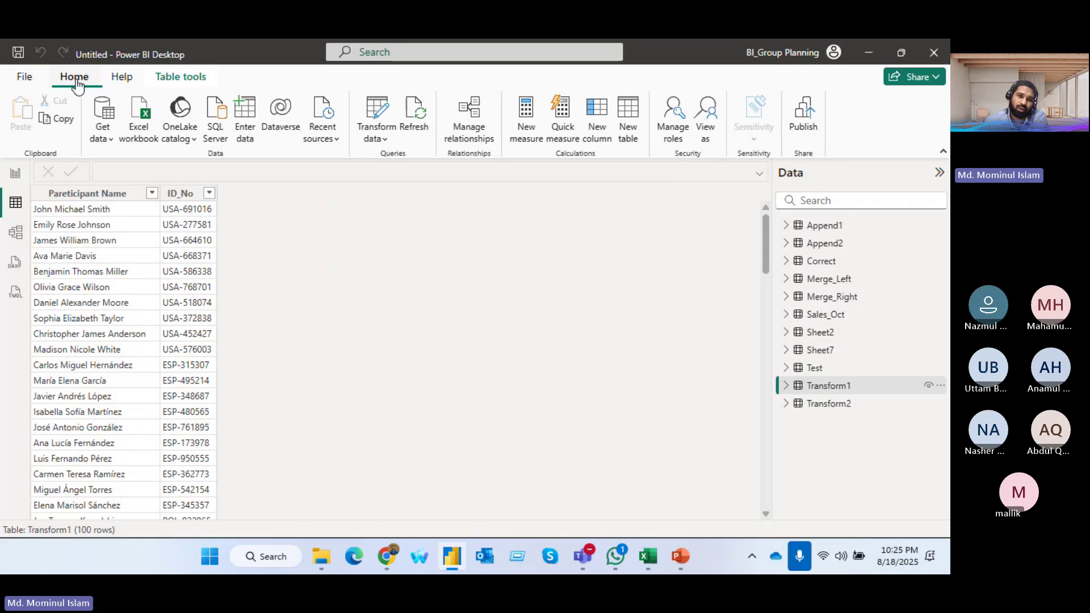
click(380, 115)
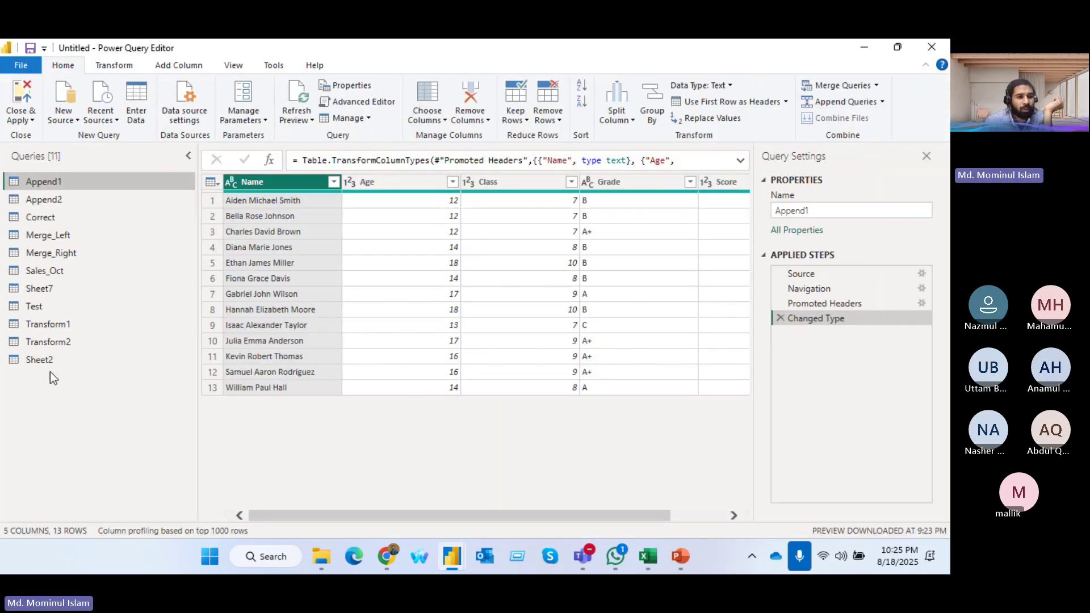
click(59, 327)
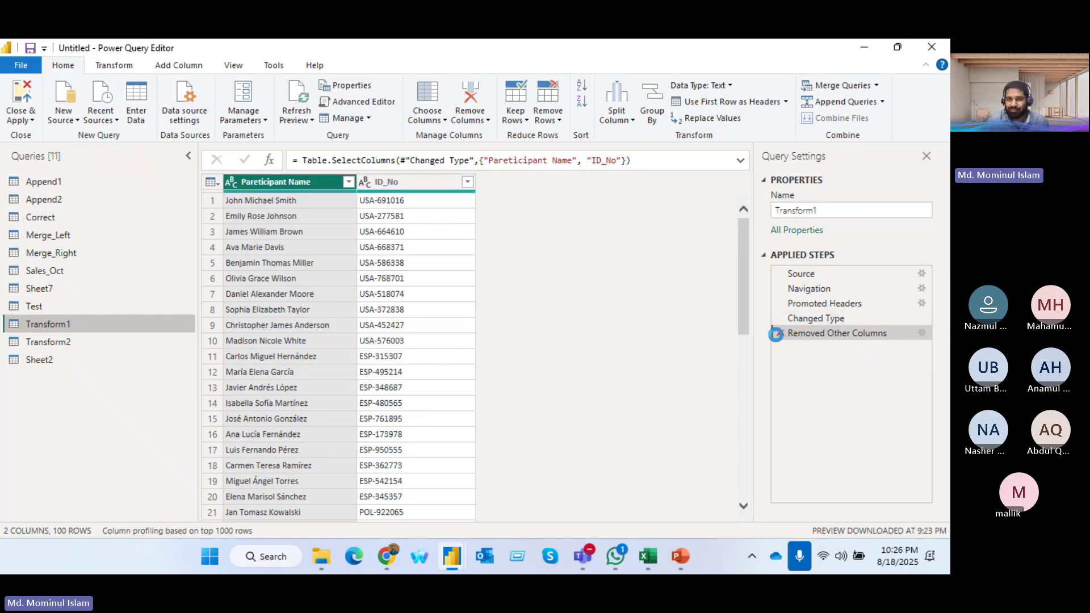
click(780, 333)
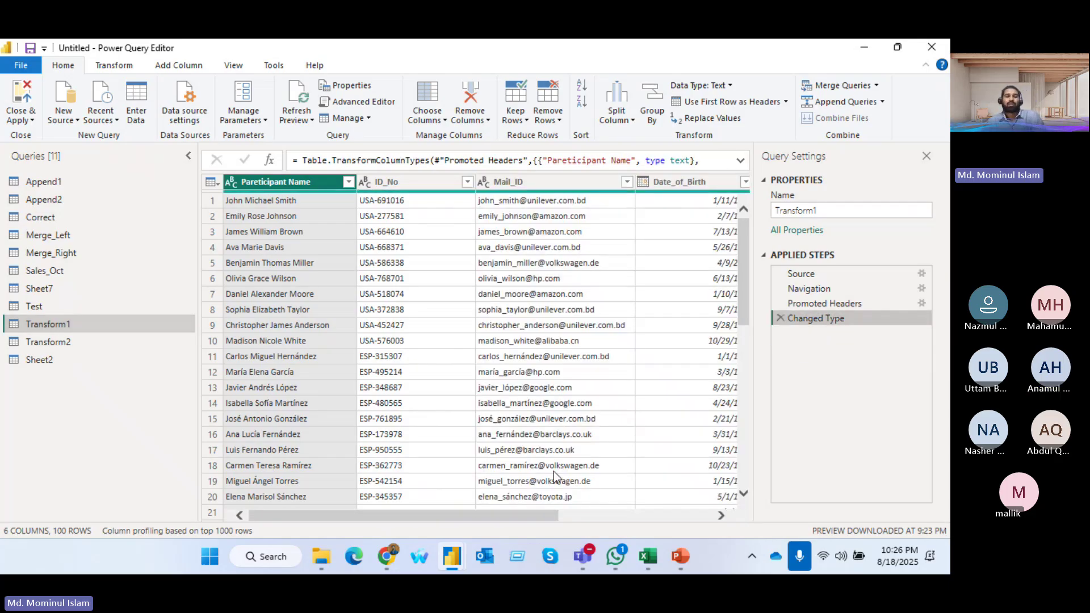
drag(479, 516, 403, 510)
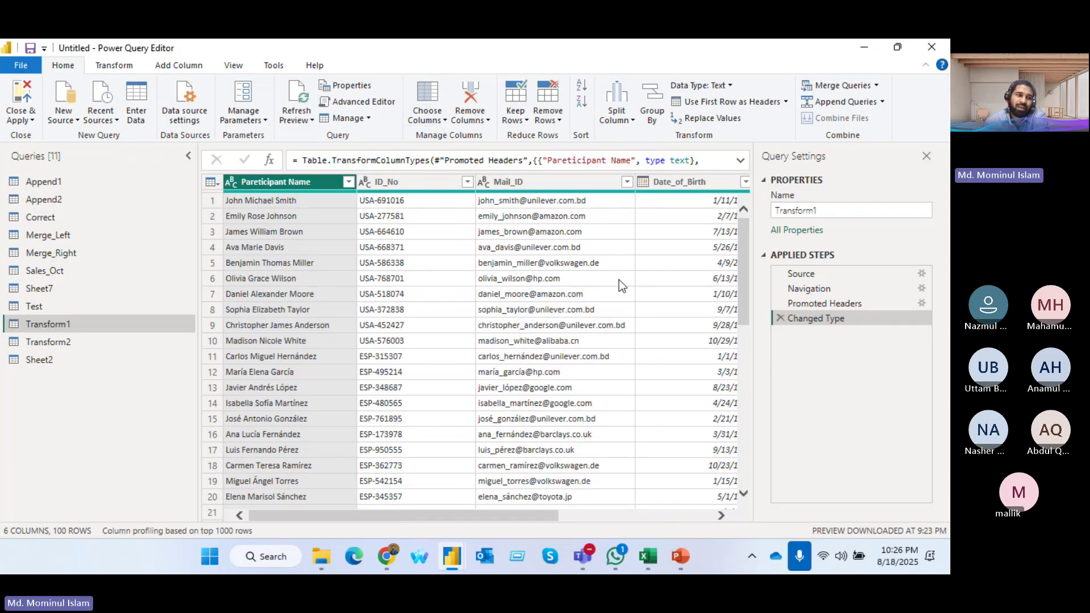
- In the Sheet2 query, go to the Today Dlv. column, and return to the first columns of the table
click(53, 291)
click(43, 360)
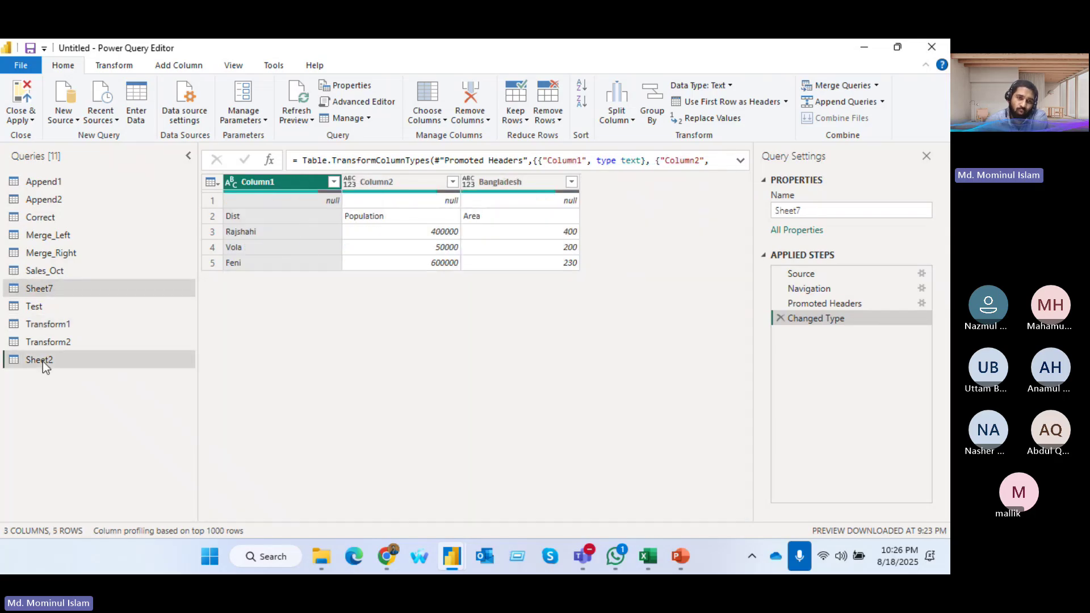
click(441, 120)
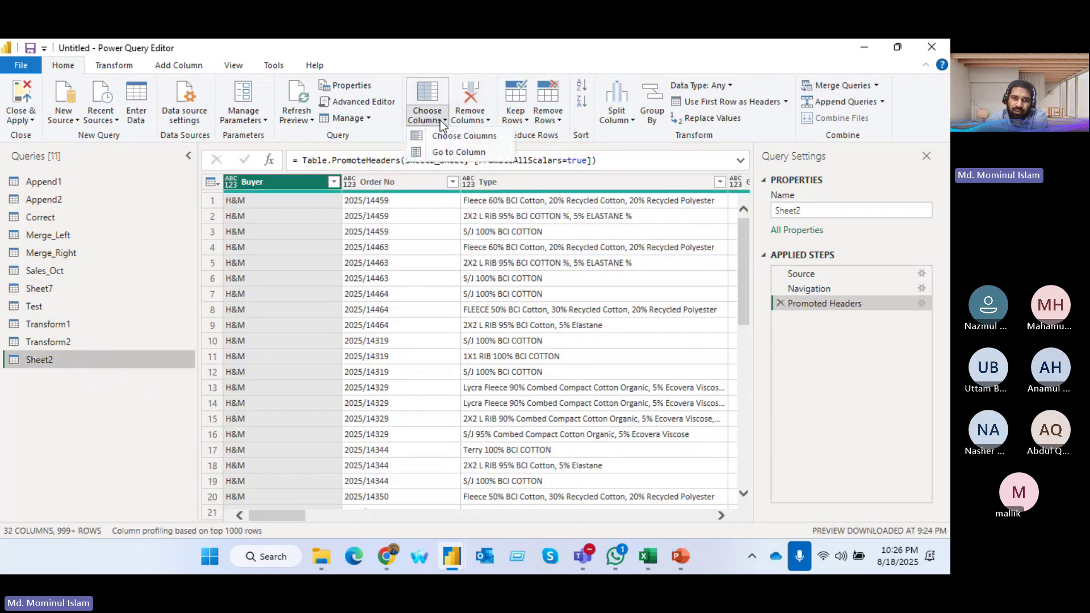
click(447, 151)
scroll(444, 347, down, 3)
scroll(451, 358, up, 3)
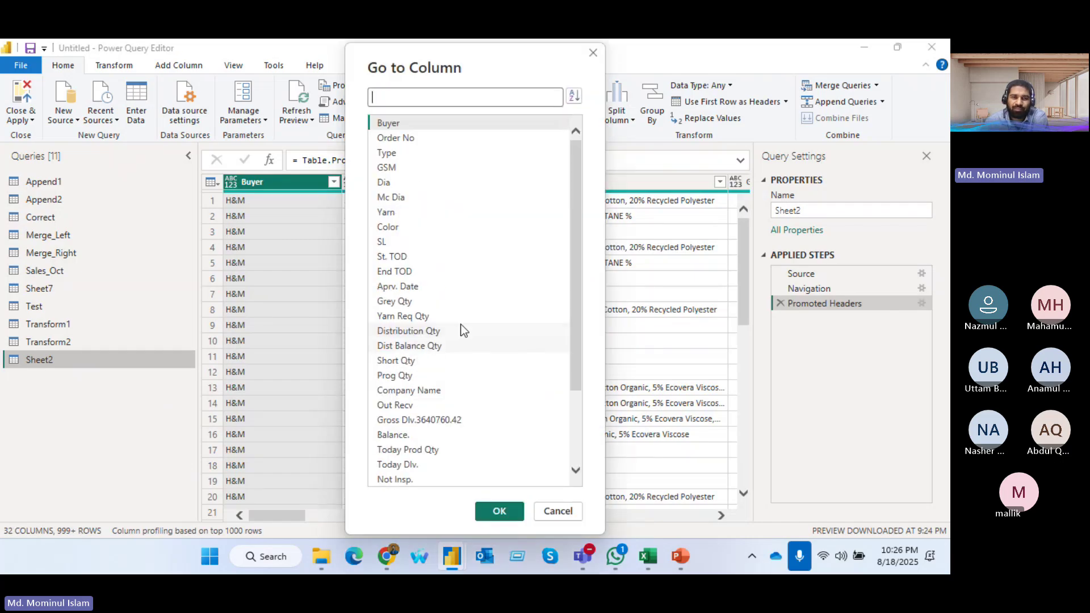
scroll(476, 343, down, 2)
scroll(469, 312, down, 1)
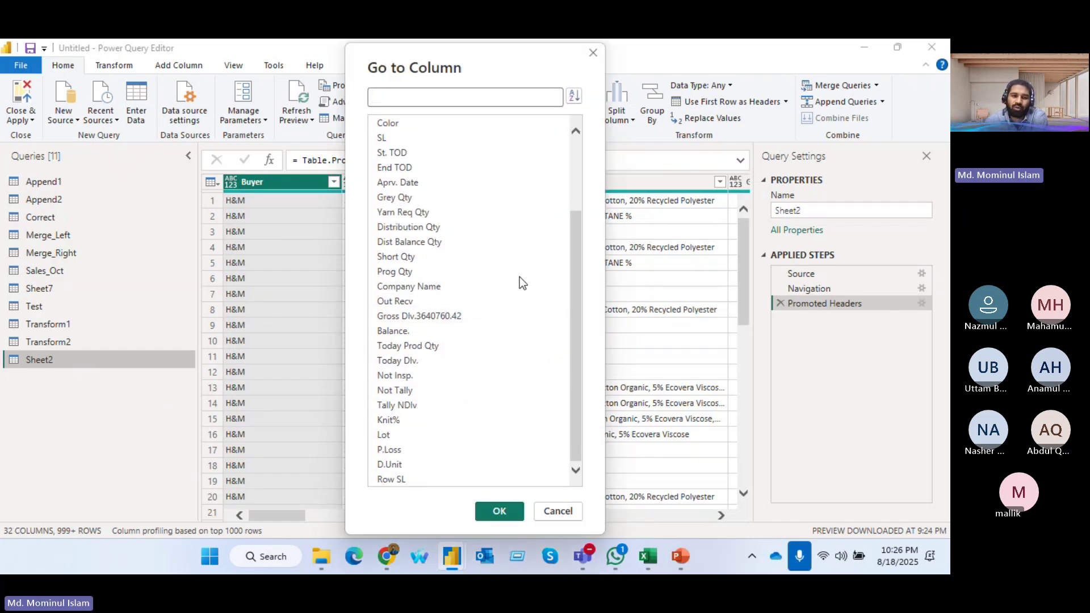
click(419, 361)
click(498, 511)
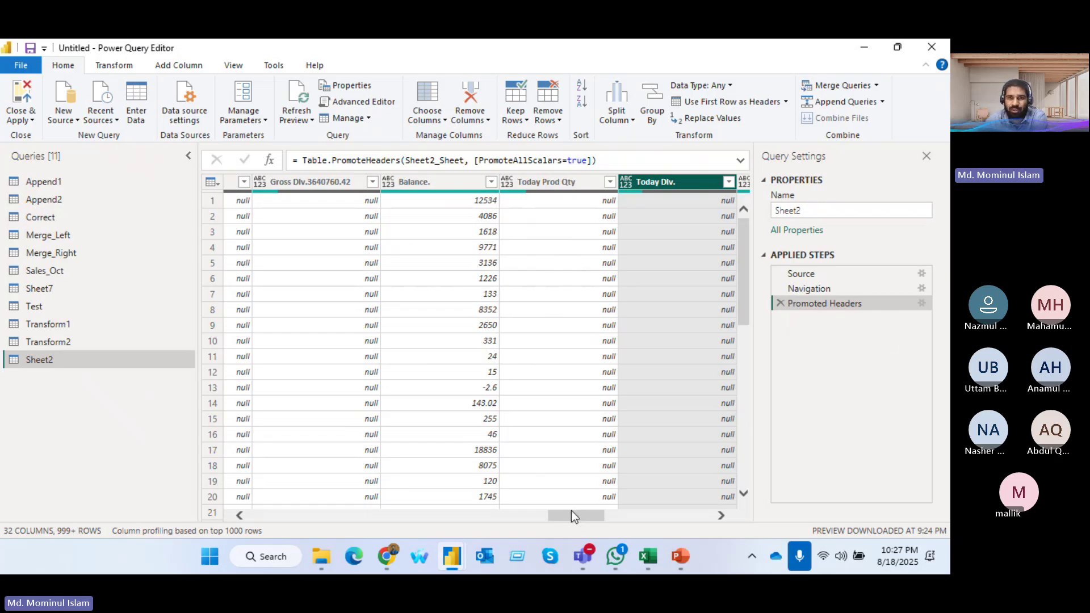
drag(582, 516, 258, 511)
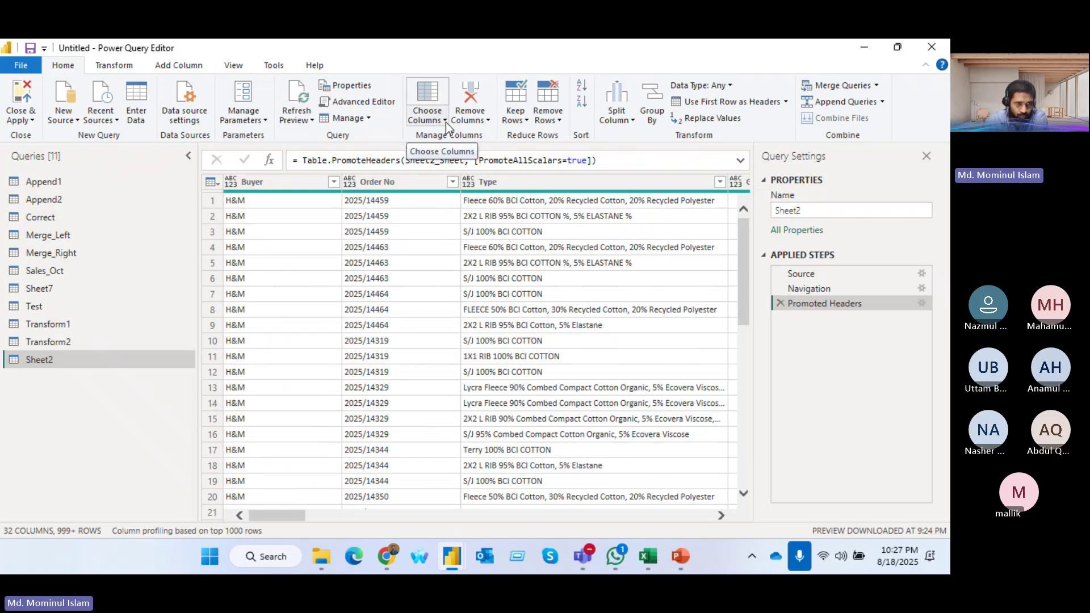
- Remove the Pareticipant Name column from the Transform1 query
click(65, 325)
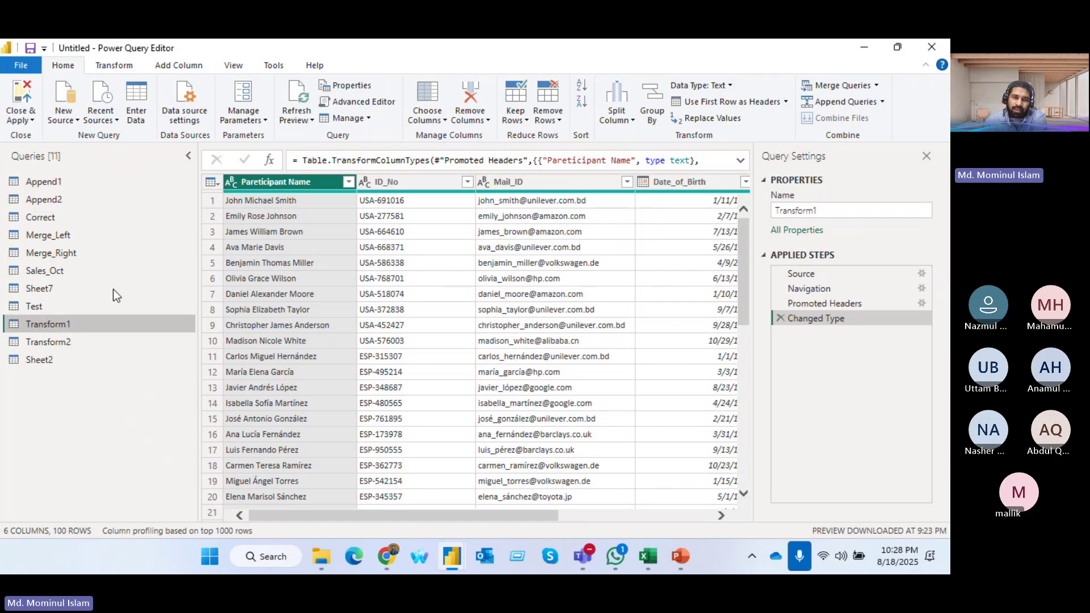
click(488, 121)
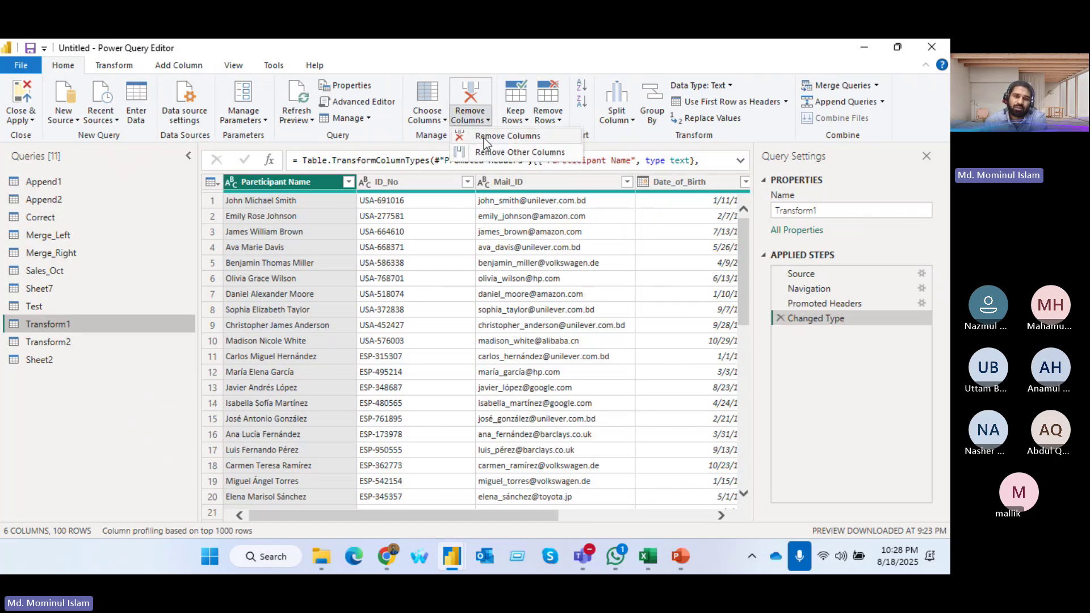
click(492, 136)
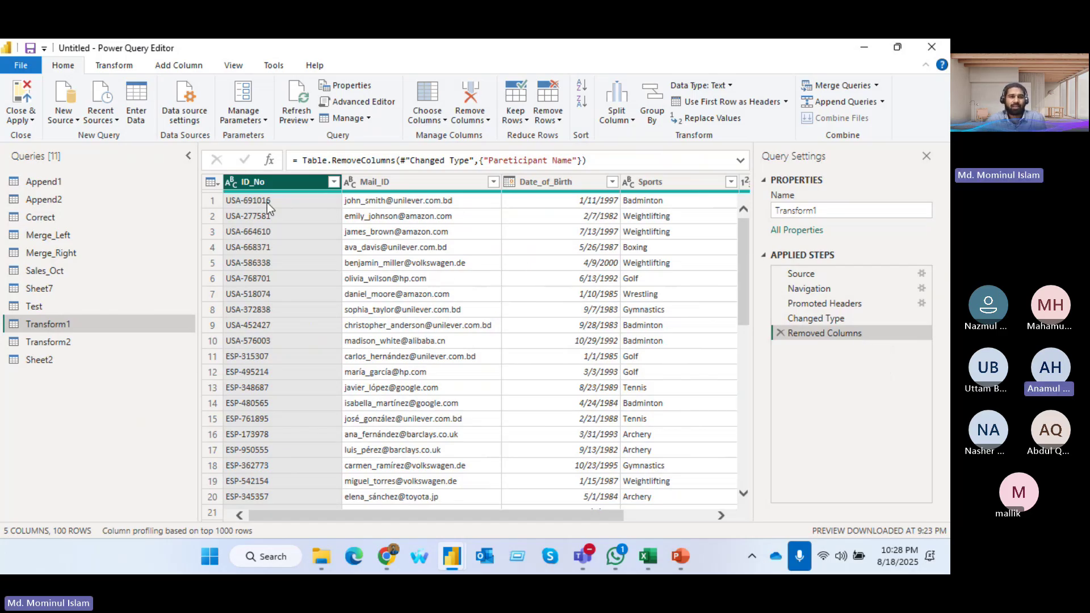
- Remove all Transform1 columns other than ID_No, Mail_ID and Date_of_Birth
ctrl+click(400, 184)
ctrl+click(570, 183)
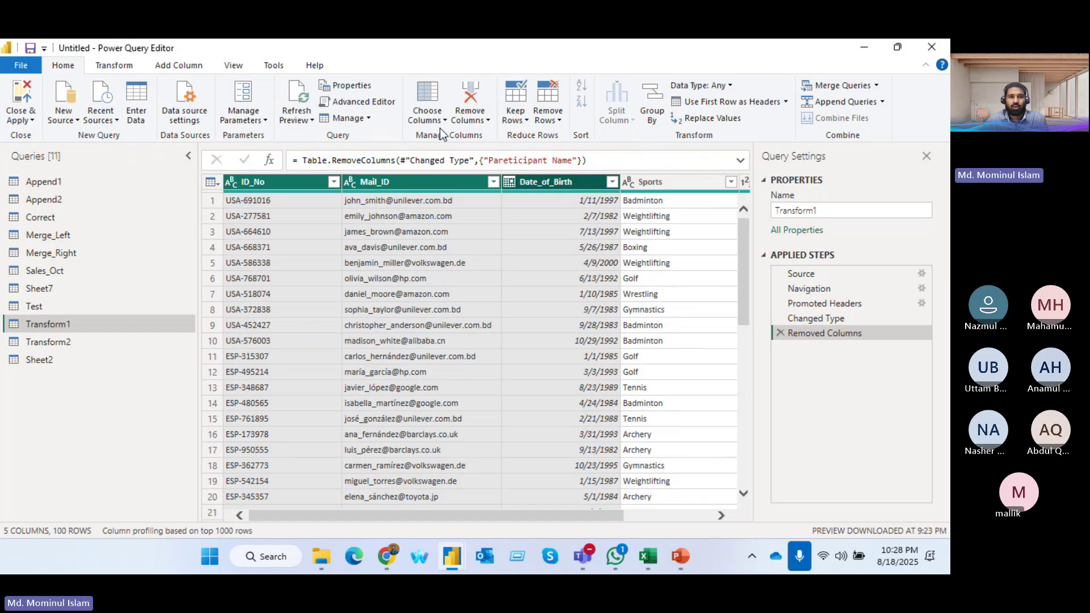
click(469, 116)
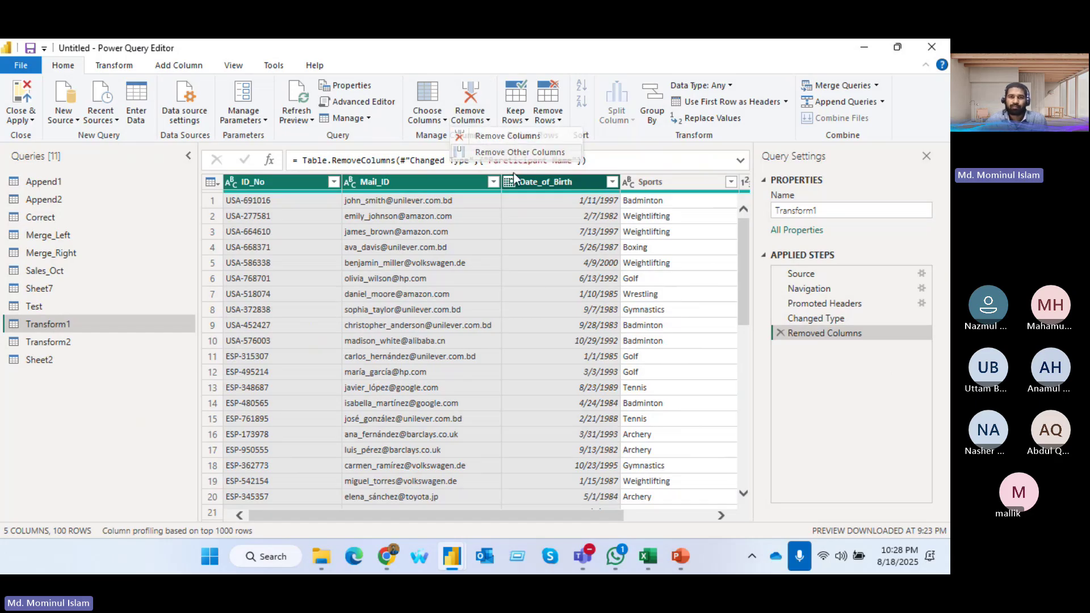
click(503, 152)
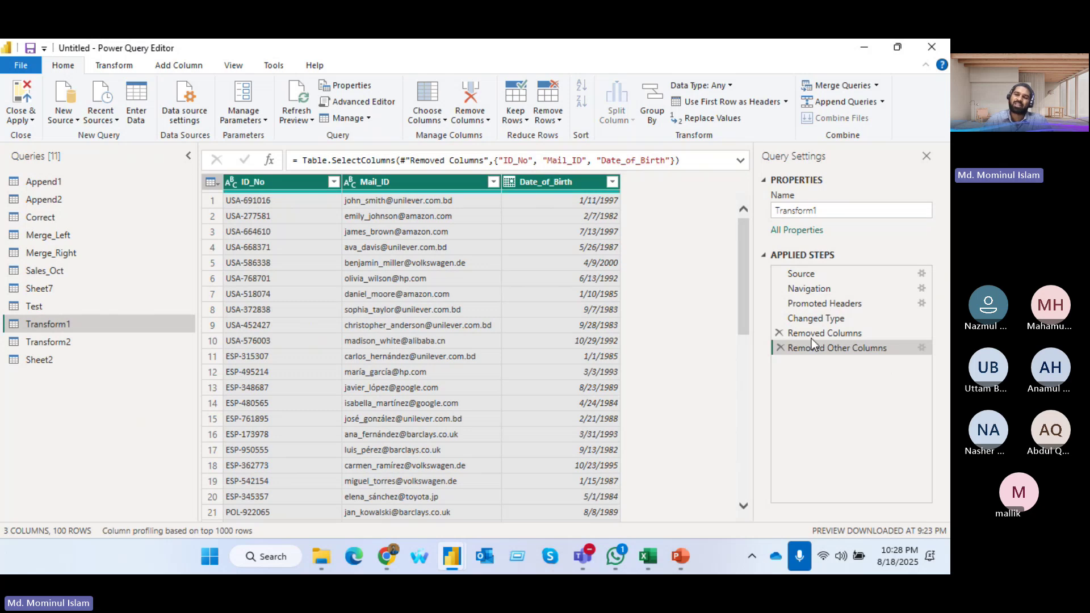
- Delete the Removed Columns and Removed Other Columns steps from the Transform1 query
click(779, 333)
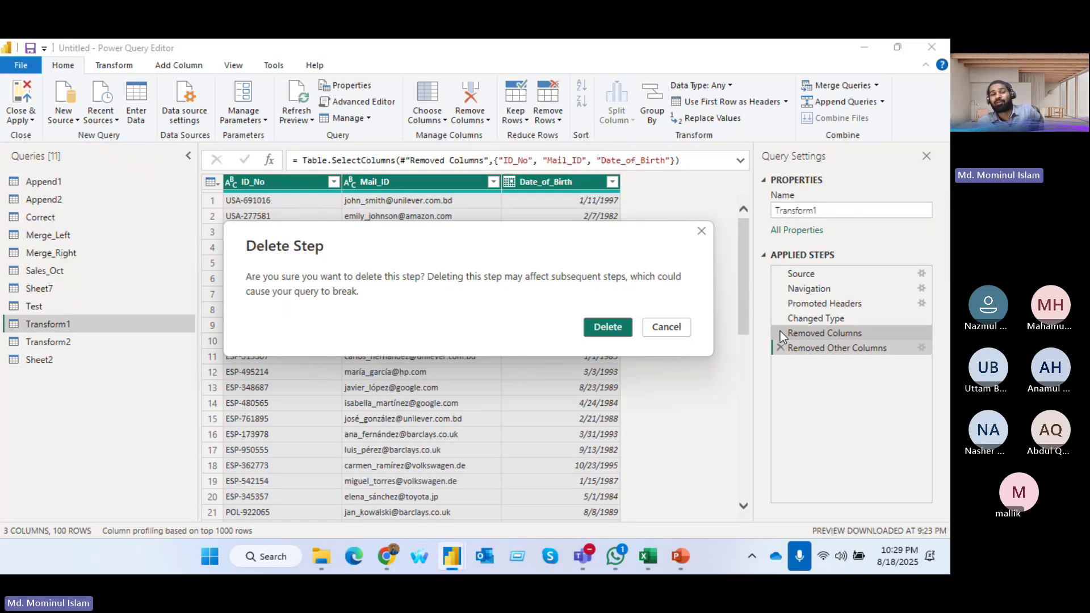
click(607, 327)
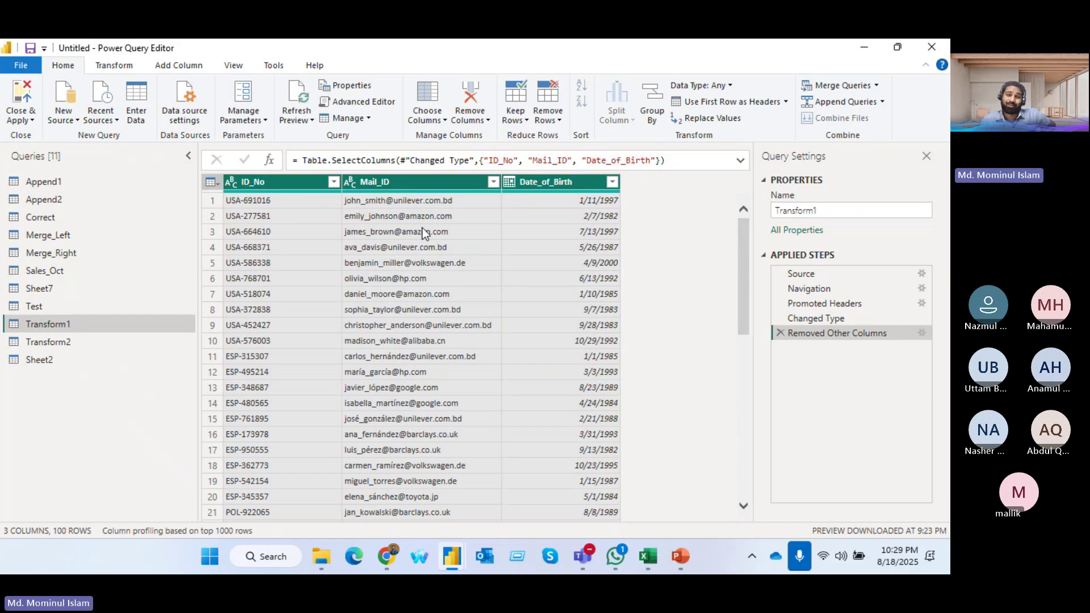
click(781, 333)
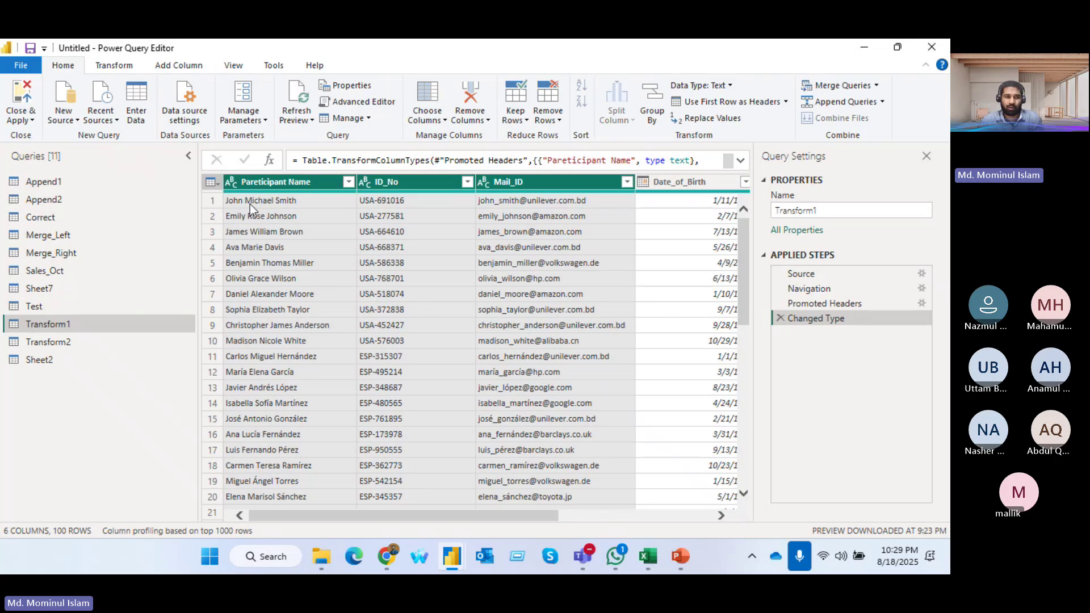
- Remove the Pareticipant Name, Sports and Earning columns from the Transform1 query
click(270, 184)
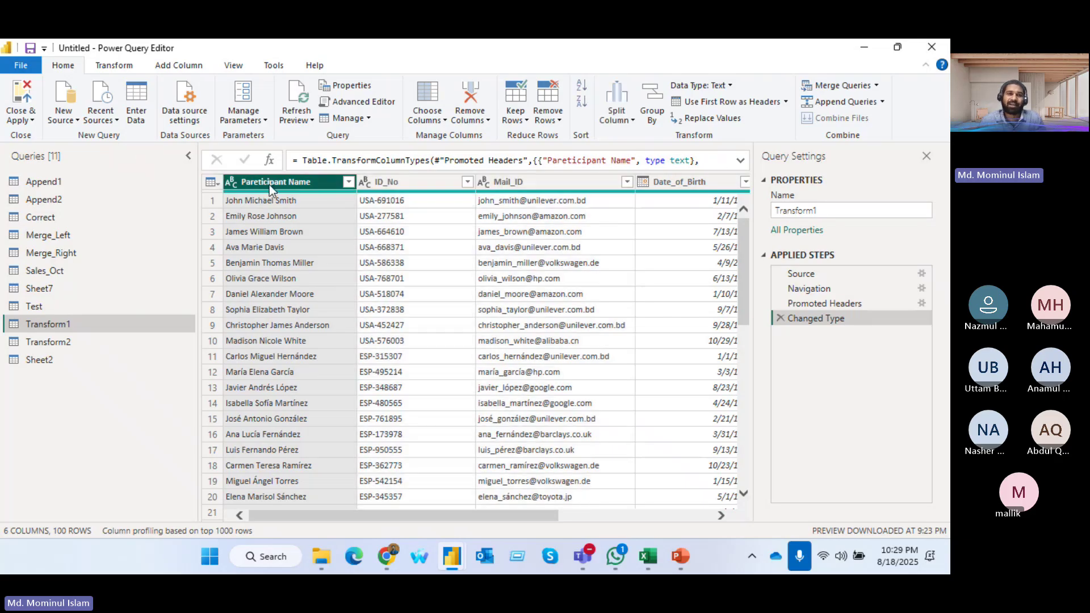
click(487, 121)
click(500, 137)
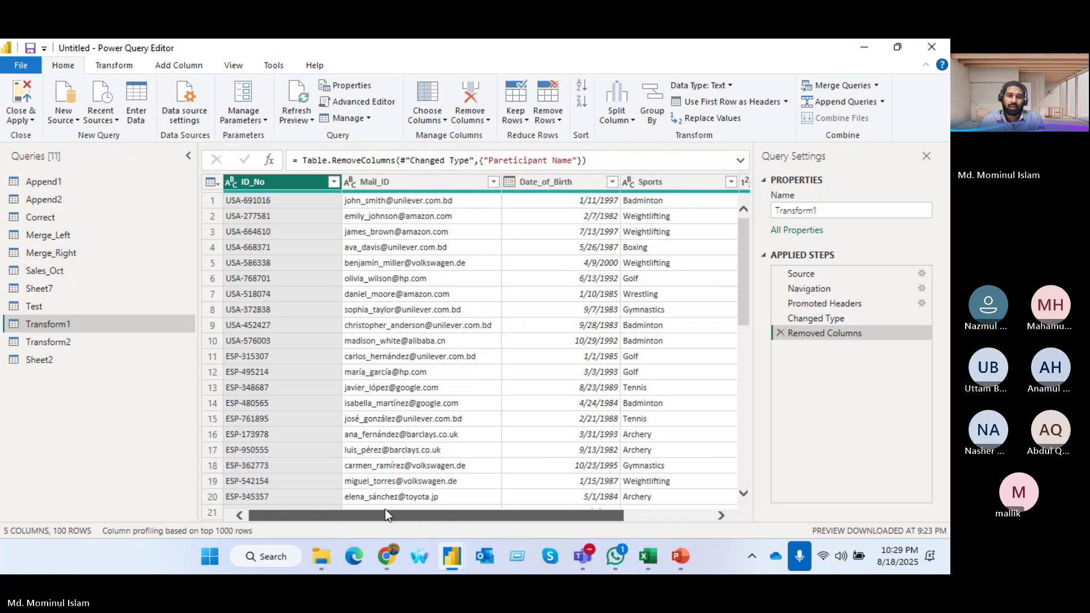
drag(385, 509, 546, 509)
click(546, 186)
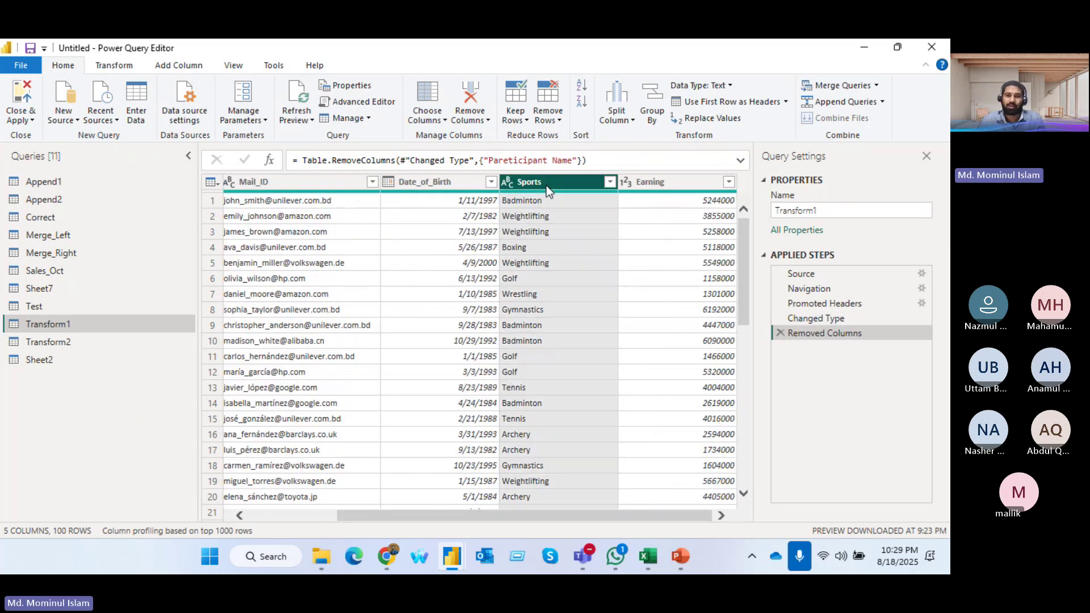
ctrl+click(656, 183)
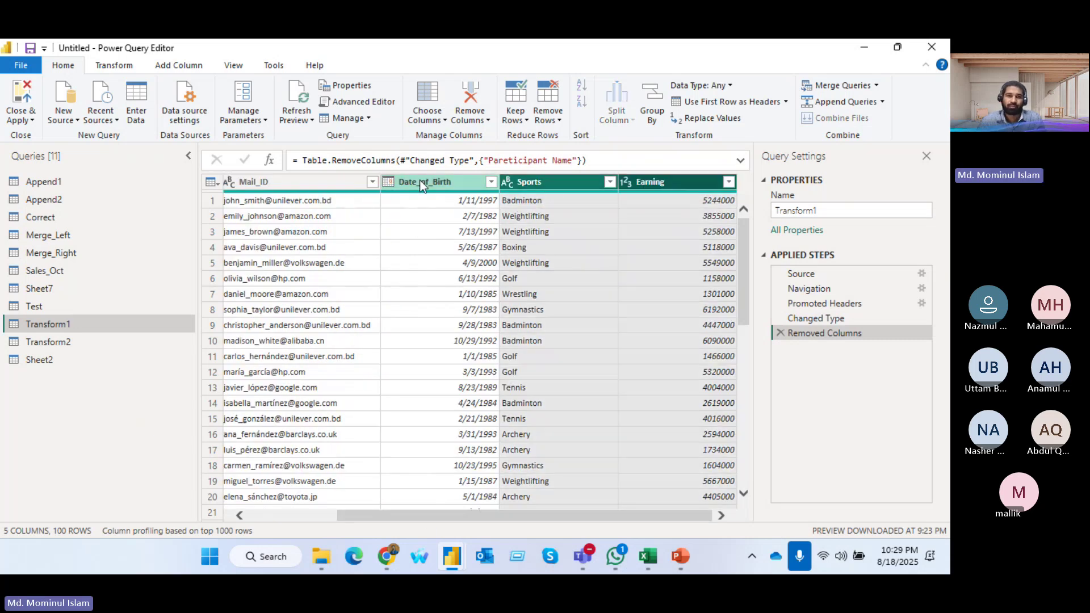
click(471, 111)
click(485, 142)
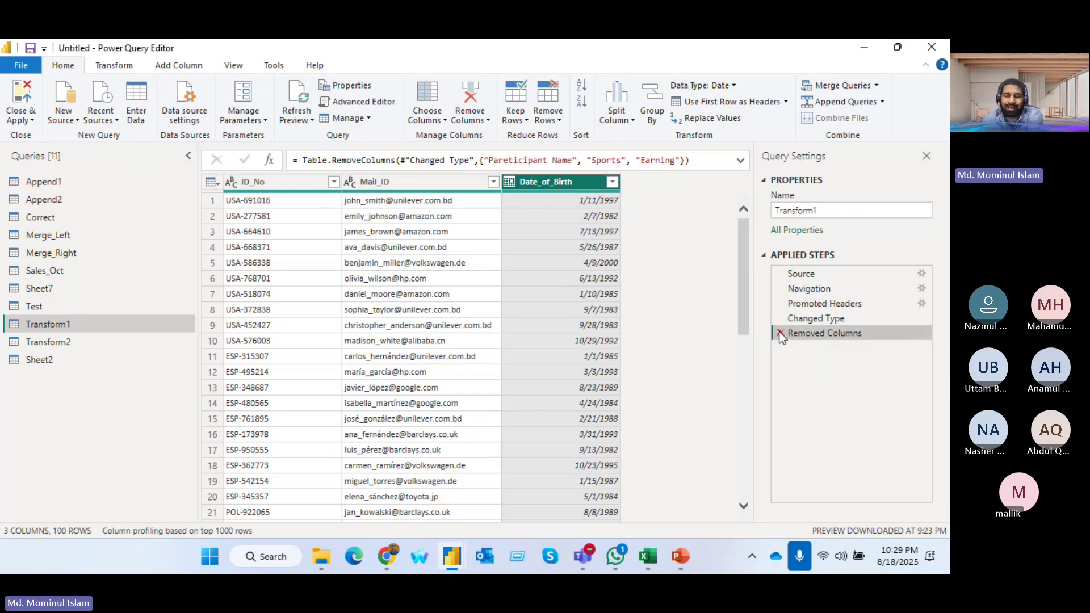
- In Transform1's Advanced Editor code, delete "Earning" from the Removed Columns list to restore that column, and apply the edit
click(340, 100)
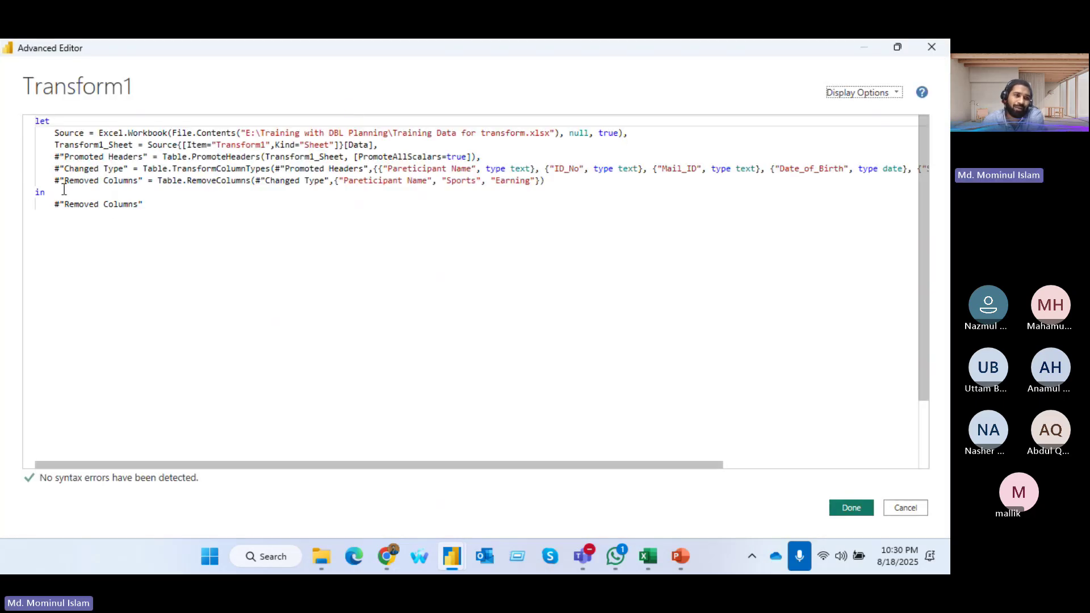
drag(55, 180, 587, 179)
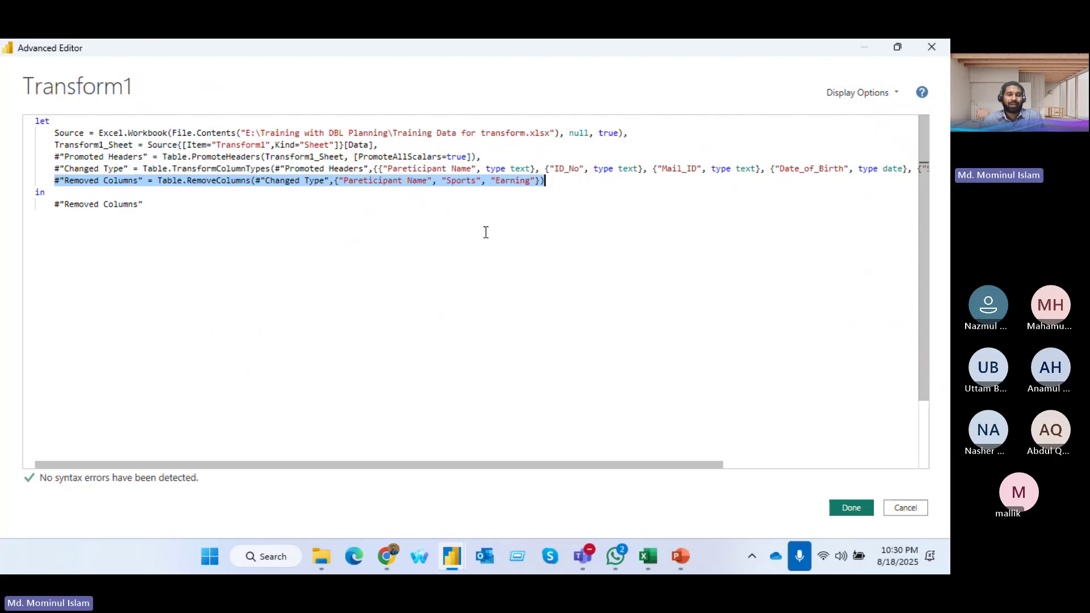
click(466, 232)
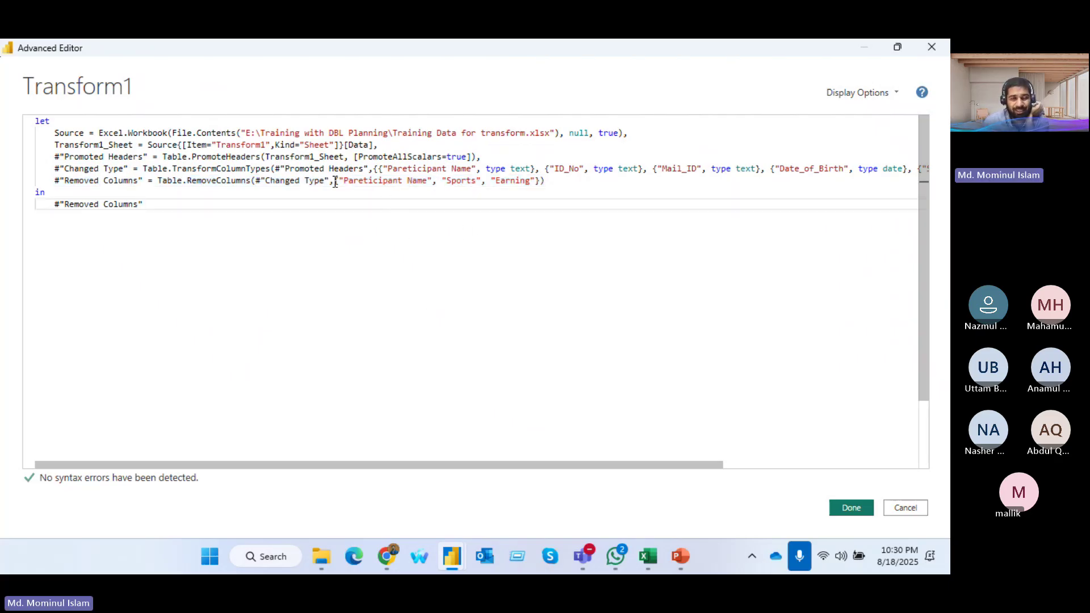
drag(339, 182, 437, 182)
click(467, 180)
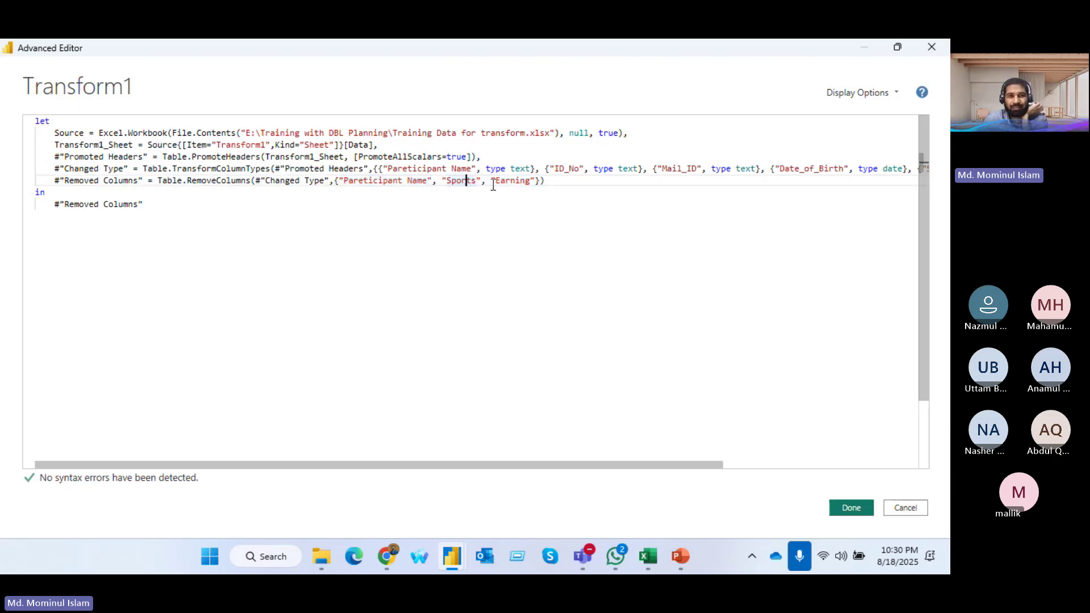
drag(482, 182, 536, 181)
key(BackSpace)
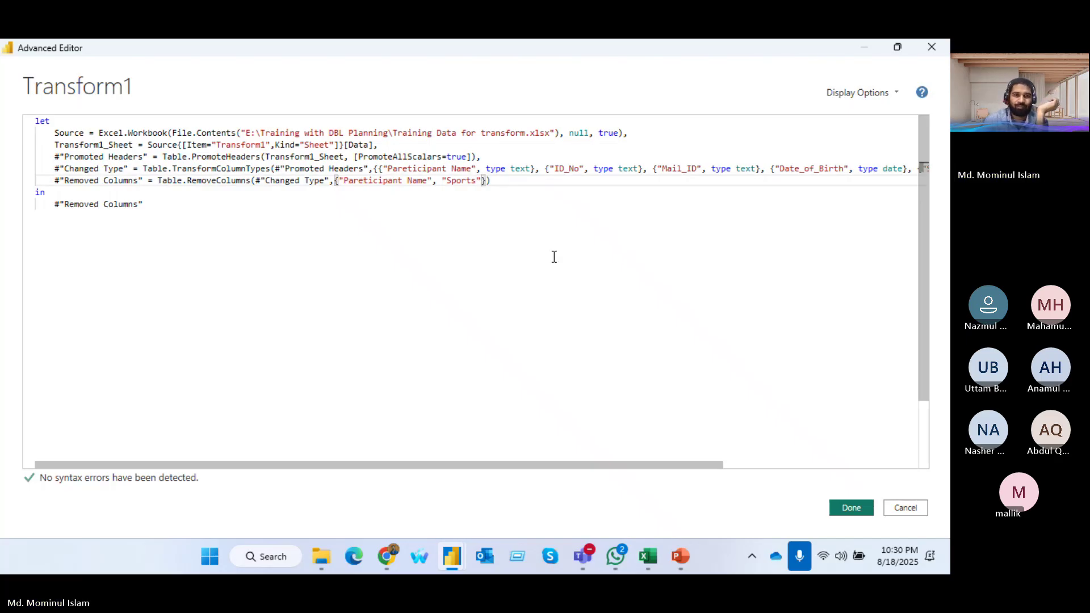
click(843, 504)
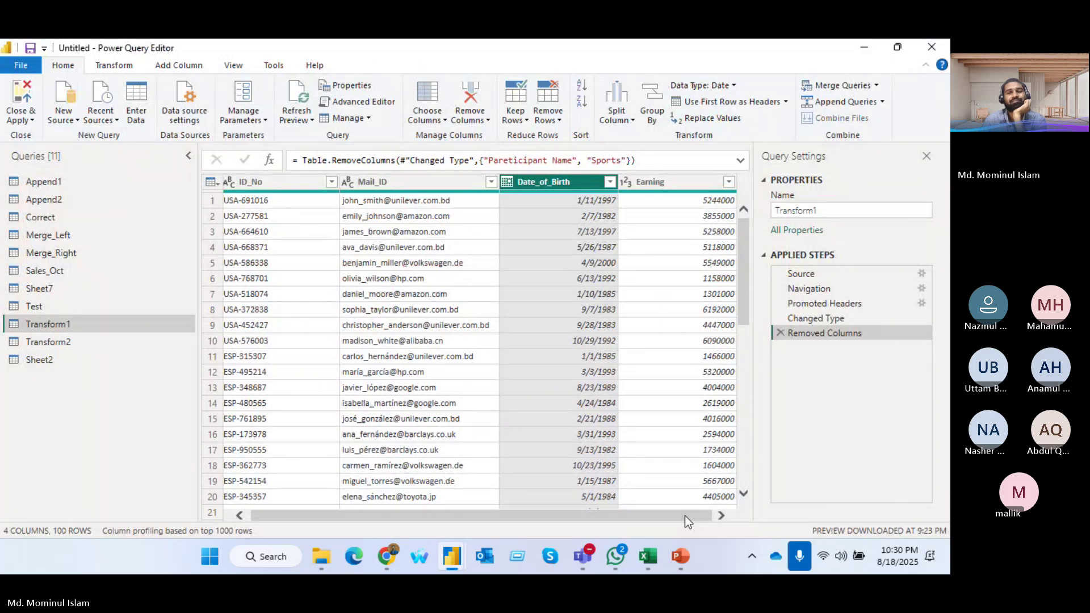
- Check the restored Earning column and delete the Removed Columns step from the Transform1 query
click(666, 182)
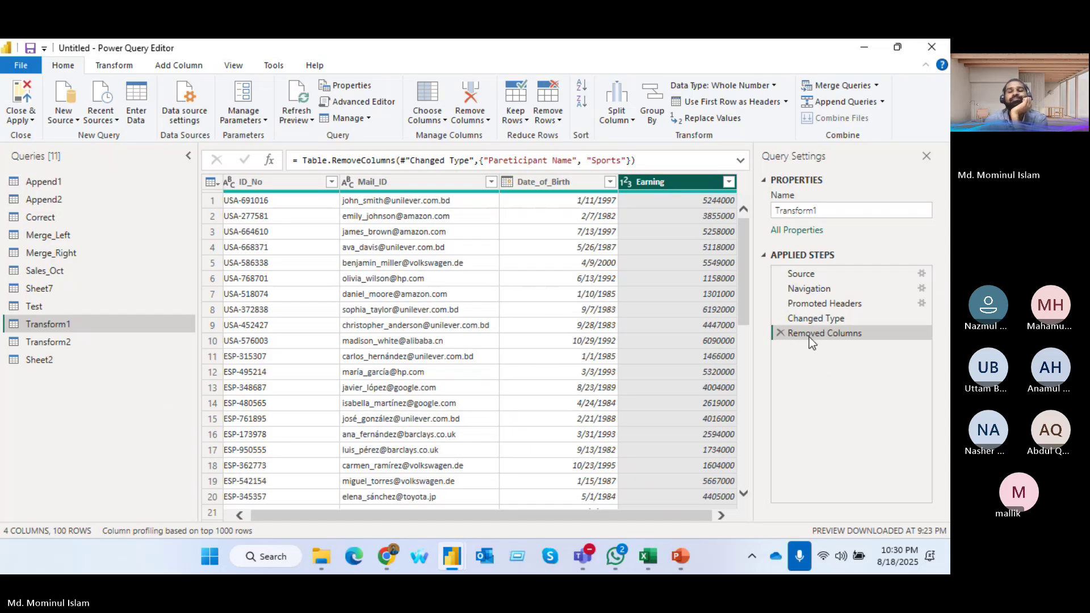
click(780, 334)
drag(431, 510, 376, 514)
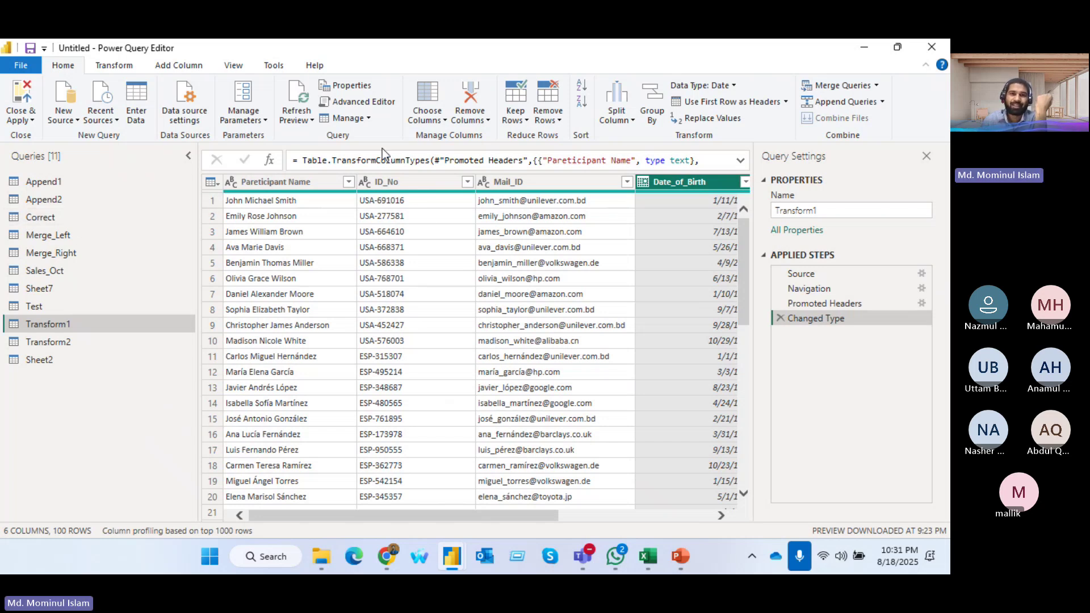
- Keep only the top 10 rows of Transform1, and delete the Kept First Rows step again
click(527, 119)
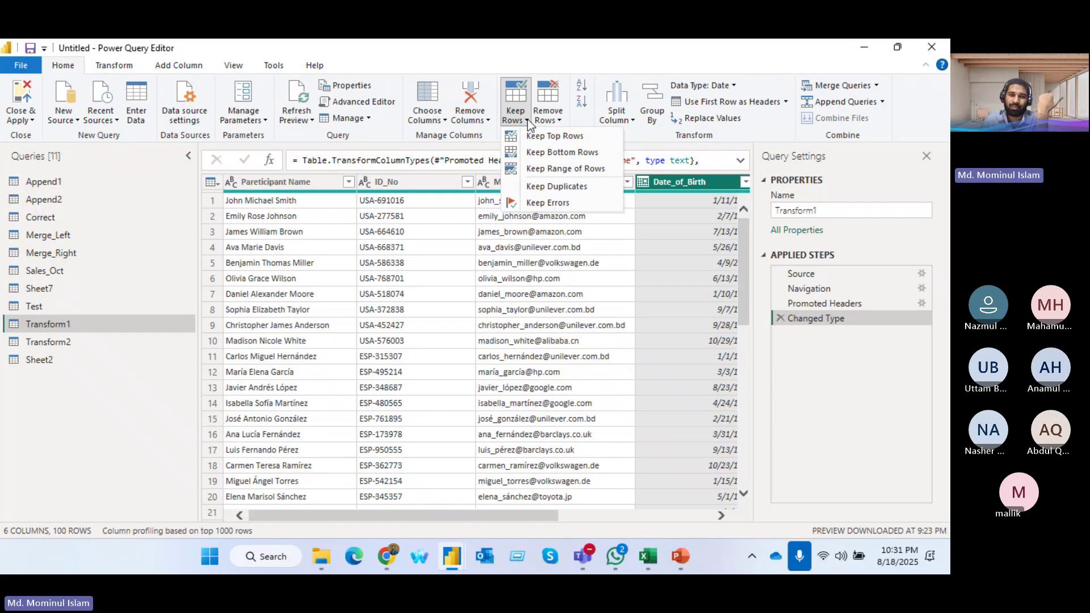
click(568, 140)
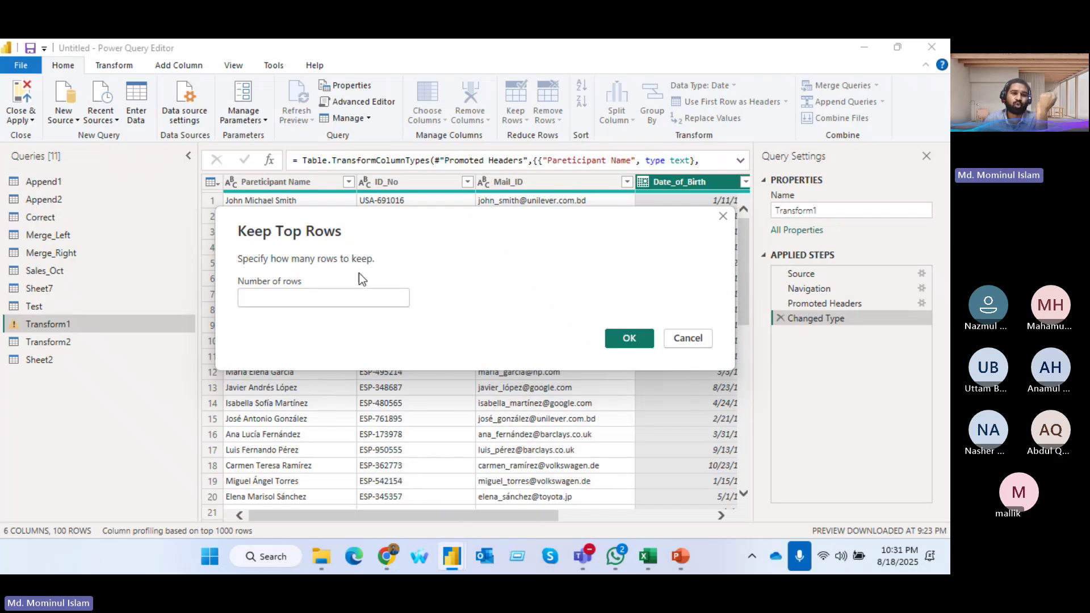
text(10)
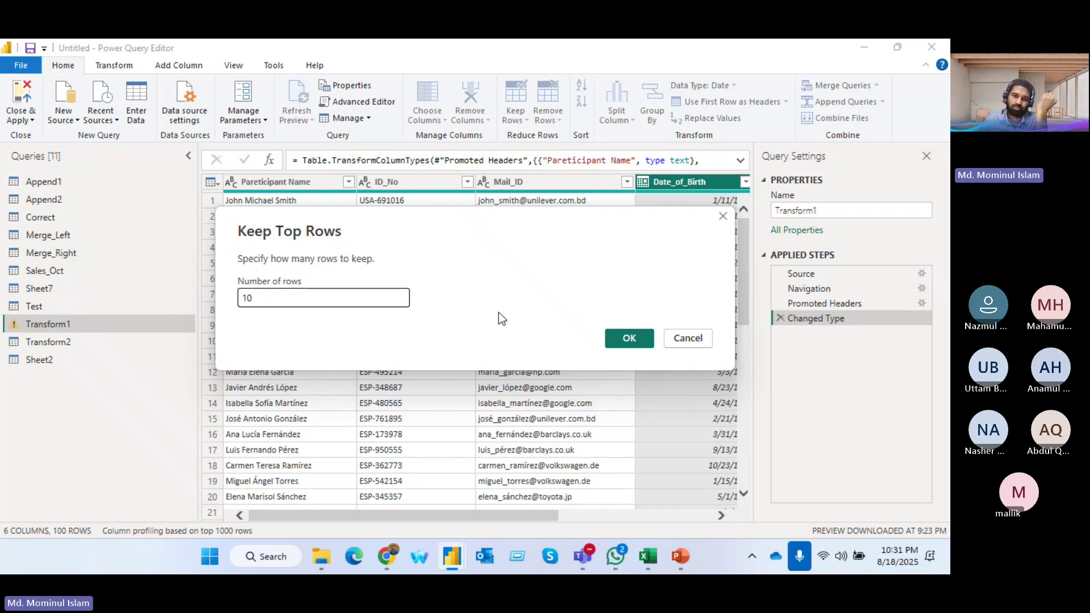
click(628, 338)
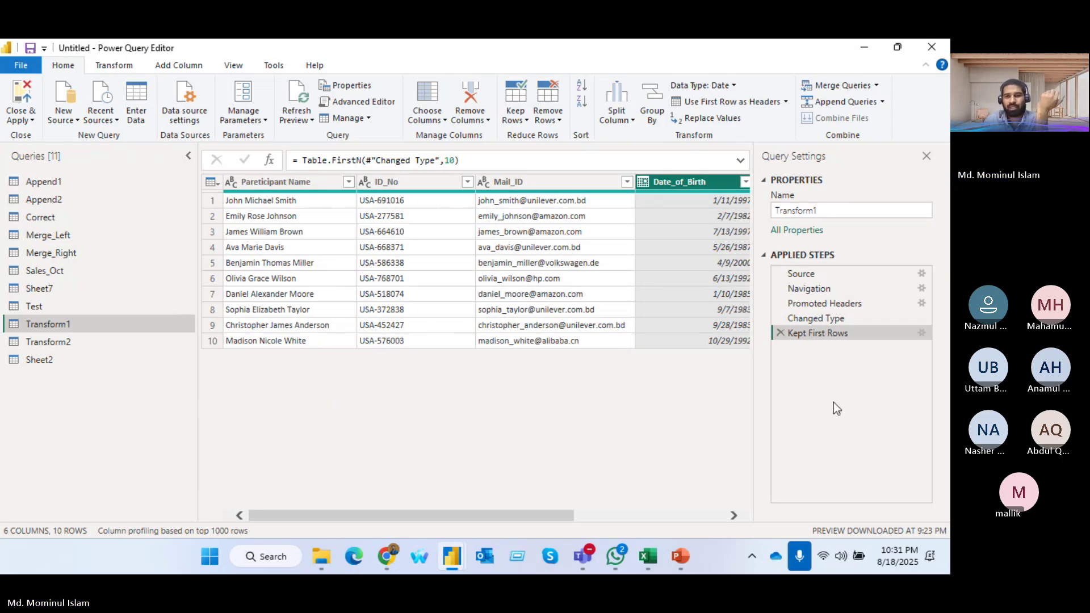
click(781, 333)
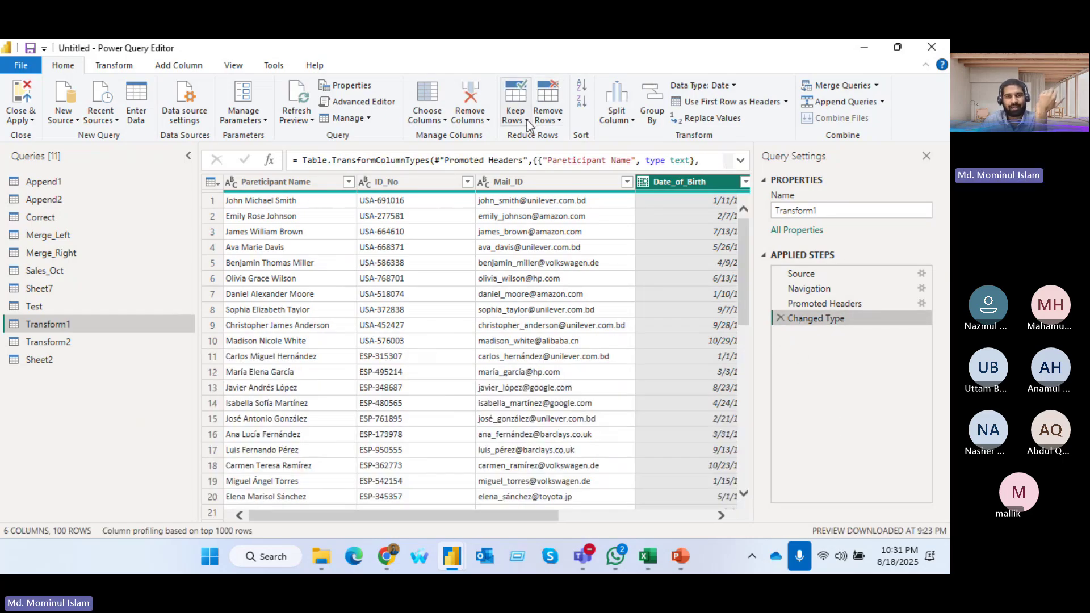
- Keep a range of 20 rows starting at row 20 in Transform1, and delete the Kept Range of Rows step again
click(526, 121)
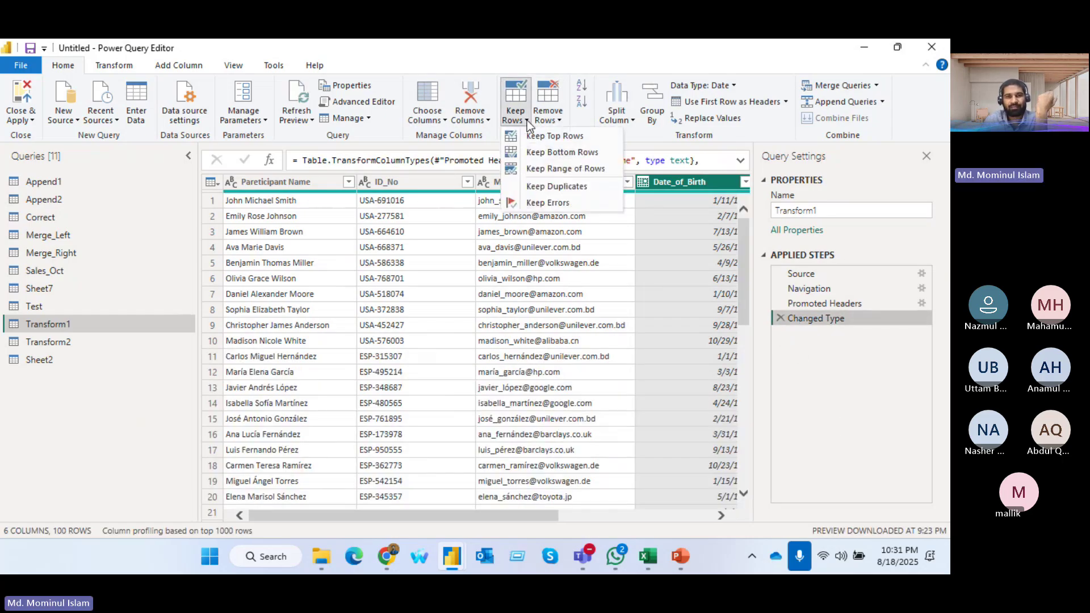
click(552, 171)
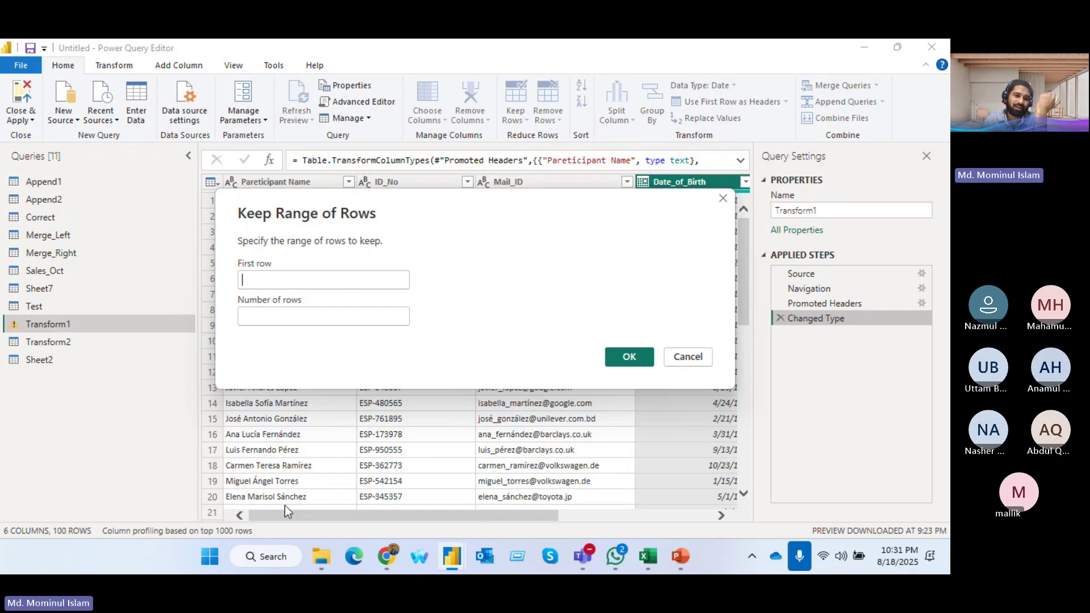
click(351, 275)
text(20)
click(312, 320)
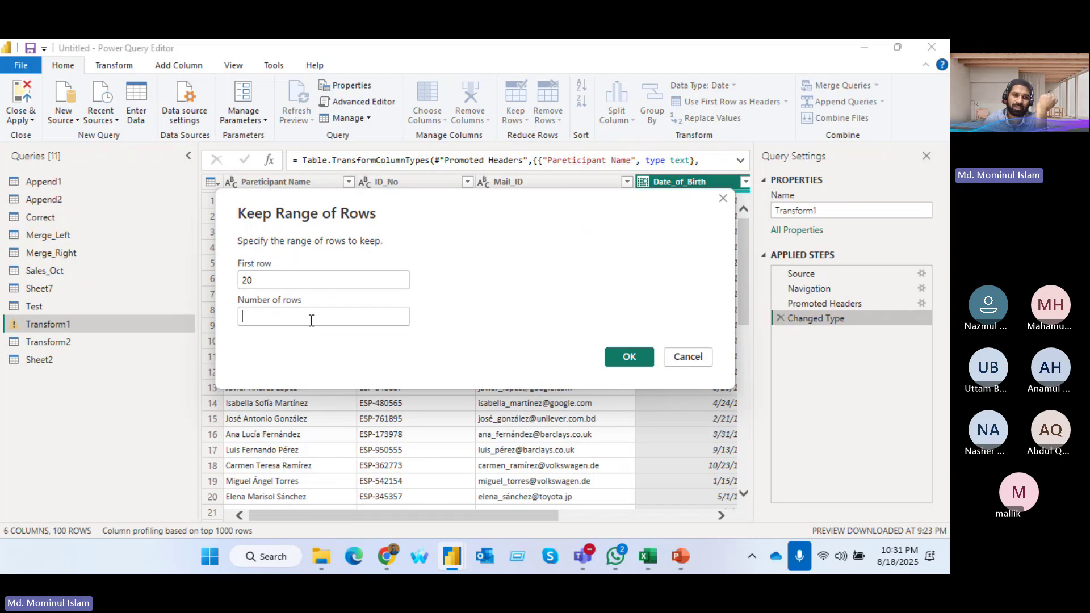
text(20)
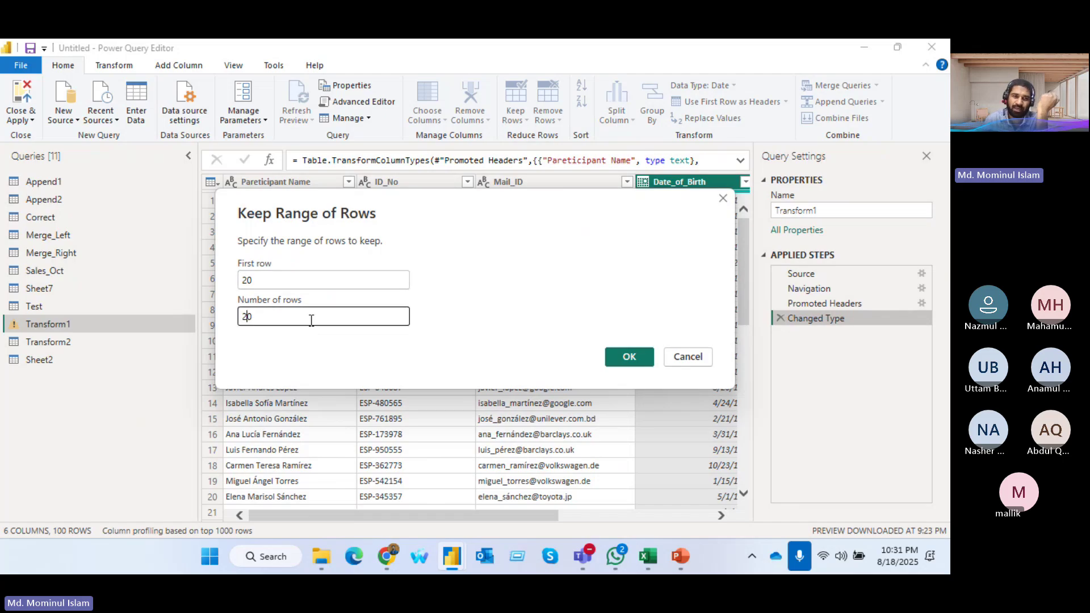
click(620, 356)
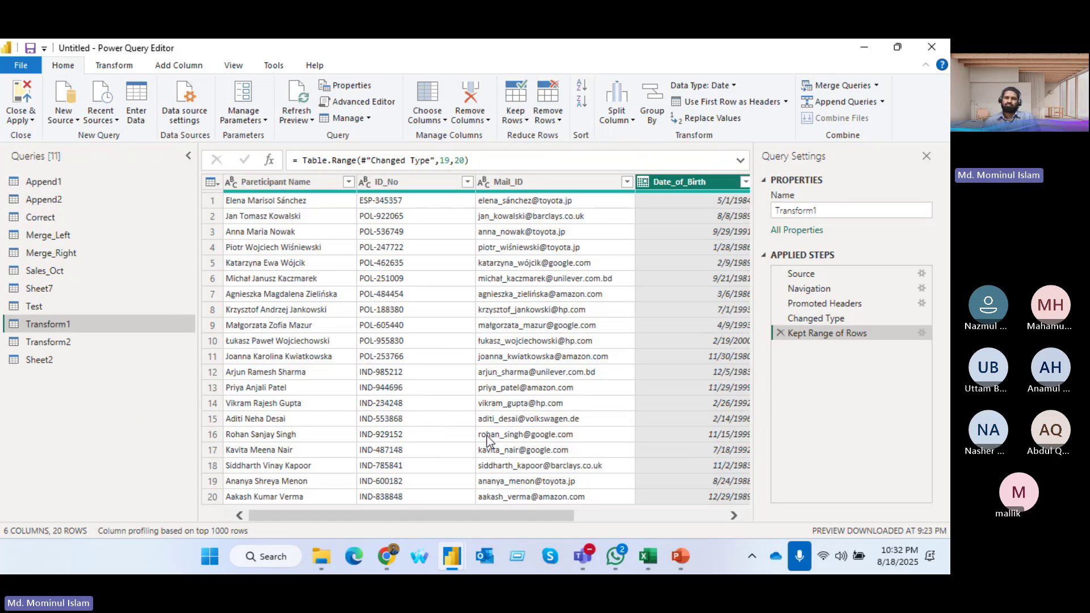
click(777, 332)
- Remove the top 10 rows of Transform1, and delete the Removed Top Rows step again
click(559, 119)
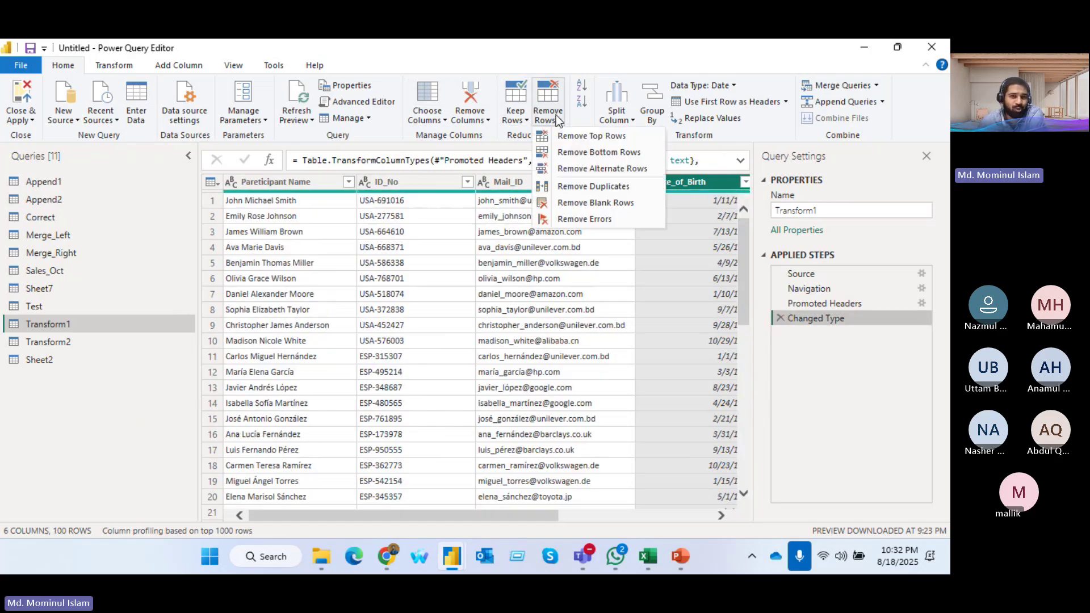
click(576, 137)
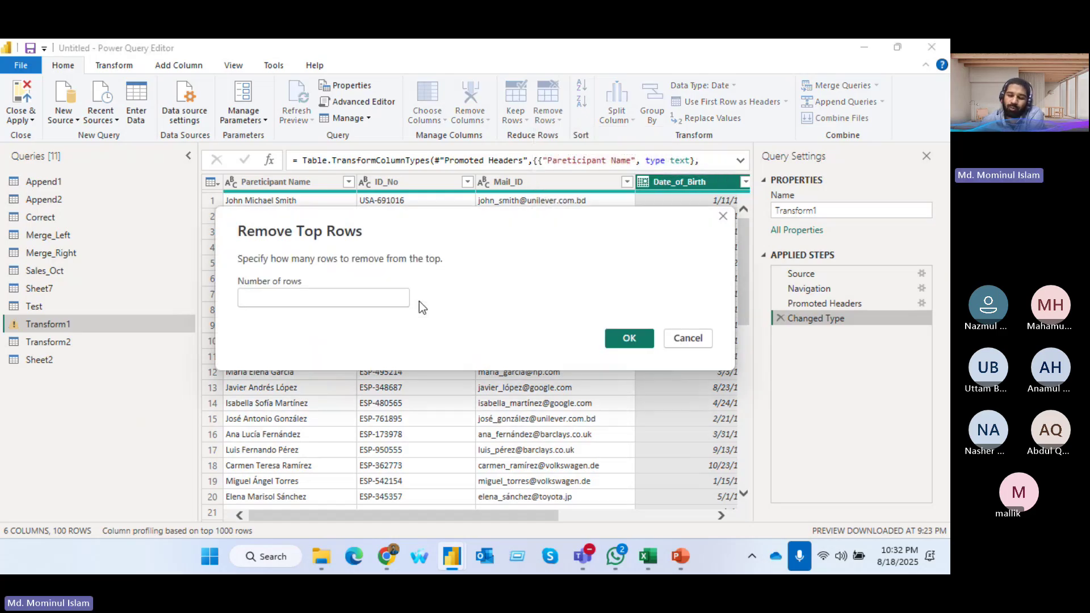
text(10)
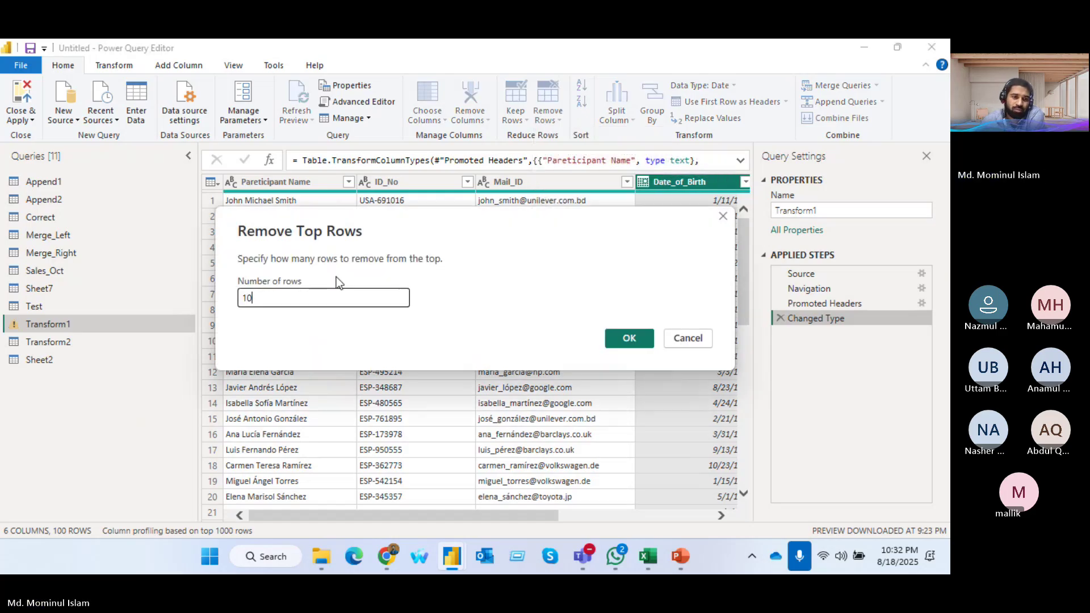
drag(323, 217, 332, 175)
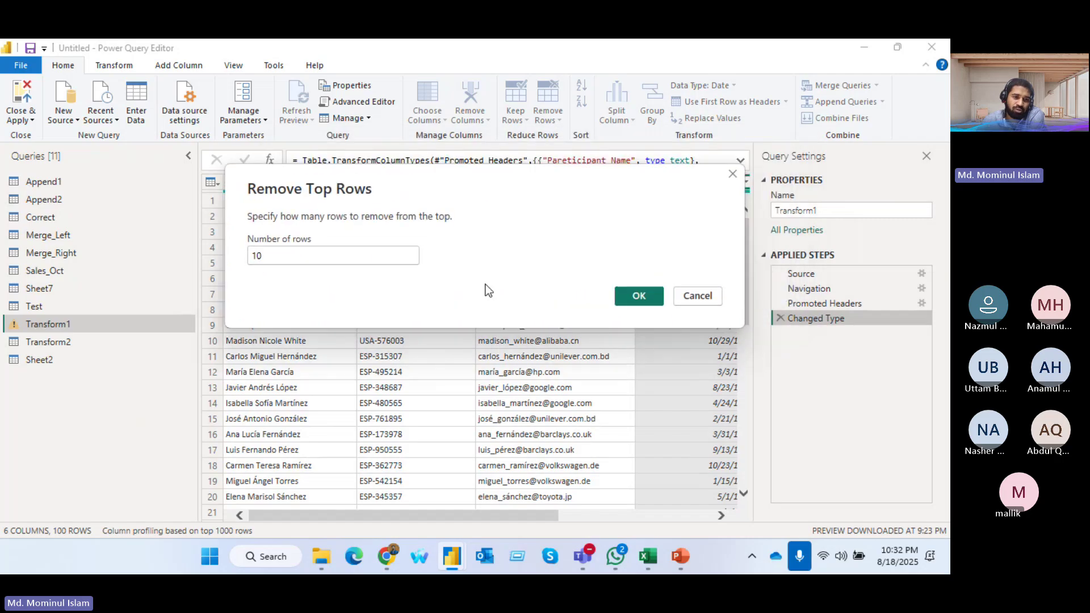
click(638, 296)
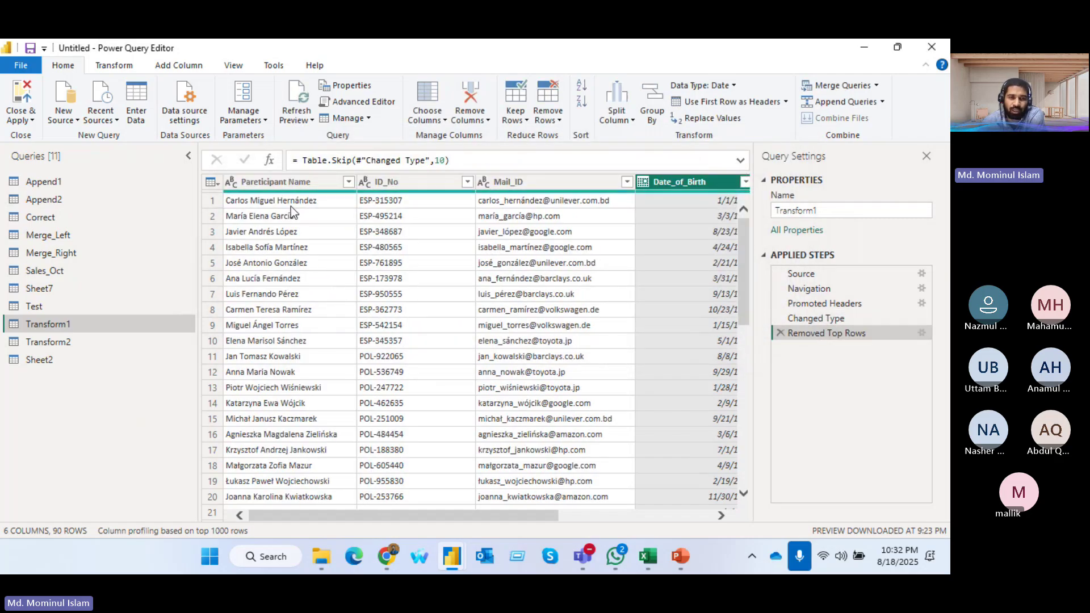
click(776, 332)
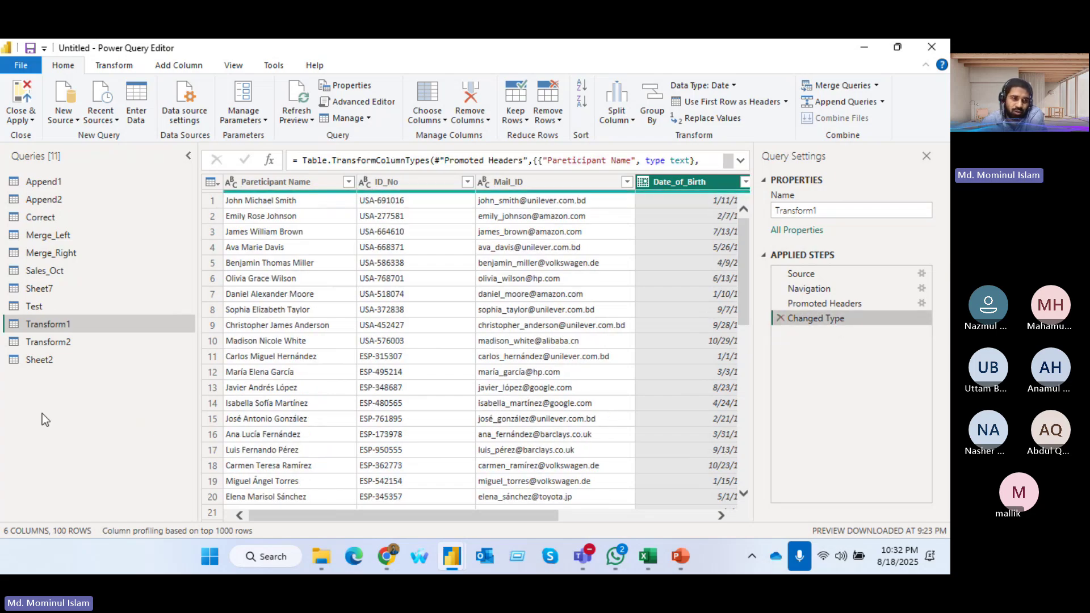
- Open the Sheet2 query and turn on the column quality display for the data preview
click(72, 341)
click(67, 361)
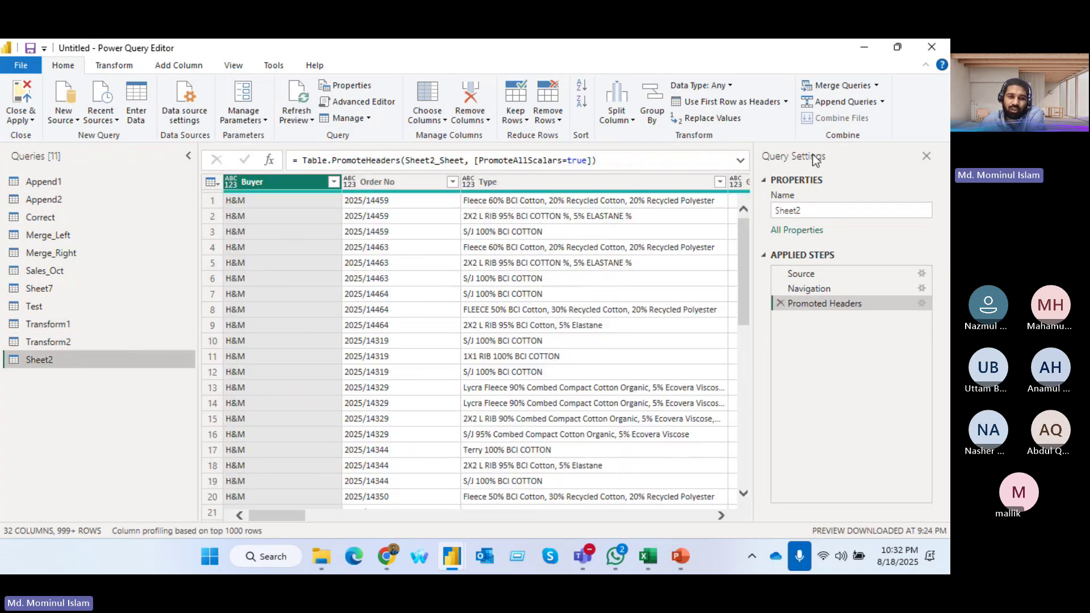
drag(265, 515, 381, 516)
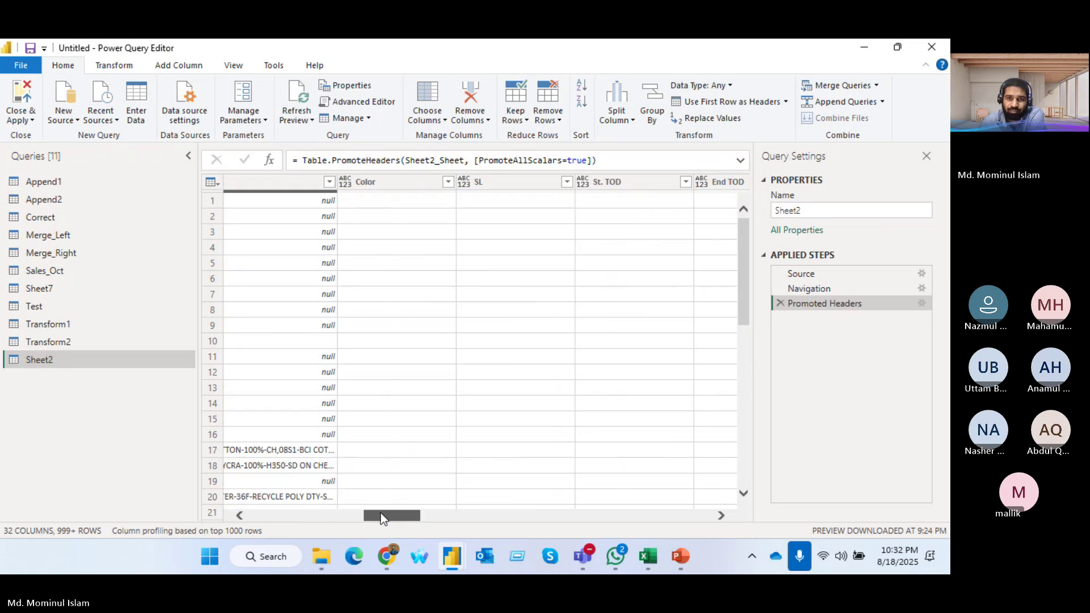
click(233, 65)
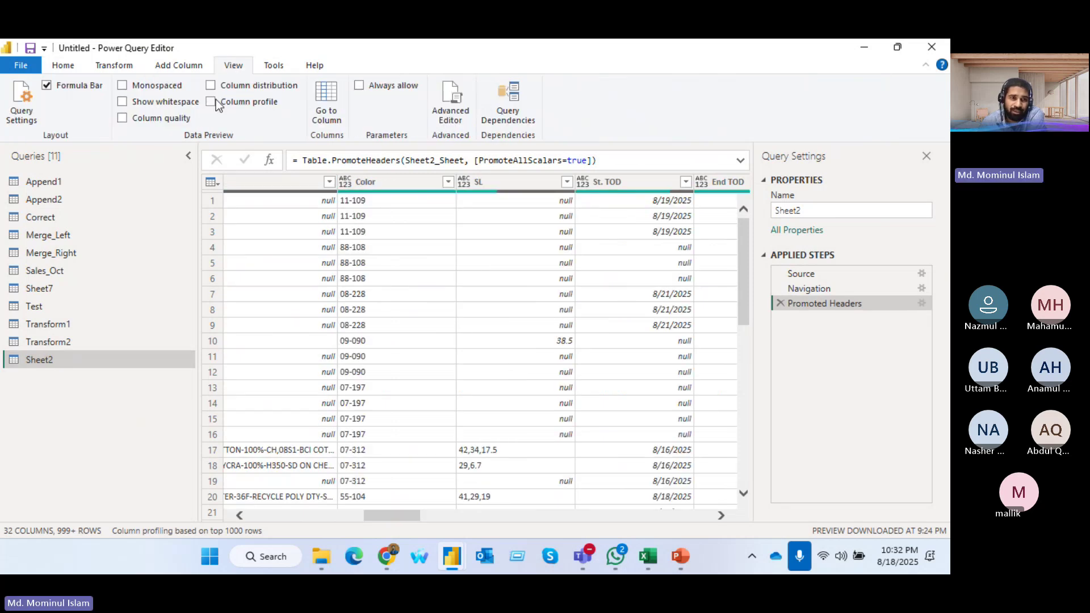
click(164, 119)
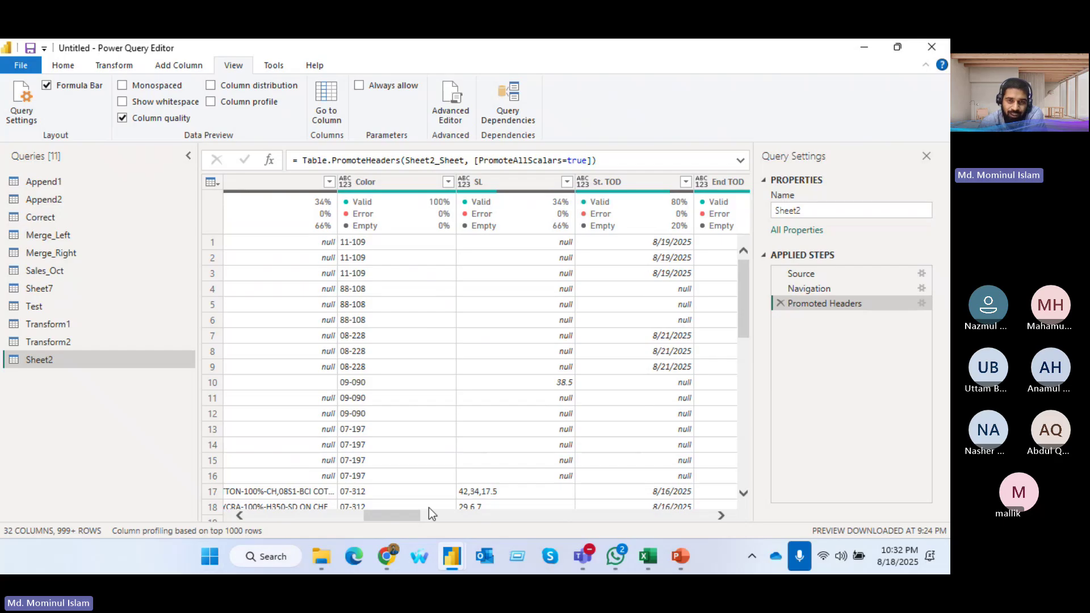
drag(428, 514, 169, 499)
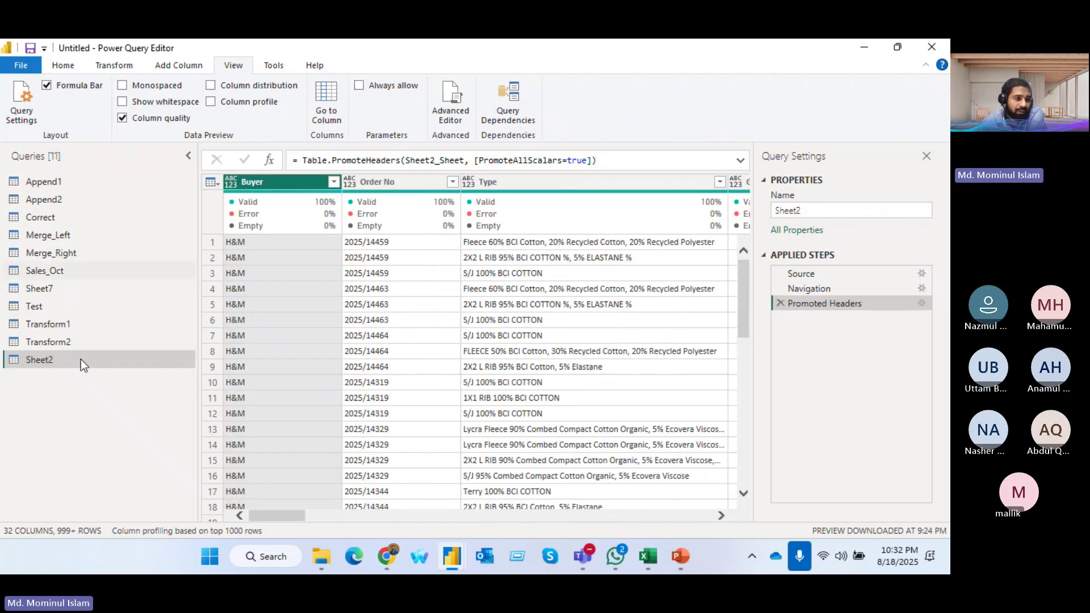
- In the Test query, change the data type of the Class column to Whole Number
click(59, 326)
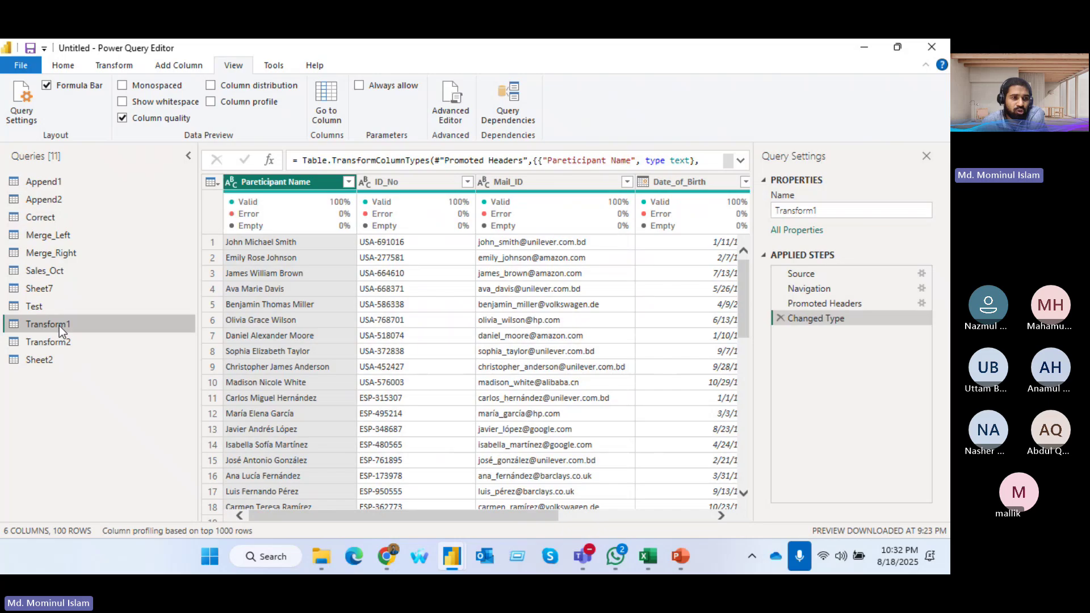
click(49, 218)
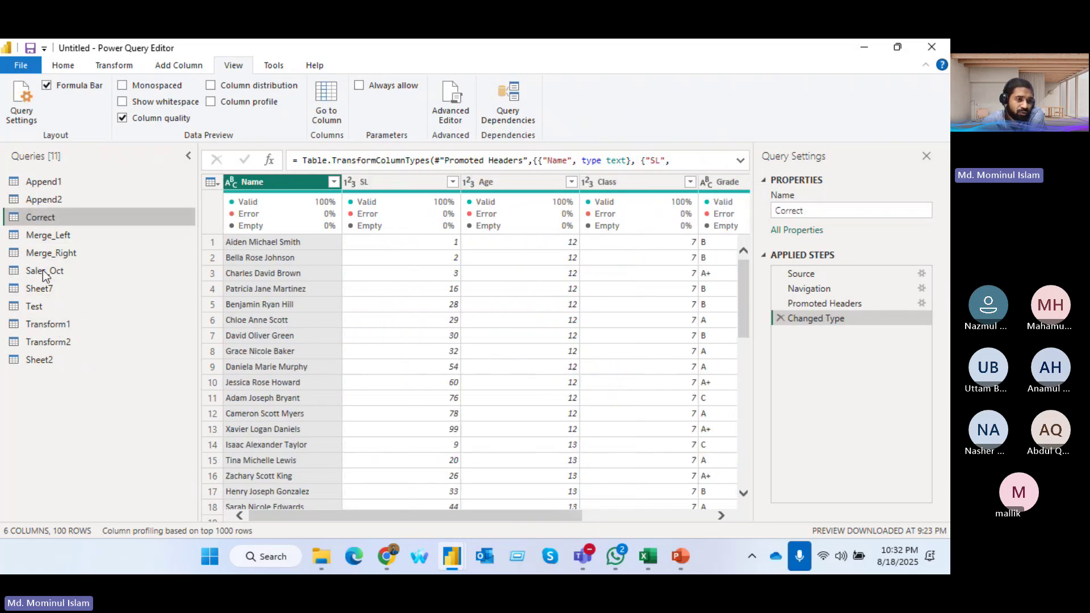
click(39, 309)
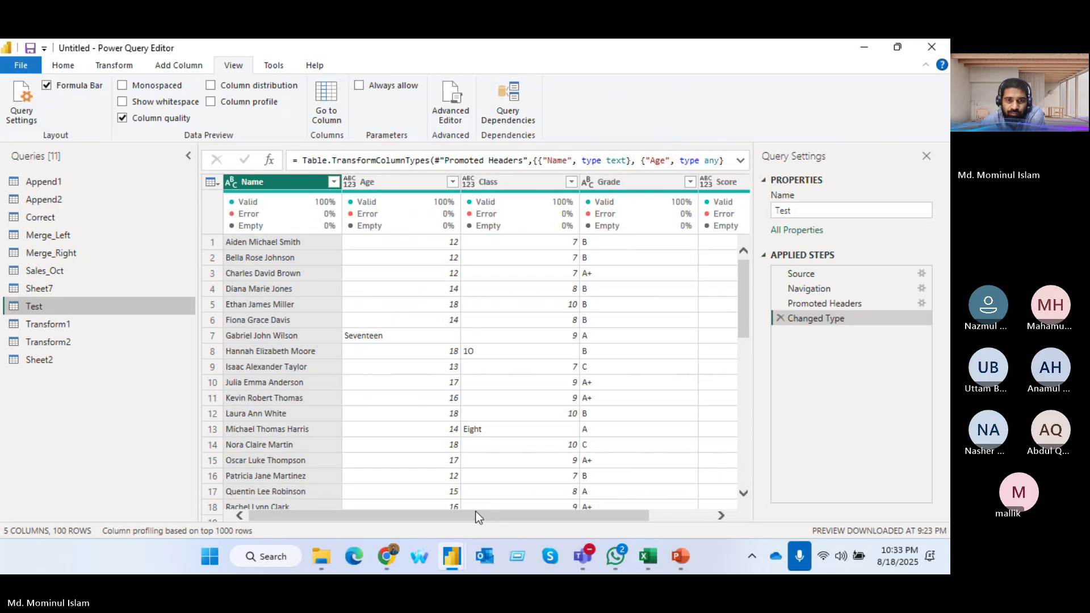
click(469, 182)
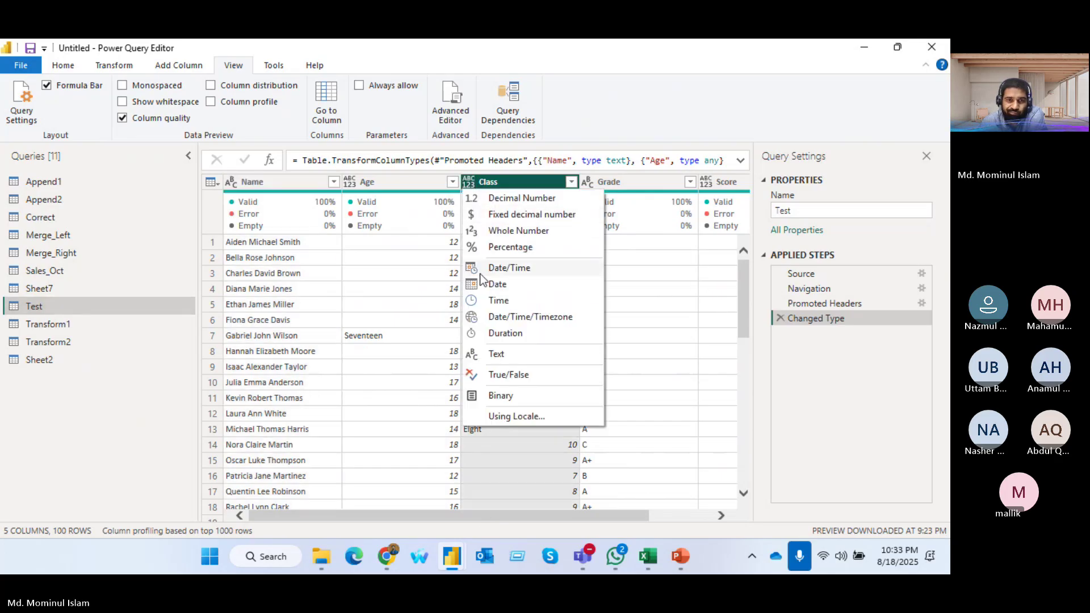
click(511, 230)
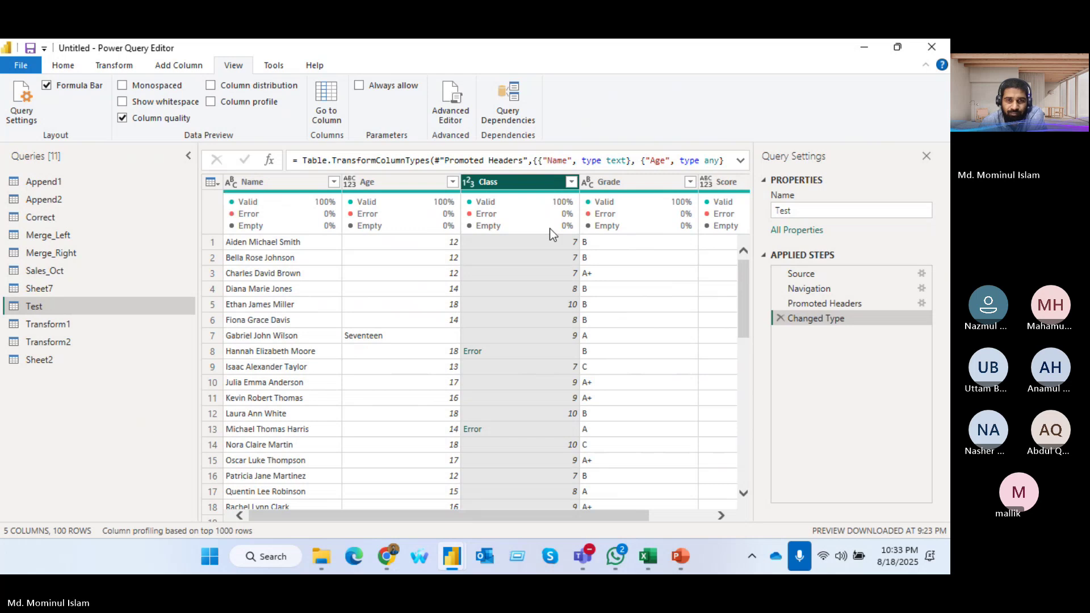
- Reload the Test query by switching to Transform1 and back, and examine the valid, error and empty percentages of its columns
click(389, 180)
click(498, 182)
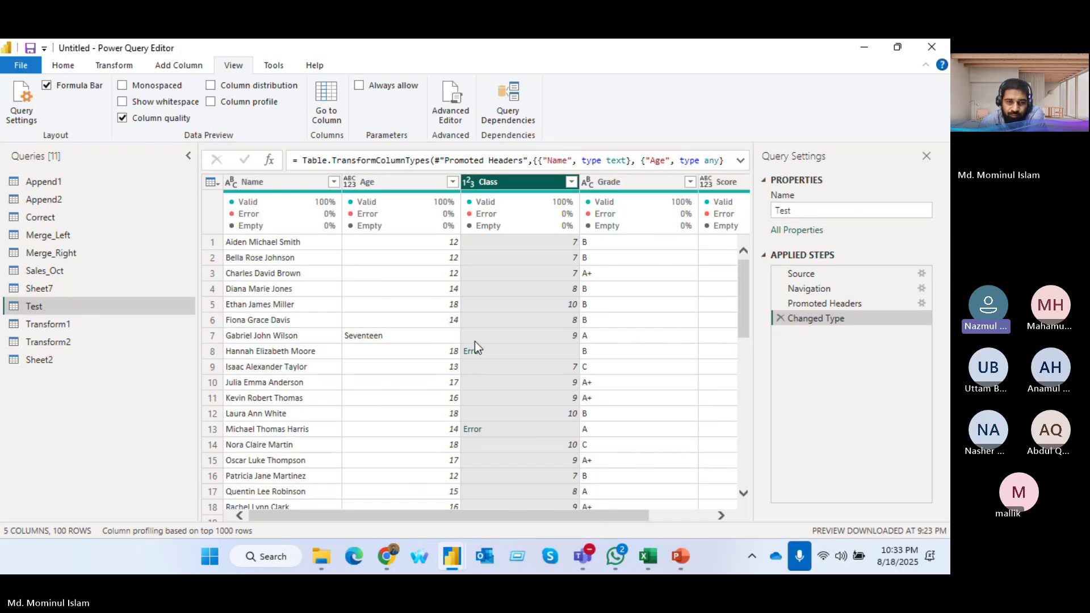
click(621, 183)
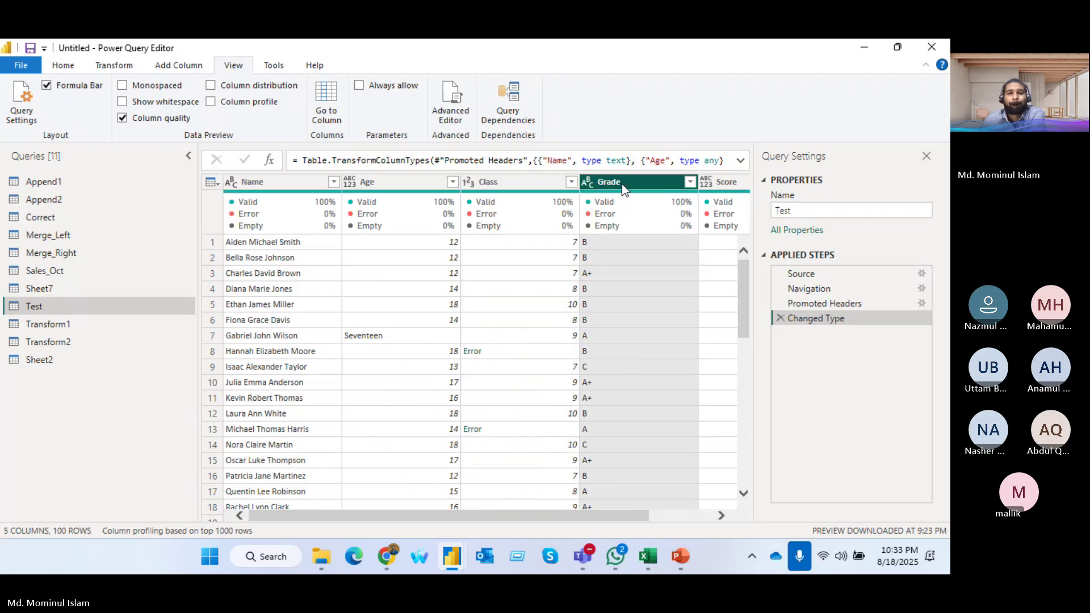
click(52, 324)
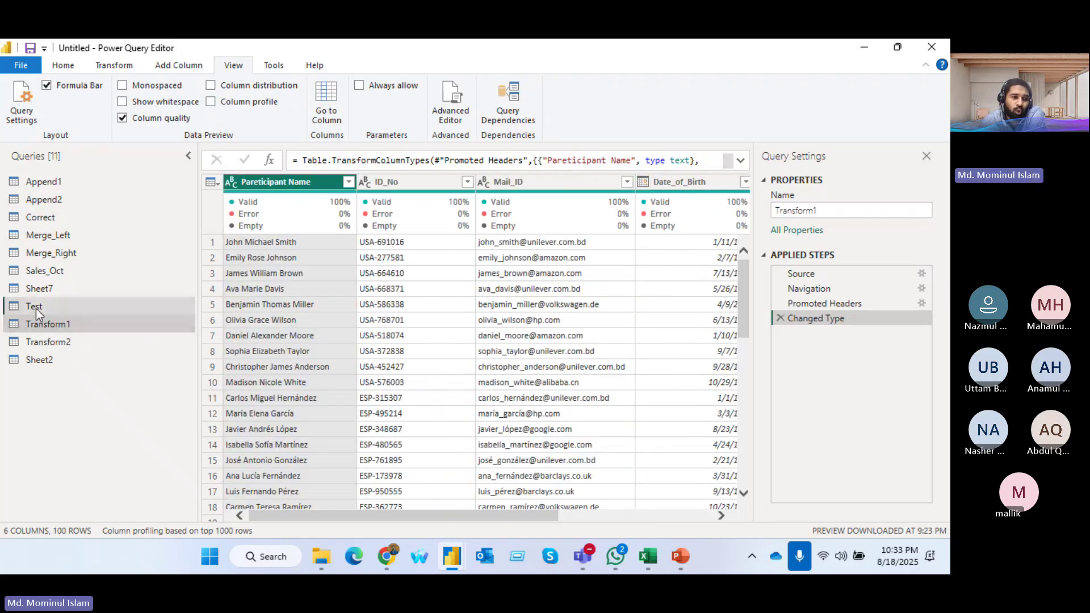
click(36, 307)
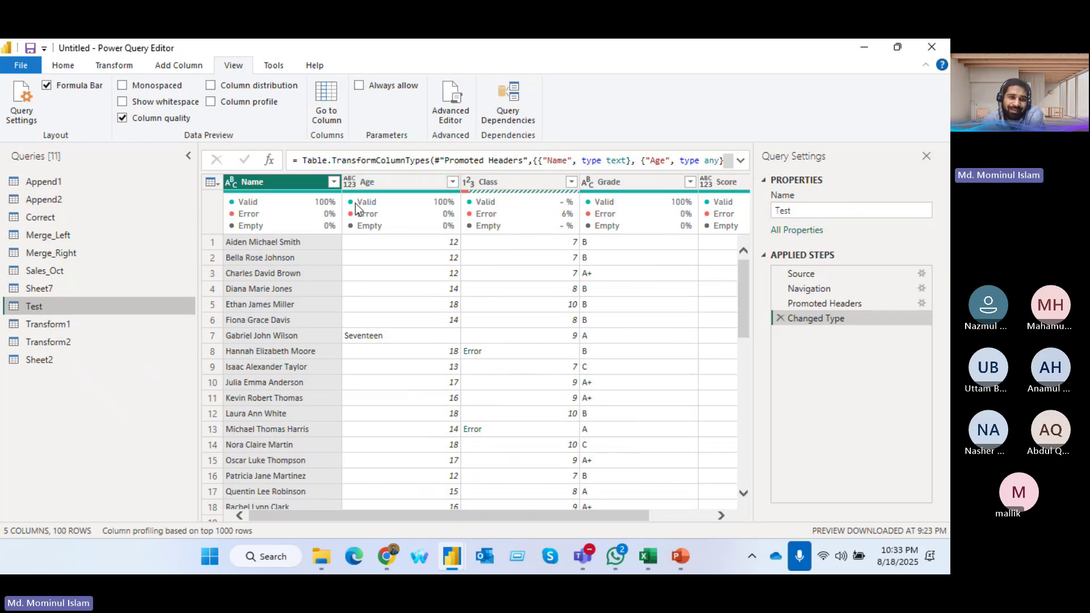
mouse_move(252, 196)
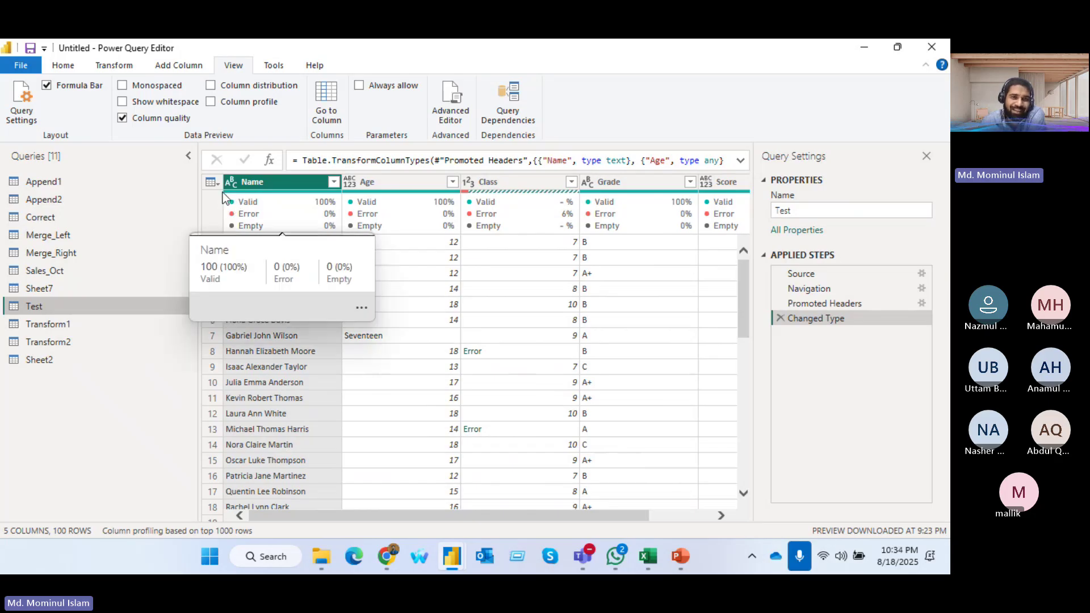
mouse_move(595, 199)
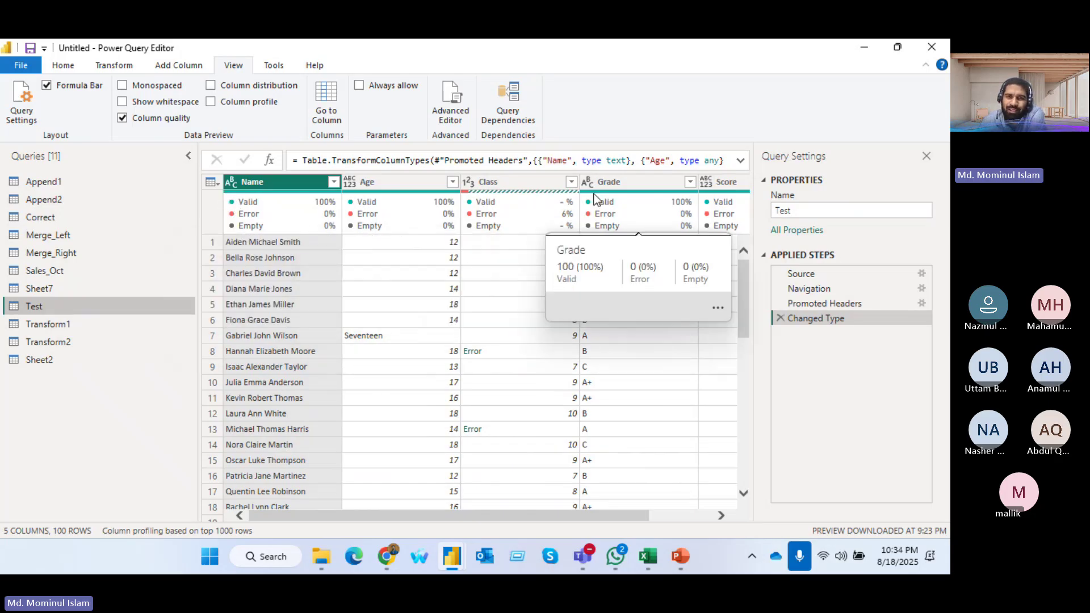
mouse_move(723, 202)
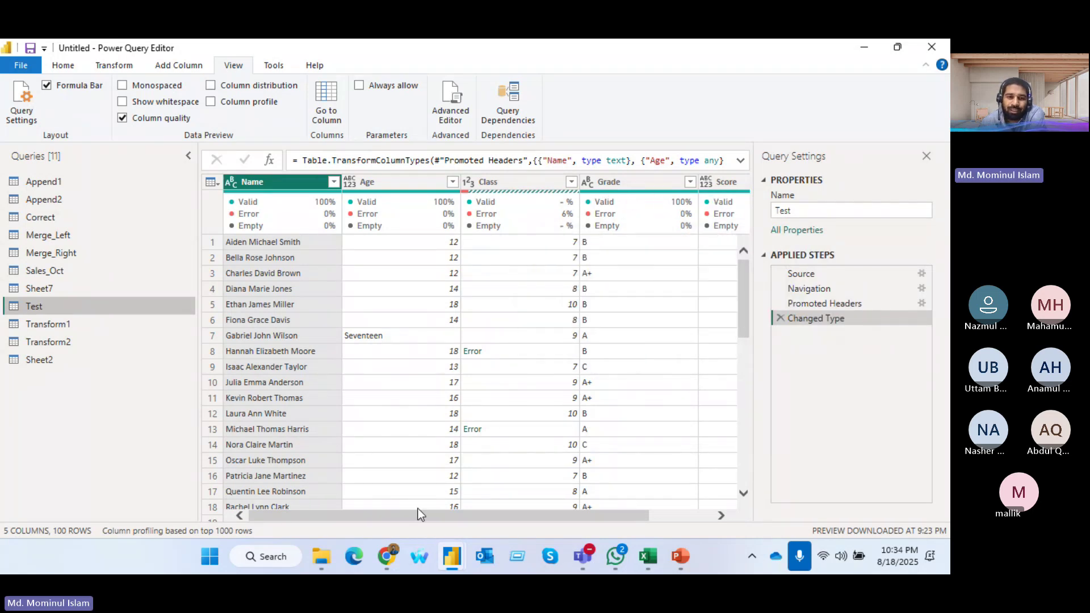
drag(419, 514, 577, 509)
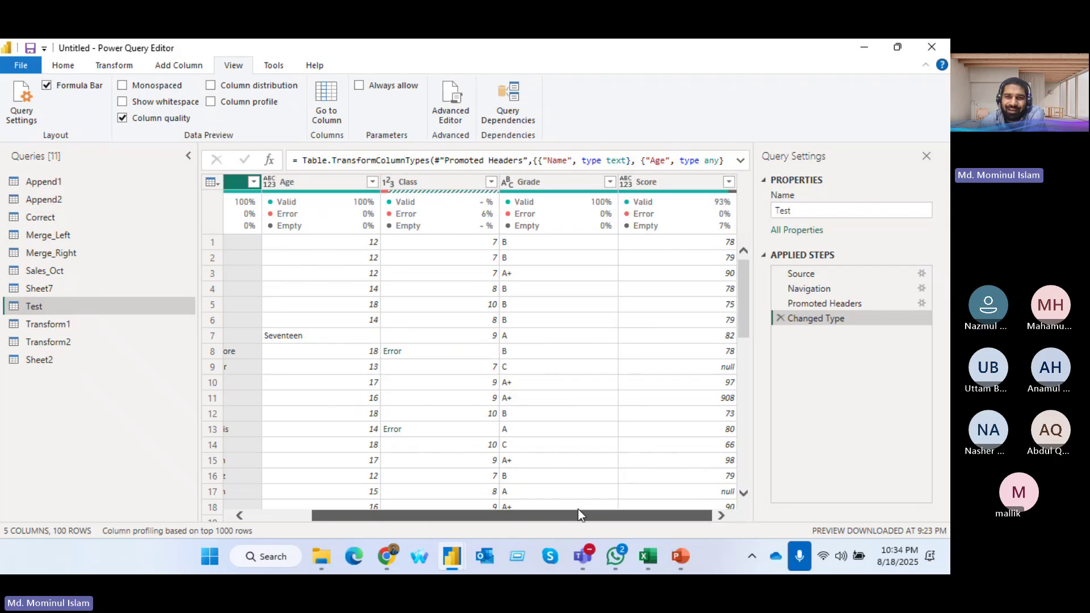
mouse_move(655, 193)
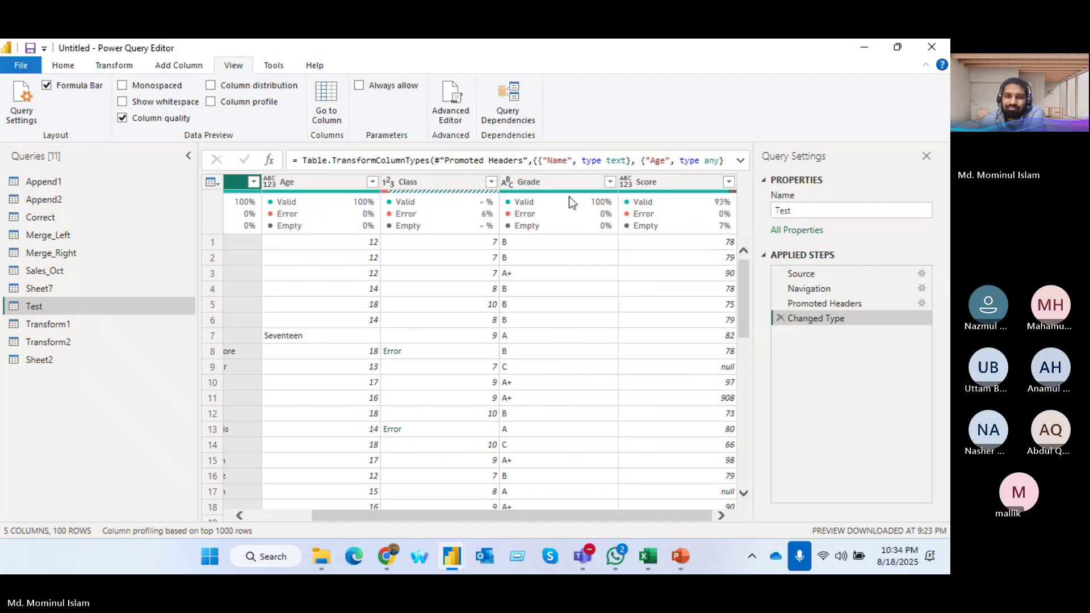
mouse_move(286, 196)
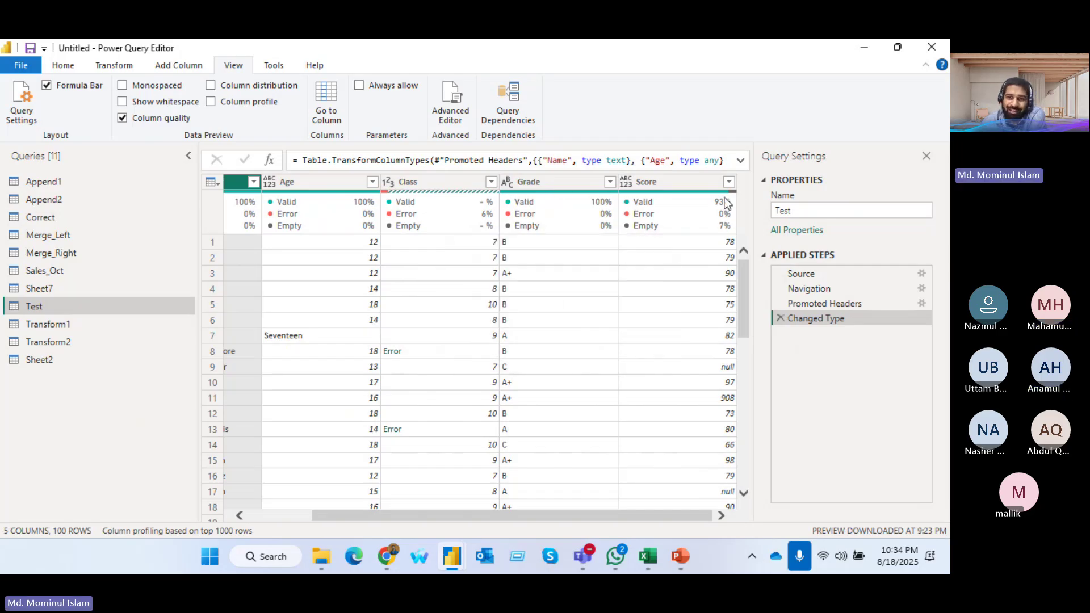
- Examine the column quality details of Sheet2's Mc Dia column and return to the Test query
click(61, 360)
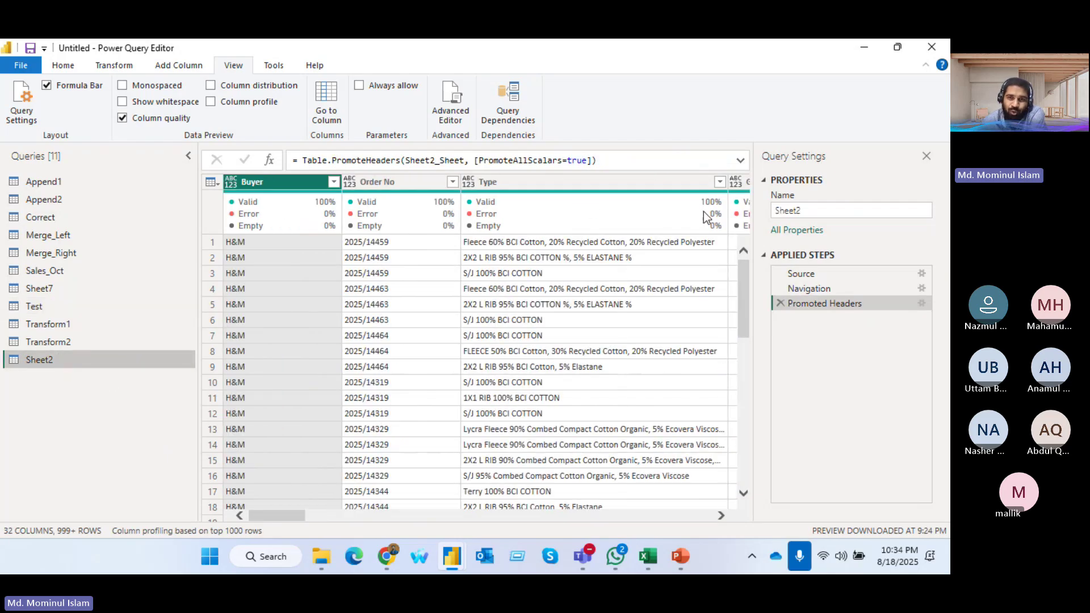
drag(277, 513, 342, 506)
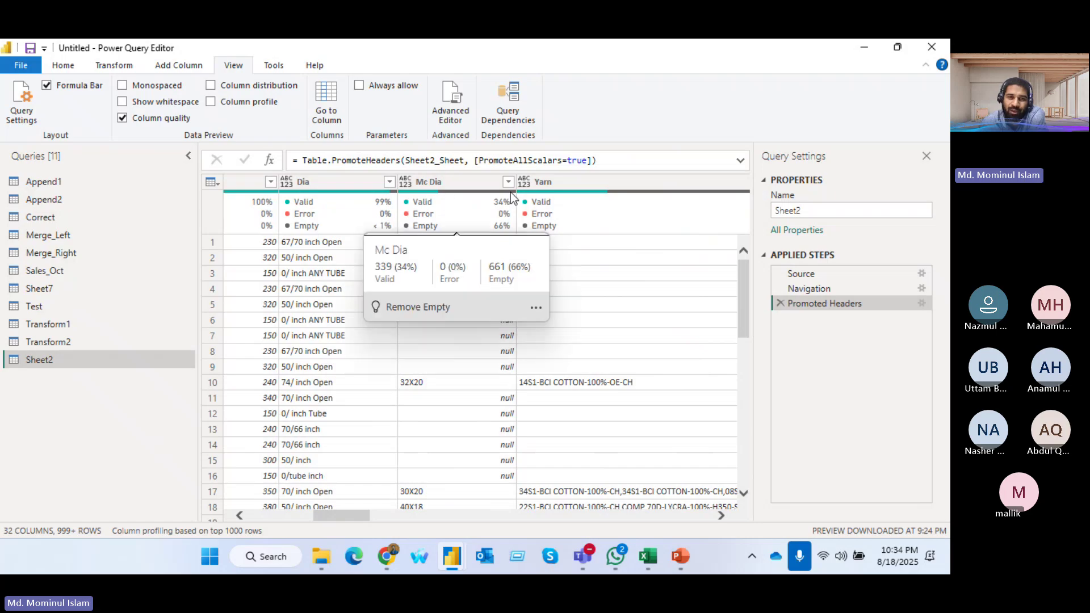
mouse_move(500, 197)
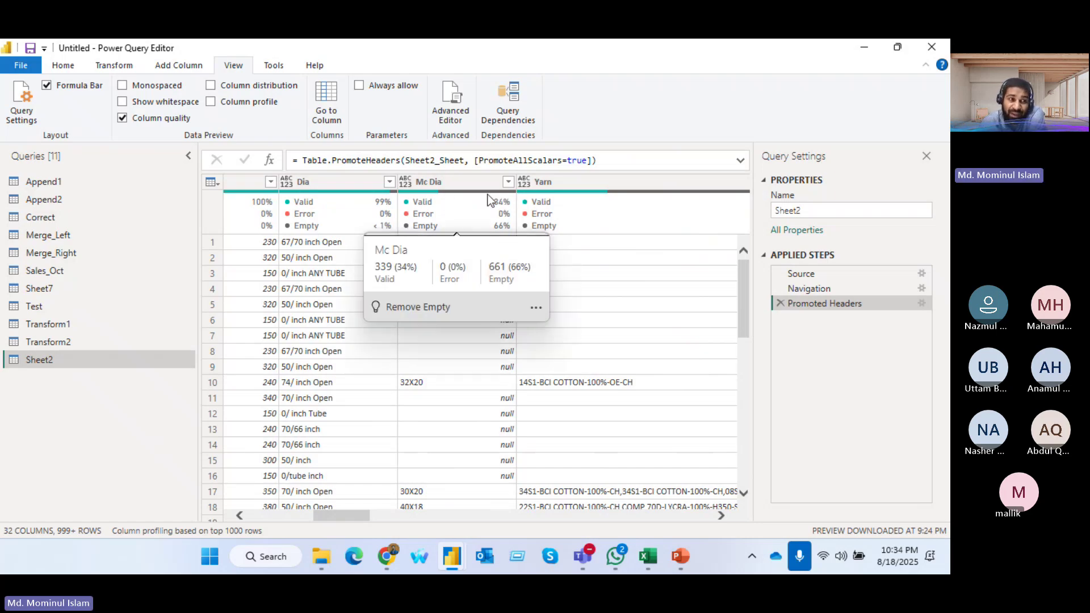
click(53, 307)
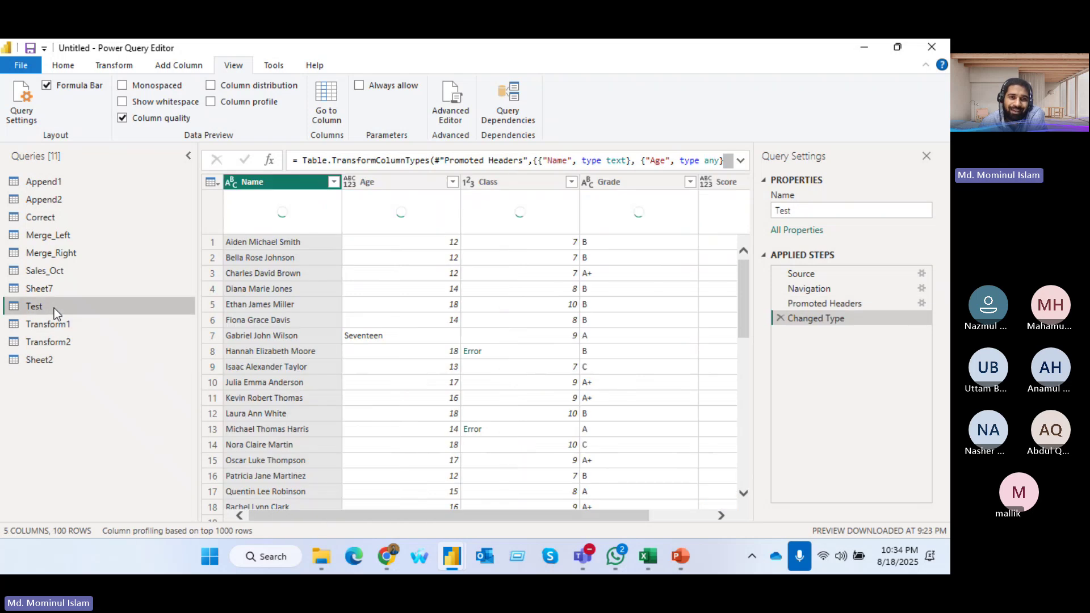
- Examine the Class column's error details and the data types available for it in the Test query
mouse_move(544, 222)
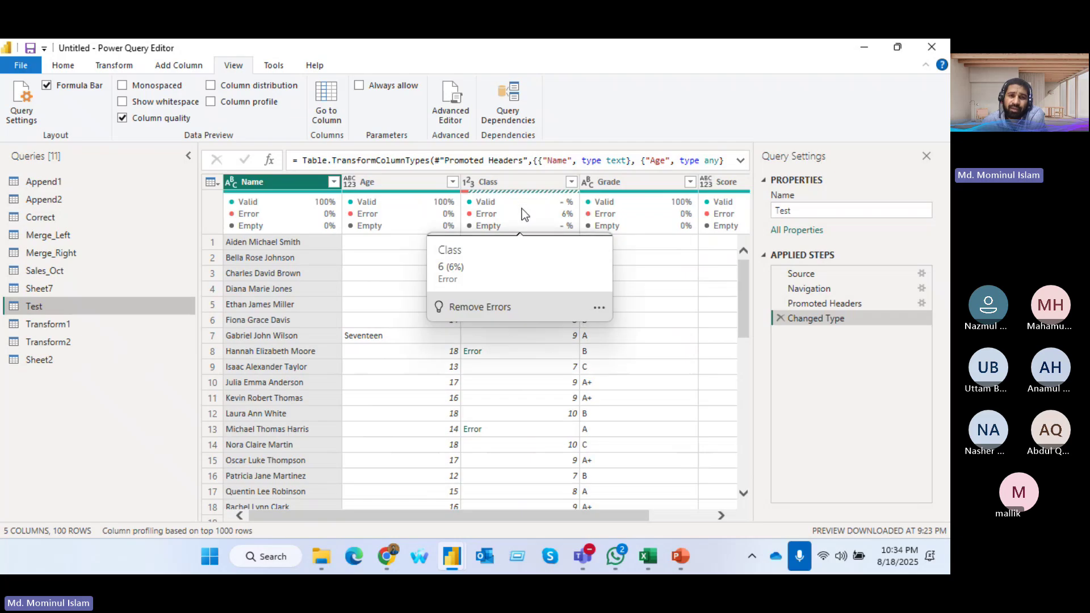
click(469, 183)
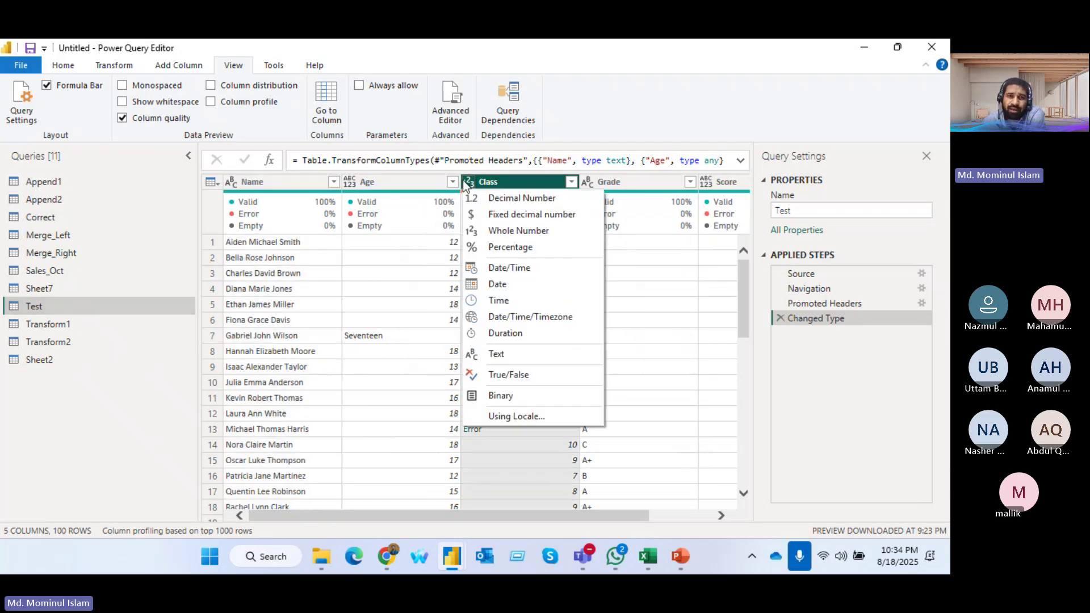
click(469, 184)
click(469, 184)
click(469, 184)
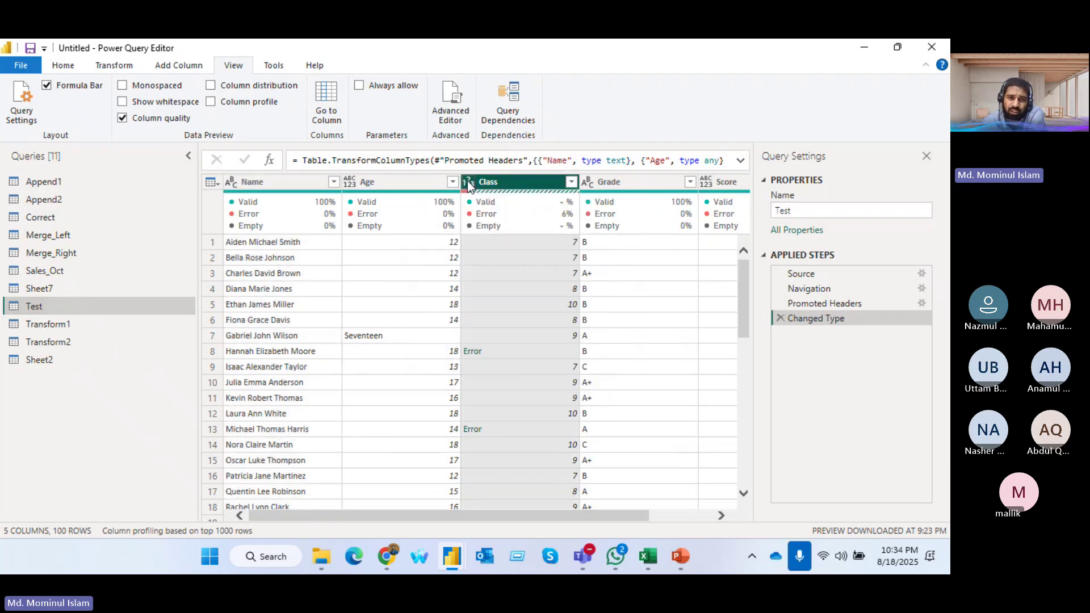
click(469, 183)
click(652, 270)
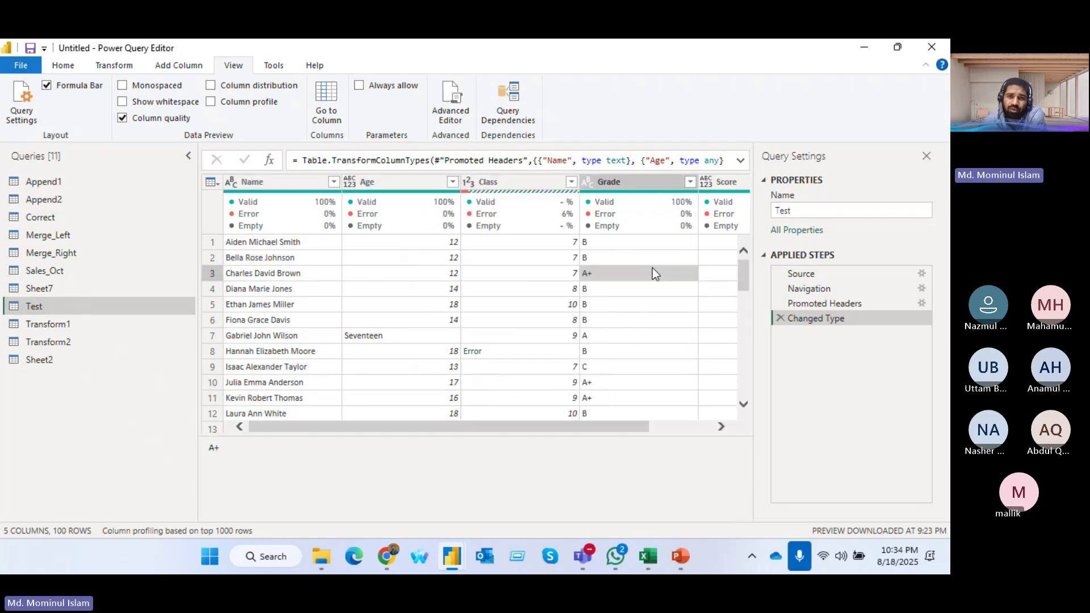
- Select the Class column and detect its data type automatically
click(469, 182)
click(513, 179)
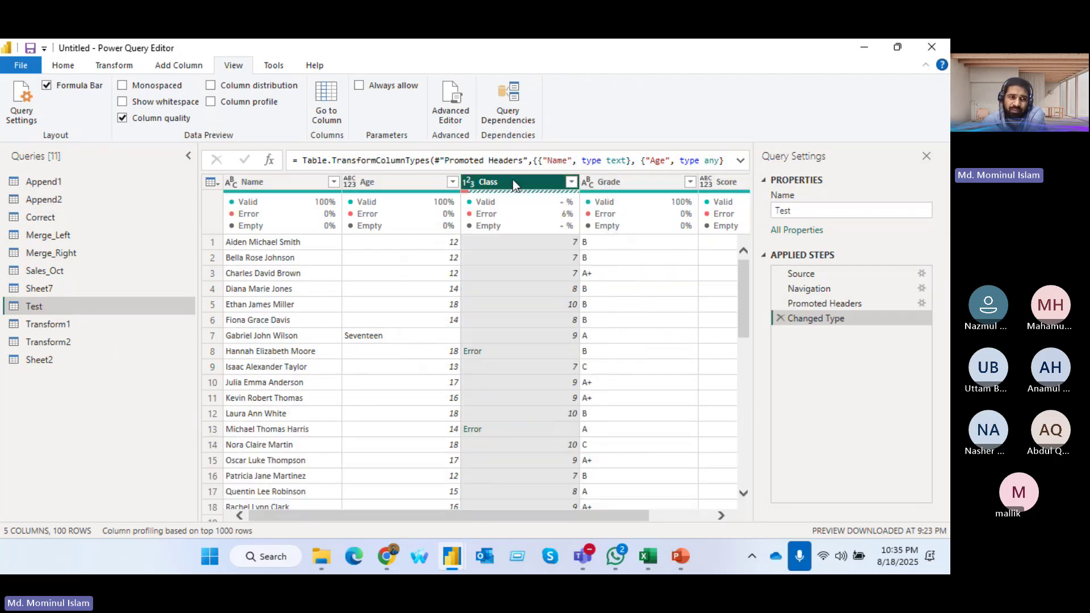
click(114, 65)
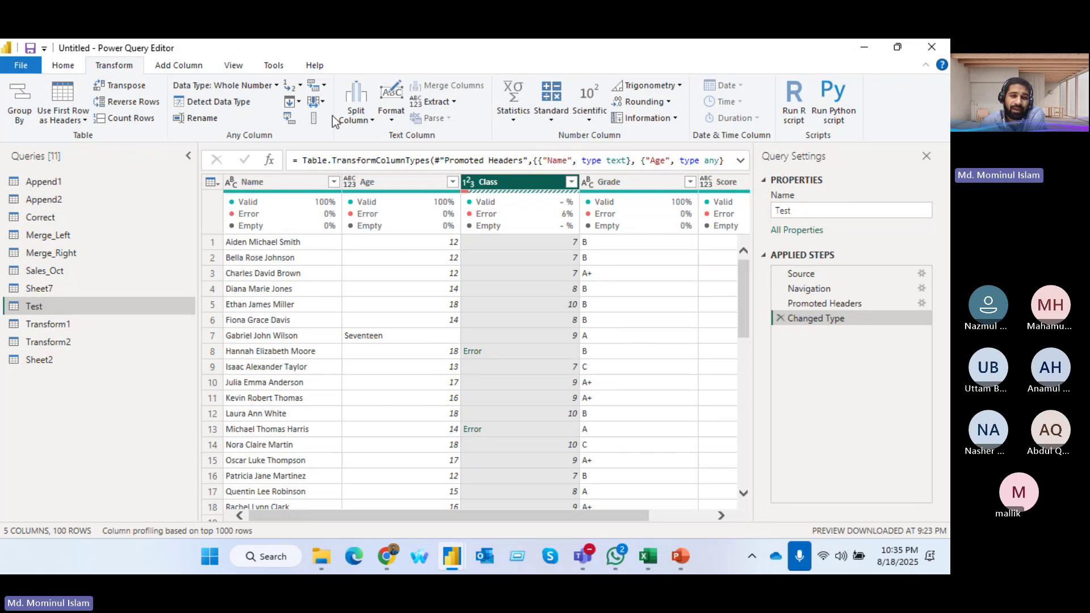
click(210, 102)
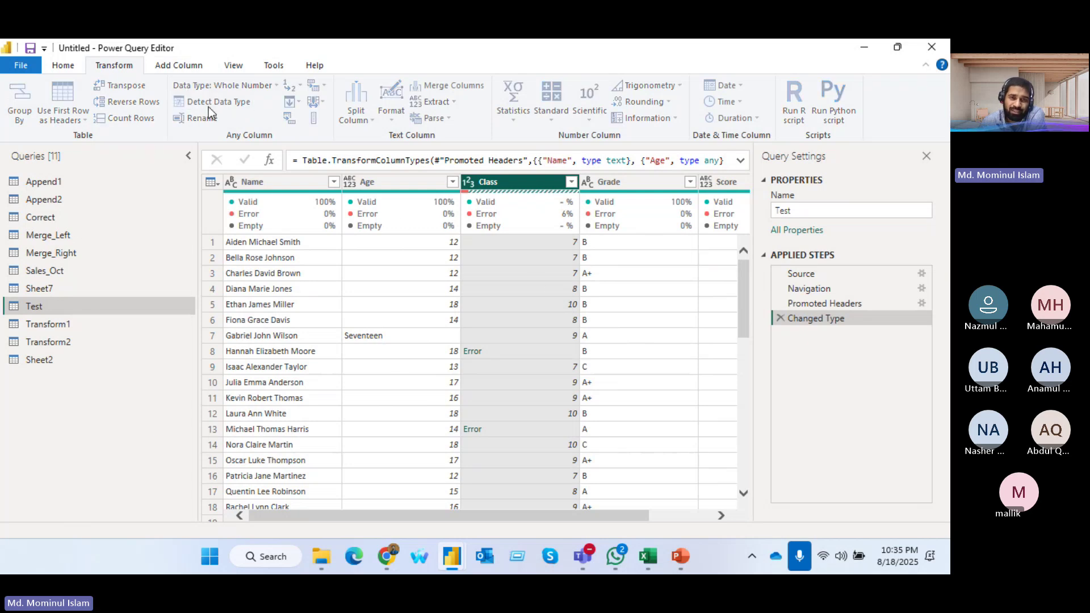
- Look through all rows of the Test query for error cells in the Class column
scroll(523, 364, down, 18)
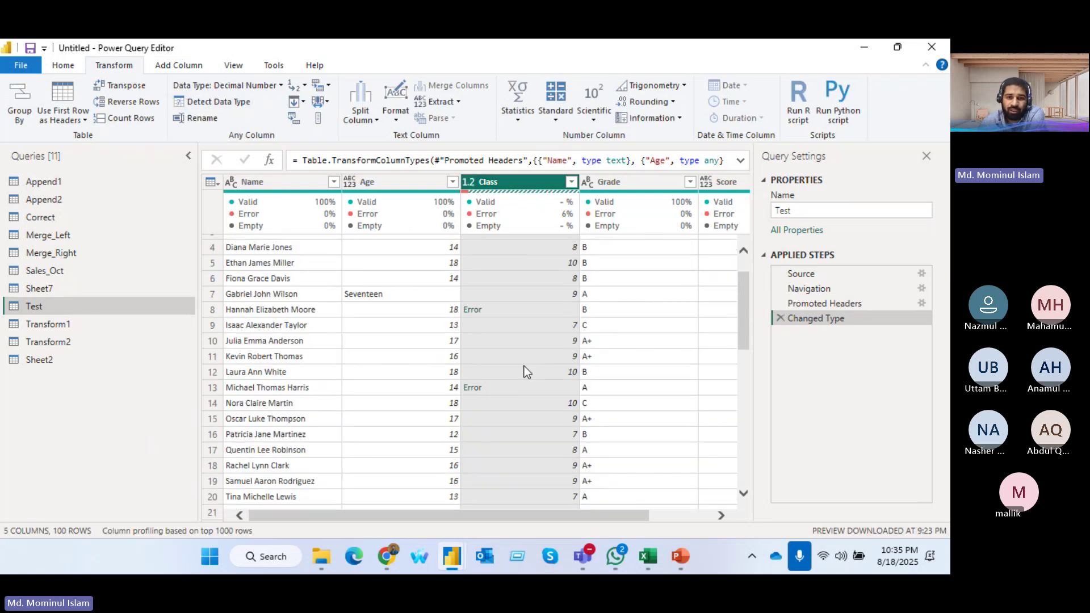
scroll(526, 366, up, 15)
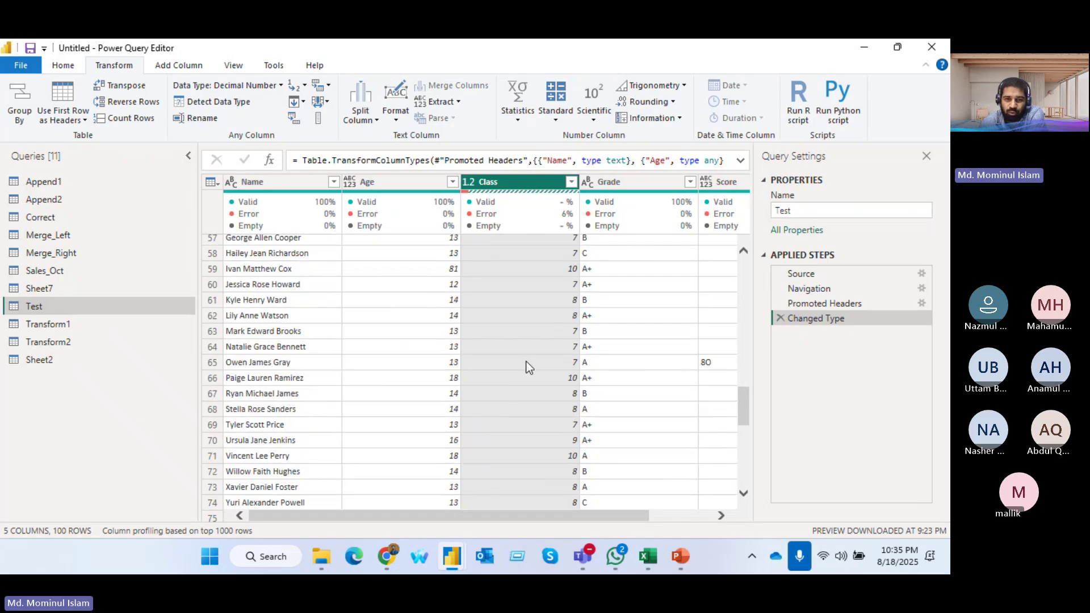
scroll(528, 368, down, 20)
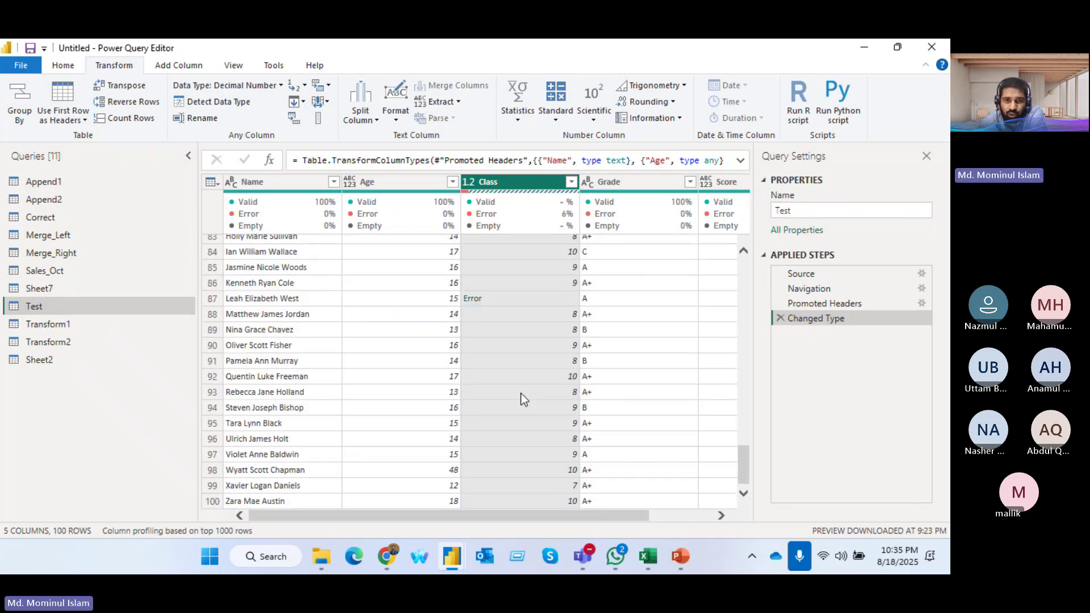
scroll(523, 397, up, 16)
scroll(520, 393, up, 6)
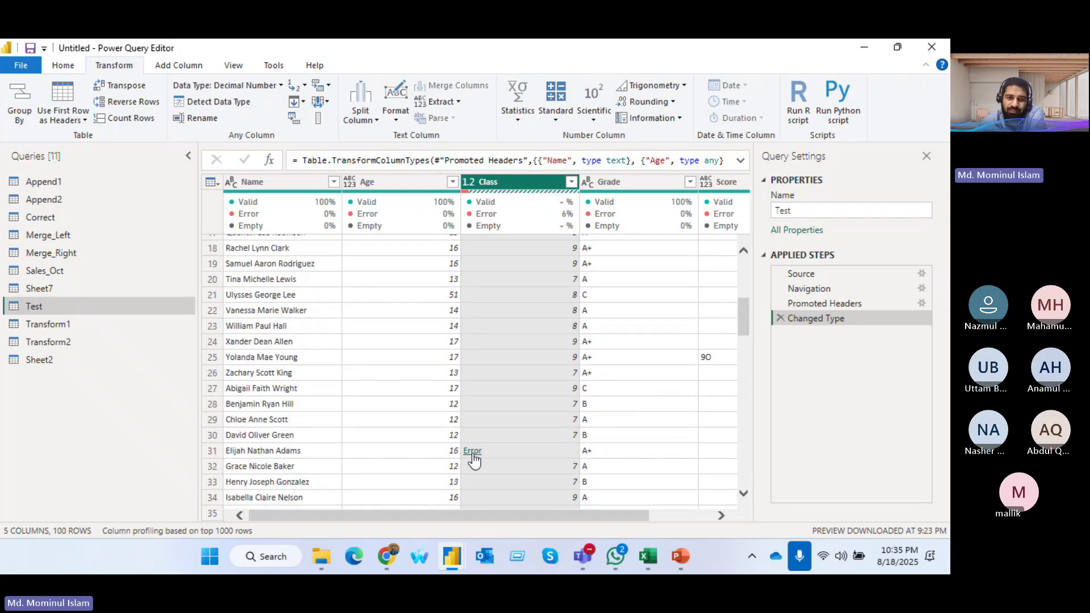
scroll(473, 454, up, 6)
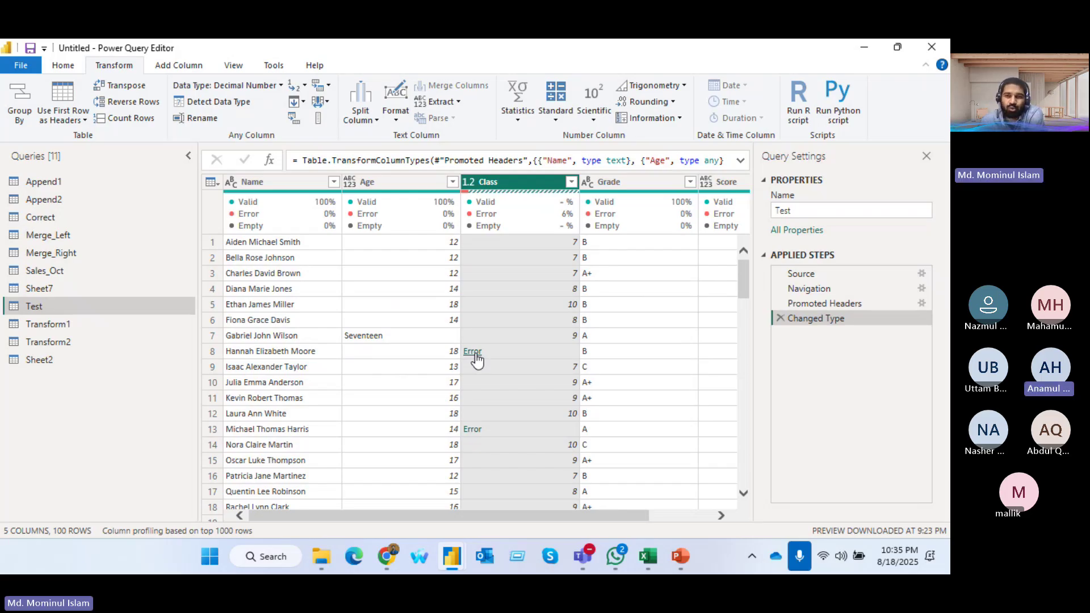
- Delete the Changed Type step from the Test query and review the original entries in the Class column
click(778, 320)
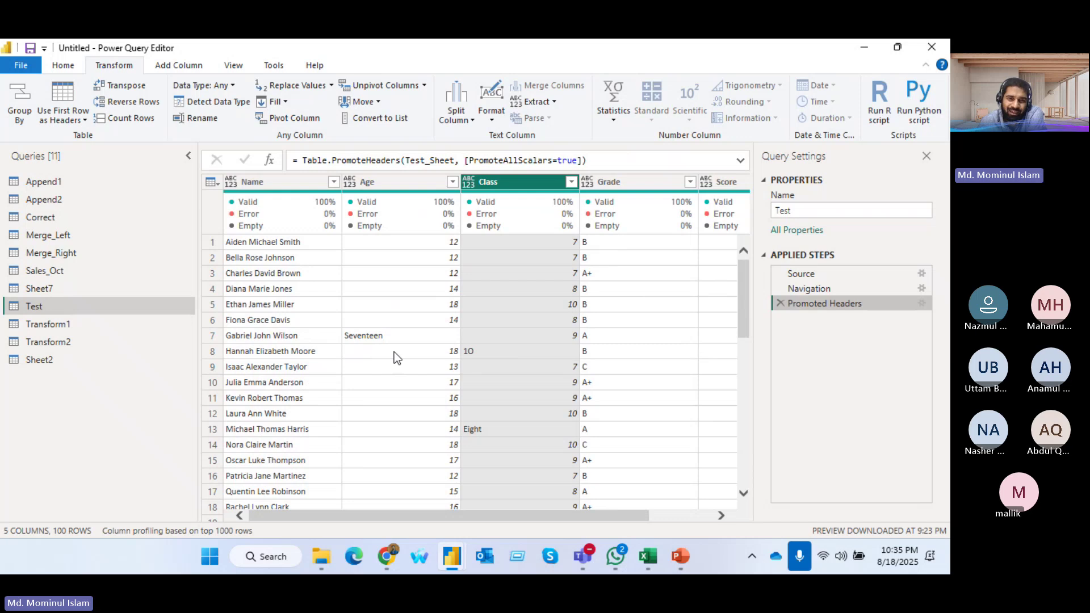
scroll(491, 354, down, 1)
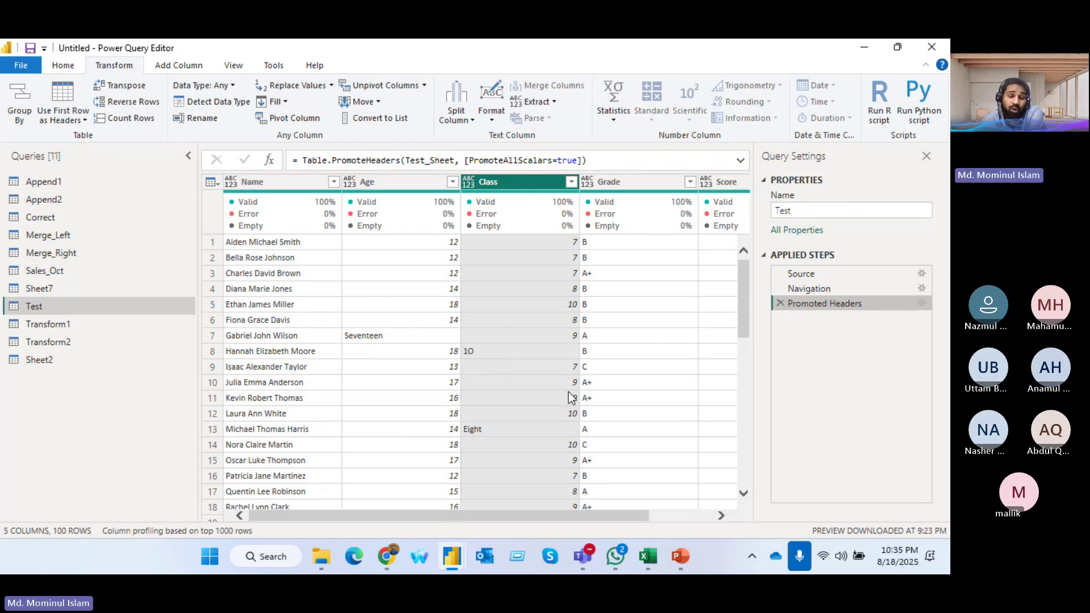
scroll(511, 423, down, 2)
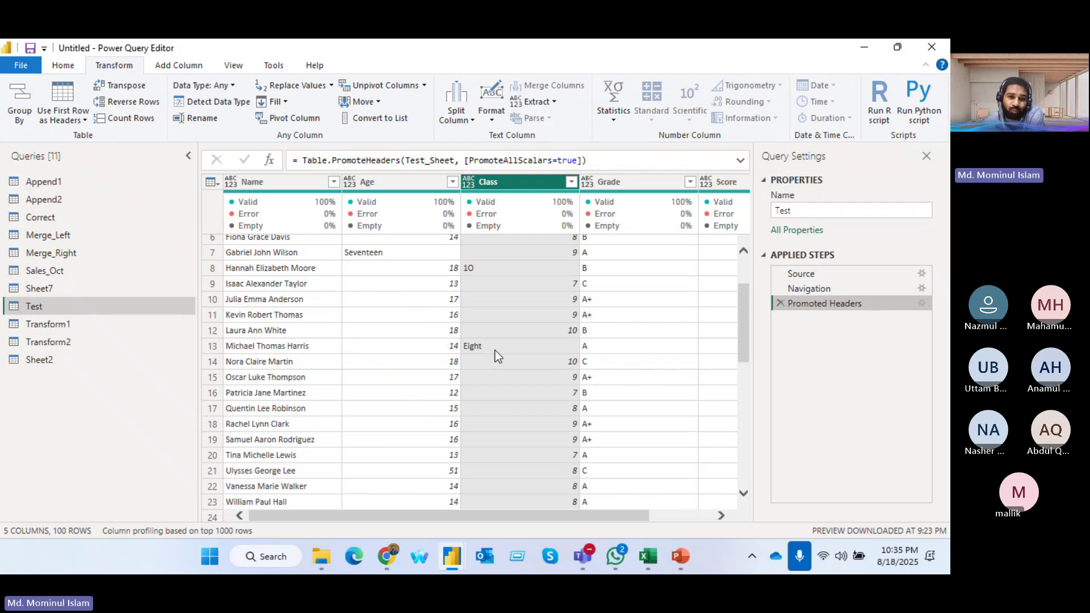
scroll(495, 350, down, 5)
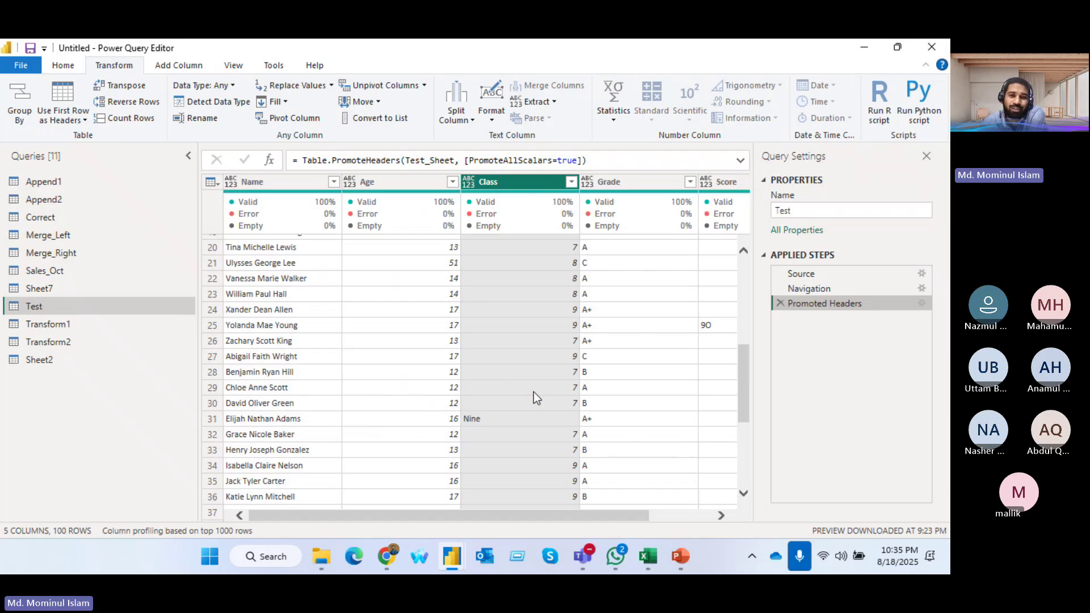
scroll(536, 417, down, 7)
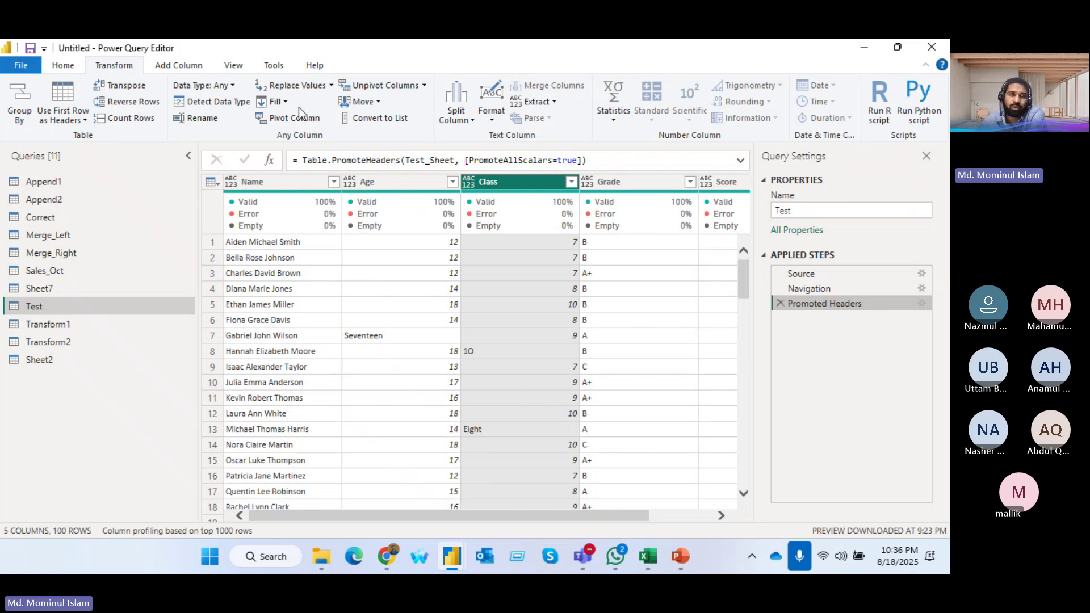
- Review the data type options offered for the Class column in its header and in the transform commands
click(64, 67)
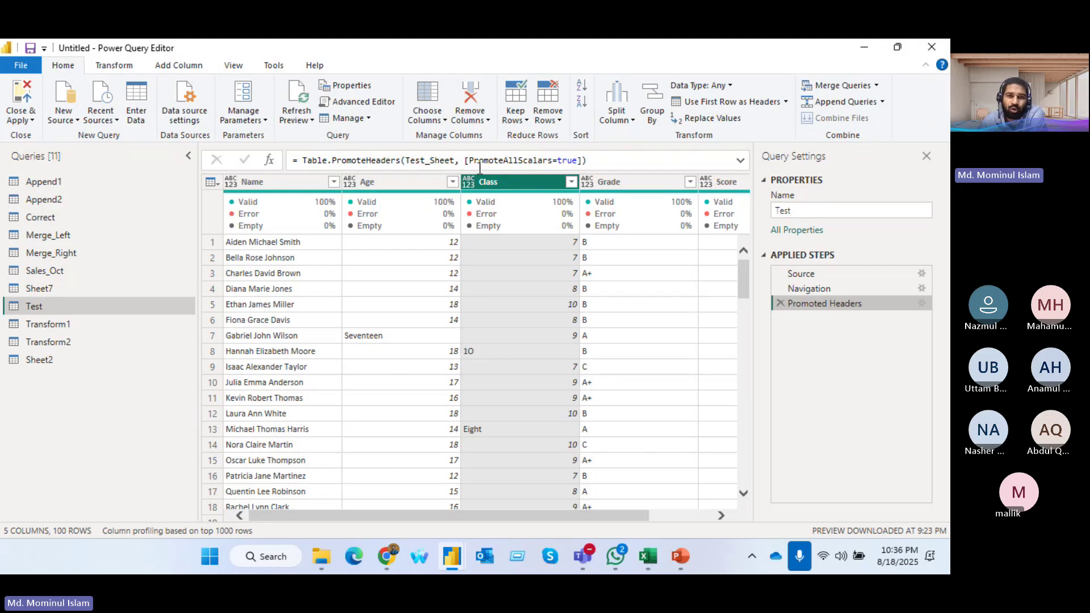
click(469, 186)
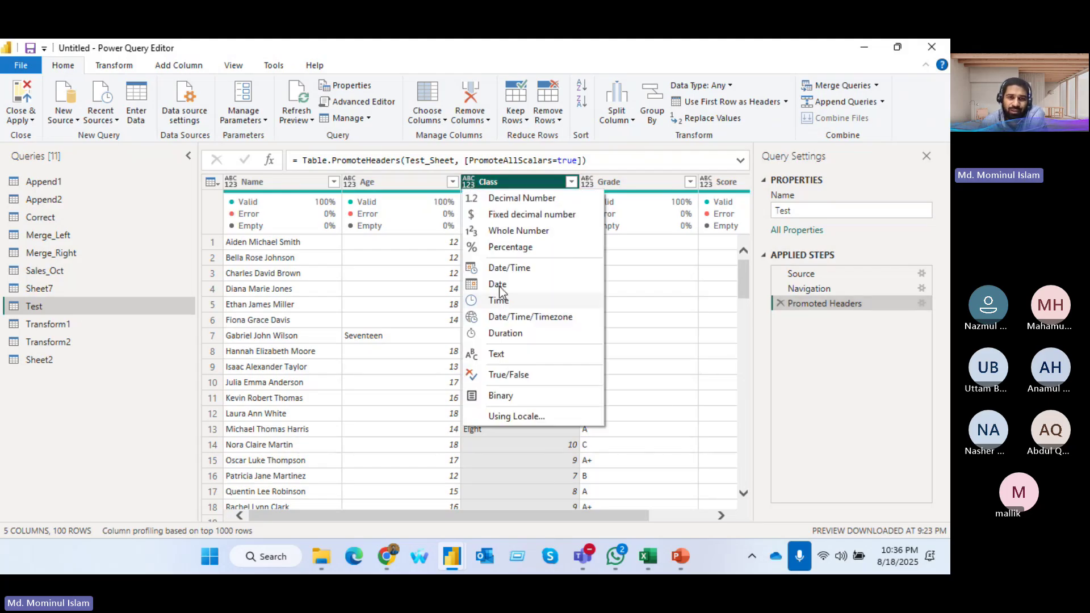
click(672, 309)
click(469, 185)
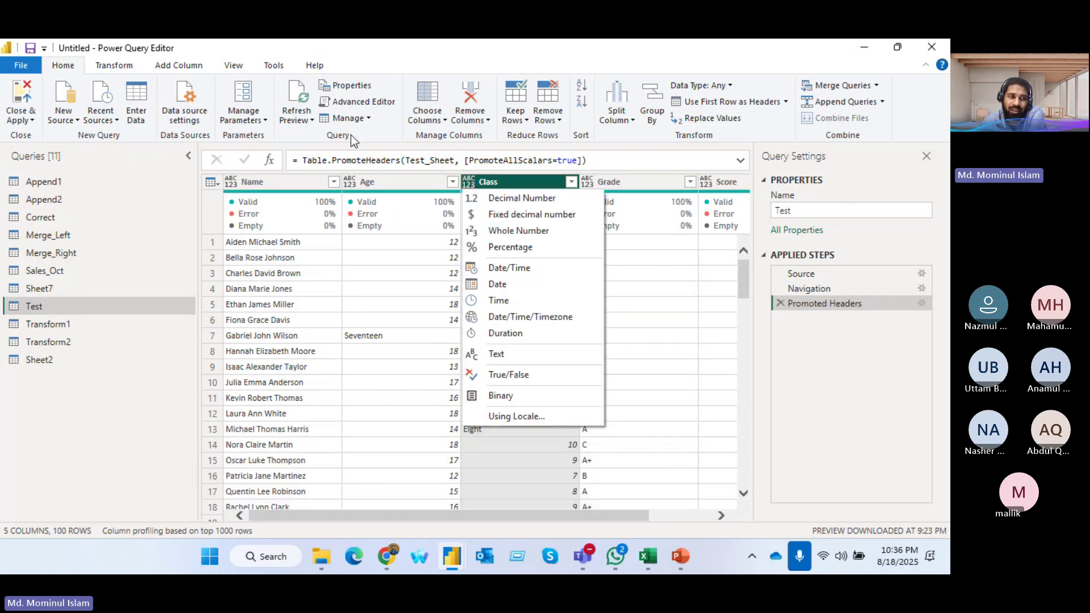
click(730, 87)
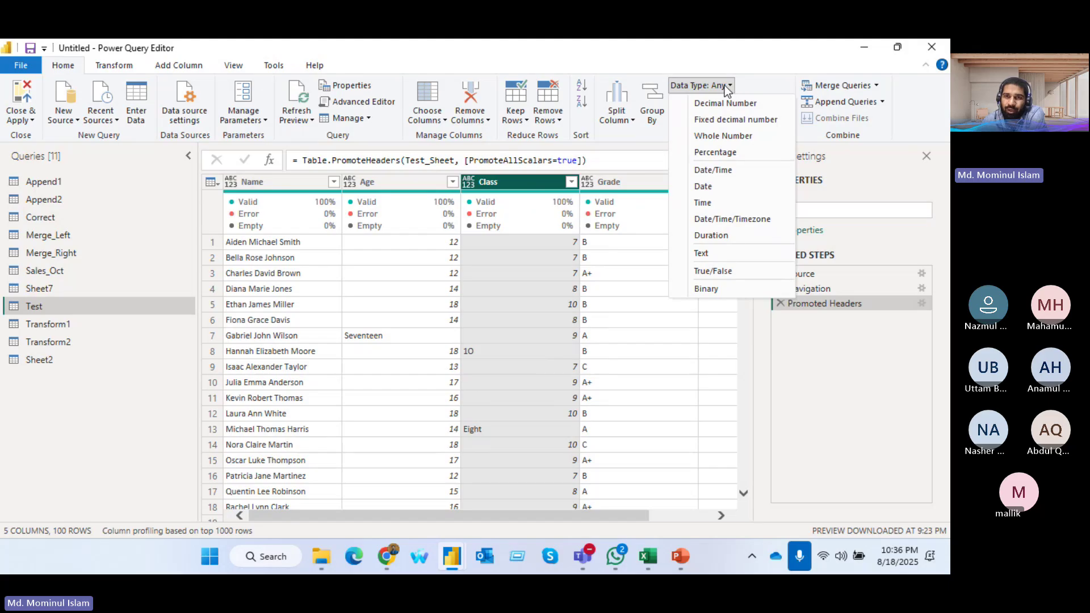
- Run automatic type detection on the Class column and set its data type to Whole Number
click(114, 67)
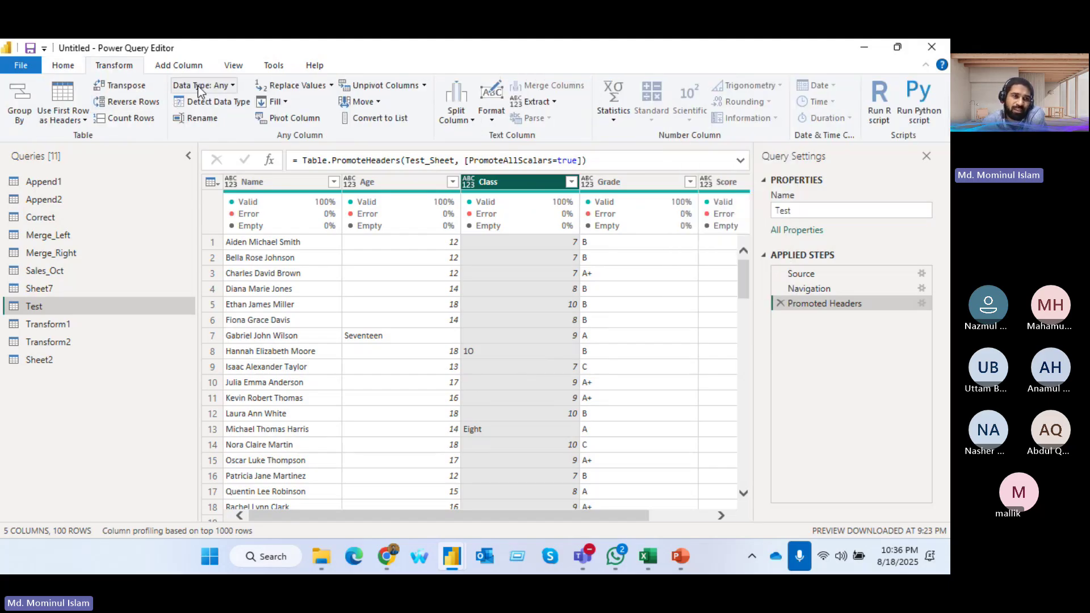
click(219, 104)
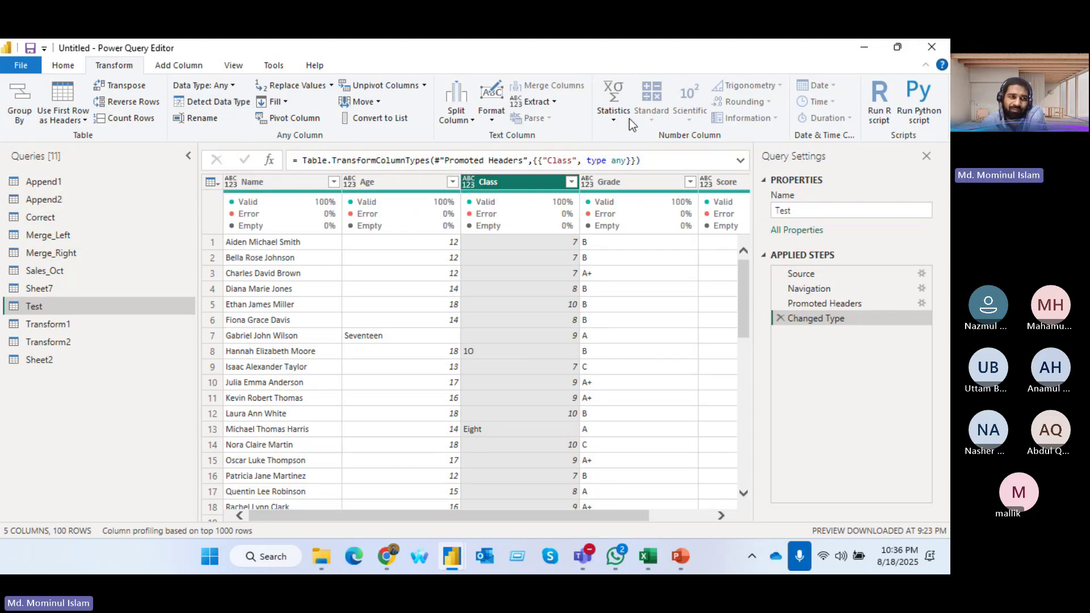
click(67, 72)
click(728, 86)
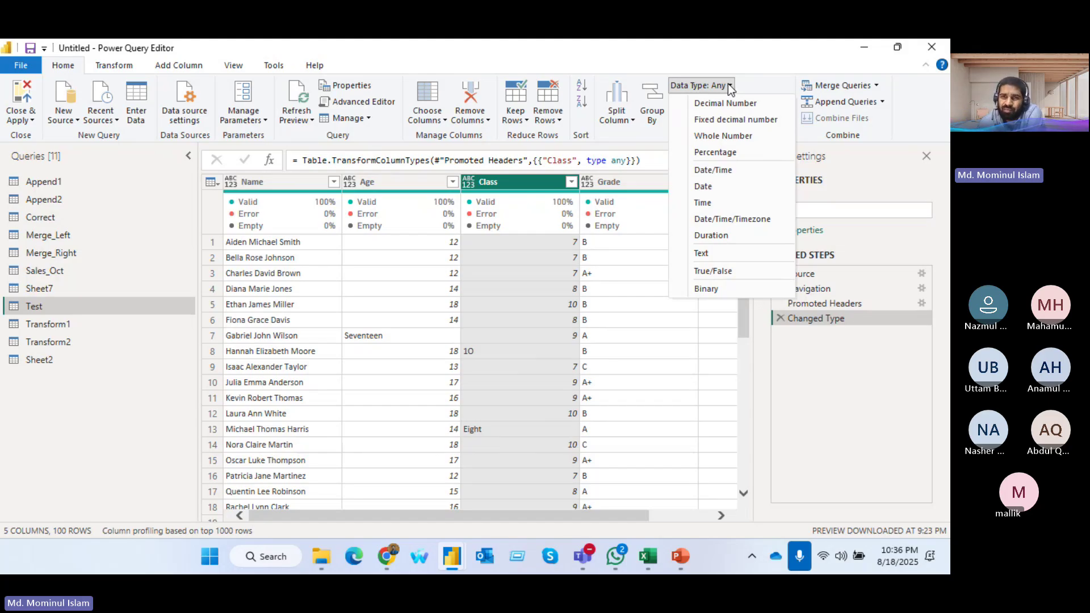
click(715, 136)
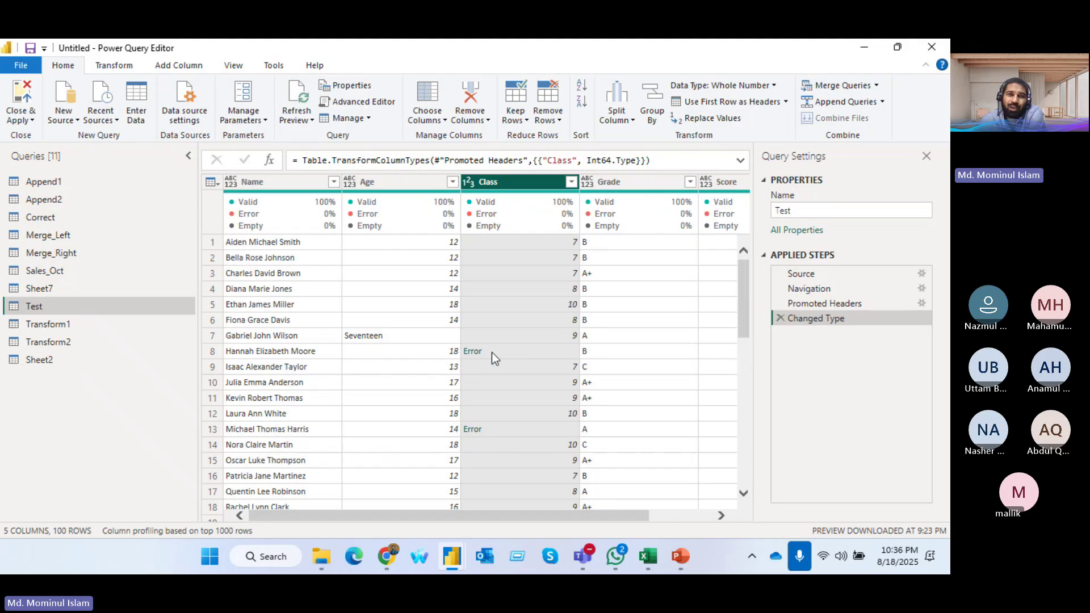
- Keep only the rows with errors in the Class column, and delete the Kept Errors step again
click(527, 120)
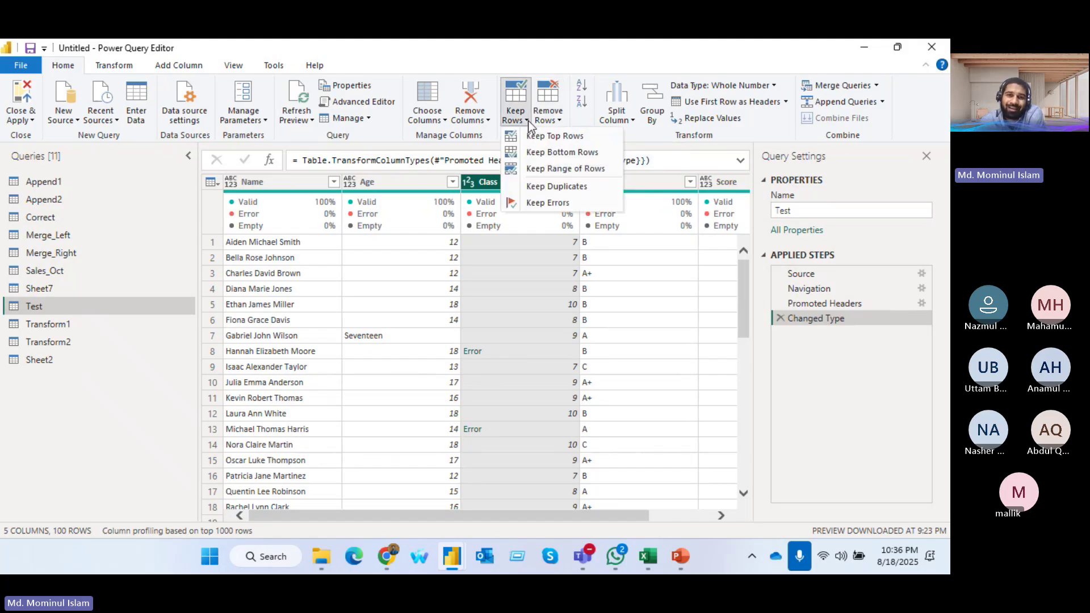
click(568, 203)
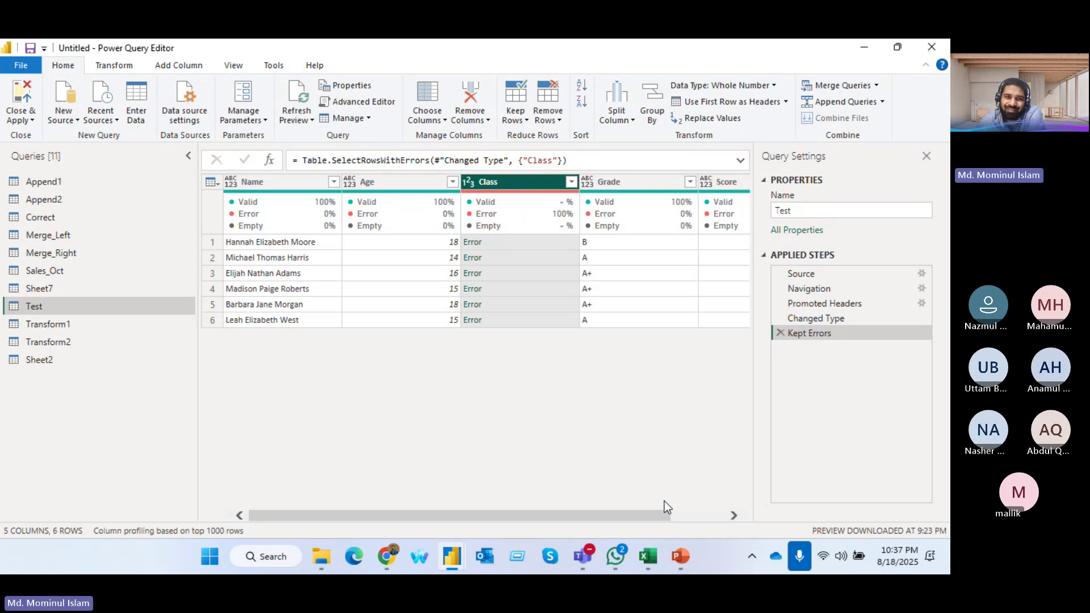
click(779, 333)
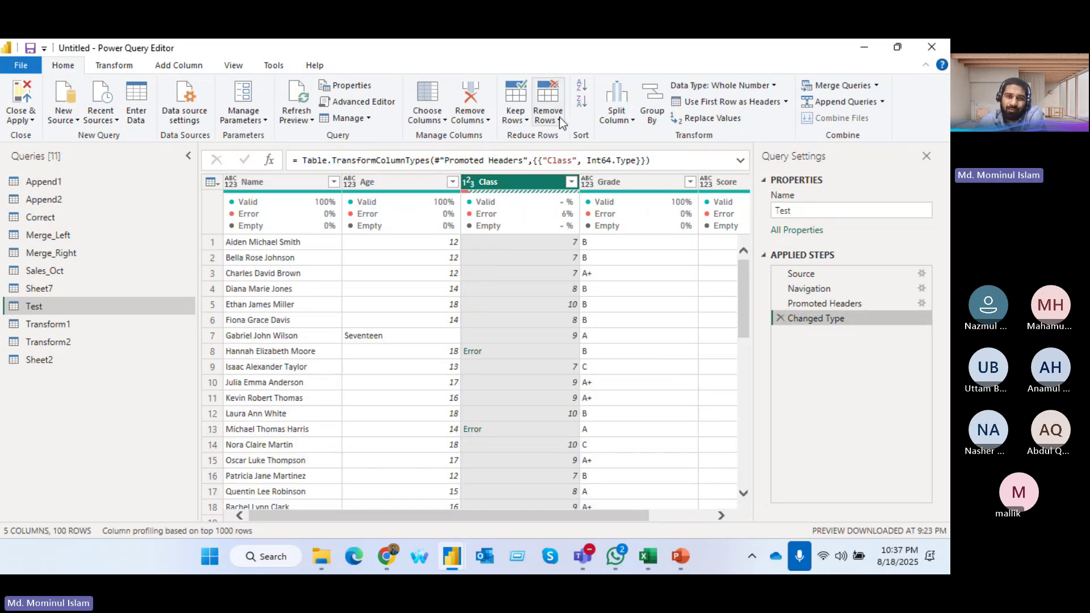
- Remove the rows with errors in the Class column and check the remaining rows down to the end
click(559, 116)
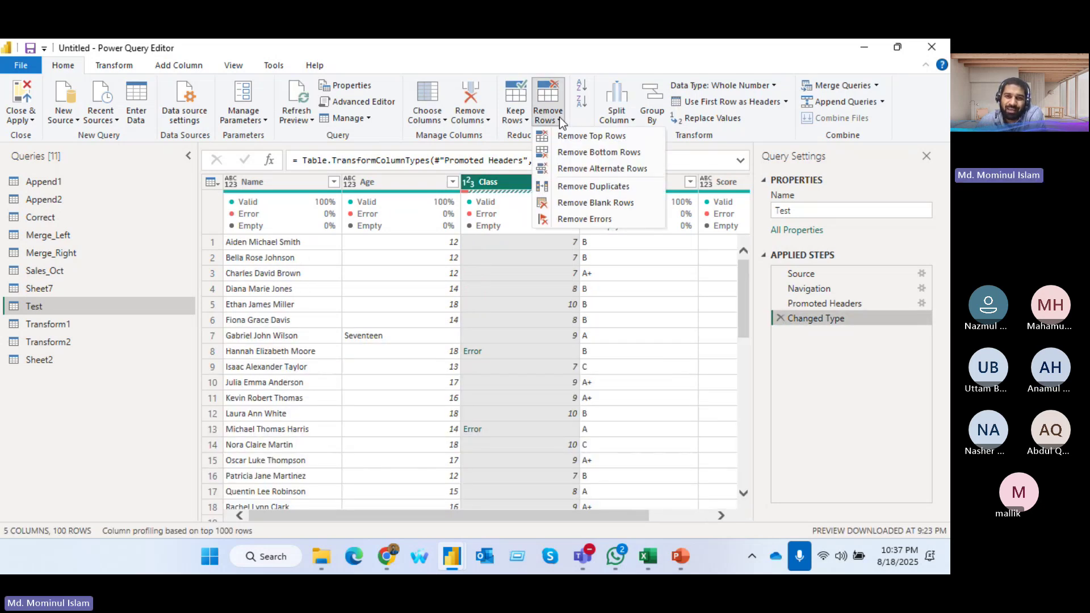
click(592, 219)
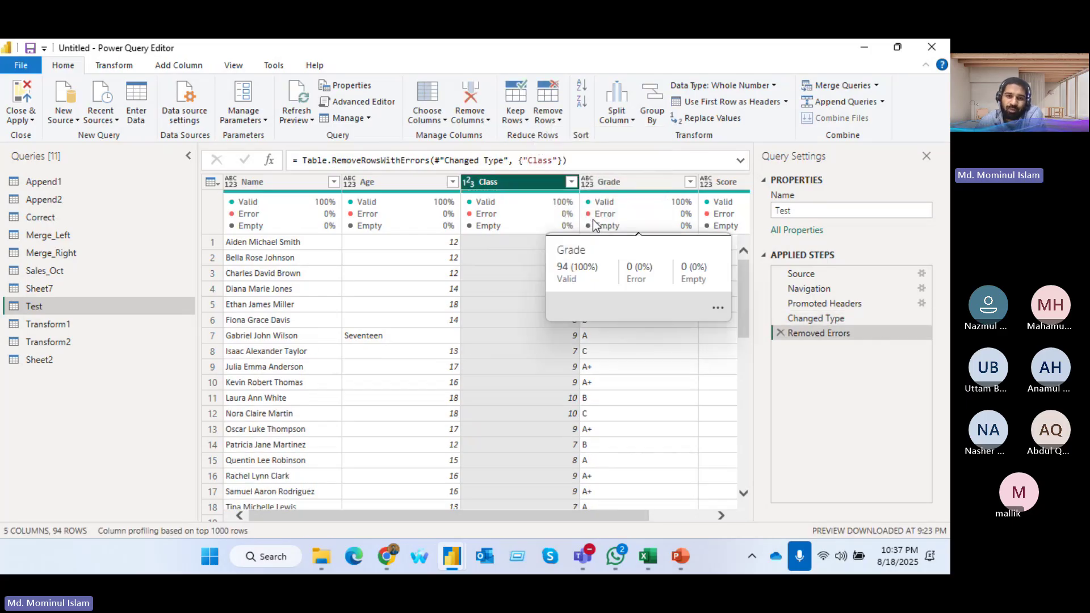
scroll(522, 372, down, 8)
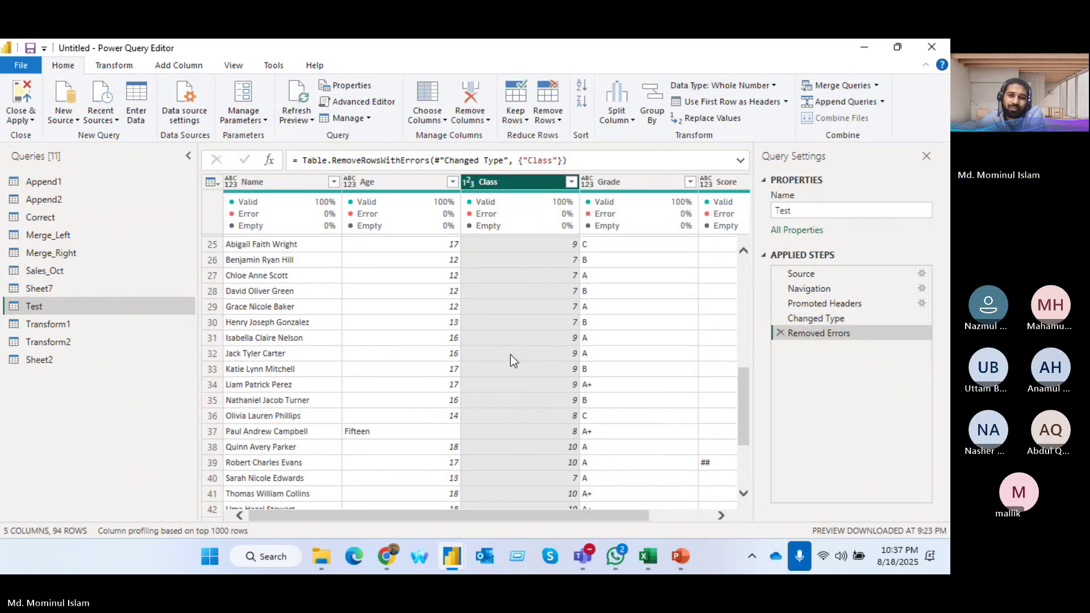
scroll(509, 355, down, 17)
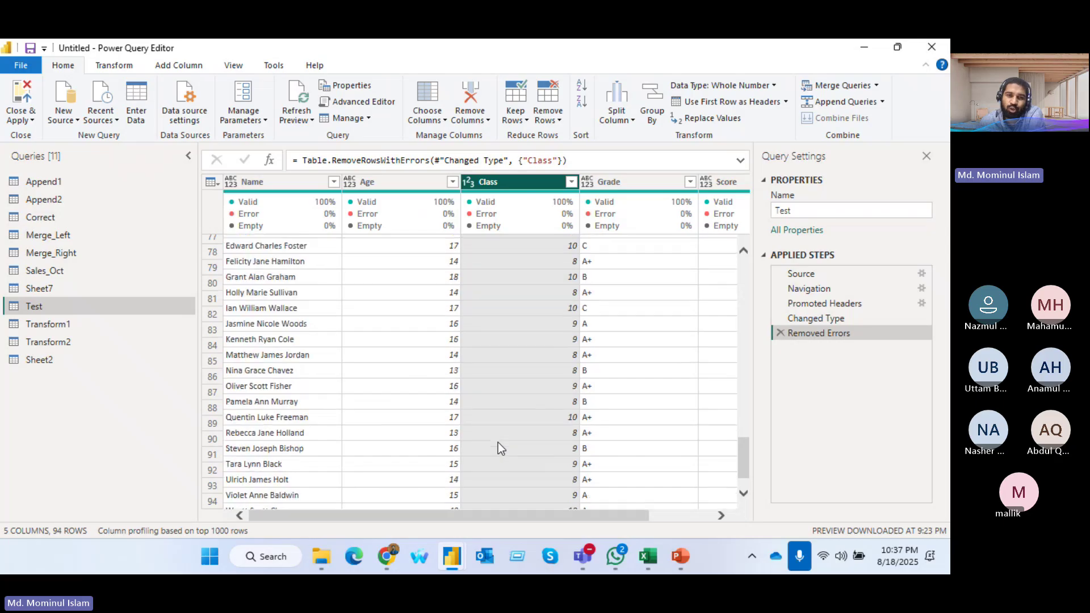
scroll(497, 443, up, 20)
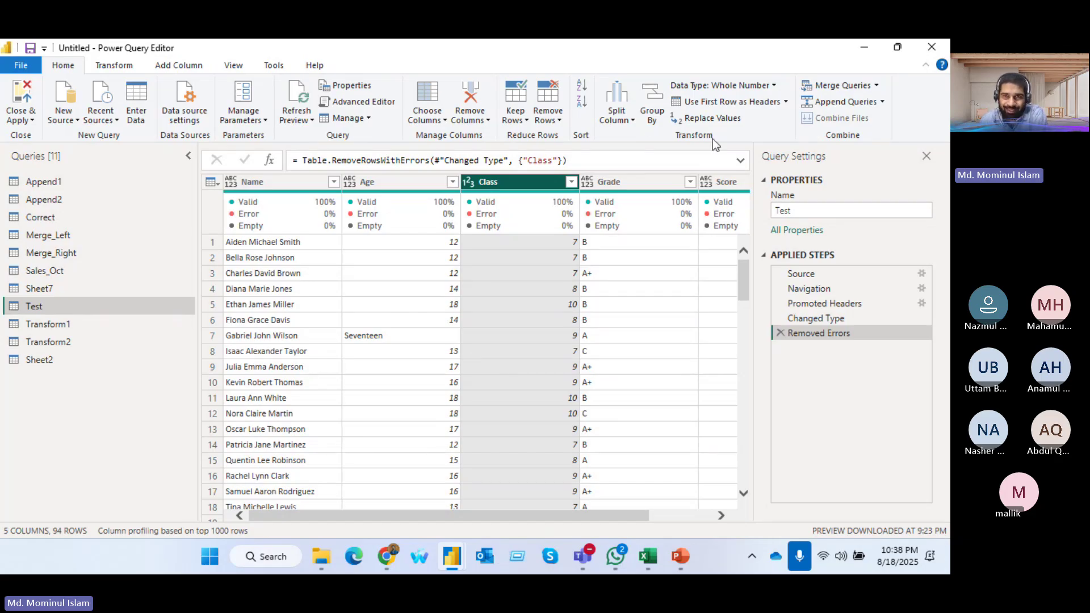
click(554, 120)
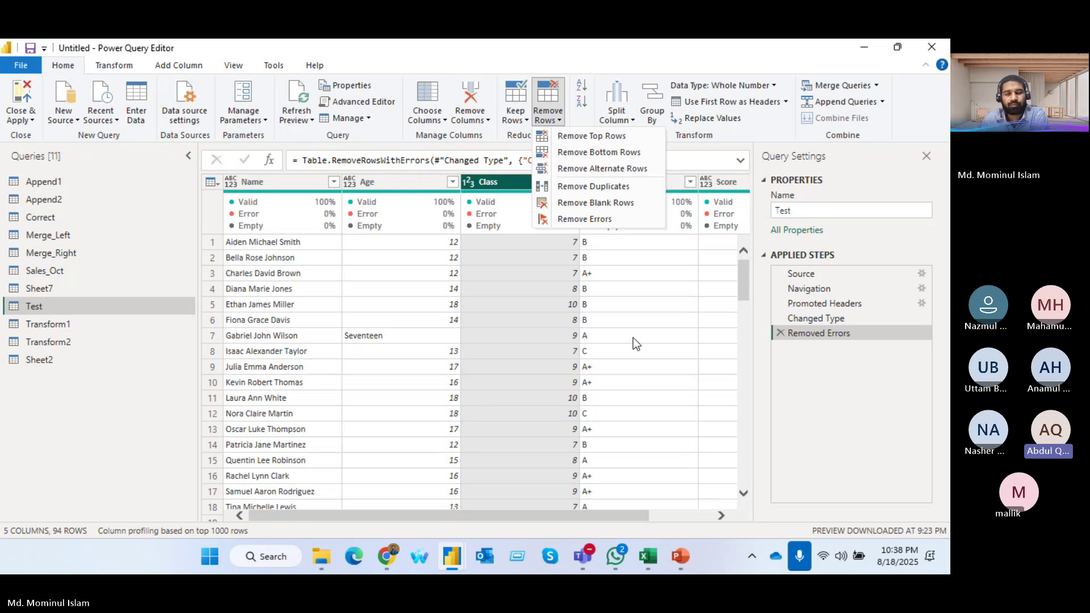
click(504, 170)
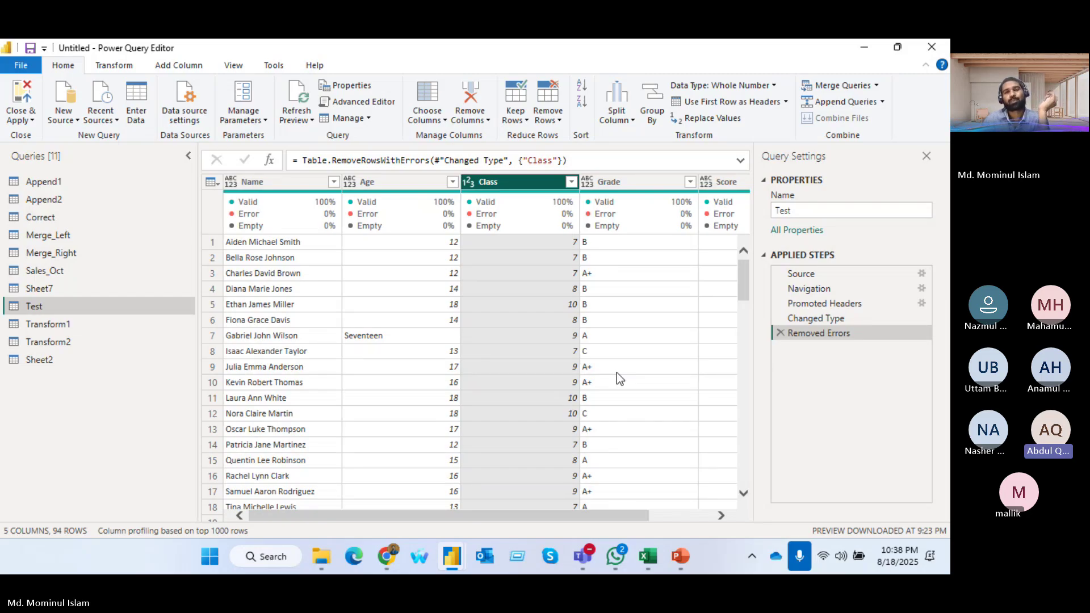
- Check the distinct values in the Class column's filter list, and delete the Removed Errors and Changed Type steps from the query
click(571, 181)
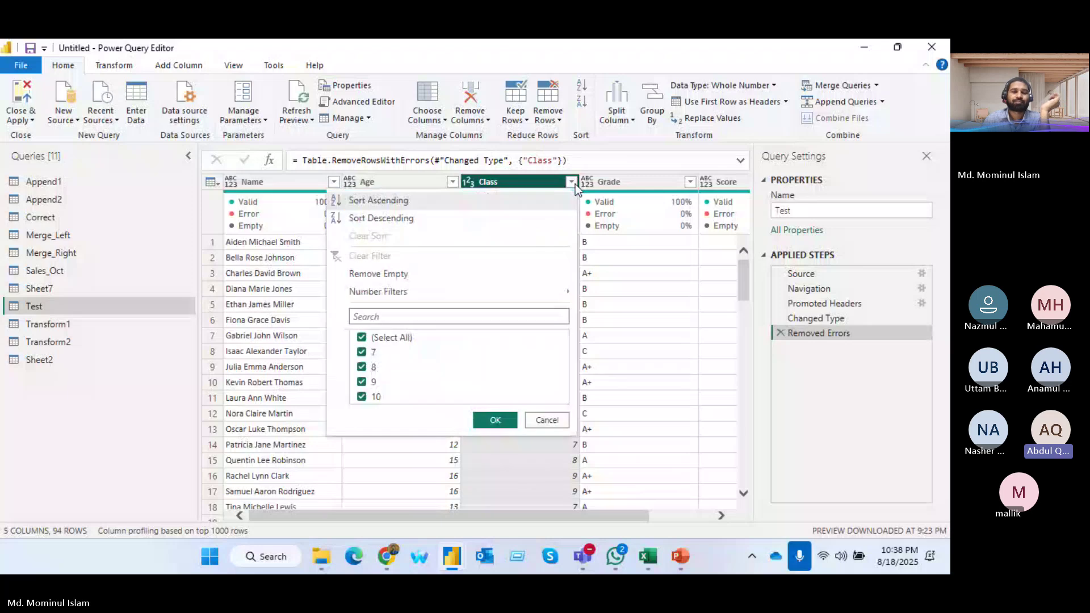
click(741, 389)
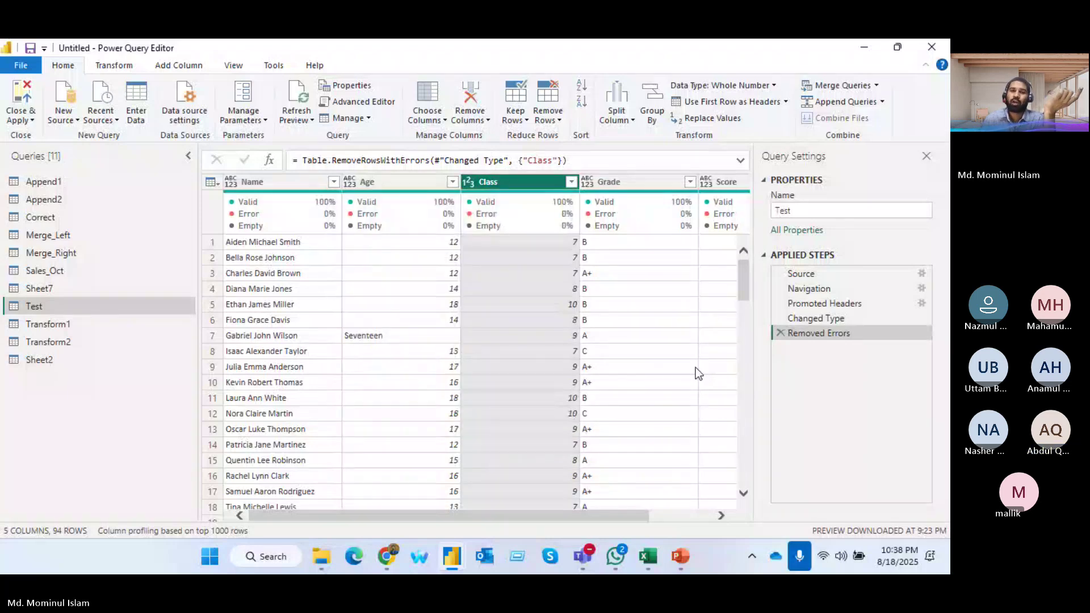
click(780, 334)
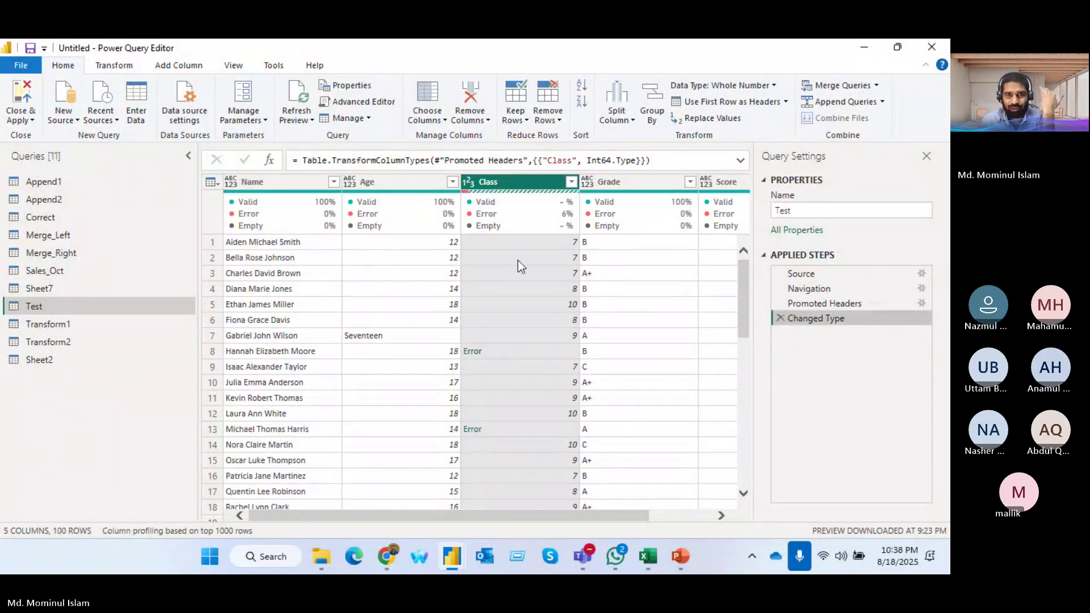
click(776, 320)
- Filter the Class column to keep only the value Nine, and delete the Filtered Rows step again
scroll(499, 398, down, 15)
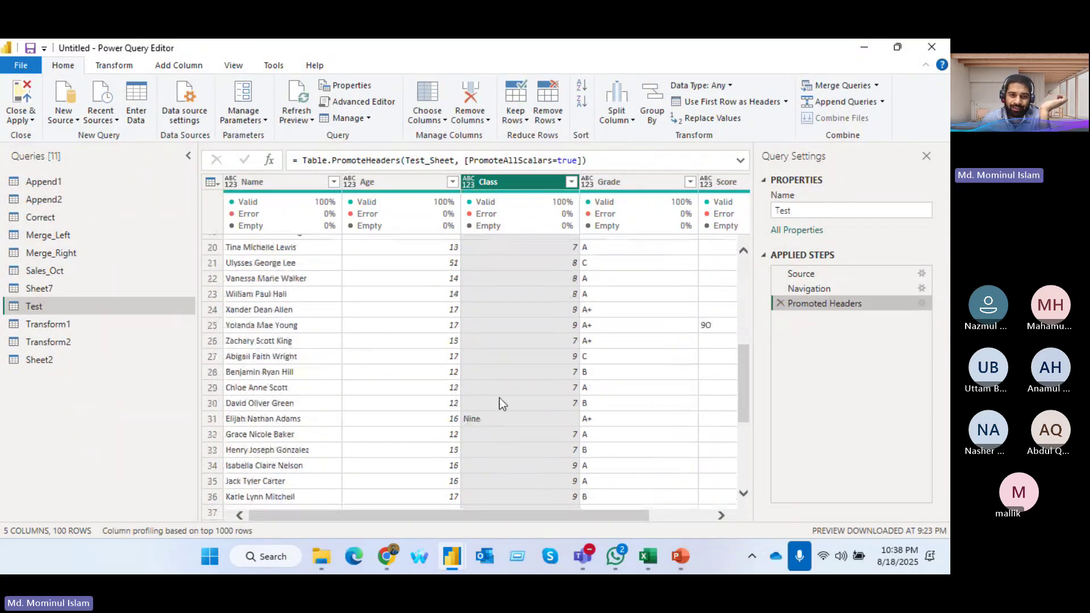
scroll(499, 402, down, 3)
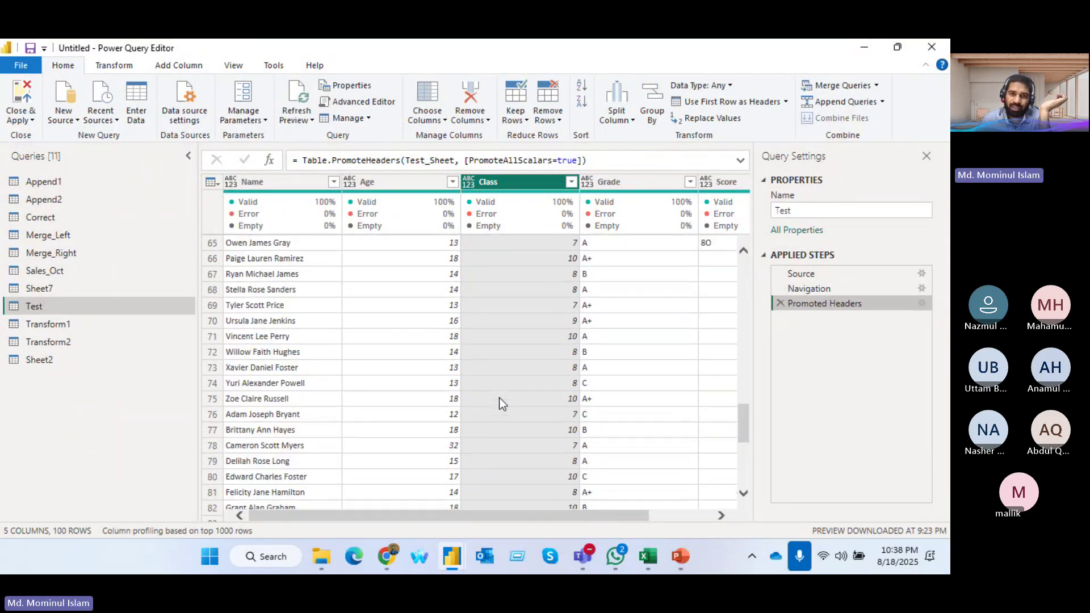
click(571, 182)
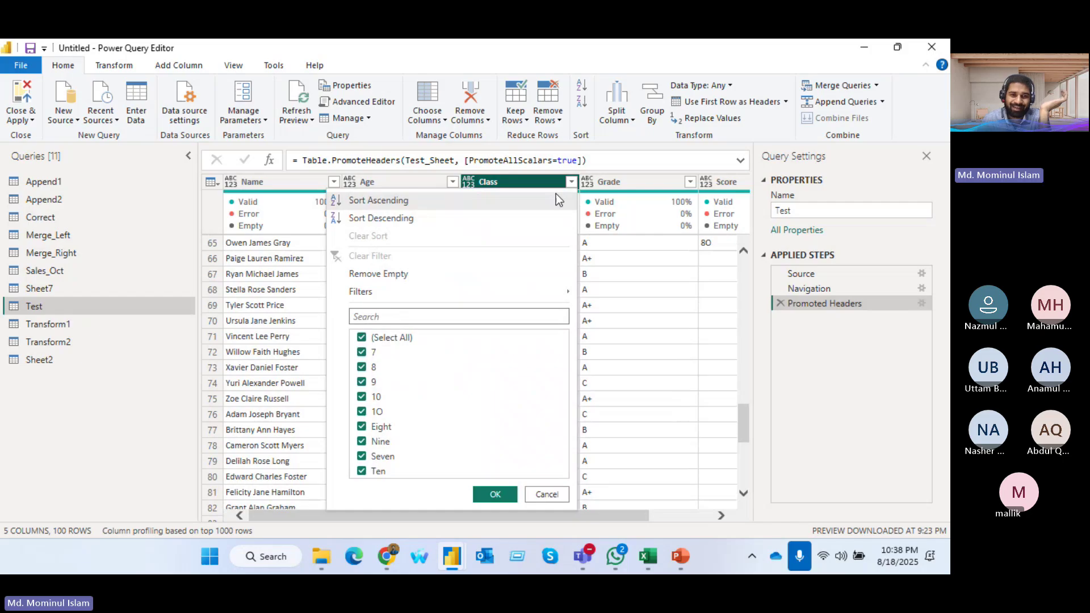
click(362, 337)
click(362, 442)
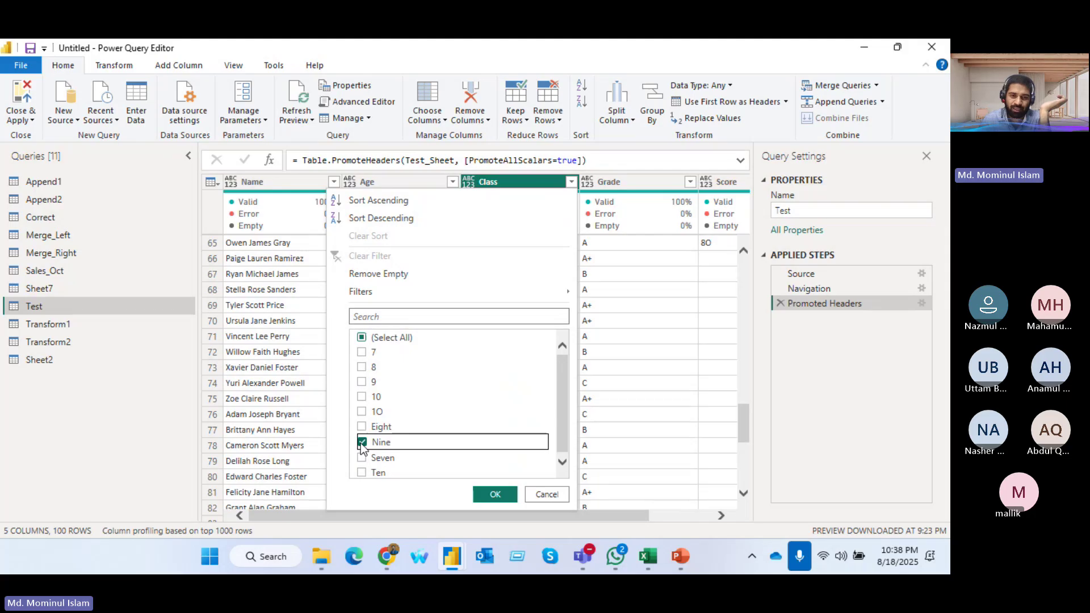
click(493, 493)
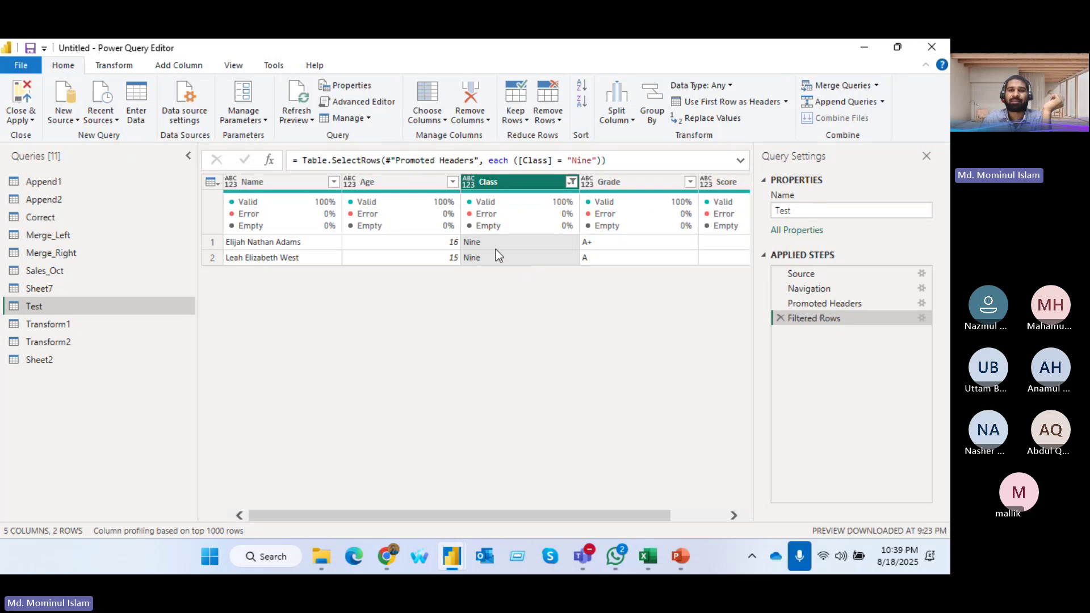
click(781, 318)
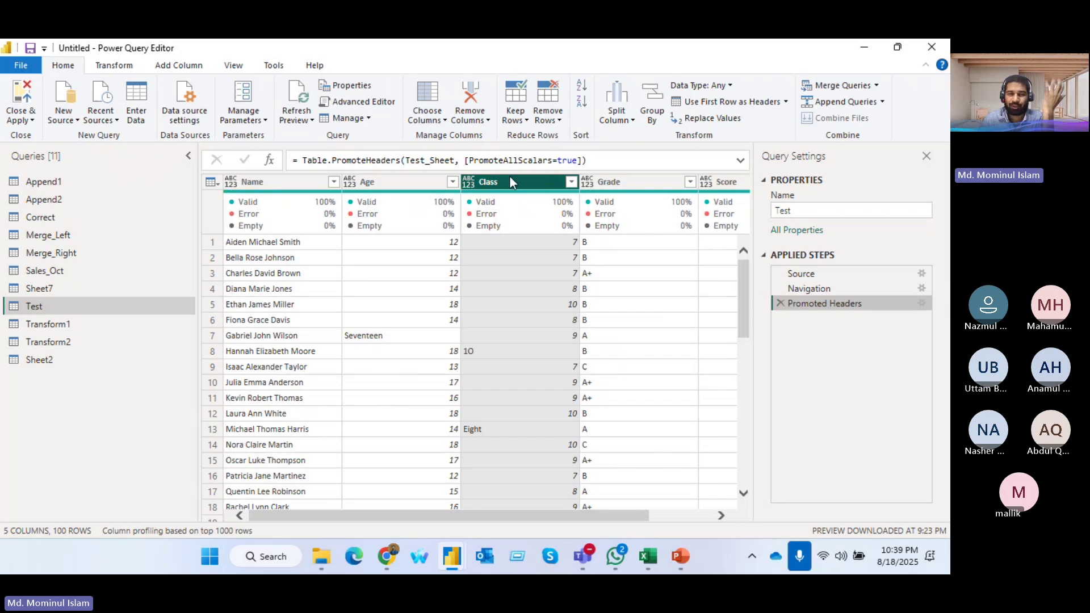
- Replace the value Nine with 9 in the Class column
click(722, 121)
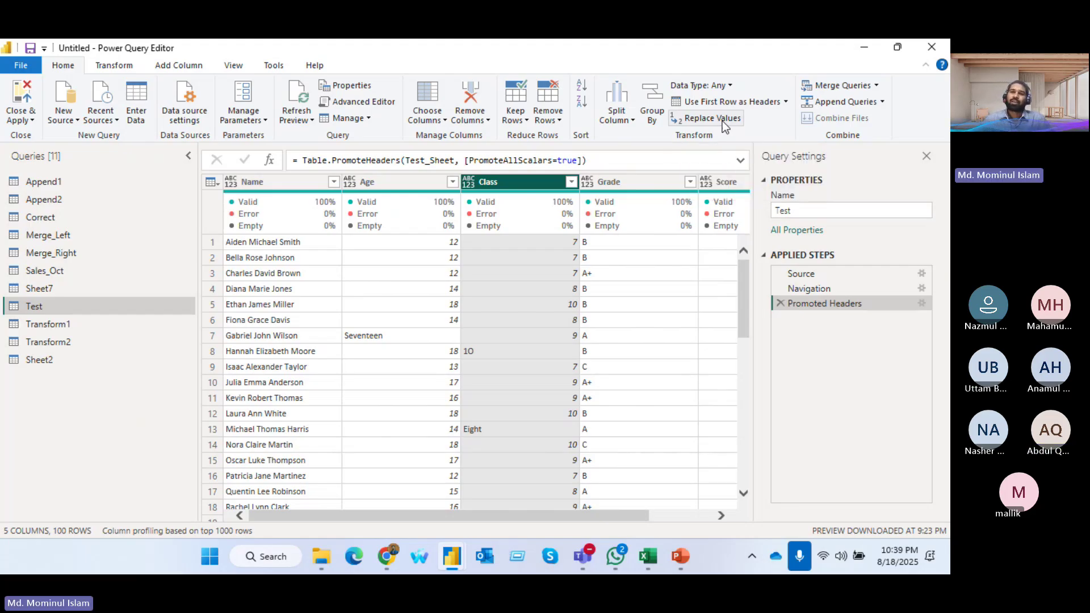
text(Nine)
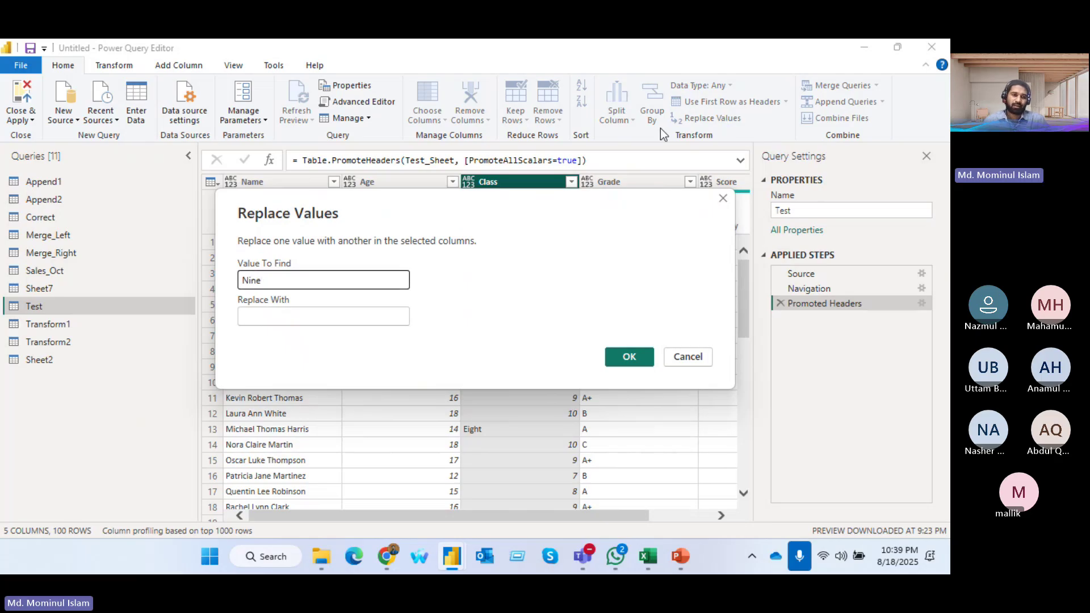
click(261, 316)
text(9)
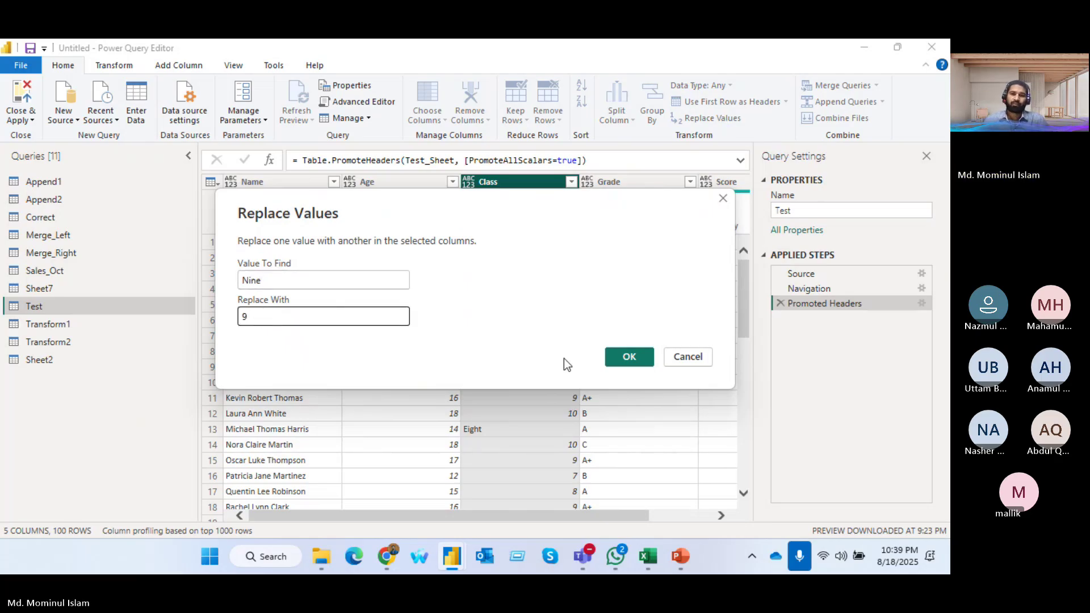
click(629, 358)
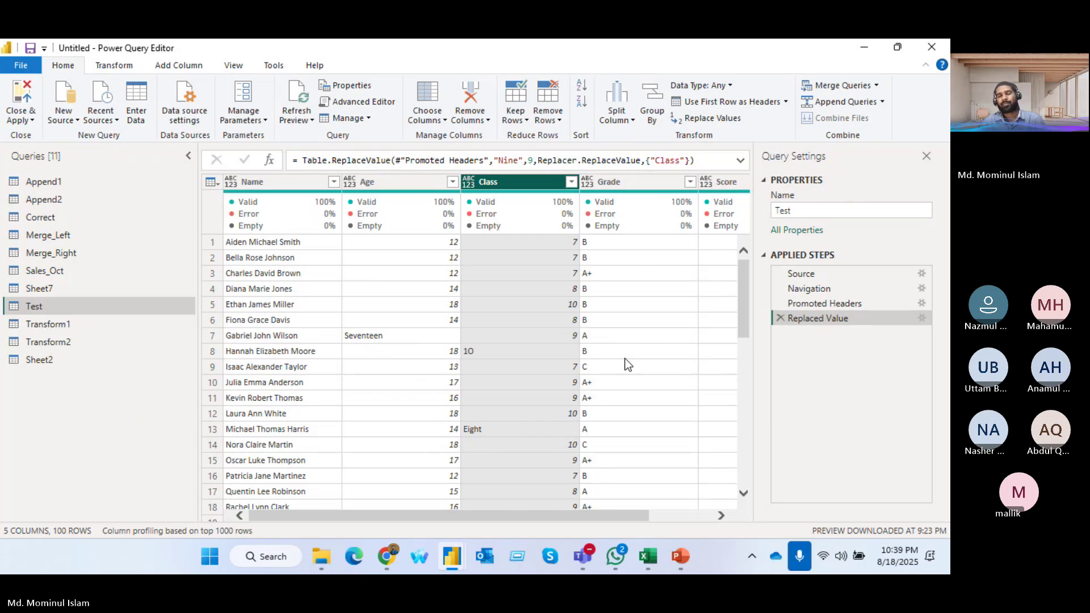
- Replace the value 1O, written with a letter O, with the number 10 in the Class column
click(714, 117)
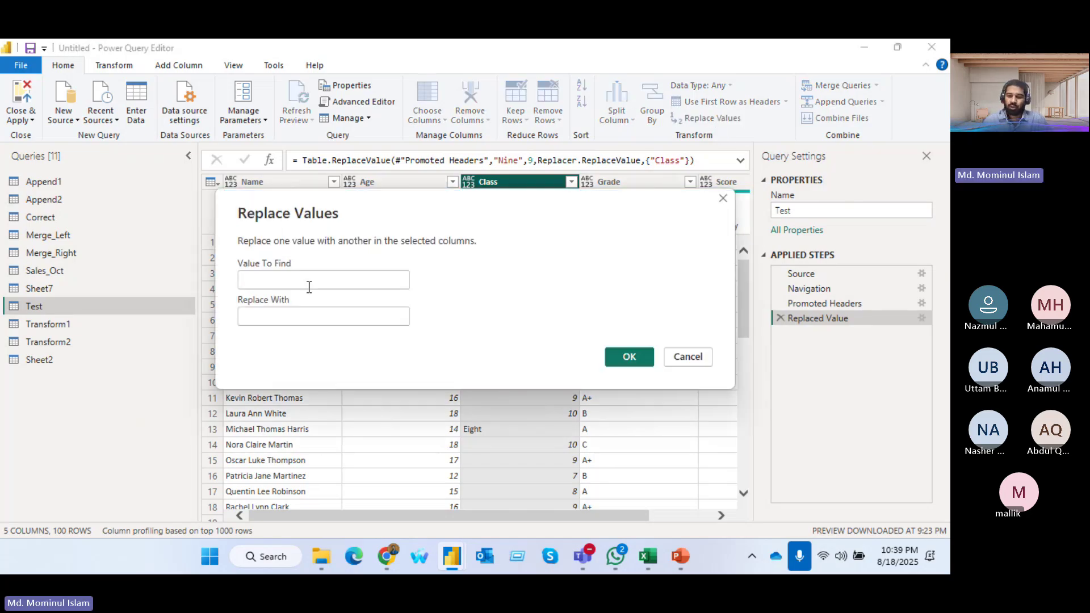
click(309, 284)
text(1)
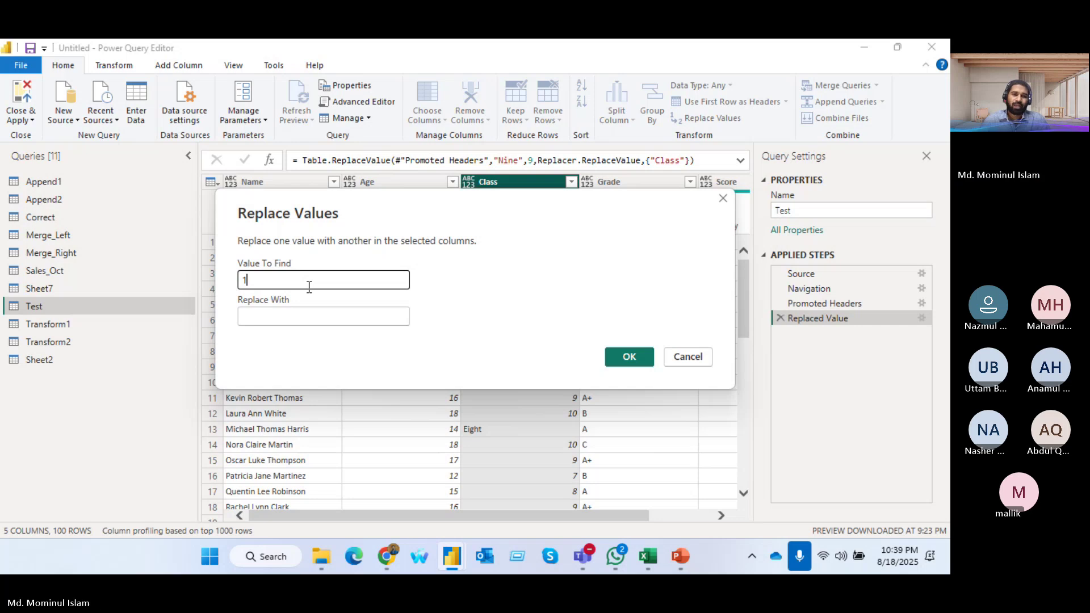
text(0)
click(299, 314)
text(10)
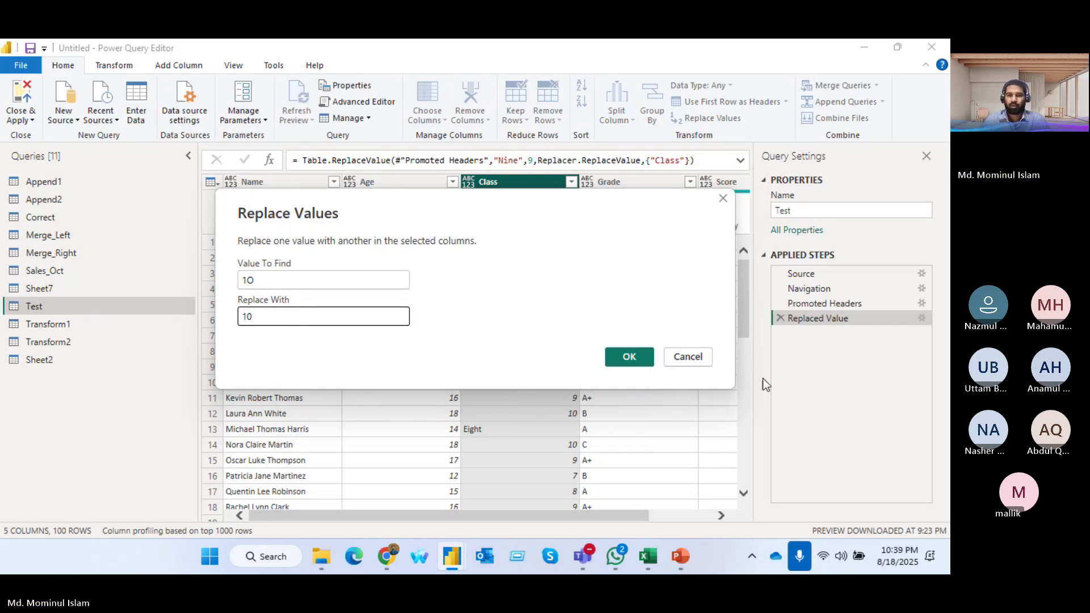
click(619, 358)
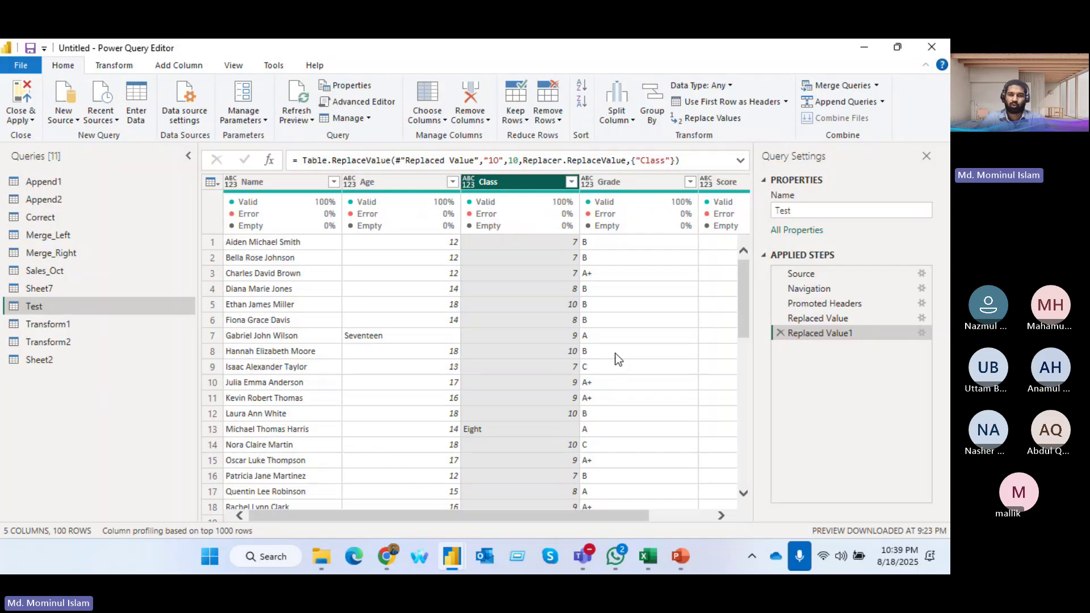
- Replace the value Eight with 8 in the Class column
click(710, 118)
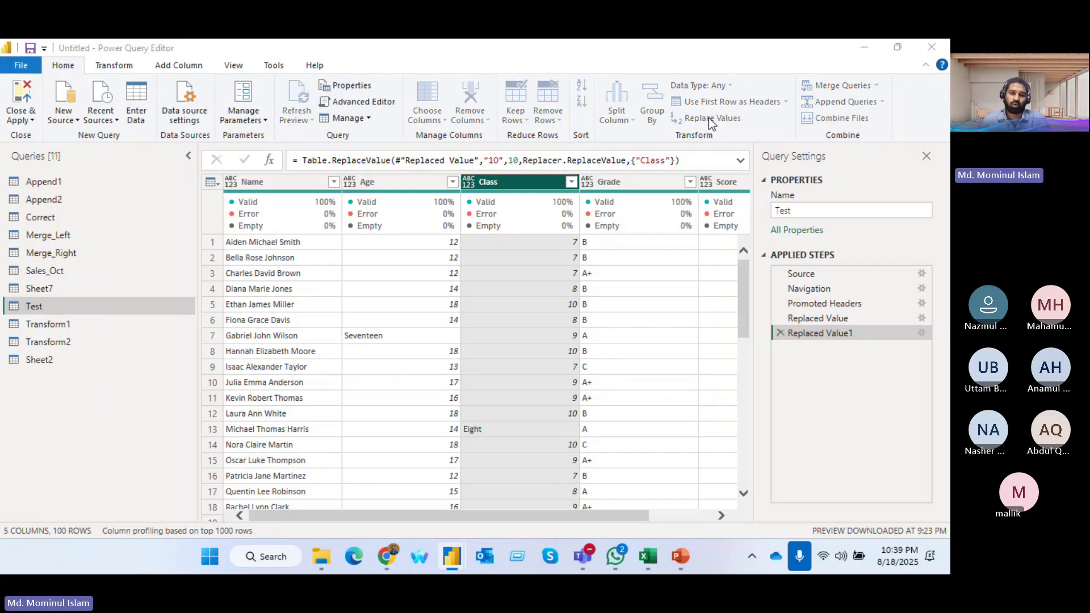
text(Ei)
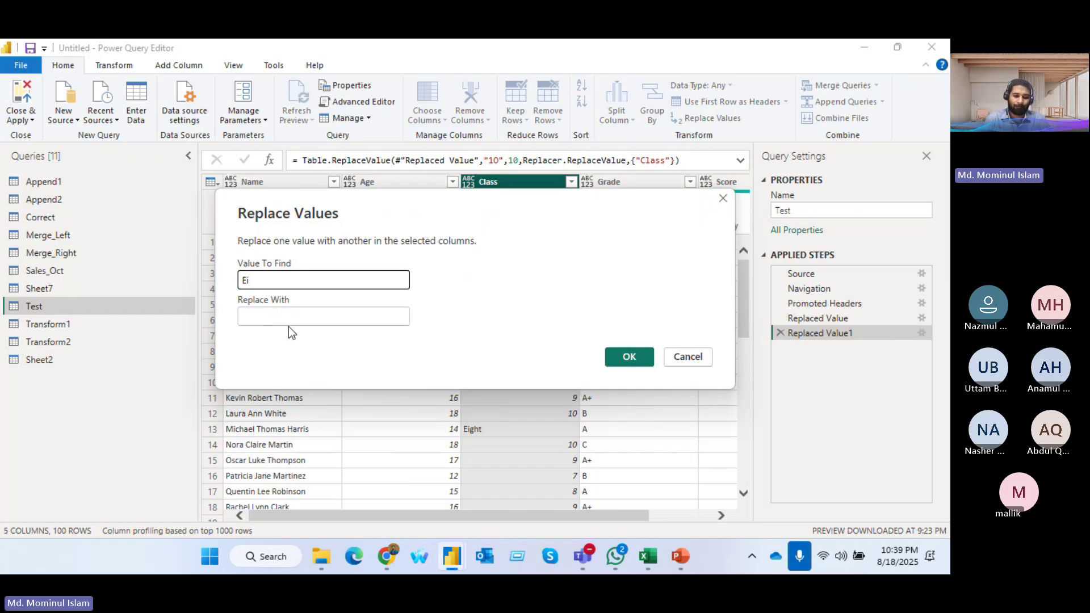
text(ght)
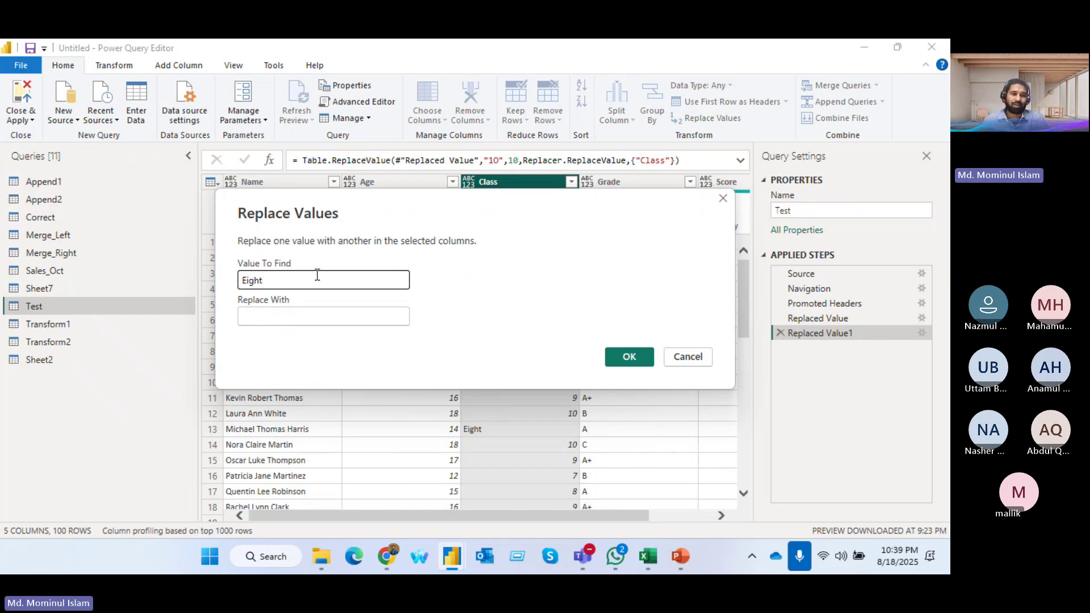
click(275, 320)
text(8)
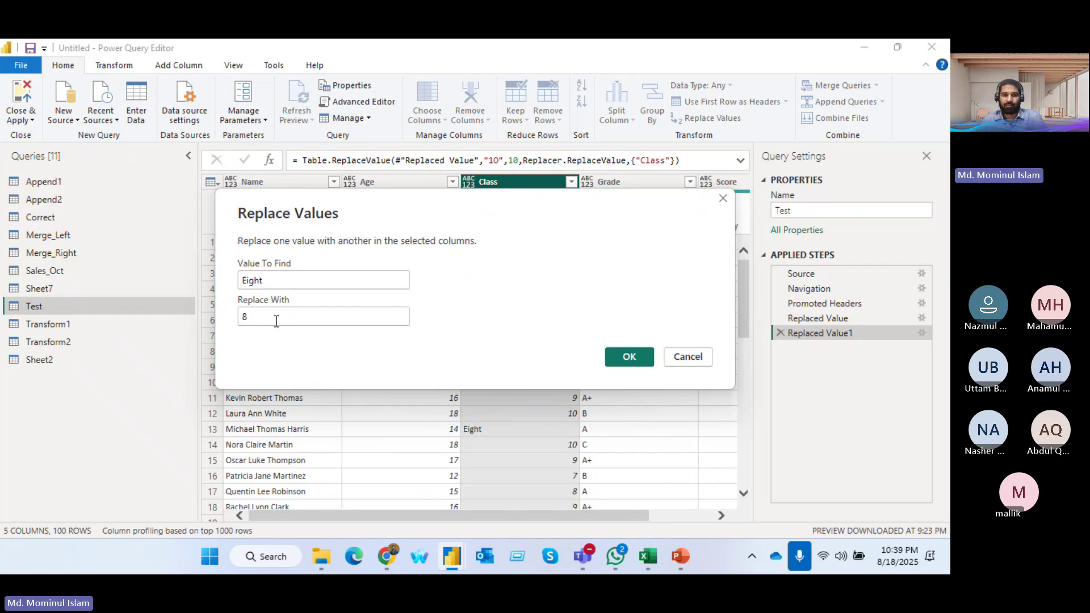
key(Return)
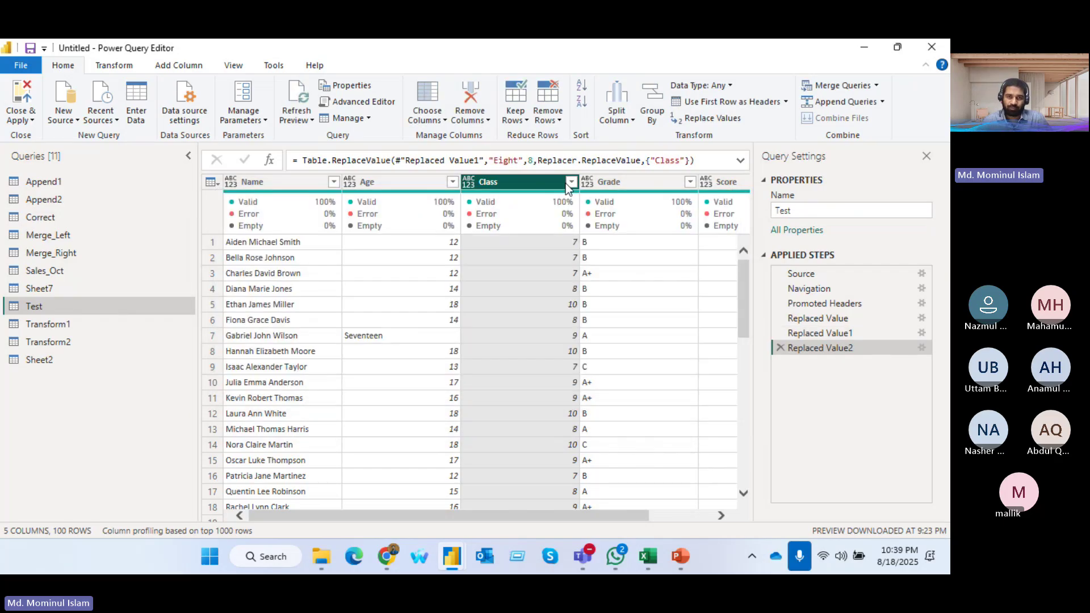
- Replace the value Seven, written with a capital S, with 7 in the Class column
click(568, 182)
click(575, 183)
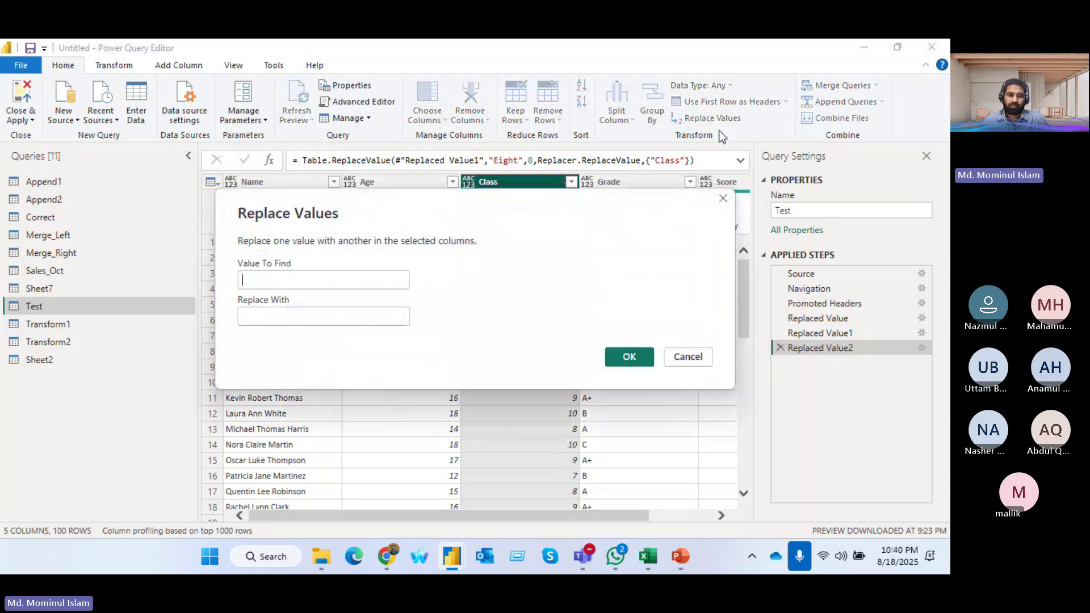
text(seven)
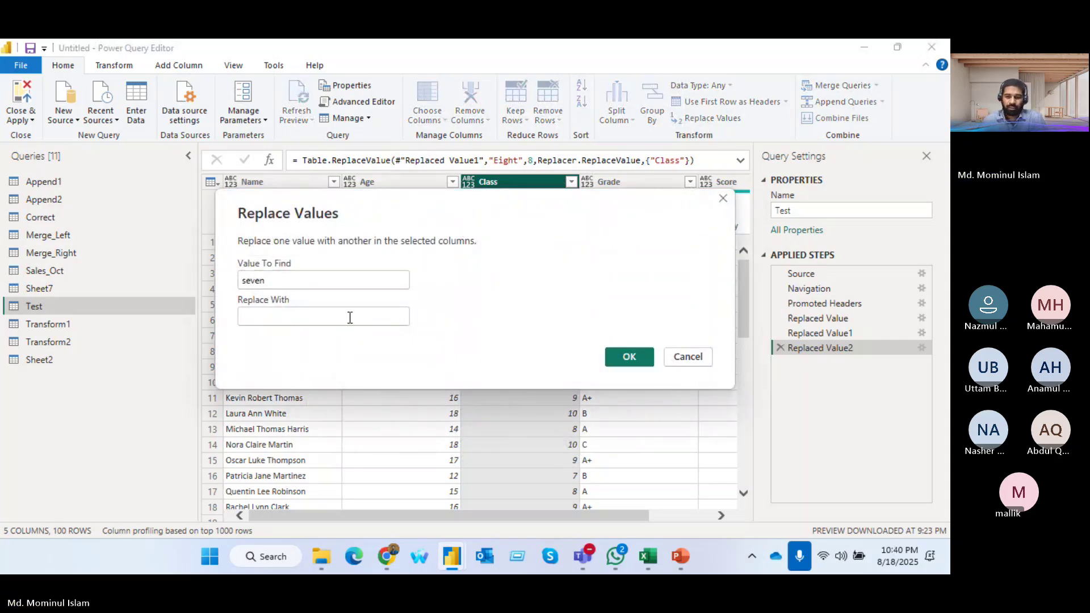
click(297, 309)
text(7)
double_click(249, 282)
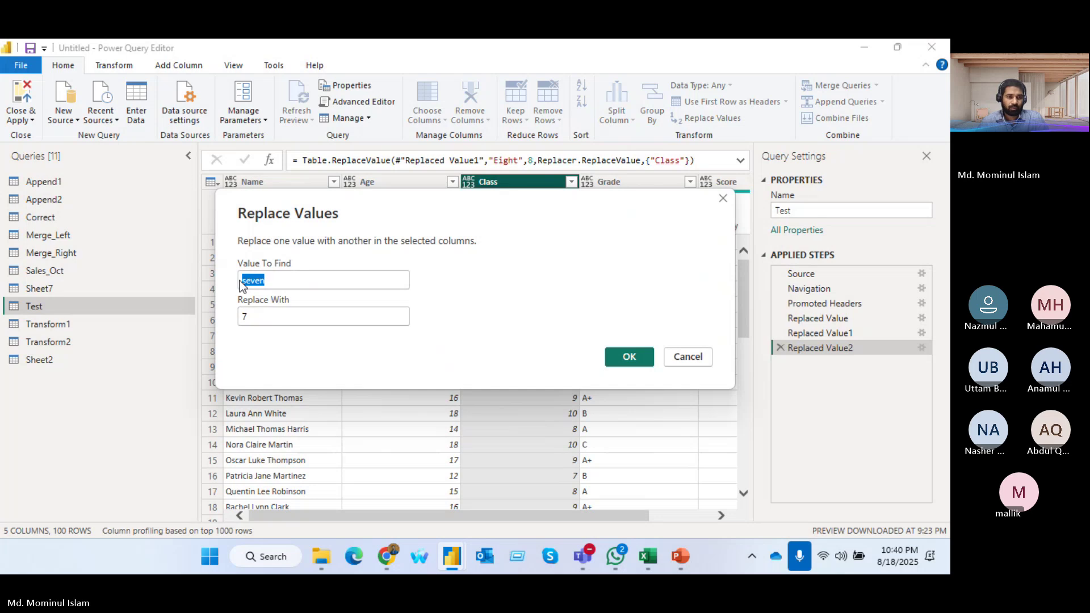
click(246, 282)
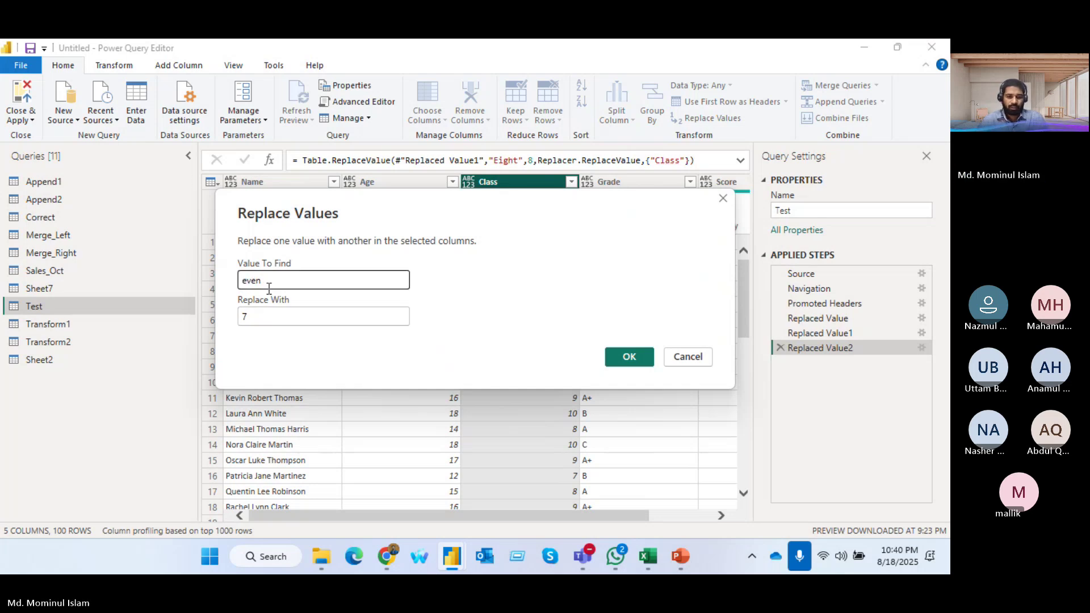
key(BackSpace)
text(S)
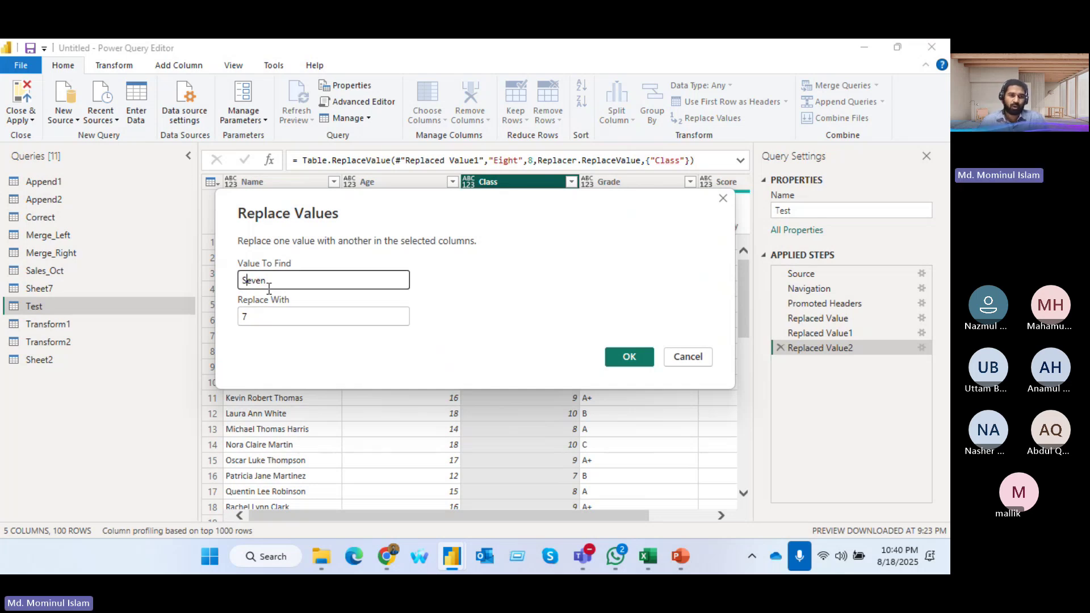
click(627, 356)
- Replace the value Ten with 10 in the Class column, and check the column's values down to the last row
click(696, 118)
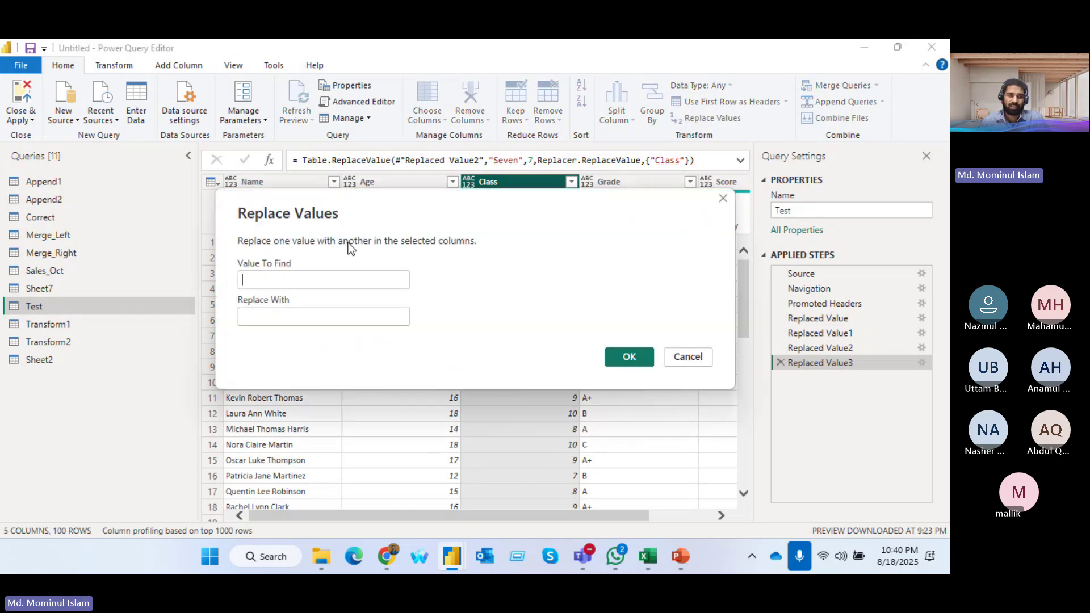
text(10)
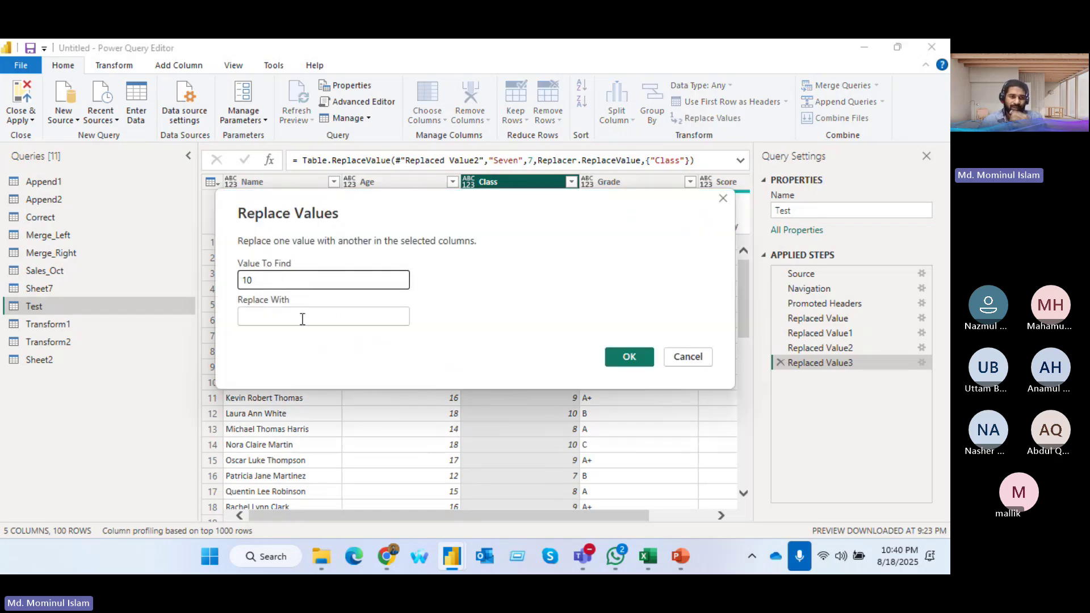
click(303, 319)
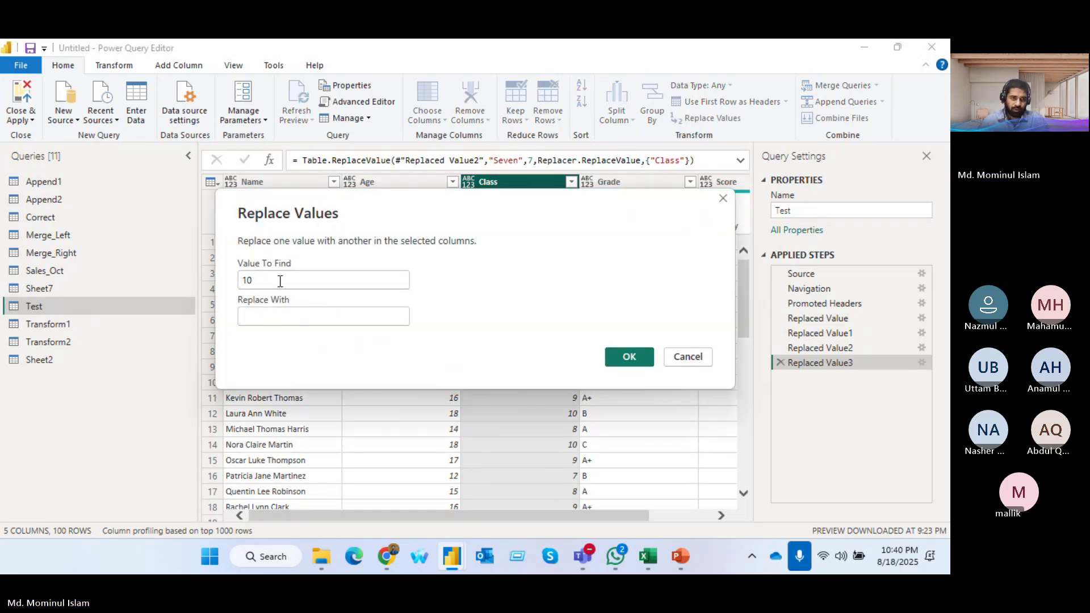
key(shift+Tab)
text(Ten)
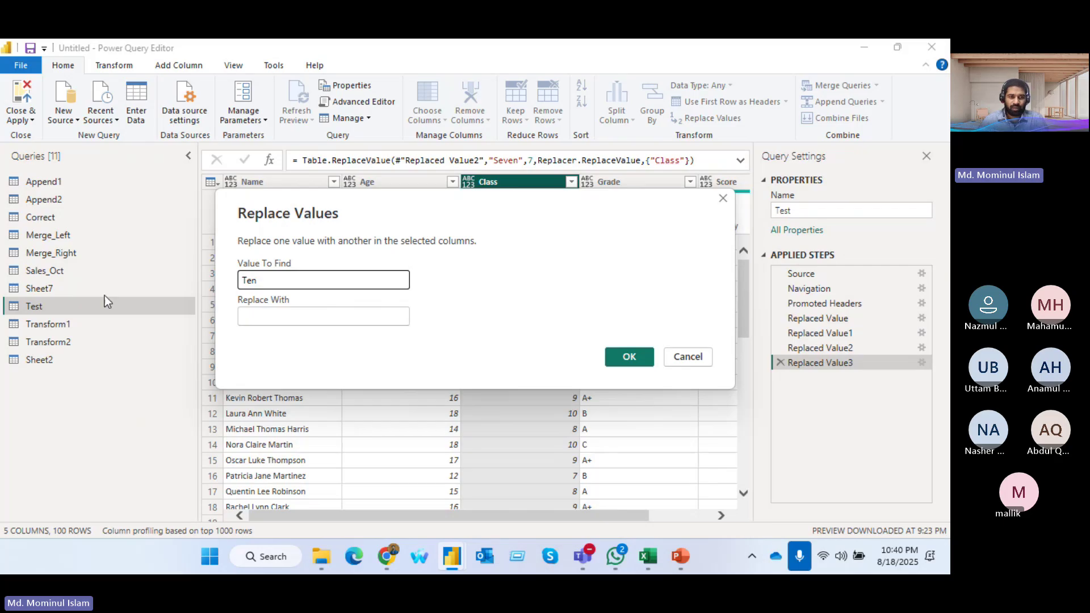
click(267, 317)
text(10)
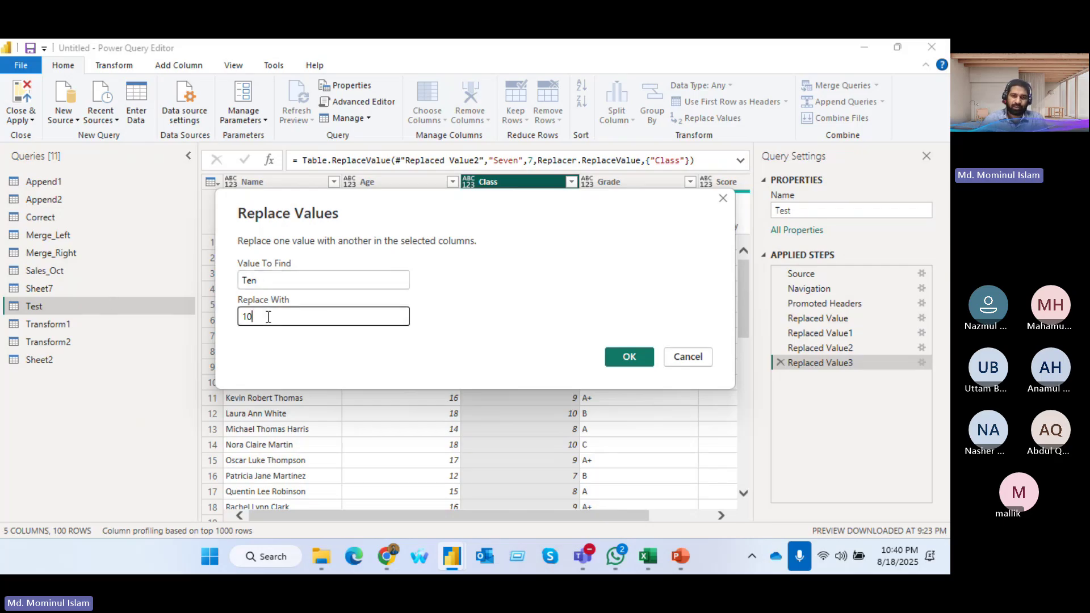
click(626, 357)
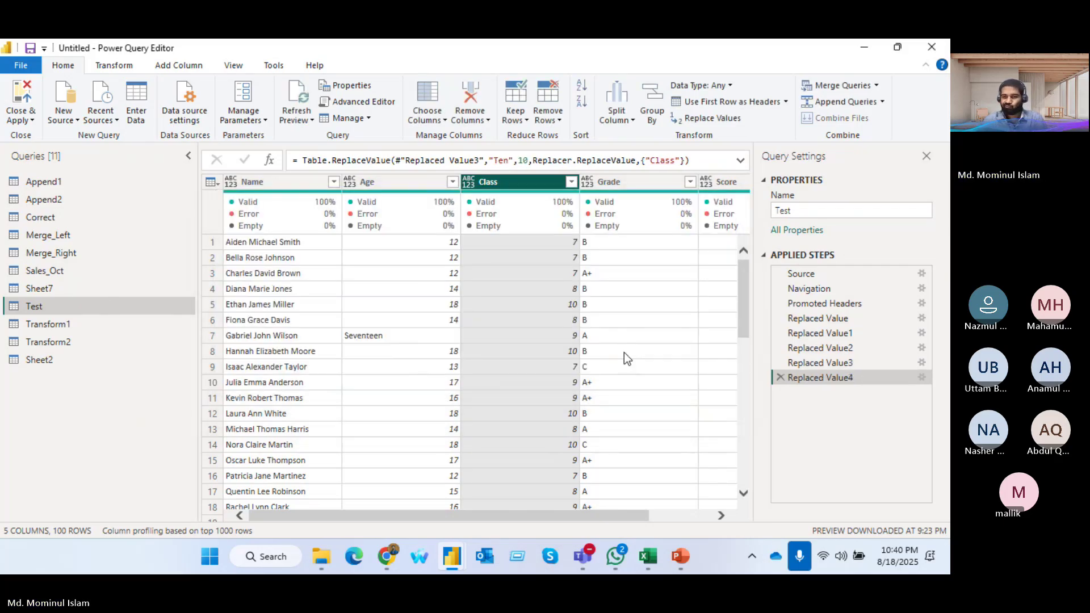
scroll(501, 371, down, 4)
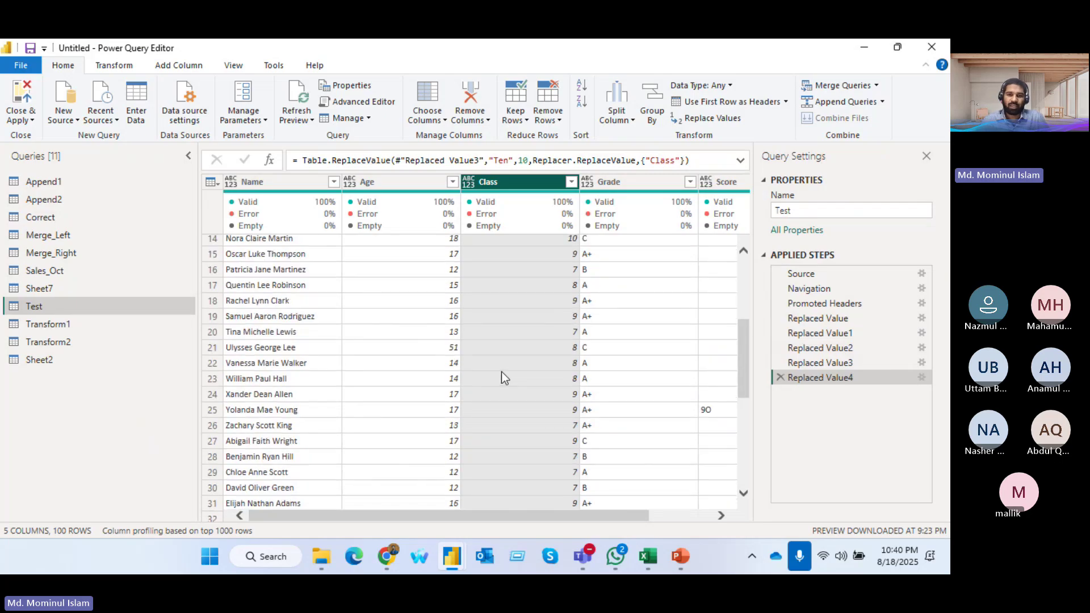
scroll(502, 372, down, 20)
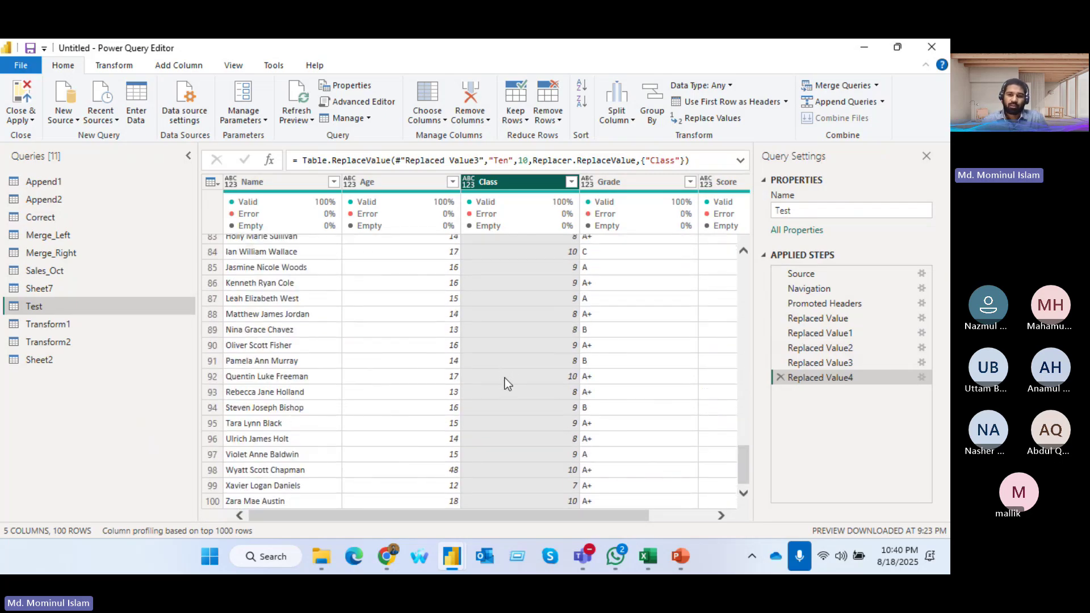
- Detect the data type of the Class column automatically
scroll(508, 384, up, 16)
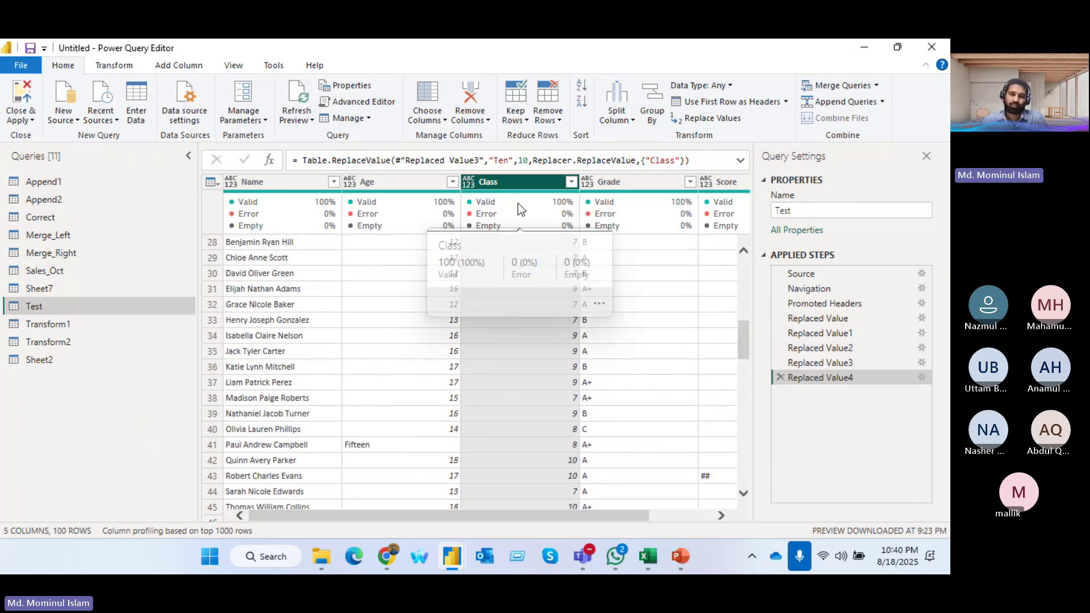
click(113, 67)
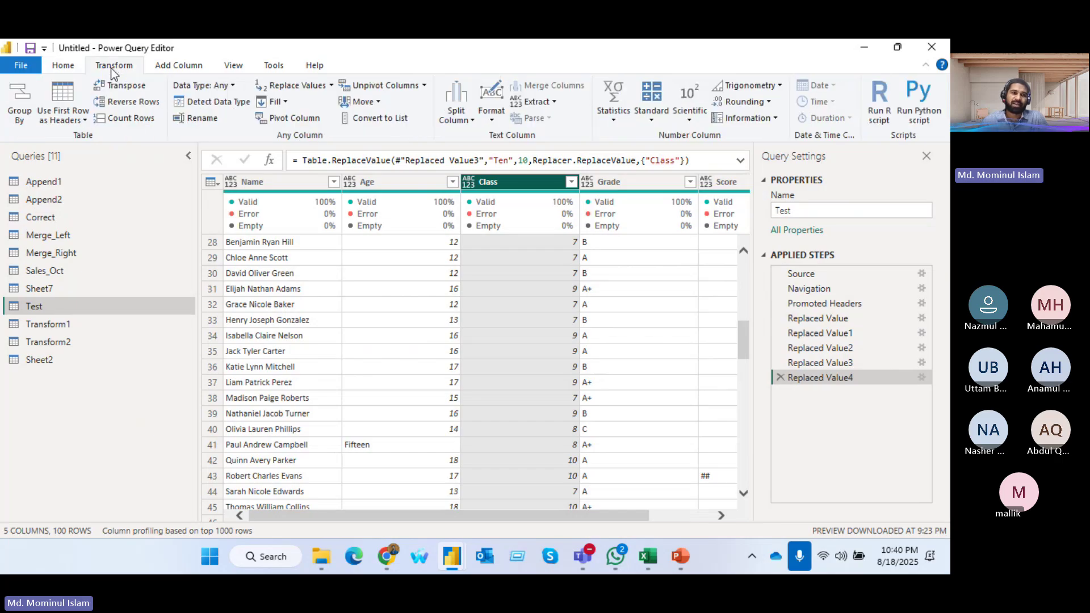
click(197, 107)
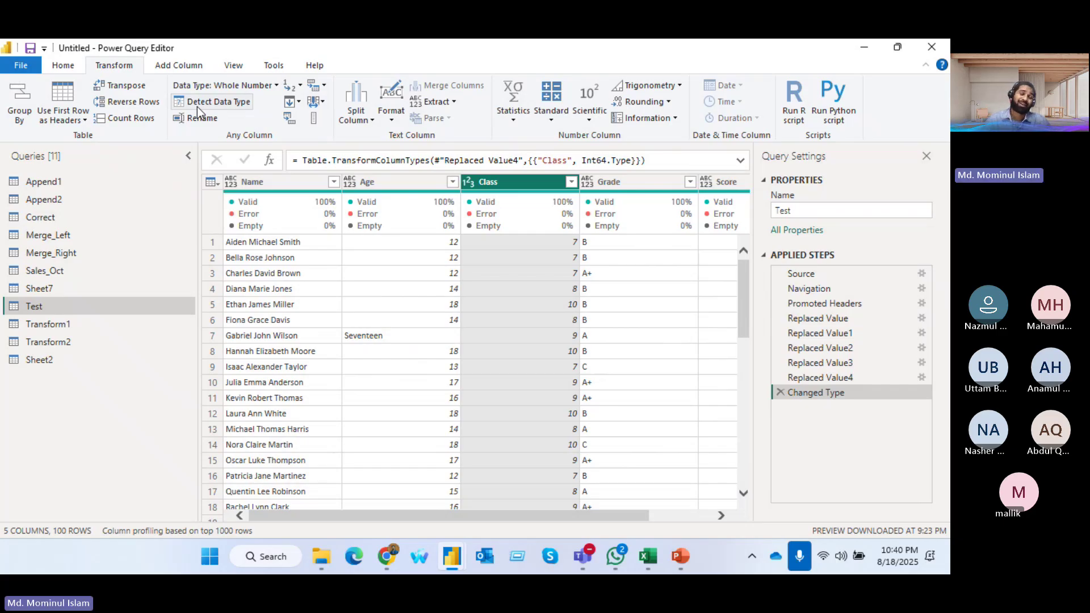
- Detect the data type of the Name column automatically
click(231, 183)
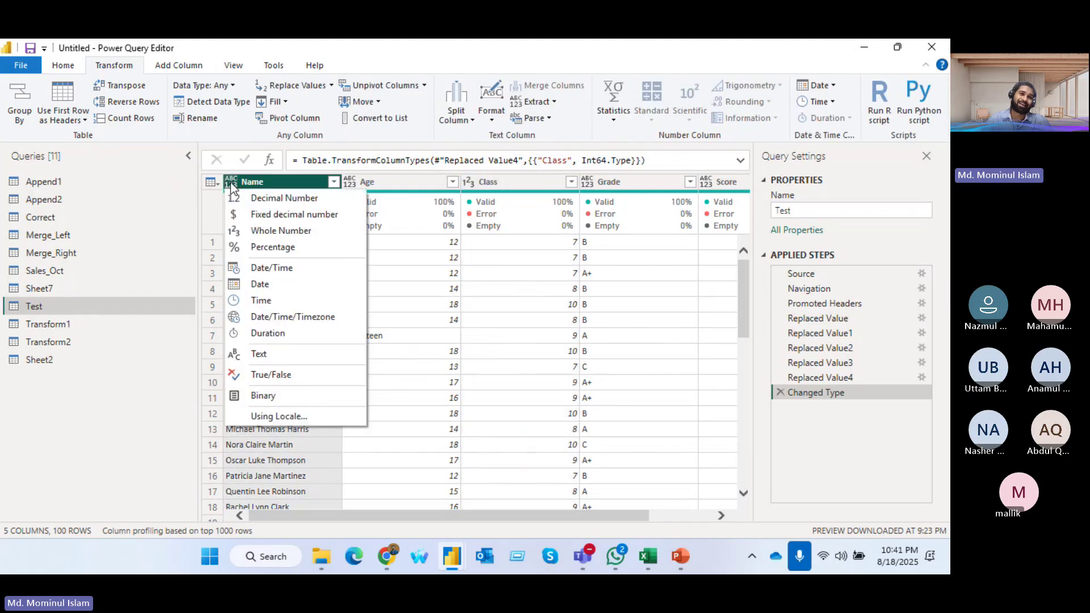
click(258, 182)
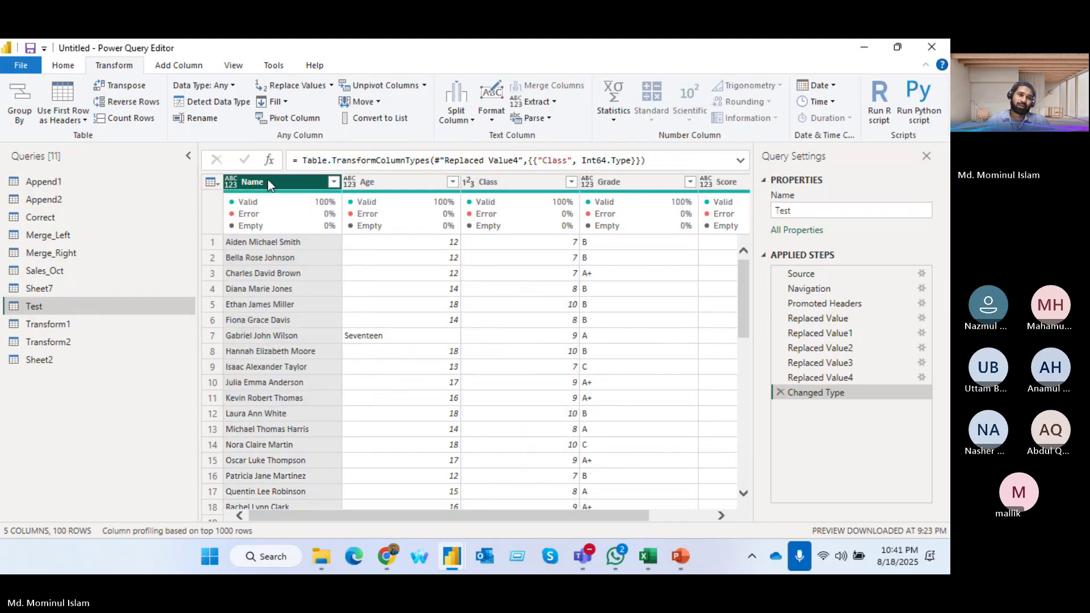
click(222, 101)
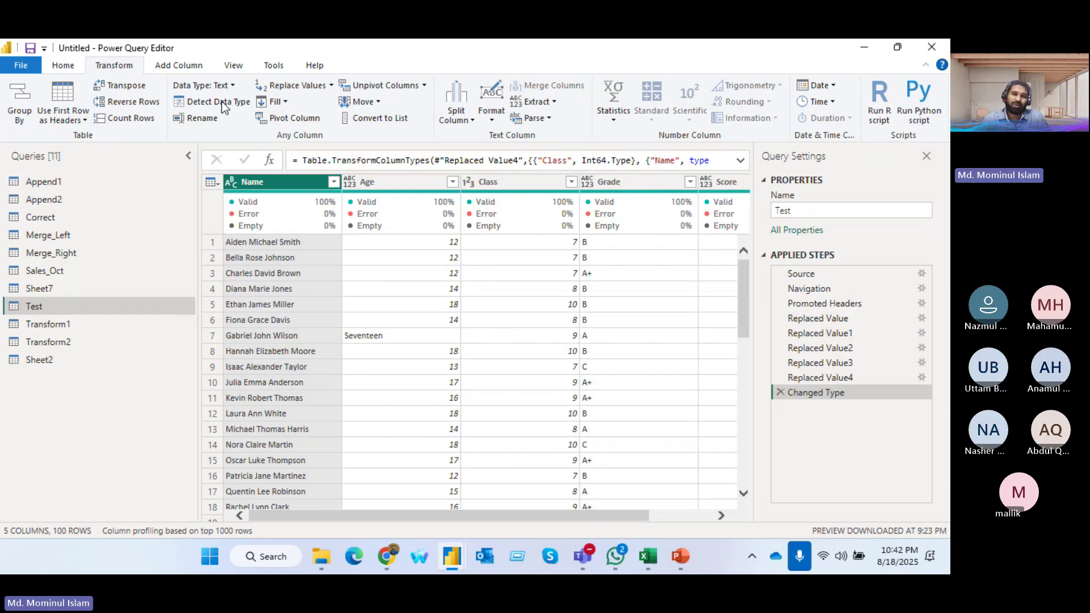
- Check the distinct values of the Age column, and replace the value Seventeen with 17 in it
click(373, 182)
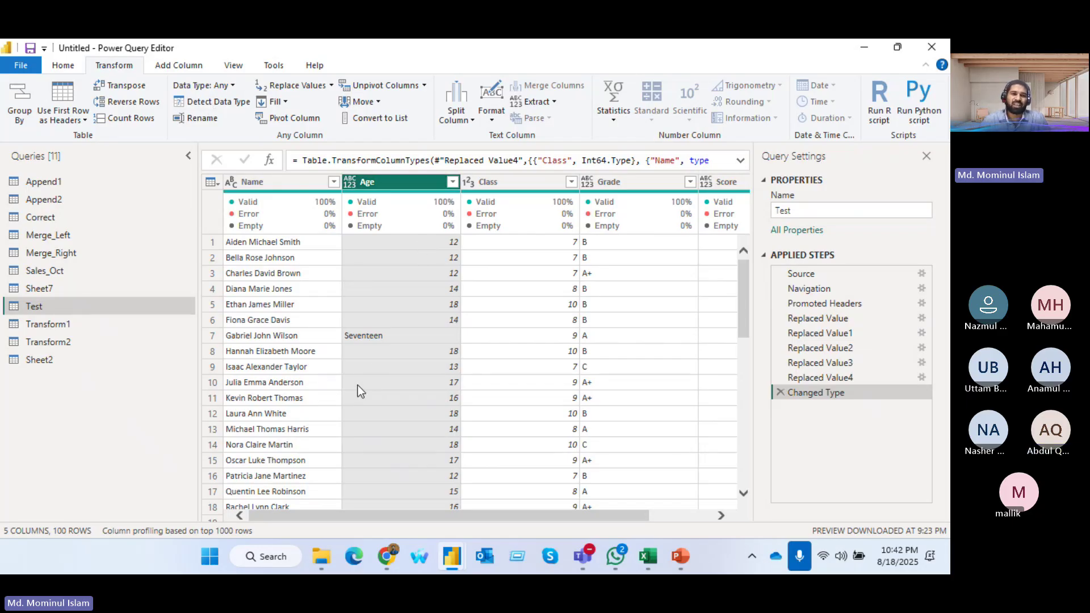
click(453, 182)
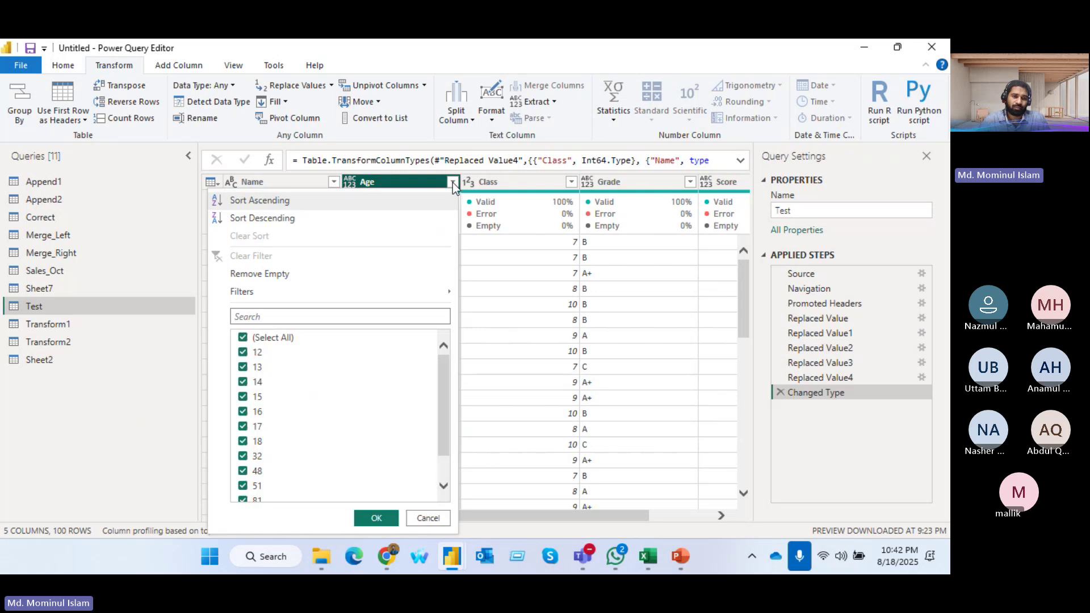
scroll(346, 410, down, 2)
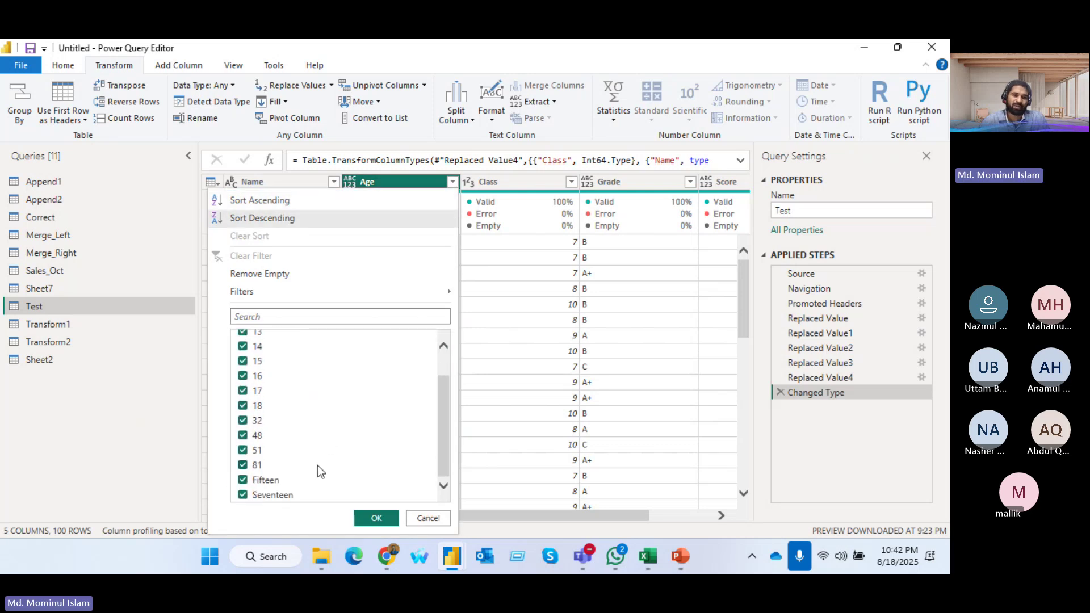
click(575, 372)
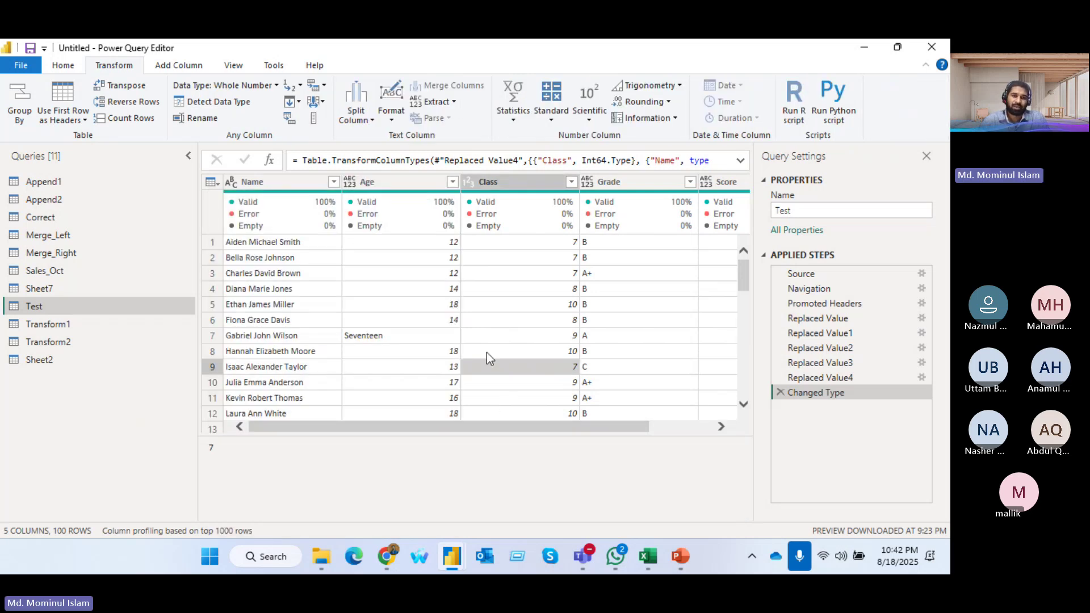
click(377, 336)
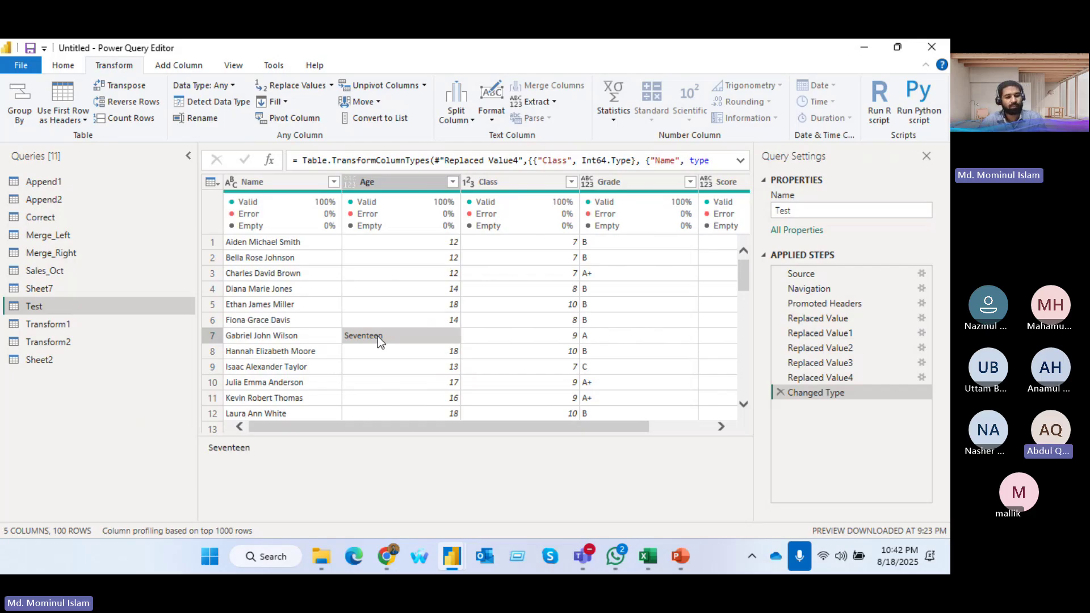
right_click(377, 336)
key(Escape)
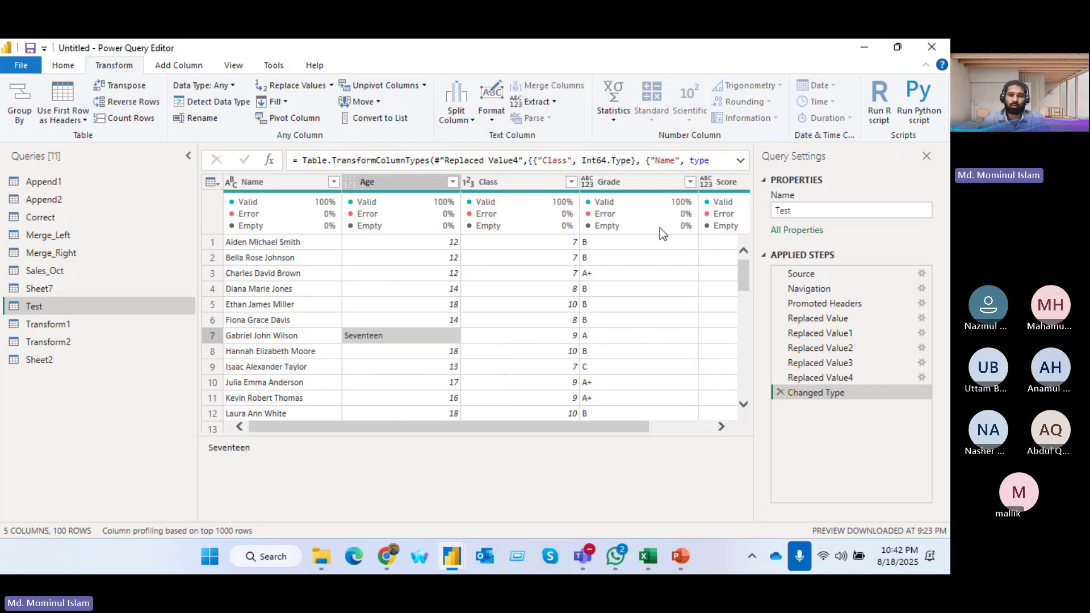
click(64, 66)
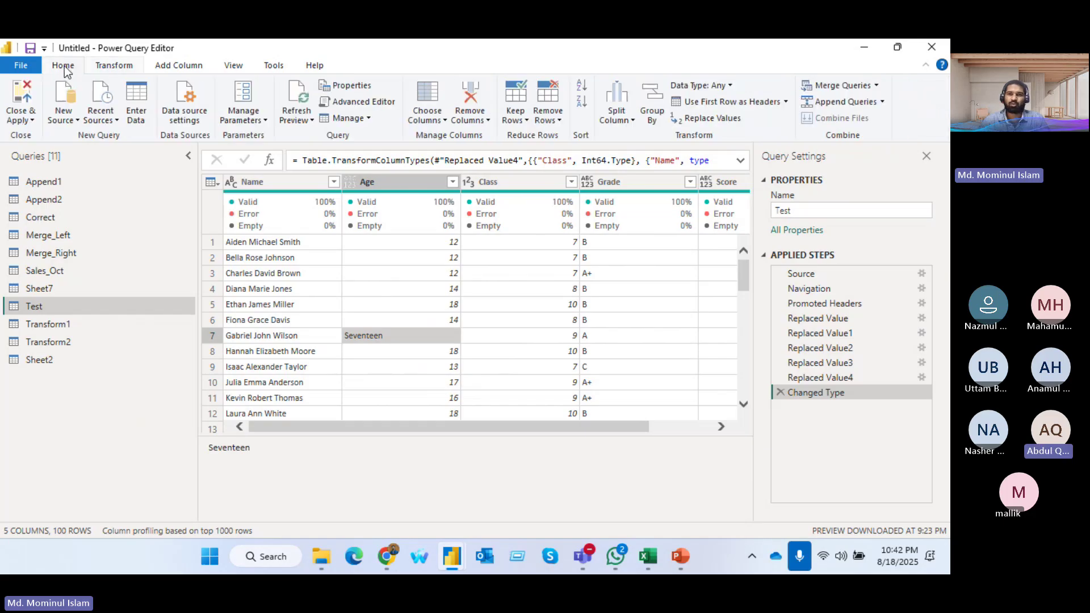
click(704, 117)
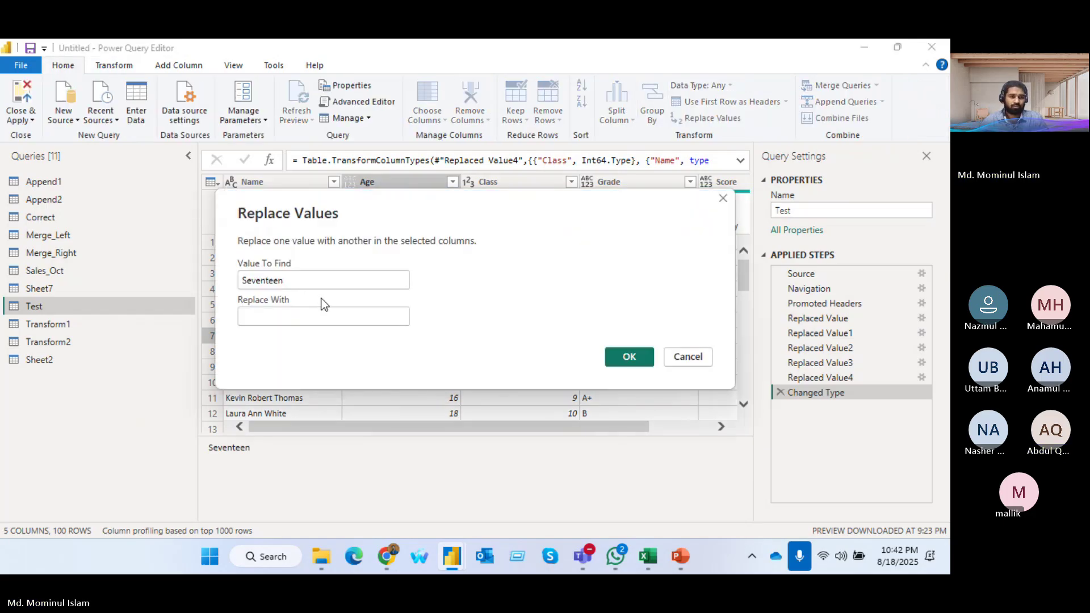
drag(292, 281, 205, 281)
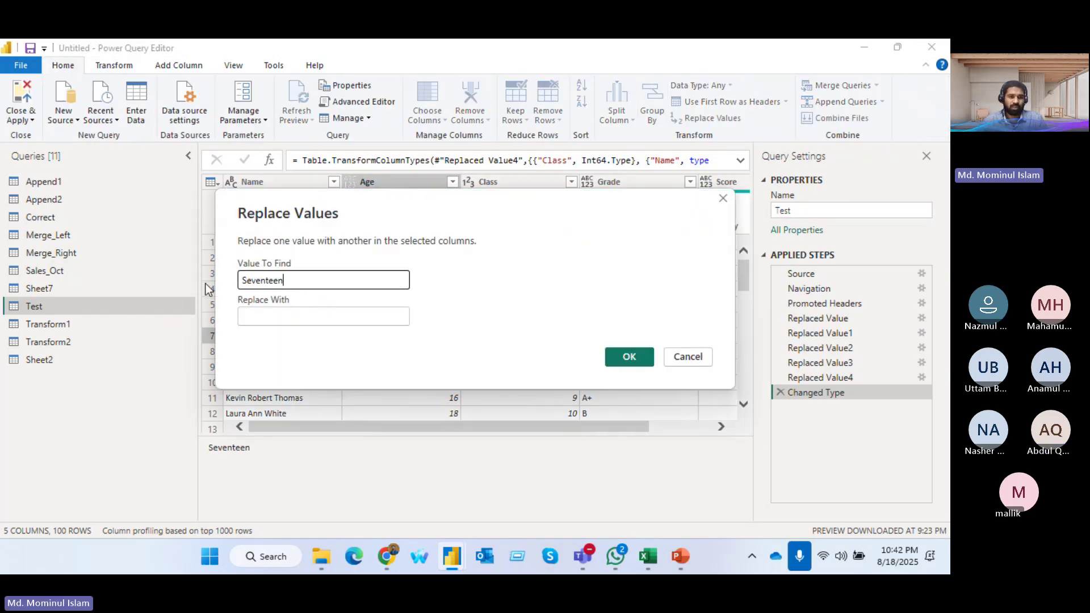
click(266, 318)
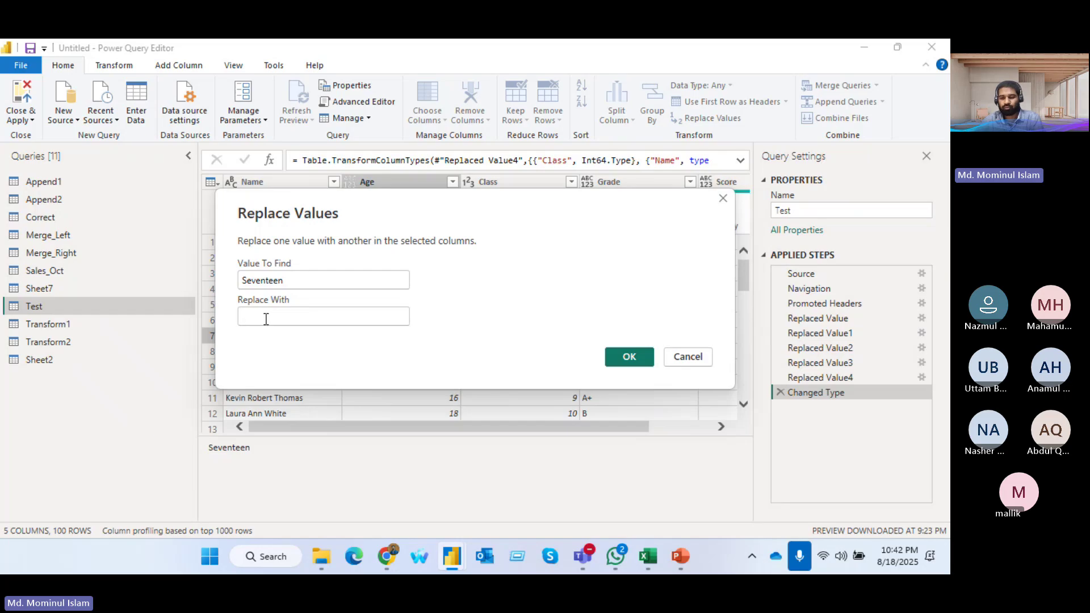
text(17)
click(617, 353)
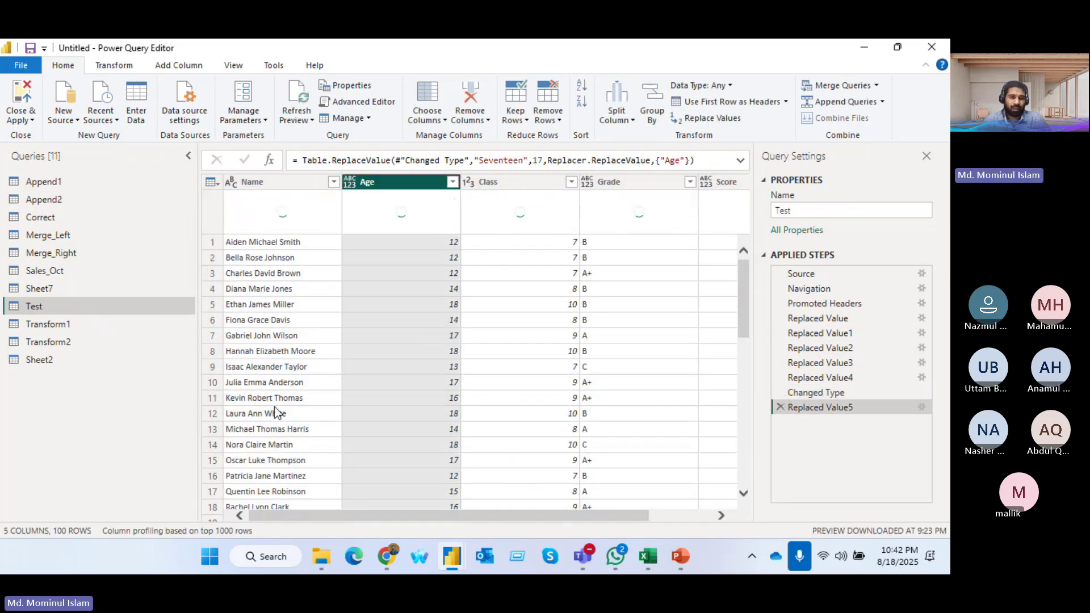
- Replace the value Fifteen with 15 in the Age column, and detect the column's data type automatically
scroll(411, 357, down, 15)
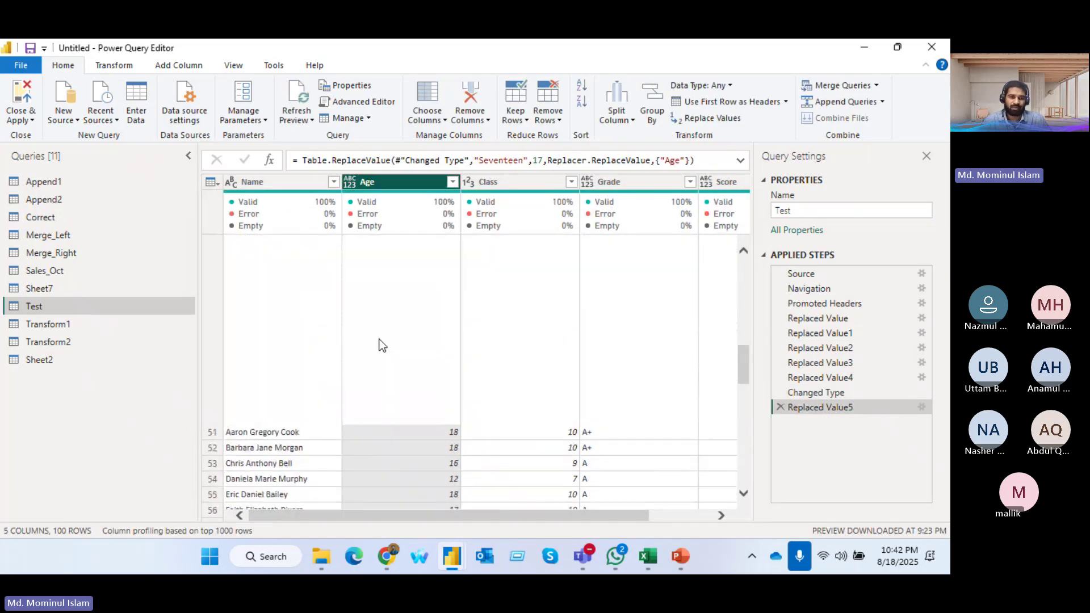
click(366, 277)
right_click(367, 276)
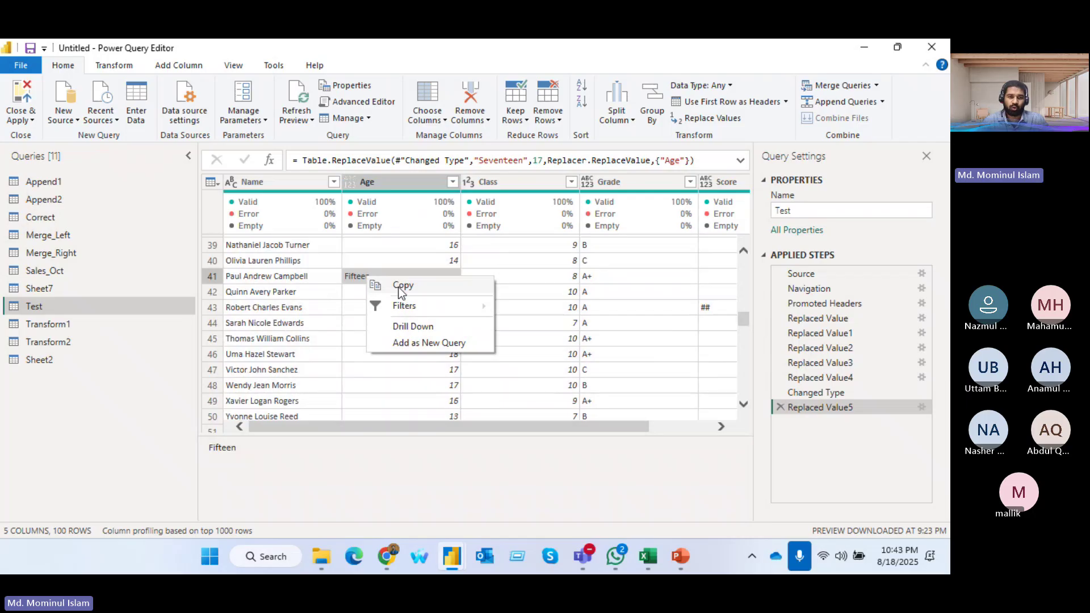
click(399, 285)
click(704, 117)
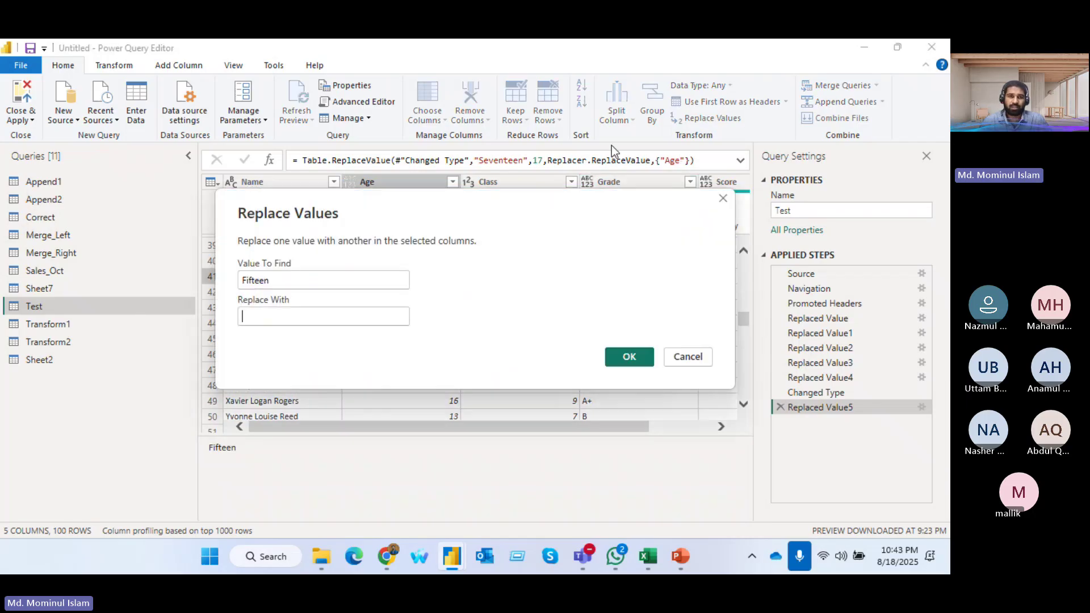
click(321, 315)
text(15)
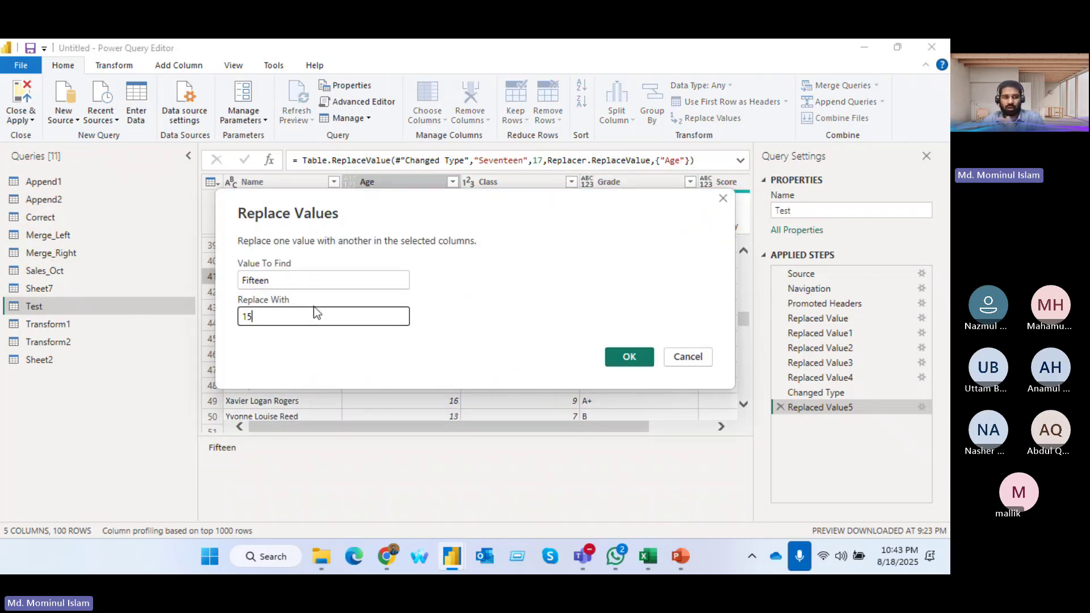
click(629, 355)
click(113, 66)
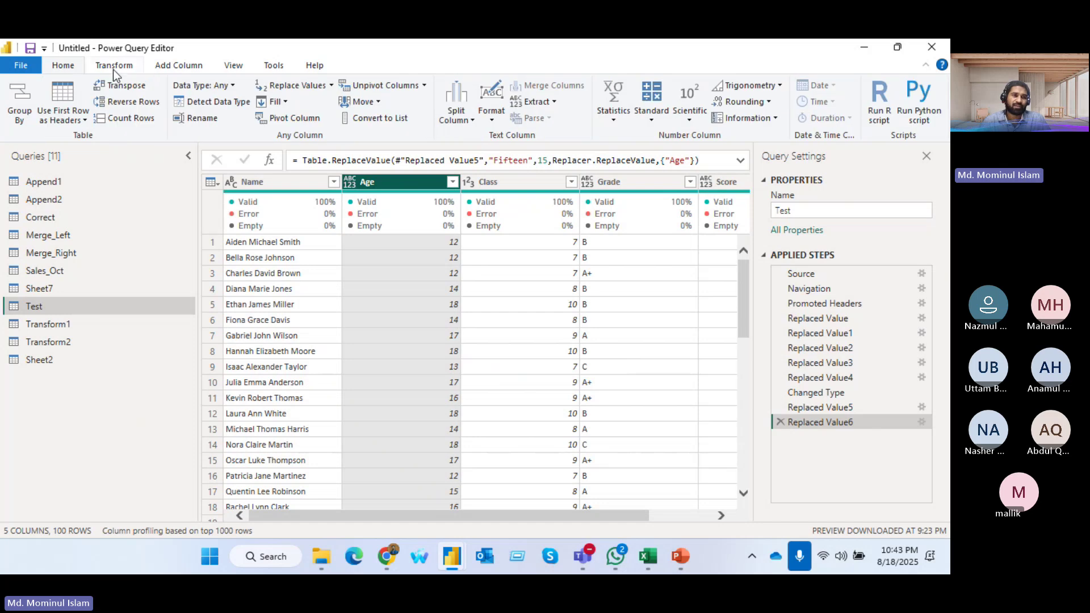
click(223, 105)
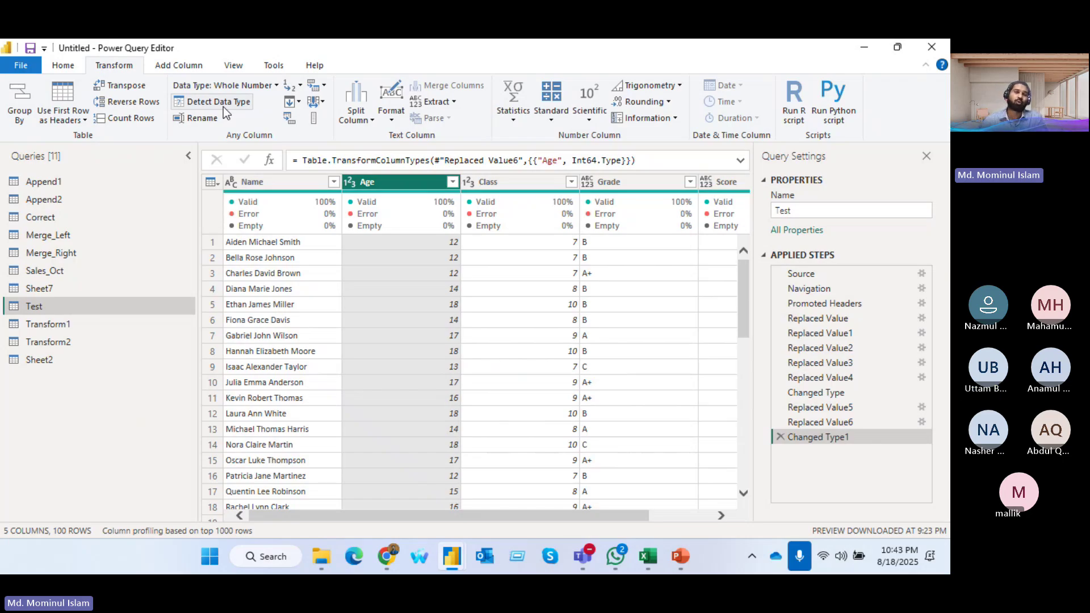
- Delete the applied steps for the Age column's type change and its two value replacements
click(781, 436)
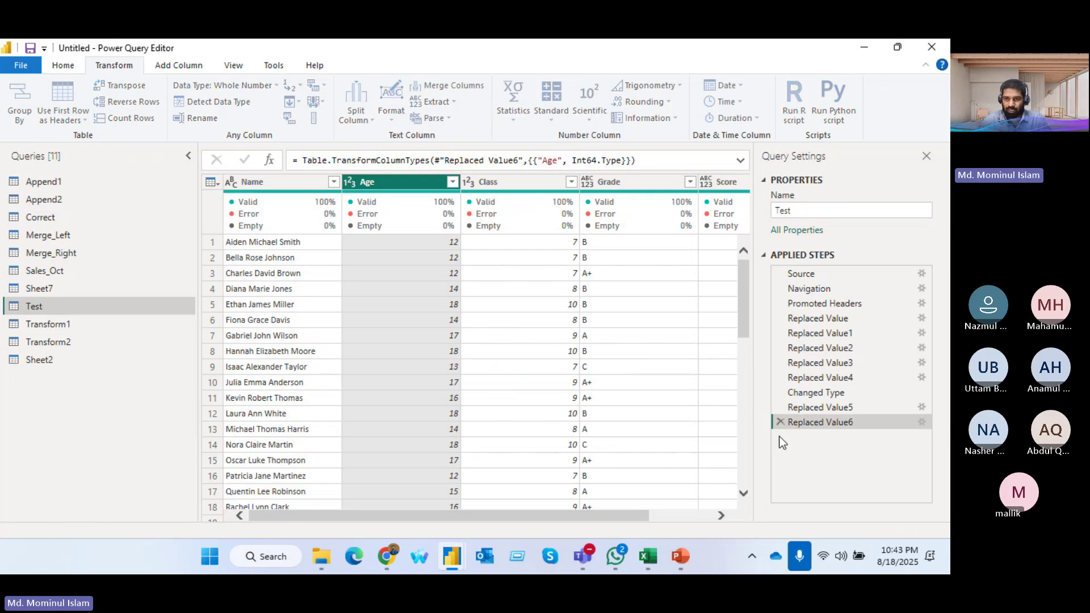
click(780, 423)
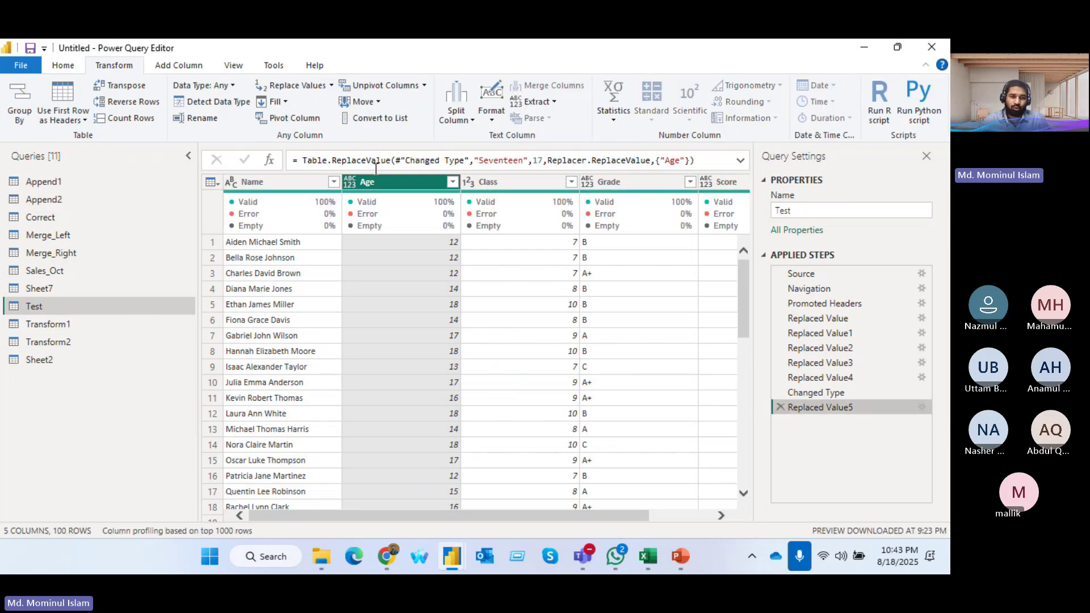
click(780, 407)
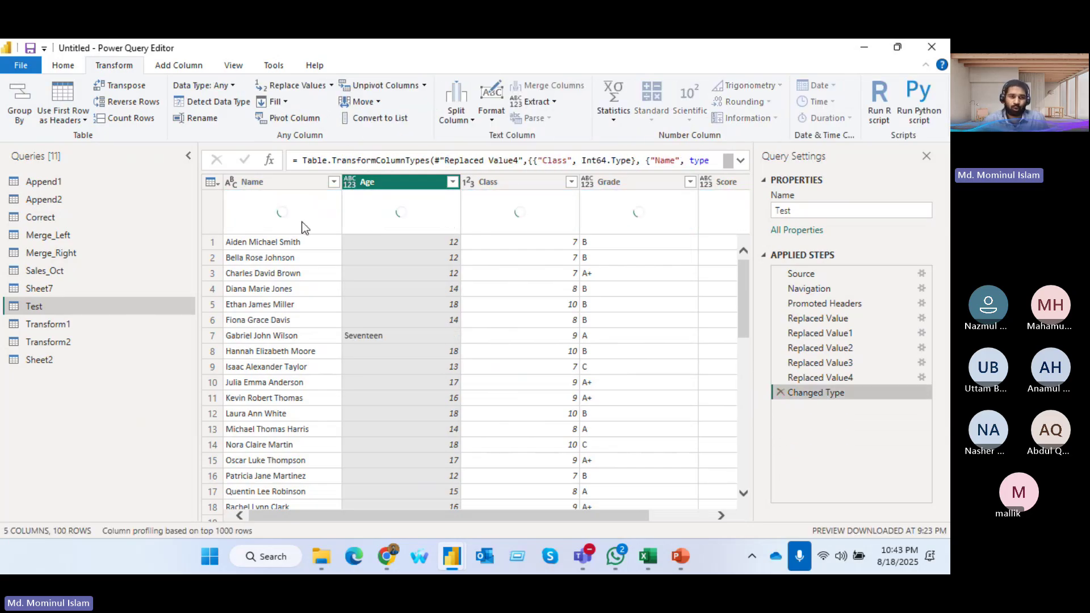
- Change the Age column's data type to Decimal Number and check the column's quality statistics
click(351, 184)
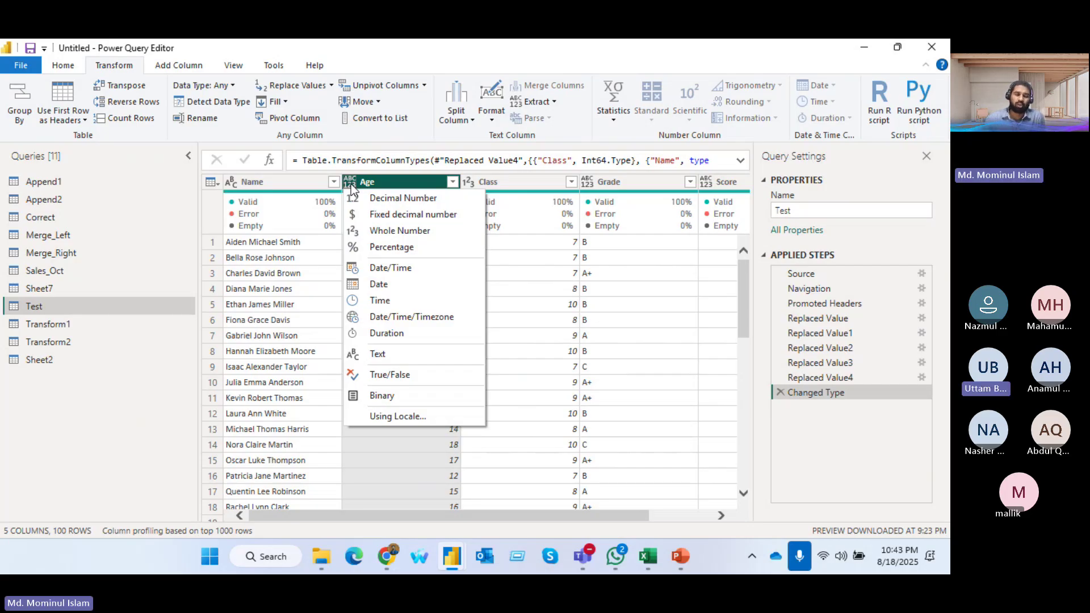
click(381, 199)
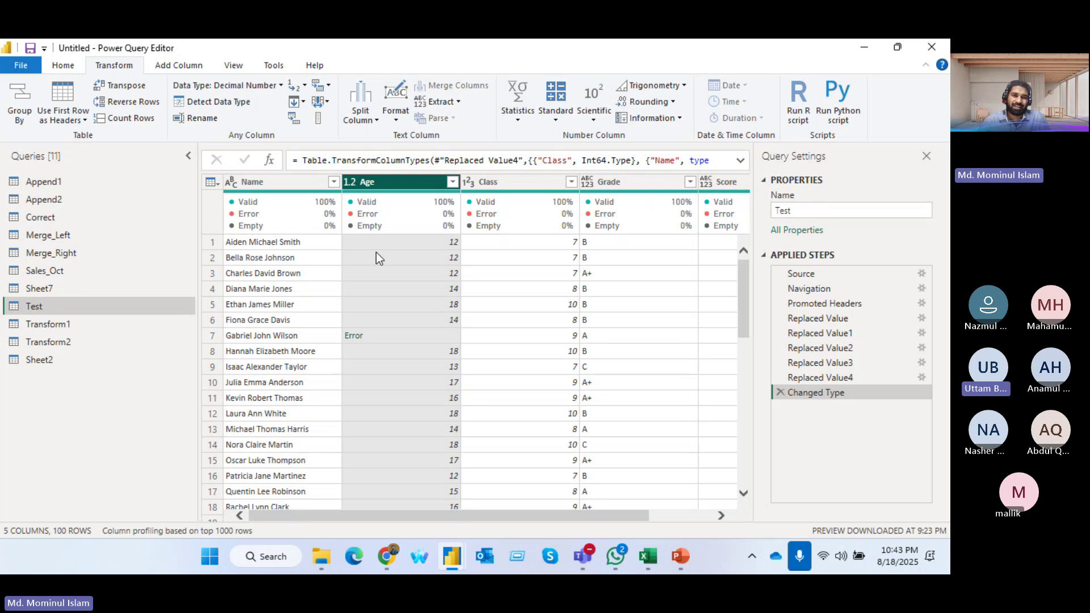
mouse_move(457, 210)
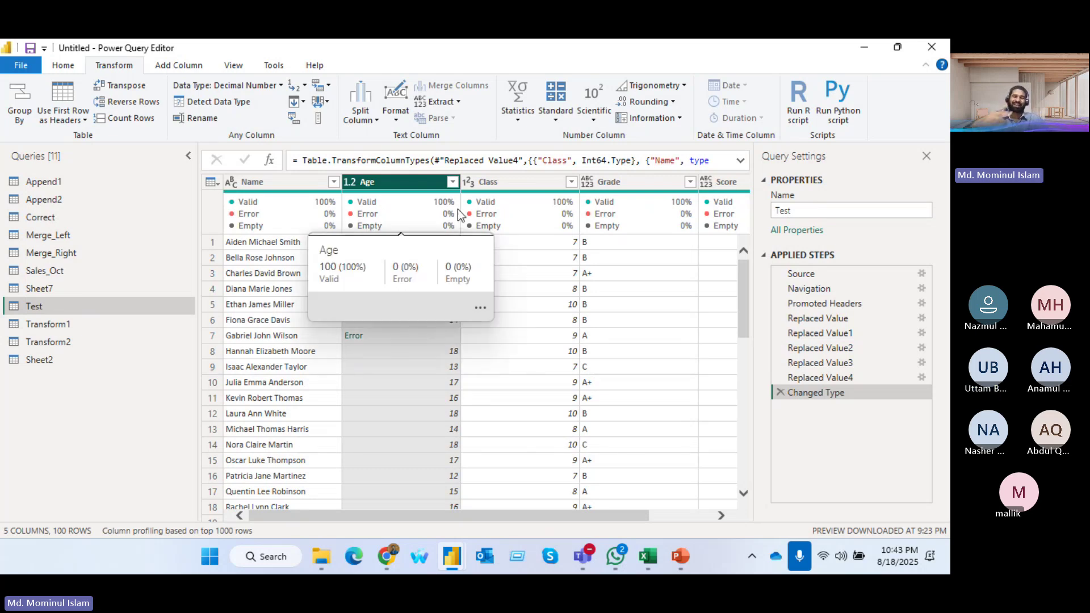
click(491, 182)
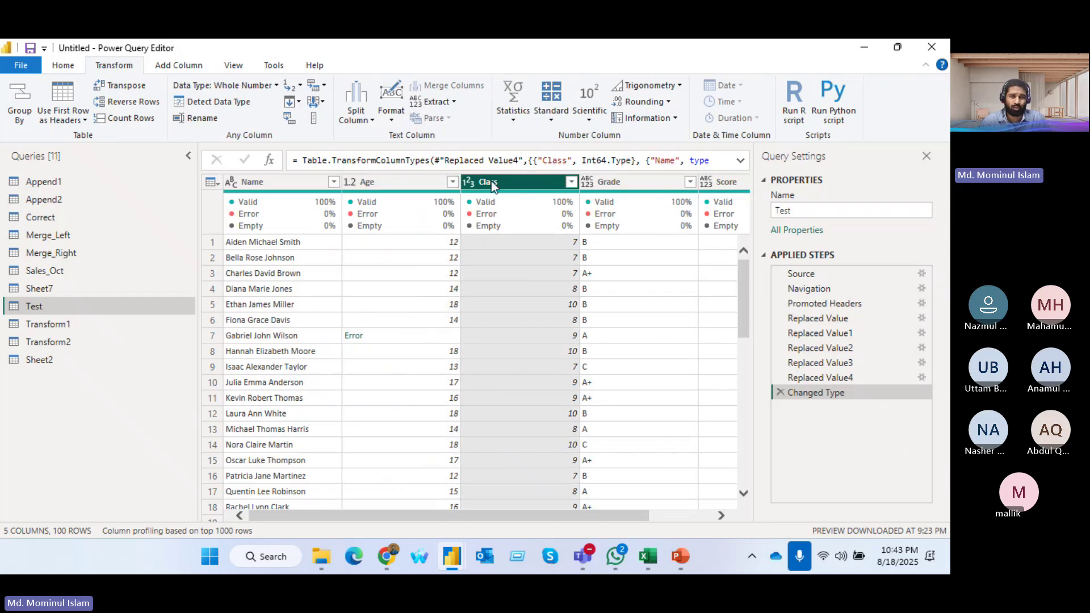
click(360, 185)
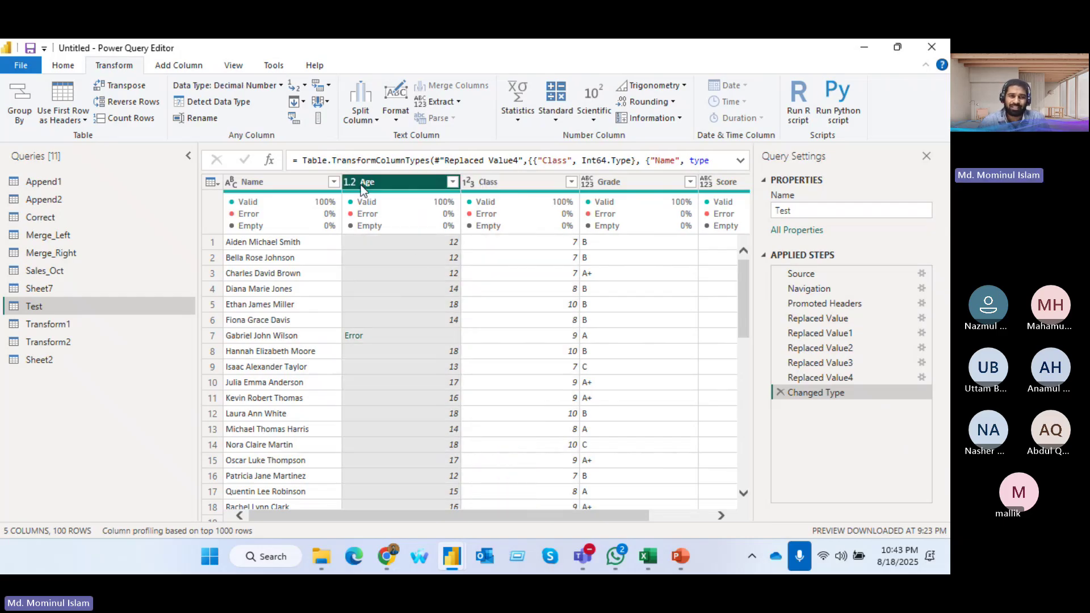
- Examine the Age column's filter list and its rows for errors and implausible ages
scroll(374, 379, down, 10)
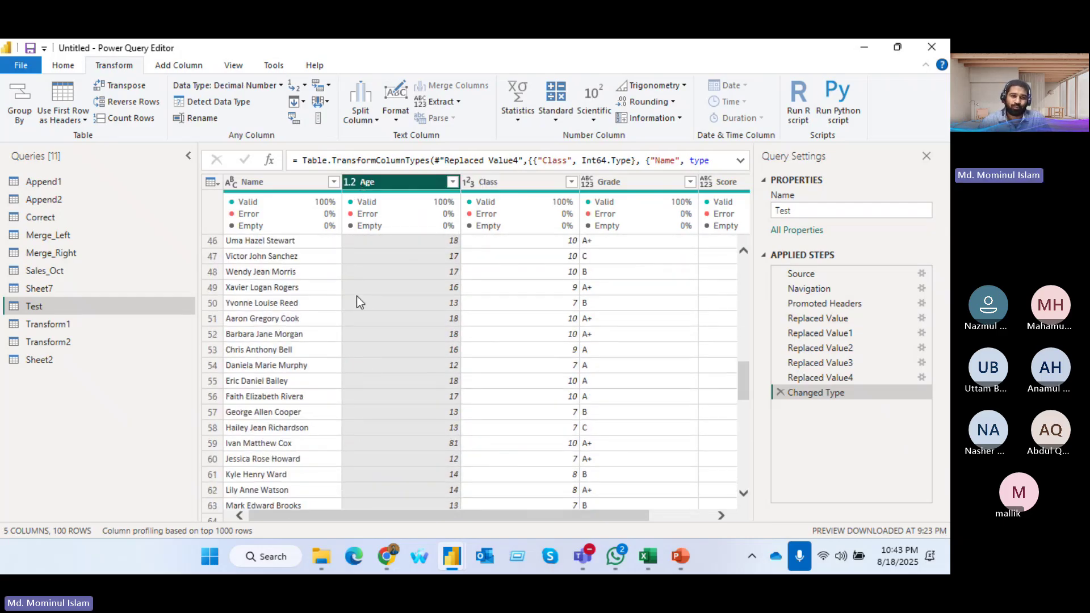
click(452, 182)
scroll(267, 456, down, 1)
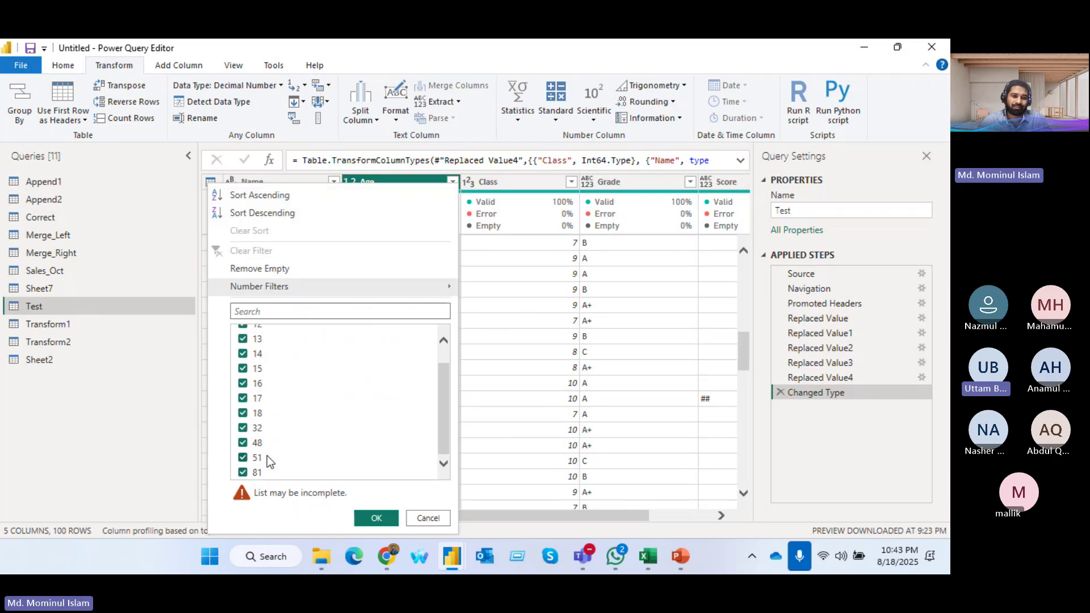
click(534, 239)
scroll(358, 285, up, 2)
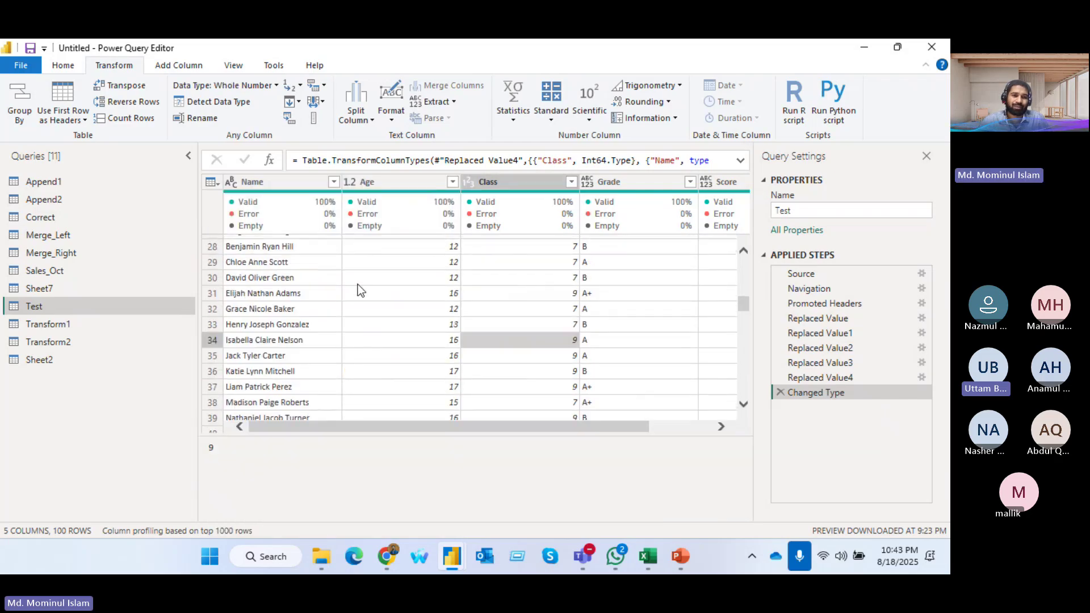
scroll(358, 284, down, 5)
scroll(366, 380, down, 15)
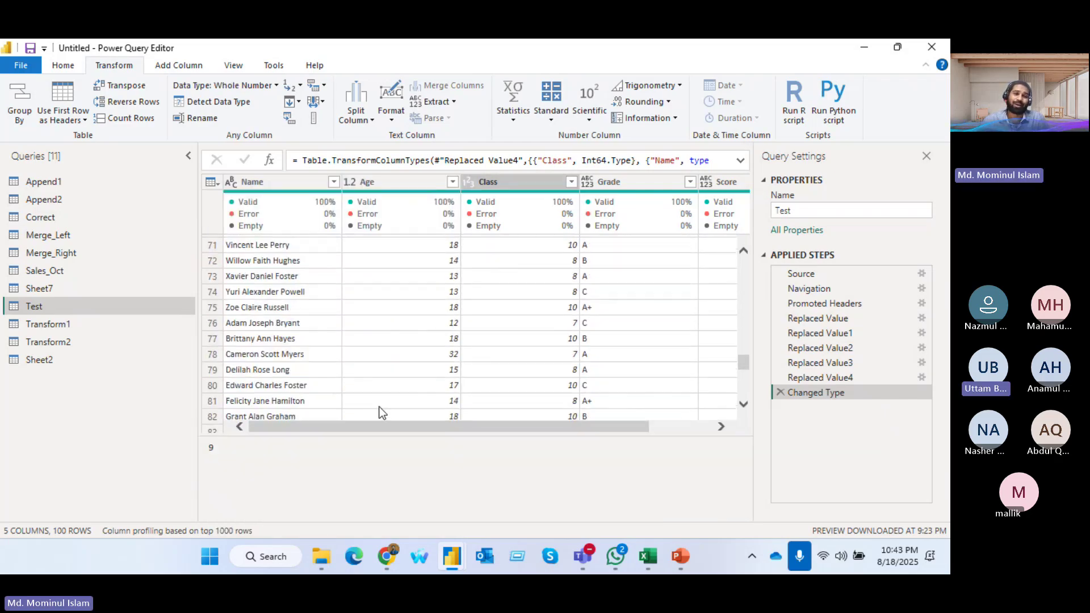
- Reload the Test query's preview and examine the Age column's quality statistics for conversion errors
scroll(380, 412, up, 20)
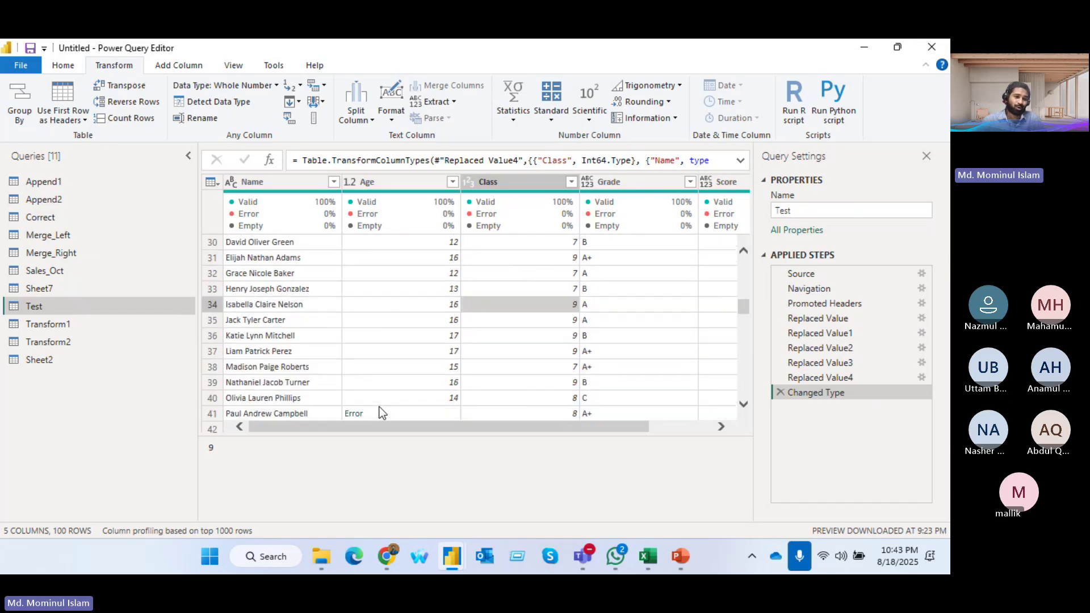
click(380, 179)
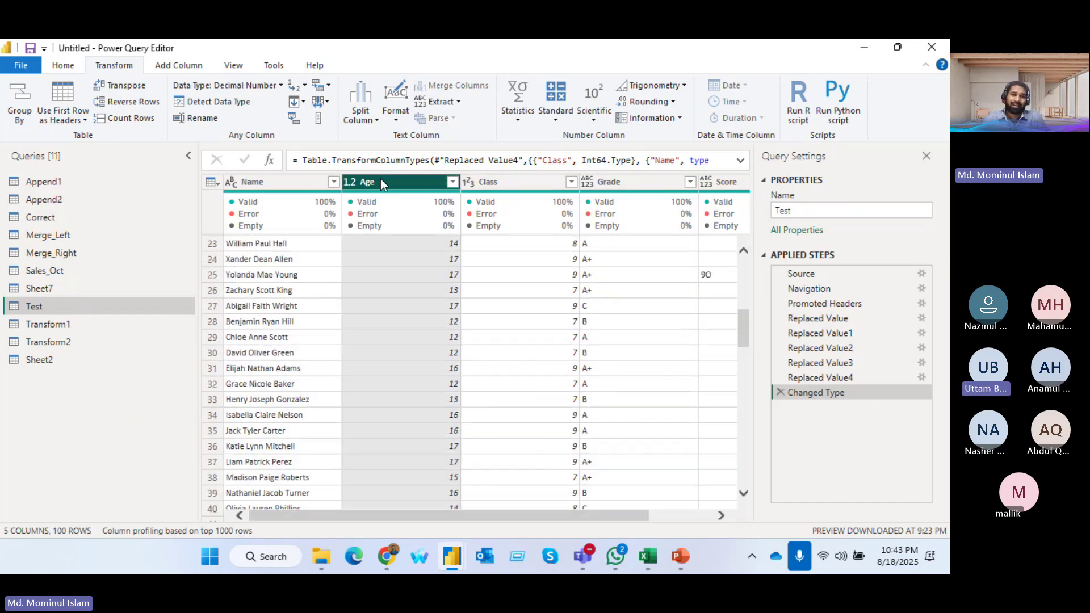
scroll(380, 349, up, 4)
scroll(381, 351, up, 3)
click(43, 324)
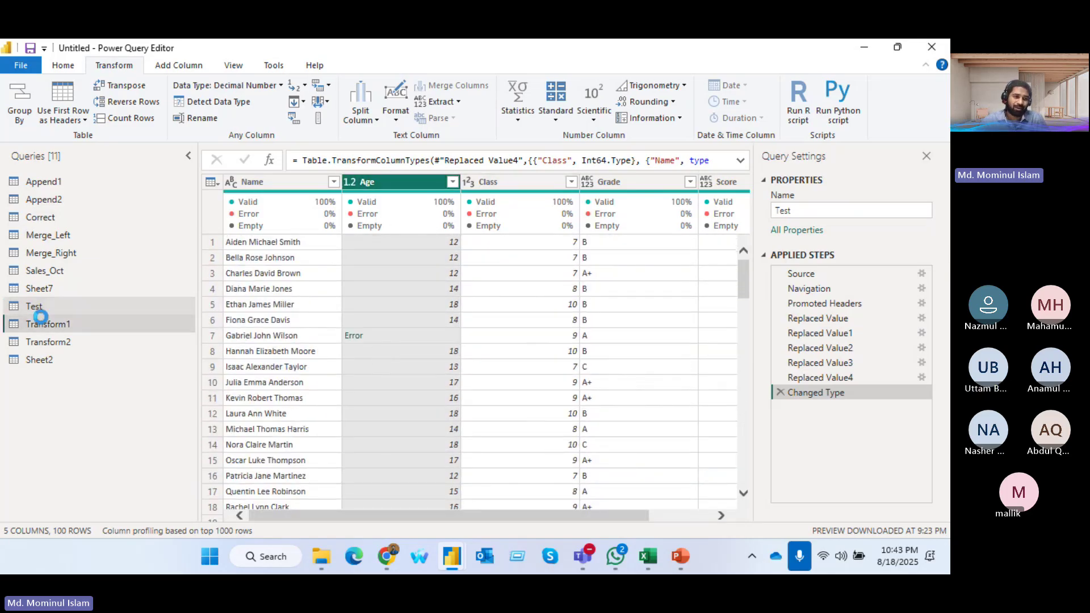
click(36, 305)
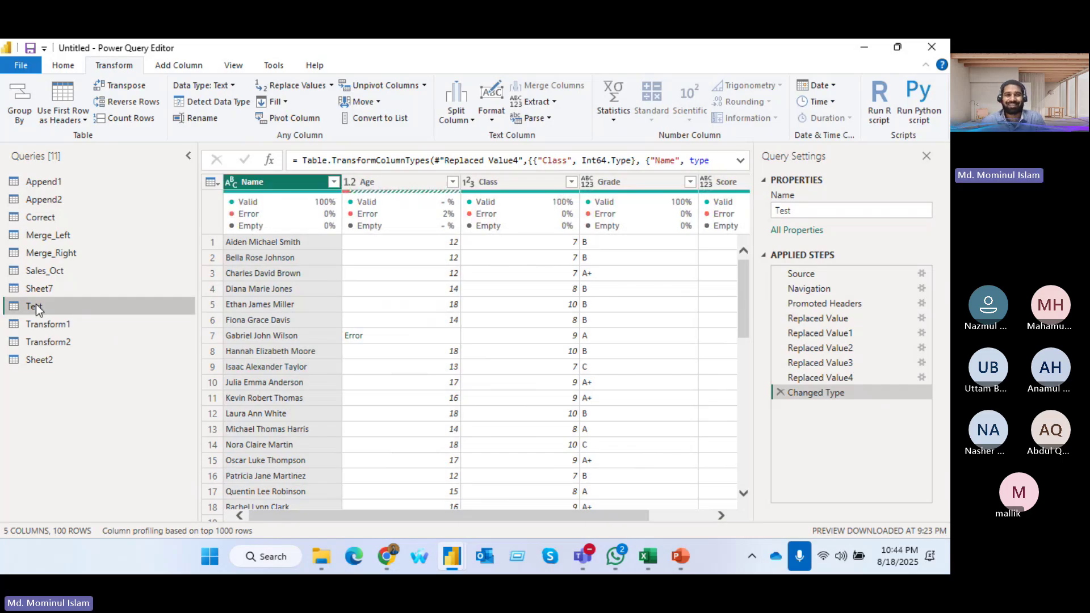
mouse_move(369, 217)
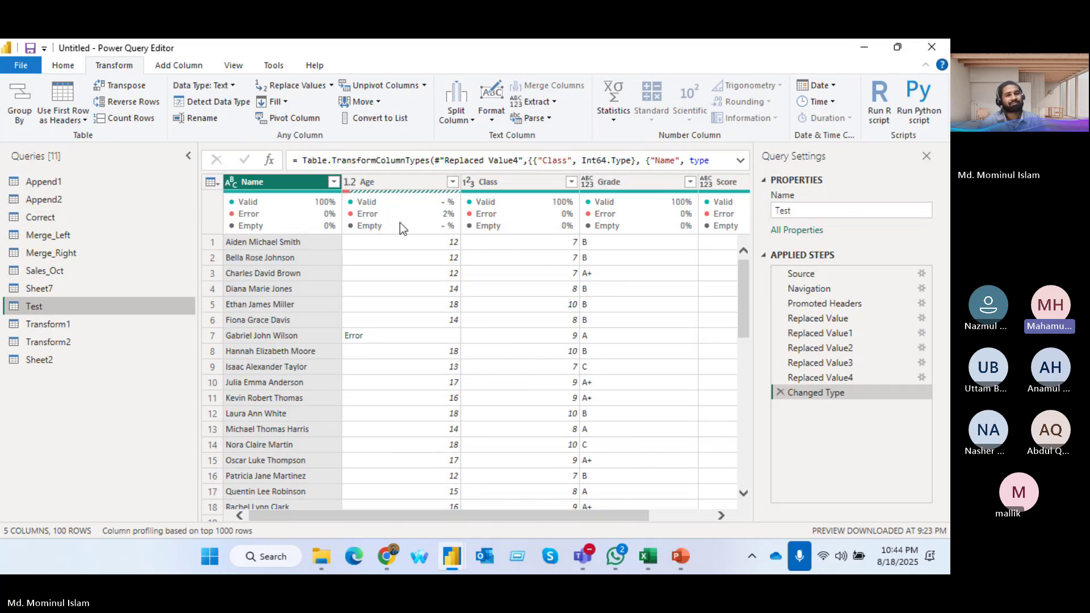
mouse_move(353, 194)
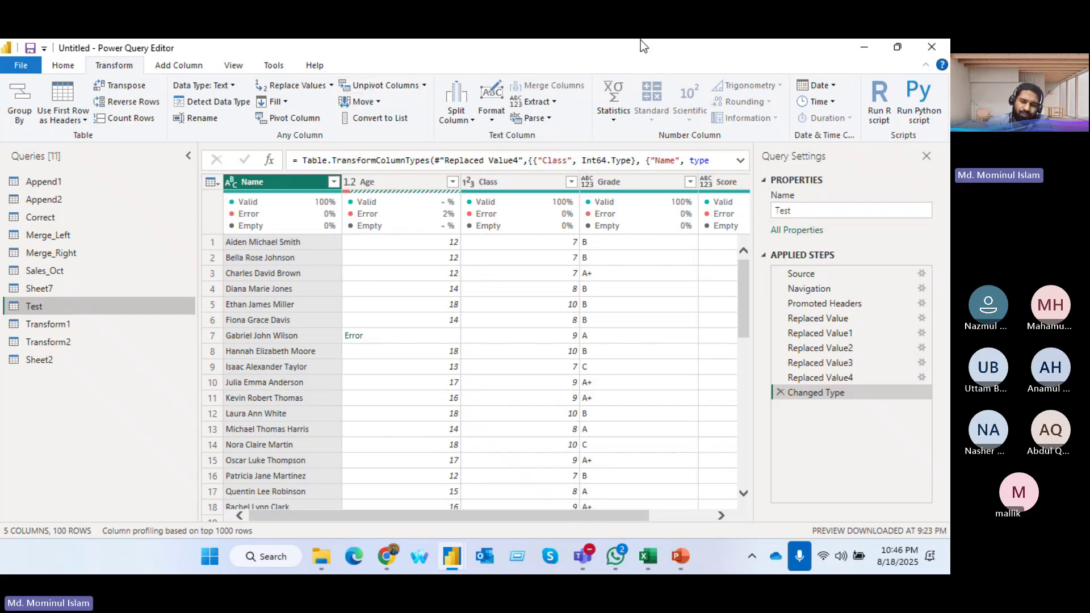
- Switch to the Training Data for transform workbook in Excel, select cells J3:J13 on Sheet2 and collapse the formula bar
mouse_move(655, 556)
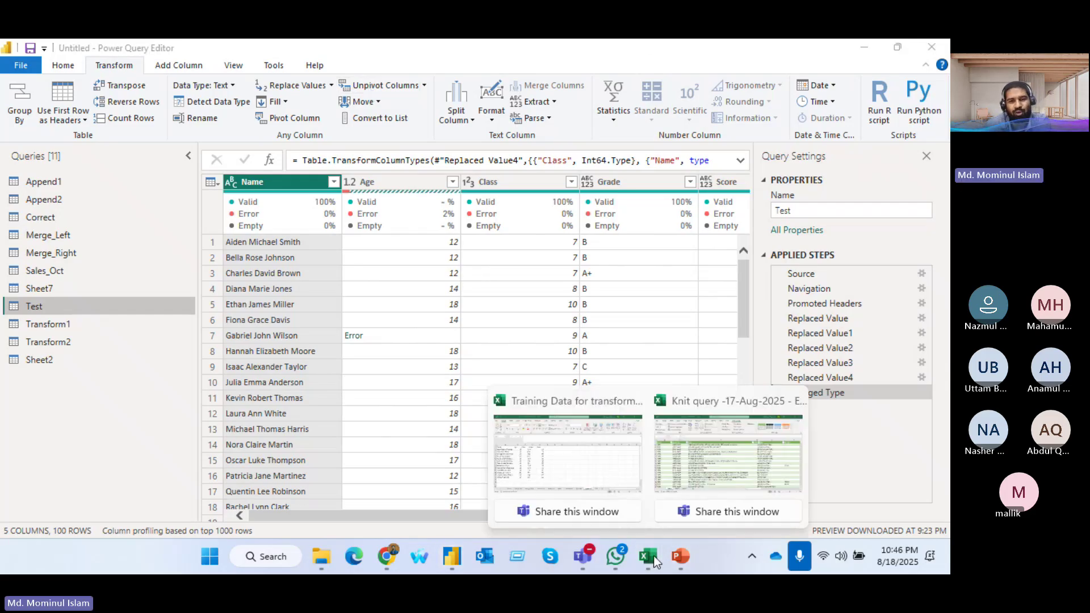
click(587, 472)
click(694, 511)
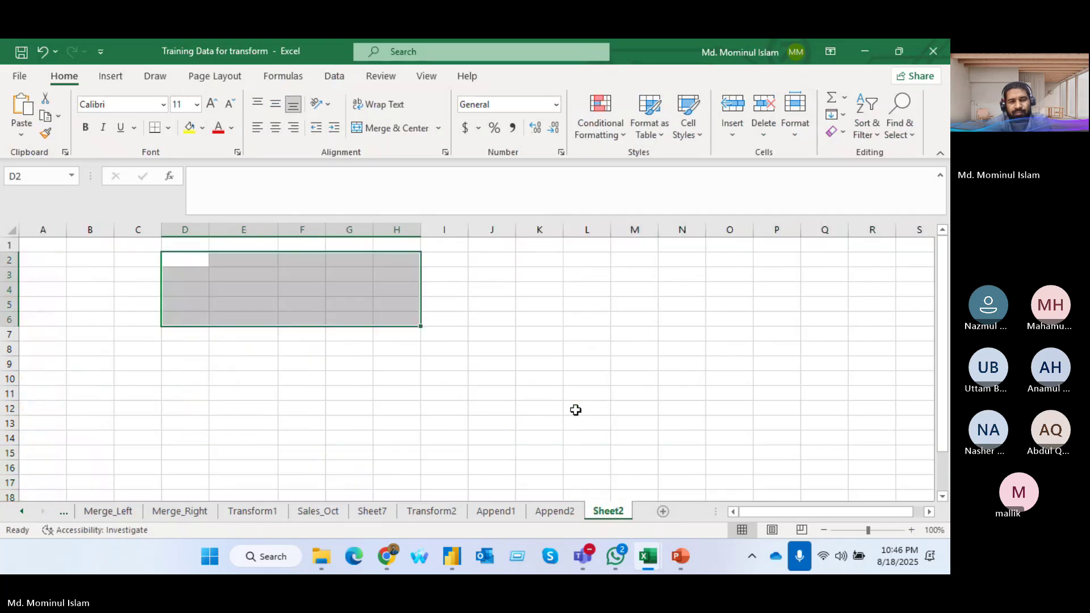
click(509, 273)
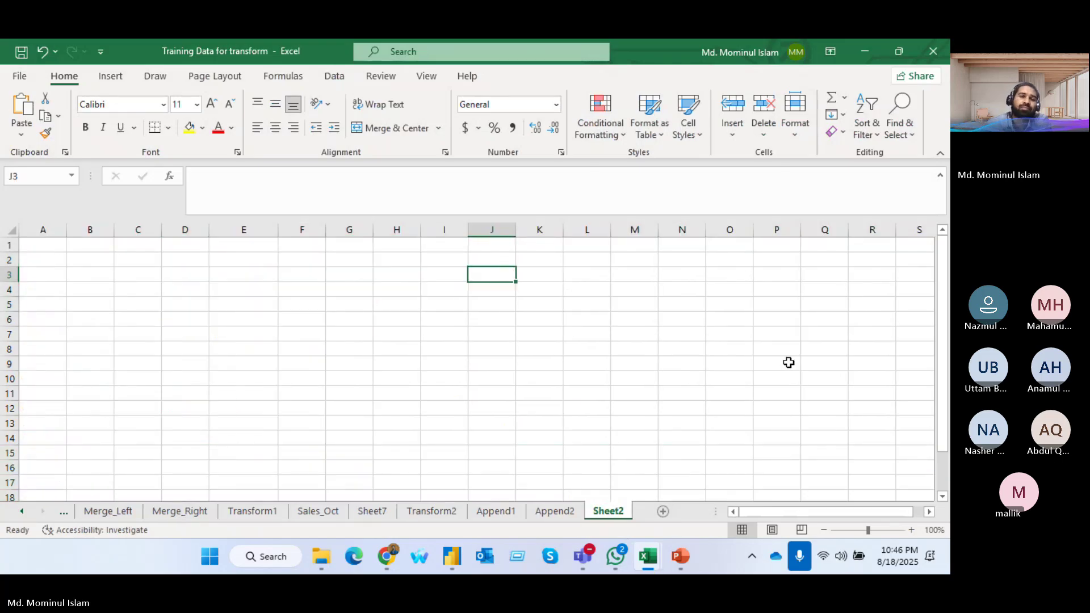
drag(491, 272, 492, 423)
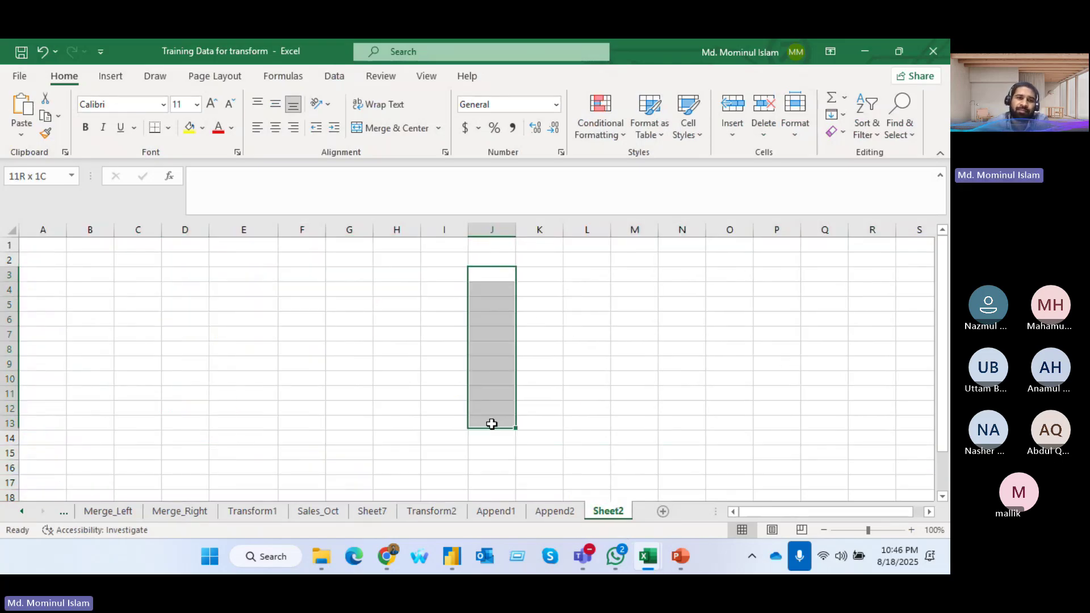
click(940, 175)
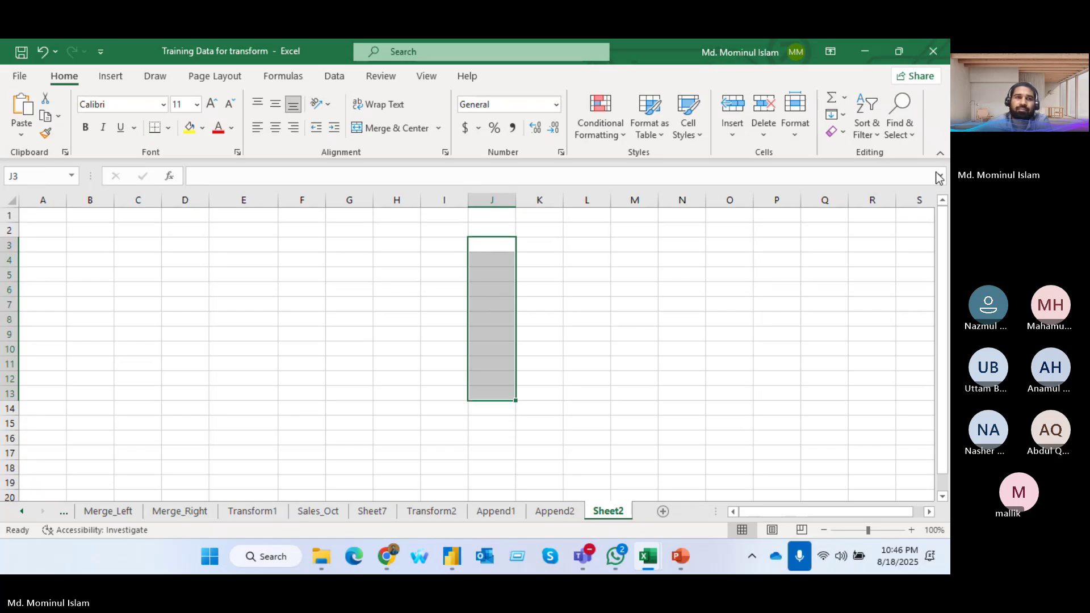
- Open the data validation settings for cells J3:J13 and allow only whole numbers
click(336, 77)
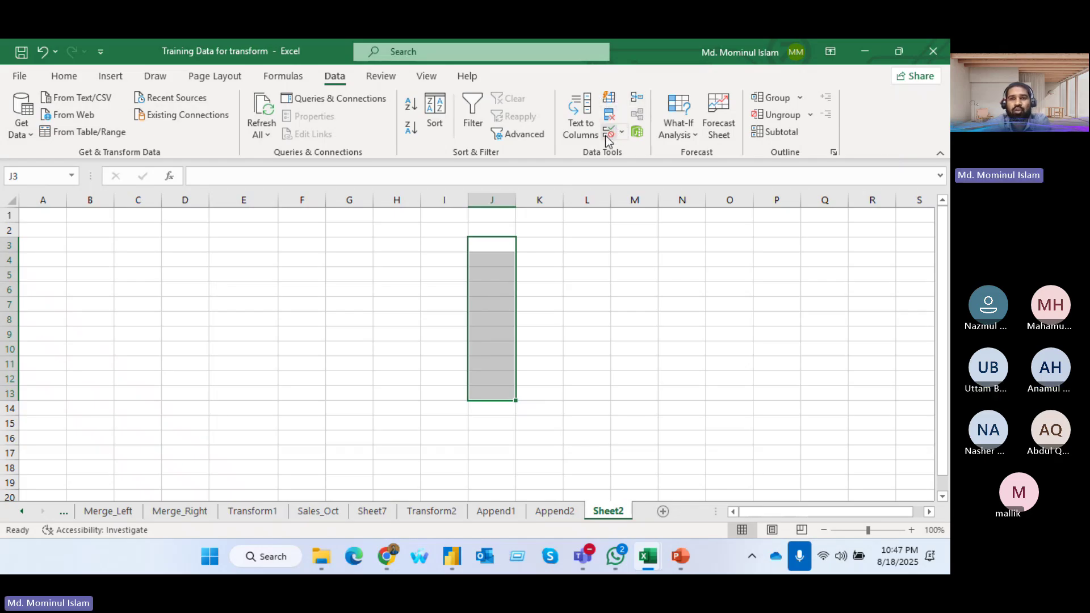
click(623, 133)
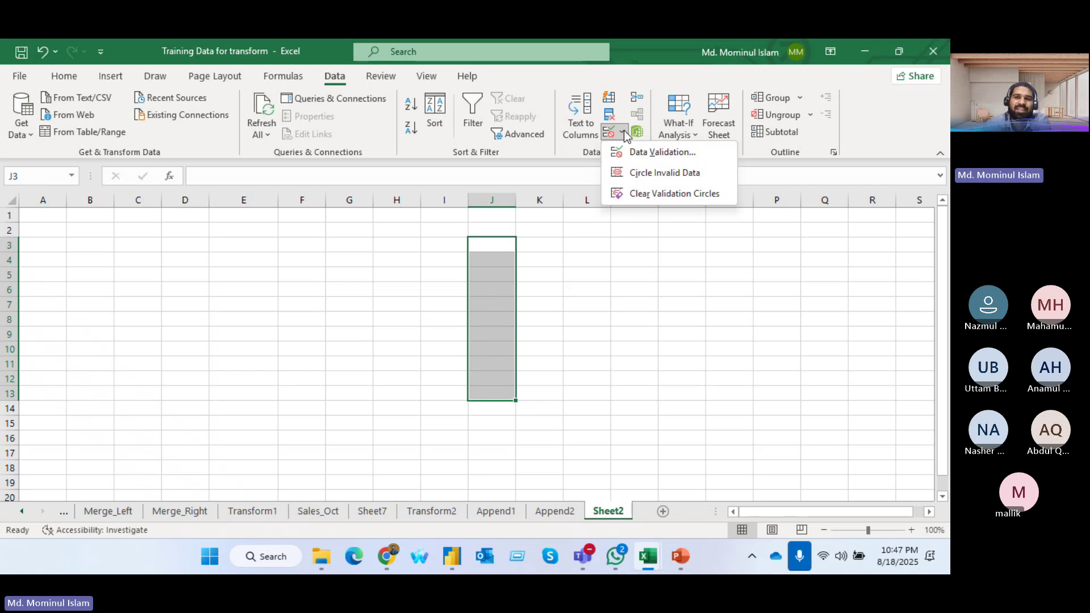
click(664, 154)
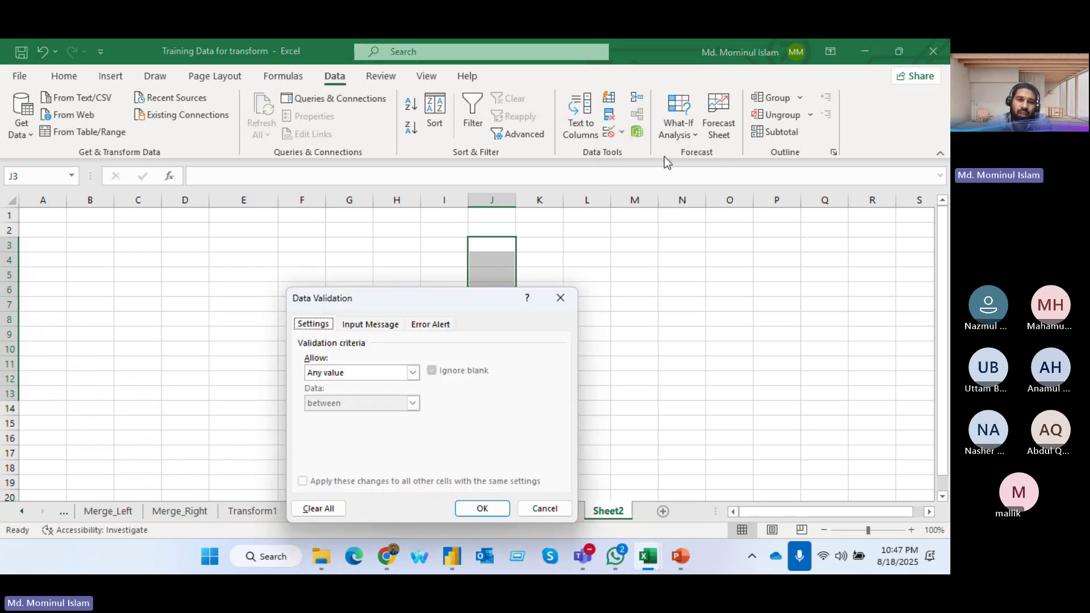
drag(369, 301, 149, 191)
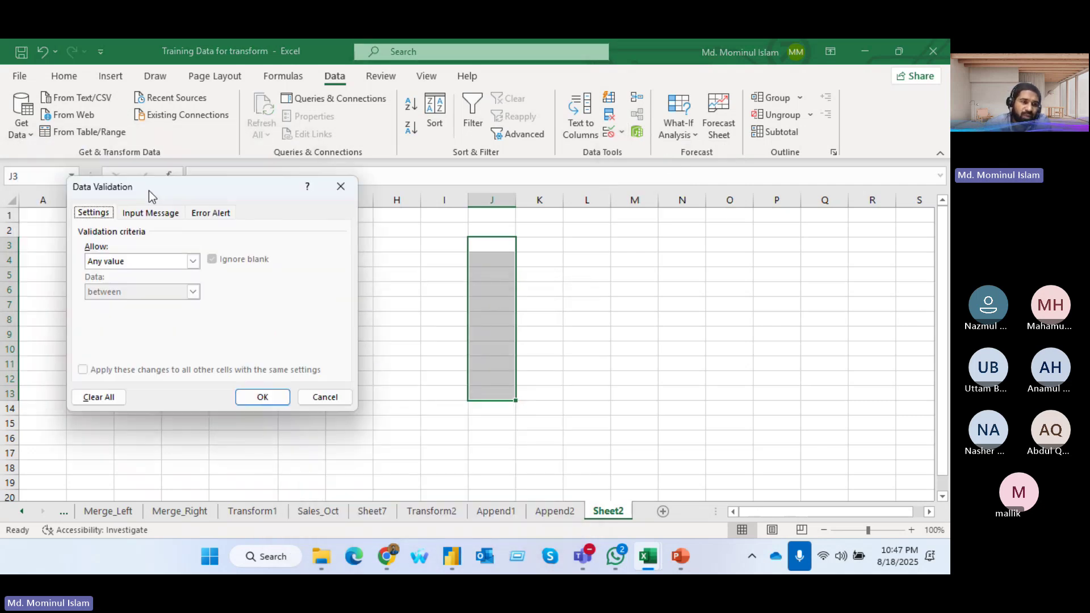
click(193, 261)
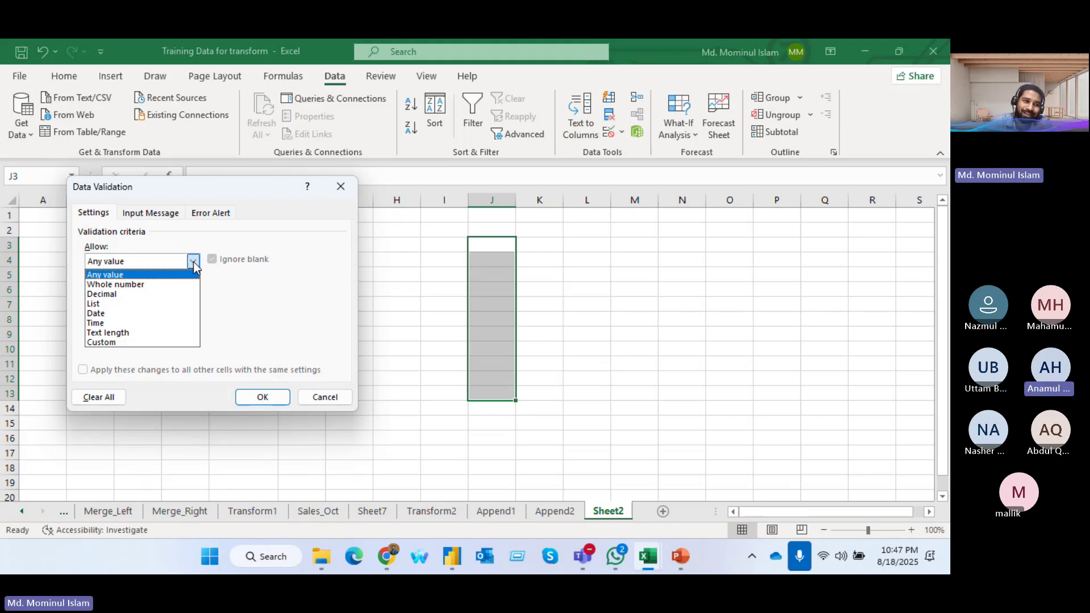
click(135, 285)
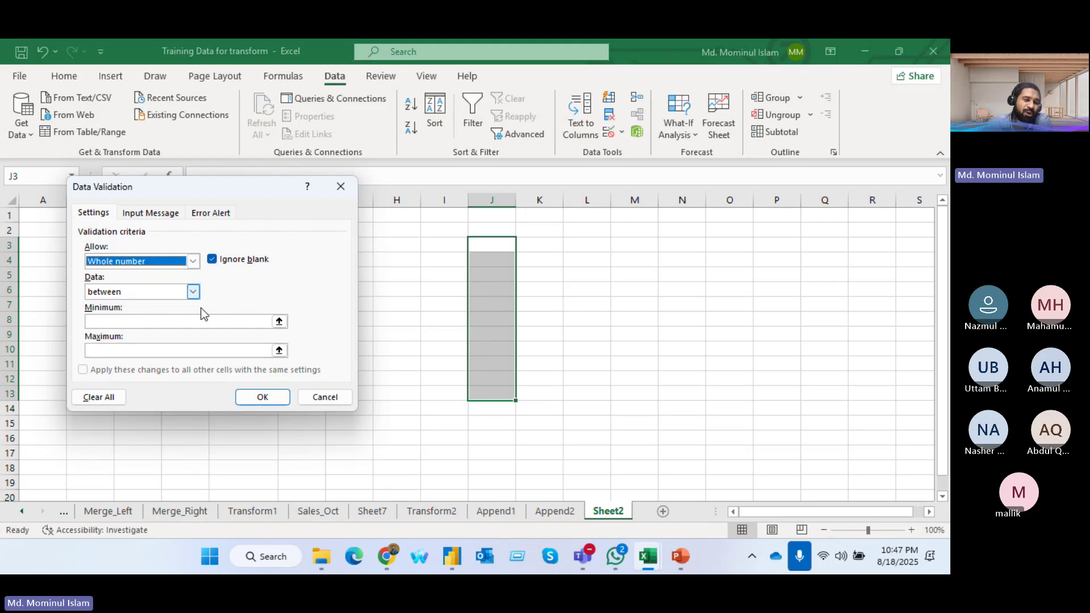
- Set the validation rule's minimum to 10 and maximum to 1000, and apply it to the selected cells
click(263, 397)
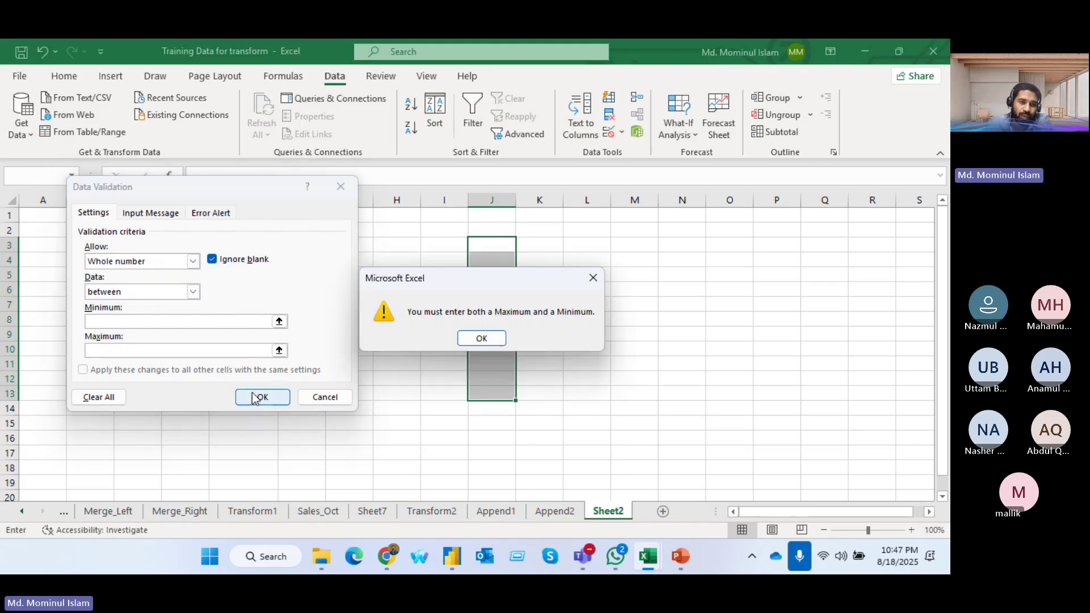
click(595, 280)
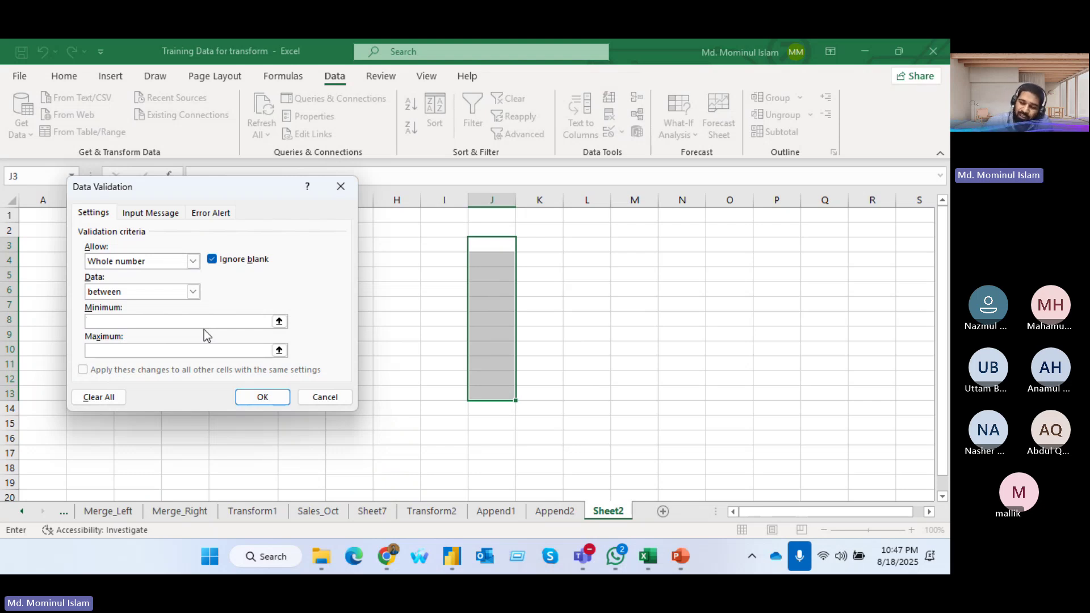
text(10)
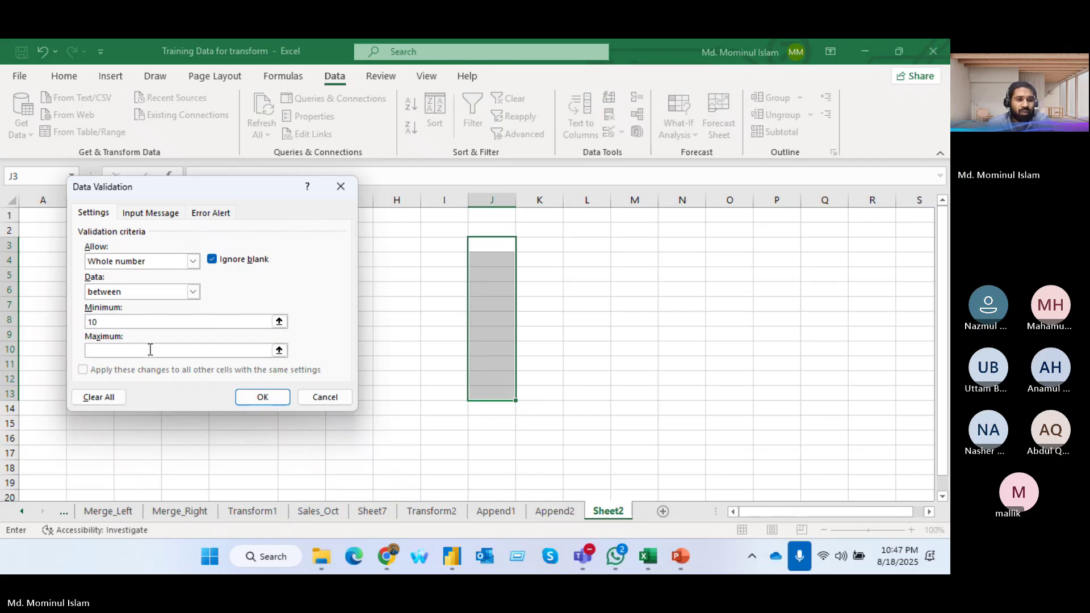
click(149, 351)
text(1000)
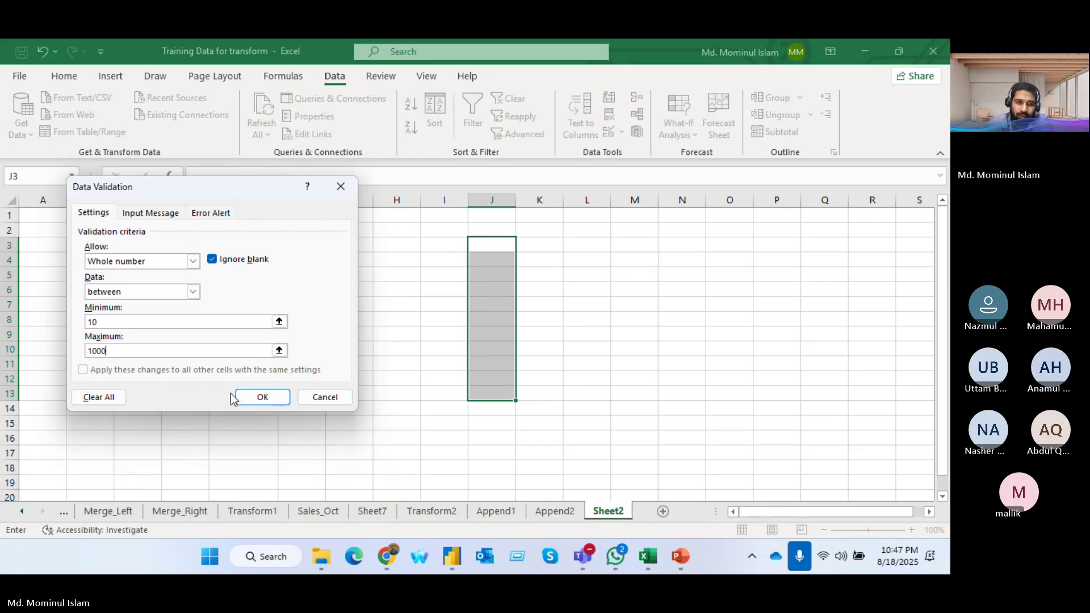
click(250, 403)
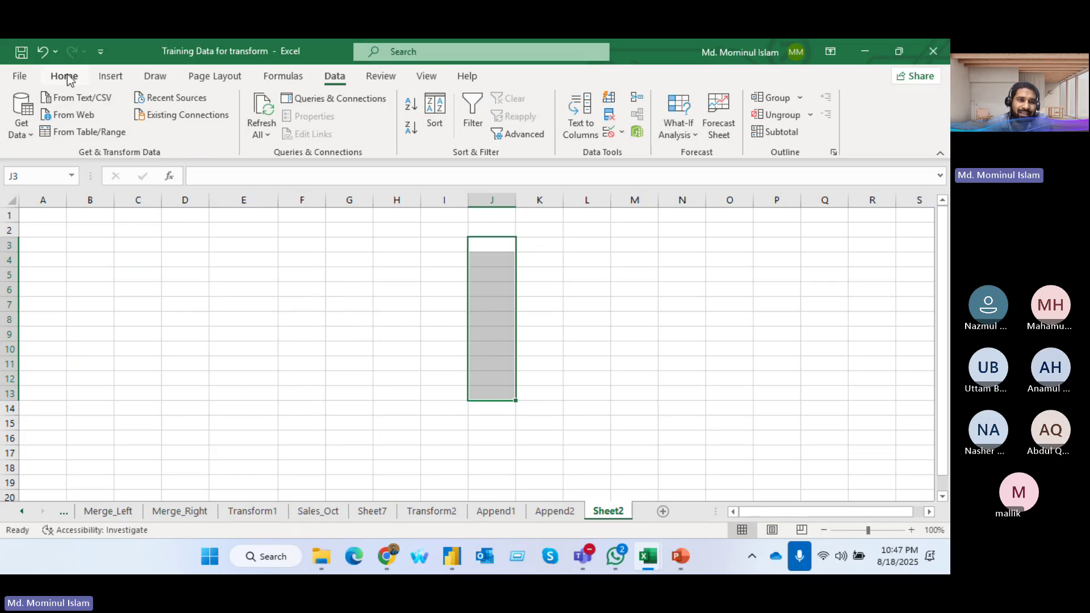
- Fill cells J3:J13 with yellow and test the validation rule by trying to enter 1 in J3
click(63, 76)
click(189, 127)
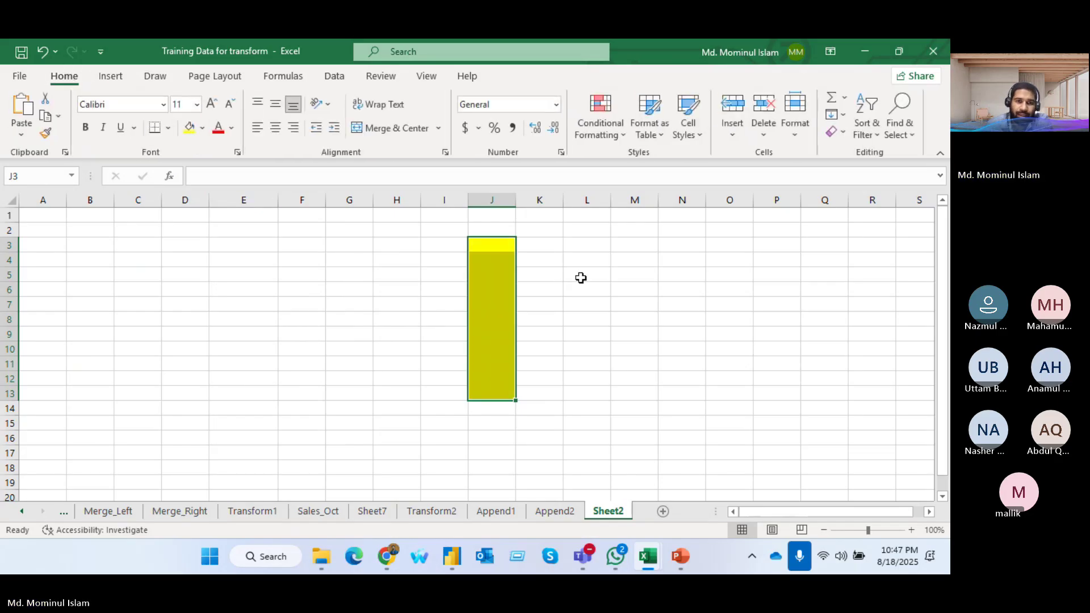
click(486, 246)
text(1)
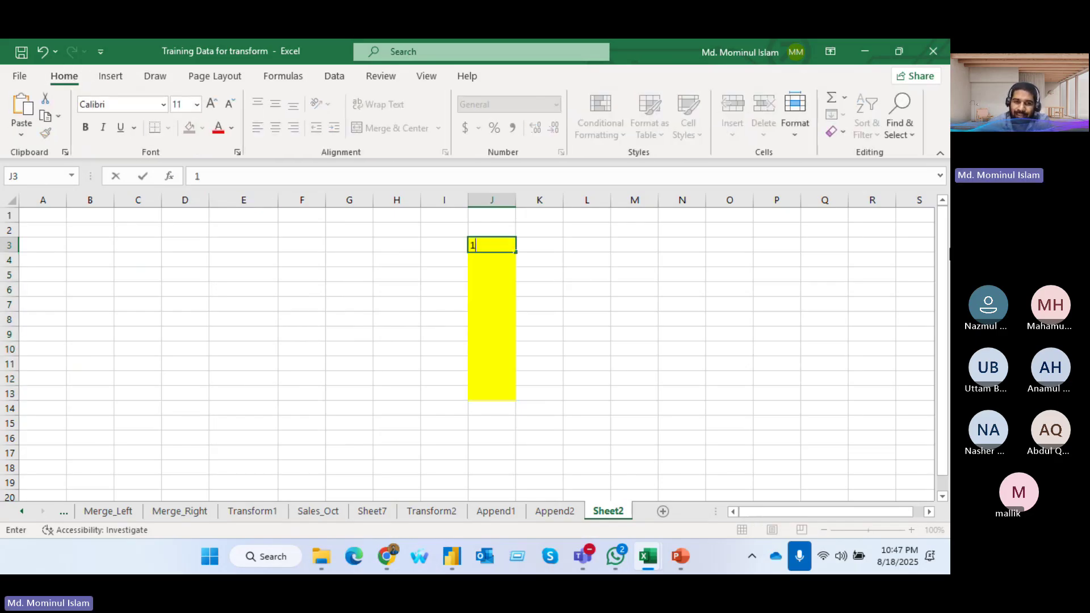
key(Return)
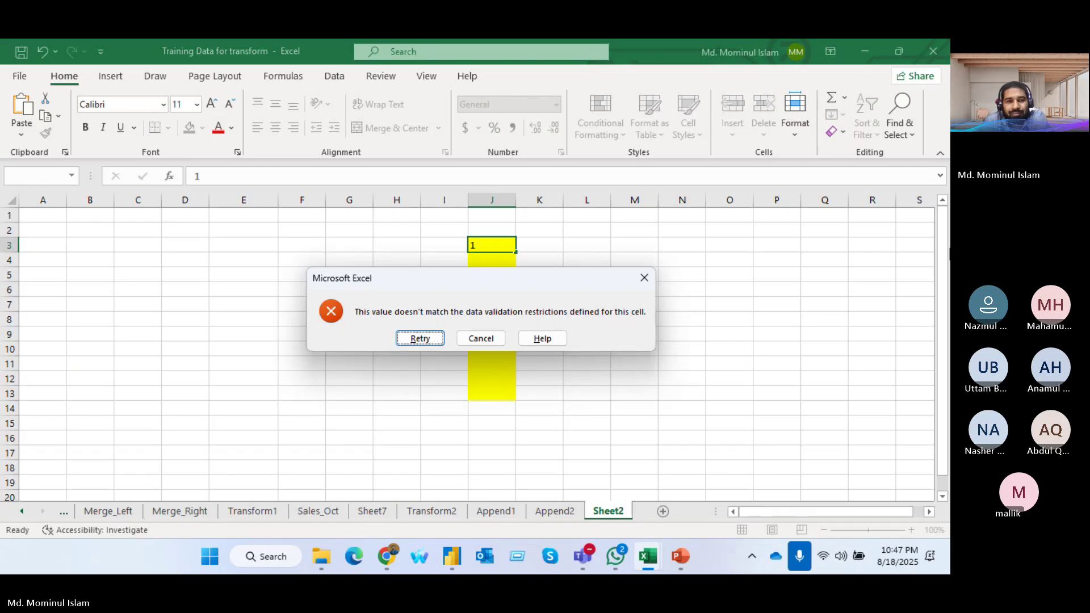
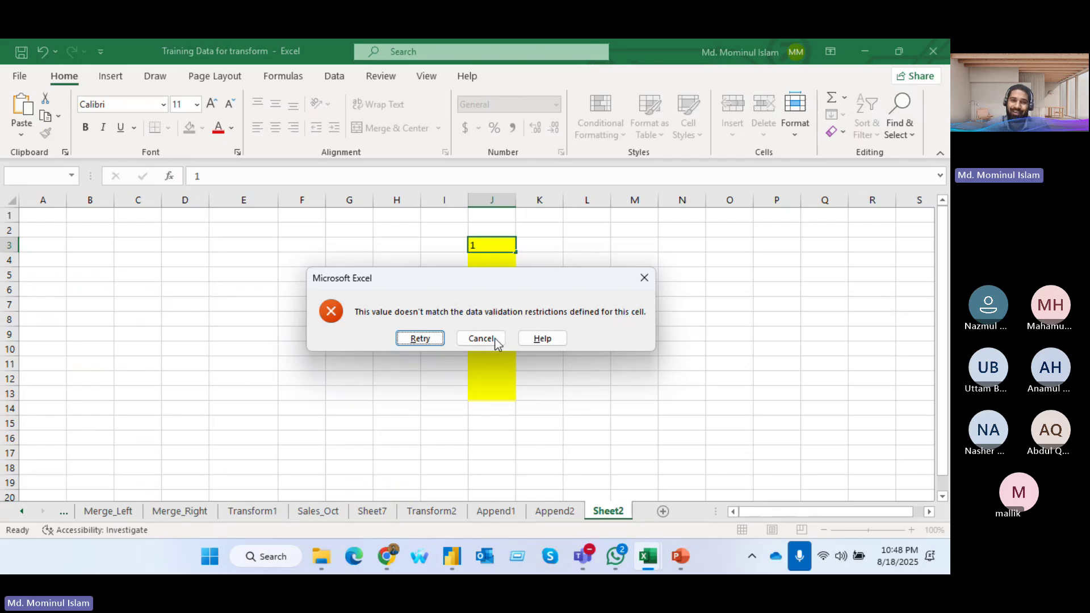
click(644, 278)
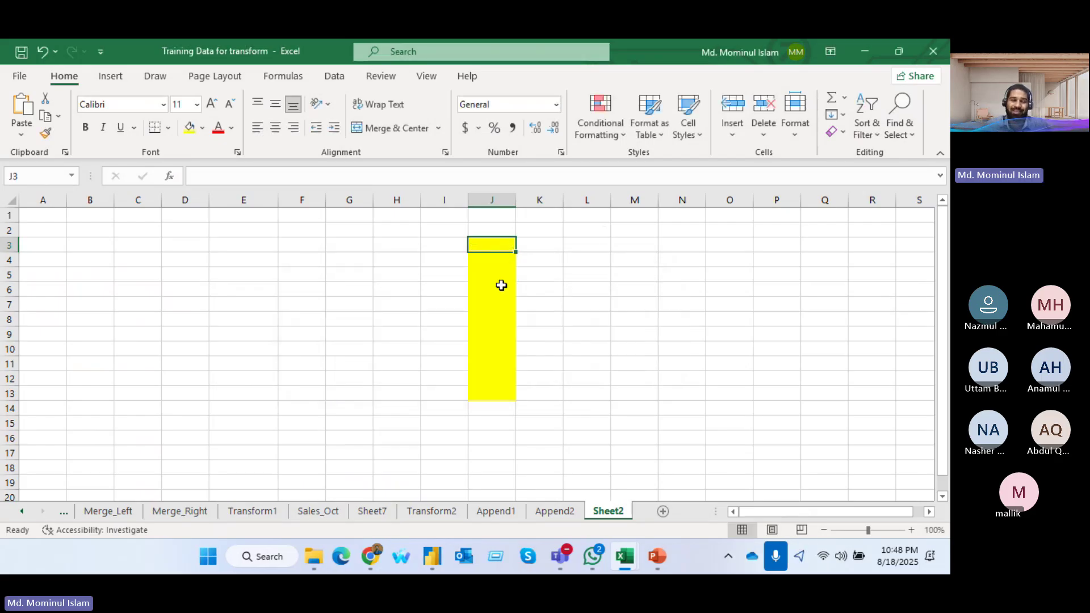
- Select cells J3:J13 and open the error alert options of their data validation rule
drag(491, 243, 480, 395)
click(334, 77)
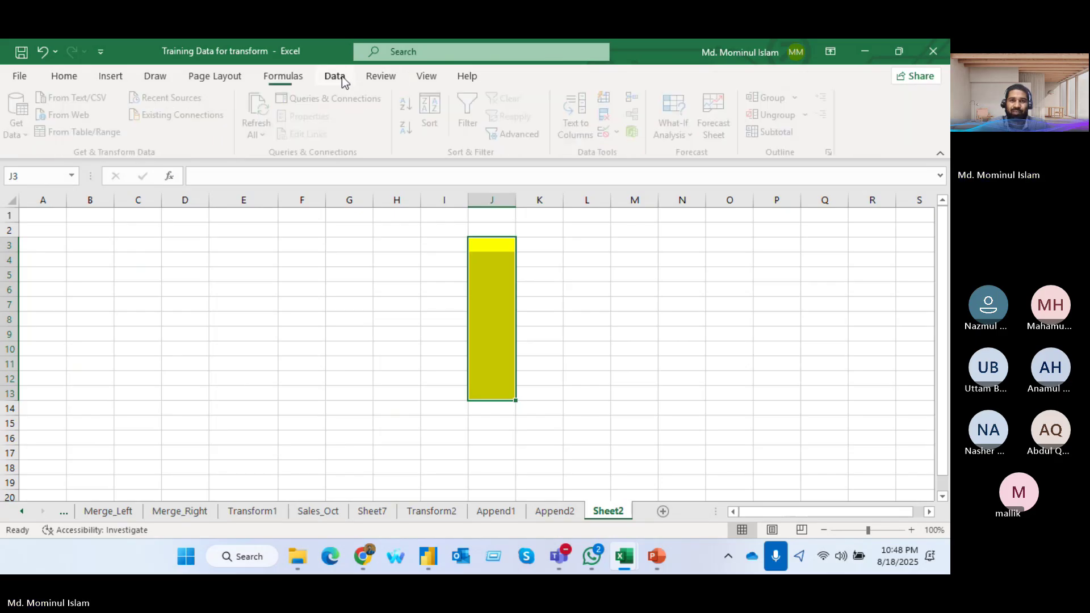
click(620, 134)
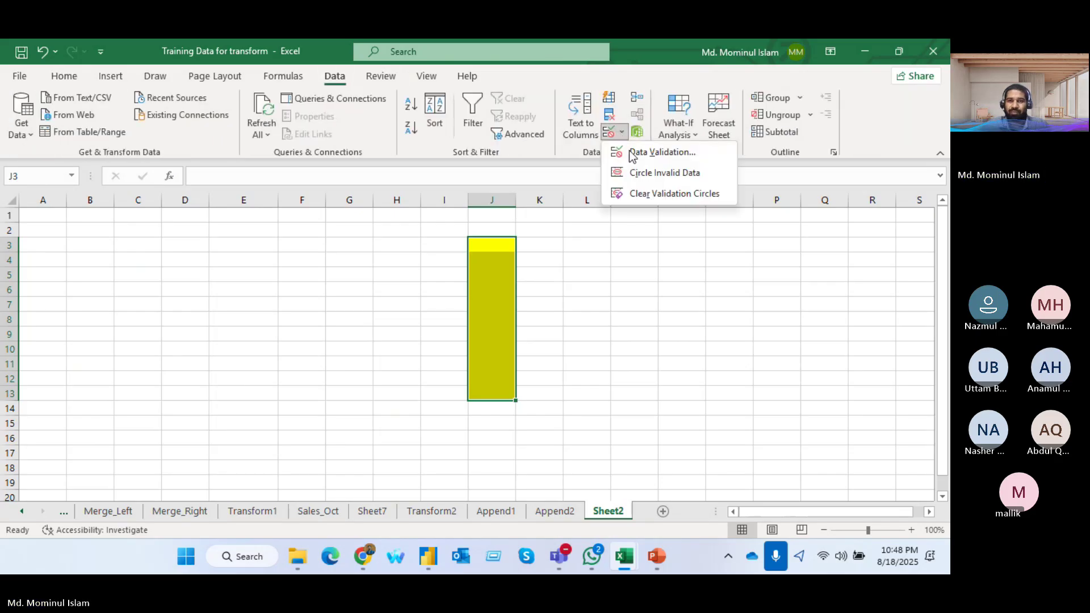
click(666, 157)
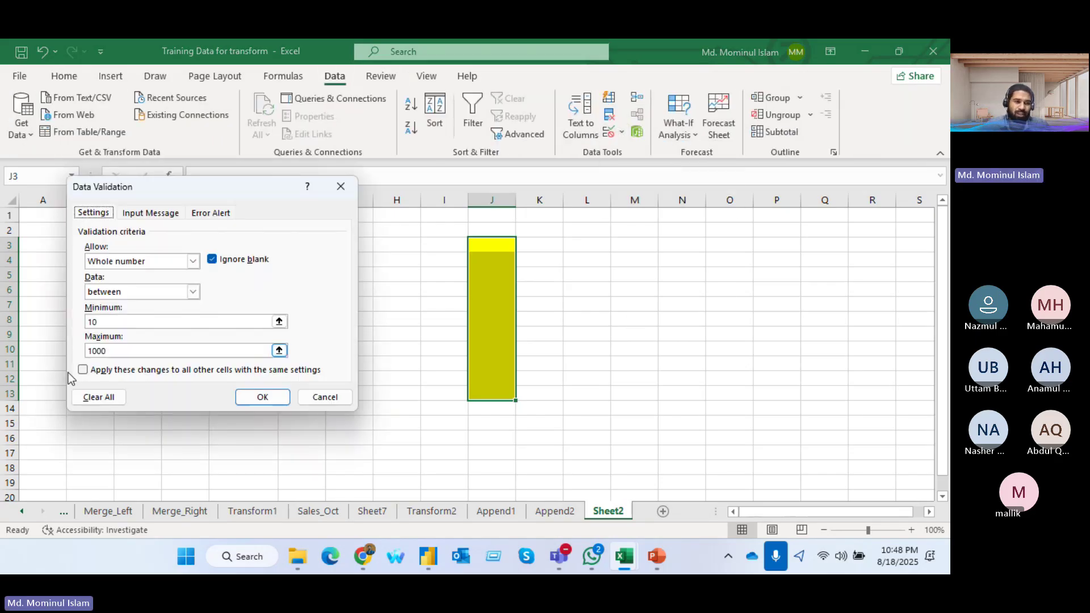
click(147, 212)
click(209, 213)
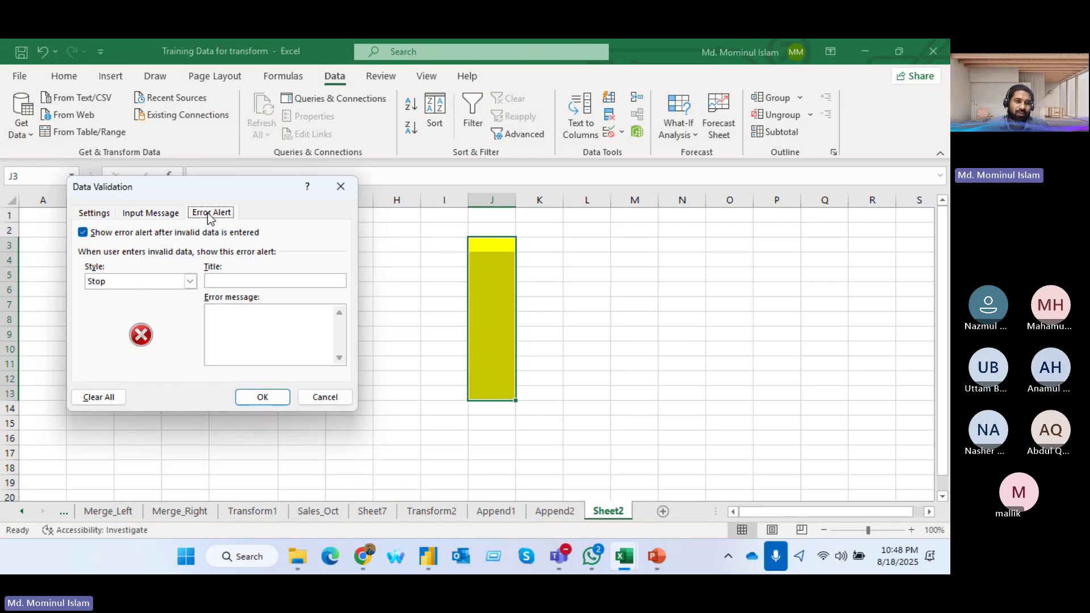
click(161, 217)
click(219, 214)
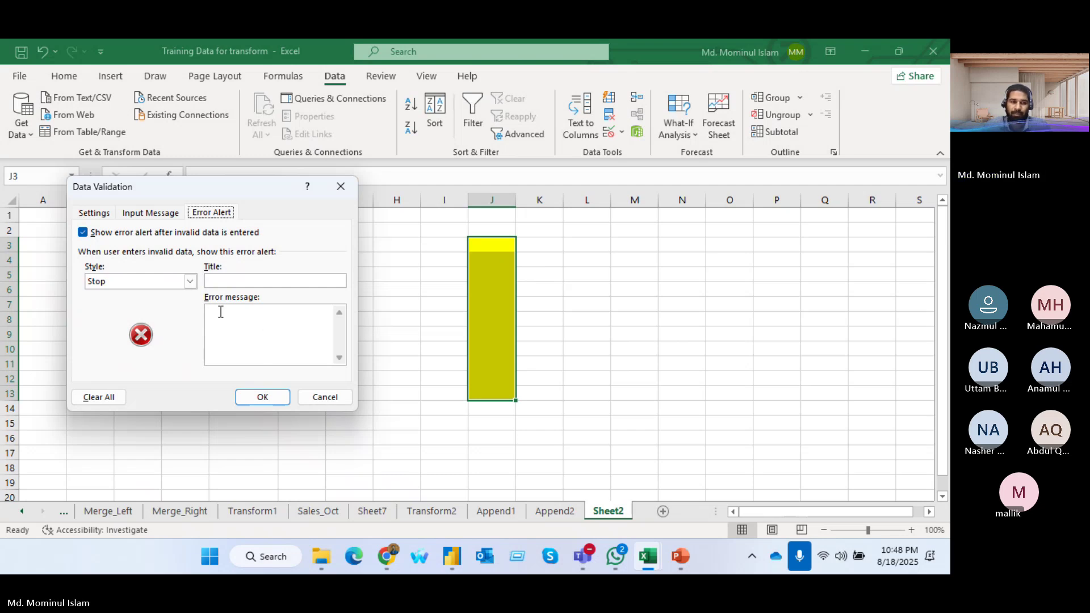
- Set the validation error message to "Enter between 10-1000" with the Stop style and apply it to the selected cells
click(247, 329)
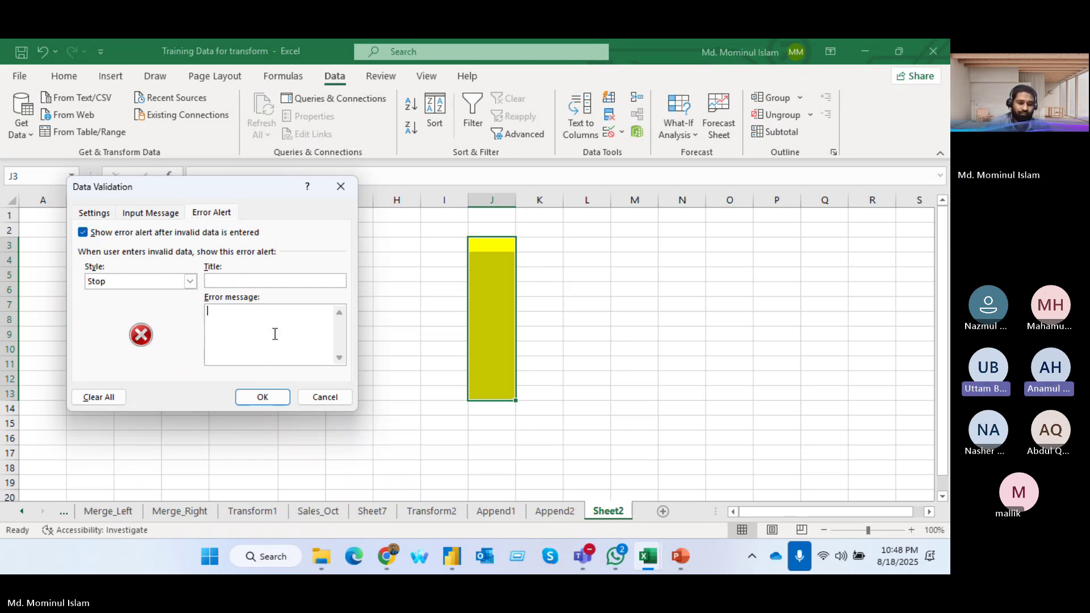
text(Ent)
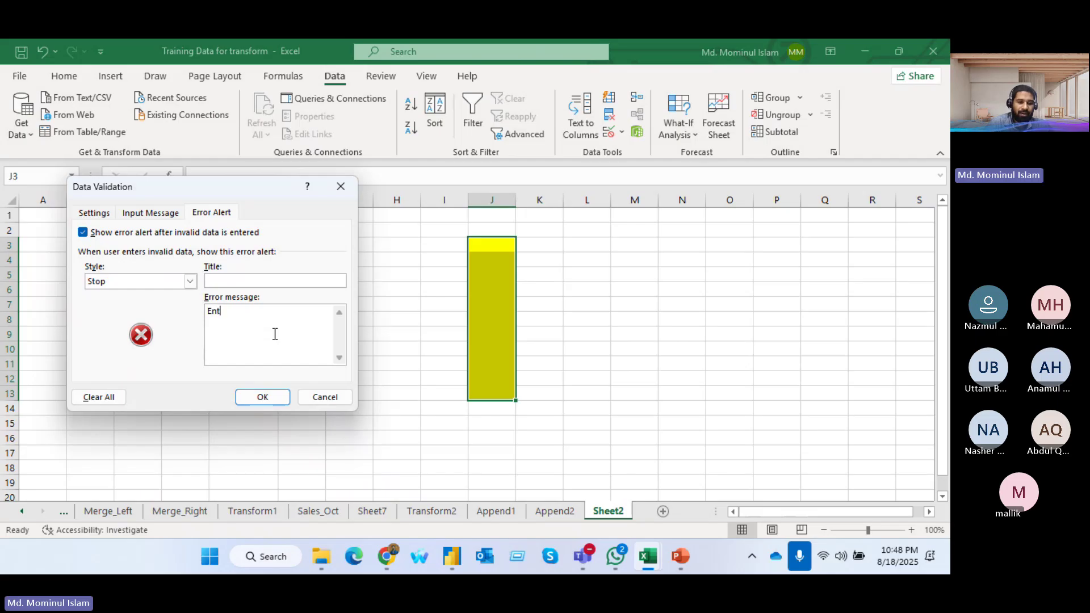
text(er be)
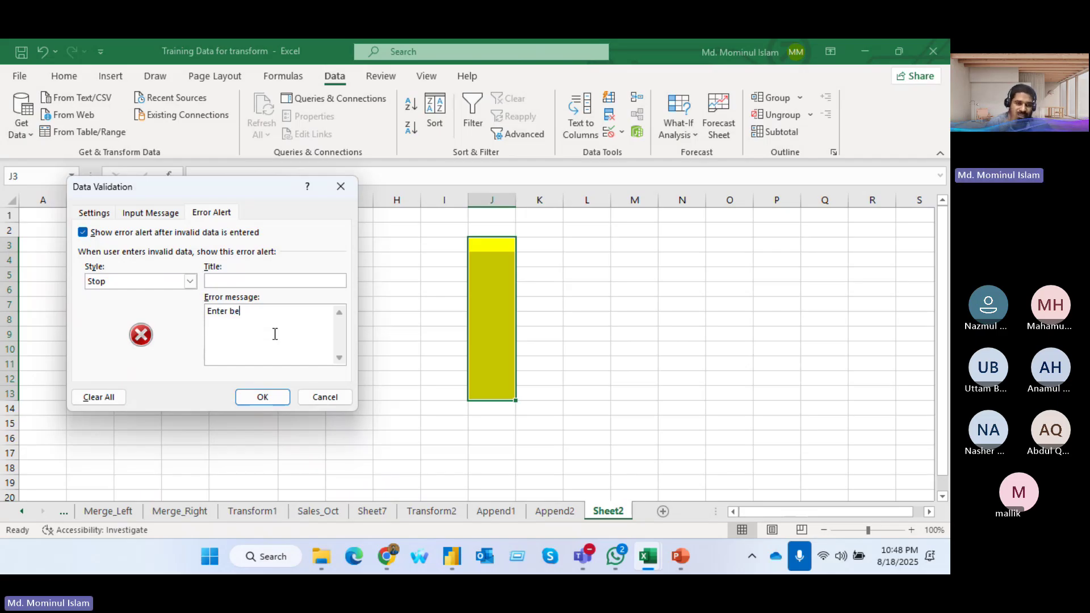
text(t)
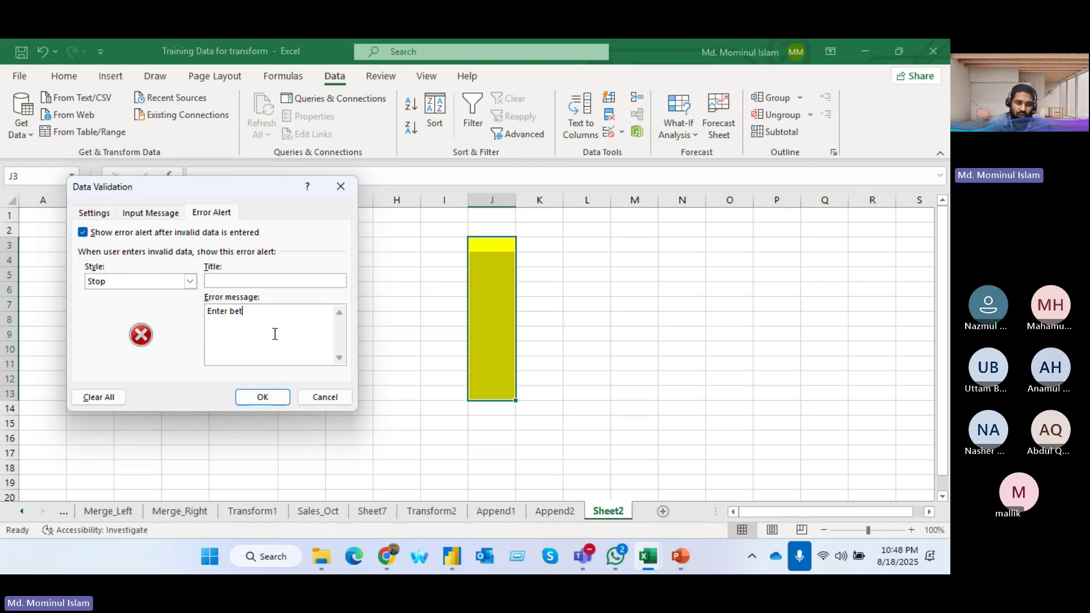
text(wee)
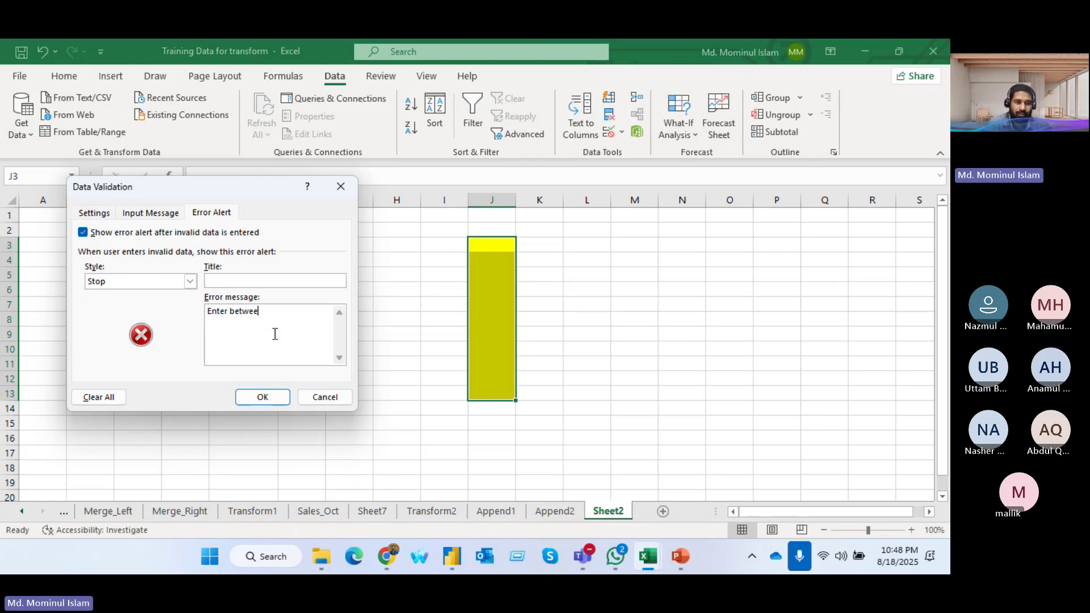
text(n 10-1000)
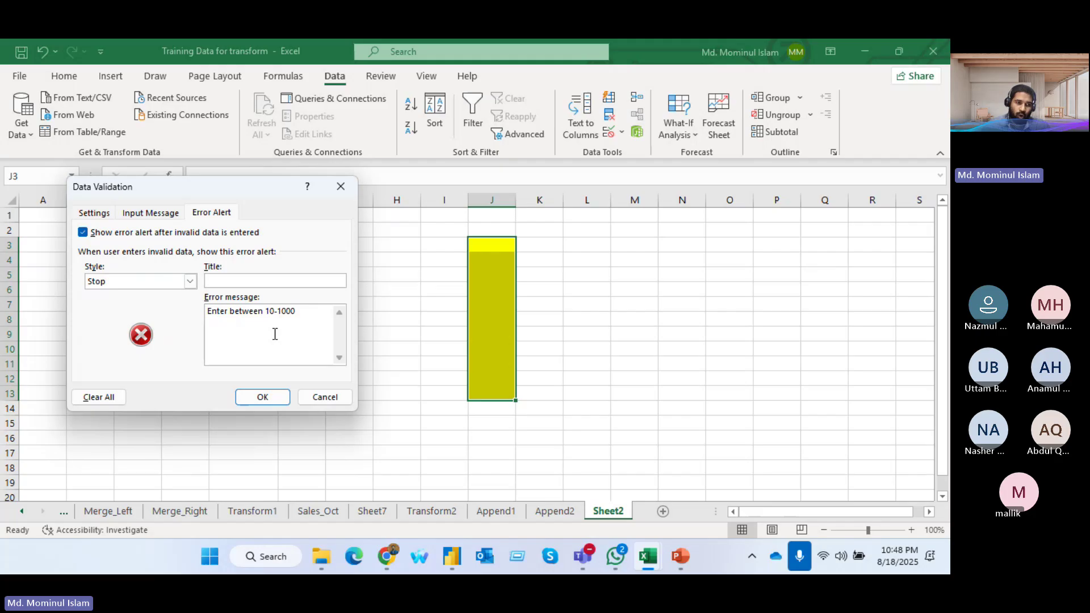
click(263, 397)
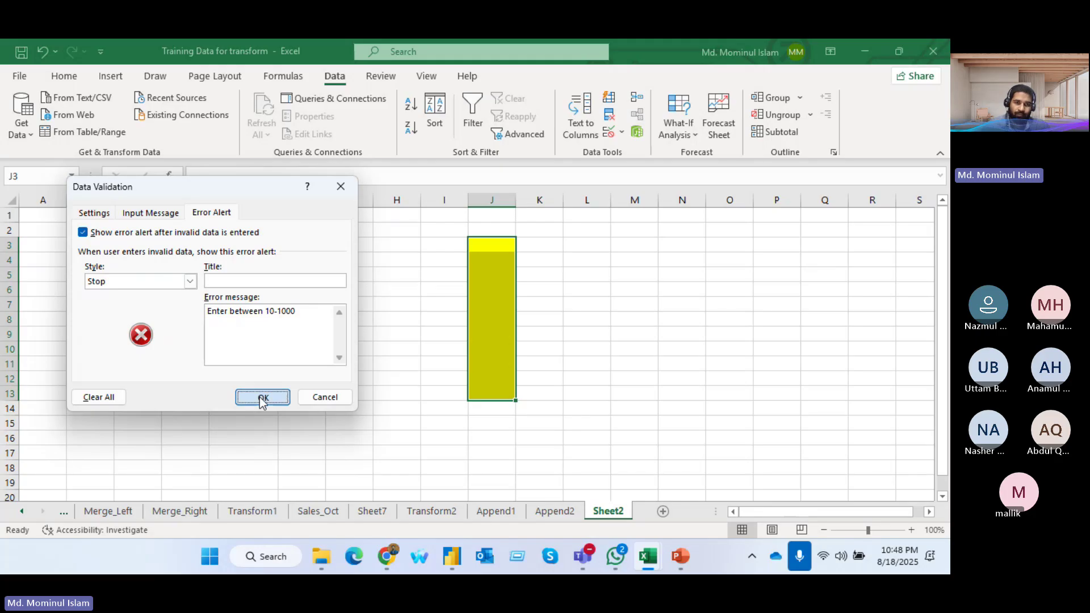
- Test the custom error alert by trying to enter 1 in J3, and dismiss the alert
click(514, 244)
text(1)
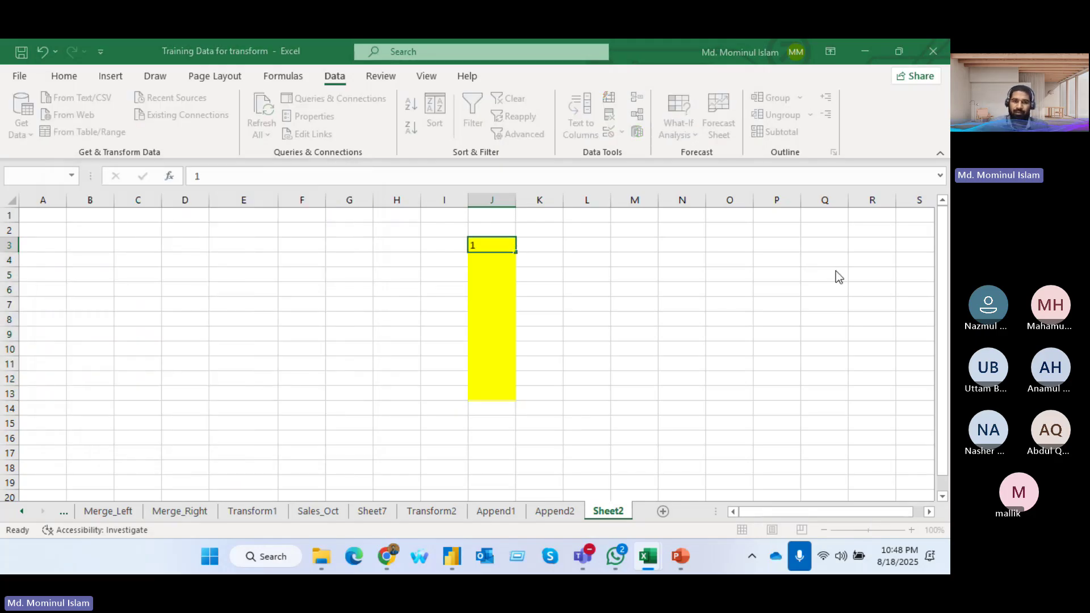
key(Return)
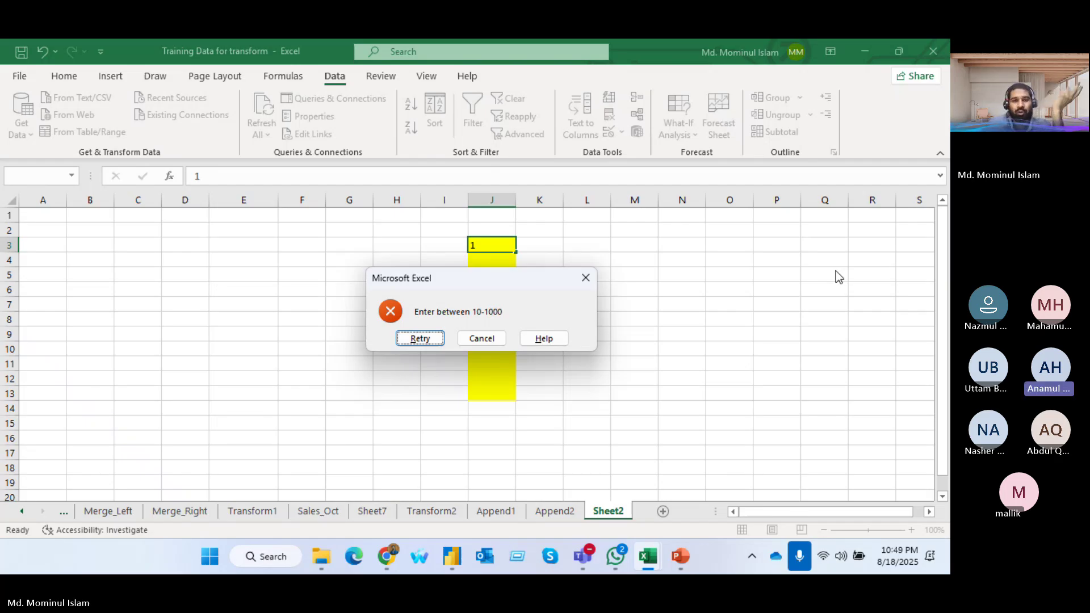
click(588, 283)
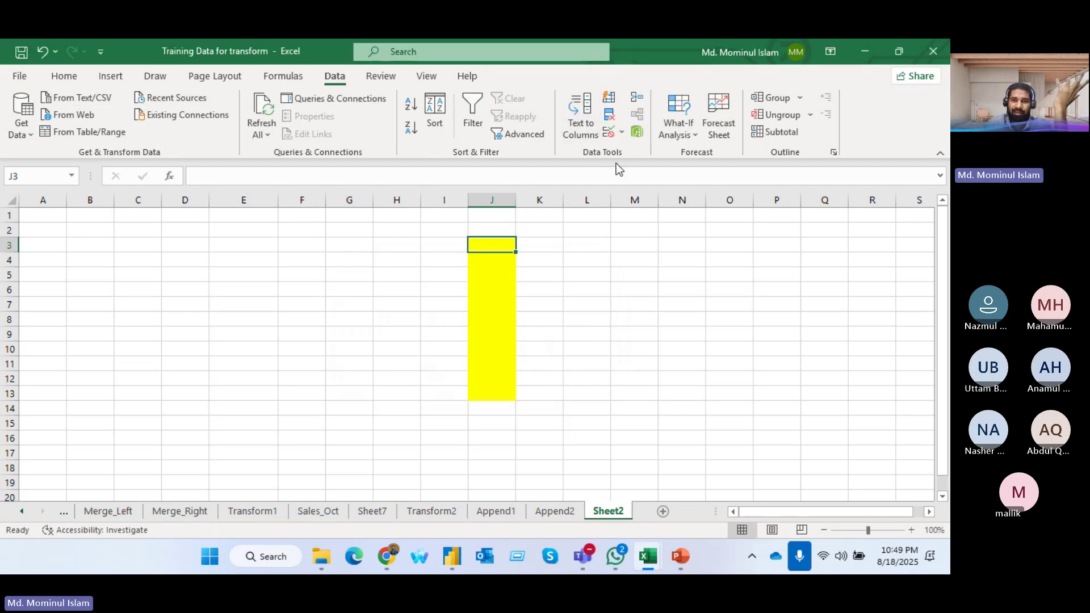
- Review J3's validation criteria and the available types of allowed values, leaving the rule as it is
click(620, 135)
click(651, 152)
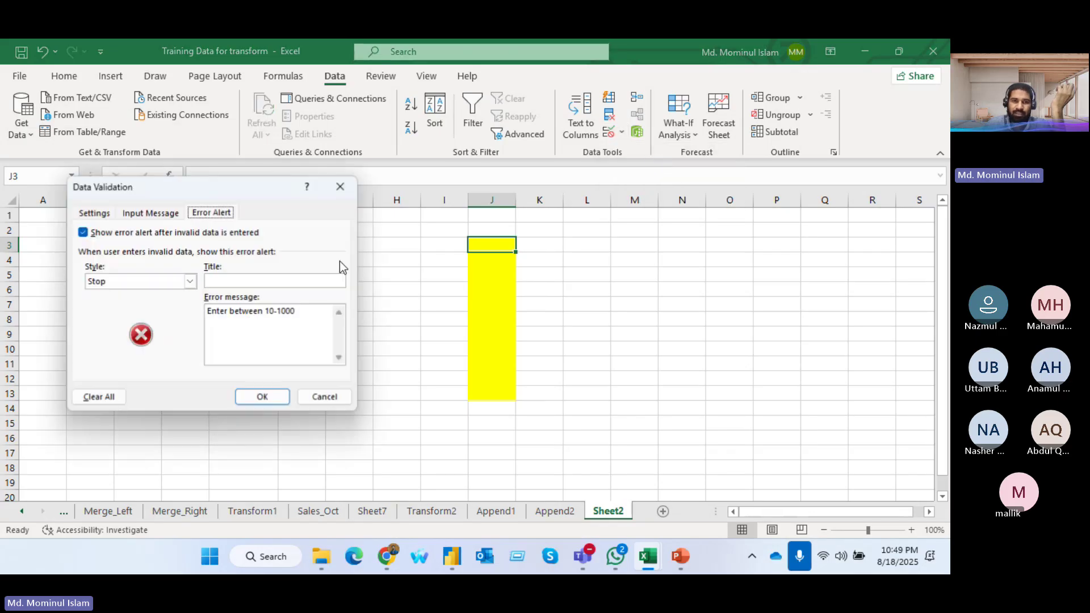
click(97, 214)
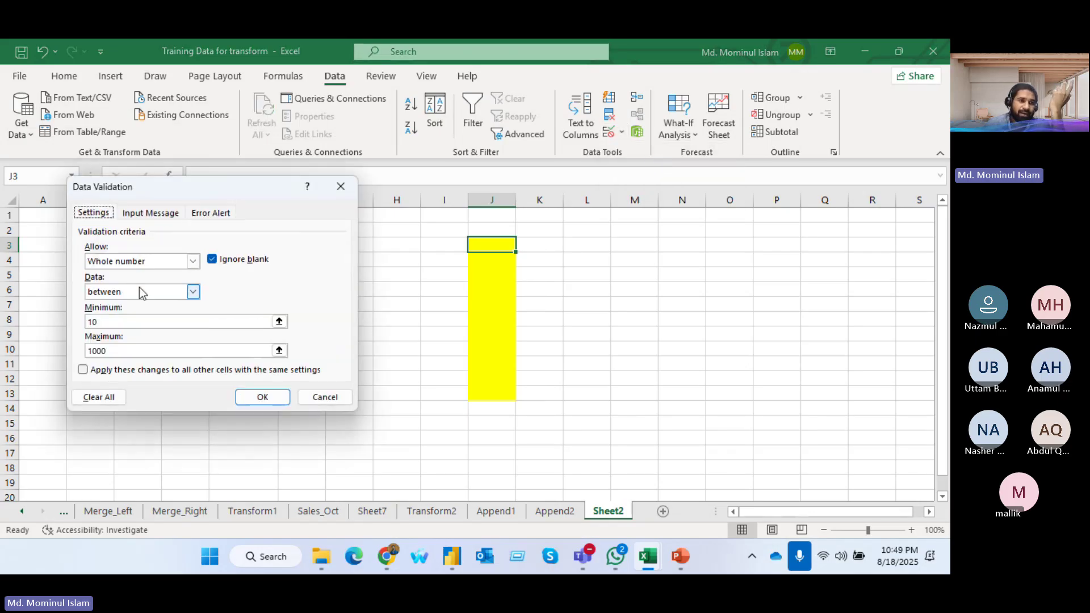
click(193, 261)
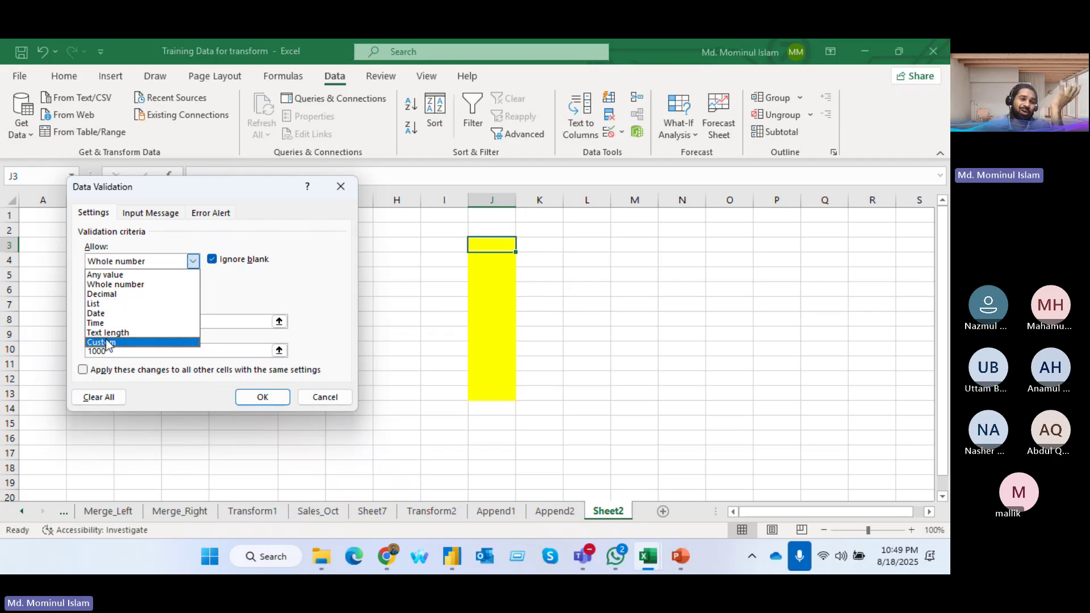
click(325, 397)
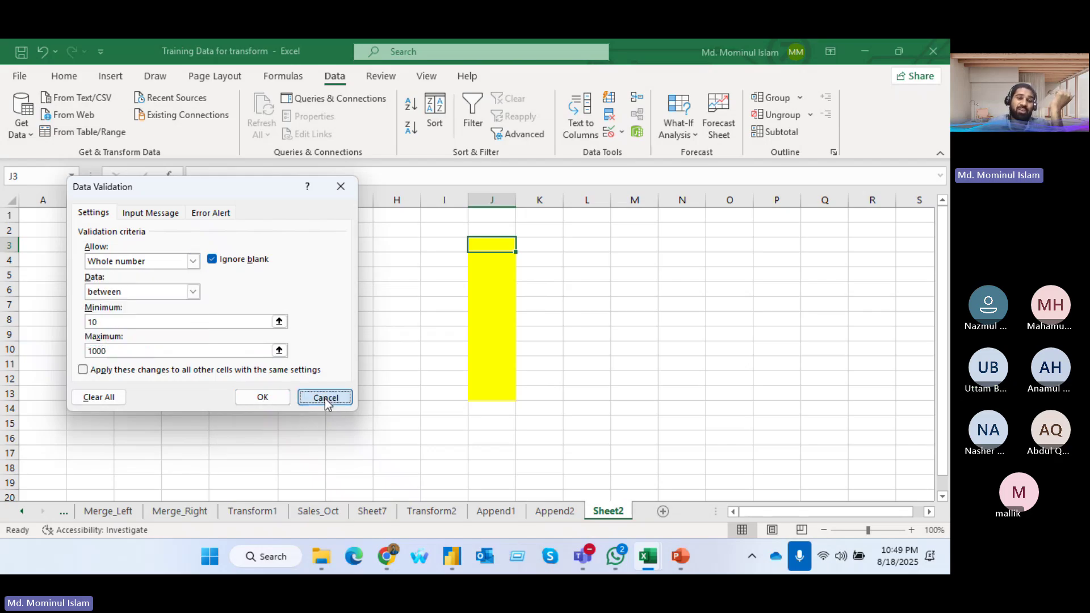
click(325, 397)
- Delete the Sheet2 worksheet from the workbook and confirm the deletion
right_click(593, 509)
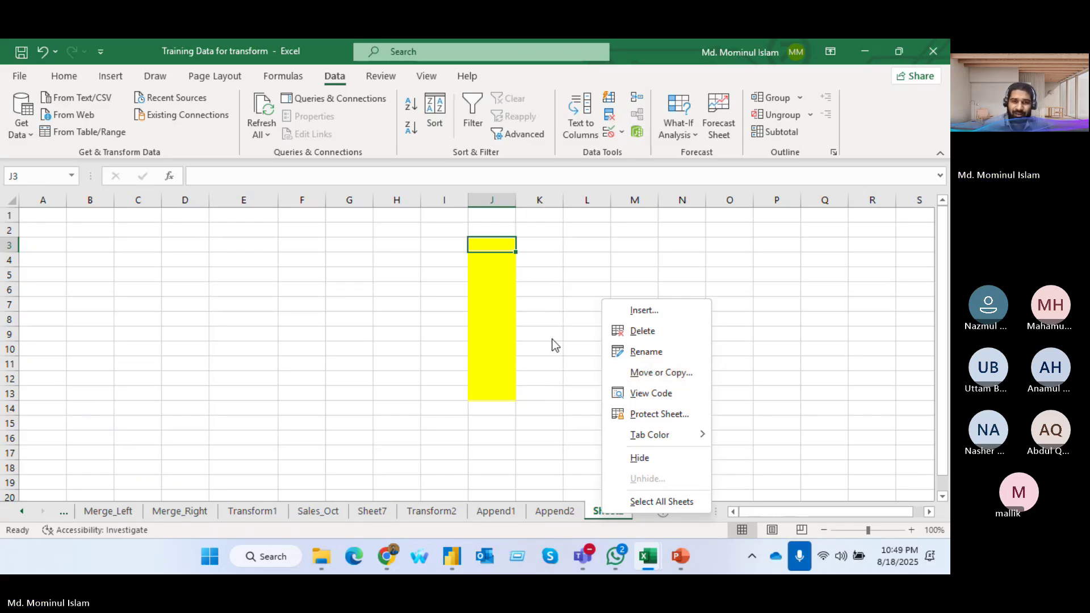
click(571, 278)
click(493, 228)
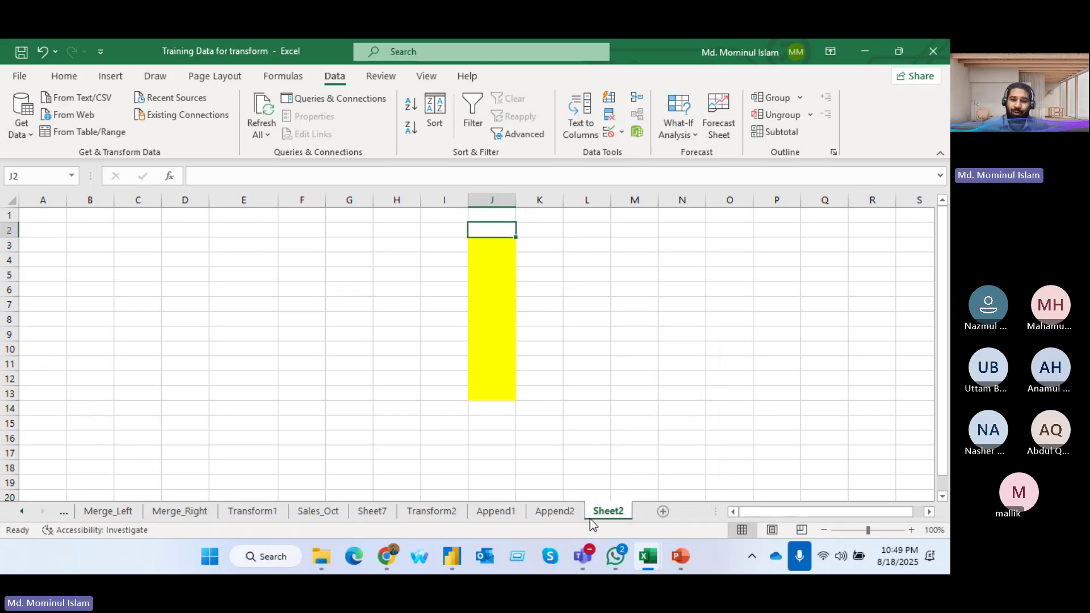
right_click(609, 511)
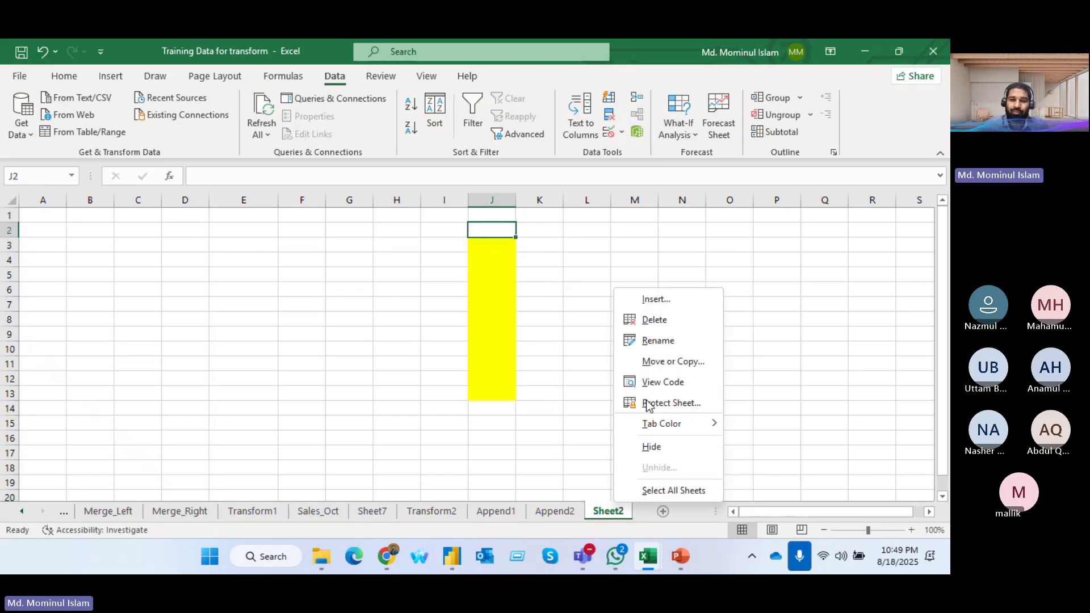
click(664, 321)
click(454, 339)
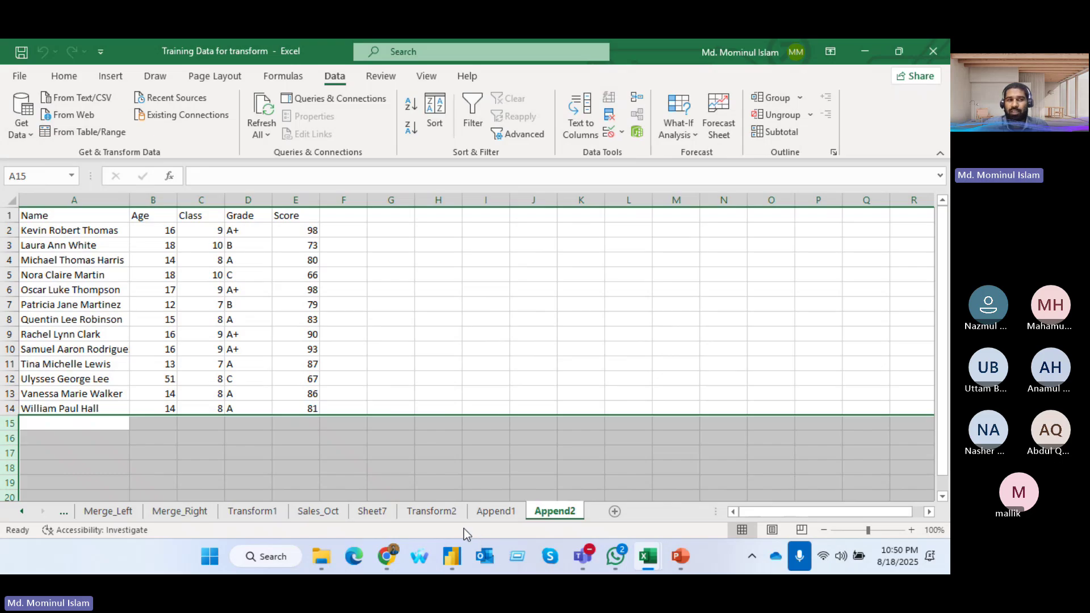
- Switch to the Power Query Editor and open the Transform1 query
mouse_move(452, 557)
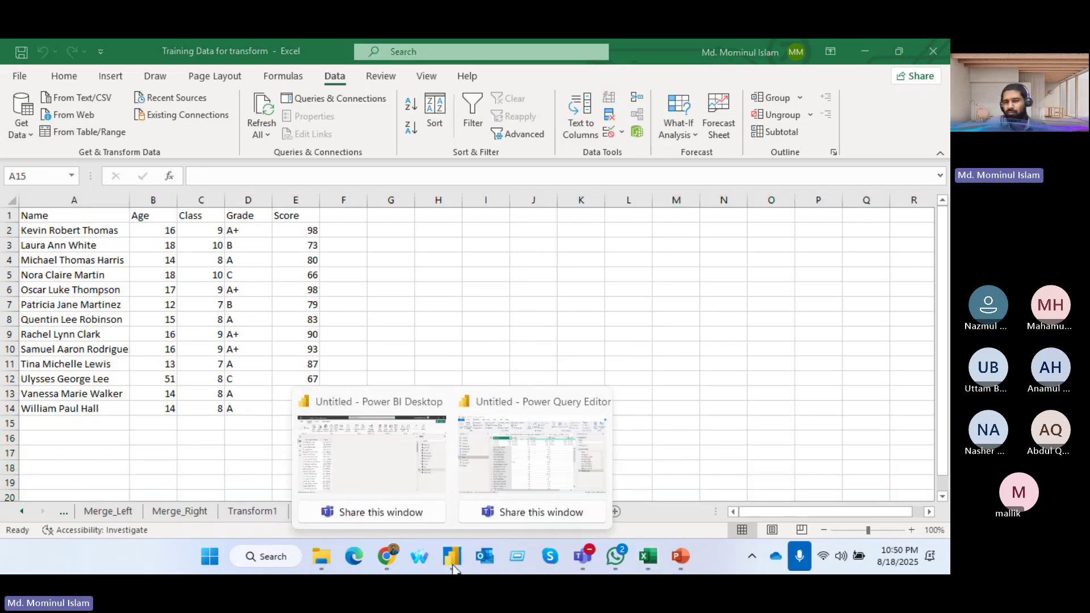
click(520, 483)
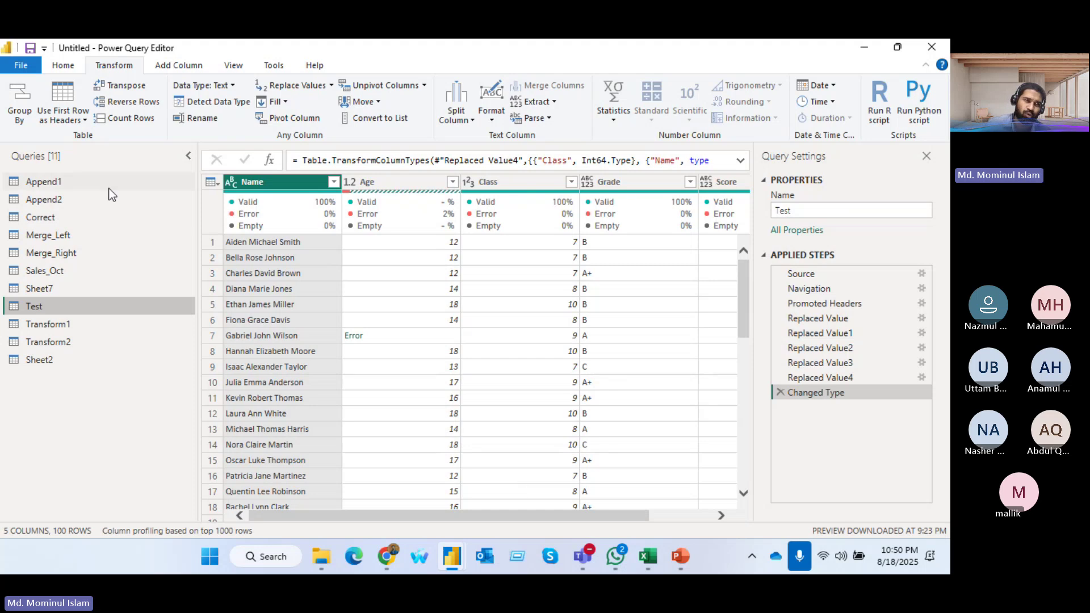
click(64, 66)
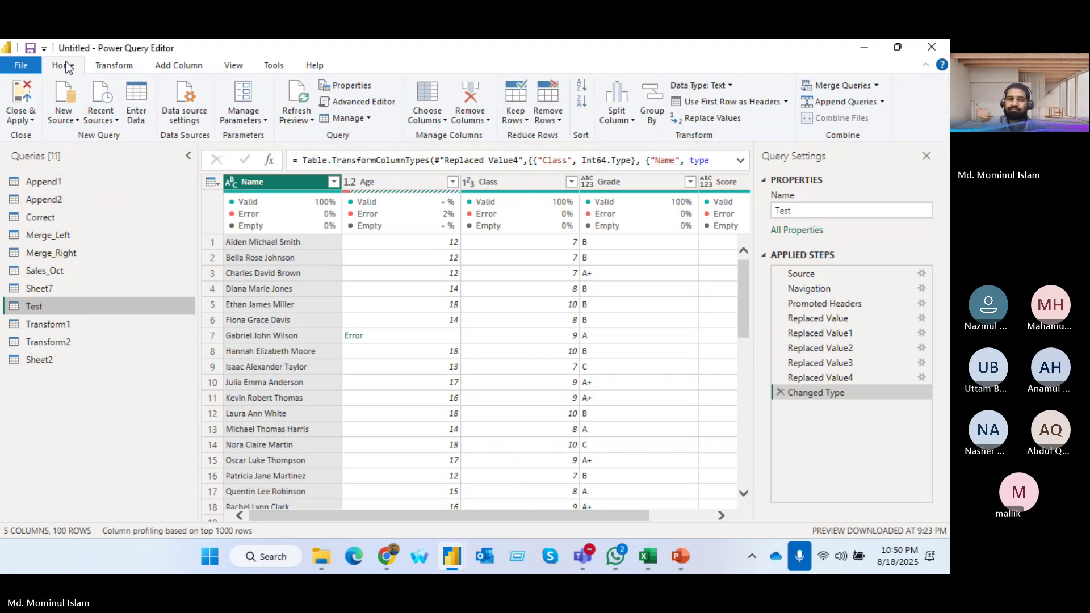
click(61, 331)
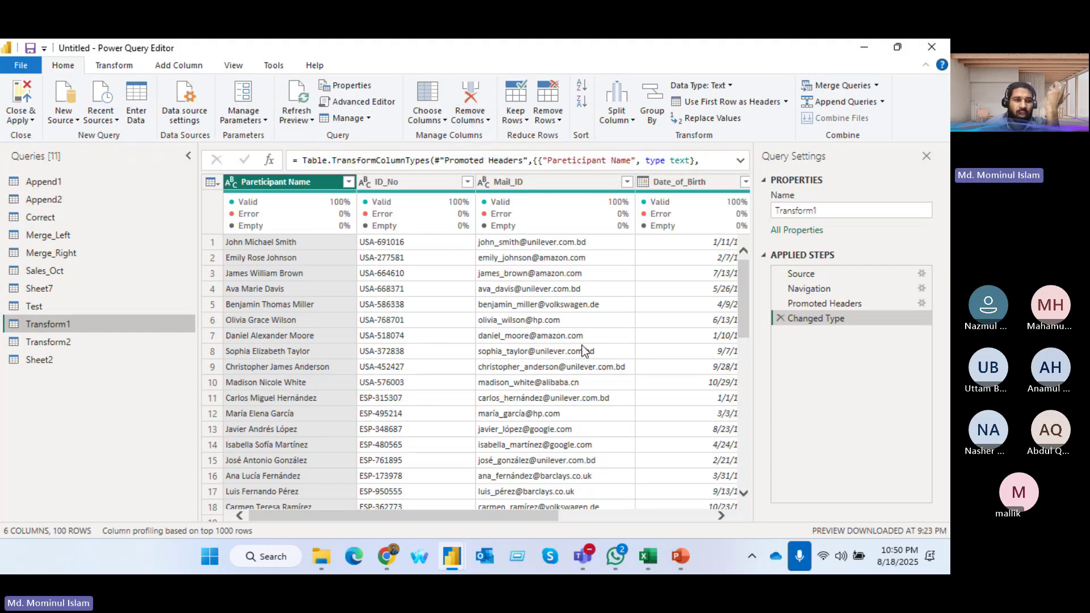
- Split the Pareticipant Name column by the Space delimiter at the left-most occurrence
click(630, 122)
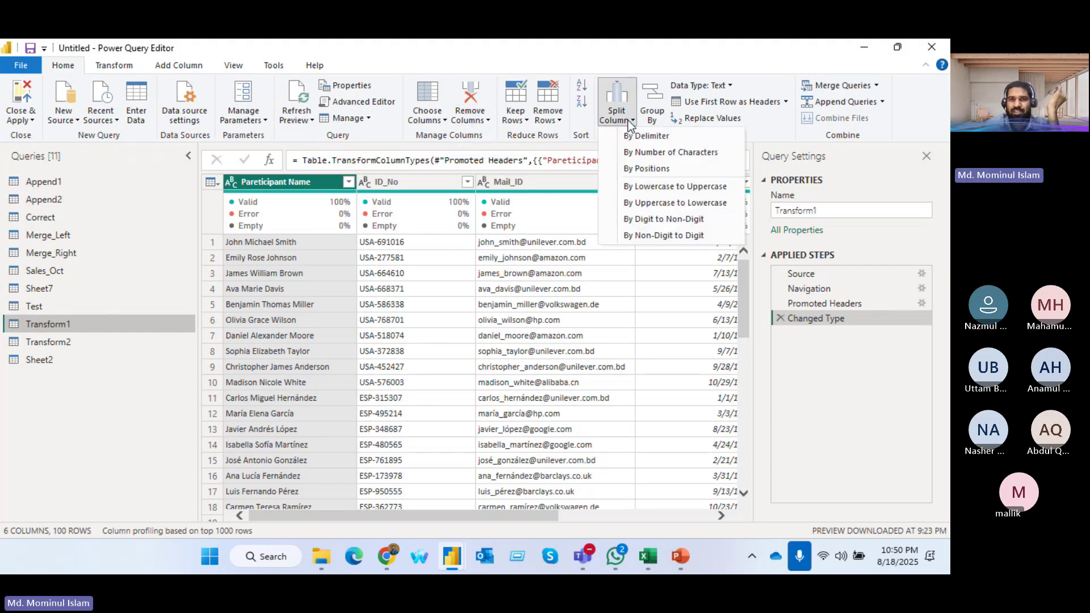
click(654, 138)
drag(352, 104, 592, 100)
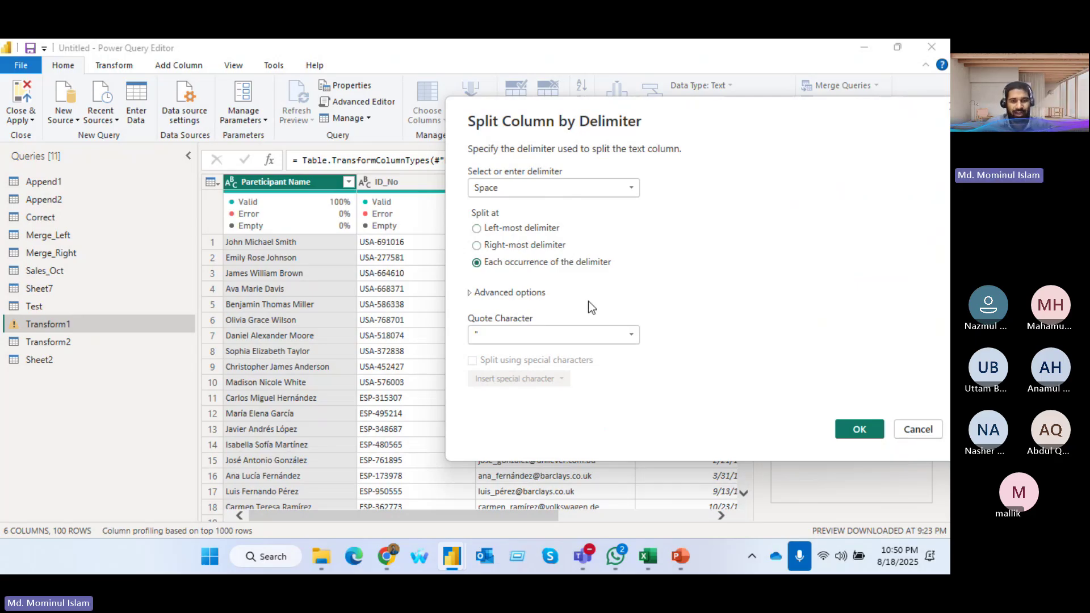
click(470, 293)
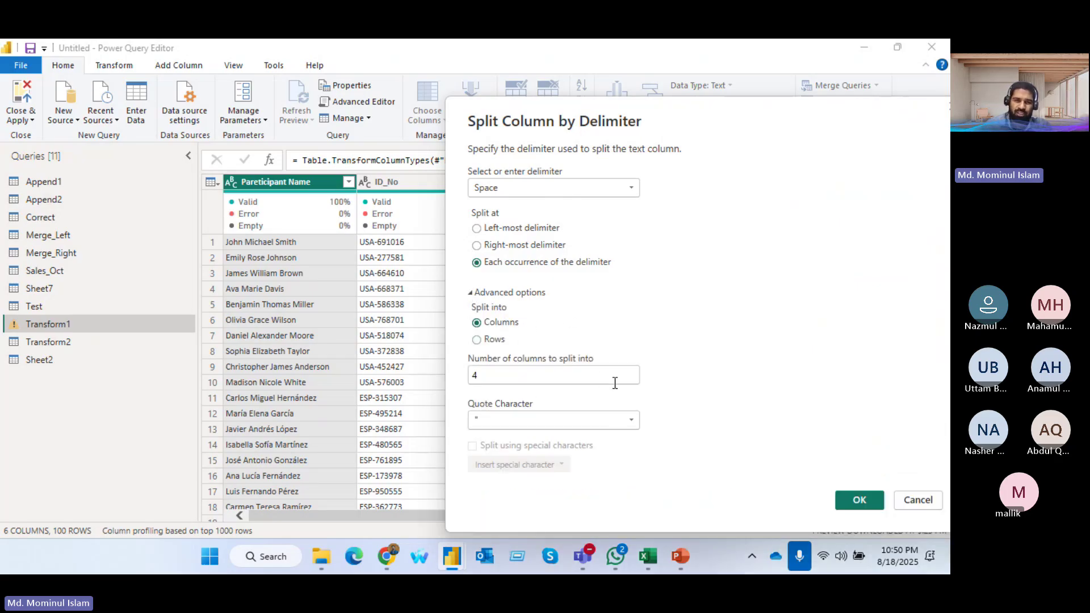
click(472, 294)
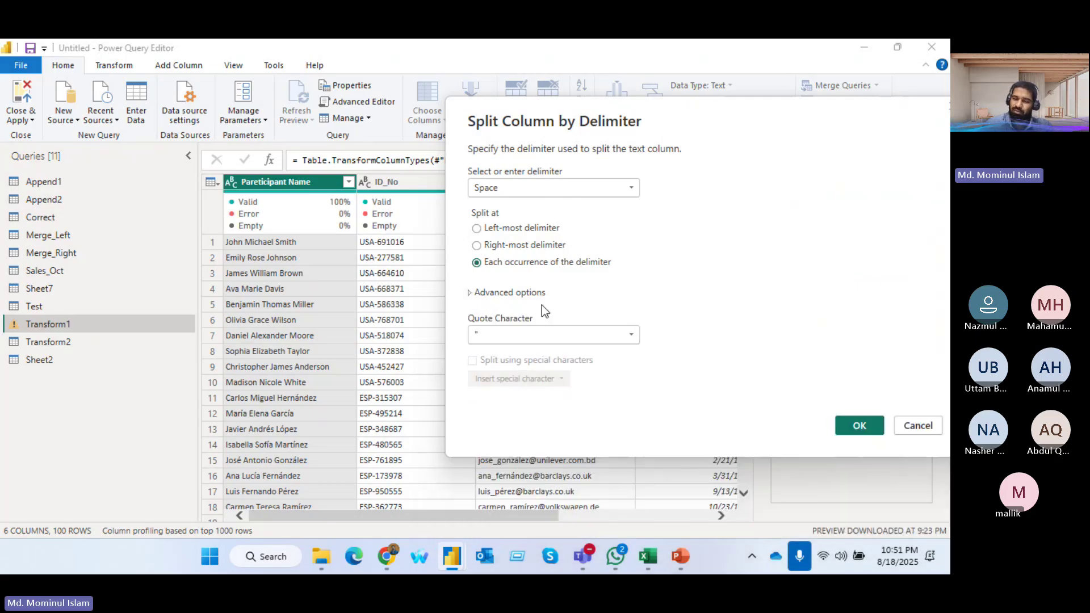
click(476, 229)
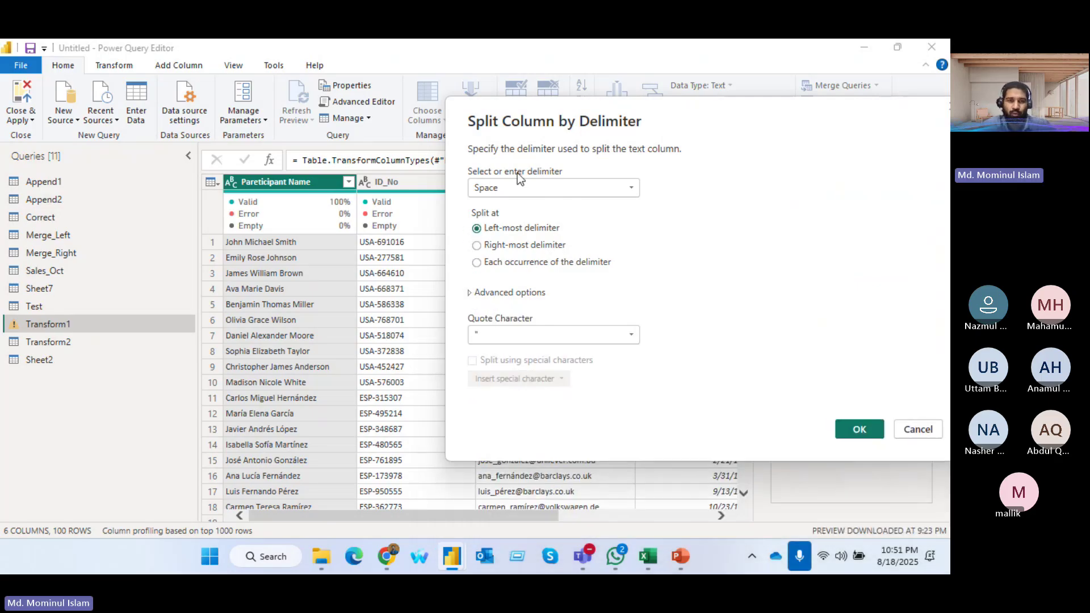
click(858, 430)
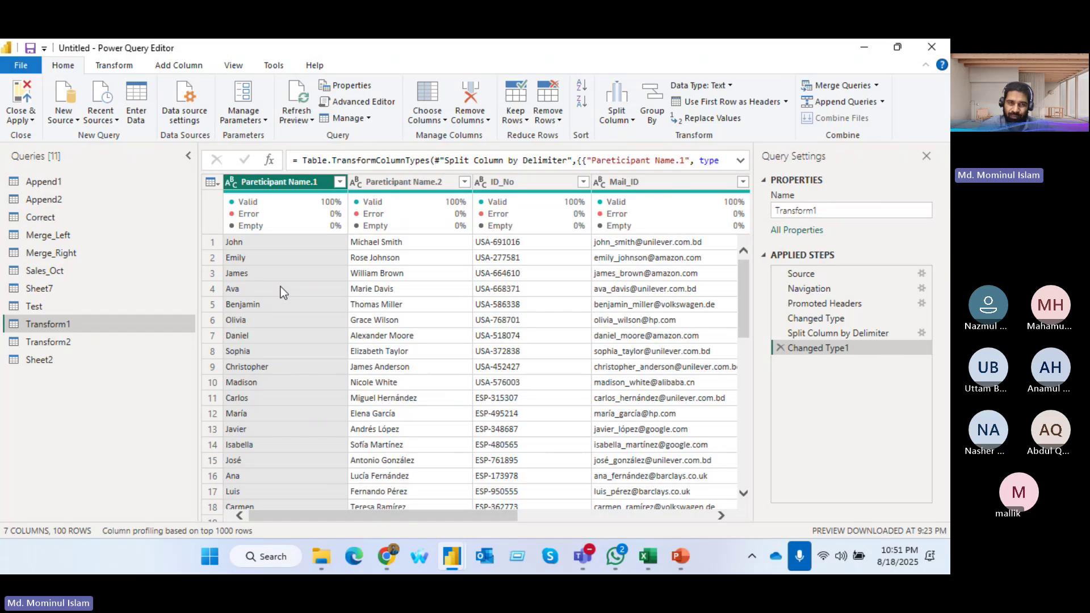
- Remove the Changed Type1 step from the Transform1 query's applied steps
click(776, 348)
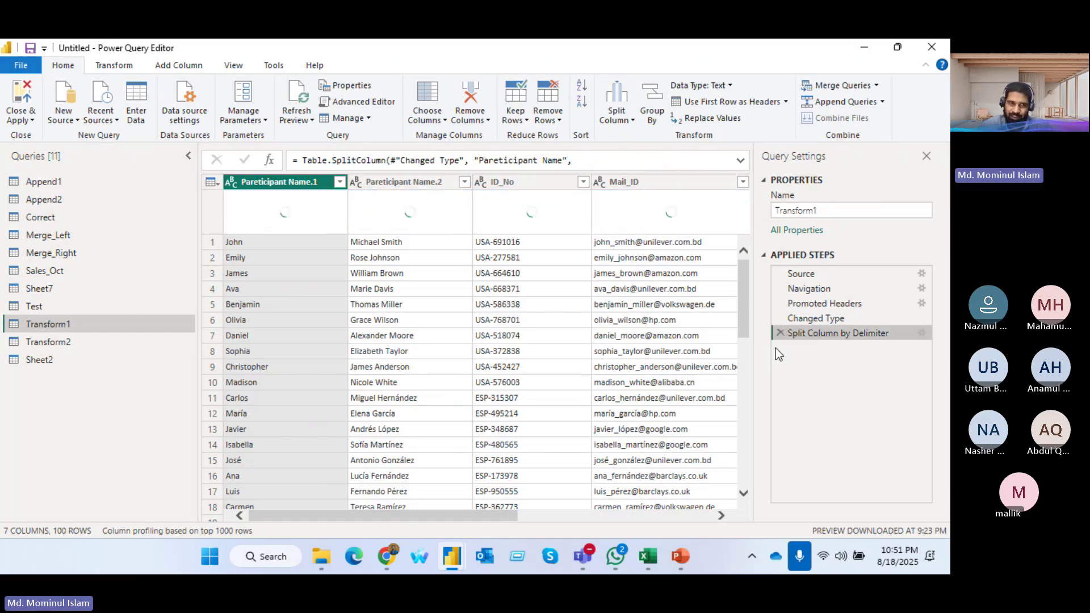
click(616, 111)
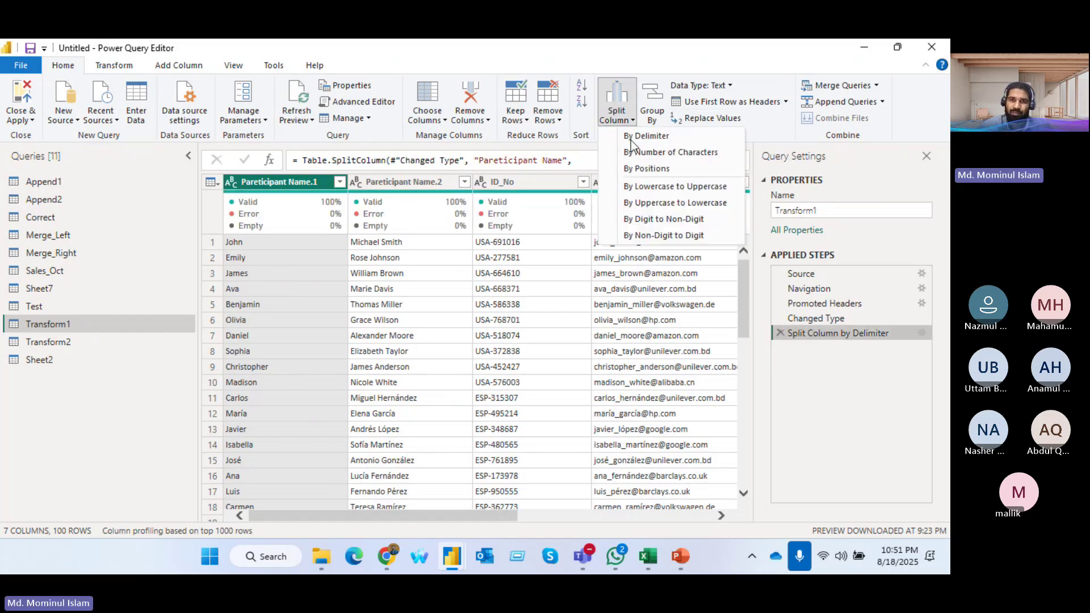
click(635, 137)
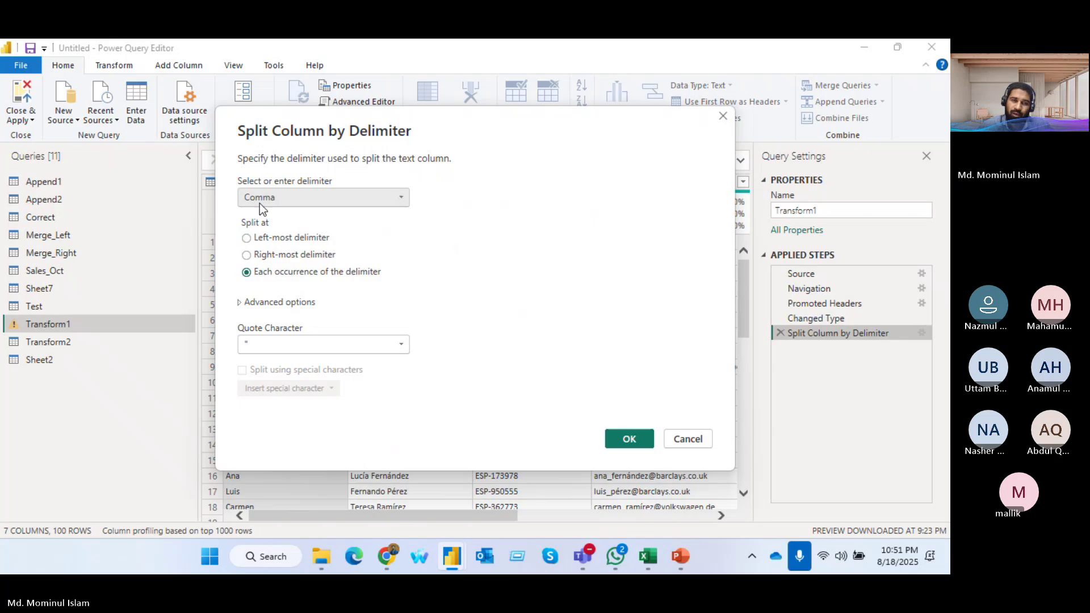
drag(340, 131, 548, 125)
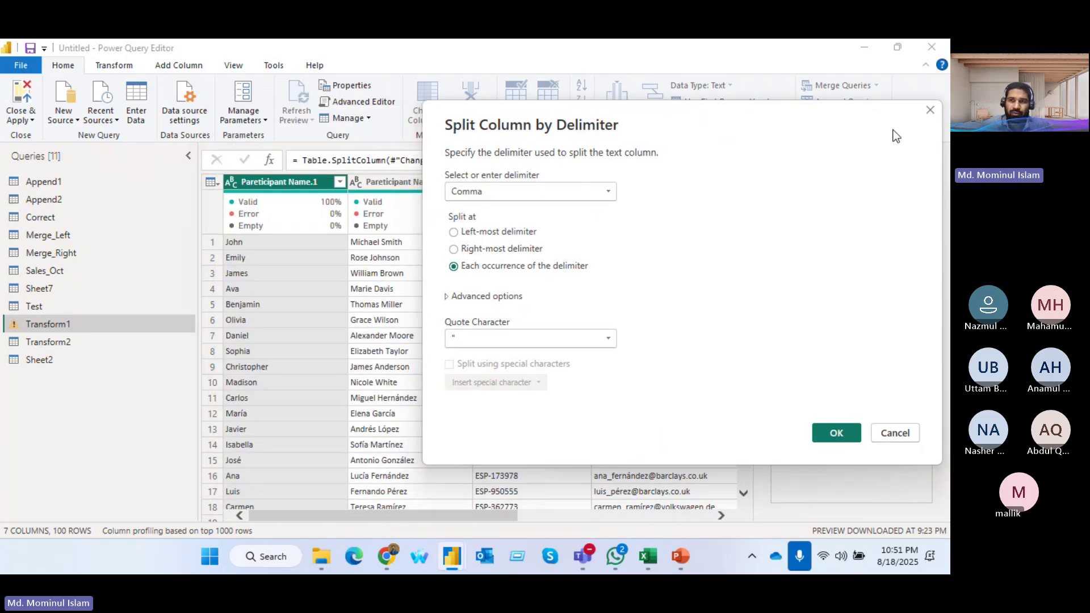
click(930, 110)
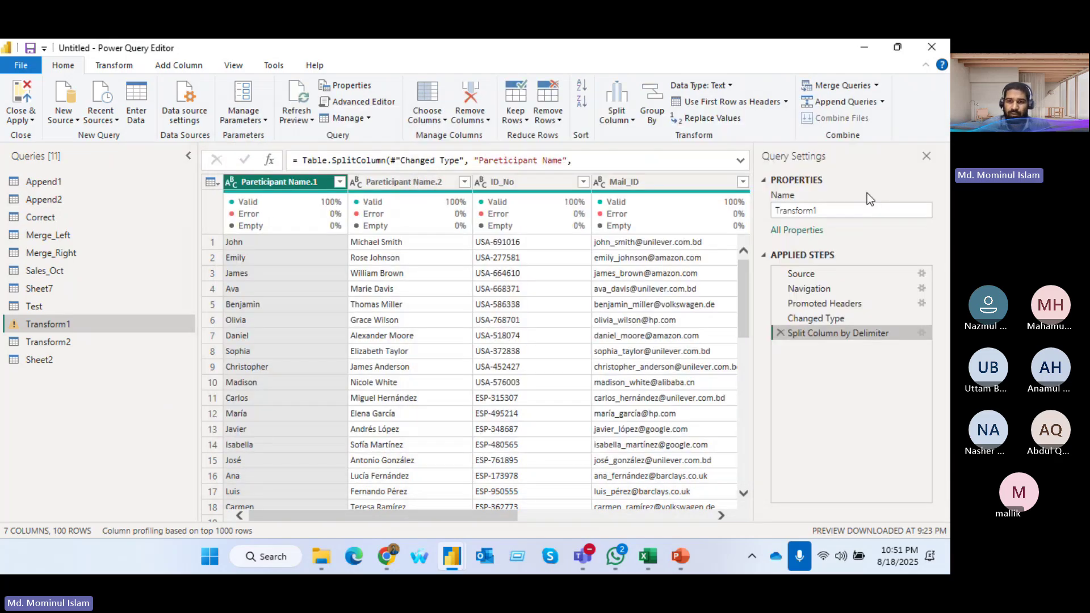
- Redo the Pareticipant Name split by the Space delimiter at the right-most occurrence, and drop its Changed Type1 step
click(781, 334)
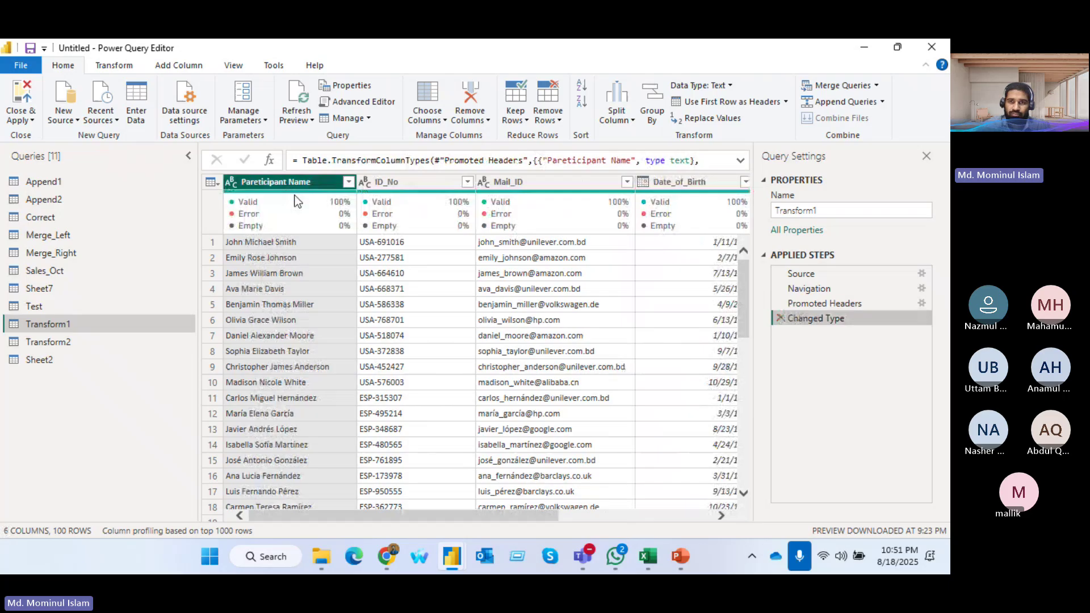
click(625, 118)
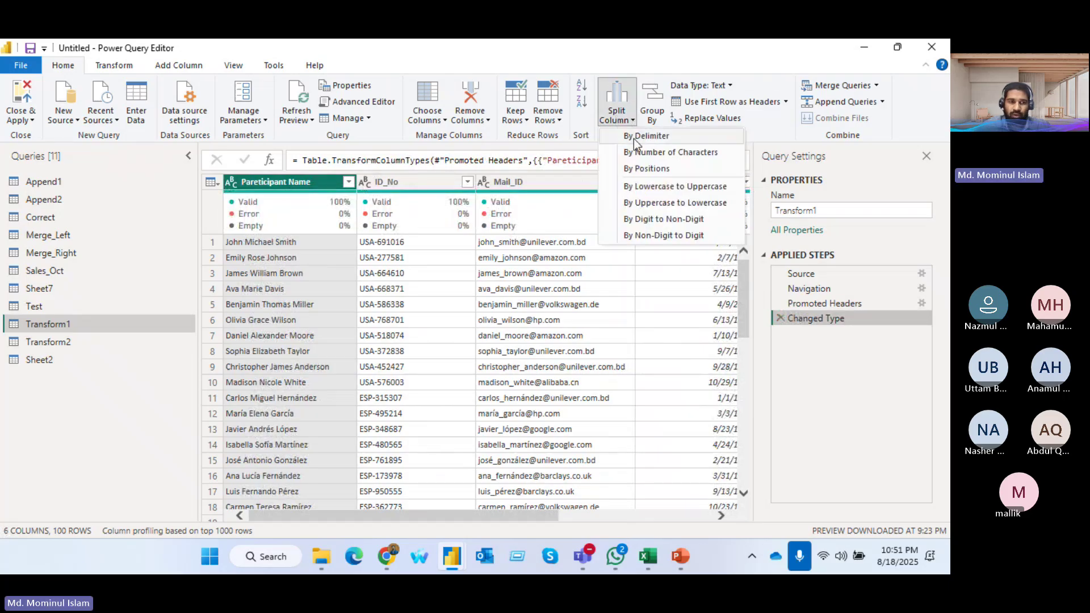
click(636, 139)
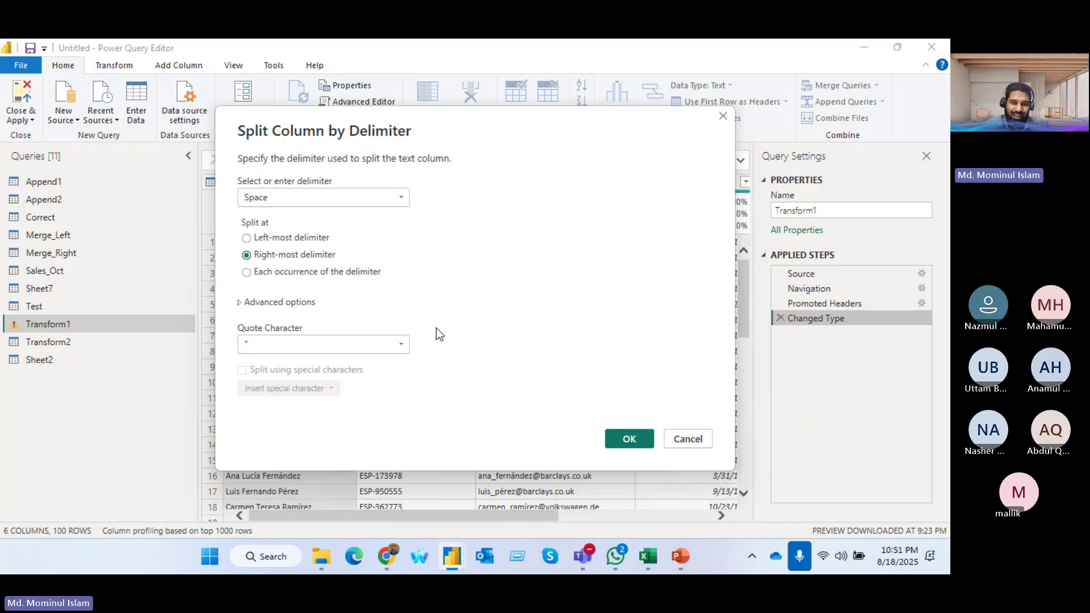
click(645, 444)
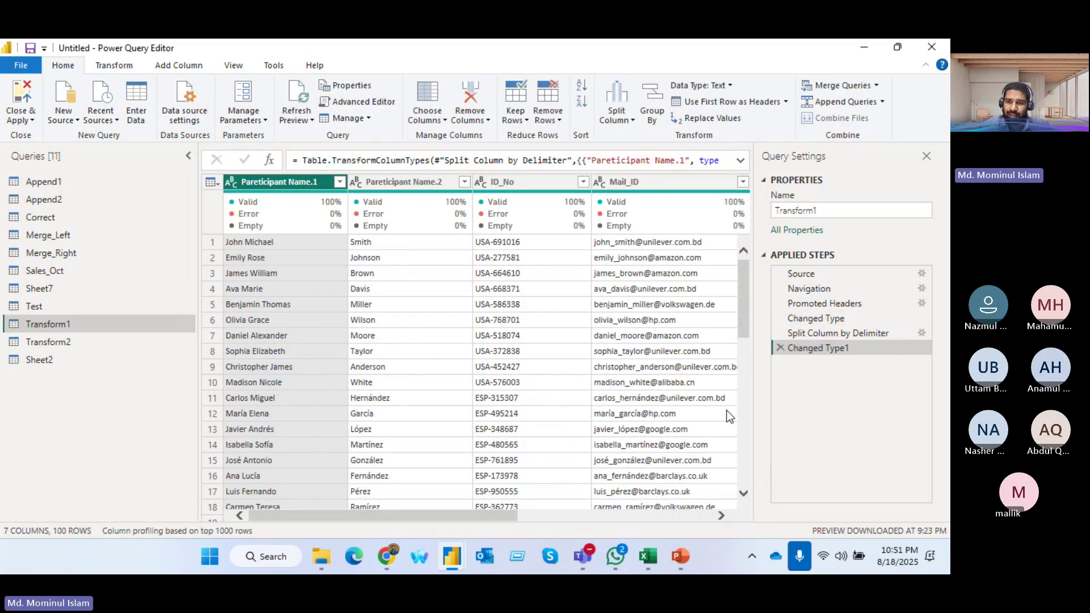
click(781, 348)
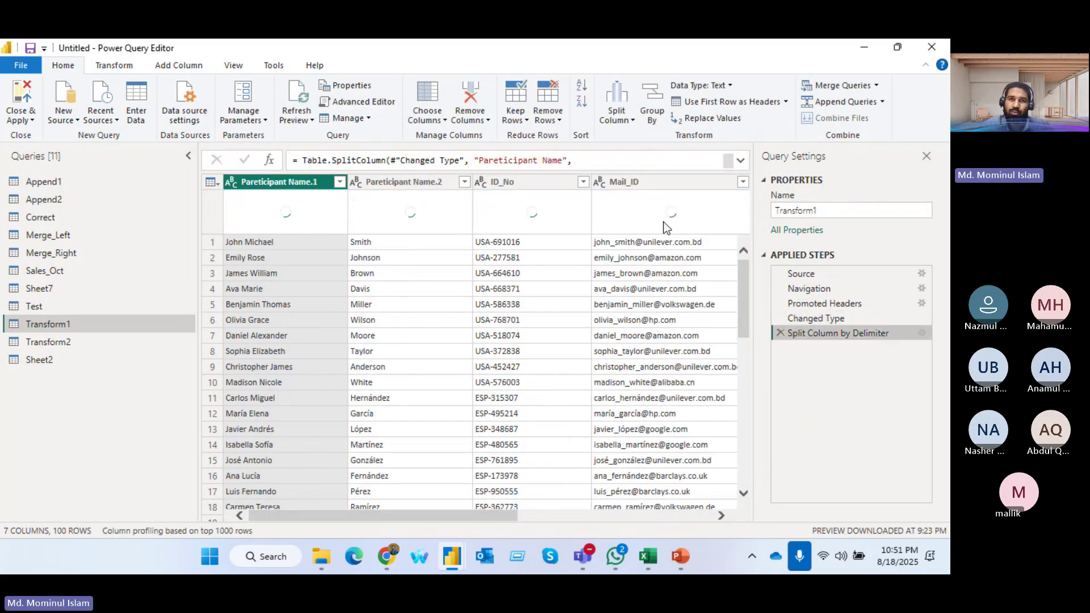
click(631, 119)
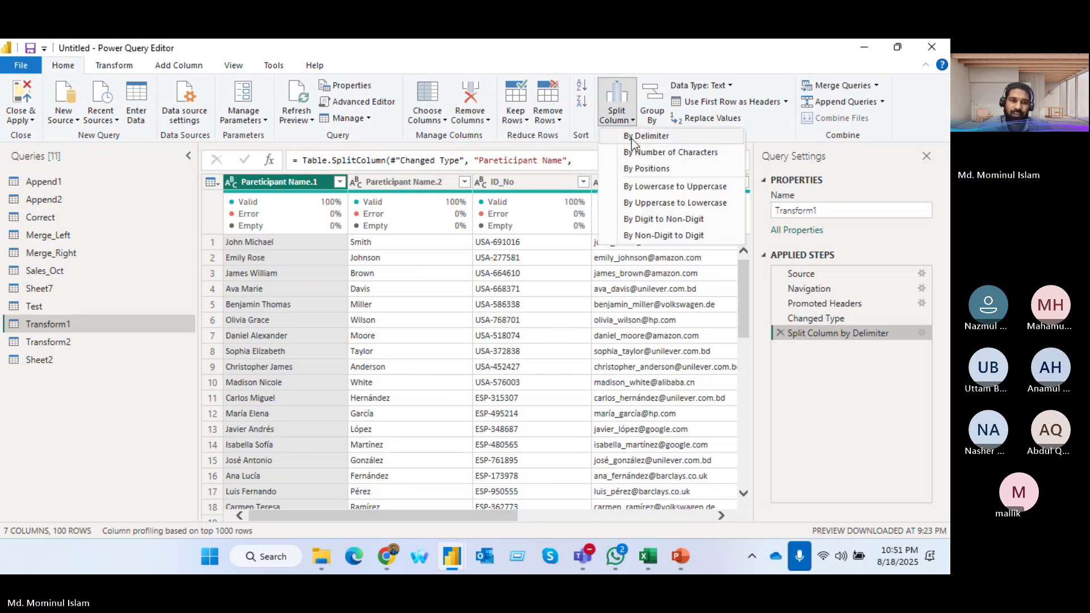
click(647, 136)
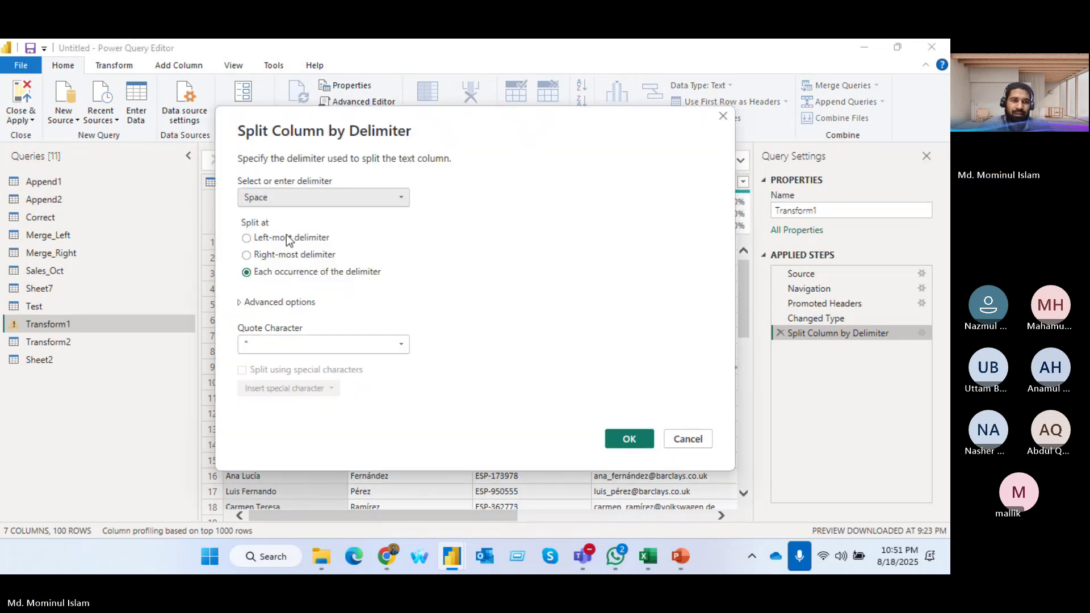
drag(414, 130, 374, 129)
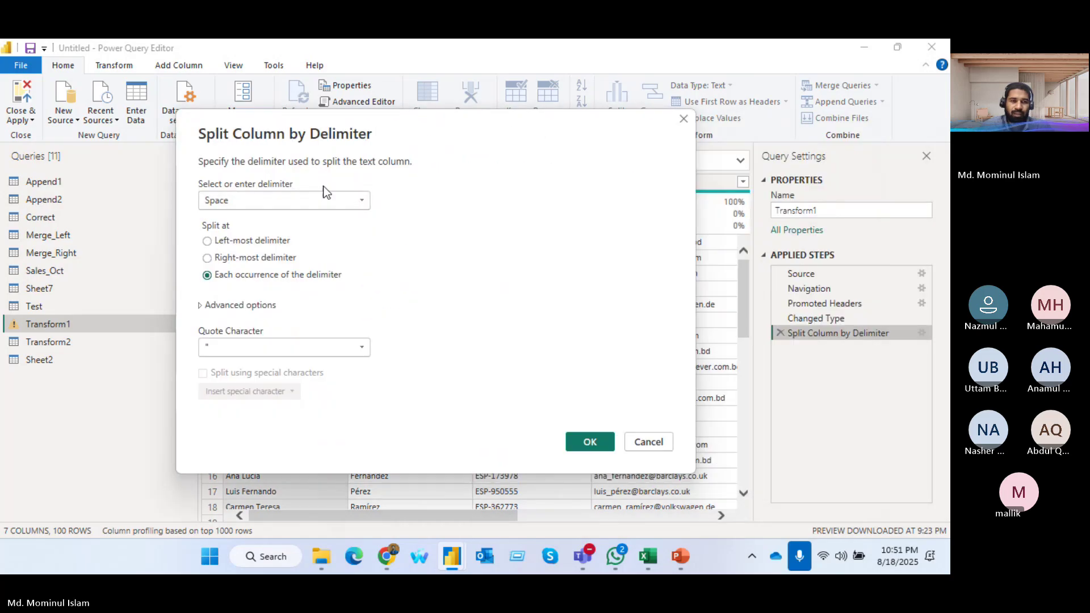
click(684, 118)
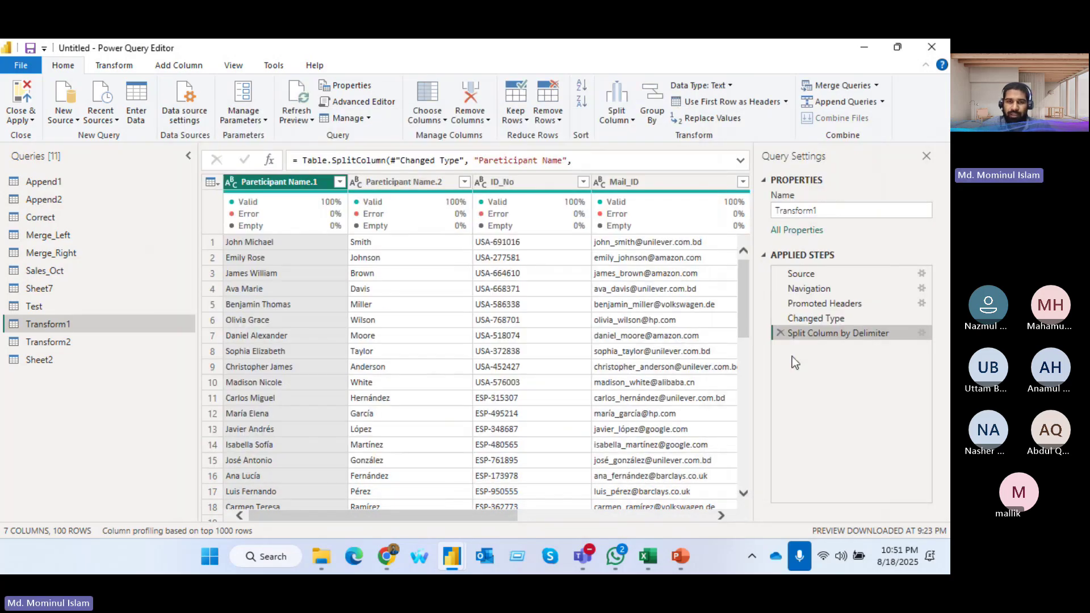
- Redo the Pareticipant Name split by the Space delimiter at each occurrence and look through the resulting name columns
click(780, 333)
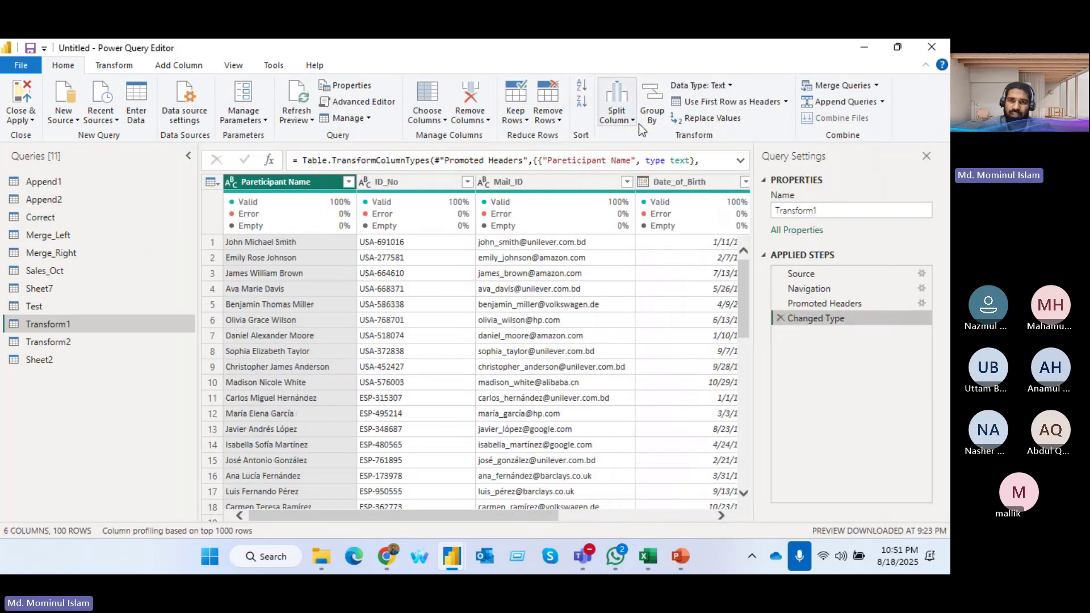
click(617, 113)
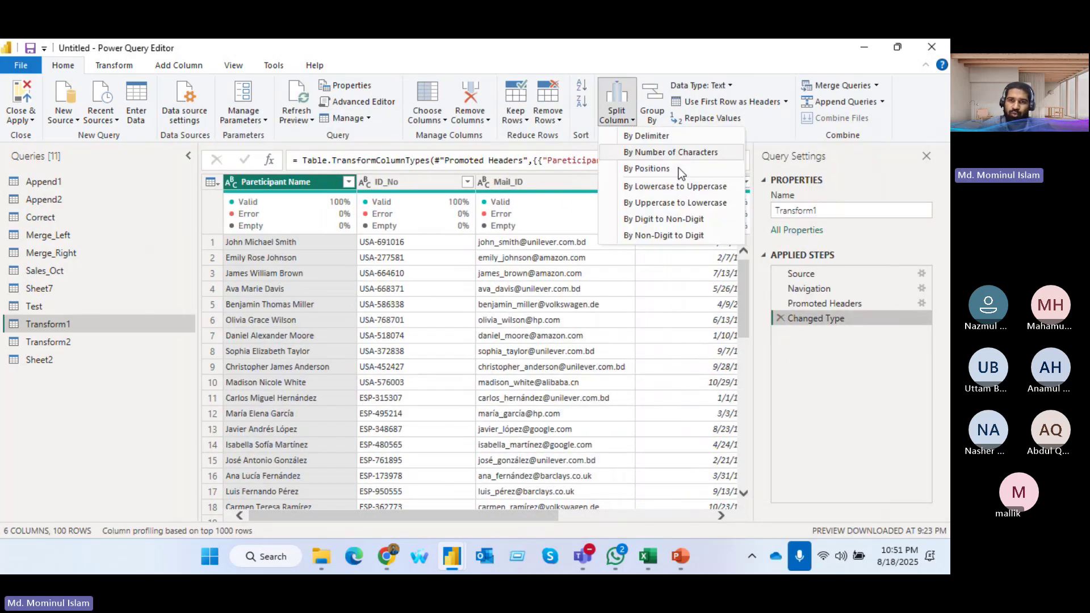
click(645, 138)
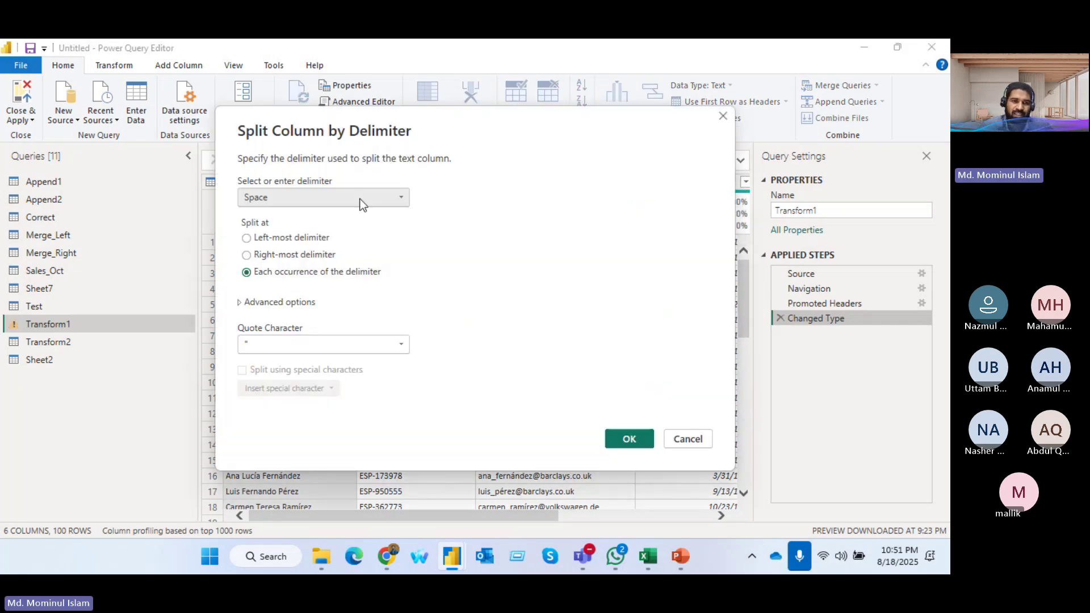
click(628, 437)
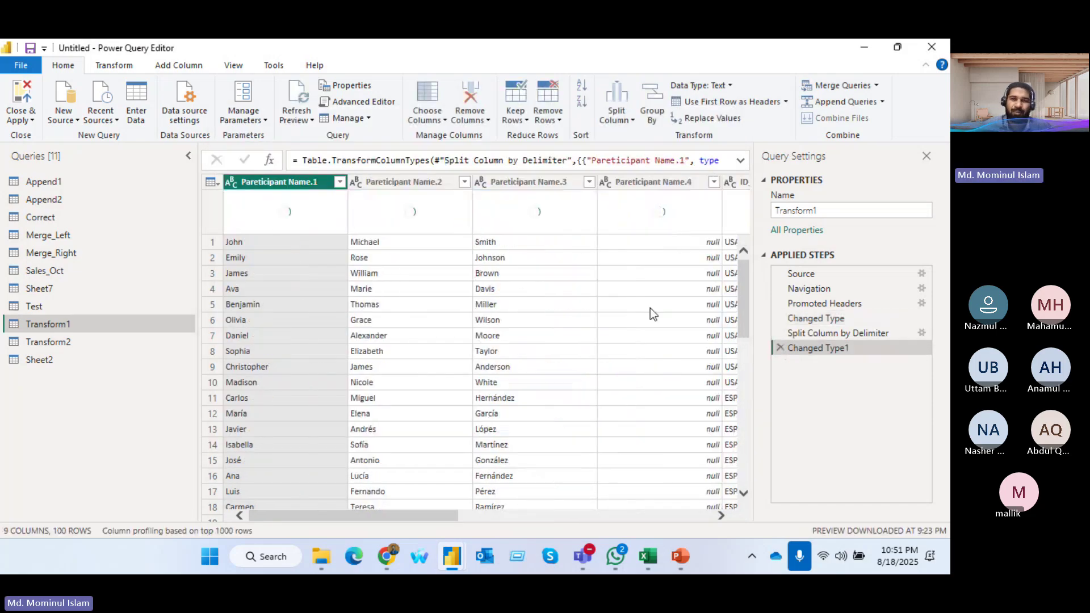
scroll(484, 315, down, 5)
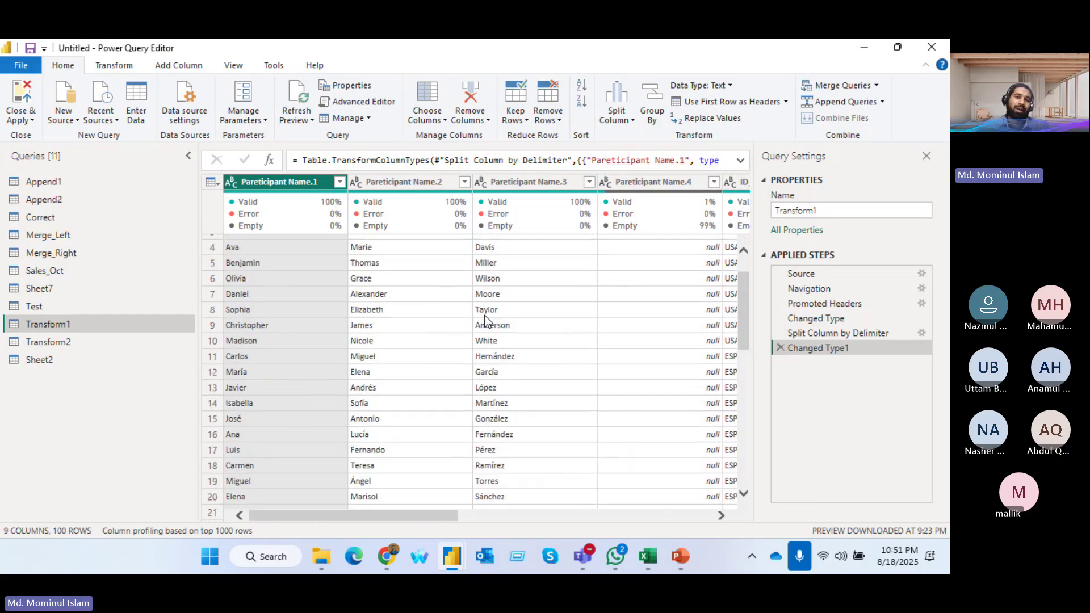
scroll(588, 346, down, 5)
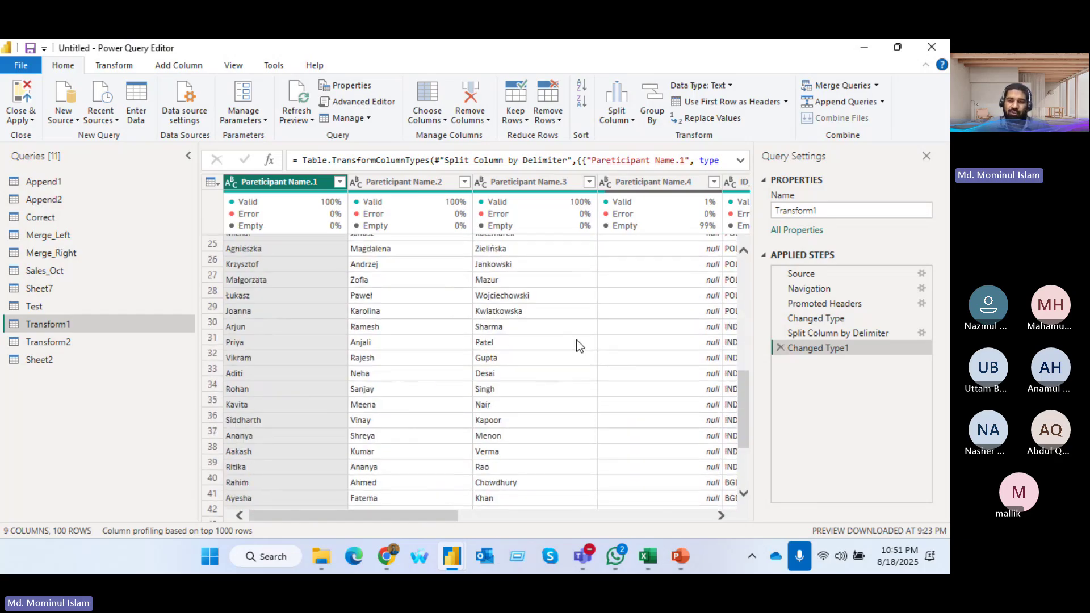
scroll(576, 340, up, 10)
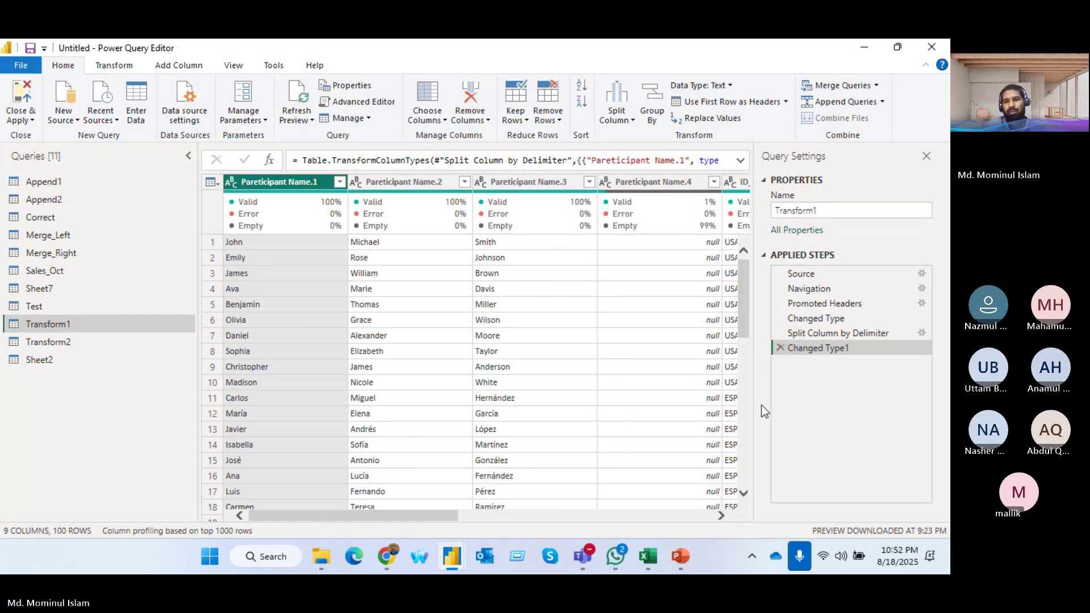
- Remove the Changed Type1 and Split Column by Delimiter steps to restore the single Pareticipant Name column
click(780, 349)
click(780, 331)
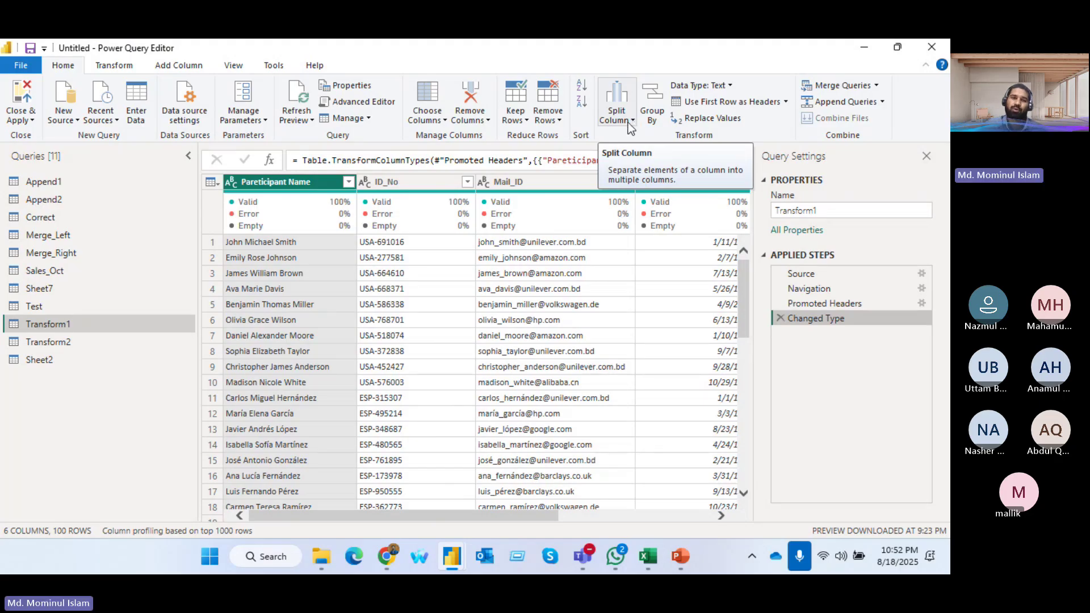
- Split the ID_No column by non-digit to digit, separating the country prefix from the number
click(389, 178)
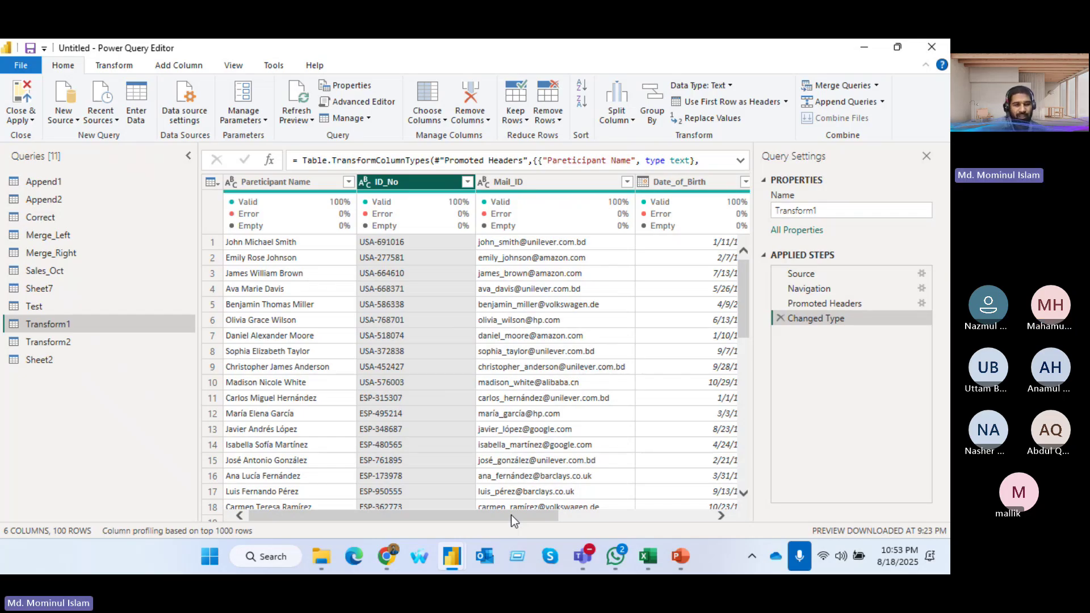
scroll(426, 370, down, 15)
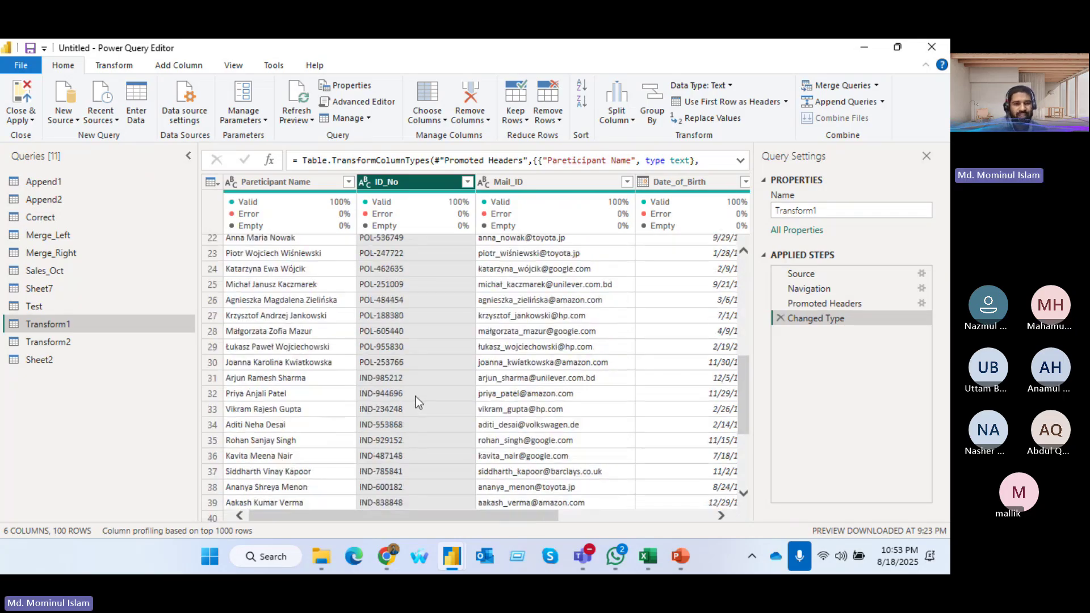
scroll(416, 396, up, 15)
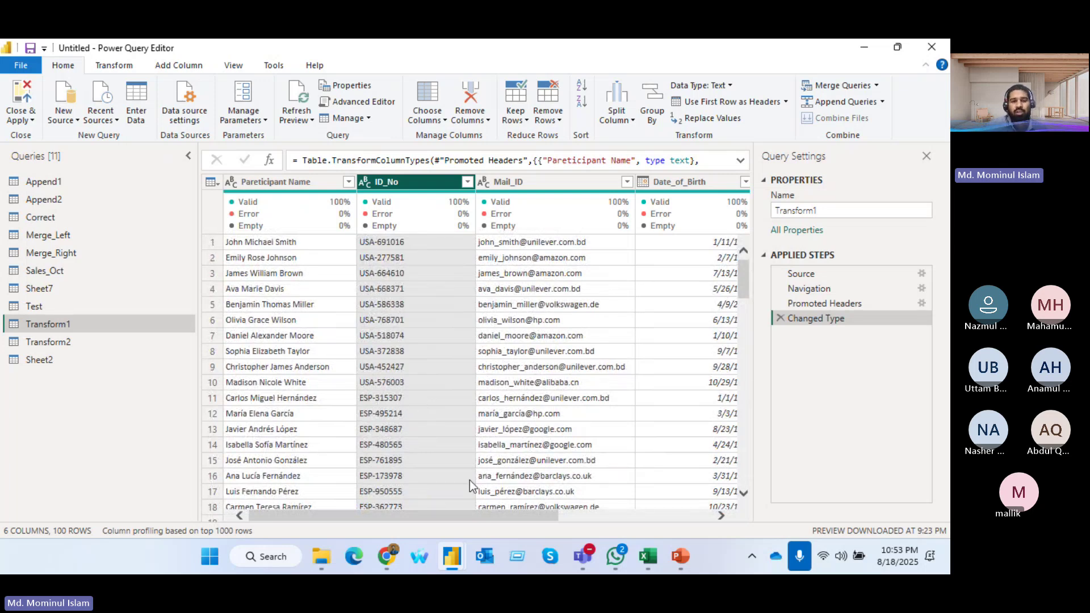
click(578, 516)
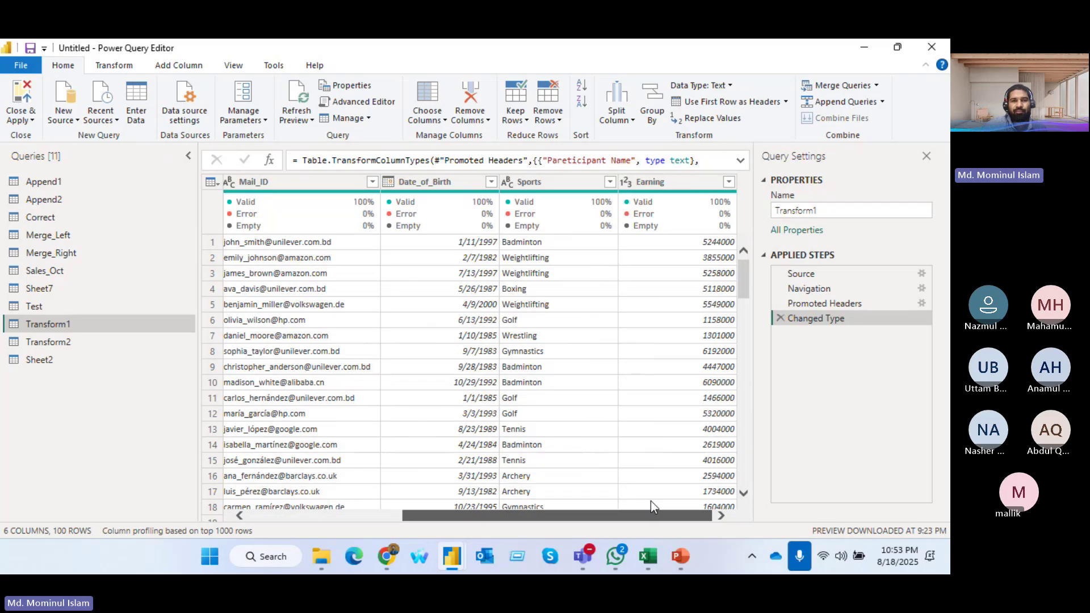
drag(651, 514, 203, 507)
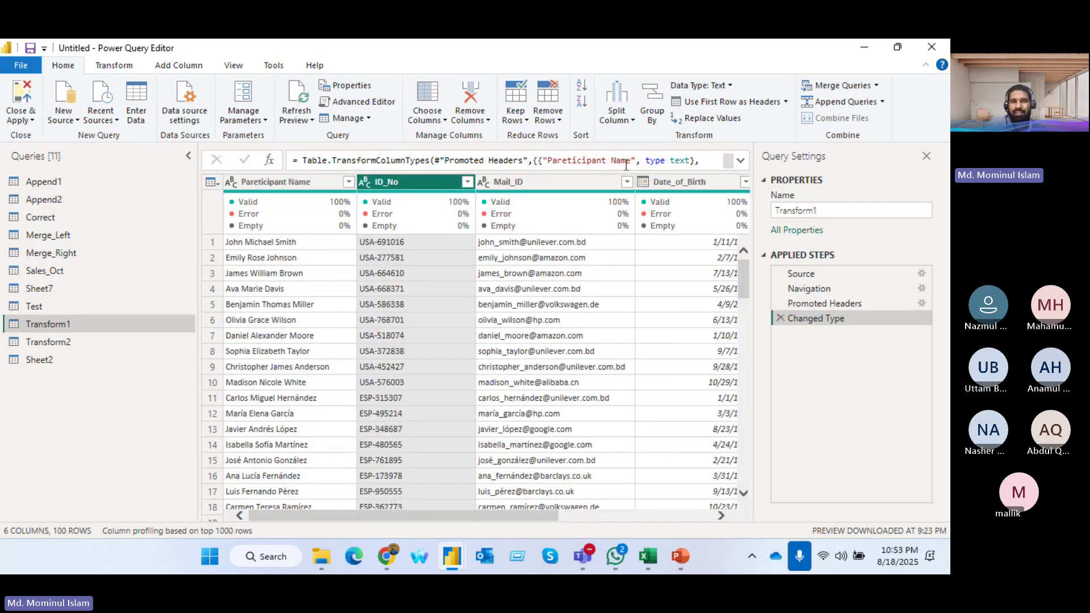
click(634, 118)
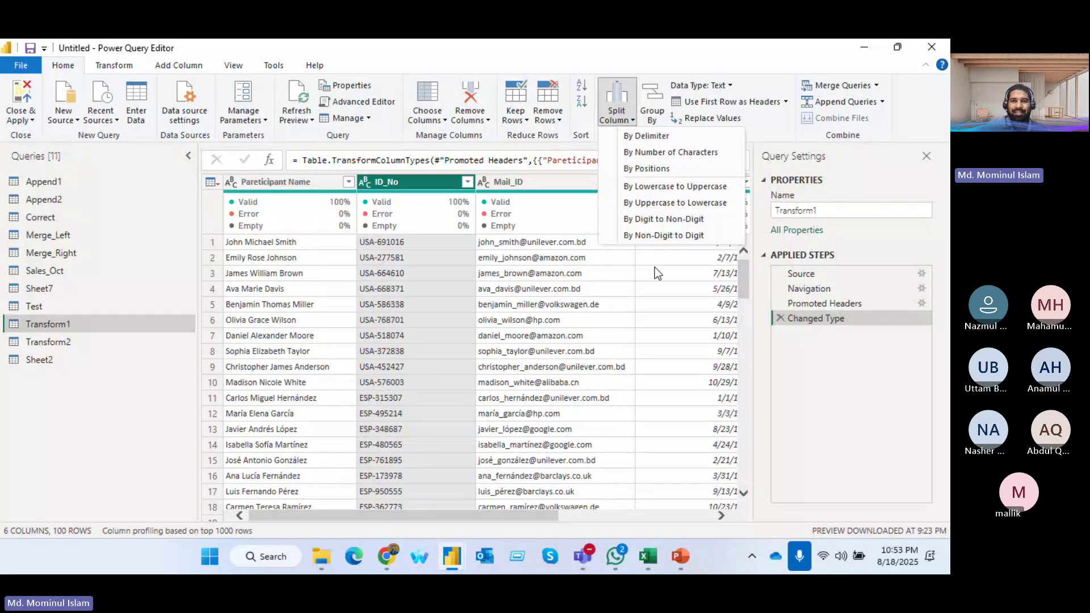
click(636, 235)
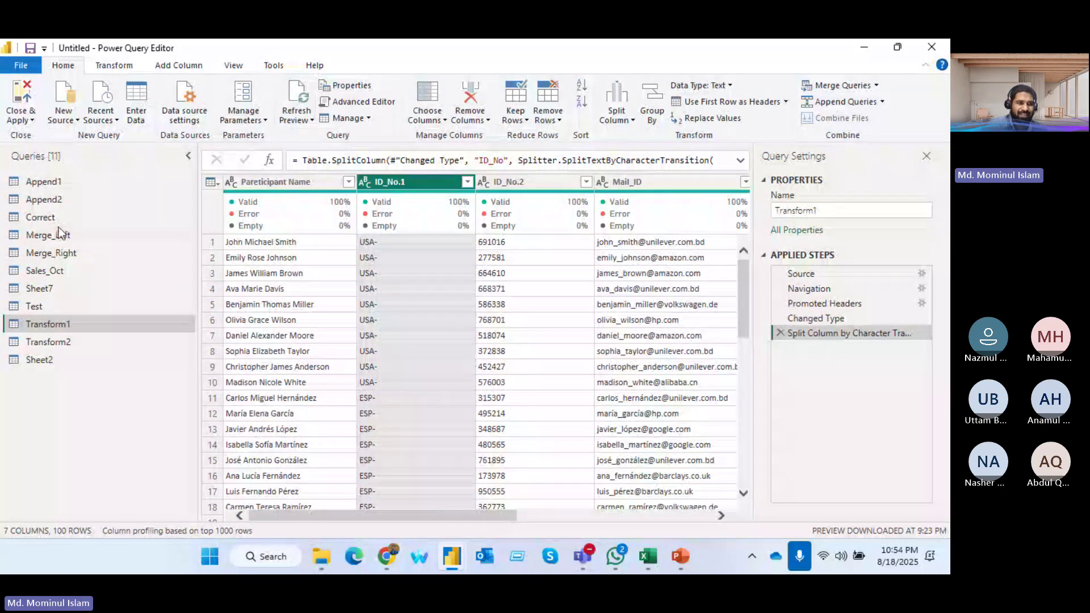
- Examine the data and columns of the Test, Sheet7, Correct, Transform1 and Transform2 queries
click(50, 307)
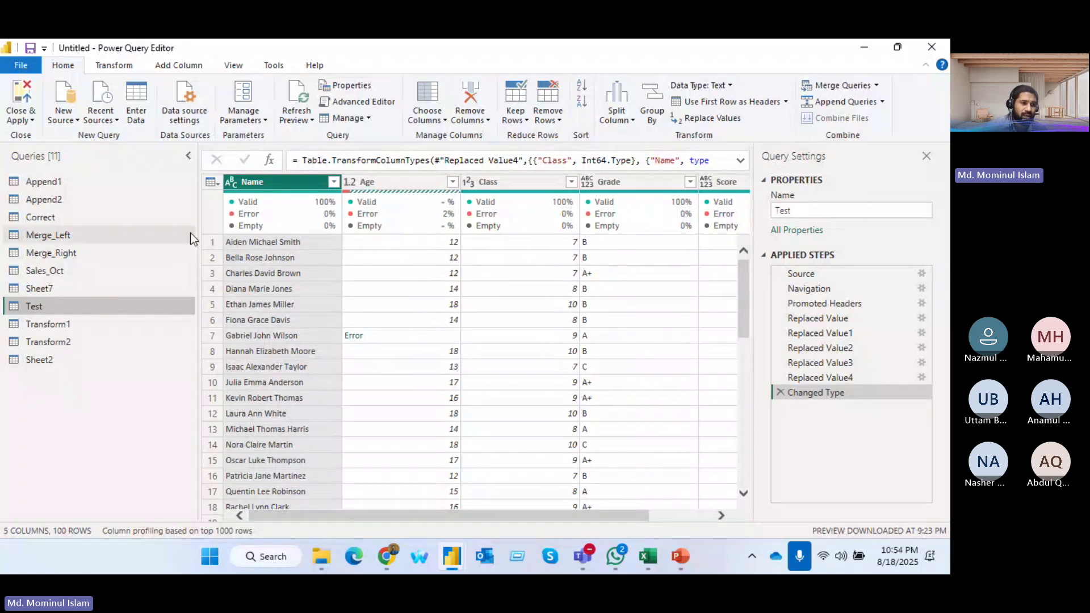
click(46, 288)
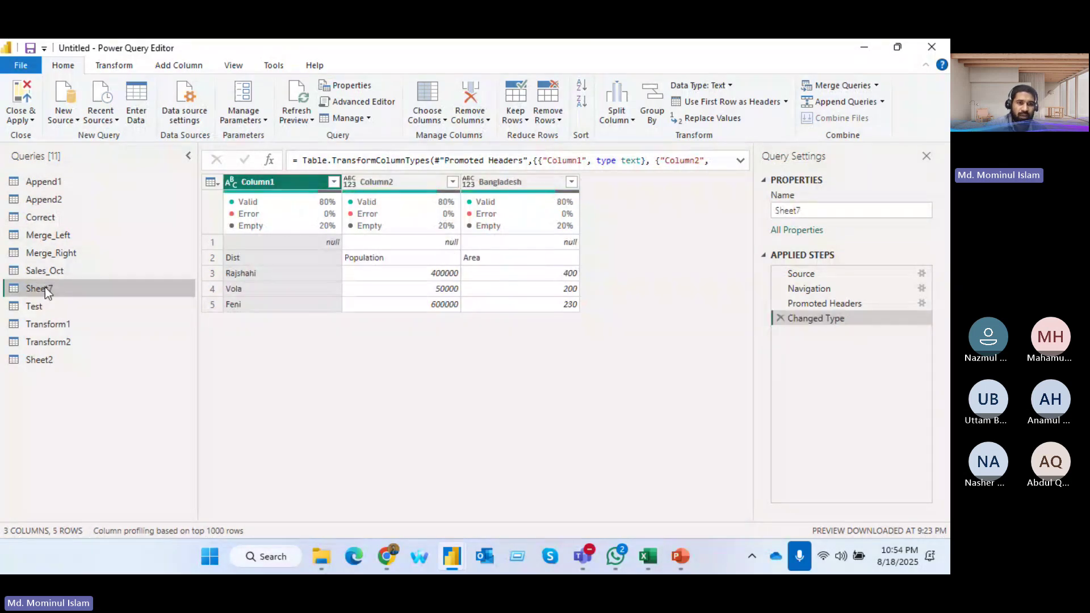
click(54, 219)
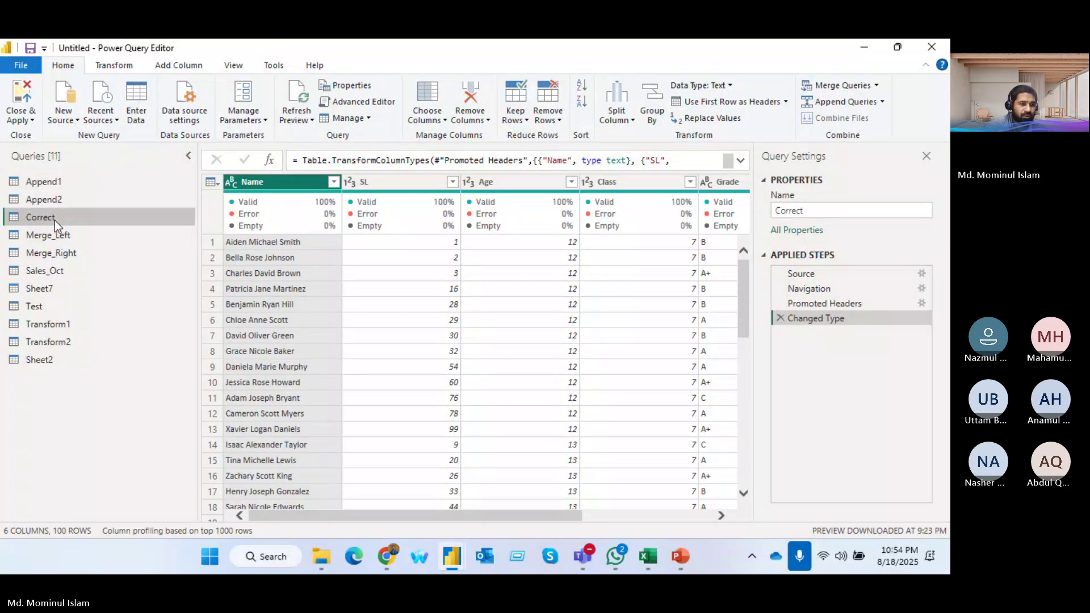
click(70, 326)
drag(380, 514, 744, 512)
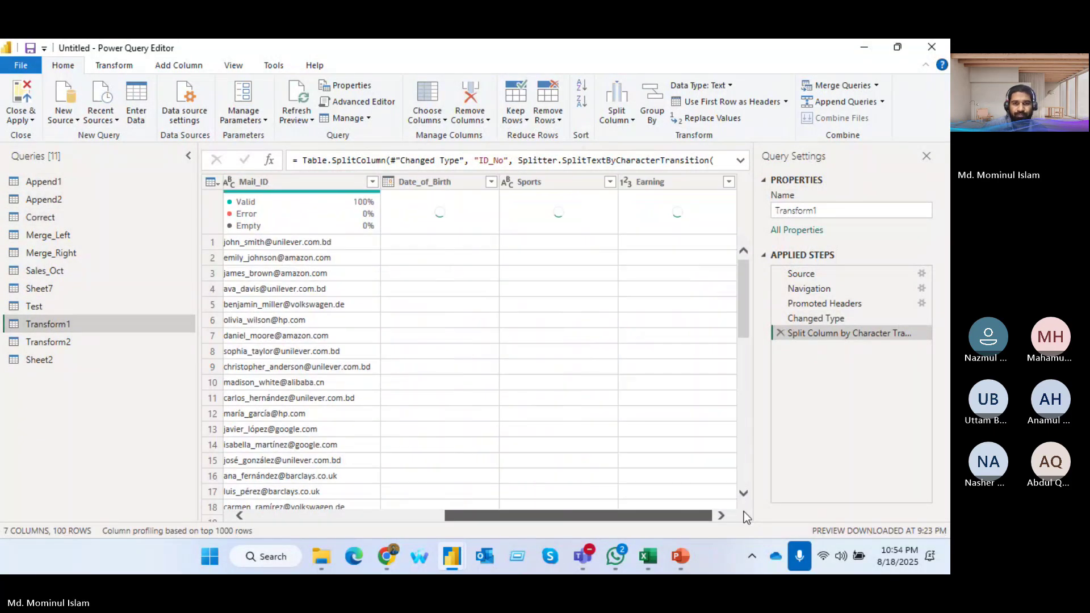
click(61, 344)
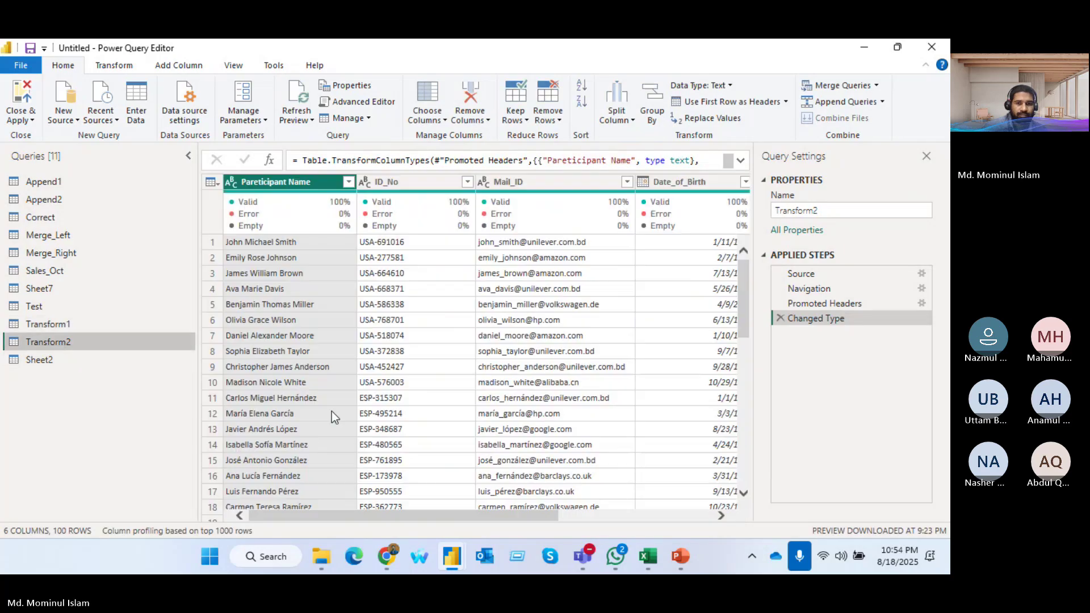
drag(396, 515, 649, 513)
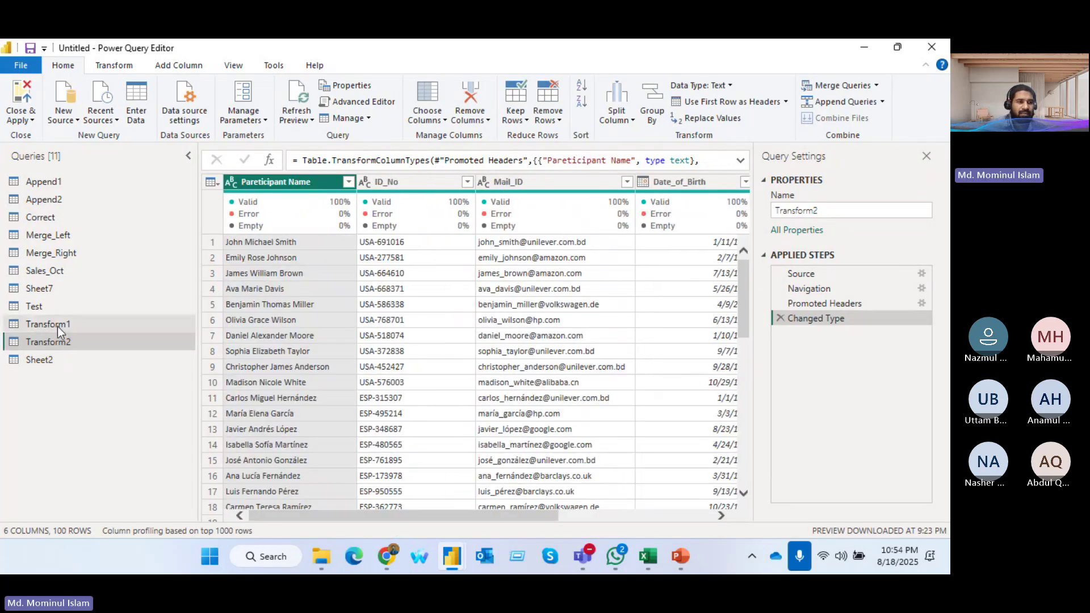
- In the Transform1 query, try splitting the Pareticipant Name column by lowercase to uppercase and remove that split step
click(57, 326)
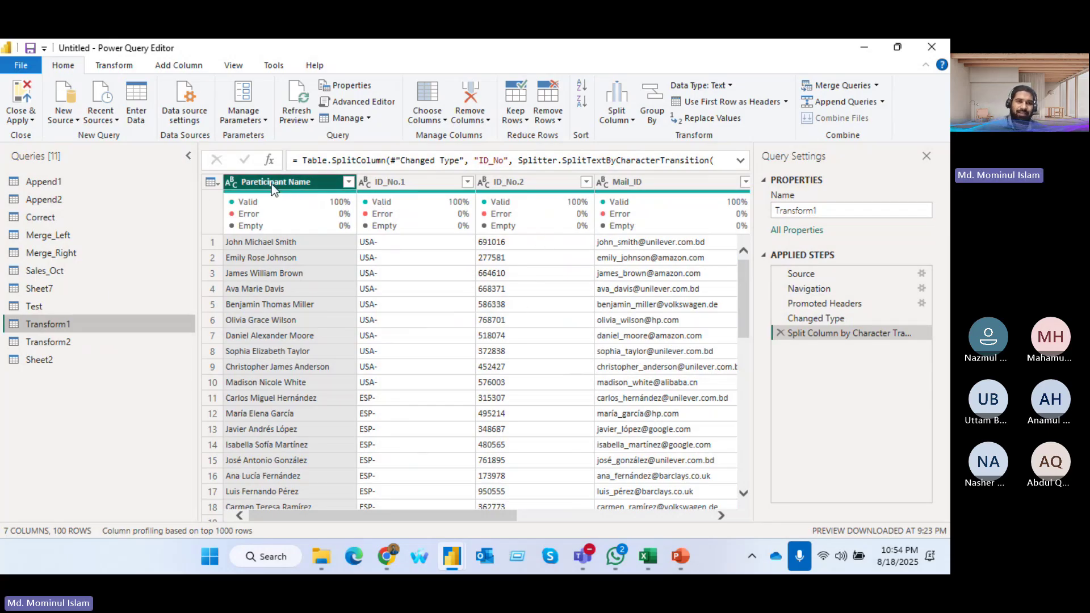
click(616, 114)
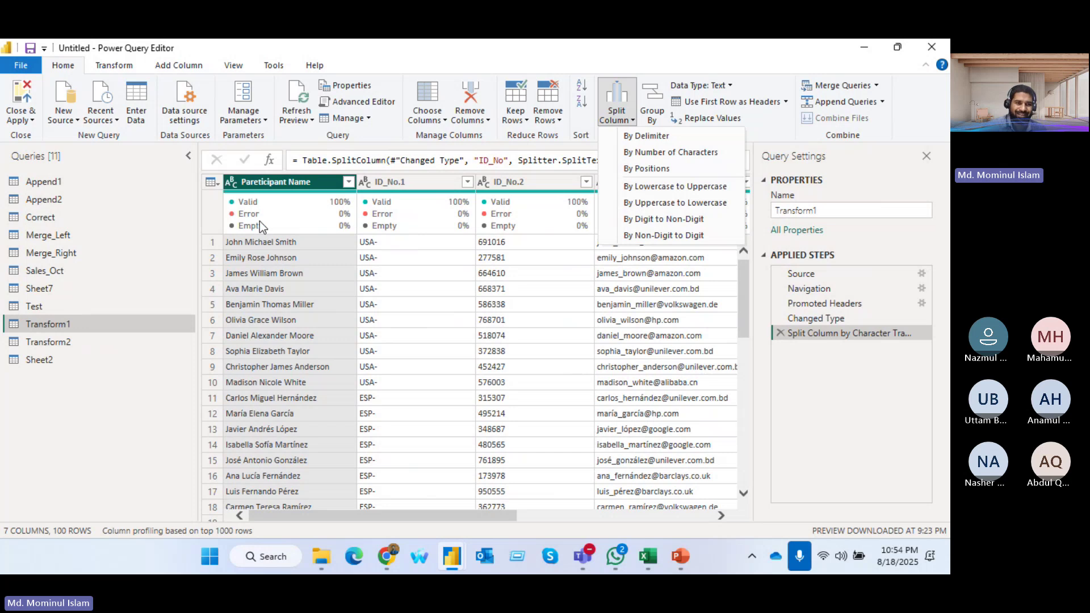
click(634, 189)
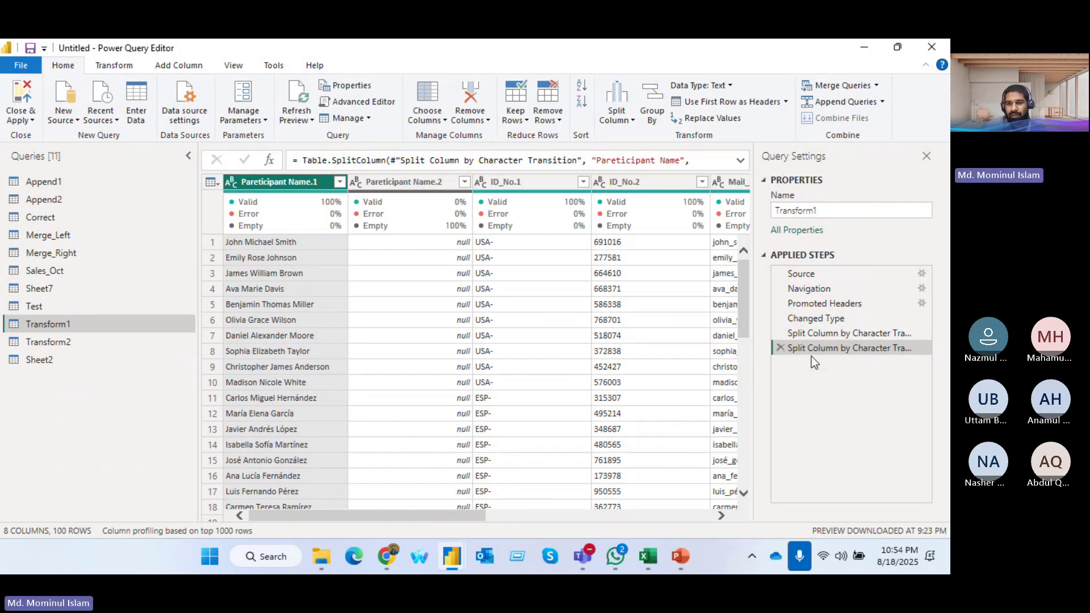
click(780, 348)
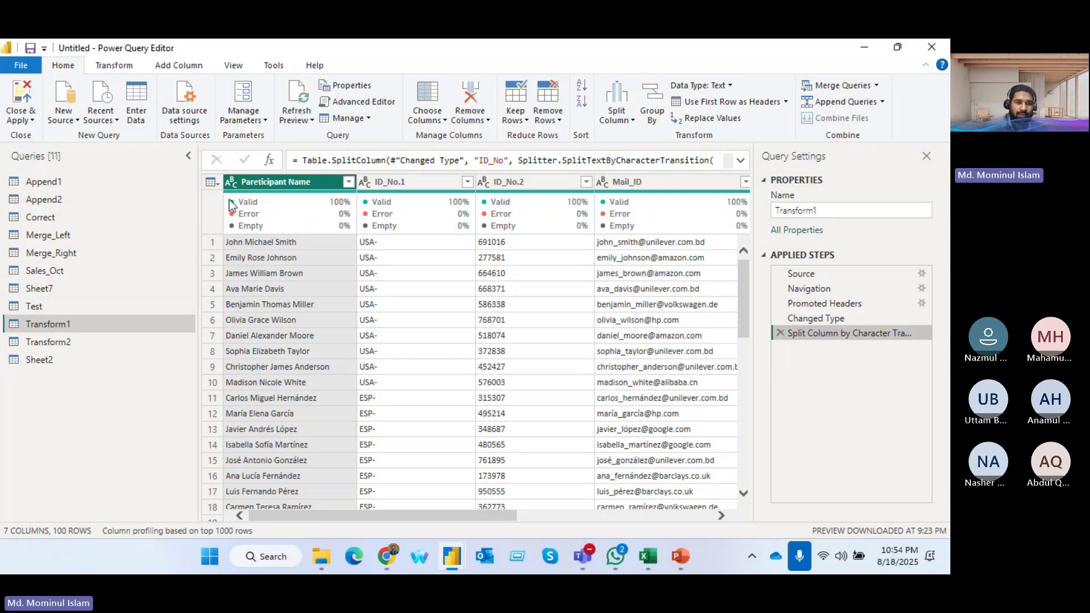
- Split the Pareticipant Name column by uppercase to lowercase, and split the resulting second name column by lowercase to uppercase
click(632, 120)
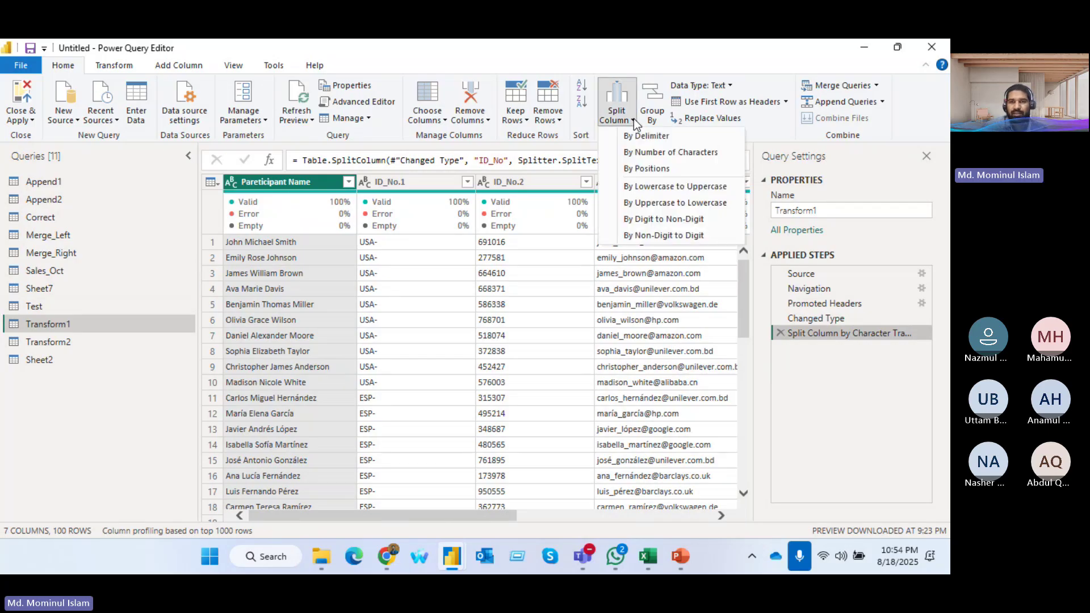
click(653, 203)
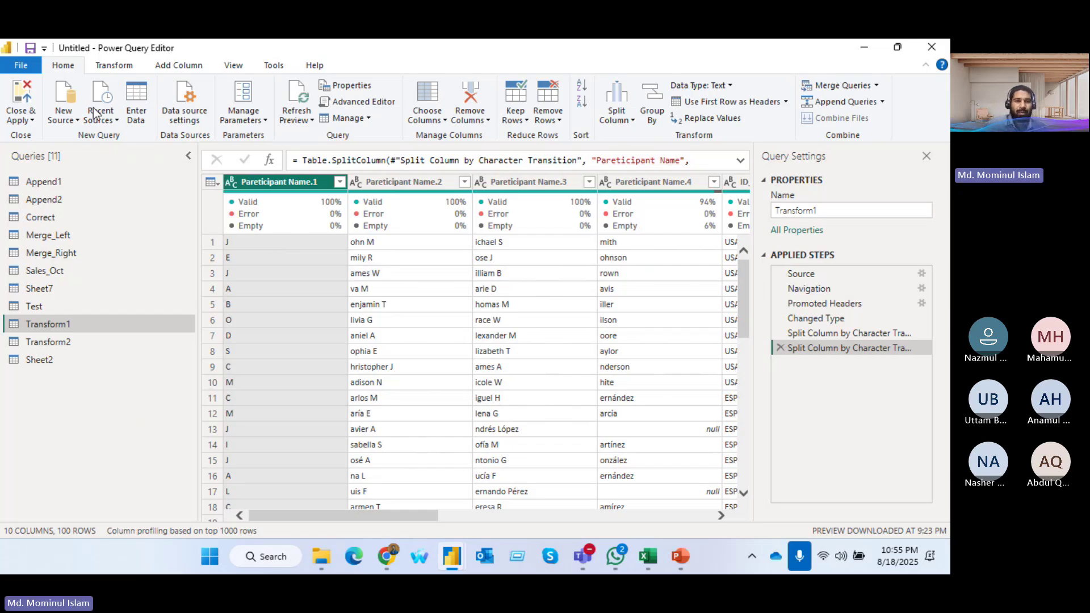
click(404, 182)
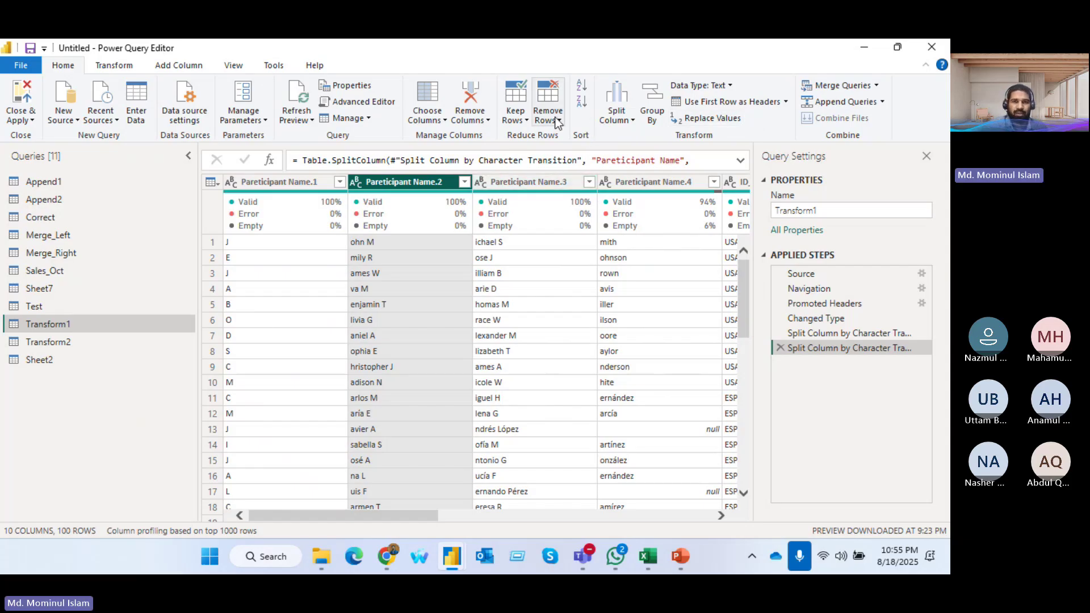
click(633, 122)
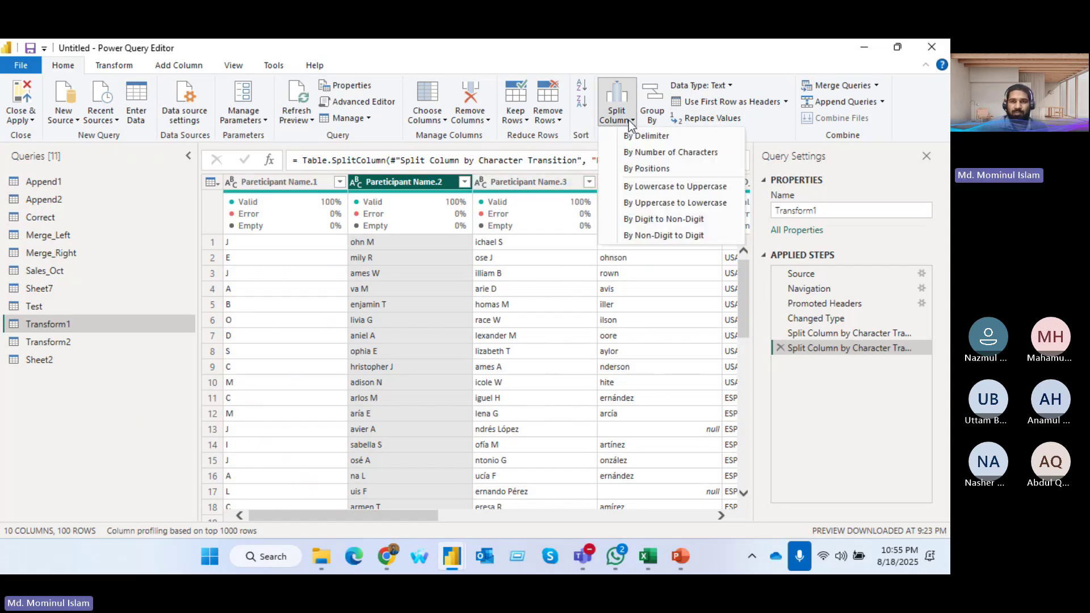
click(638, 182)
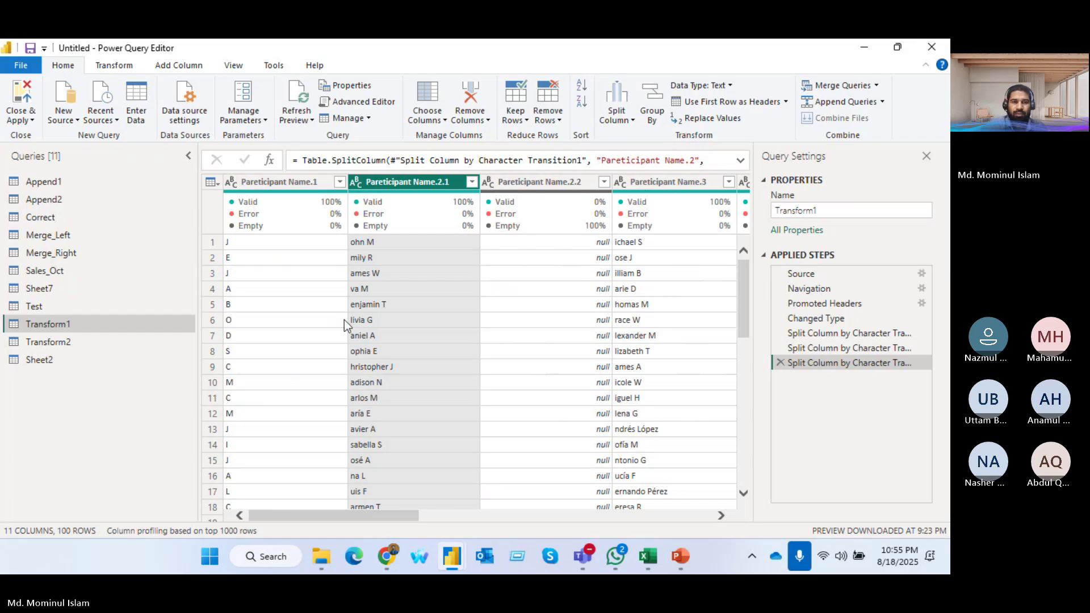
scroll(386, 358, down, 1)
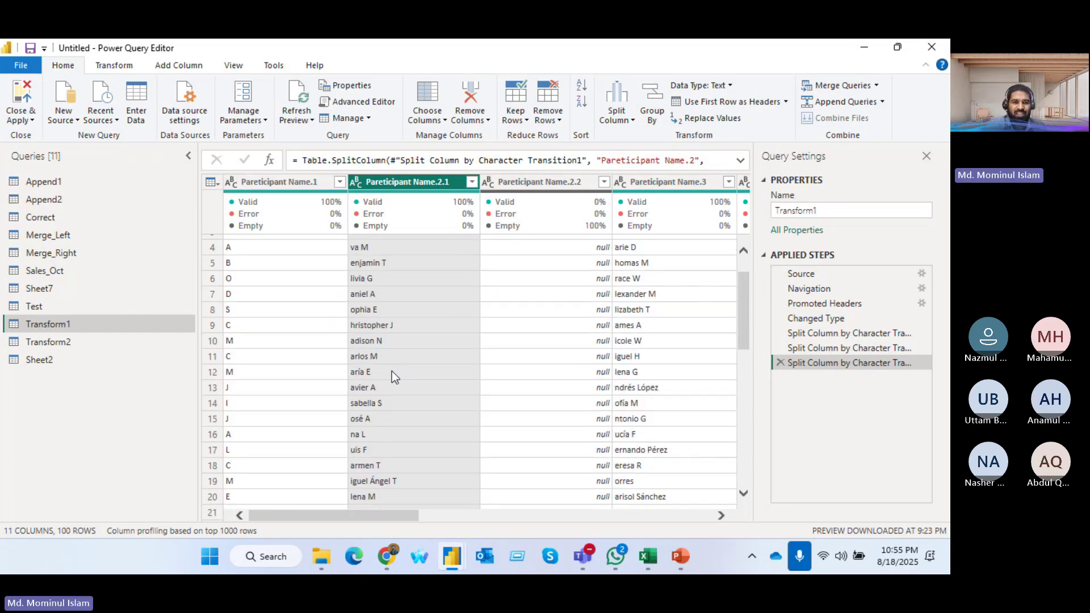
scroll(388, 376, down, 1)
scroll(383, 364, down, 18)
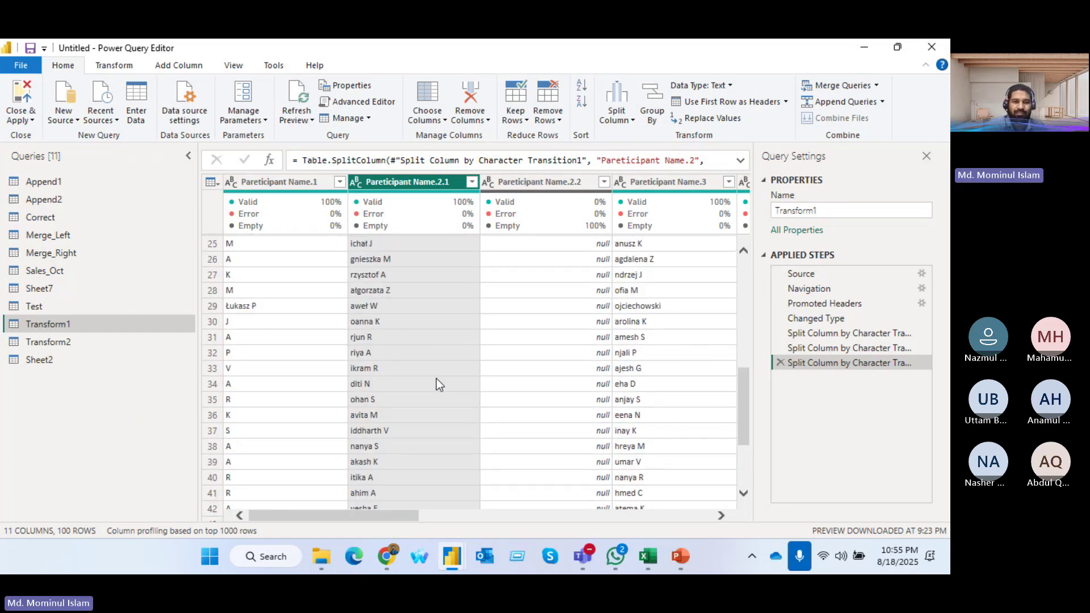
scroll(414, 358, up, 20)
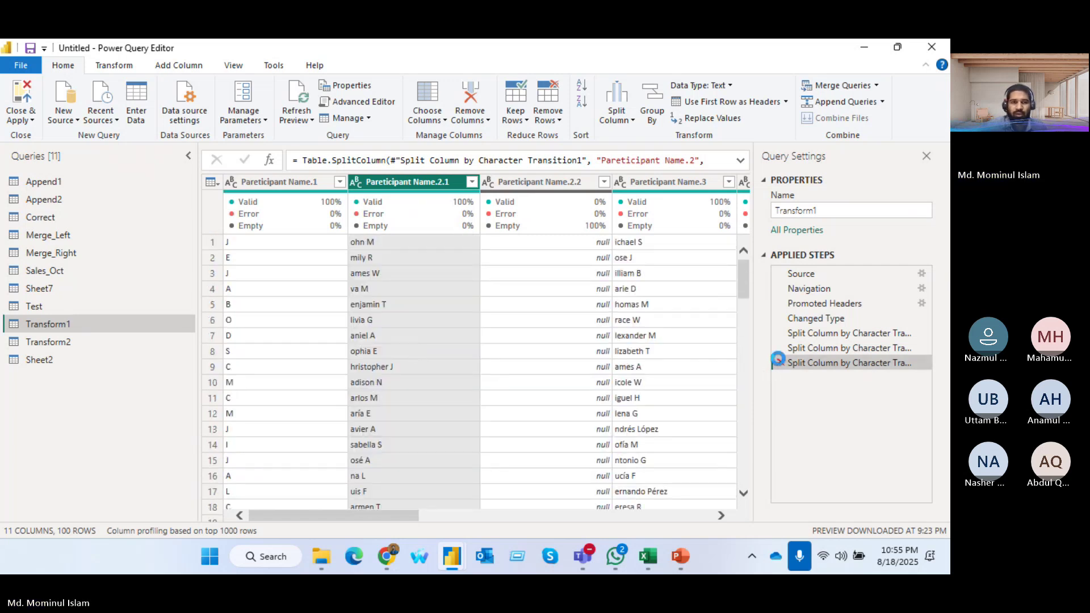
- Remove all the character-transition split steps from Transform1, restoring the single Pareticipant Name and ID_No columns
click(780, 363)
click(780, 348)
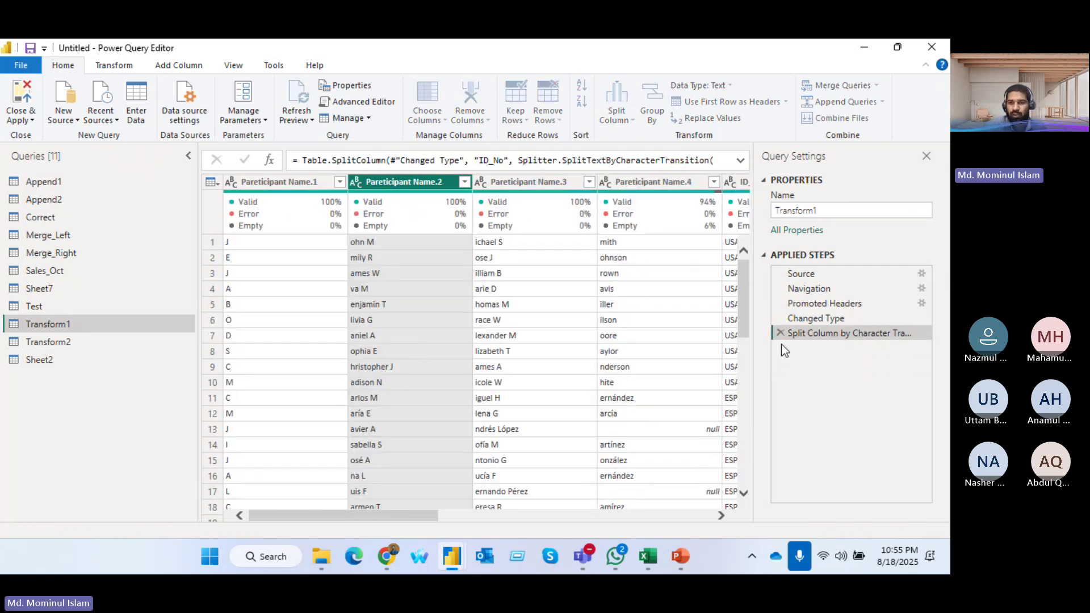
click(781, 333)
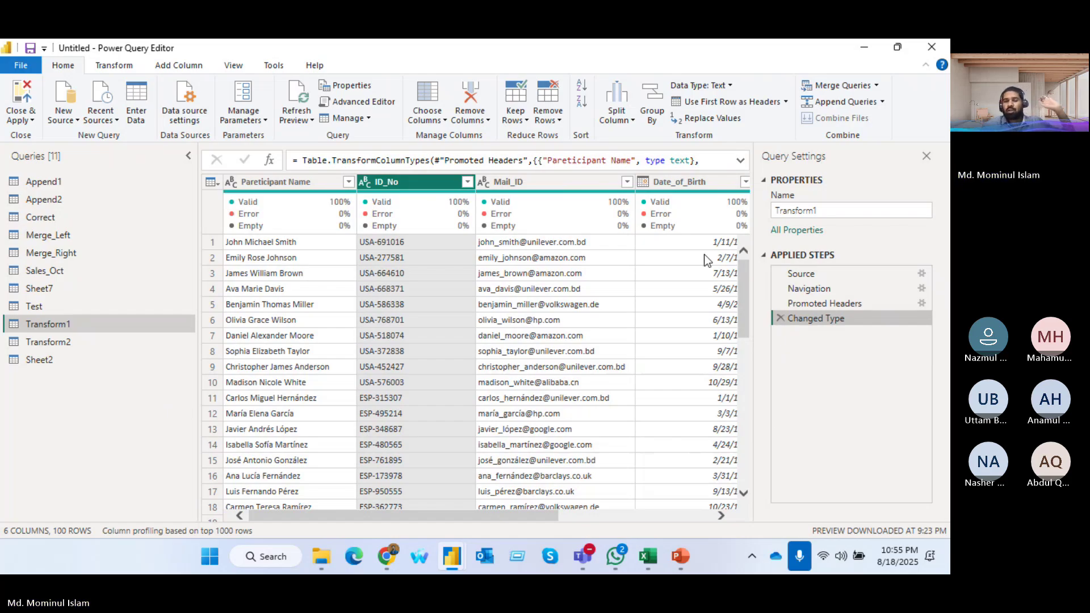
- Check the participants in the Teams meeting window and return to the Power Query Editor
mouse_move(590, 561)
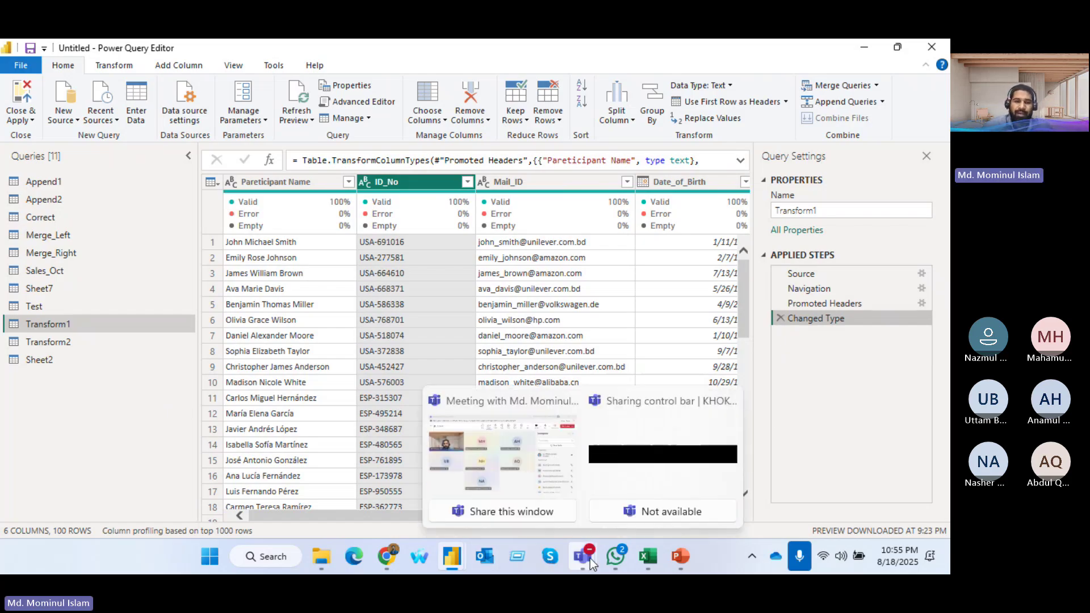
click(469, 400)
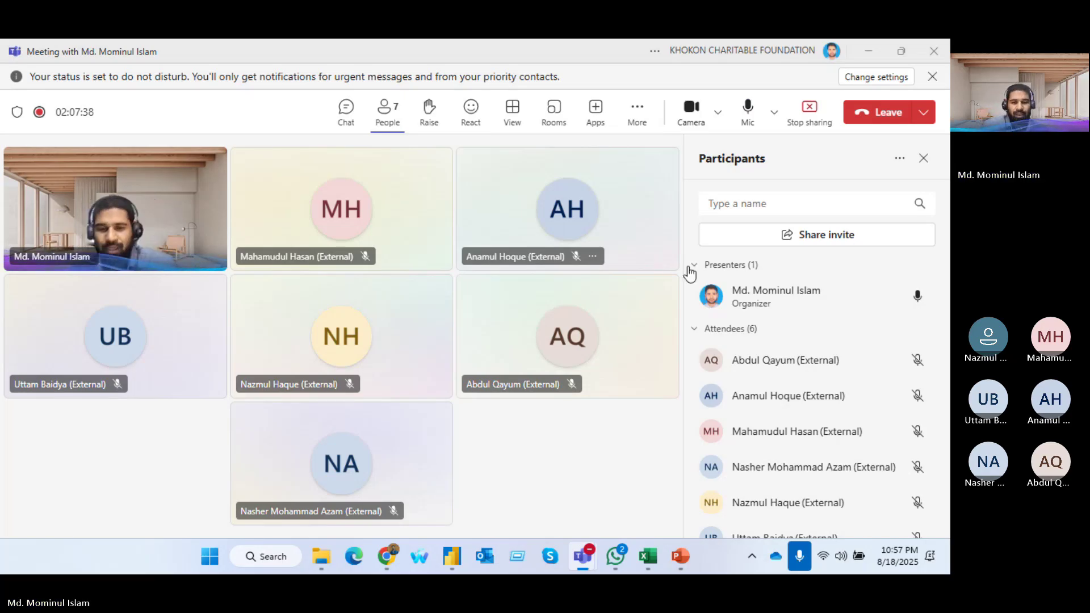
click(452, 555)
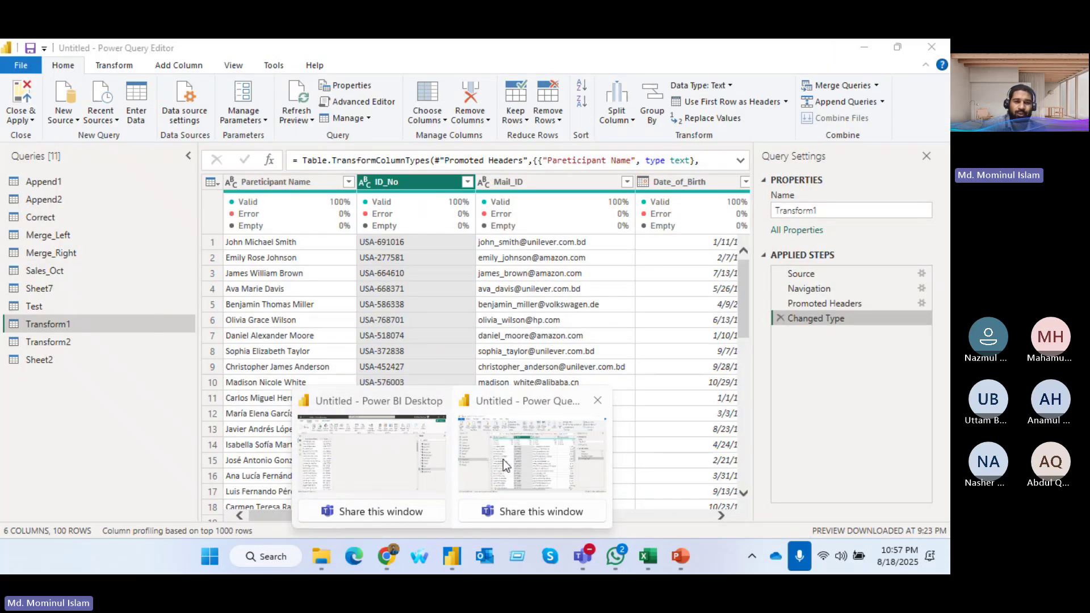
mouse_move(417, 472)
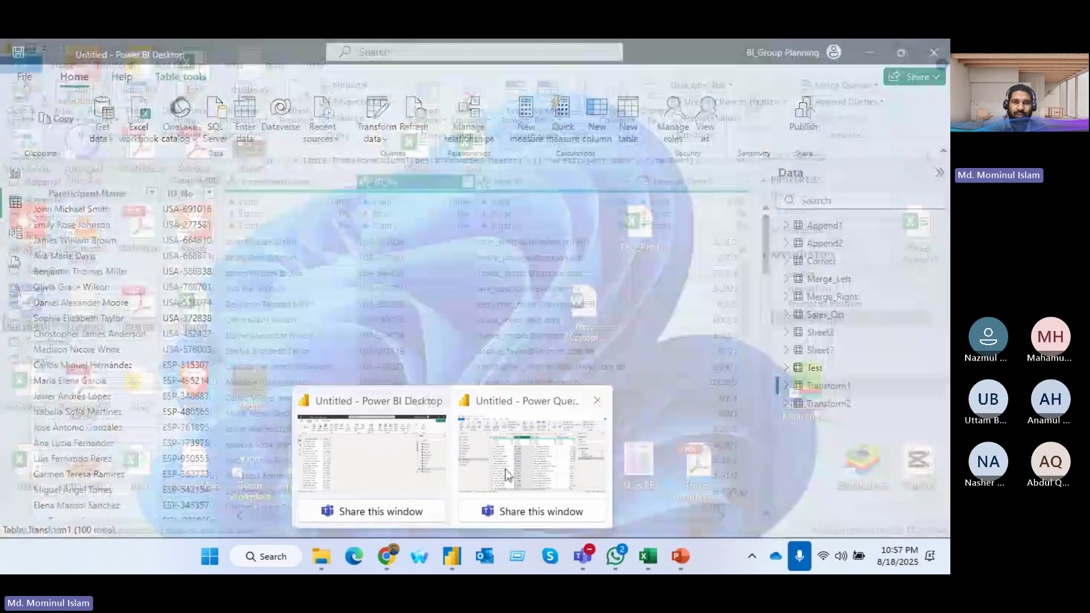
click(505, 469)
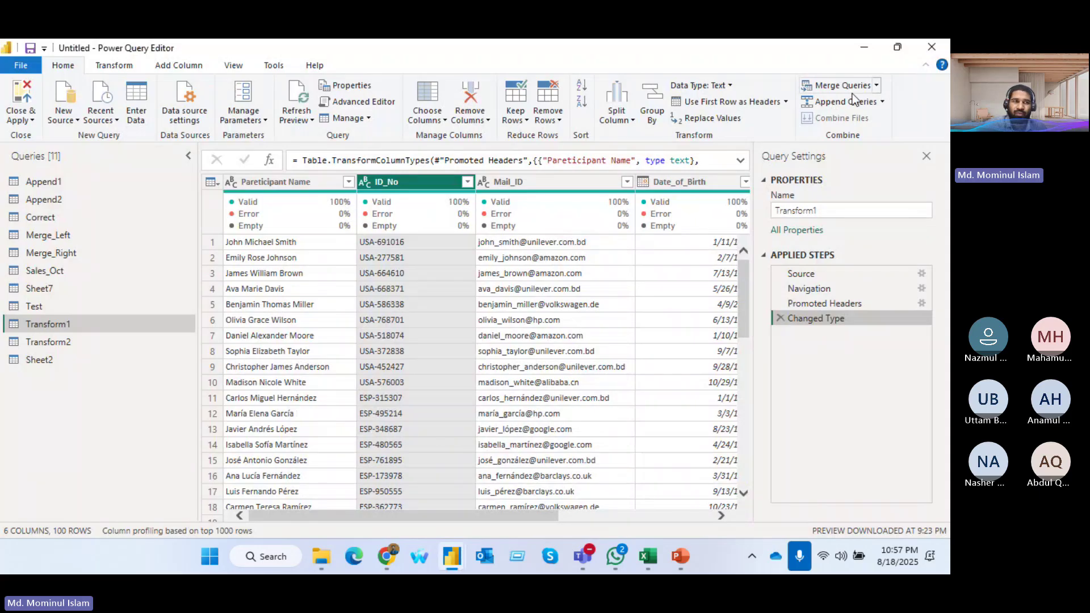
click(114, 66)
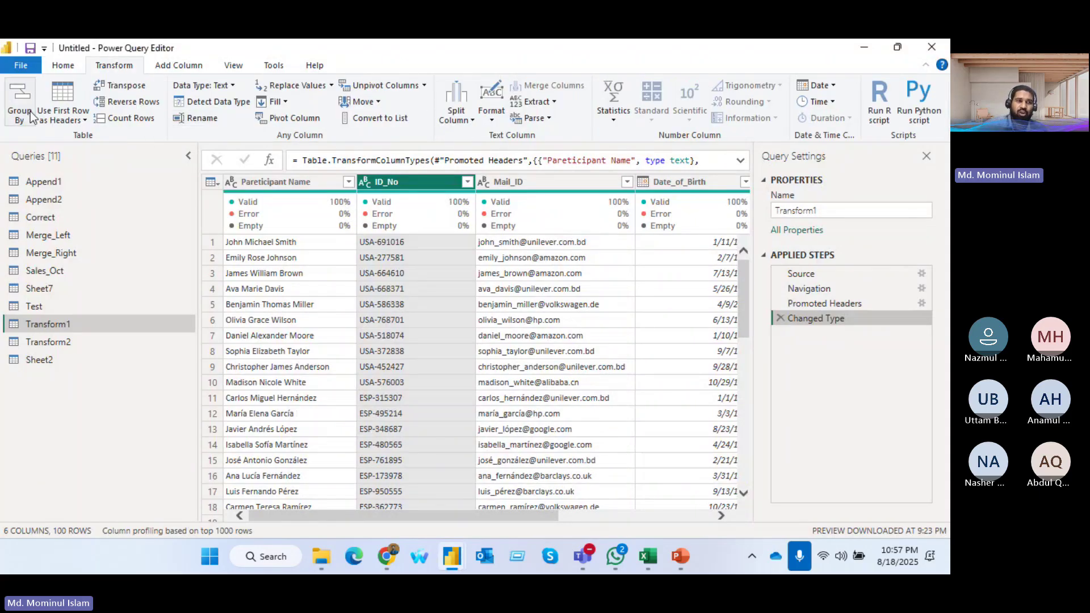
click(178, 65)
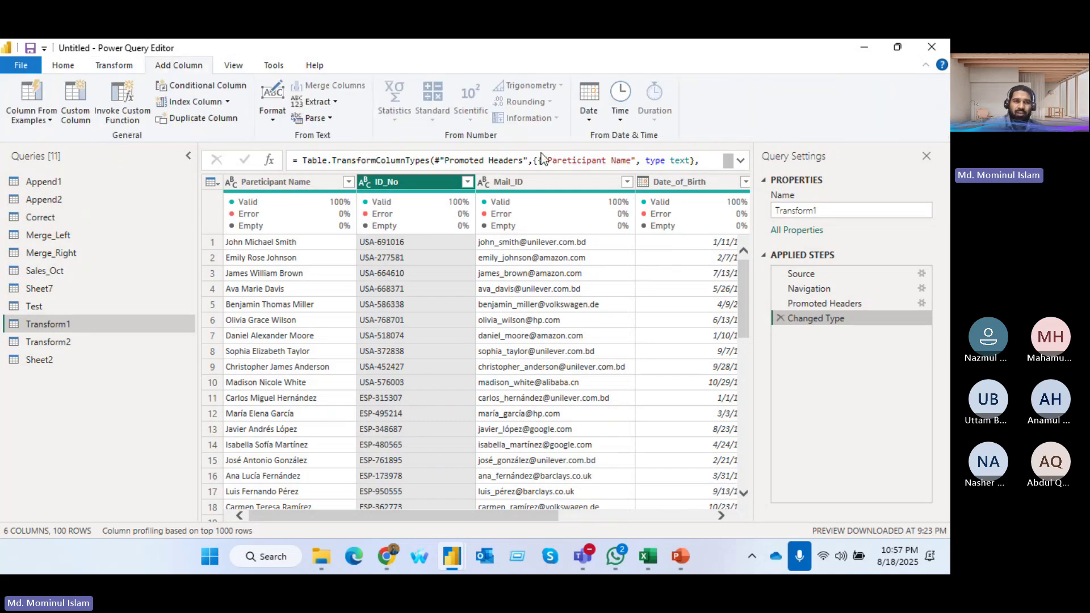
click(111, 66)
click(70, 68)
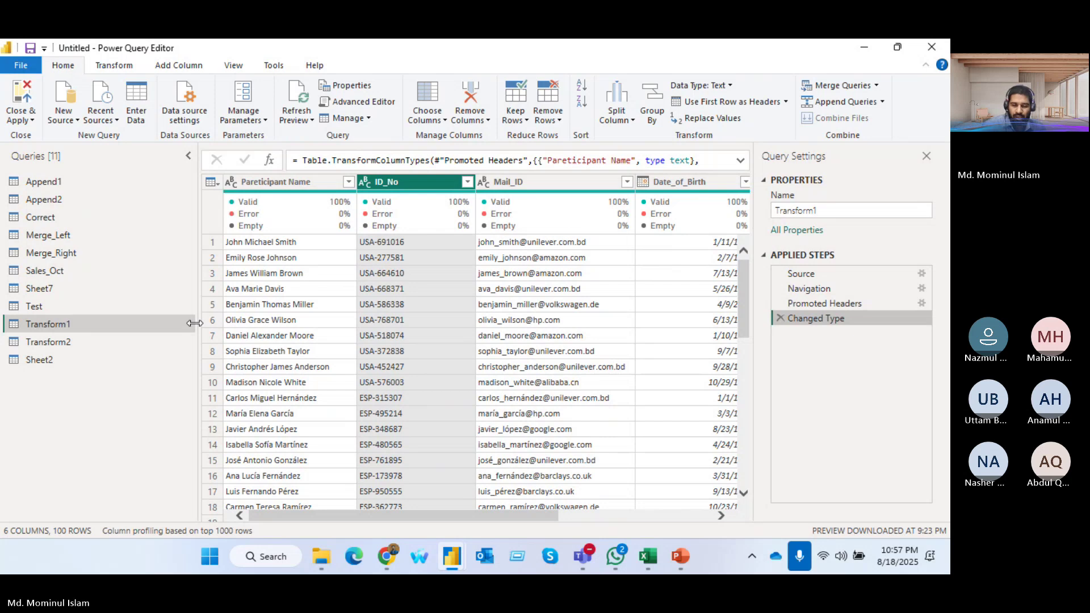
- Switch to the Teams meeting, close the participants list and stop sharing the screen
mouse_move(585, 559)
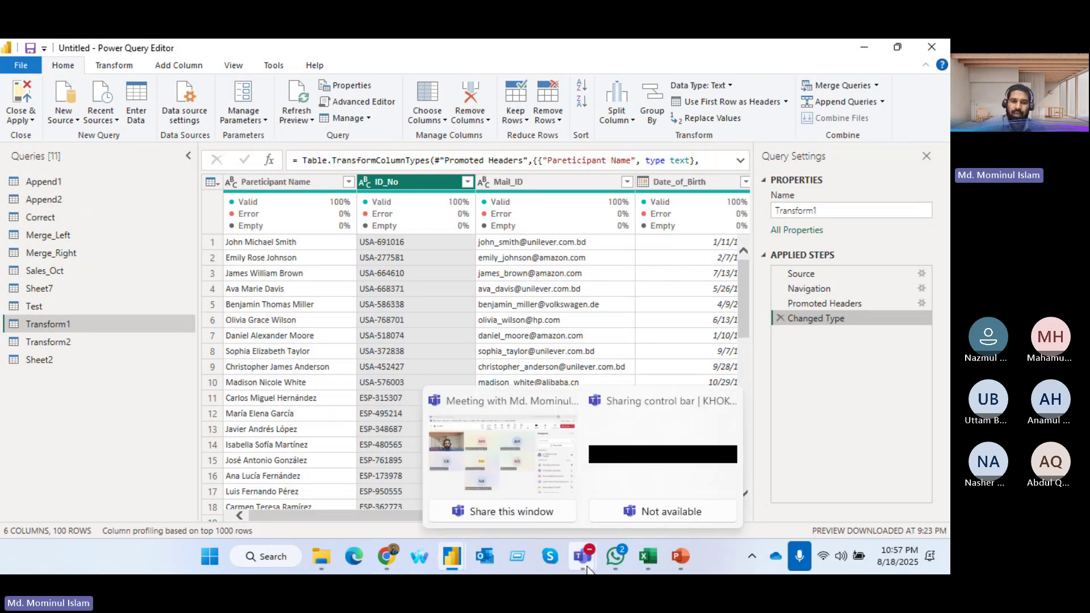
click(500, 413)
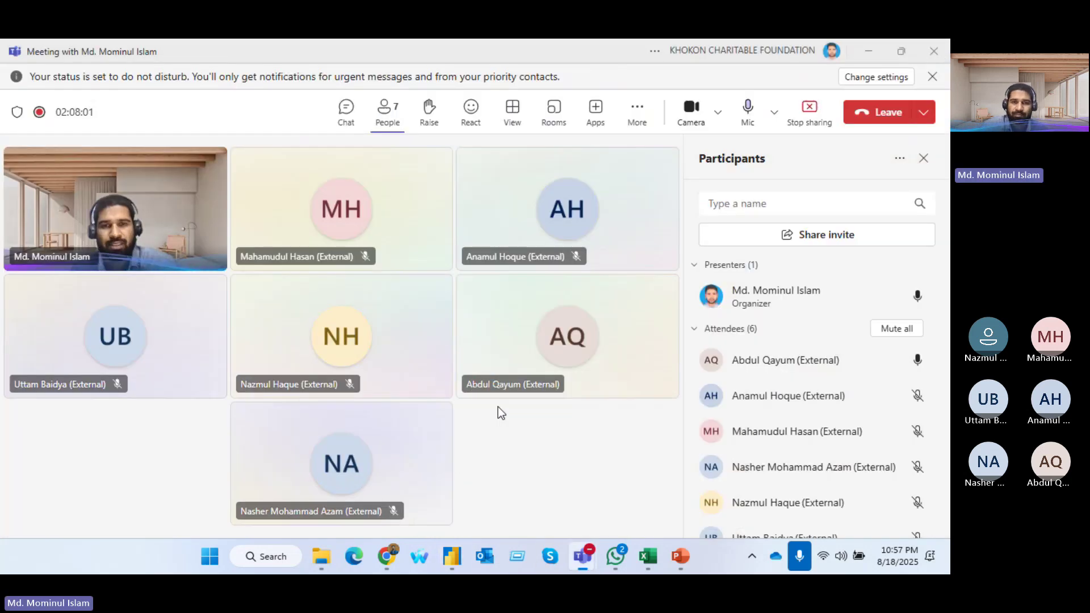
click(924, 159)
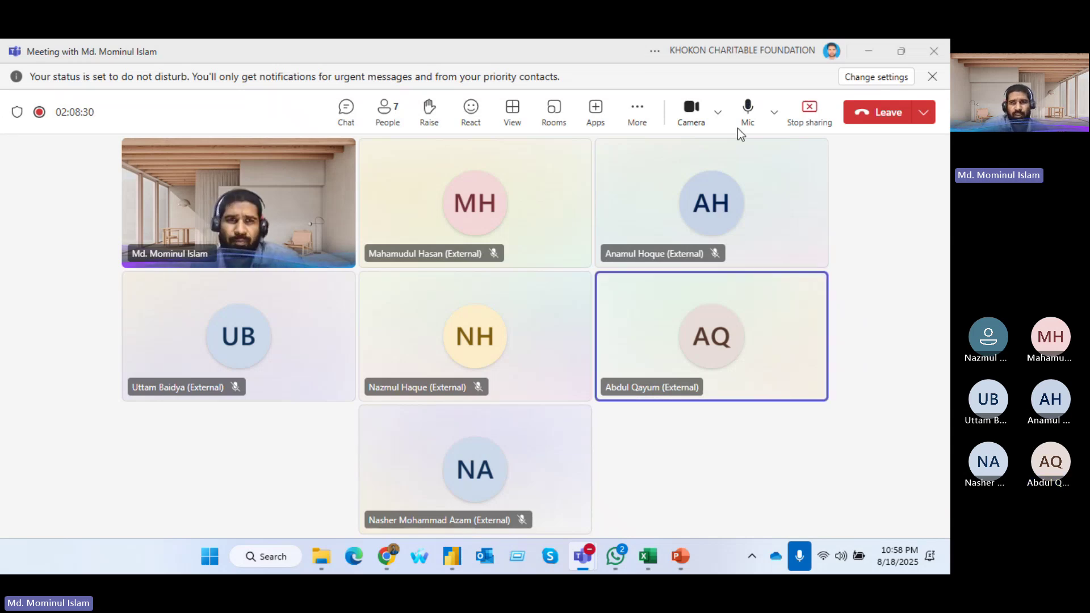
click(807, 112)
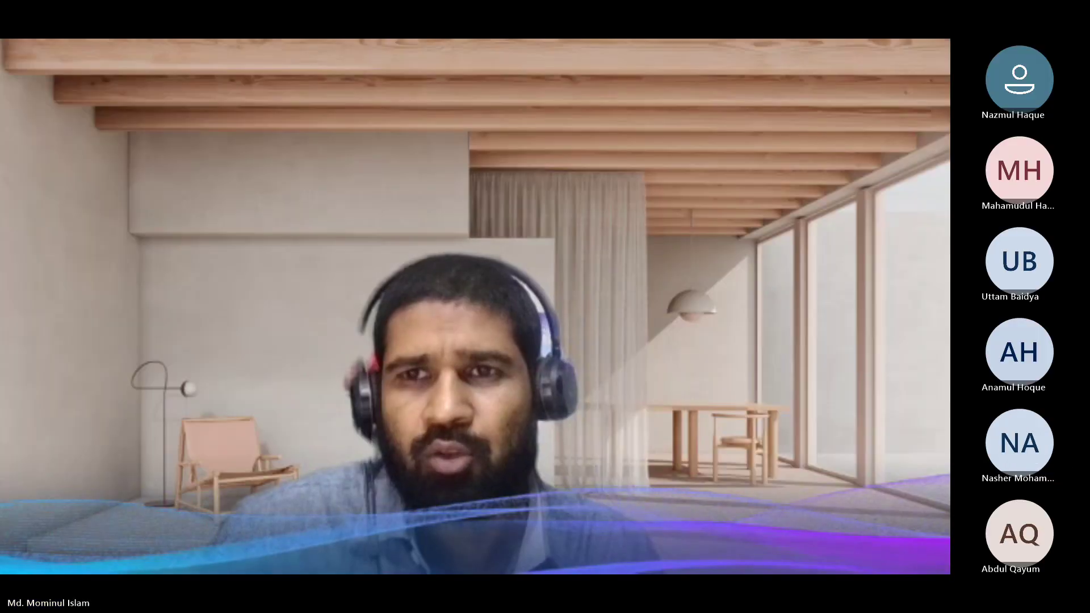